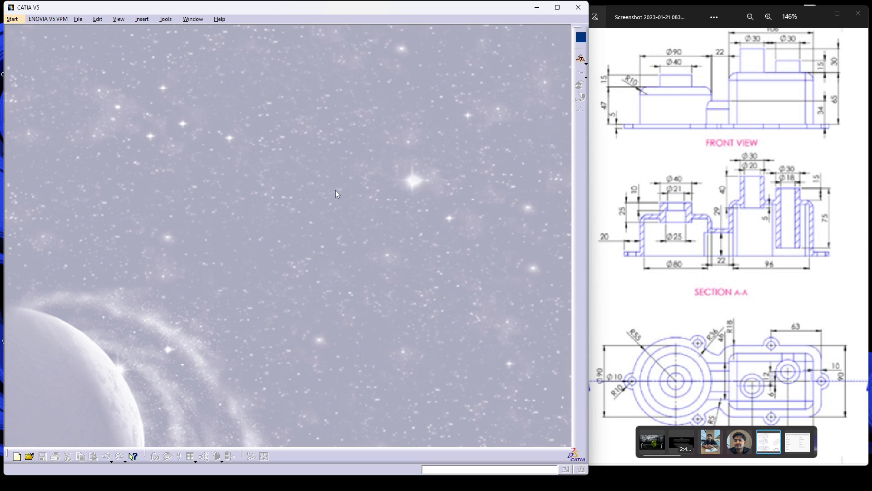
- Create a new part in Part Design and define a coordinates-type point at the origin (0, 0, 0 mm)
{"action": "left_click", "coordinate": [12, 19]}
{"action": "mouse_move", "coordinate": [46, 39]}
{"action": "left_click", "coordinate": [150, 41]}
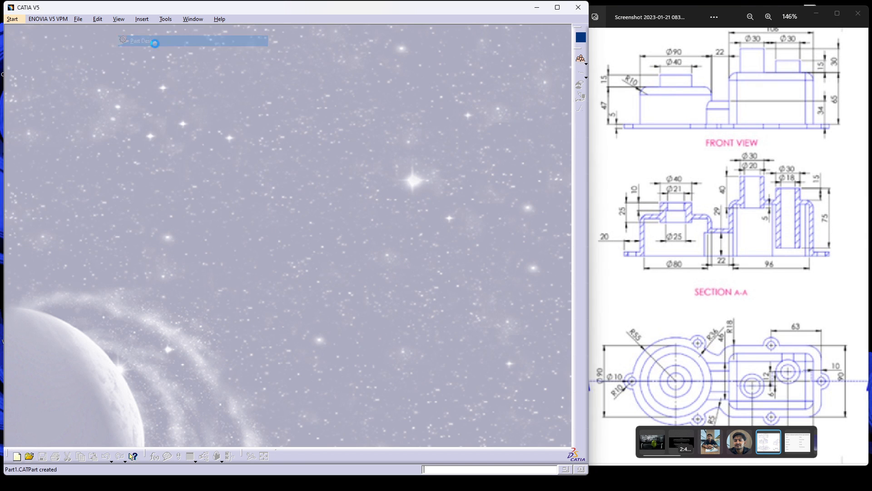
{"action": "left_click", "coordinate": [509, 429]}
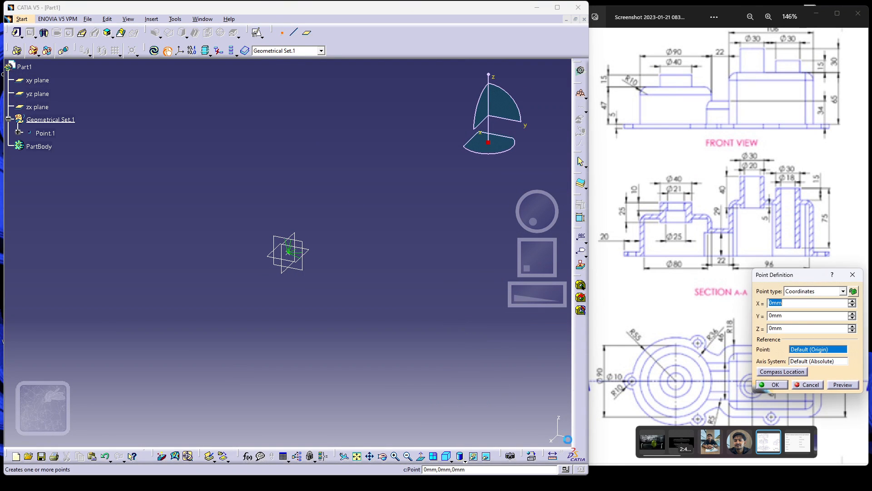
{"action": "left_click", "coordinate": [782, 389]}
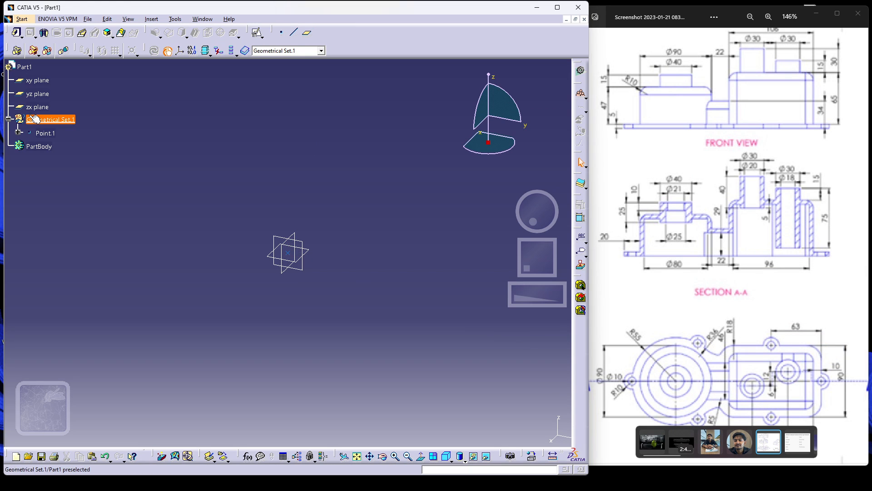
- Create a positioned sketch on the xy plane with Point.1 as projection-point origin, axes swapped and V reversed
{"action": "left_click", "coordinate": [302, 265]}
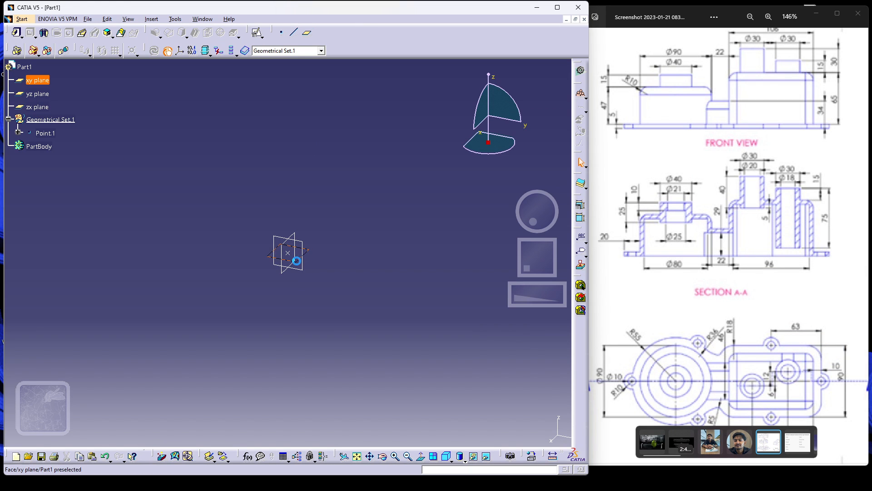
{"action": "left_click", "coordinate": [256, 33]}
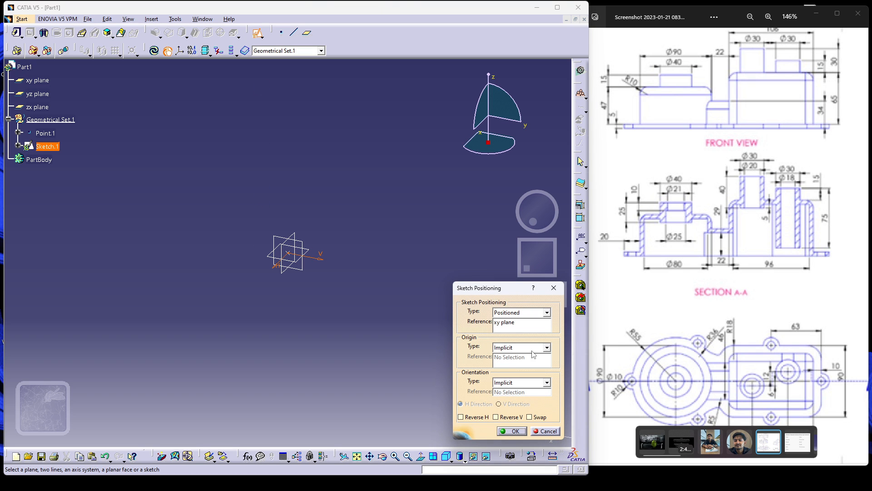
{"action": "left_click", "coordinate": [532, 351]}
{"action": "left_click", "coordinate": [527, 367]}
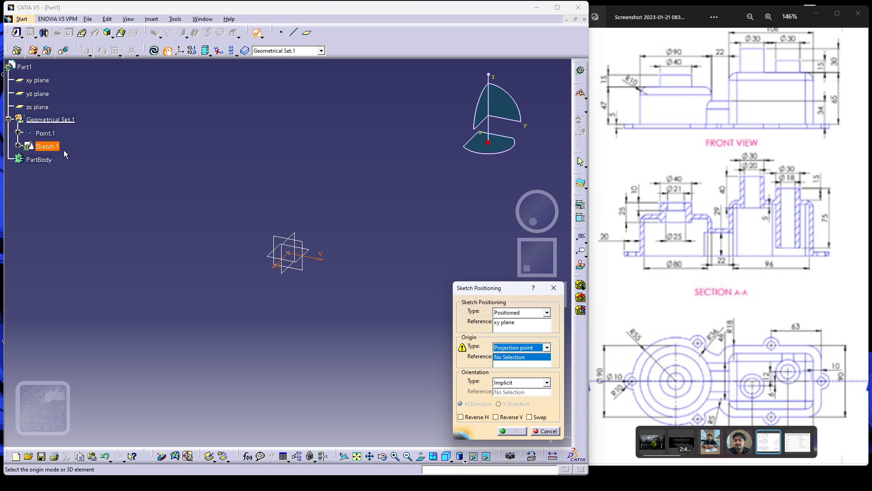
{"action": "left_click", "coordinate": [47, 134]}
{"action": "left_click", "coordinate": [531, 416]}
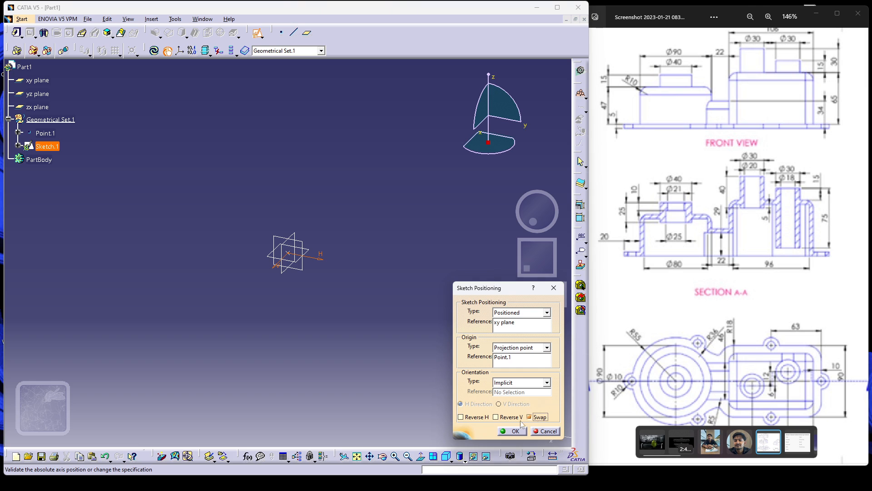
{"action": "left_click", "coordinate": [497, 417]}
{"action": "left_click", "coordinate": [515, 431]}
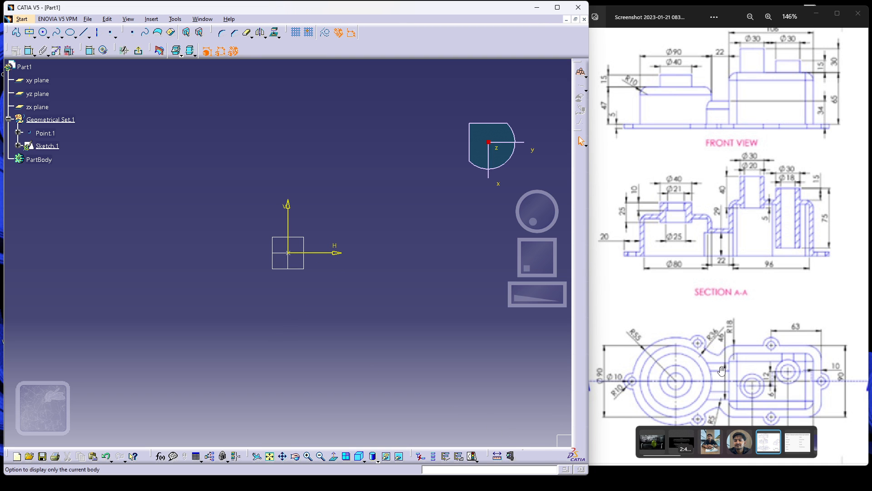
- Switch the reference from the multi-view drawing to the 1-1.jpg sketch image and place it beside the CATIA window
{"action": "double_click", "coordinate": [734, 401]}
{"action": "double_click", "coordinate": [650, 339]}
{"action": "left_click_drag", "start_coordinate": [650, 339], "coordinate": [691, 368]}
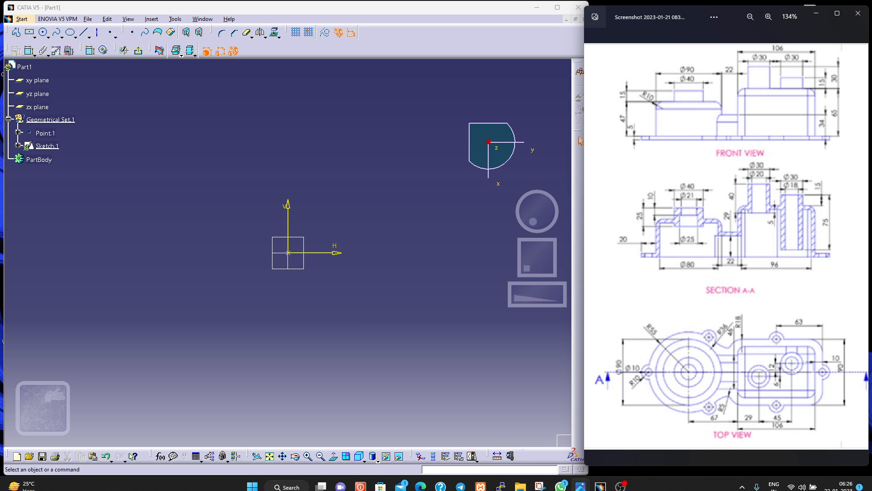
{"action": "mouse_move", "coordinate": [580, 480]}
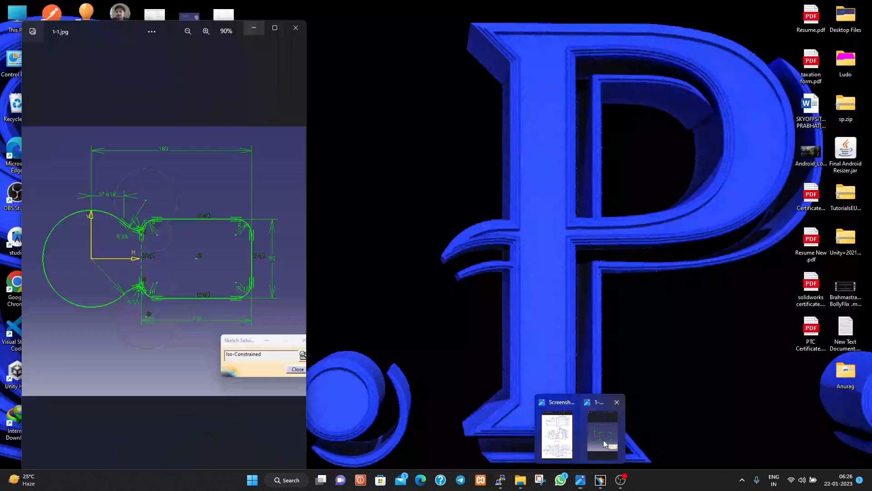
{"action": "left_click", "coordinate": [603, 440]}
{"action": "left_click_drag", "start_coordinate": [106, 34], "coordinate": [675, 23]}
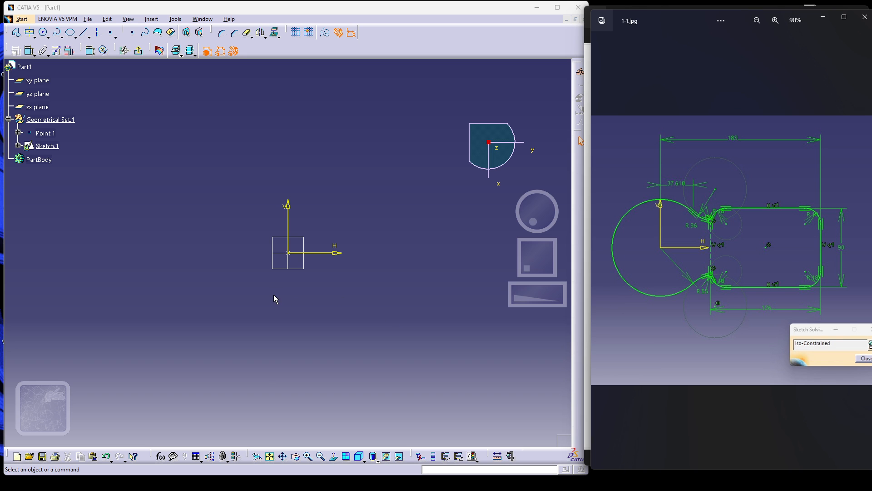
- Sketch a circle of about 45 mm radius centred on the sketch origin
{"action": "left_click", "coordinate": [43, 33]}
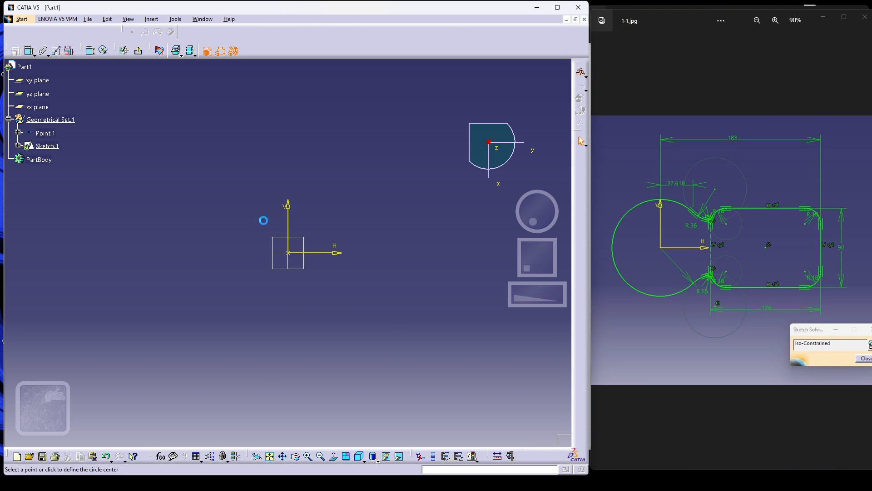
{"action": "left_click", "coordinate": [293, 255]}
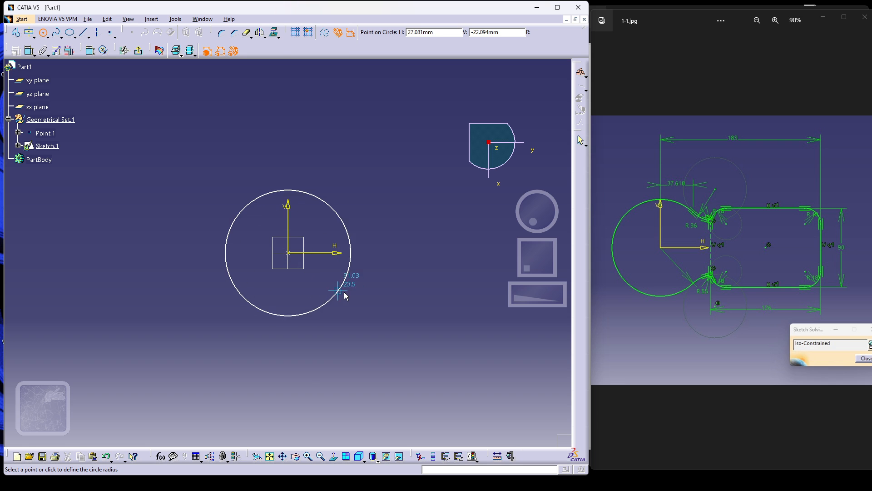
{"action": "left_click", "coordinate": [346, 299]}
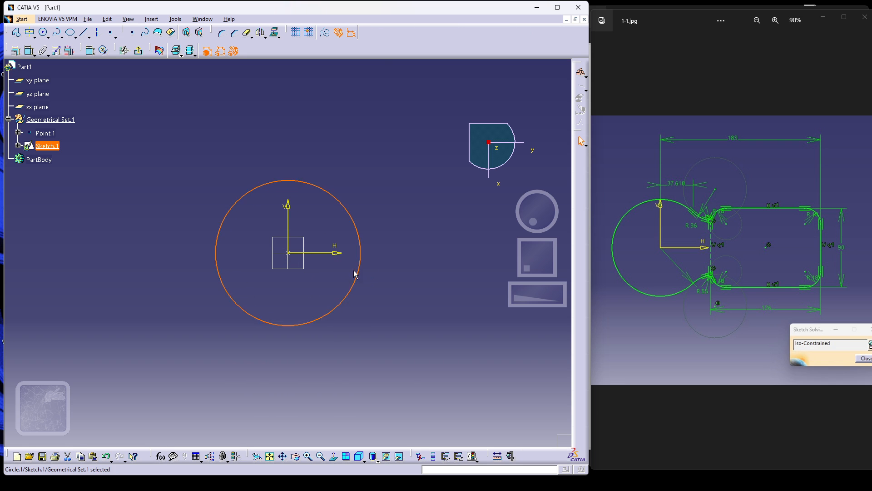
{"action": "left_click", "coordinate": [151, 183]}
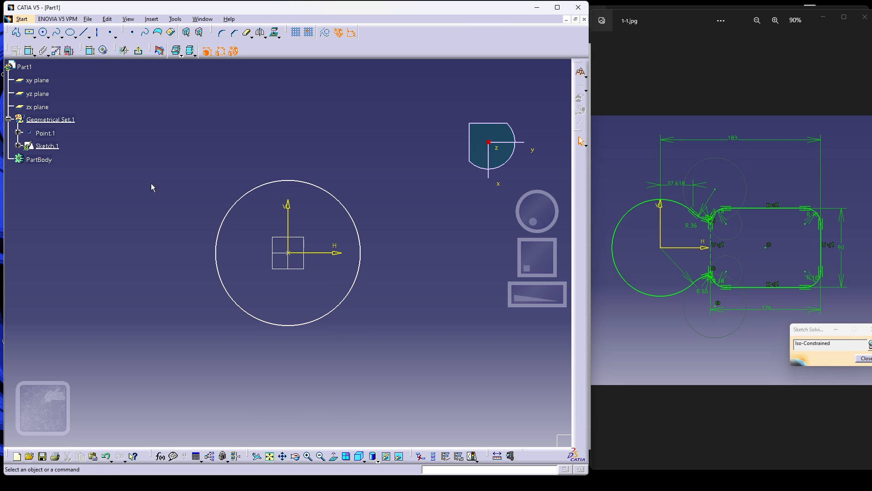
- Dimension the circle's radius and set it to 55 mm
{"action": "left_click", "coordinate": [91, 50]}
{"action": "left_click", "coordinate": [229, 213]}
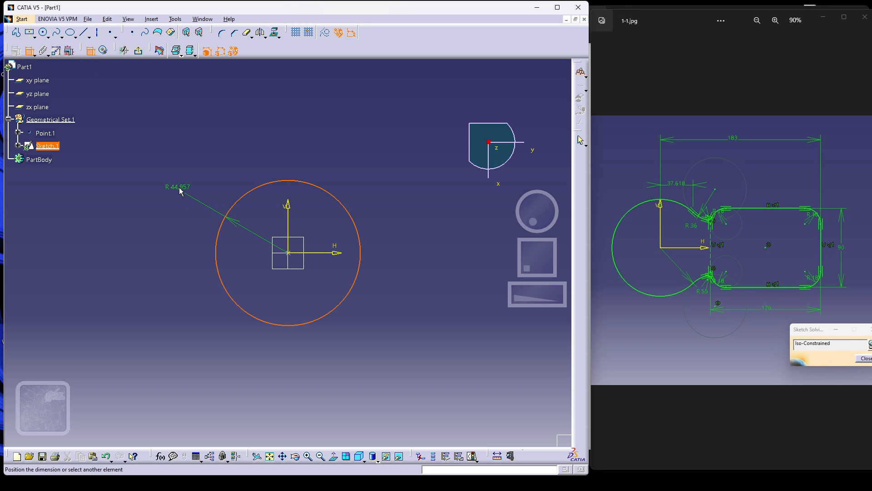
{"action": "left_click", "coordinate": [180, 183]}
{"action": "double_click", "coordinate": [181, 183]}
{"action": "type", "text": "55mm"}
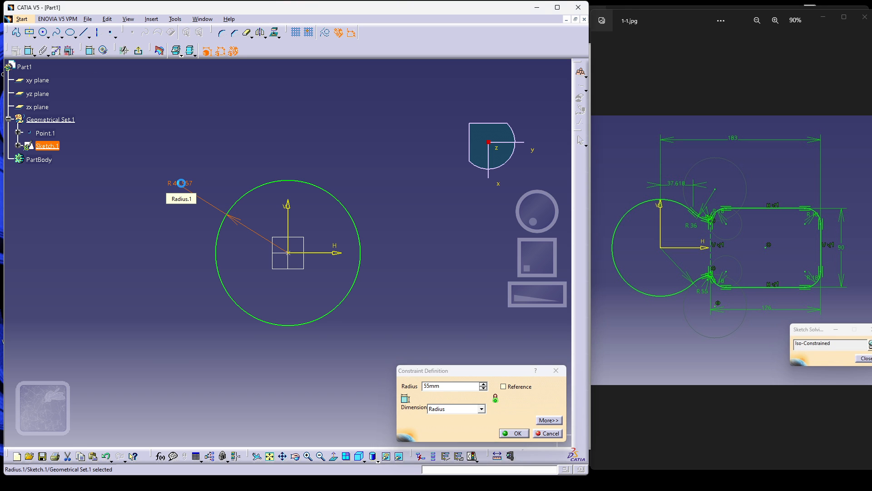
{"action": "key", "text": "Return"}
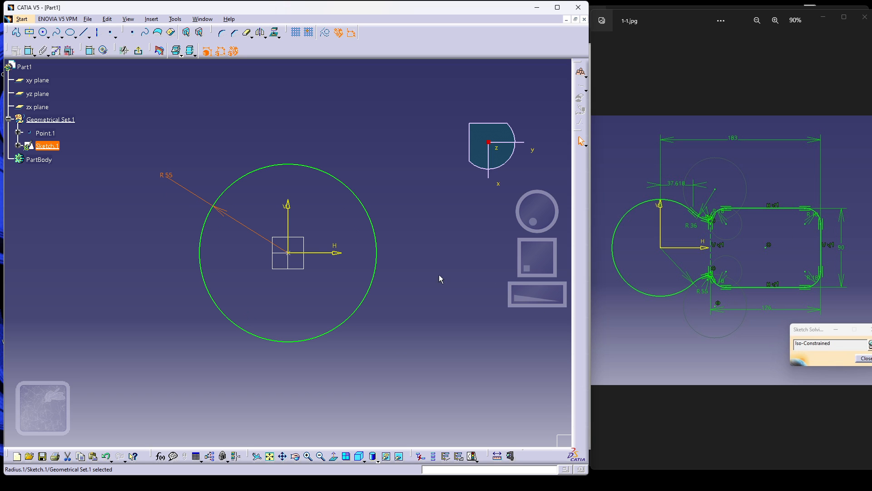
- Sketch a centered rectangle about 122 mm high to the right of the circle, roughly level with the horizontal axis
{"action": "middle_click_drag", "start_coordinate": [456, 267], "coordinate": [286, 250]}
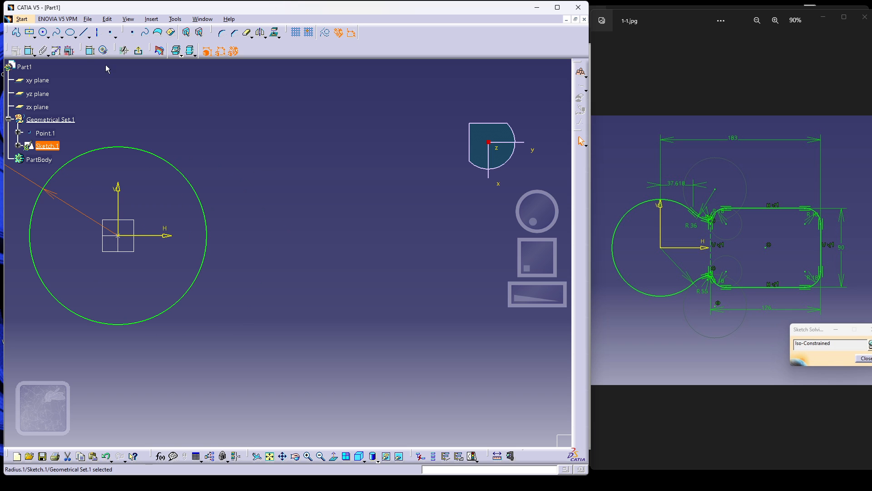
{"action": "left_click", "coordinate": [30, 32]}
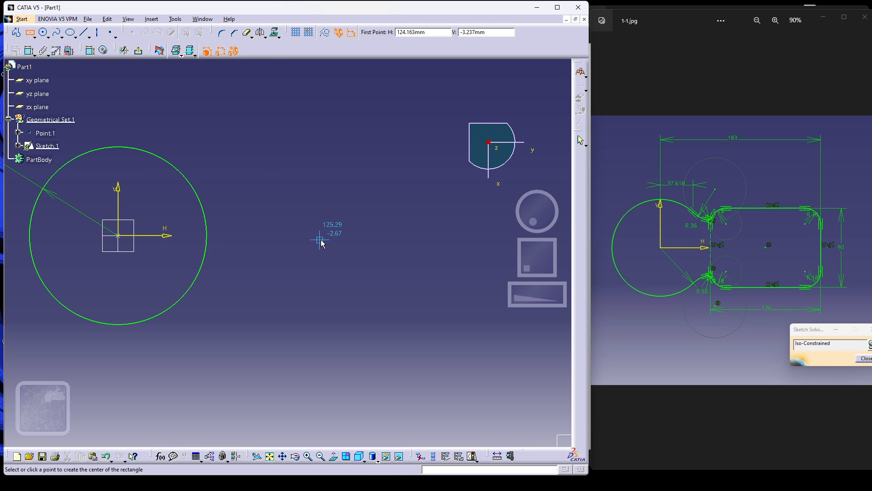
{"action": "left_click", "coordinate": [382, 236]}
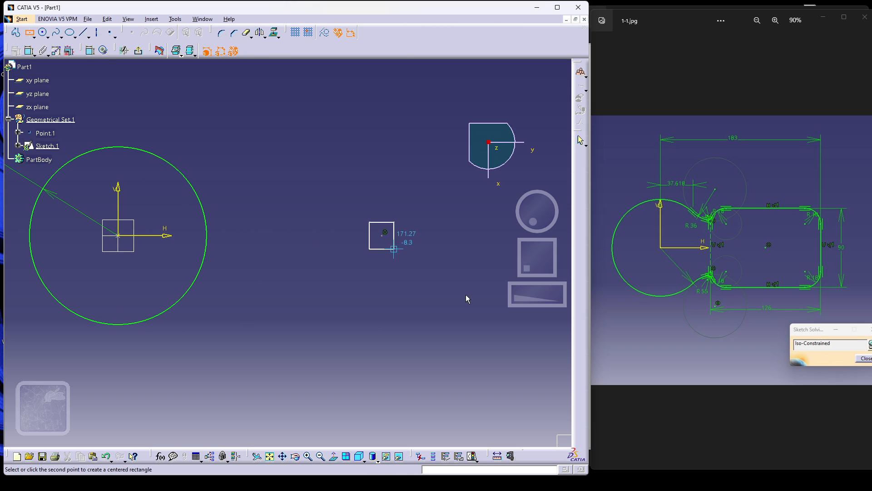
{"action": "left_click", "coordinate": [510, 335]}
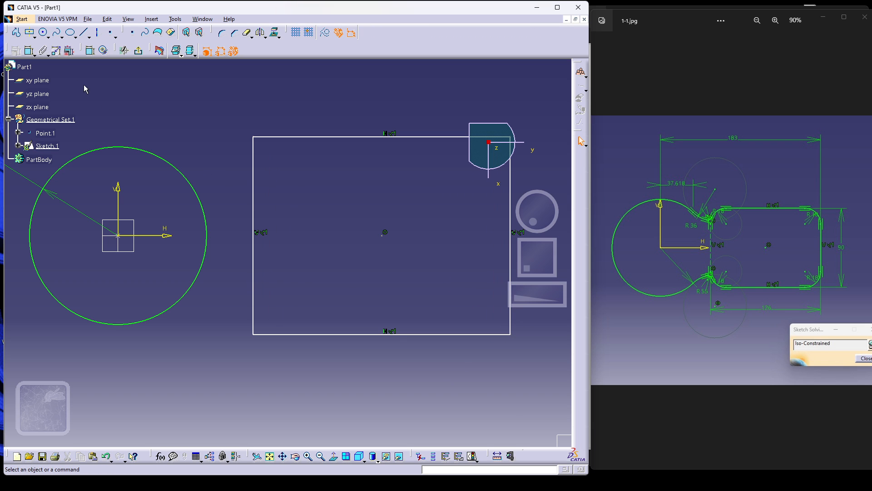
- Dimension the length of the rectangle's lower edge and set it to 126 mm
{"action": "left_click", "coordinate": [30, 50]}
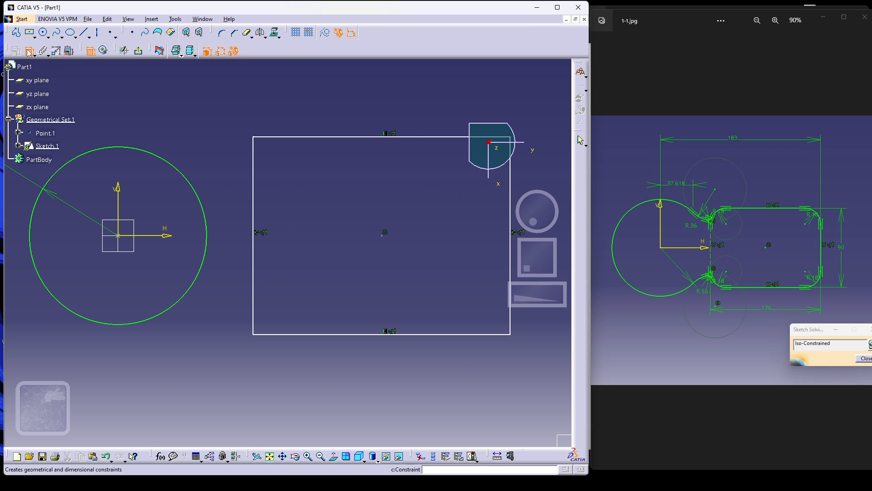
{"action": "left_click", "coordinate": [383, 335]}
{"action": "left_click", "coordinate": [379, 383]}
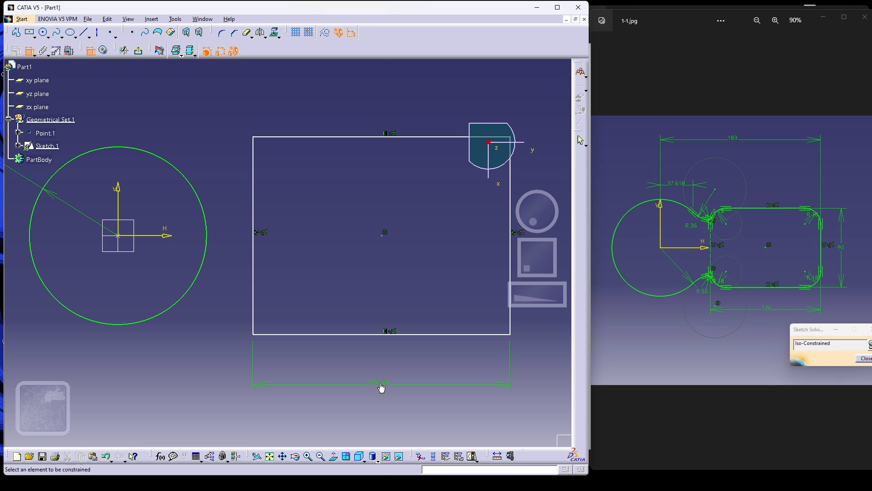
{"action": "double_click", "coordinate": [380, 385]}
{"action": "type", "text": "12"}
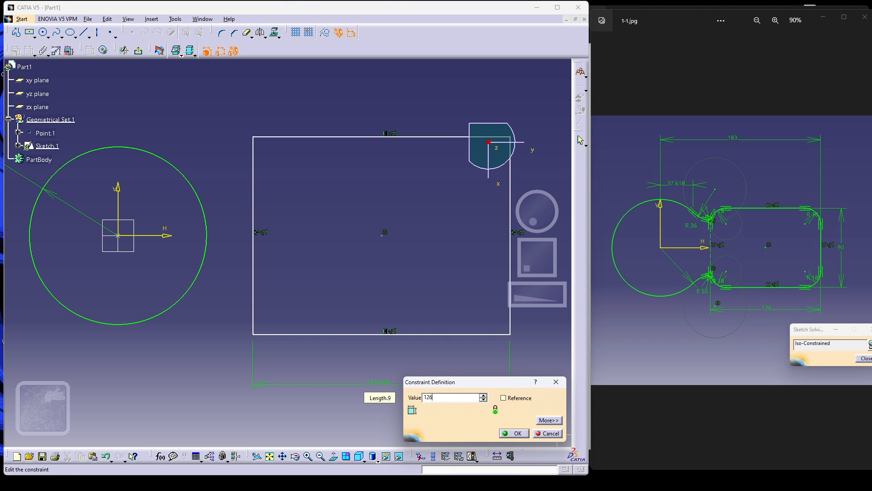
{"action": "type", "text": "6"}
{"action": "left_click", "coordinate": [514, 433]}
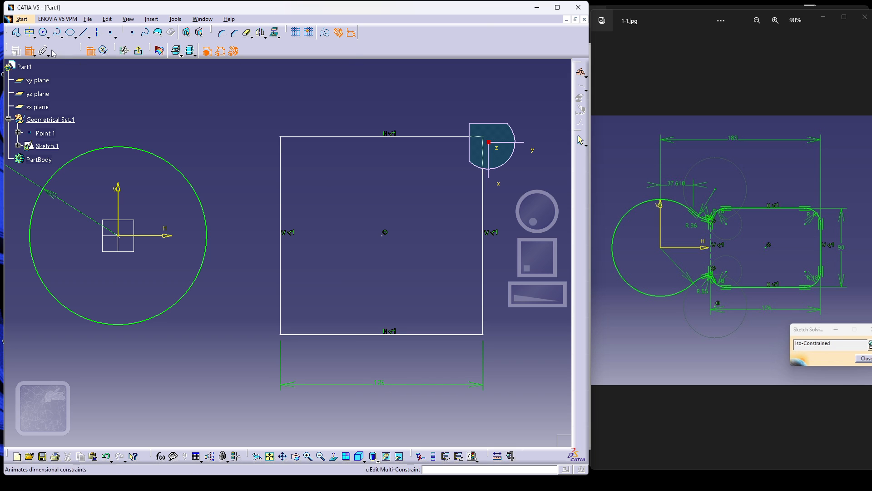
- Replace the lower edge's length dimension with a distance constraint between the rectangle's two vertical sides, placed below it
{"action": "left_click", "coordinate": [389, 383]}
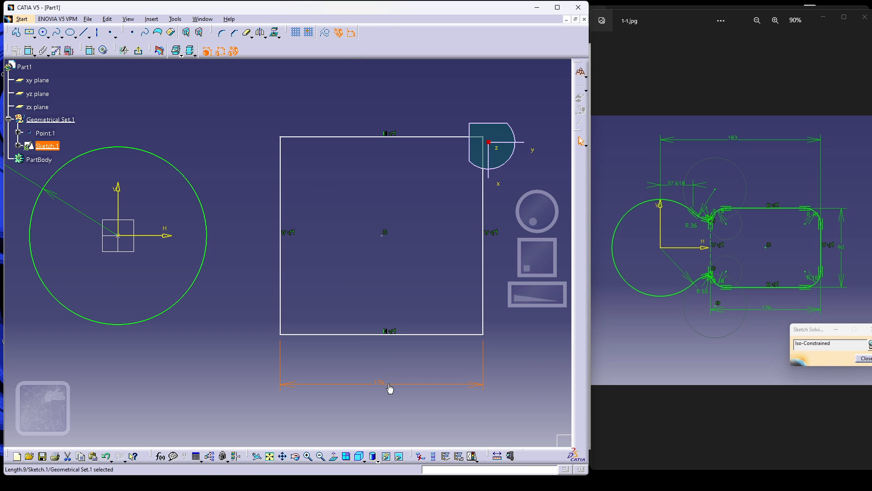
{"action": "key", "text": "Delete"}
{"action": "left_click", "coordinate": [29, 51]}
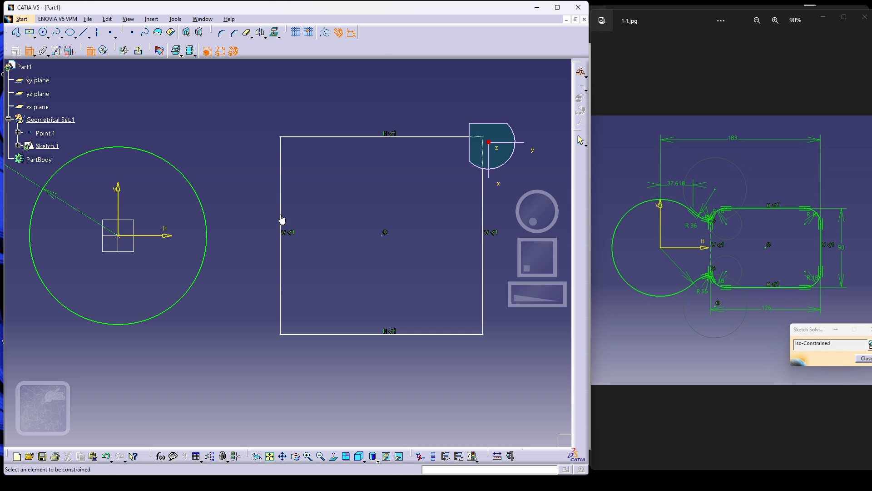
{"action": "left_click", "coordinate": [281, 219]}
{"action": "left_click", "coordinate": [483, 245]}
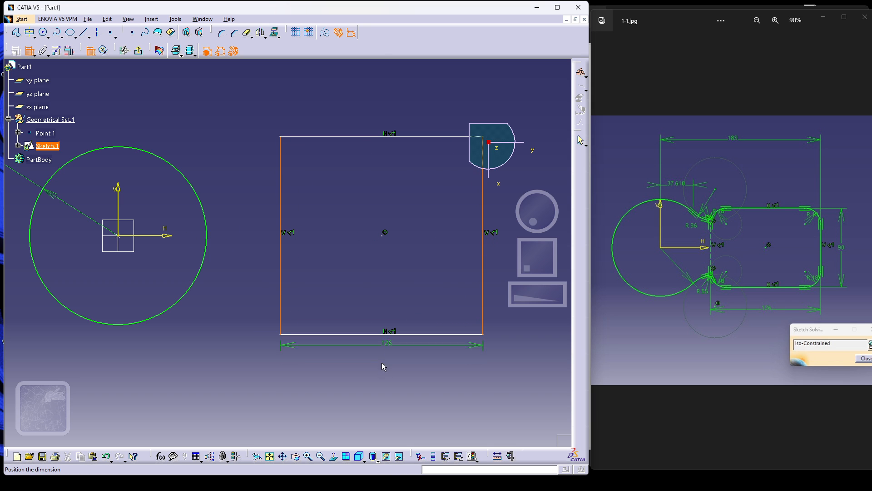
{"action": "left_click", "coordinate": [389, 369]}
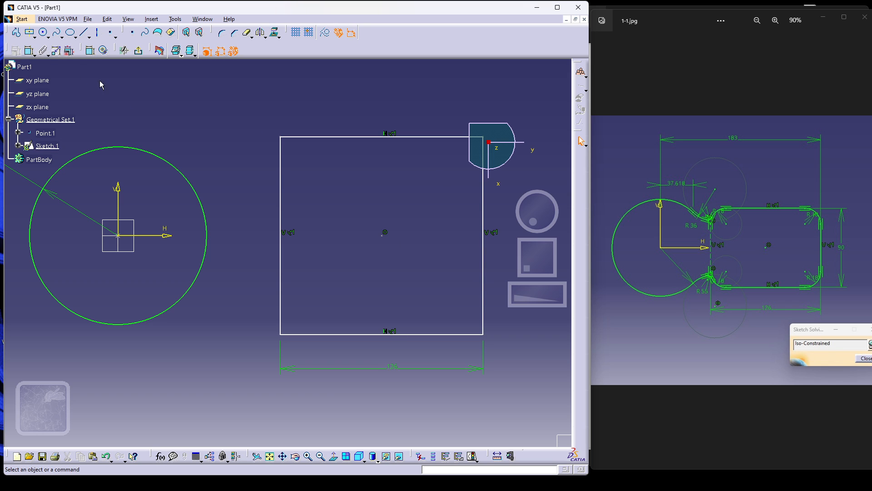
- Constrain the distance between the rectangle's two horizontal edges, placing the dimension right of the rectangle, and set it to 90 mm
{"action": "left_click", "coordinate": [28, 52]}
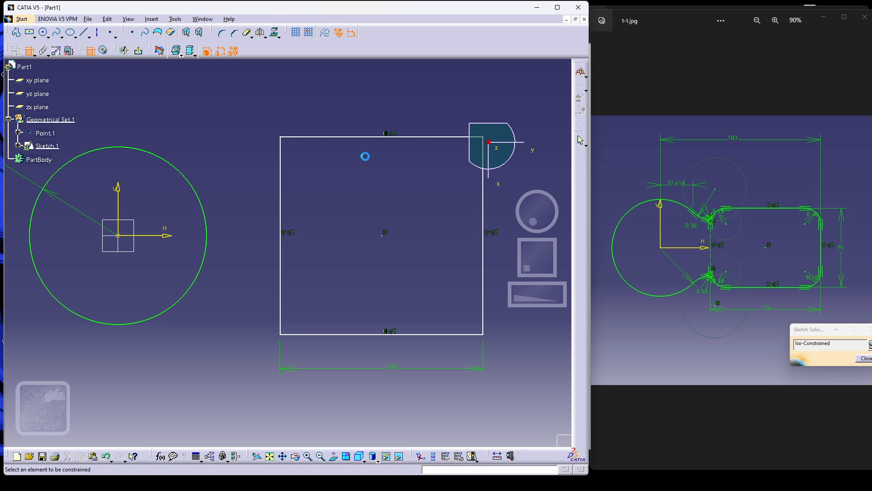
{"action": "left_click", "coordinate": [423, 137]}
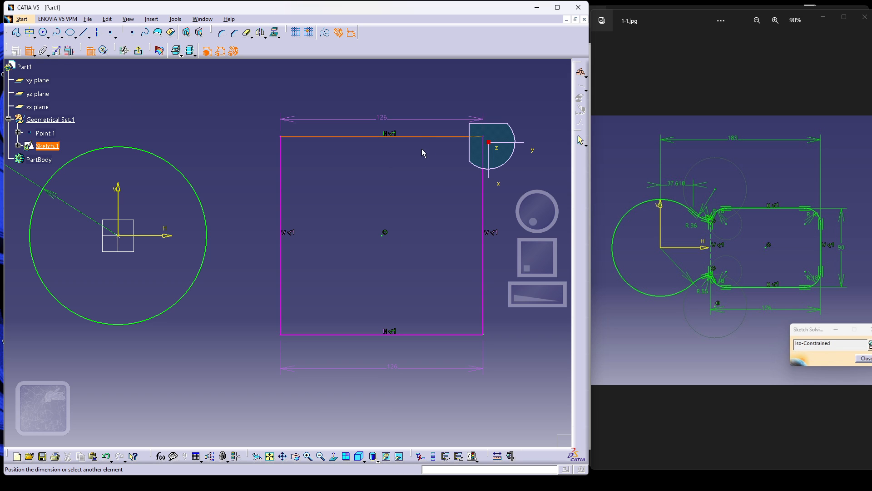
{"action": "left_click", "coordinate": [425, 336]}
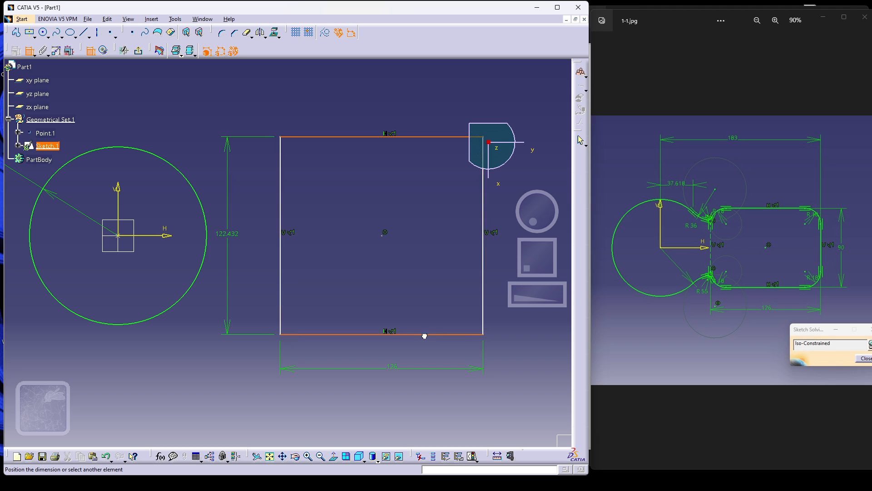
{"action": "left_click", "coordinate": [507, 235]}
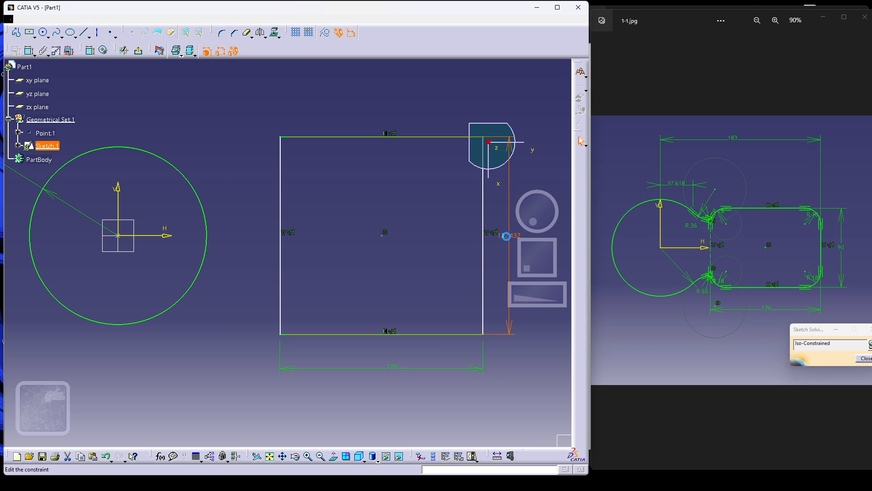
{"action": "double_click", "coordinate": [507, 235]}
{"action": "type", "text": "9"}
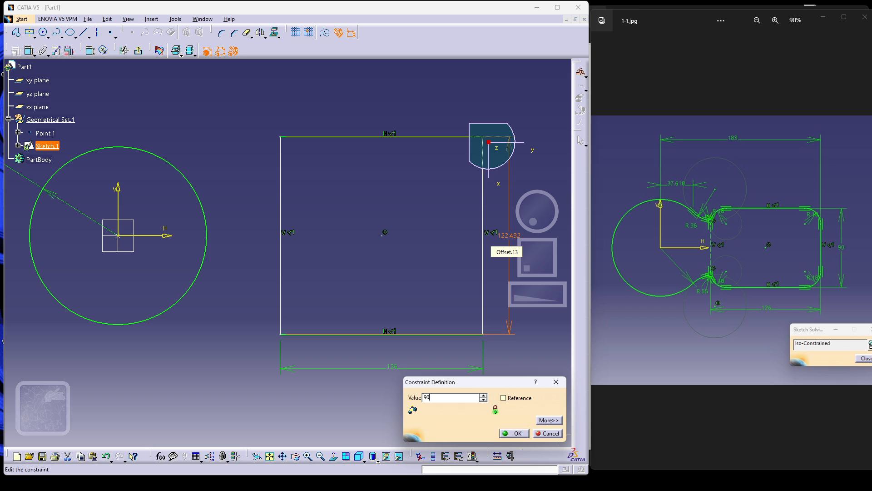
{"action": "type", "text": "0"}
{"action": "key", "text": "Return"}
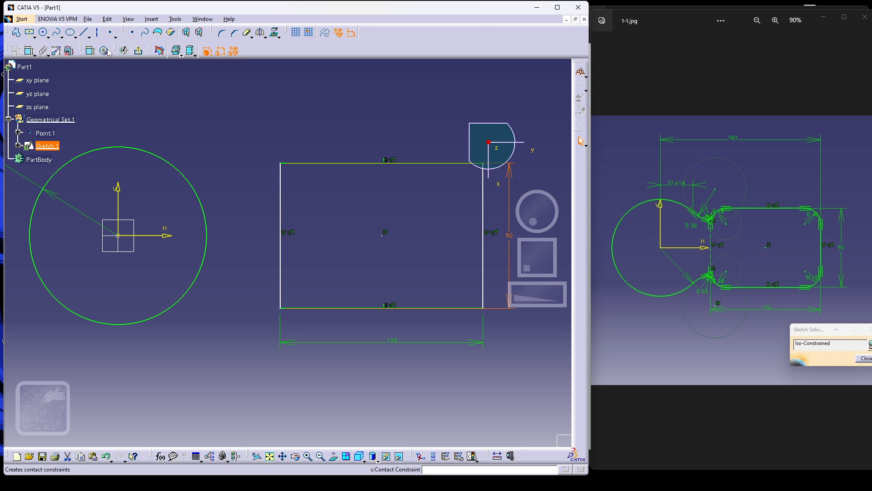
- Constrain the distance from the vertical axis to the rectangle's far right side, with the dimension above the profile, and set it to 183 mm
{"action": "left_click", "coordinate": [30, 51]}
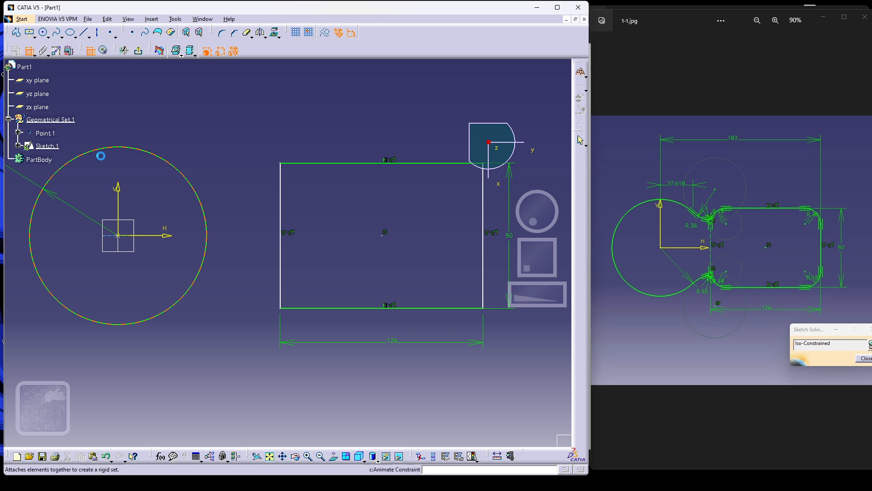
{"action": "left_click", "coordinate": [118, 189]}
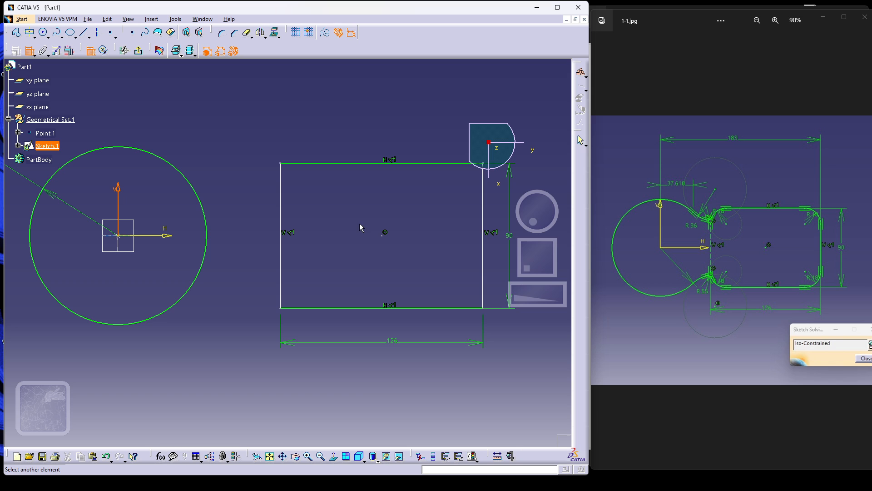
{"action": "left_click", "coordinate": [483, 217]}
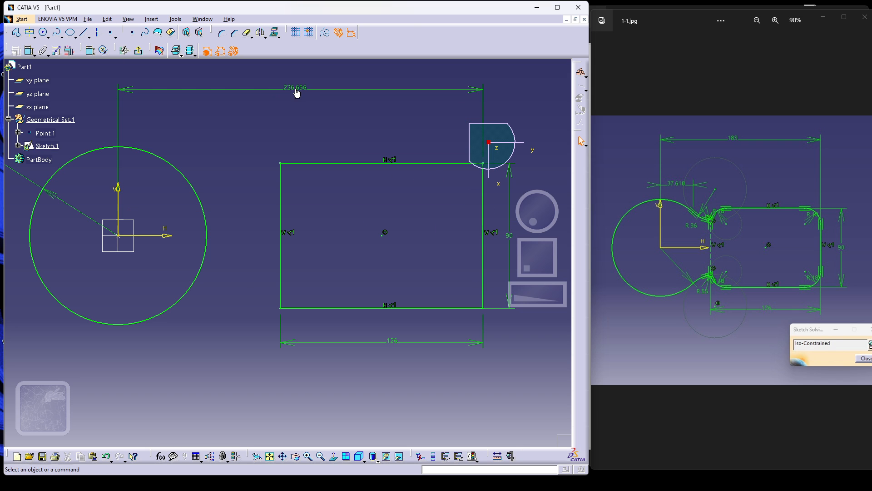
{"action": "left_click", "coordinate": [294, 89]}
{"action": "type", "text": "183"}
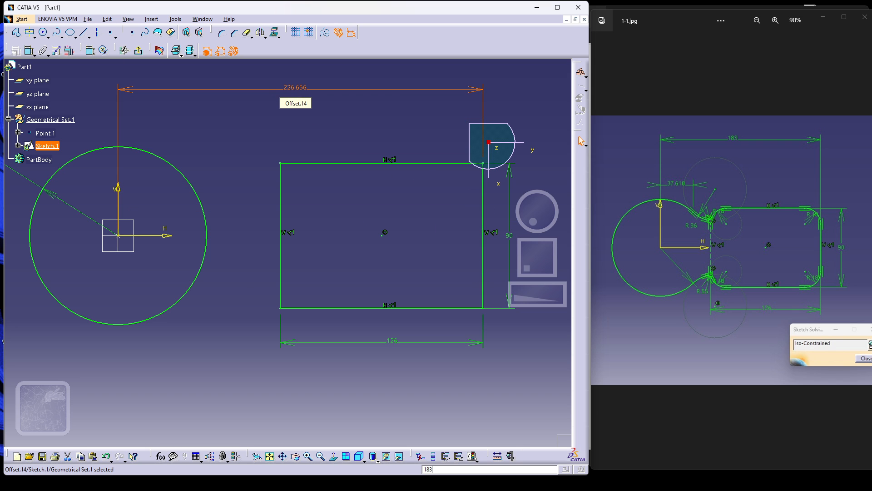
{"action": "key", "text": "Return"}
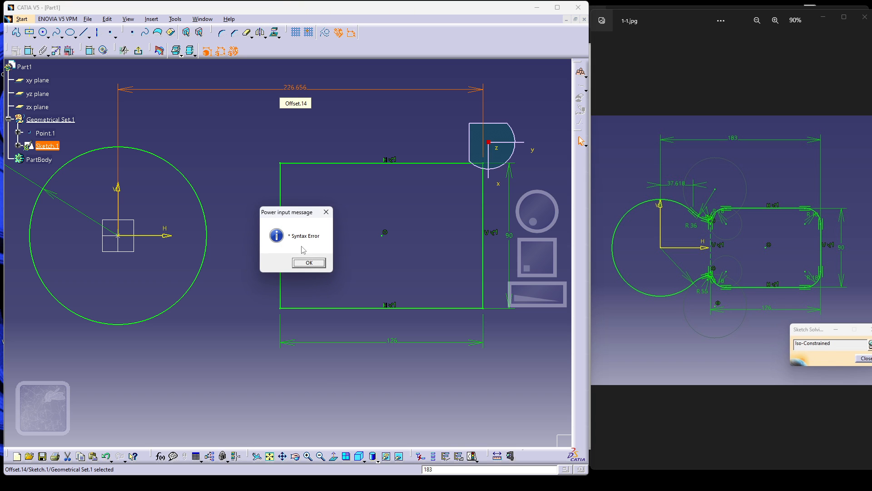
{"action": "left_click", "coordinate": [309, 263]}
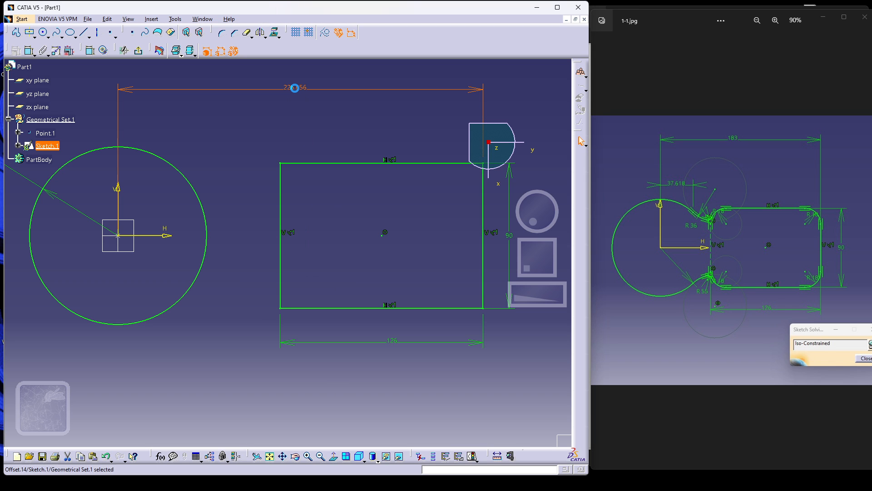
{"action": "double_click", "coordinate": [295, 88]}
{"action": "type", "text": "183"}
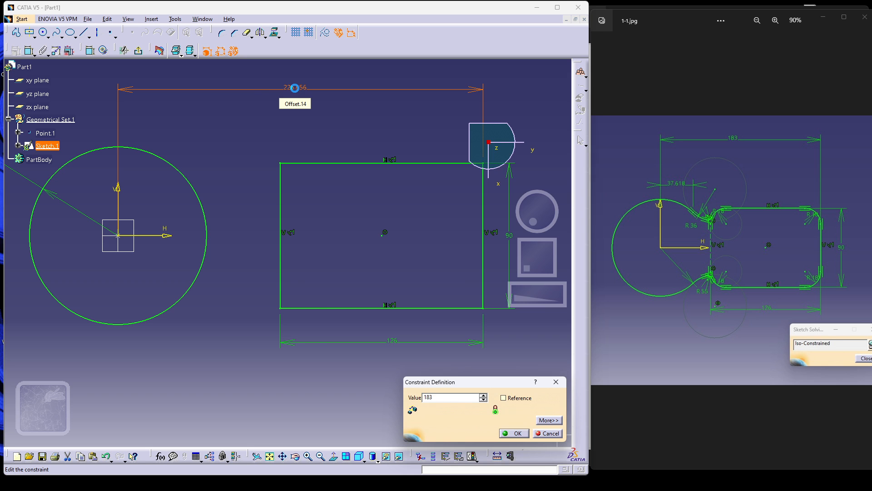
{"action": "key", "text": "Return"}
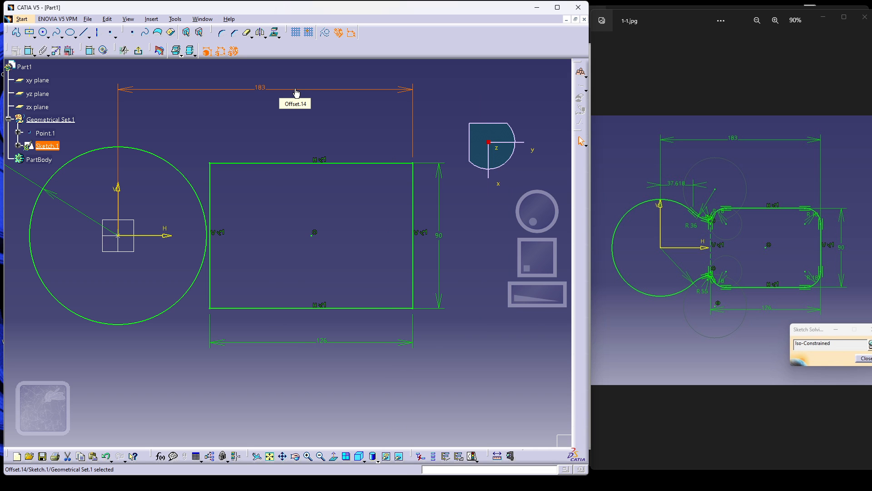
{"action": "left_click", "coordinate": [342, 267]}
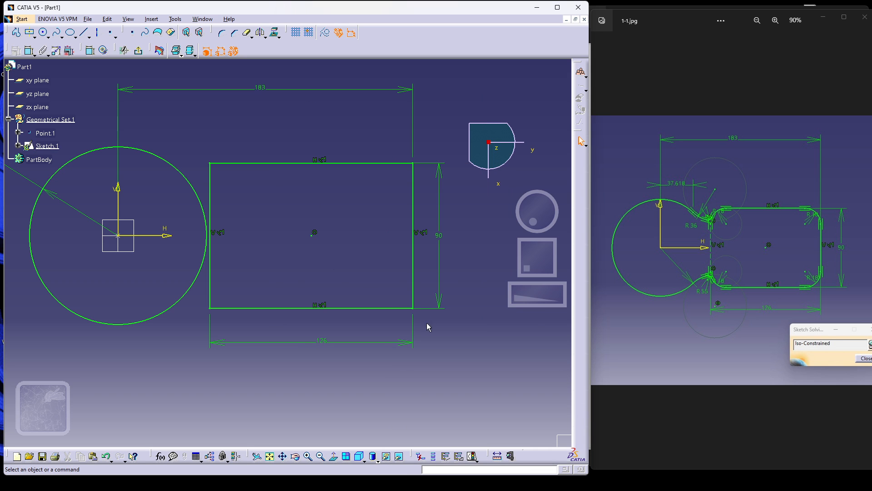
{"action": "left_click", "coordinate": [323, 341]}
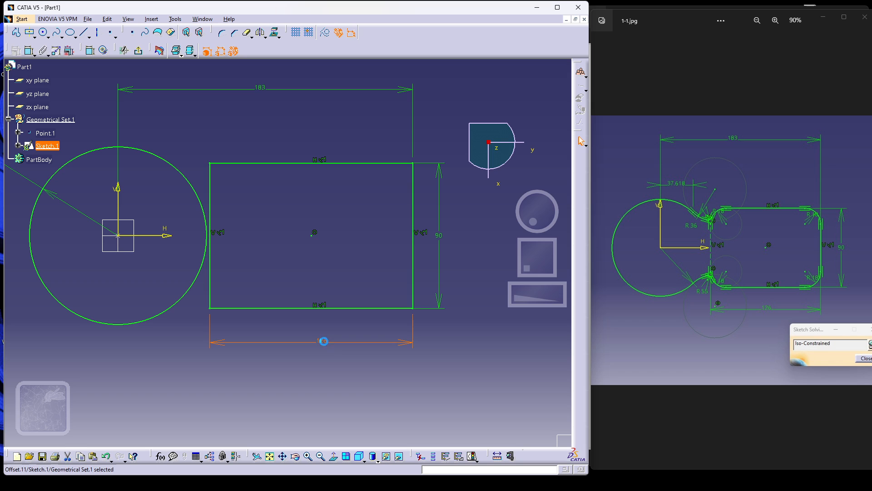
{"action": "left_click", "coordinate": [439, 234]}
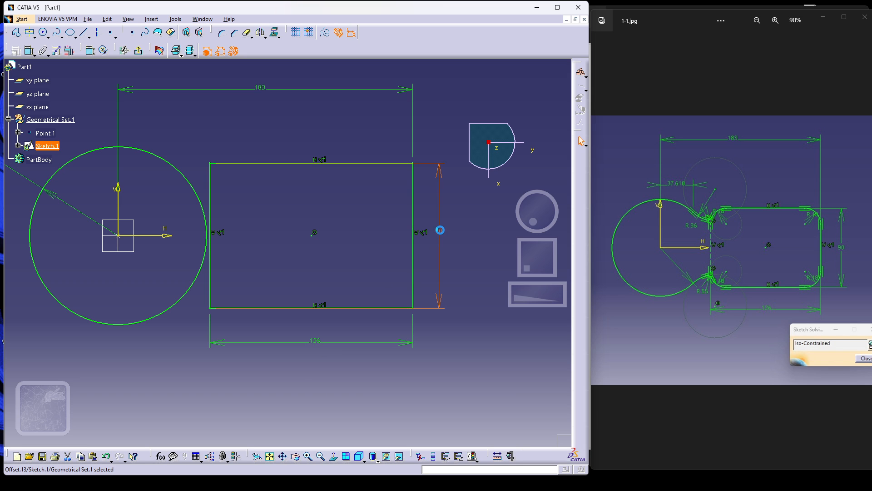
{"action": "left_click", "coordinate": [478, 271]}
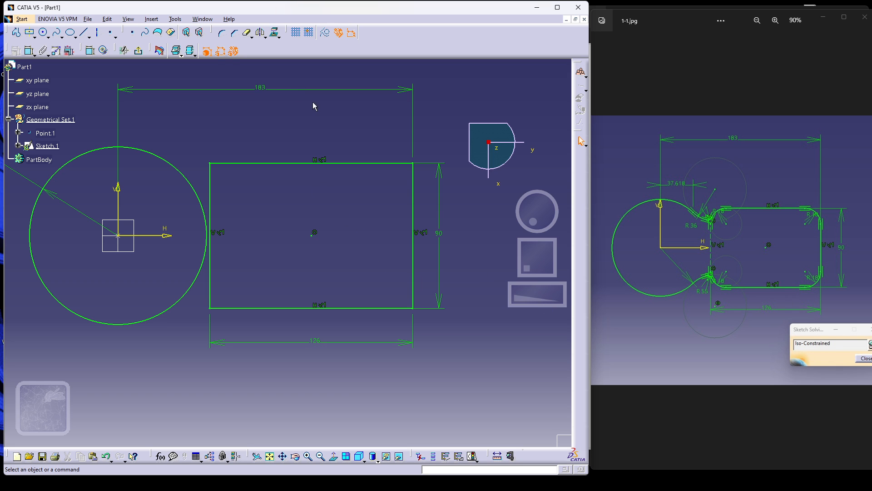
- Round the rectangle's two upper corners with radii of about 18 mm at the left and 14 mm at the right
{"action": "left_click", "coordinate": [221, 32]}
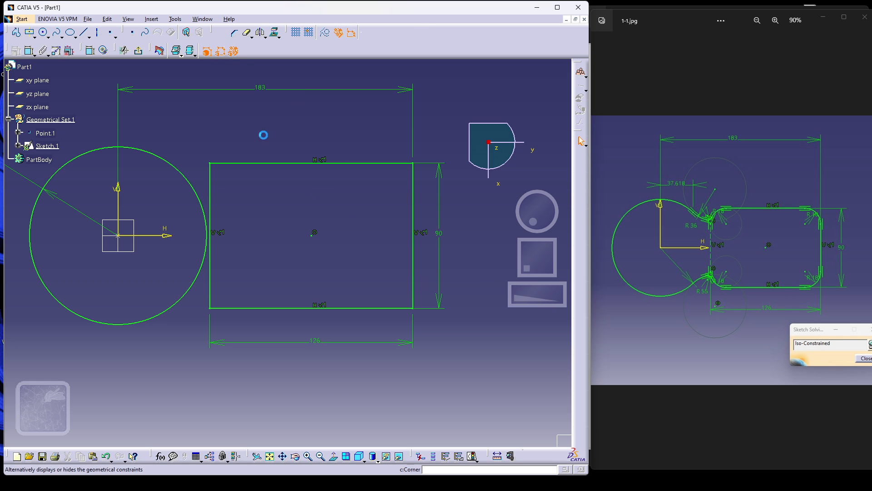
{"action": "left_click", "coordinate": [210, 163]}
{"action": "left_click", "coordinate": [220, 174]}
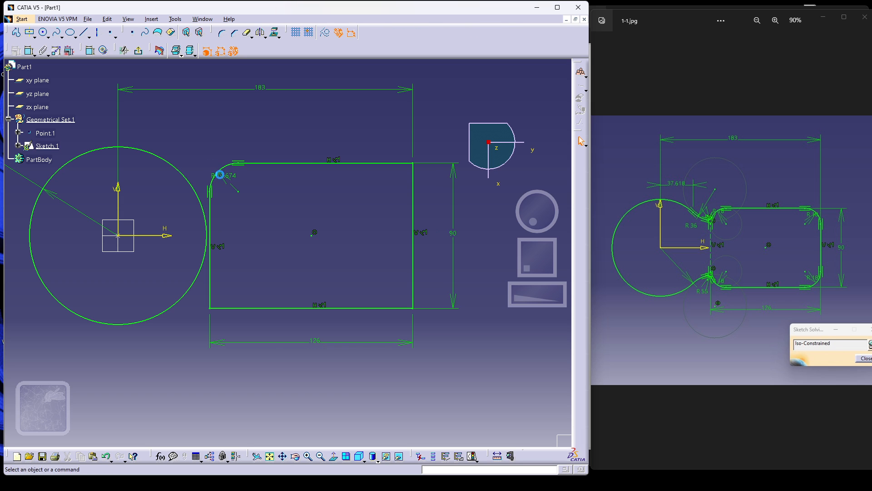
{"action": "left_click", "coordinate": [222, 33]}
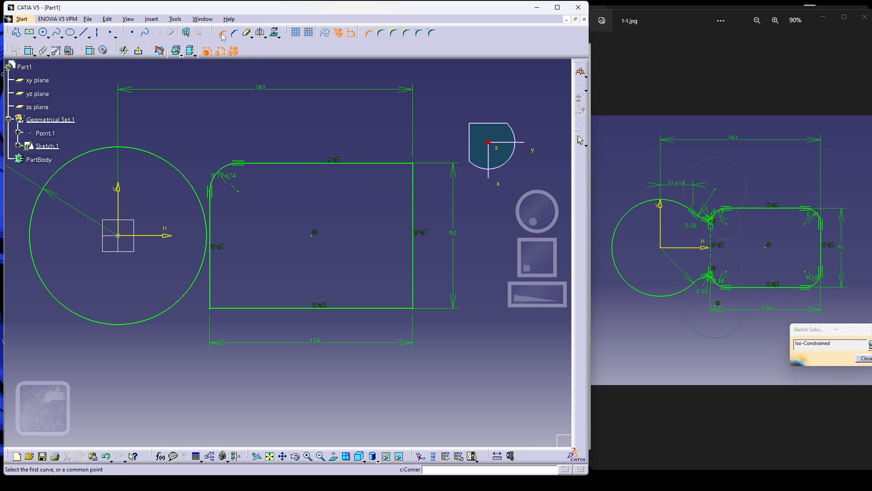
{"action": "left_click", "coordinate": [413, 163]}
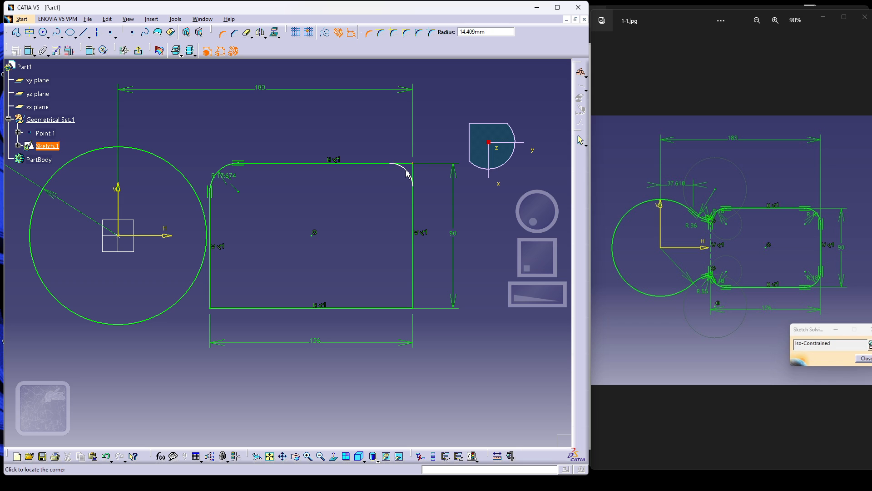
{"action": "left_click", "coordinate": [400, 172]}
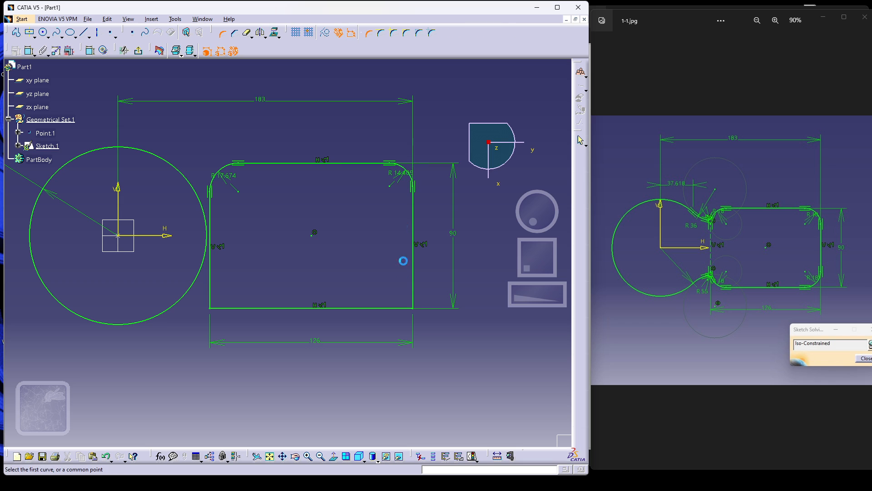
- Round the rectangle's two lower corners with radii of about 19 mm at the right and 14 mm at the left
{"action": "left_click", "coordinate": [413, 309]}
{"action": "left_click", "coordinate": [400, 298]}
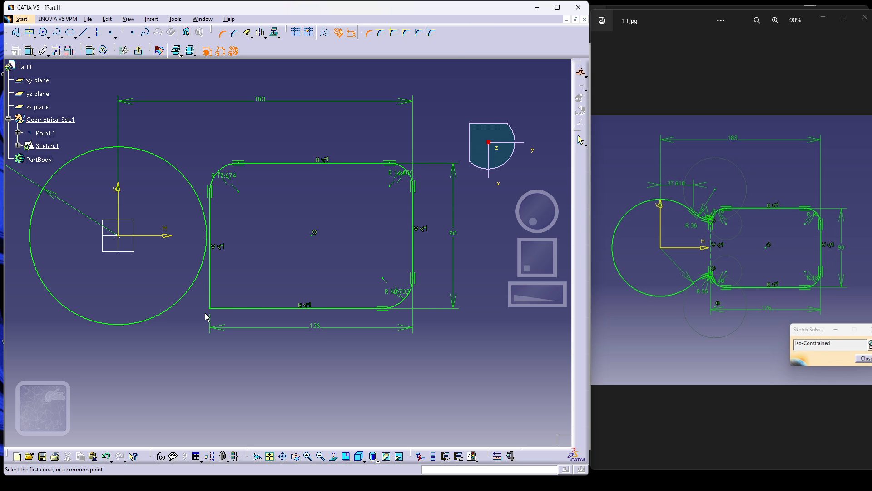
{"action": "left_click", "coordinate": [210, 312]}
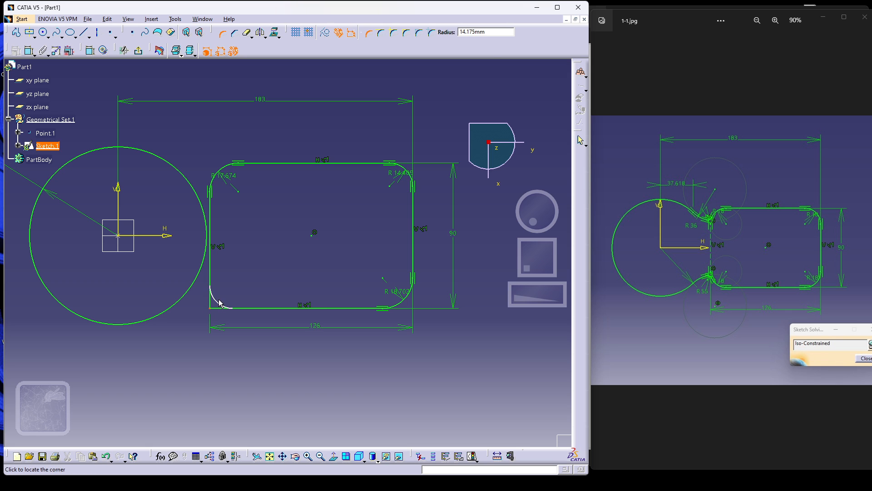
{"action": "left_click", "coordinate": [219, 299]}
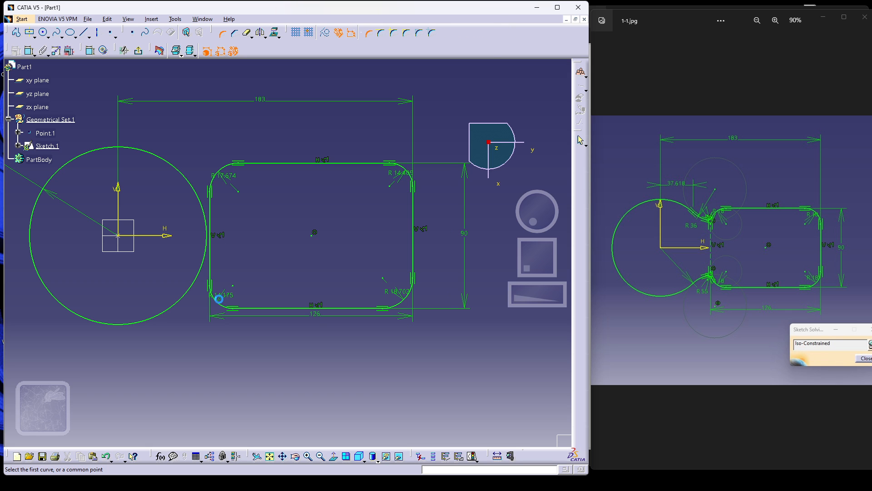
- Set the radii of the rectangle's upper-left and upper-right rounded corners to 10 mm each
{"action": "double_click", "coordinate": [234, 181]}
{"action": "type", "text": "10"}
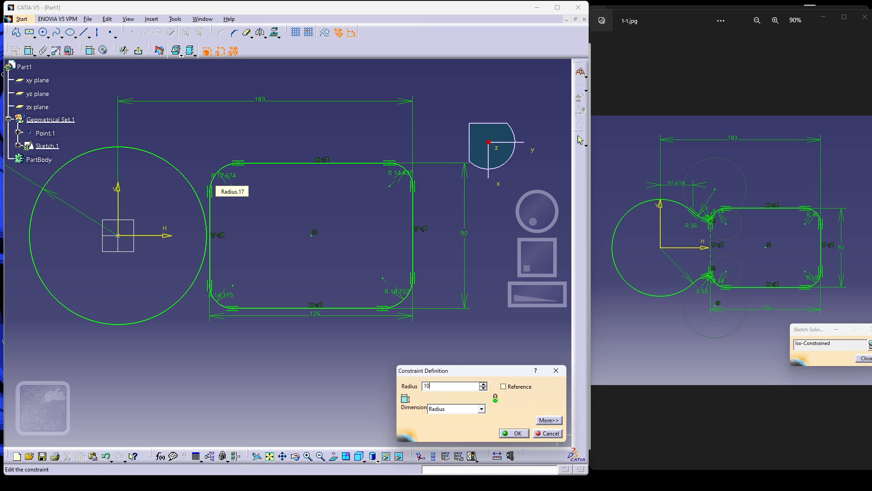
{"action": "key", "text": "Return"}
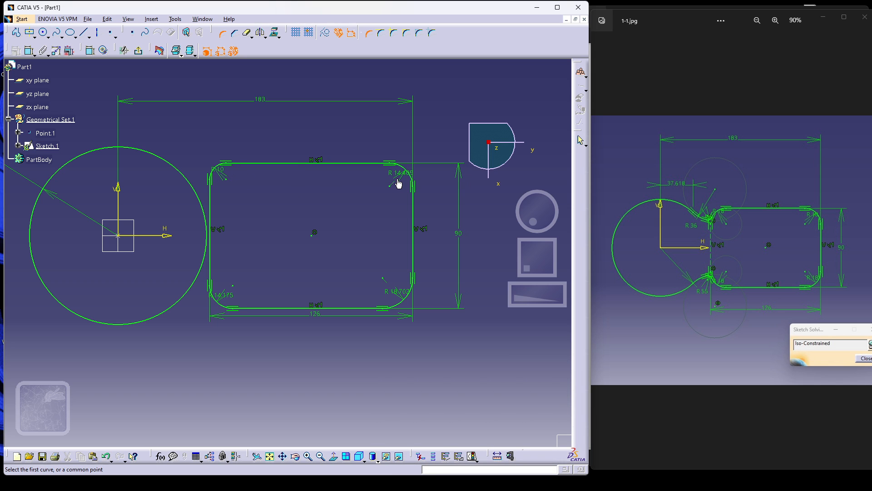
{"action": "double_click", "coordinate": [400, 171]}
{"action": "type", "text": "10mm"}
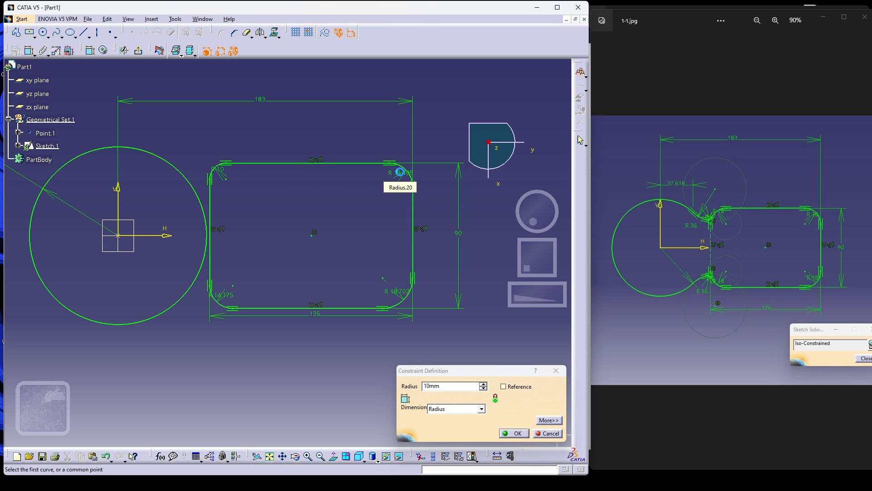
{"action": "key", "text": "Return"}
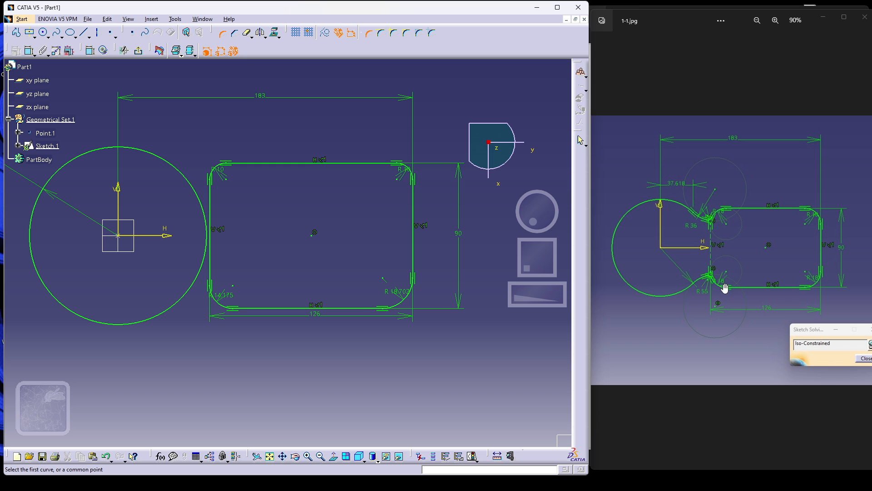
- Check the corner radius in the reference drawings and set the rectangle's upper-left and upper-right corner radii to 18 mm
{"action": "scroll", "coordinate": [717, 216], "scroll_direction": "up", "scroll_amount": 5}
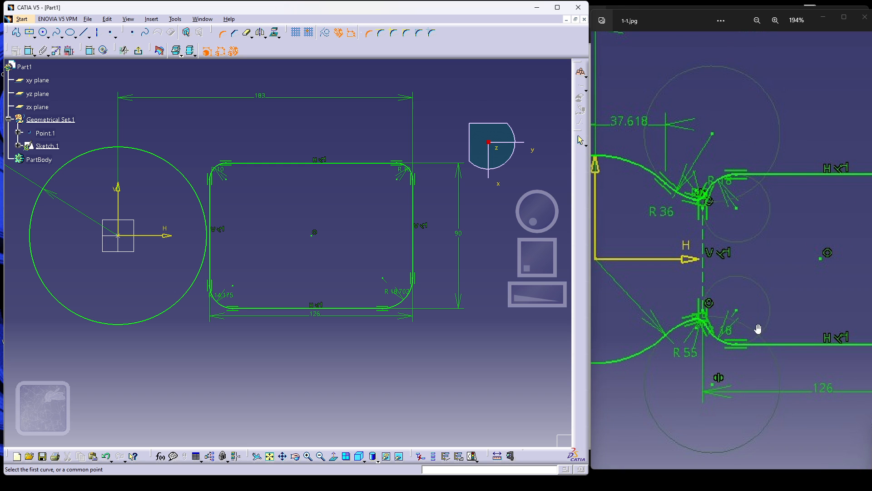
{"action": "scroll", "coordinate": [745, 335], "scroll_direction": "up", "scroll_amount": 8}
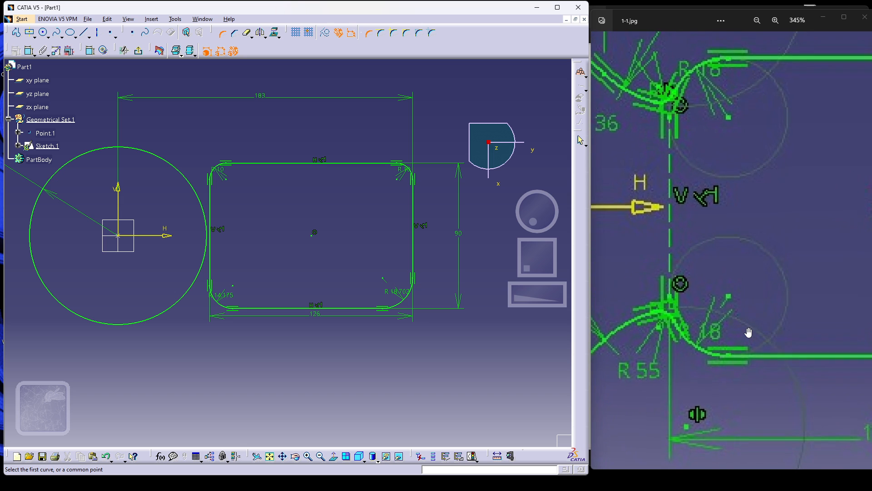
{"action": "scroll", "coordinate": [741, 335], "scroll_direction": "down", "scroll_amount": 8}
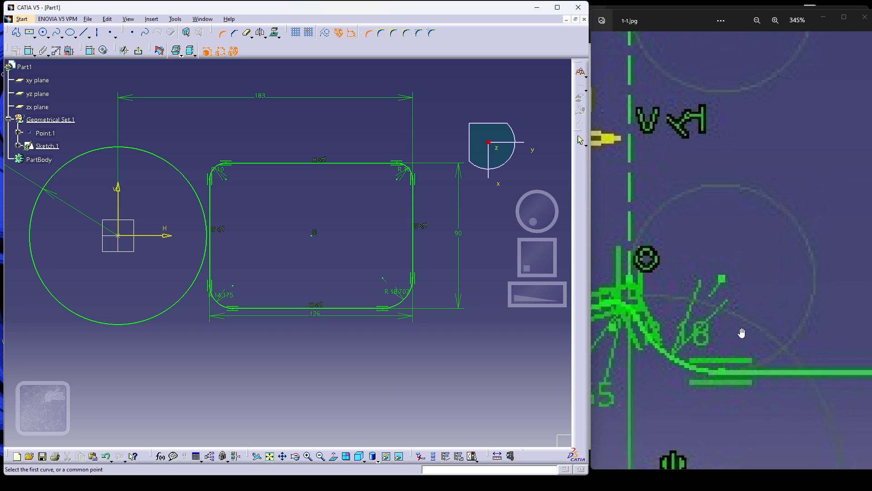
{"action": "left_click", "coordinate": [754, 10]}
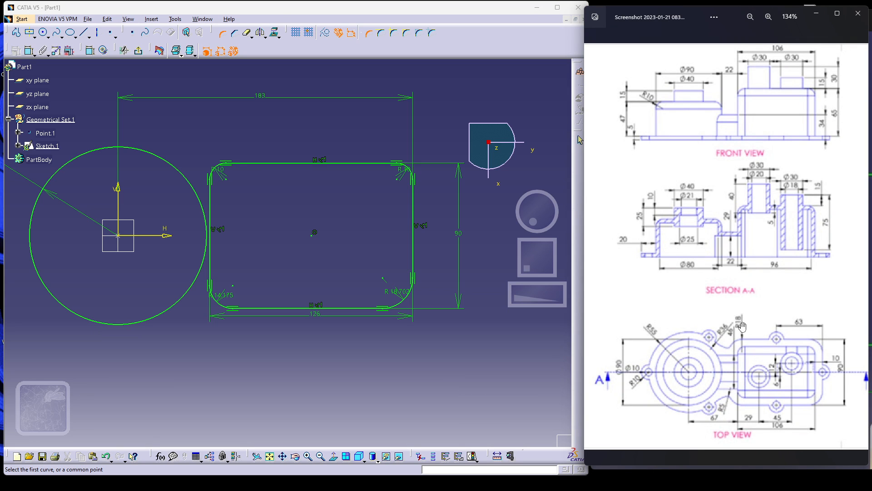
{"action": "double_click", "coordinate": [225, 171]}
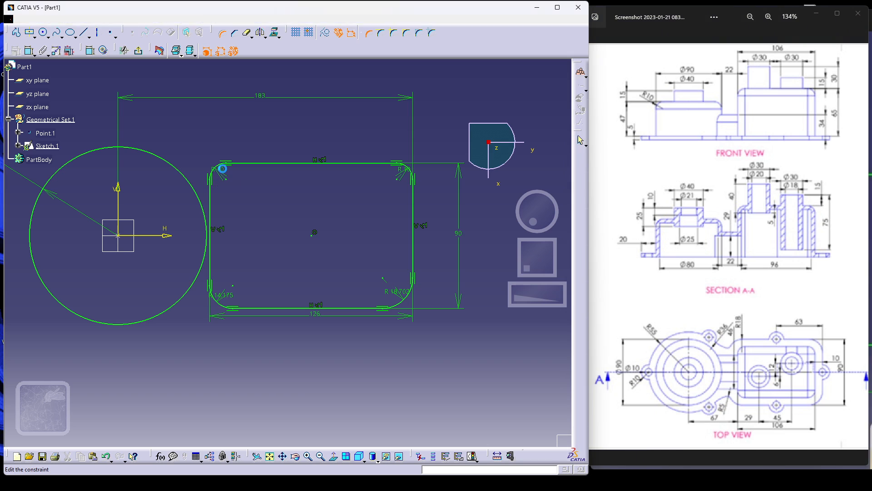
{"action": "type", "text": "18"}
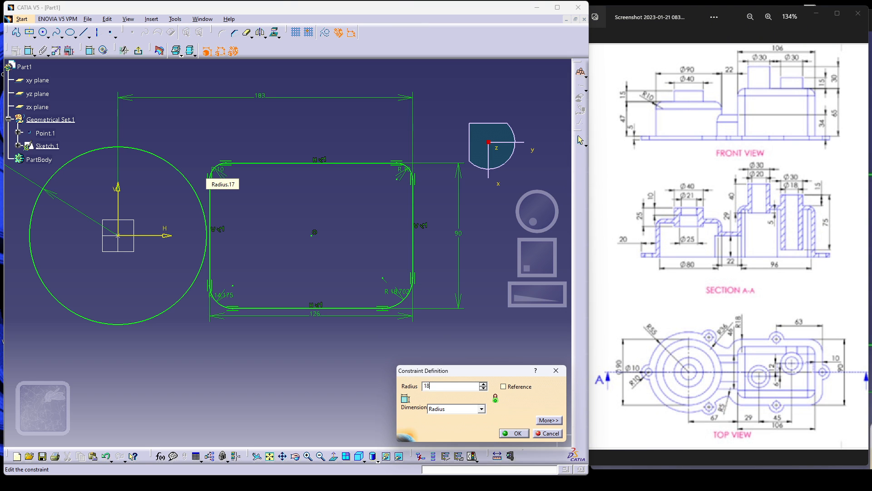
{"action": "key", "text": "Return"}
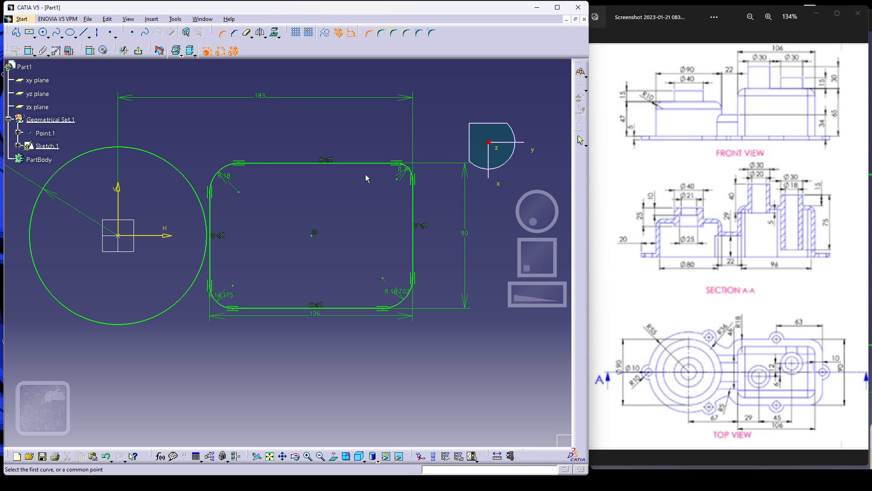
{"action": "double_click", "coordinate": [403, 171]}
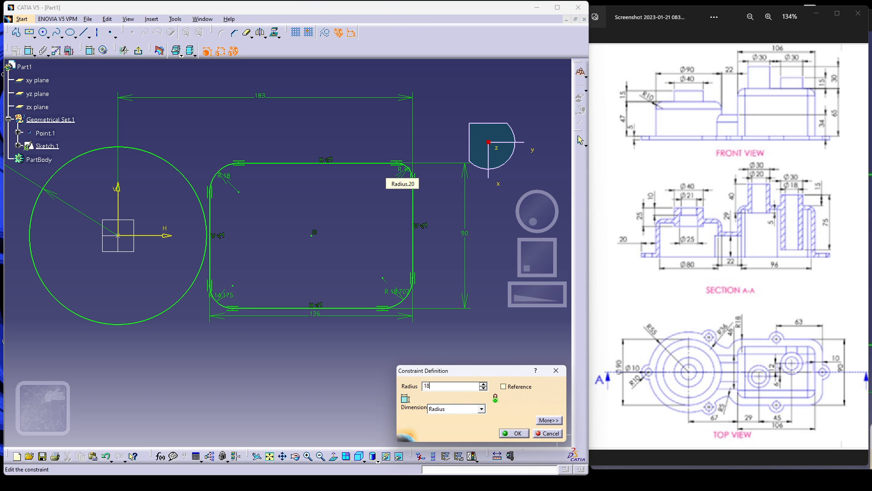
{"action": "type", "text": "18"}
{"action": "key", "text": "Return"}
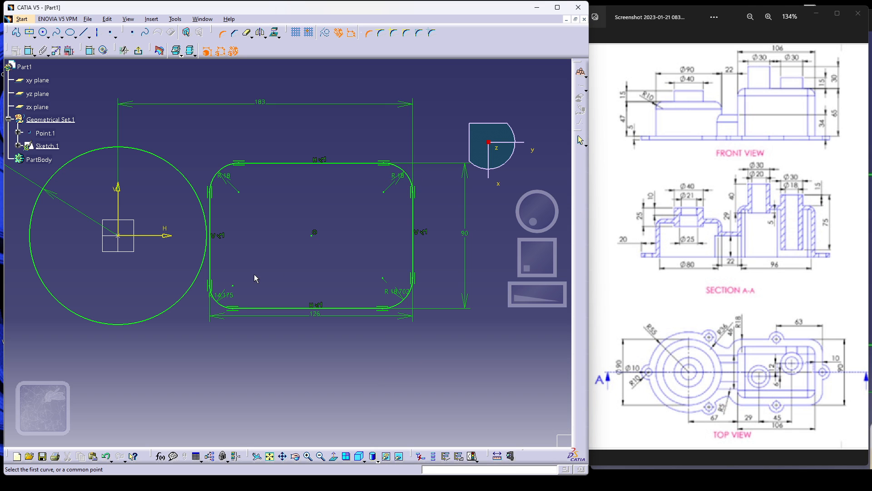
- Set the radii of the rectangle's lower-left and lower-right rounded corners to 18 mm each
{"action": "double_click", "coordinate": [221, 300]}
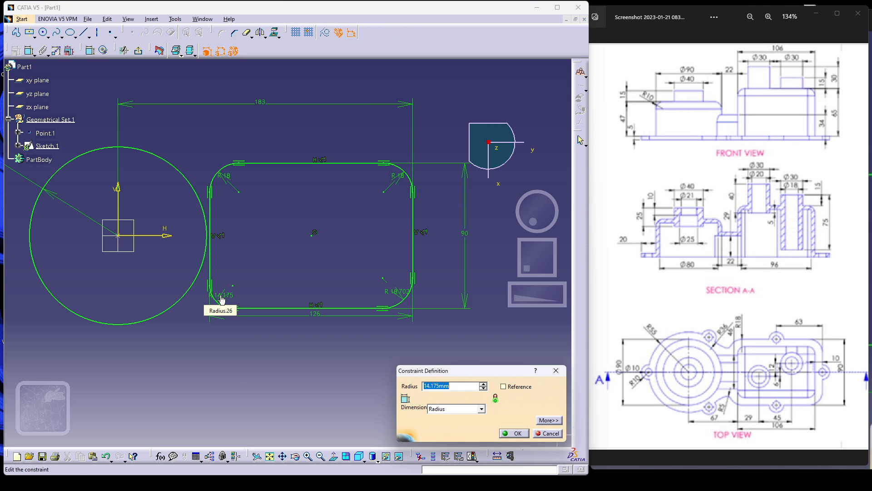
{"action": "type", "text": "18"}
{"action": "key", "text": "Return"}
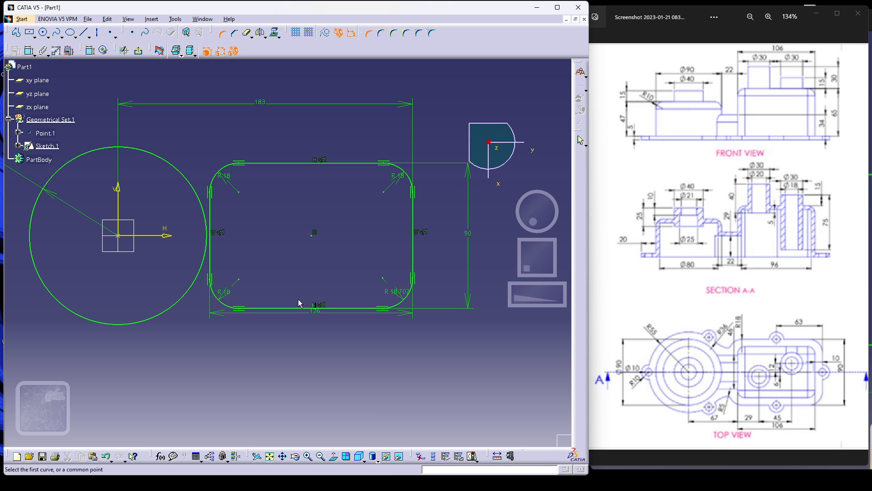
{"action": "double_click", "coordinate": [398, 295]}
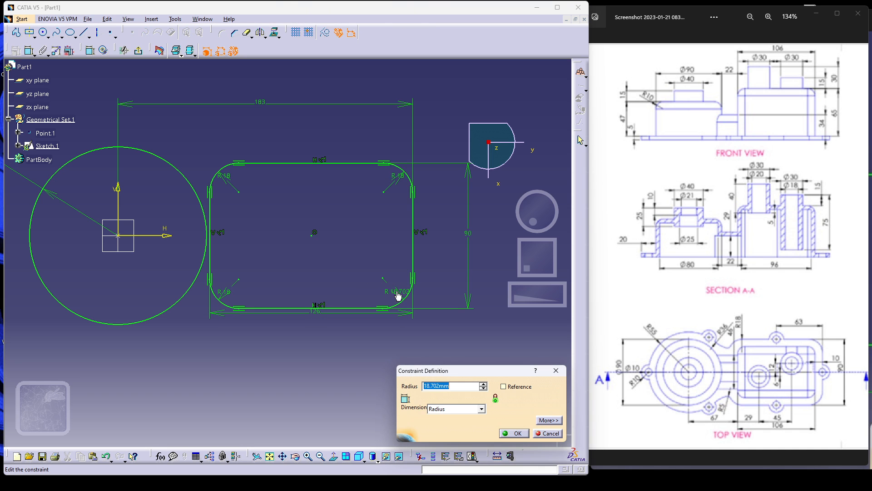
{"action": "type", "text": "18"}
{"action": "key", "text": "Return"}
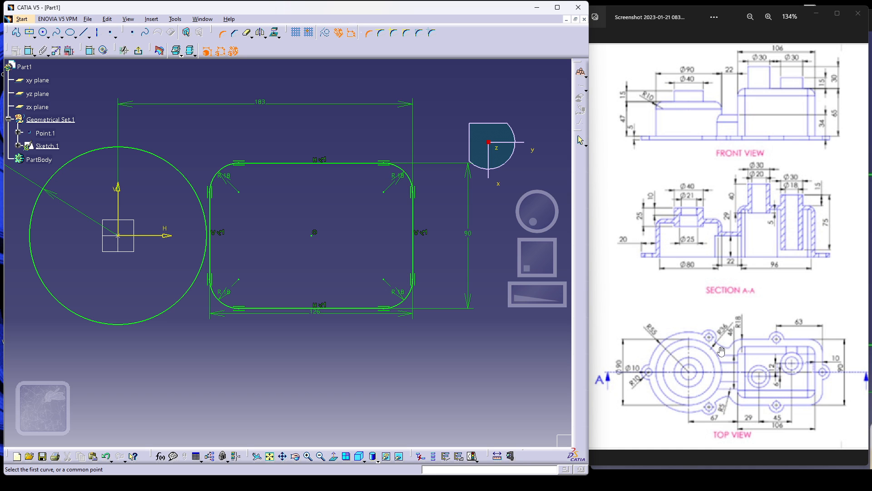
- Bring the reference sketch image back and sketch a circle of about 24 mm radius above the gap between the large circle and the rectangle
{"action": "left_click", "coordinate": [674, 466]}
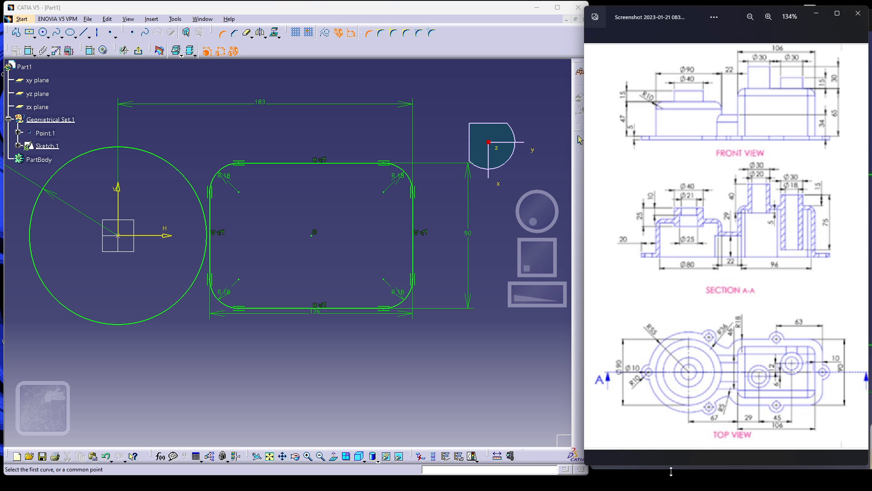
{"action": "left_click", "coordinate": [670, 471]}
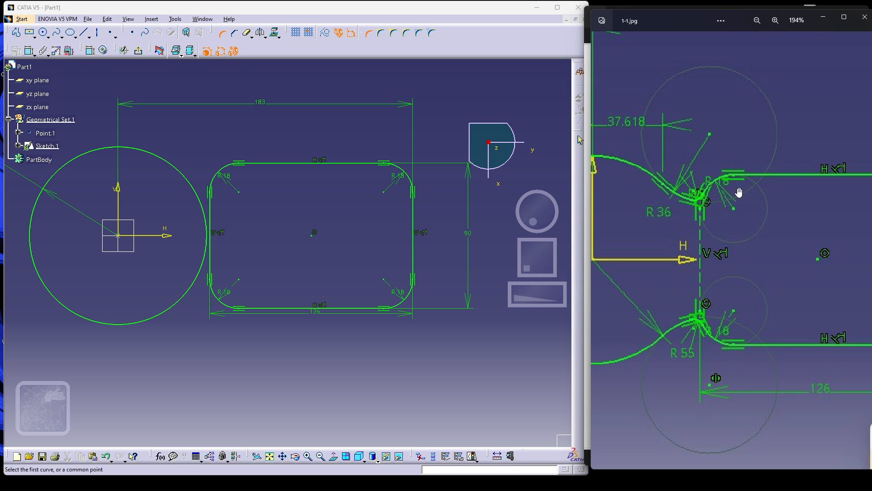
{"action": "left_click", "coordinate": [249, 135]}
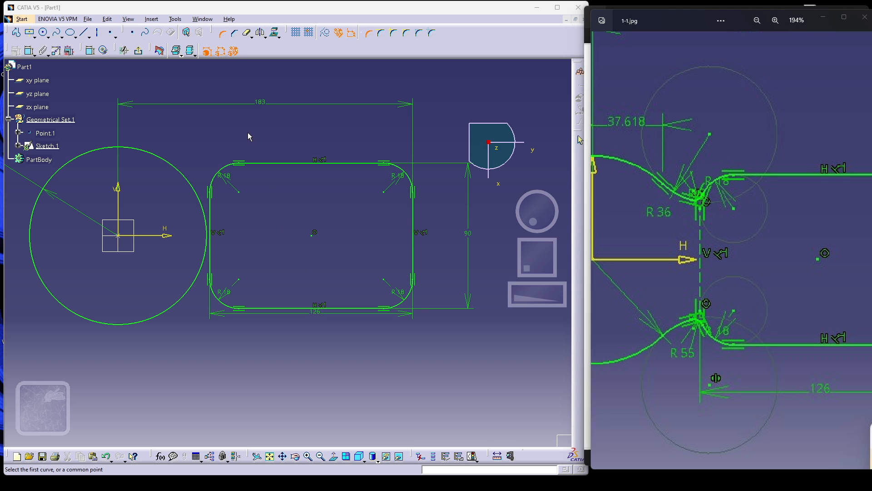
{"action": "left_click", "coordinate": [46, 35]}
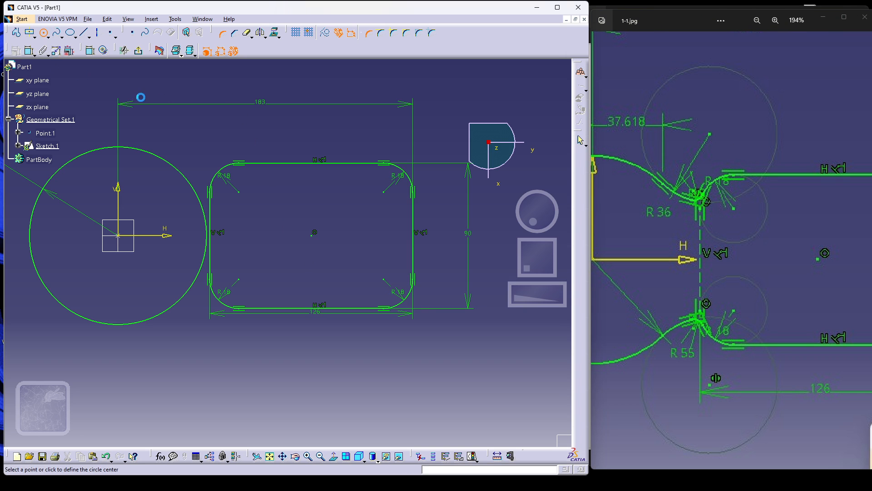
{"action": "left_click", "coordinate": [199, 115]}
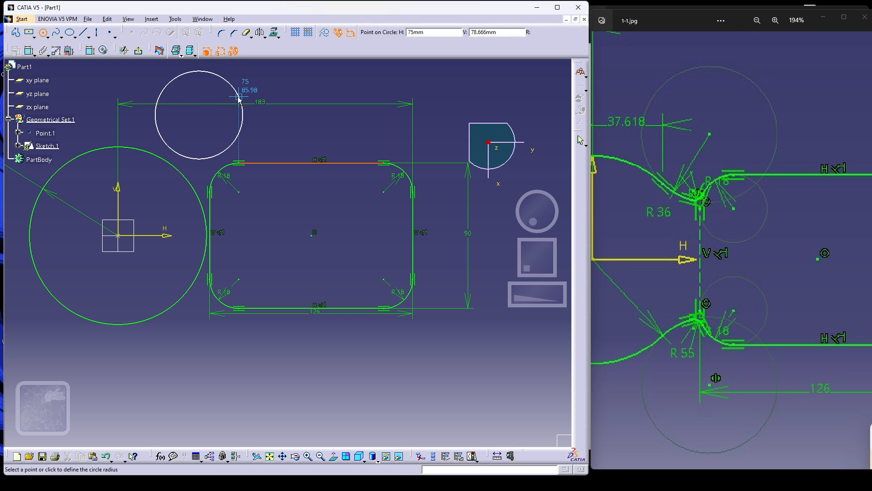
{"action": "left_click", "coordinate": [224, 86]}
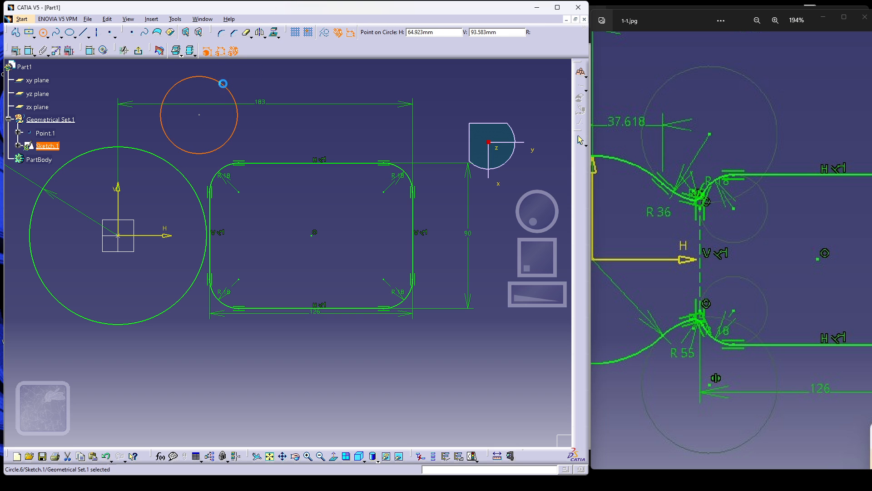
- Add a radius constraint to the new upper circle and set it to 36 mm
{"action": "left_click", "coordinate": [30, 52]}
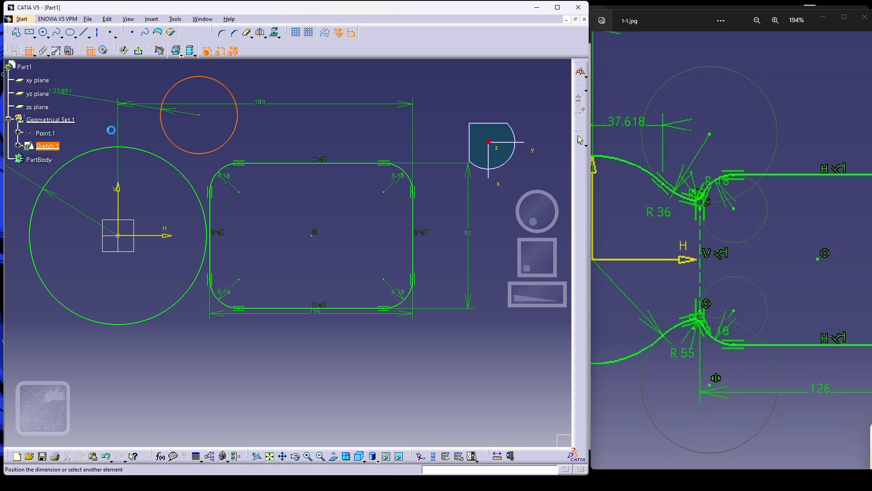
{"action": "left_click", "coordinate": [139, 85]}
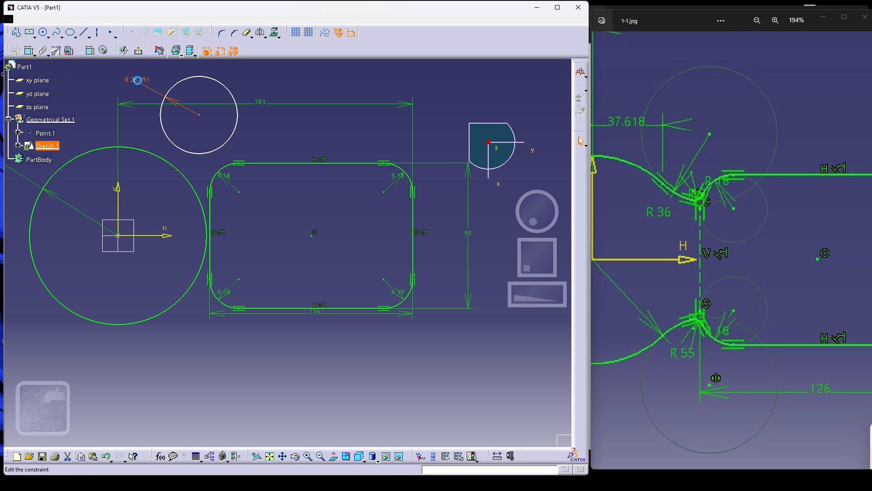
{"action": "double_click", "coordinate": [137, 80]}
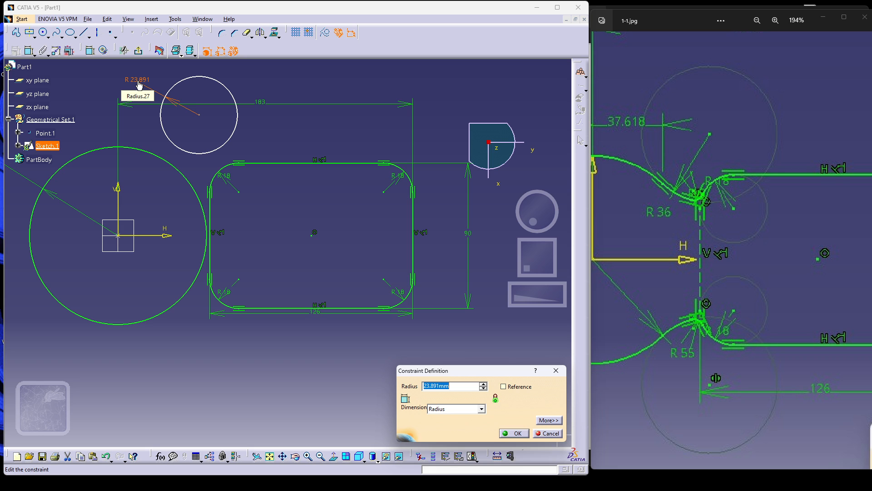
{"action": "type", "text": "36"}
{"action": "key", "text": "Return"}
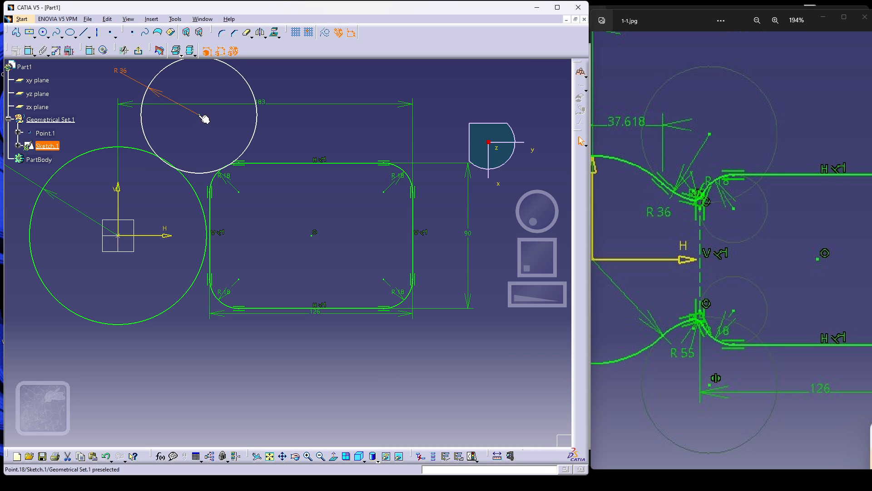
- Make the 36 mm circle tangent to the 55 mm circle, and move it down to overlap the rectangle's upper-left corner
{"action": "left_click_drag", "start_coordinate": [200, 115], "coordinate": [207, 109]}
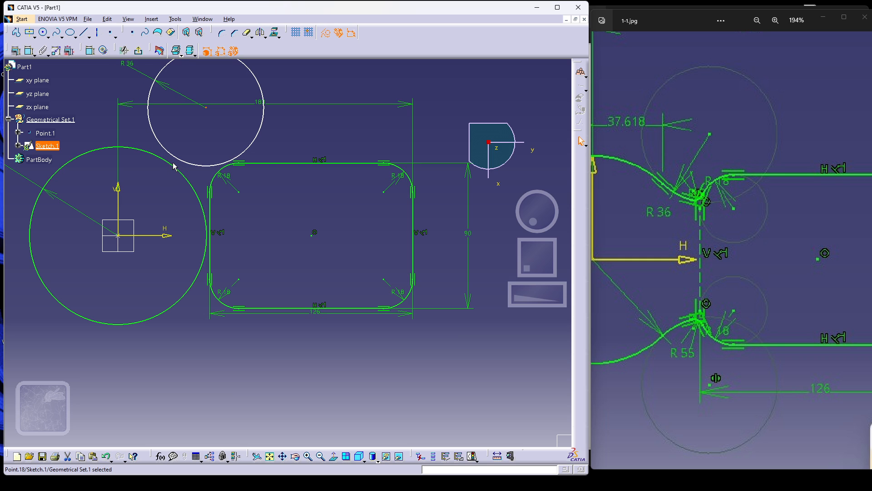
{"action": "left_click", "coordinate": [204, 110]}
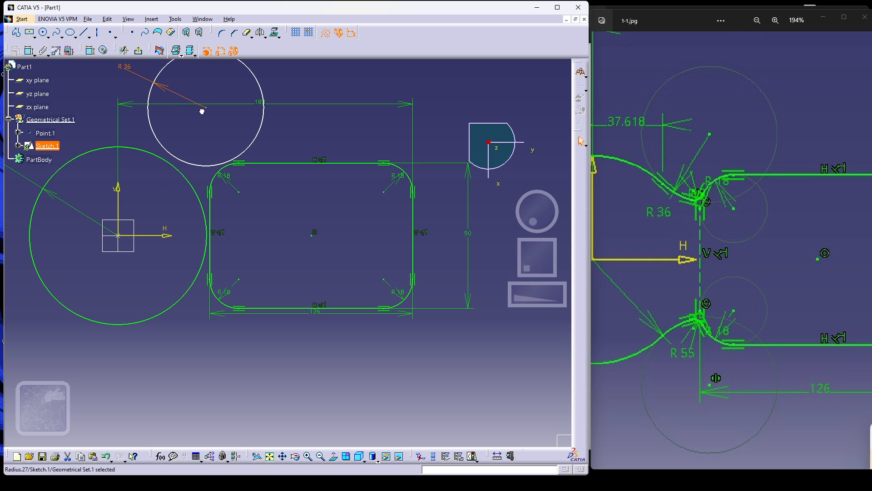
{"action": "left_click", "coordinate": [194, 136]}
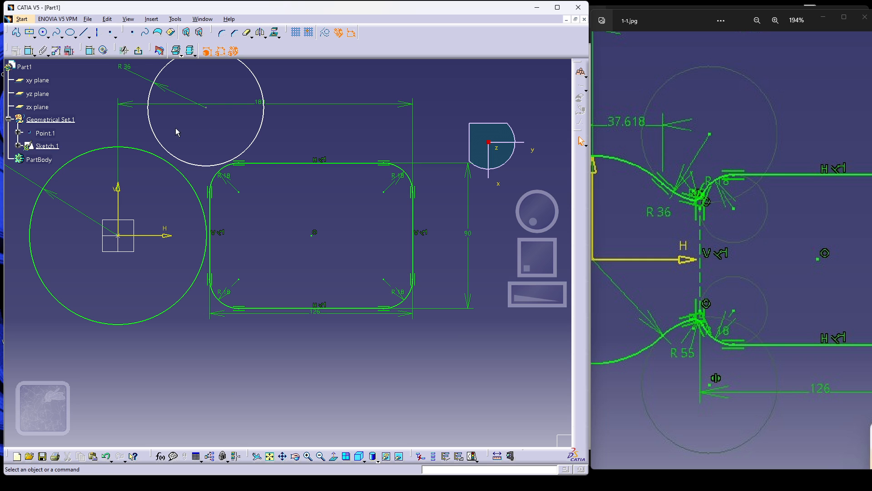
{"action": "left_click", "coordinate": [166, 155]}
{"action": "left_click", "coordinate": [174, 169], "text": "ctrl"}
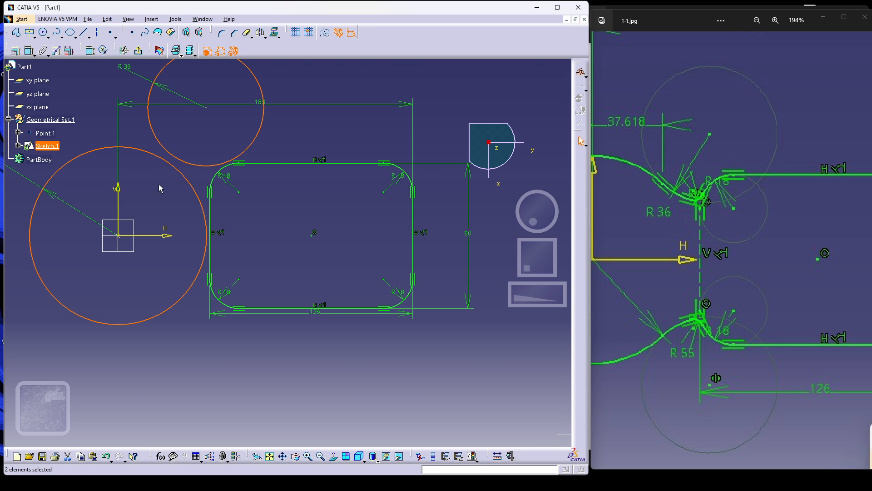
{"action": "left_click", "coordinate": [186, 32]}
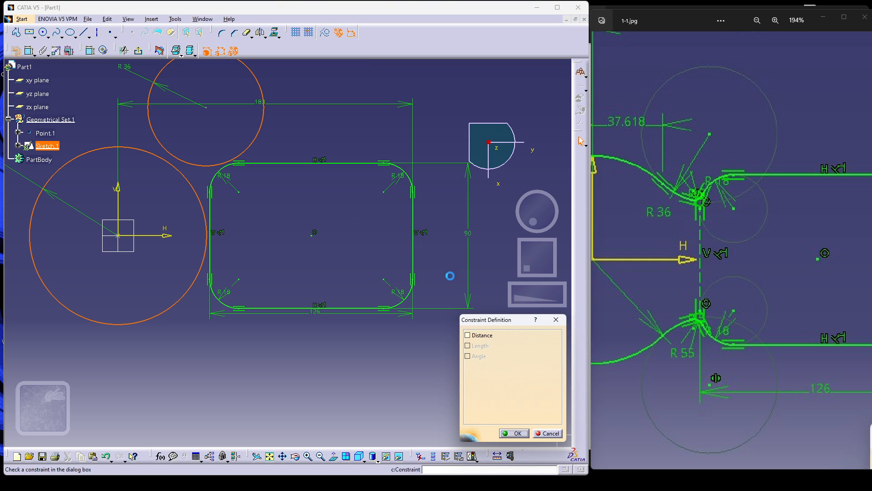
{"action": "left_click", "coordinate": [521, 367]}
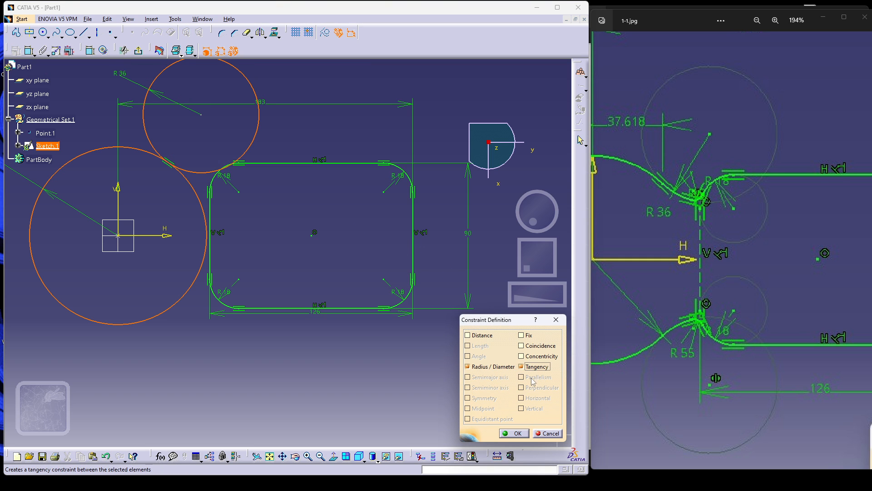
{"action": "left_click", "coordinate": [516, 433]}
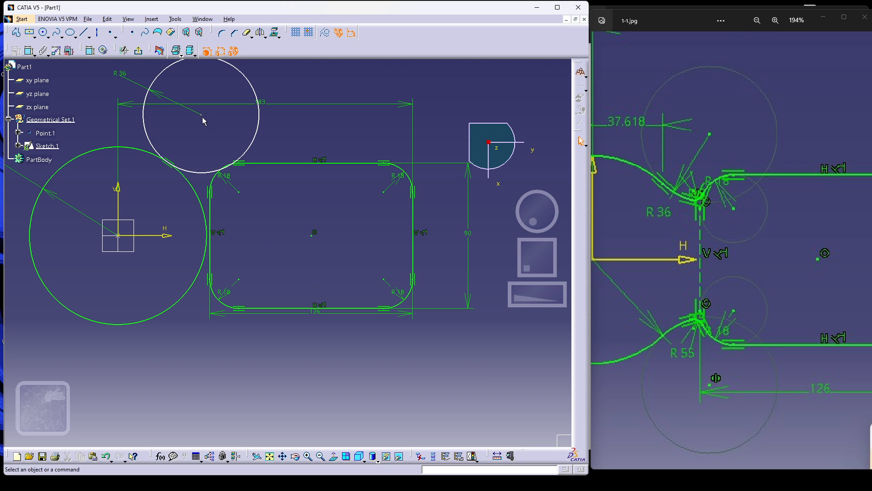
{"action": "left_click_drag", "start_coordinate": [201, 114], "coordinate": [204, 161]}
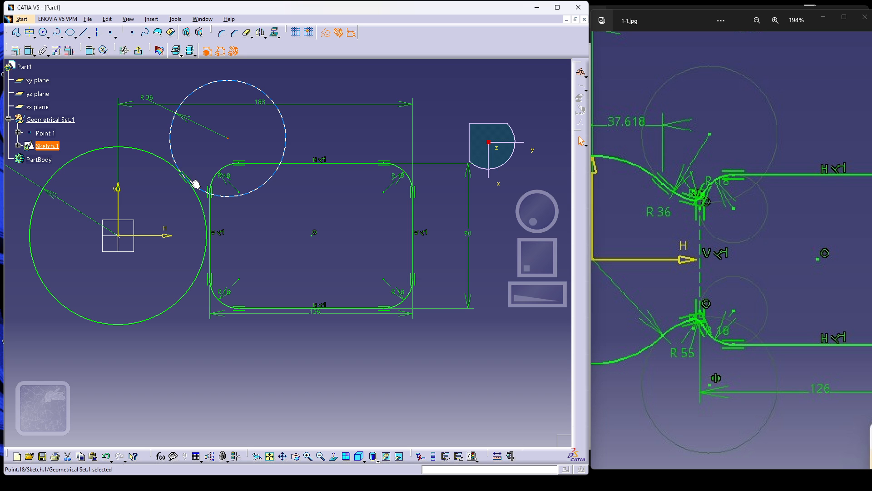
{"action": "left_click", "coordinate": [99, 99]}
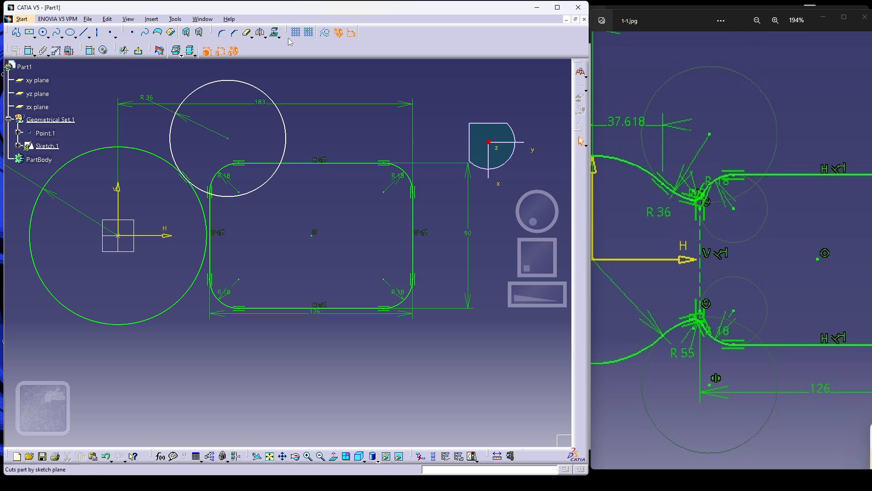
- Trim the 36 mm circle and the 55 mm circle against each other near their tangency point
{"action": "left_click", "coordinate": [263, 36]}
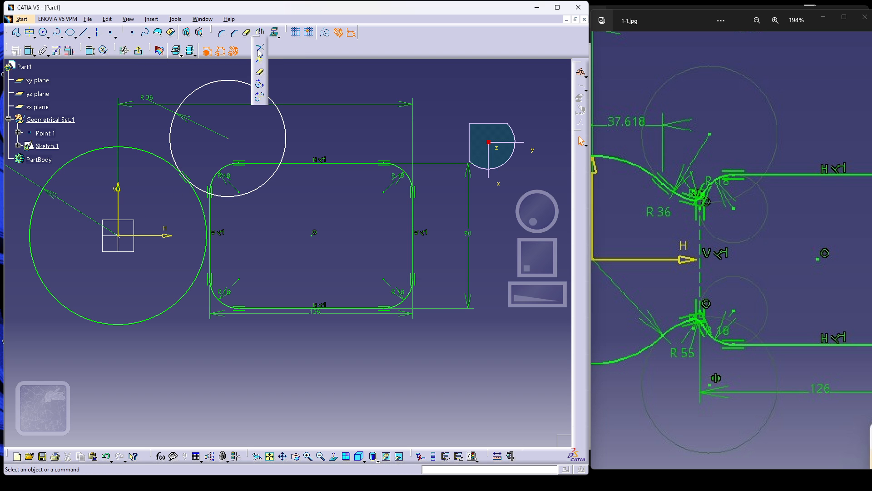
{"action": "left_click", "coordinate": [259, 49]}
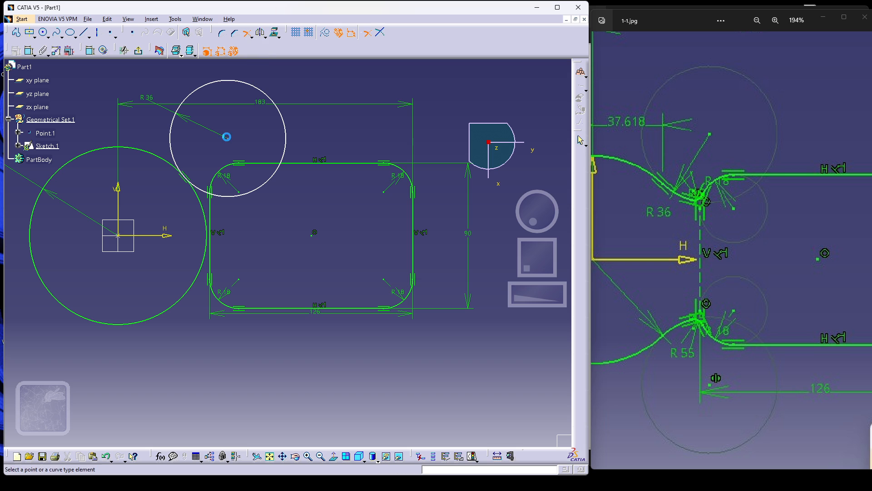
{"action": "left_click", "coordinate": [203, 189]}
{"action": "left_click", "coordinate": [194, 184]}
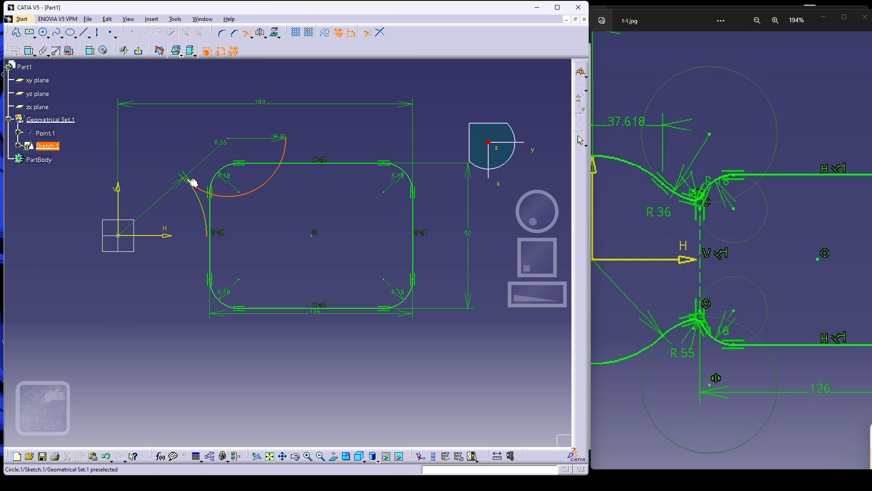
- Undo the trim of the 55 mm circle and try trimming the 36 mm arc against the rectangle's upper-left corner fillet
{"action": "key", "text": "ctrl+z"}
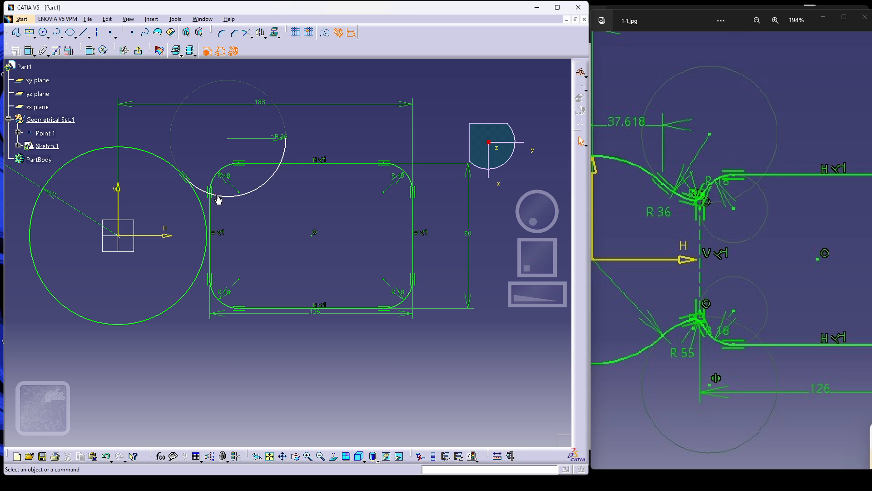
{"action": "left_click", "coordinate": [209, 193]}
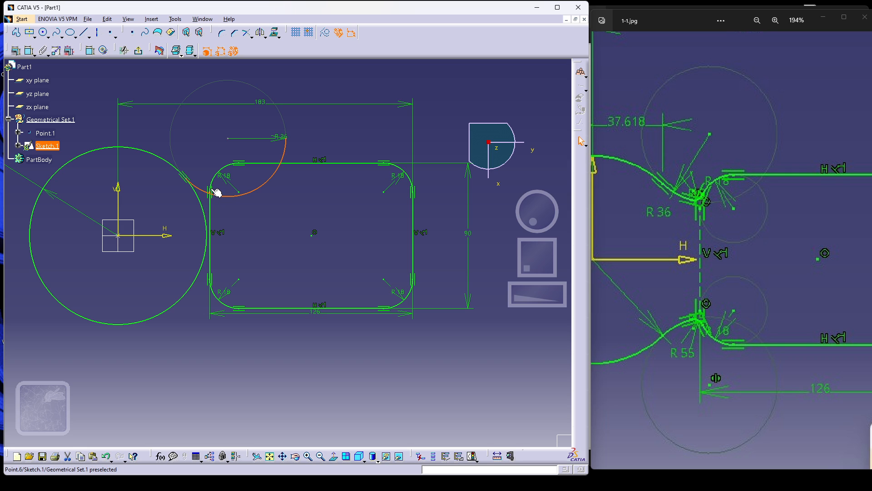
{"action": "left_click", "coordinate": [334, 86]}
{"action": "left_click", "coordinate": [249, 29]}
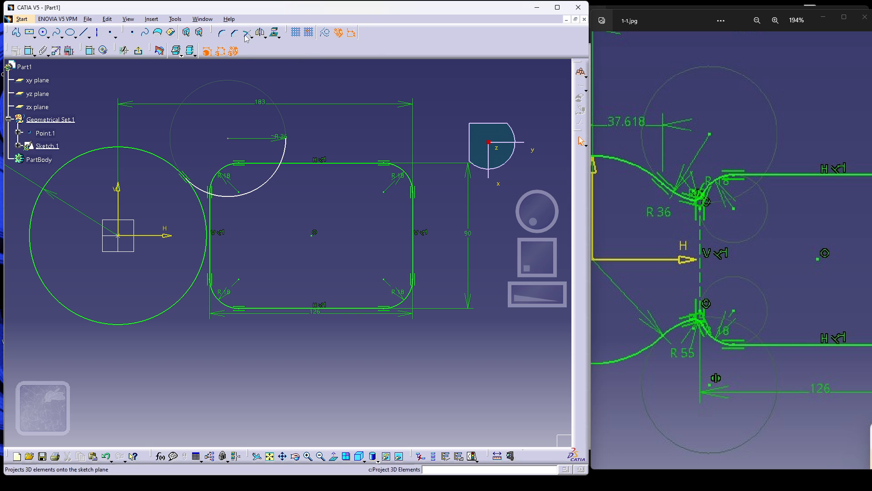
{"action": "left_click", "coordinate": [220, 180]}
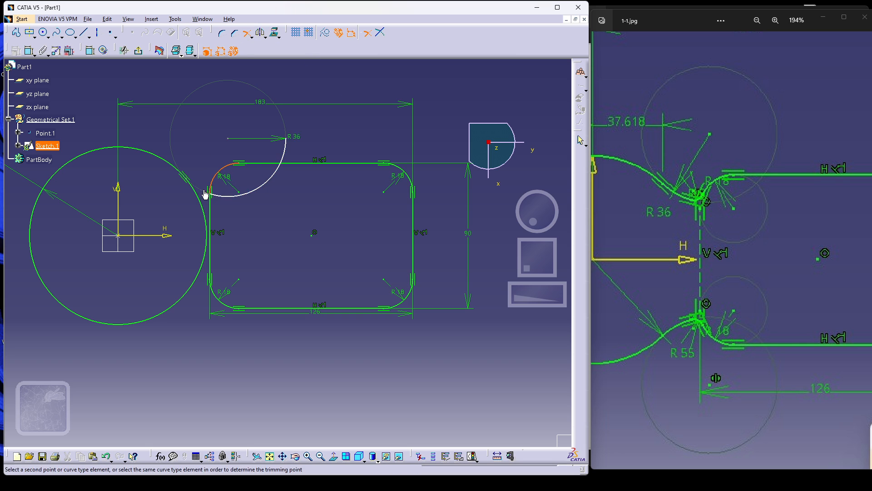
{"action": "left_click", "coordinate": [210, 193]}
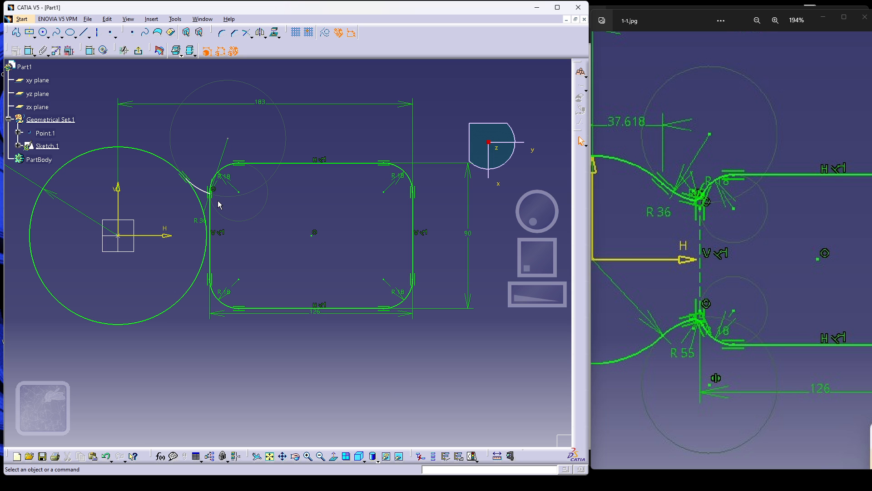
{"action": "middle_click_drag", "start_coordinate": [218, 201], "coordinate": [221, 149], "text": "ctrl"}
{"action": "mouse_move", "coordinate": [167, 176]}
{"action": "middle_mouse_down"}
{"action": "mouse_move", "coordinate": [196, 193]}
{"action": "mouse_move", "coordinate": [232, 281]}
{"action": "middle_mouse_up"}
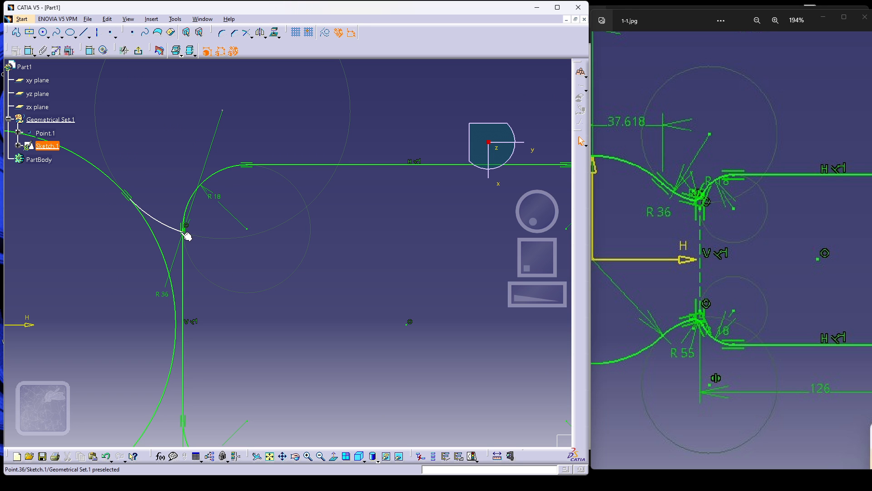
{"action": "mouse_move", "coordinate": [201, 249]}
{"action": "middle_mouse_down", "text": "ctrl"}
{"action": "mouse_move", "coordinate": [199, 226]}
{"action": "mouse_move", "coordinate": [208, 249]}
{"action": "middle_mouse_up", "text": "ctrl"}
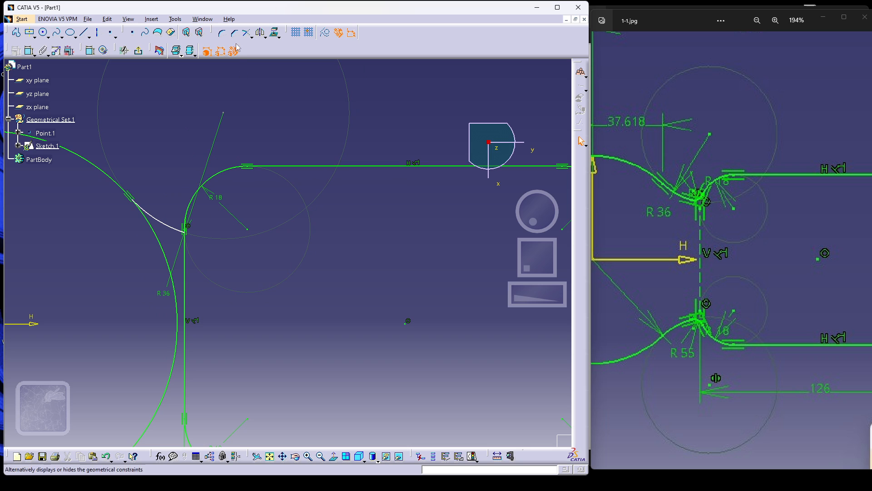
- Undo the 36 mm circle's trims, its repositioning and its tangency to the 55 mm circle
{"action": "key", "text": "ctrl+z"}
{"action": "key", "text": "ctrl+z"}
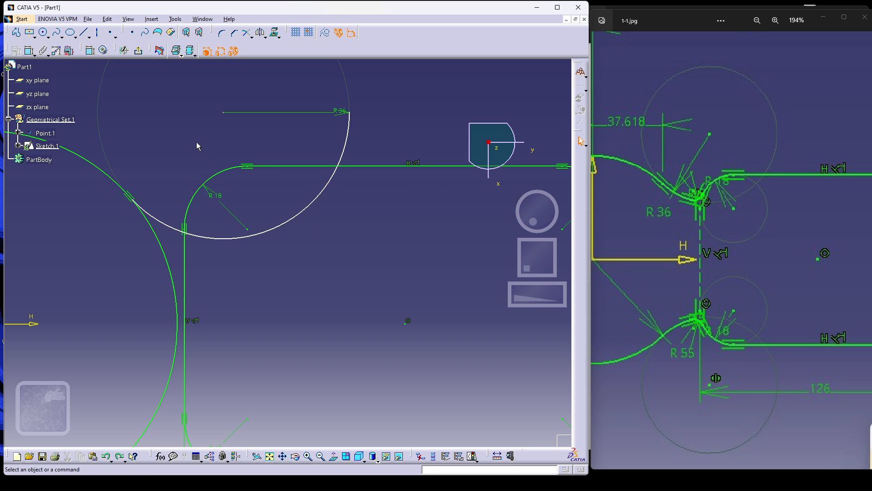
{"action": "key", "text": "ctrl+z"}
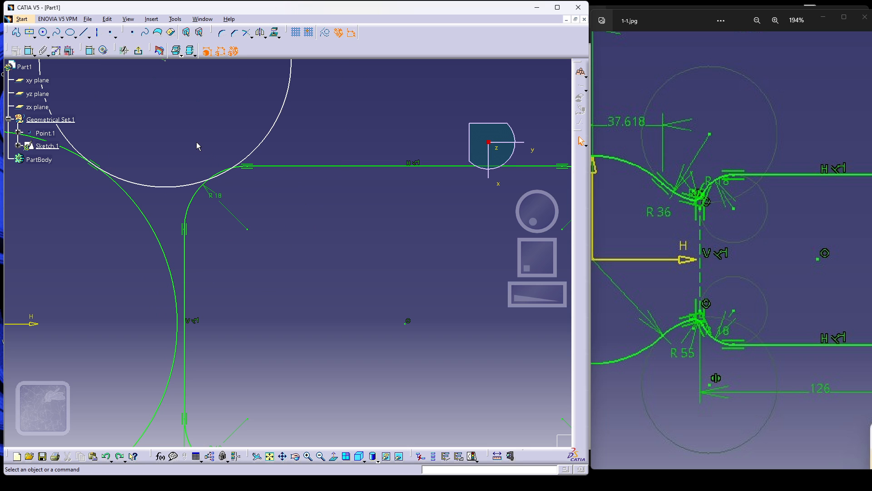
{"action": "key", "text": "ctrl+z"}
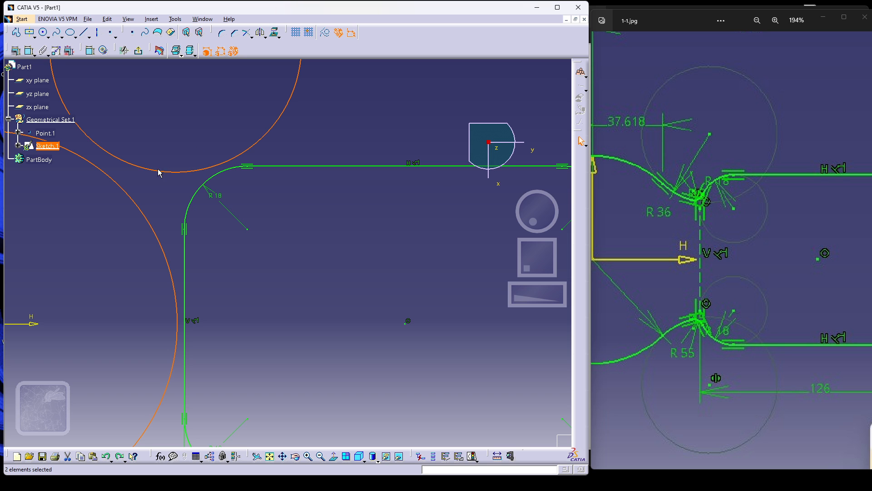
- Make the 36 mm circle tangent to the 55 mm circle, and move it down to overlap the rectangle's upper-left corner
{"action": "left_click", "coordinate": [16, 51]}
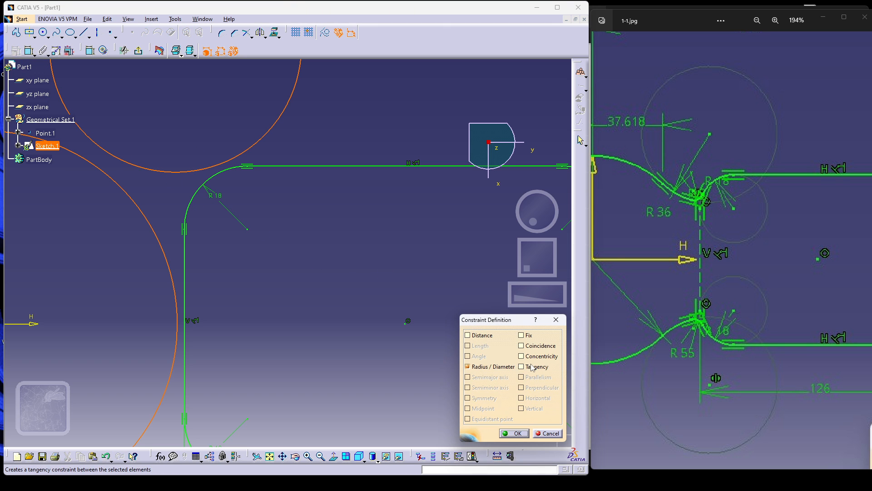
{"action": "left_click", "coordinate": [532, 367]}
{"action": "left_click", "coordinate": [513, 433]}
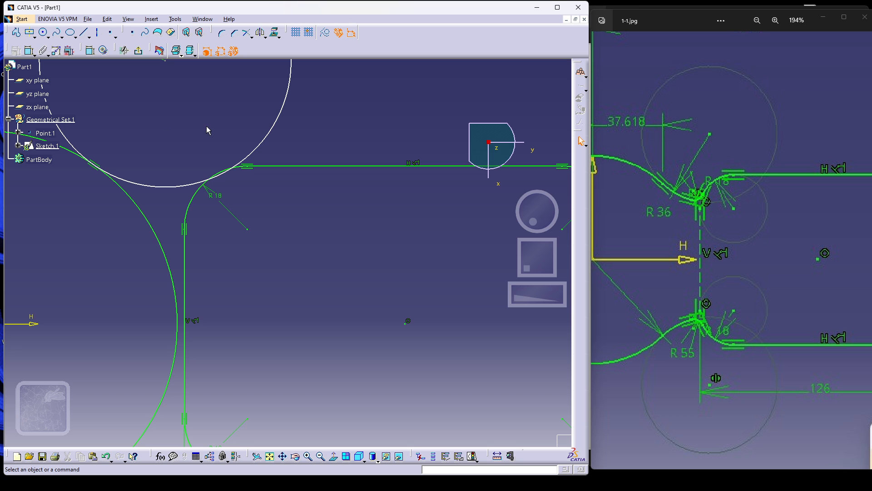
{"action": "middle_click_drag", "start_coordinate": [207, 126], "coordinate": [232, 159]}
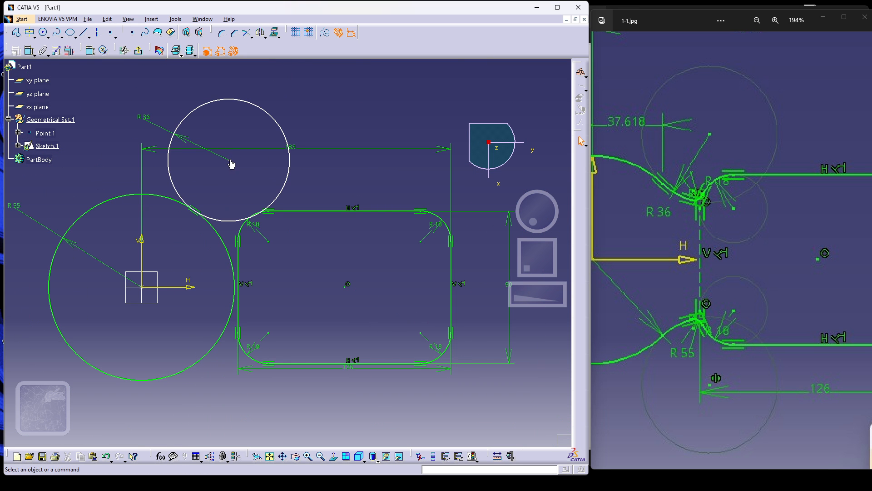
{"action": "mouse_move", "coordinate": [231, 164]}
{"action": "left_mouse_down"}
{"action": "mouse_move", "coordinate": [239, 198]}
{"action": "mouse_move", "coordinate": [236, 171]}
{"action": "left_mouse_up"}
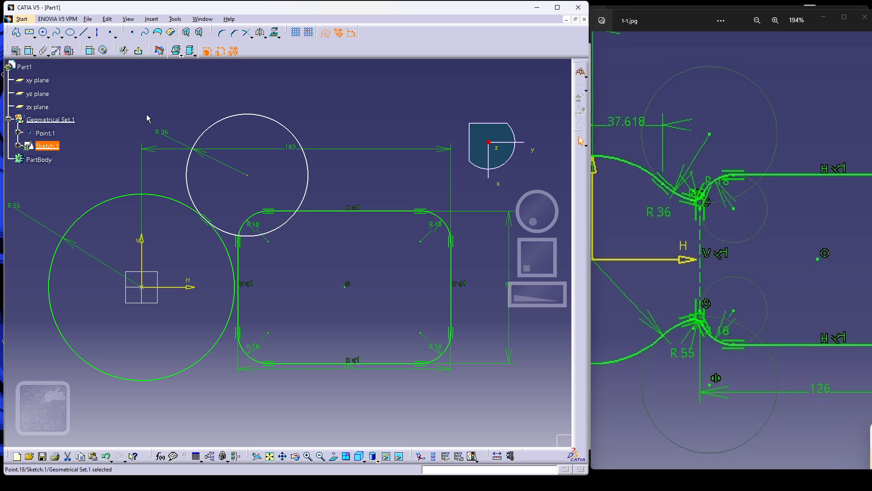
- Trim the 55 mm and 36 mm circles at their tangency point, and shift the 36 mm arc's center slightly down toward the rectangle
{"action": "left_click", "coordinate": [246, 32]}
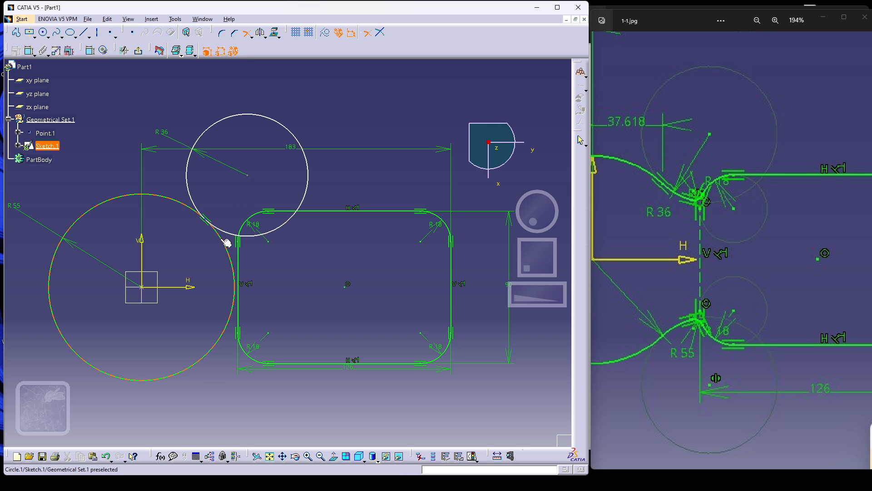
{"action": "left_click", "coordinate": [187, 207]}
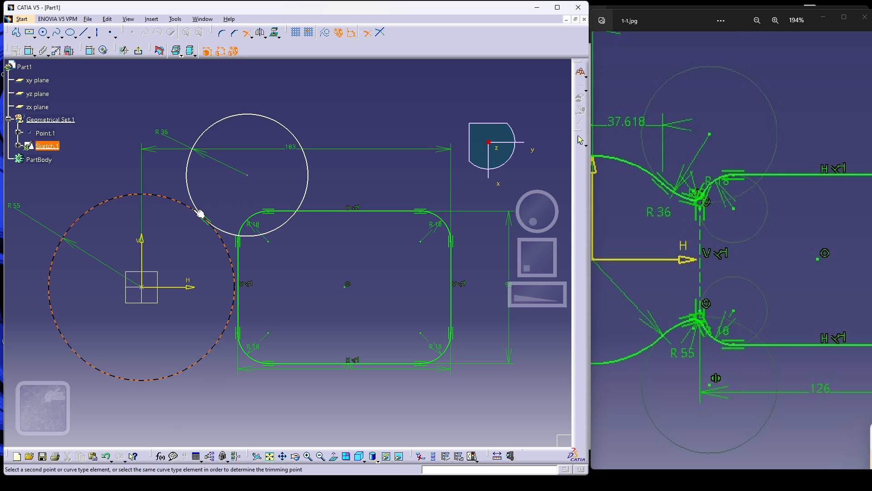
{"action": "left_click", "coordinate": [214, 229]}
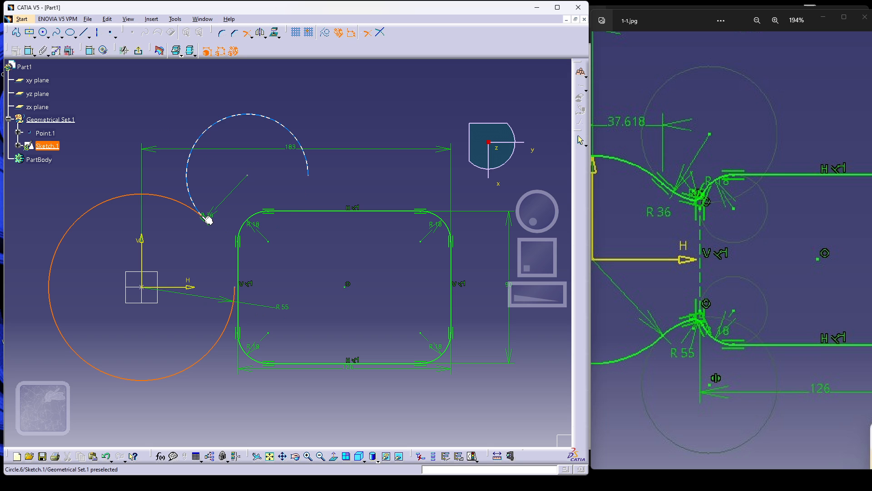
{"action": "left_click", "coordinate": [215, 226]}
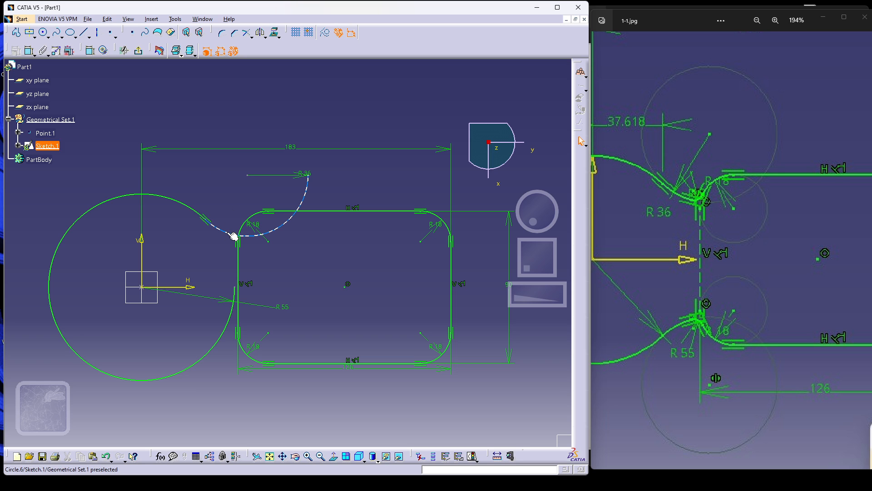
{"action": "left_click_drag", "start_coordinate": [248, 179], "coordinate": [250, 186]}
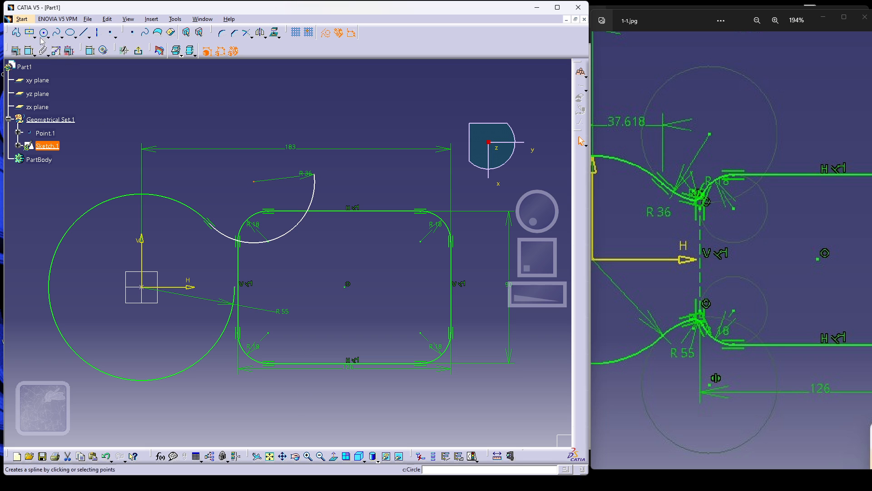
{"action": "left_click", "coordinate": [248, 36]}
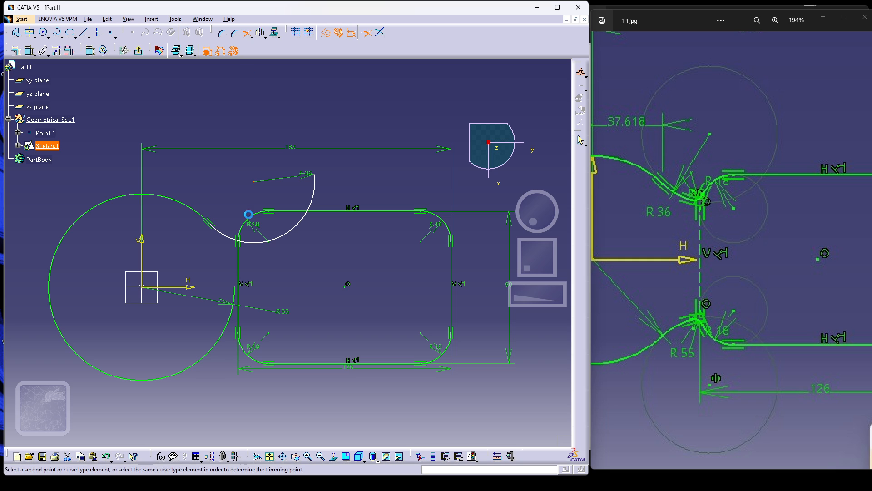
{"action": "left_click", "coordinate": [236, 239]}
{"action": "left_click", "coordinate": [229, 236]}
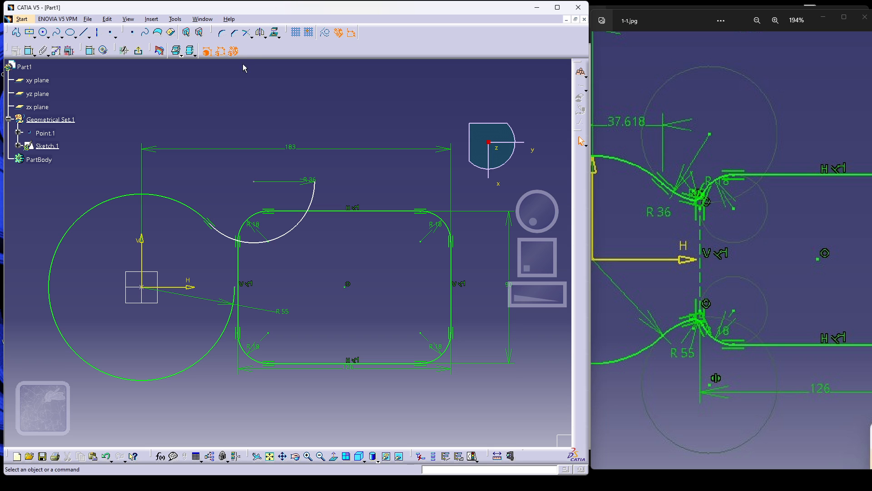
- Trim the 36 mm arc where it meets the rectangle's upper-left corner fillet, keeping the short piece between circle and rectangle
{"action": "left_click", "coordinate": [247, 34]}
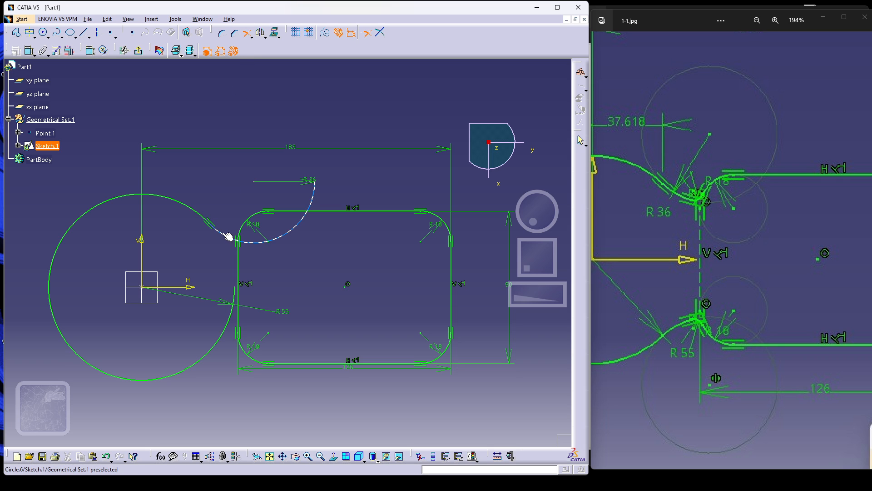
{"action": "left_click", "coordinate": [237, 238]}
{"action": "left_click", "coordinate": [240, 239]}
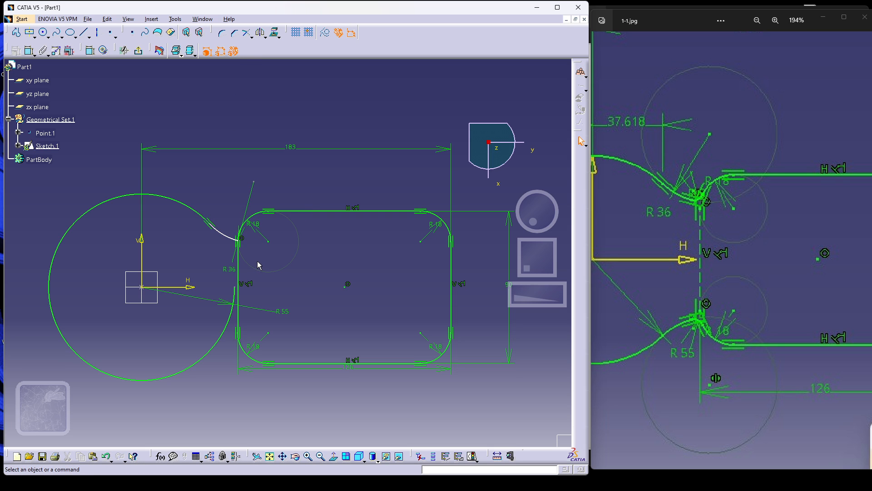
- Mirror the trimmed 36 mm arc about the sketch's horizontal axis
{"action": "middle_click_drag", "start_coordinate": [256, 255], "coordinate": [247, 178], "text": "ctrl"}
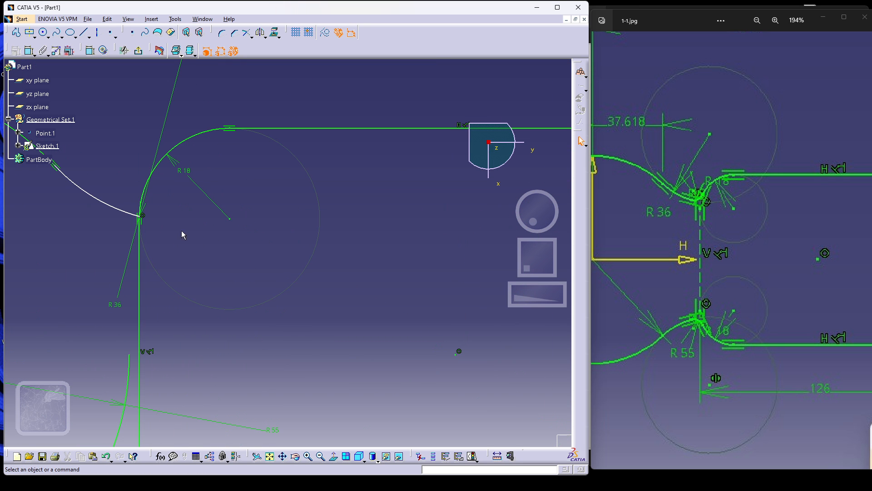
{"action": "mouse_move", "coordinate": [112, 227]}
{"action": "middle_mouse_down"}
{"action": "mouse_move", "coordinate": [259, 237]}
{"action": "mouse_move", "coordinate": [239, 209]}
{"action": "mouse_move", "coordinate": [237, 121]}
{"action": "mouse_move", "coordinate": [272, 287]}
{"action": "middle_mouse_up"}
{"action": "left_click", "coordinate": [269, 232]}
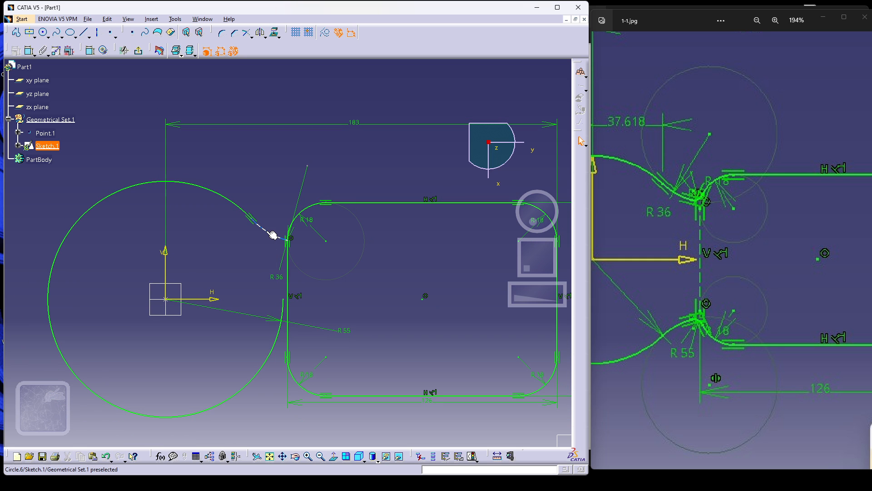
{"action": "left_click", "coordinate": [260, 33]}
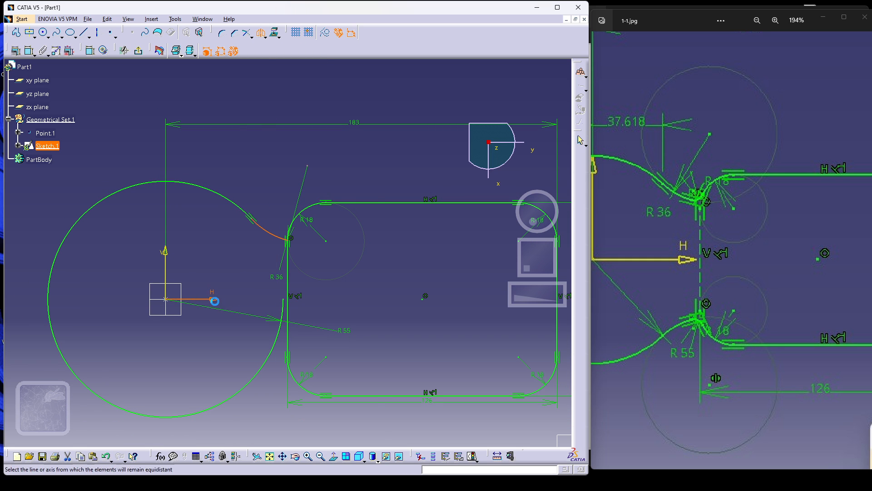
{"action": "left_click", "coordinate": [215, 300]}
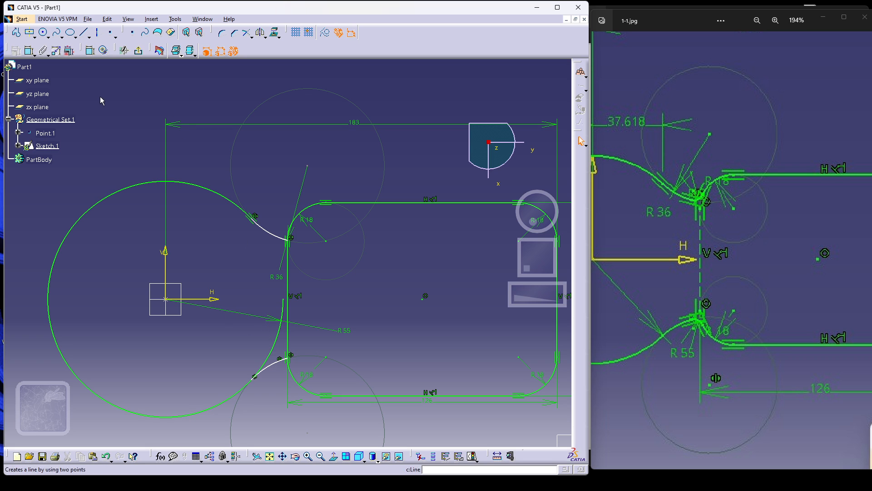
{"action": "left_click", "coordinate": [249, 37]}
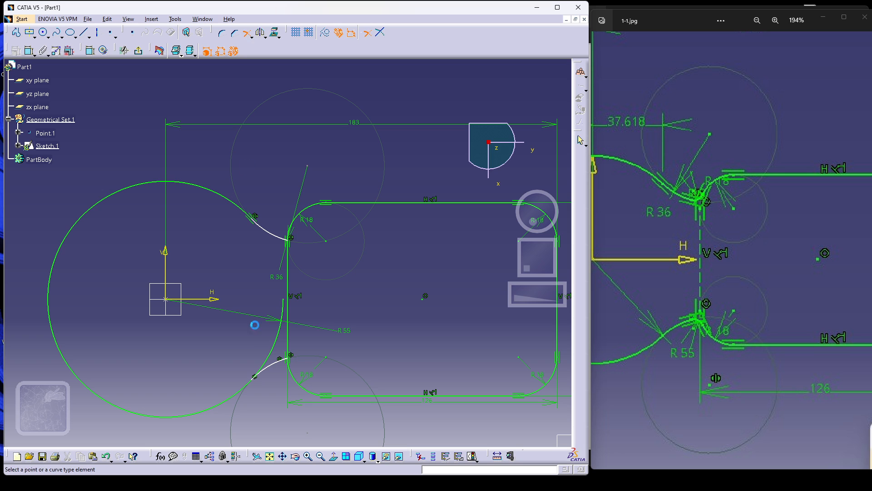
{"action": "left_click", "coordinate": [276, 356]}
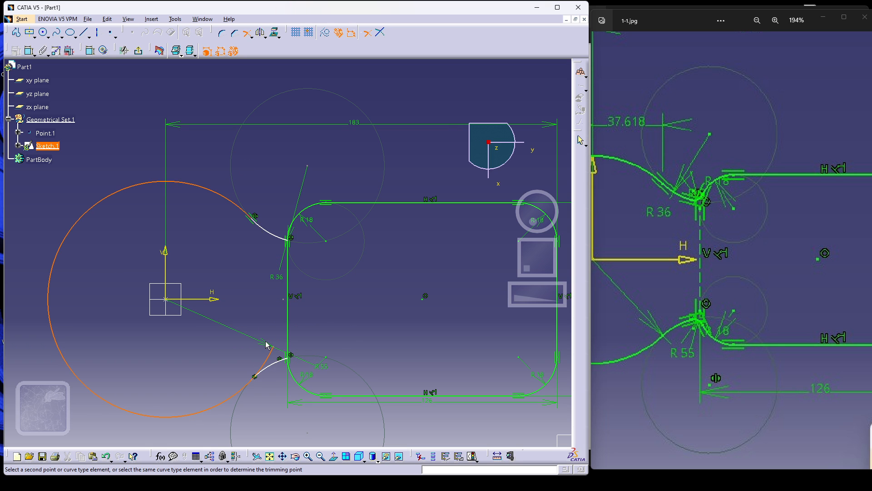
{"action": "left_click", "coordinate": [267, 345]}
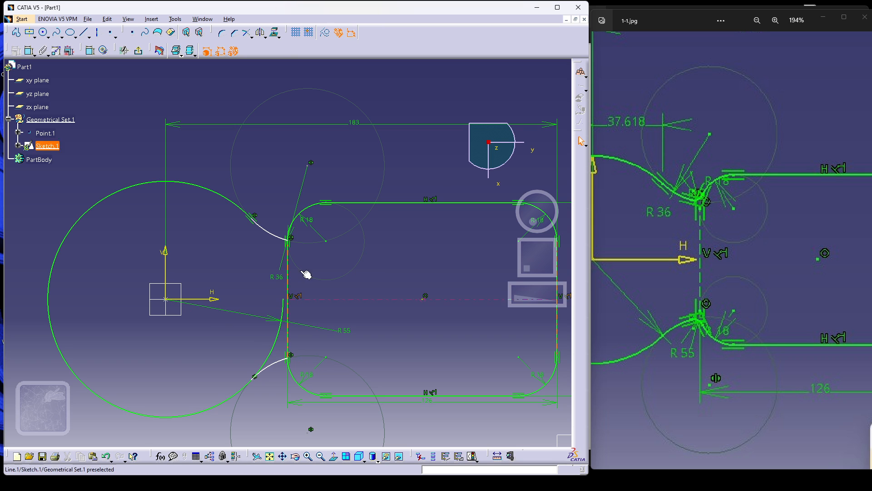
- Trim the 55 mm arc against the mirrored lower 36 mm arc, removing the stretch facing the rectangle
{"action": "left_click", "coordinate": [260, 35]}
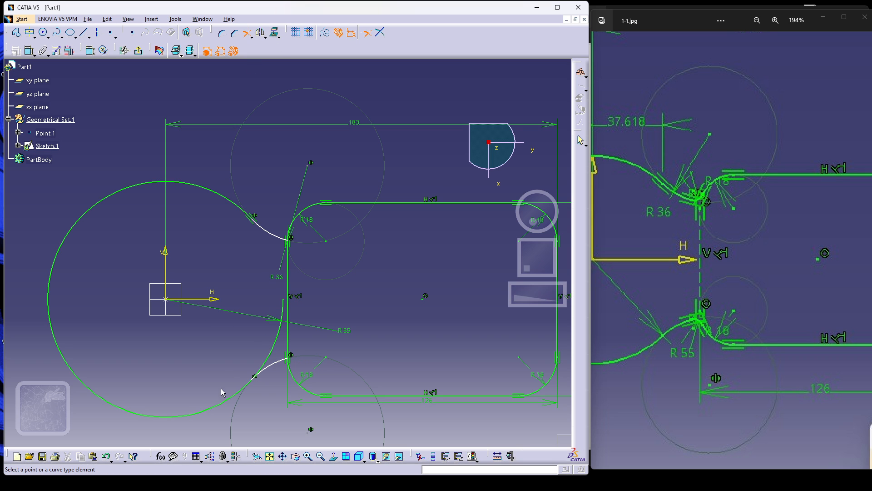
{"action": "left_click", "coordinate": [236, 403]}
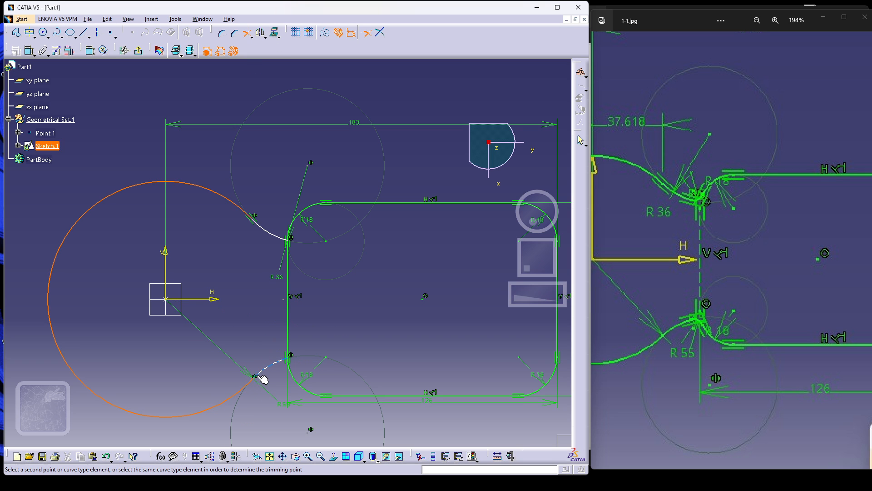
{"action": "left_click", "coordinate": [262, 376]}
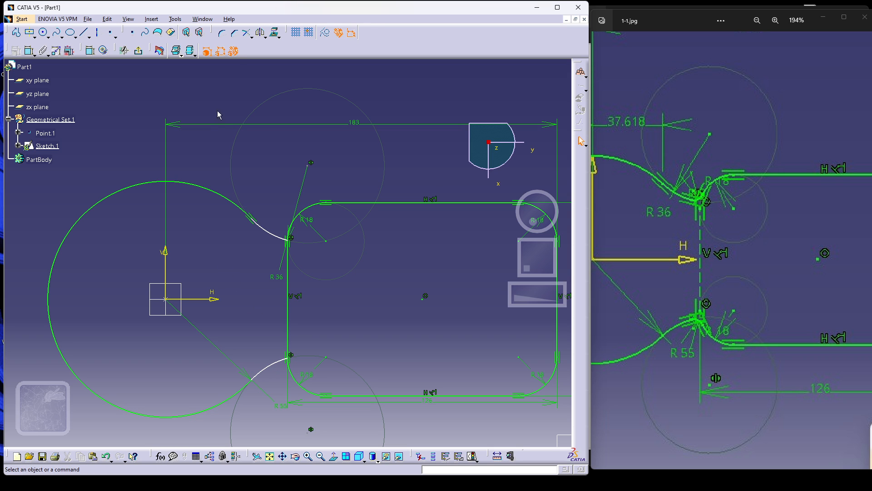
- Trim the mirrored lower 36 mm arc against the rectangle's lower-left corner fillet
{"action": "left_click", "coordinate": [246, 33]}
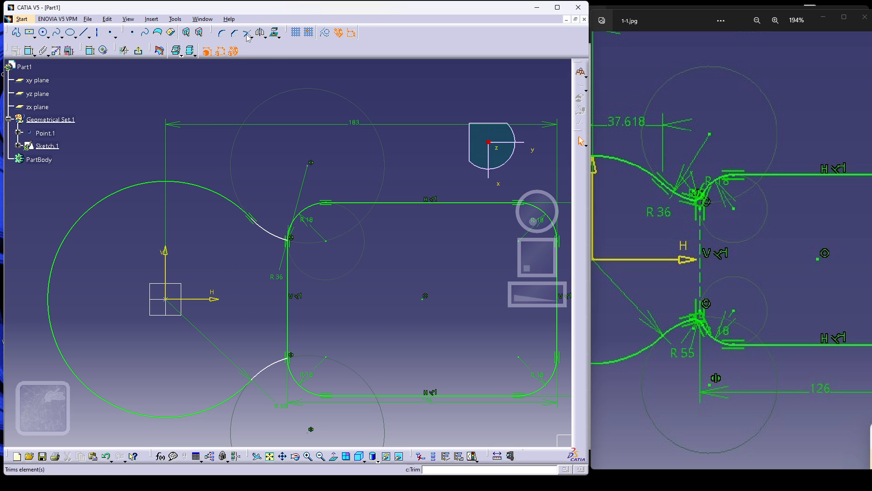
{"action": "left_click", "coordinate": [273, 364]}
{"action": "left_click", "coordinate": [299, 377]}
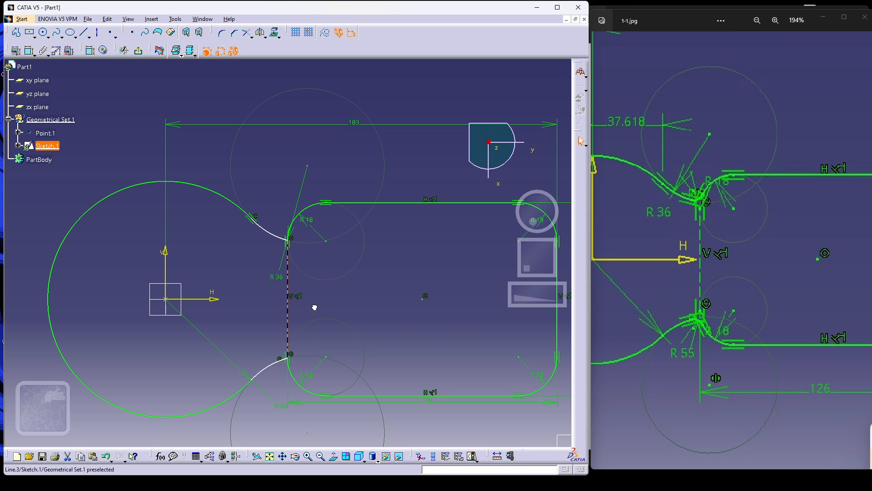
- Convert the rectangle's left vertical side to a construction line
{"action": "left_click", "coordinate": [289, 306]}
{"action": "left_click", "coordinate": [324, 32]}
{"action": "left_click", "coordinate": [342, 273]}
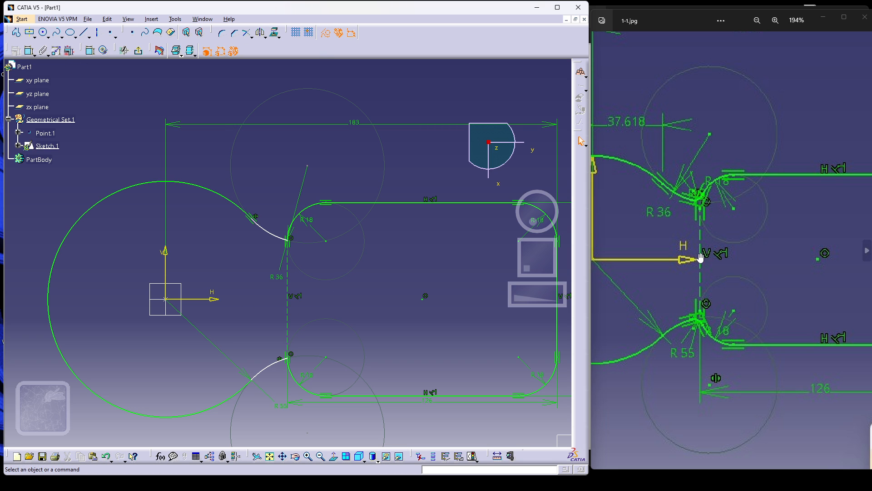
- Dimension the horizontal distance from the vertical axis to the upper tangent point of the 55 mm and 36 mm arcs as 37.618 mm
{"action": "mouse_move", "coordinate": [253, 279]}
{"action": "middle_mouse_down"}
{"action": "mouse_move", "coordinate": [257, 155]}
{"action": "mouse_move", "coordinate": [282, 218]}
{"action": "mouse_move", "coordinate": [288, 282]}
{"action": "mouse_move", "coordinate": [286, 265]}
{"action": "middle_mouse_up"}
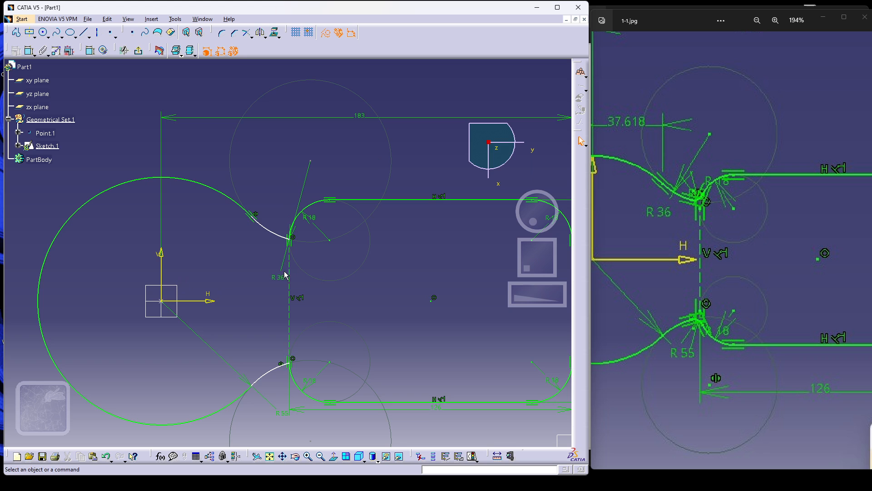
{"action": "left_click", "coordinate": [89, 50]}
{"action": "left_click", "coordinate": [246, 220]}
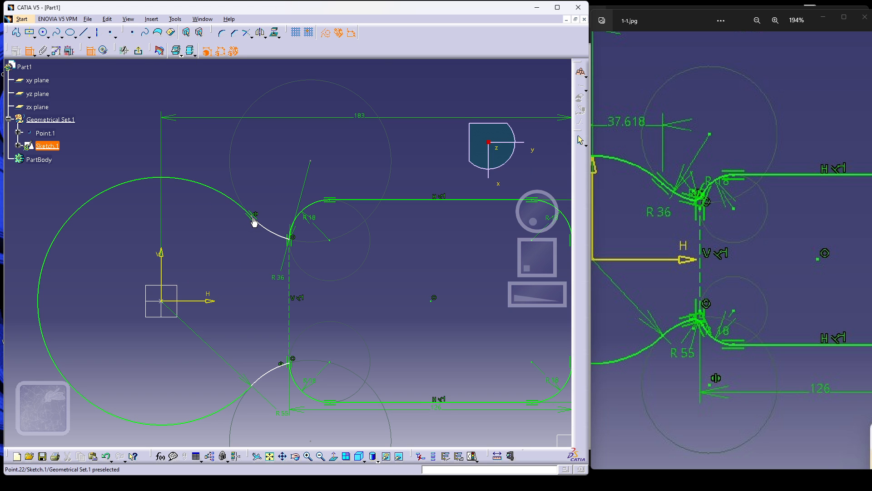
{"action": "left_click", "coordinate": [162, 270]}
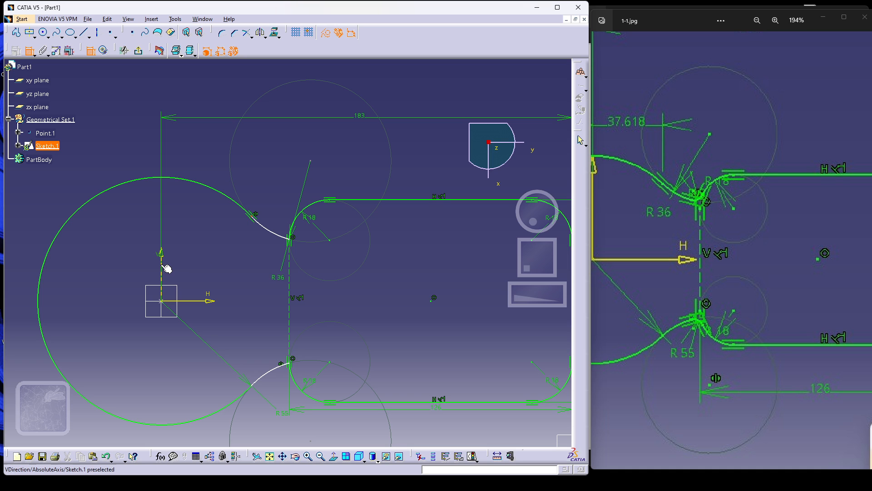
{"action": "left_click", "coordinate": [210, 152]}
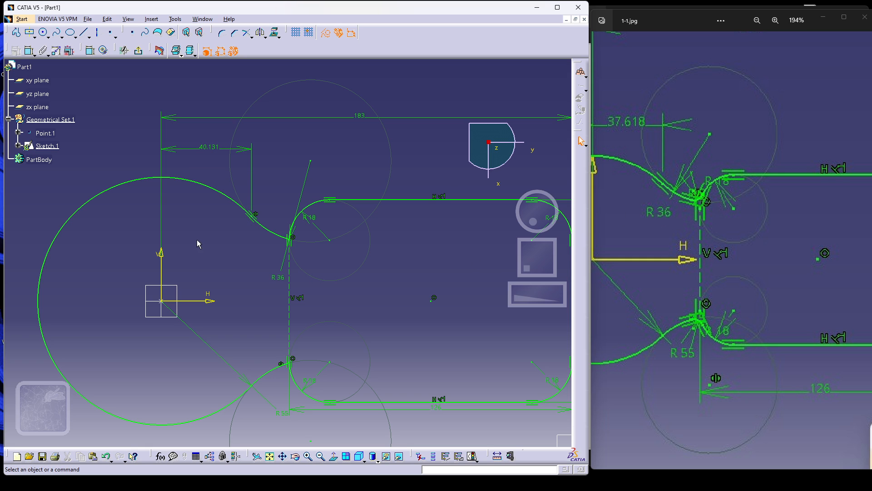
{"action": "double_click", "coordinate": [215, 153]}
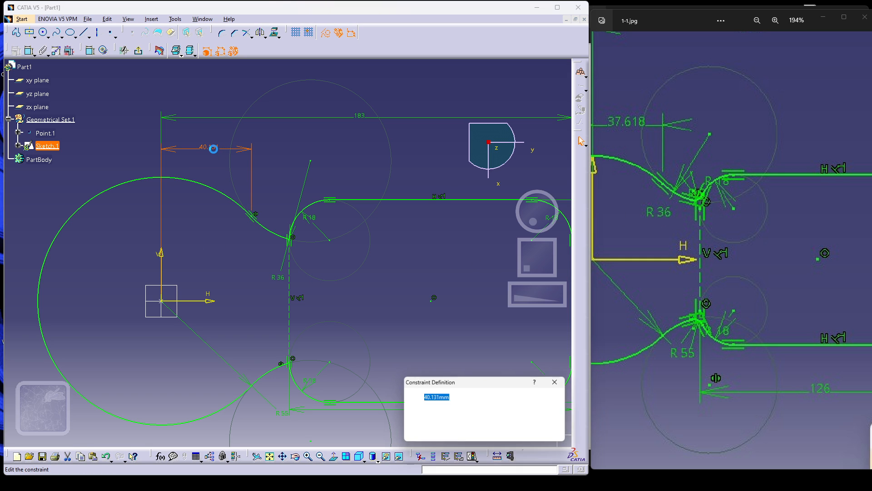
{"action": "type", "text": "37.618"}
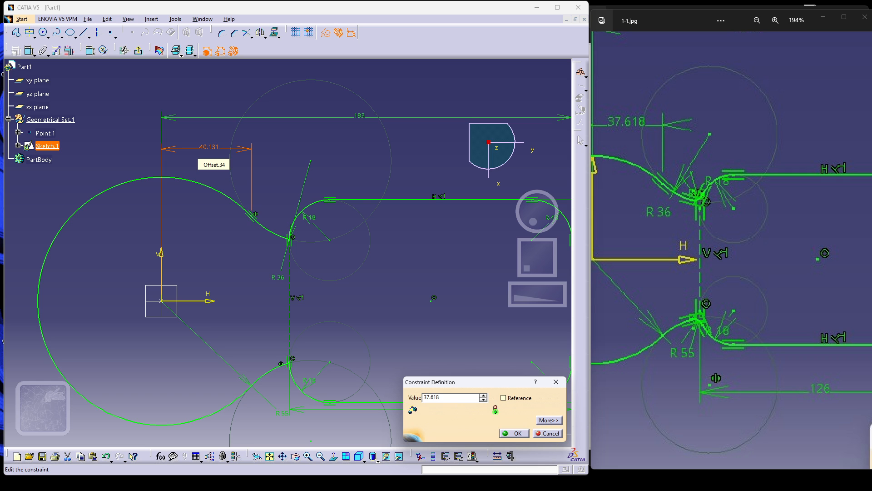
{"action": "key", "text": "Return"}
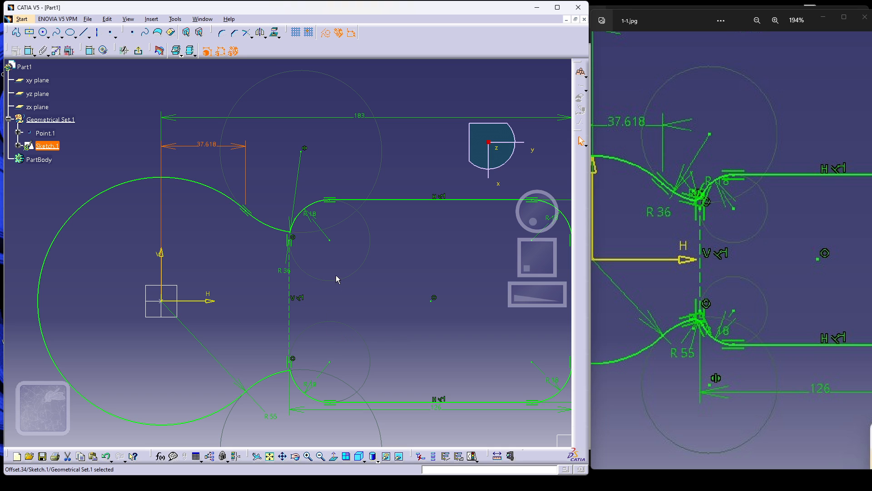
- Round the upper junction of the 36 mm arc and 18 mm corner with a 5 mm corner arc, converted to standard geometry
{"action": "left_click", "coordinate": [265, 262]}
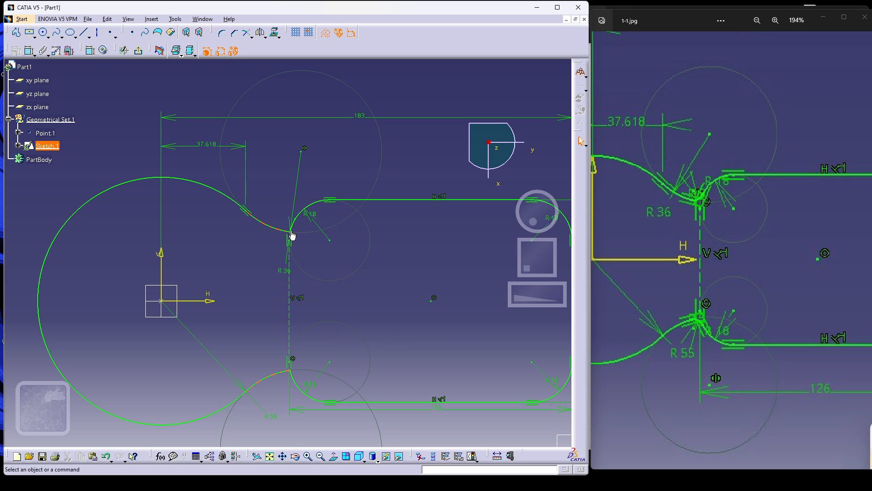
{"action": "left_click", "coordinate": [221, 33]}
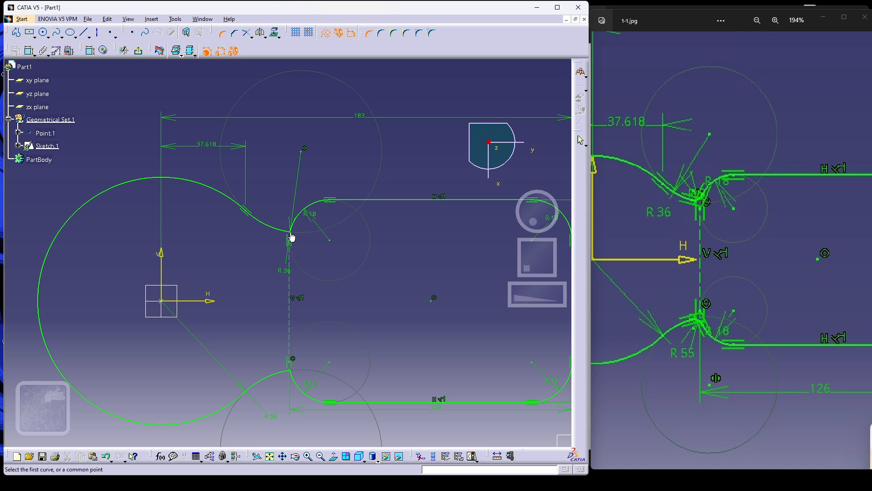
{"action": "scroll", "coordinate": [293, 234], "scroll_direction": "up", "scroll_amount": 4}
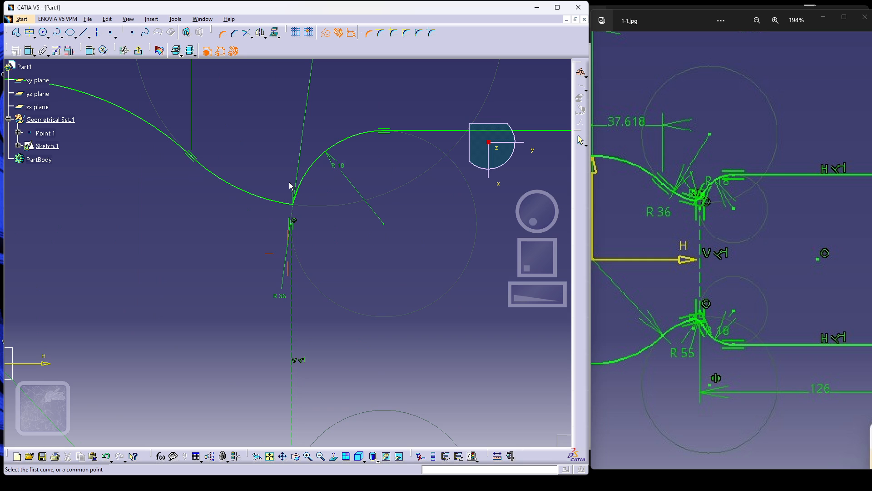
{"action": "left_click", "coordinate": [295, 206]}
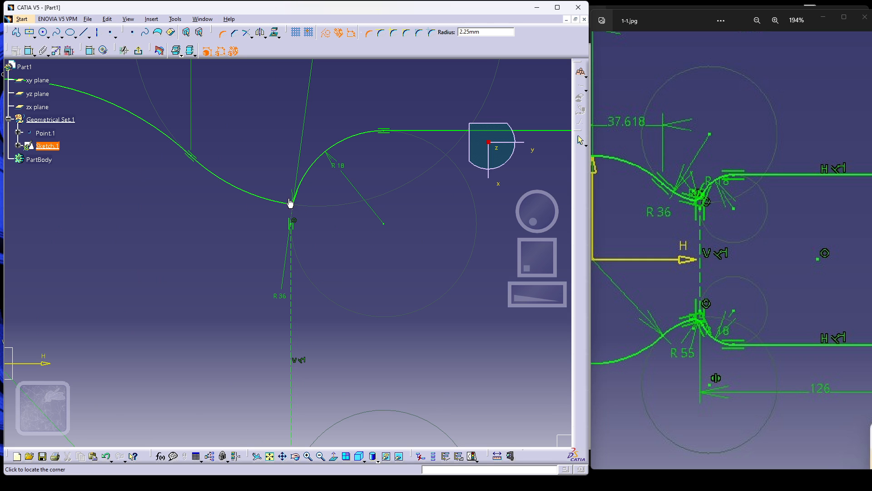
{"action": "left_click", "coordinate": [288, 195]}
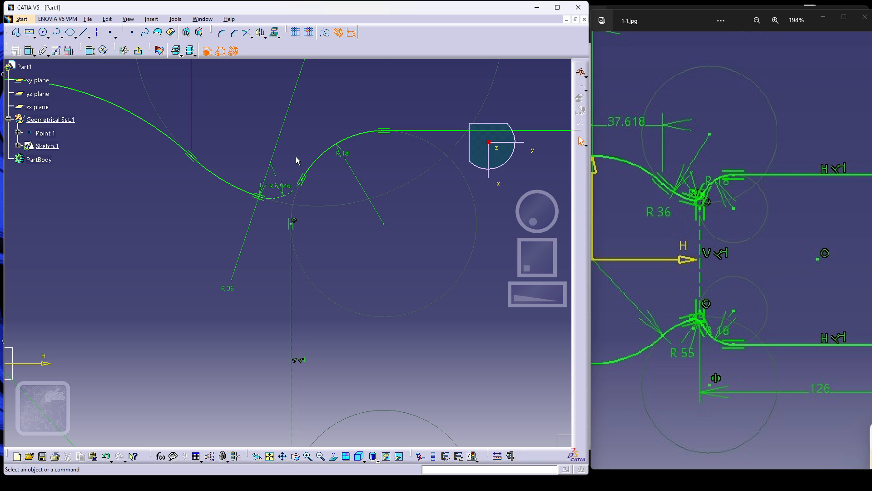
{"action": "left_click", "coordinate": [281, 195]}
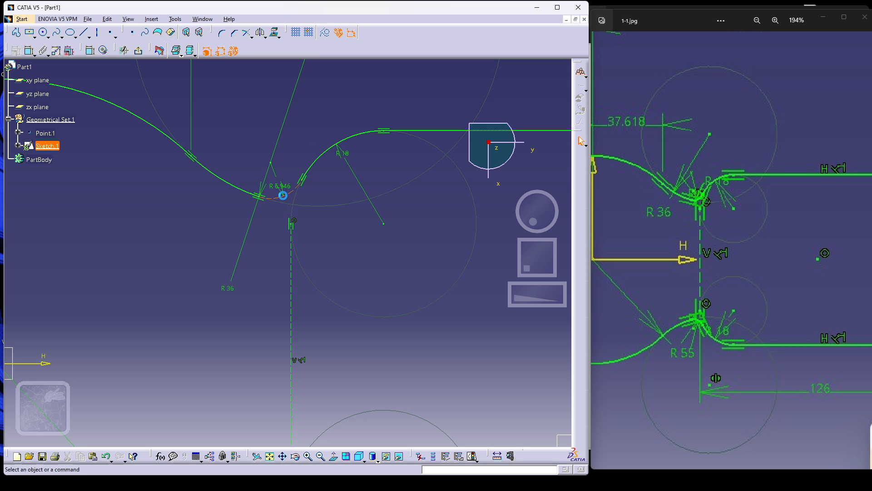
{"action": "left_click", "coordinate": [322, 37]}
{"action": "double_click", "coordinate": [283, 187]}
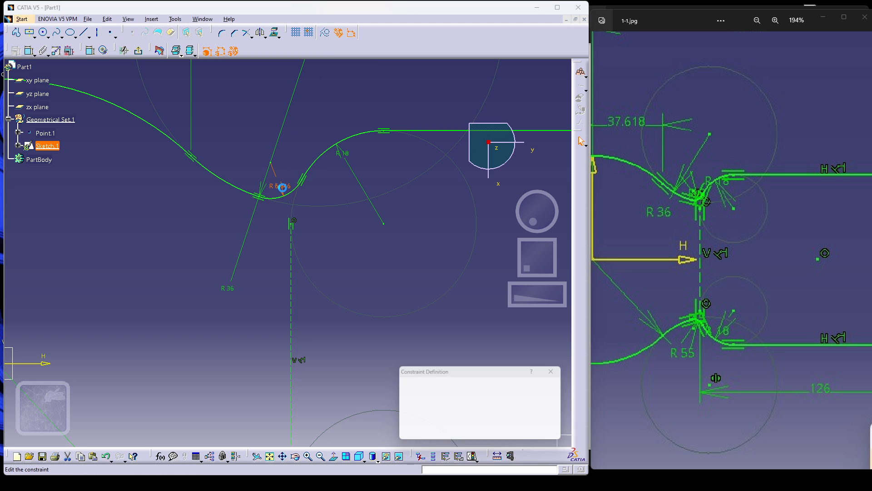
{"action": "type", "text": "5"}
{"action": "key", "text": "Return"}
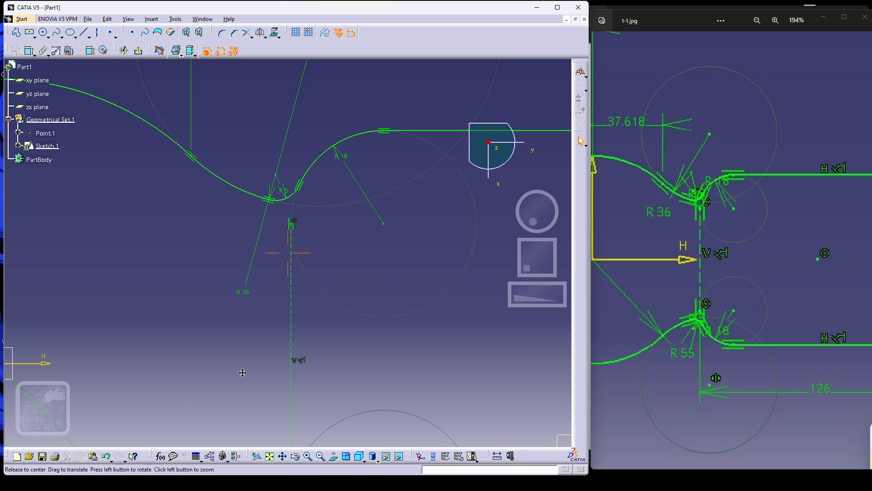
- Round the lower junction of the mirrored 36 mm arc and 18 mm corner with a corner arc of 5 mm radius
{"action": "middle_click_drag", "start_coordinate": [223, 391], "coordinate": [262, 127]}
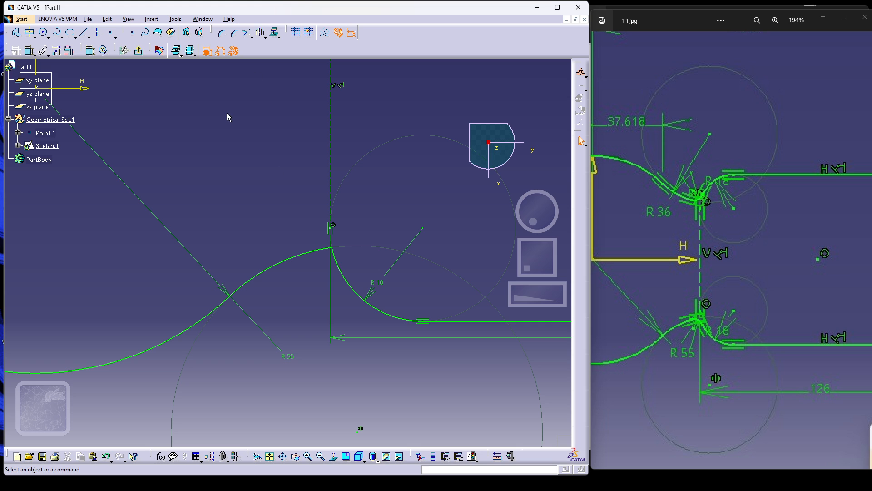
{"action": "left_click", "coordinate": [221, 32]}
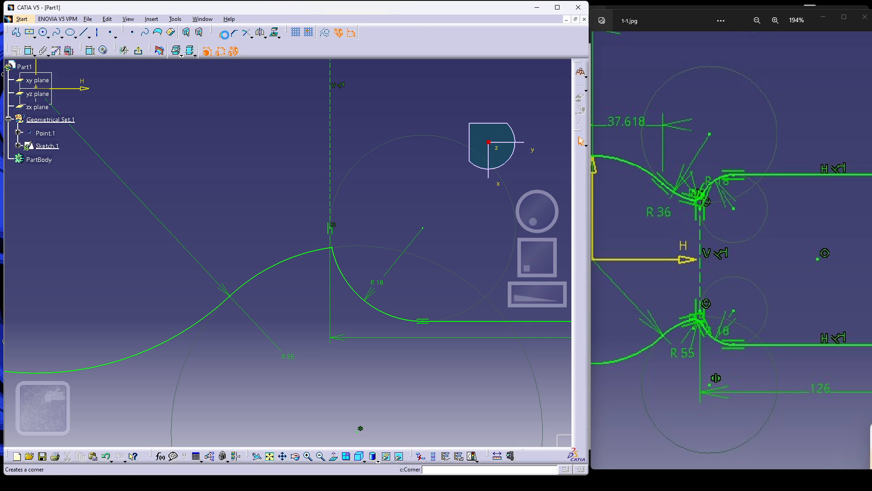
{"action": "left_click", "coordinate": [334, 249]}
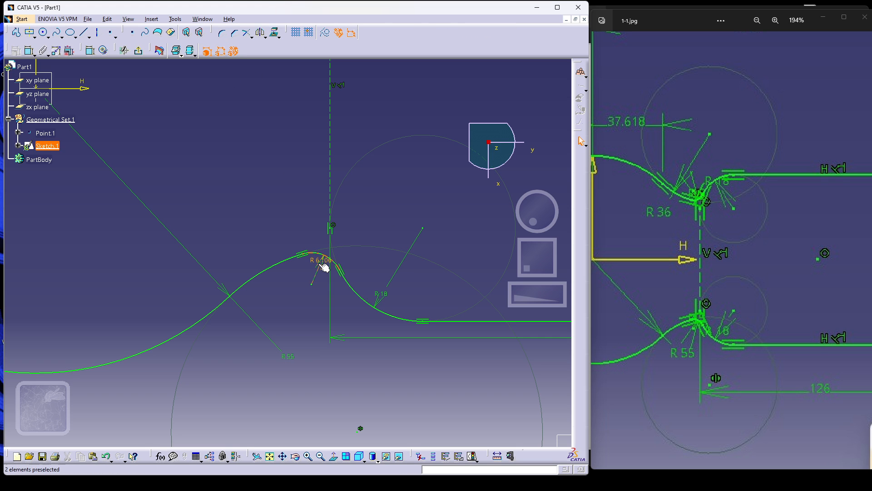
{"action": "left_click", "coordinate": [324, 267]}
{"action": "double_click", "coordinate": [318, 265]}
{"action": "type", "text": "5"}
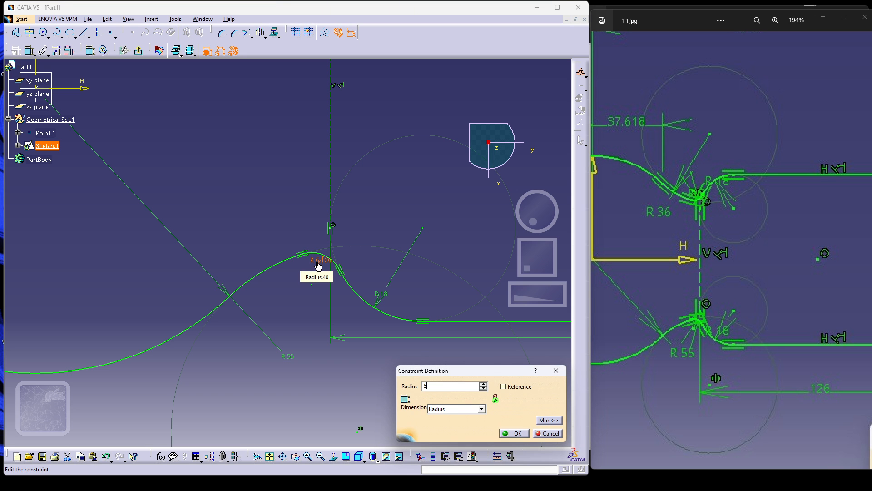
{"action": "key", "text": "Return"}
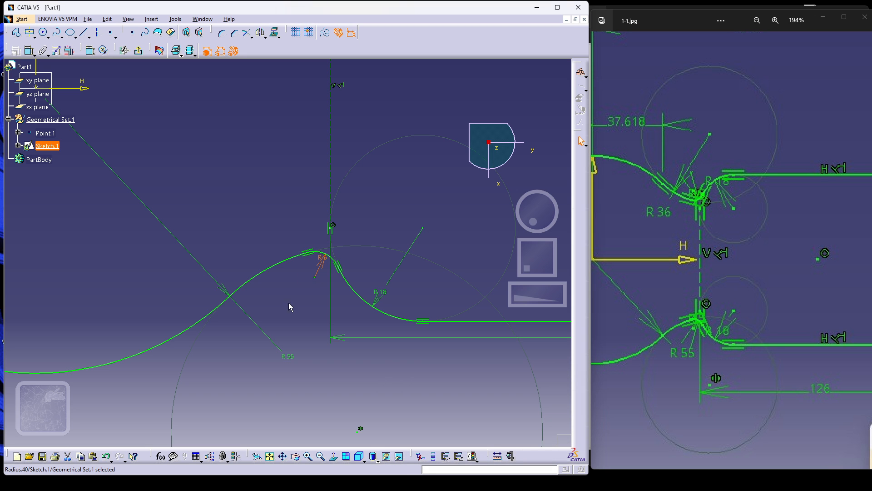
- Check the solving status of the whole base sketch against the reference drawing
{"action": "left_click", "coordinate": [269, 455]}
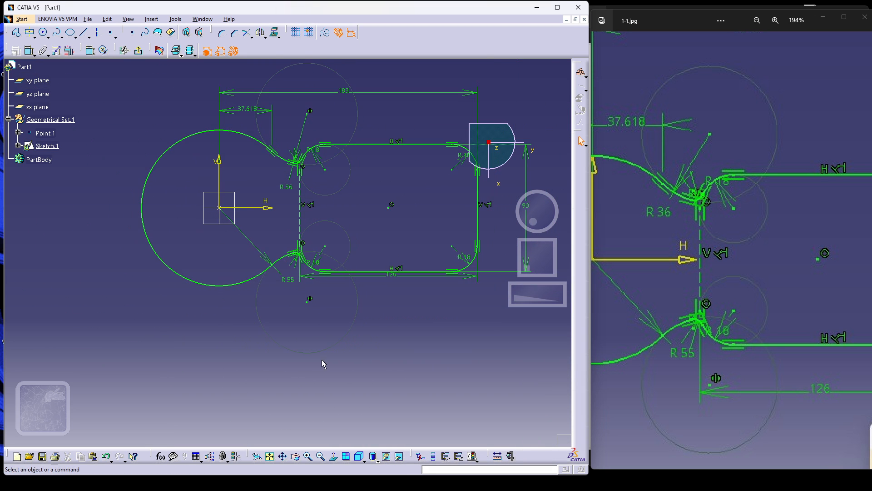
{"action": "scroll", "coordinate": [707, 246], "scroll_direction": "down", "scroll_amount": 4}
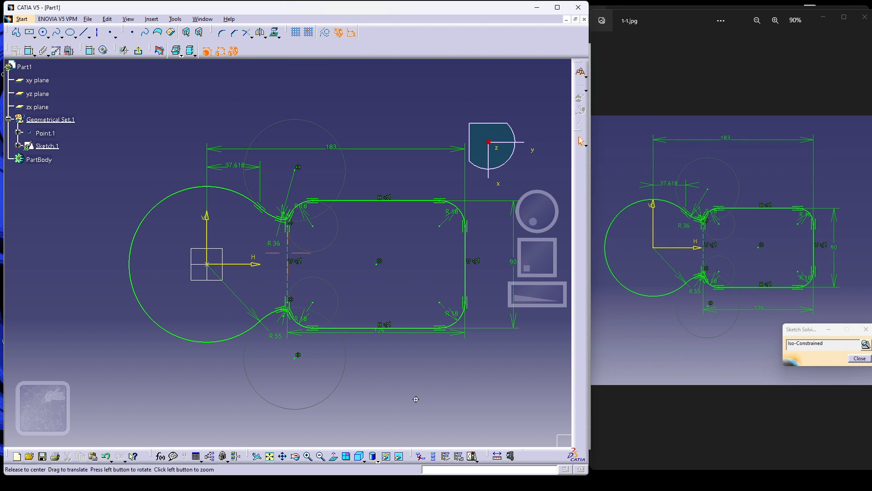
{"action": "middle_click_drag", "start_coordinate": [356, 418], "coordinate": [347, 384]}
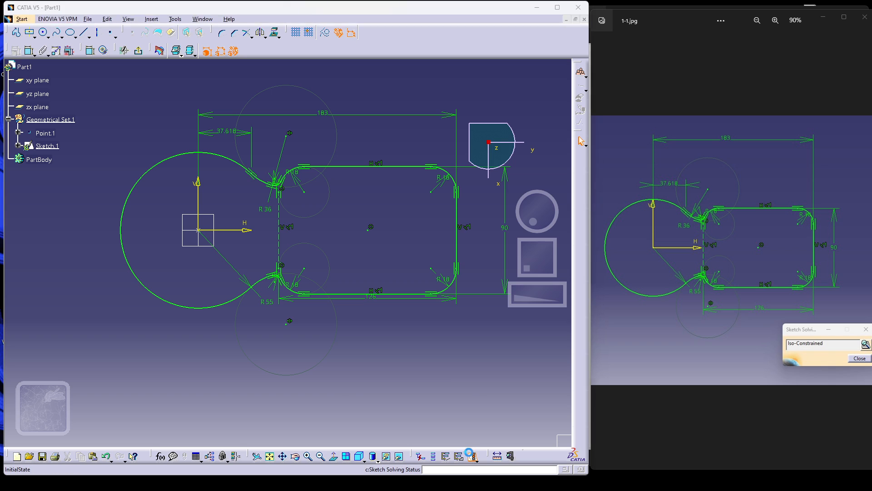
{"action": "left_click", "coordinate": [473, 455]}
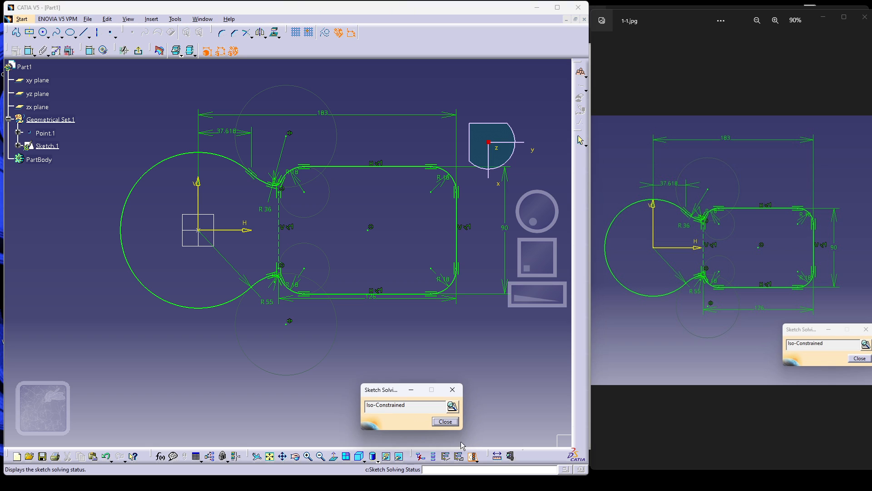
{"action": "left_click", "coordinate": [445, 421]}
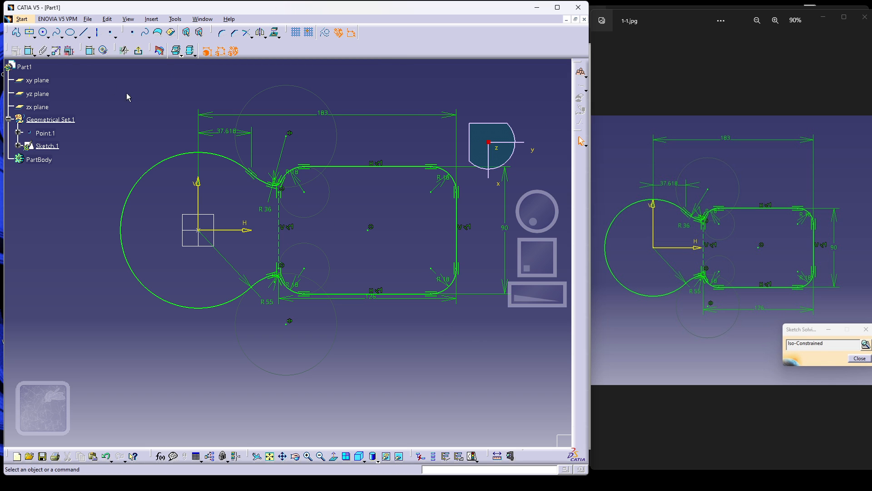
- Exit the base sketch and make PartBody the active work object
{"action": "left_click", "coordinate": [132, 53]}
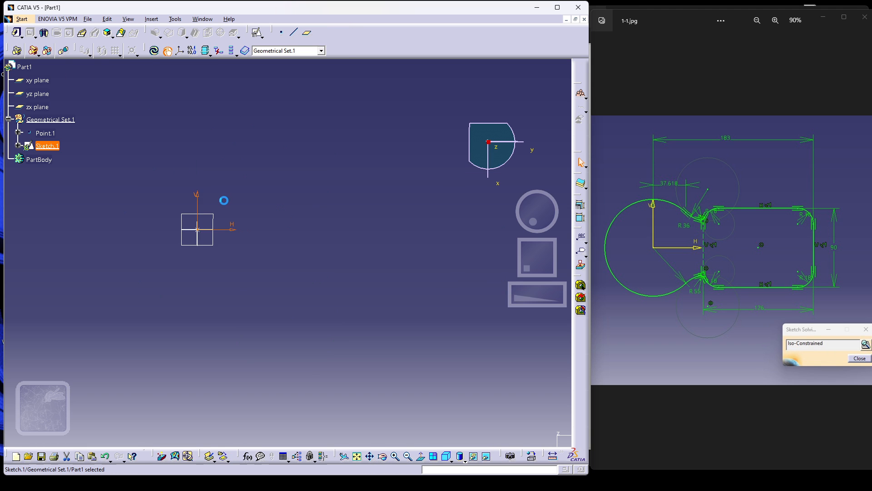
{"action": "left_click", "coordinate": [224, 295]}
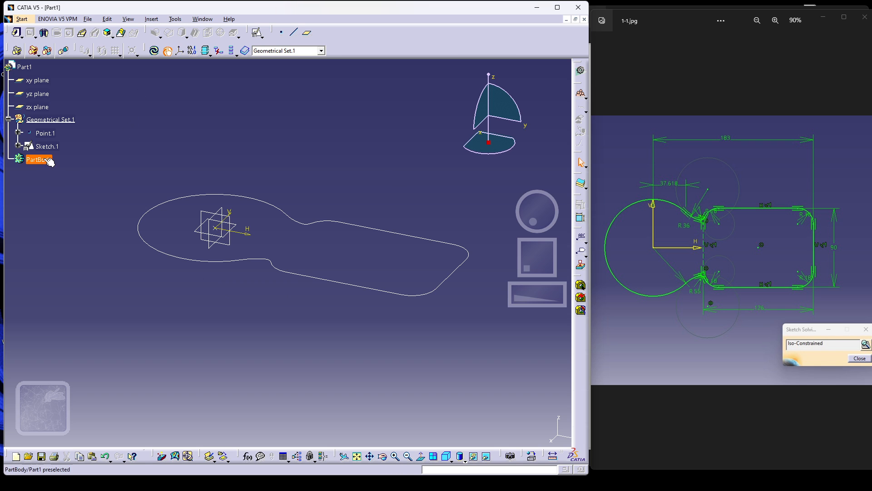
{"action": "left_click", "coordinate": [321, 50]}
{"action": "left_click", "coordinate": [289, 66]}
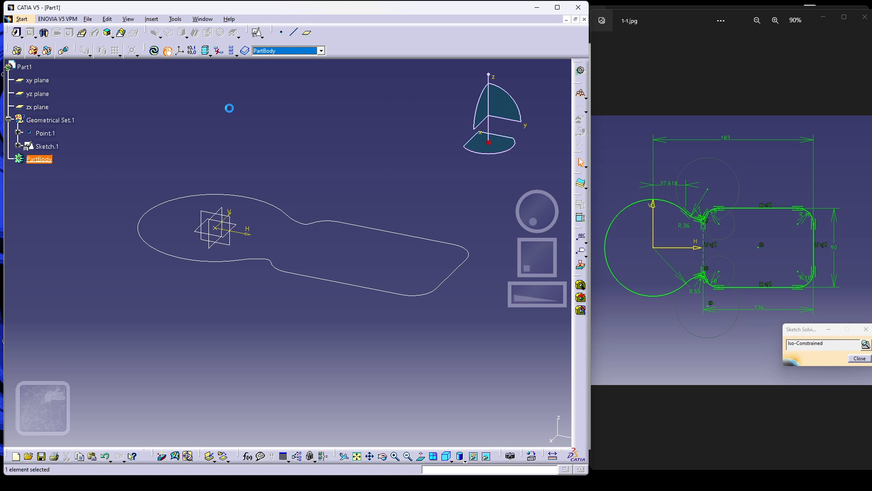
- Insert a new body into the part and rename it BASE BODY
{"action": "left_click", "coordinate": [152, 18]}
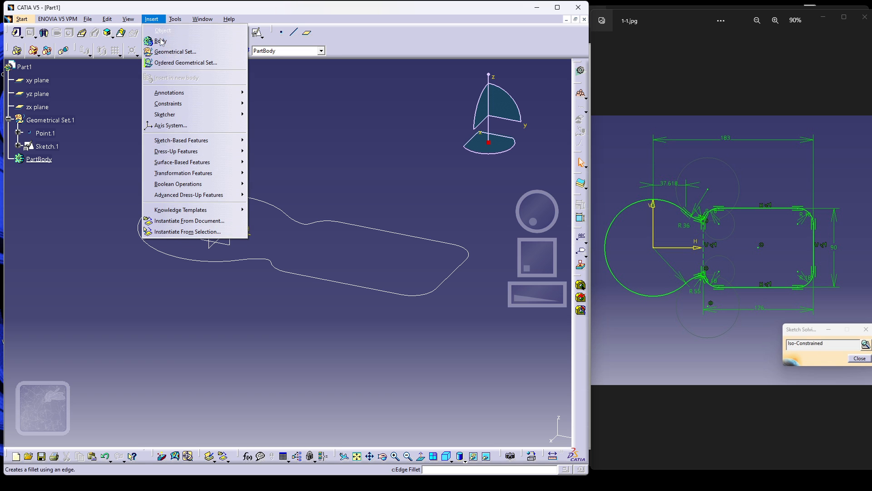
{"action": "left_click", "coordinate": [161, 42]}
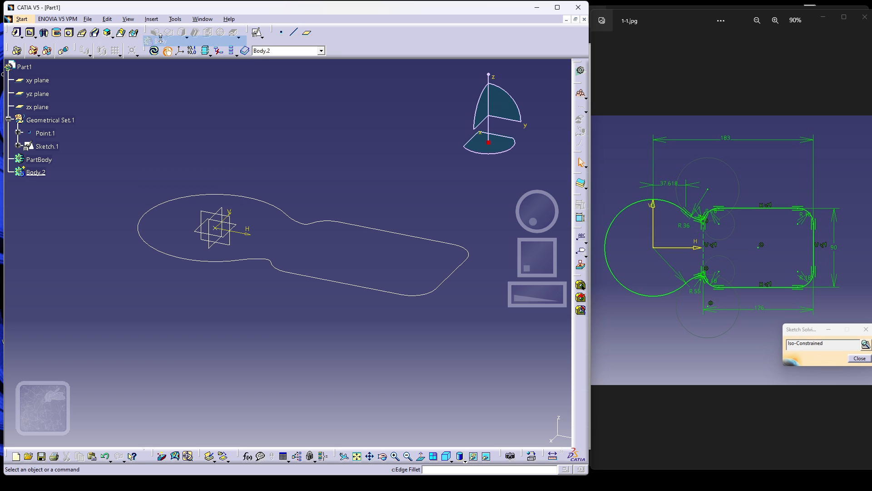
{"action": "left_click", "coordinate": [43, 174]}
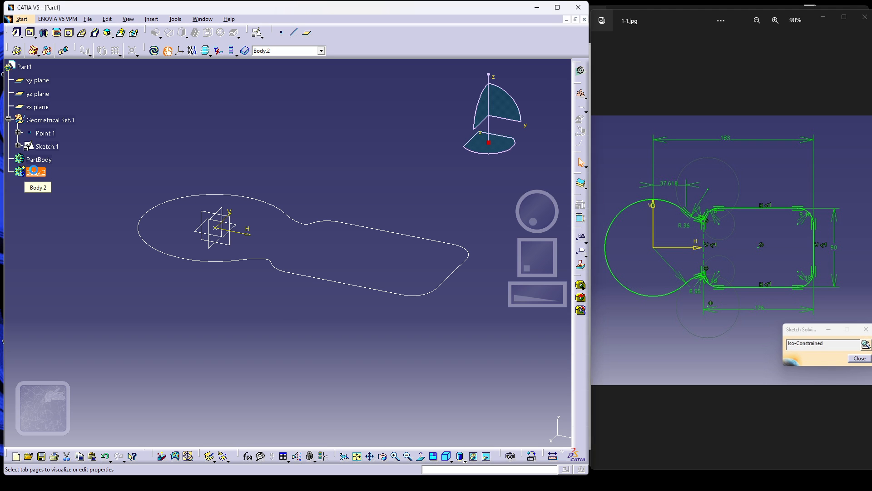
{"action": "left_click", "coordinate": [402, 214]}
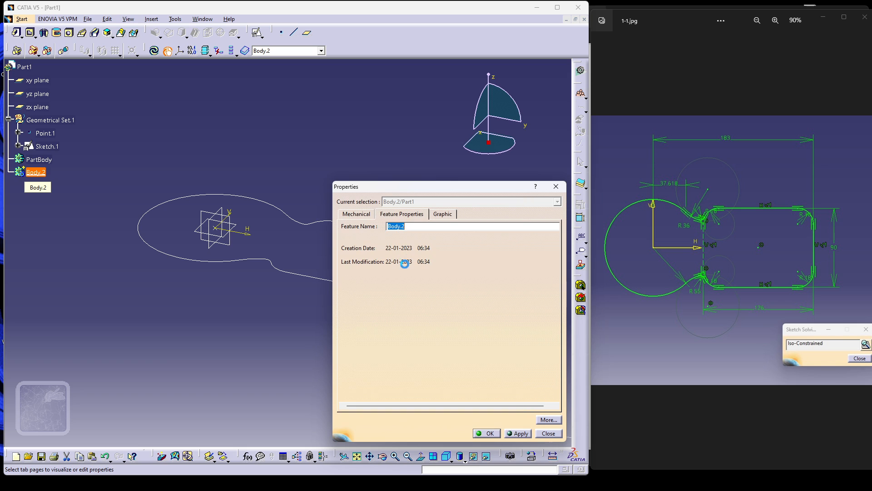
{"action": "type", "text": "b"}
{"action": "key", "text": "Return"}
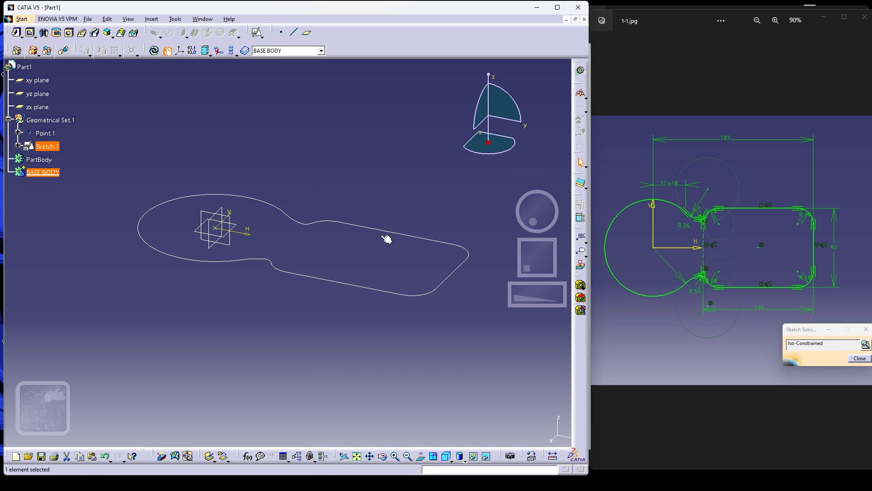
- Rename Geometrical Set.1 as BASE
{"action": "right_click", "coordinate": [56, 121]}
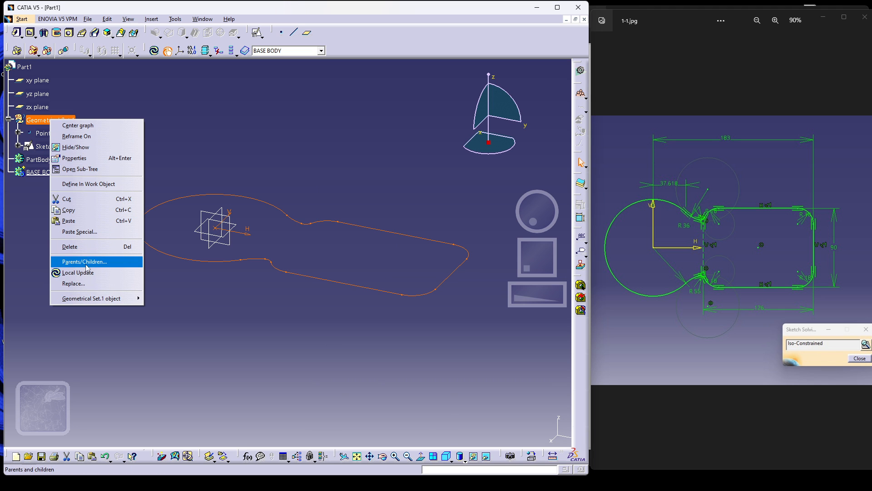
{"action": "mouse_move", "coordinate": [92, 299]}
{"action": "left_click", "coordinate": [75, 158]}
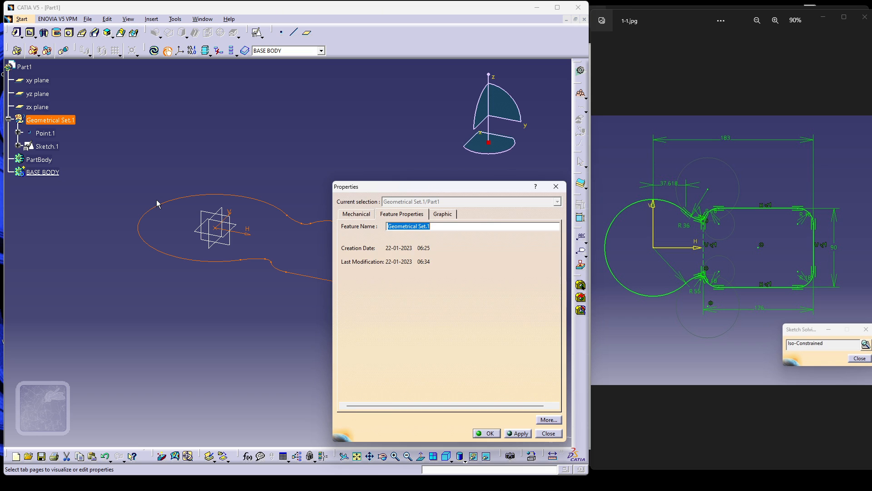
{"action": "type", "text": "BASE"}
{"action": "key", "text": "Return"}
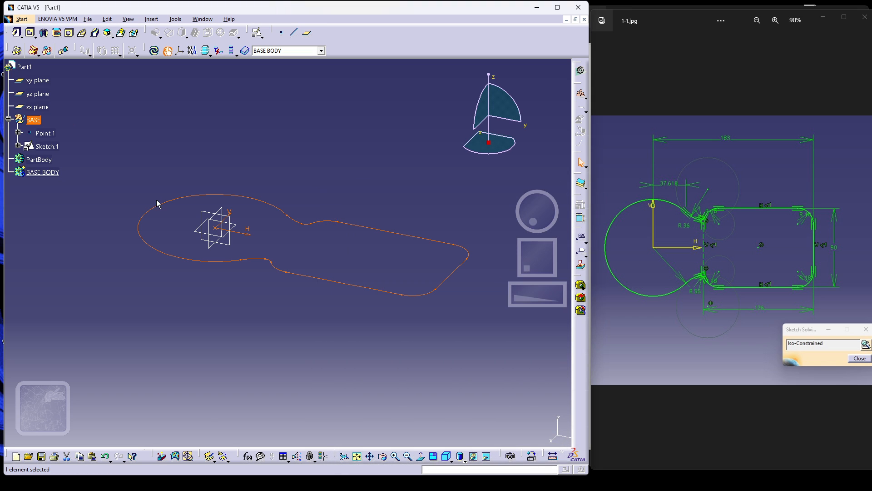
- Pad Sketch.1 by 5 mm in BASE BODY and minimise the 1-1.jpg image covering the full reference drawing
{"action": "left_click", "coordinate": [44, 172]}
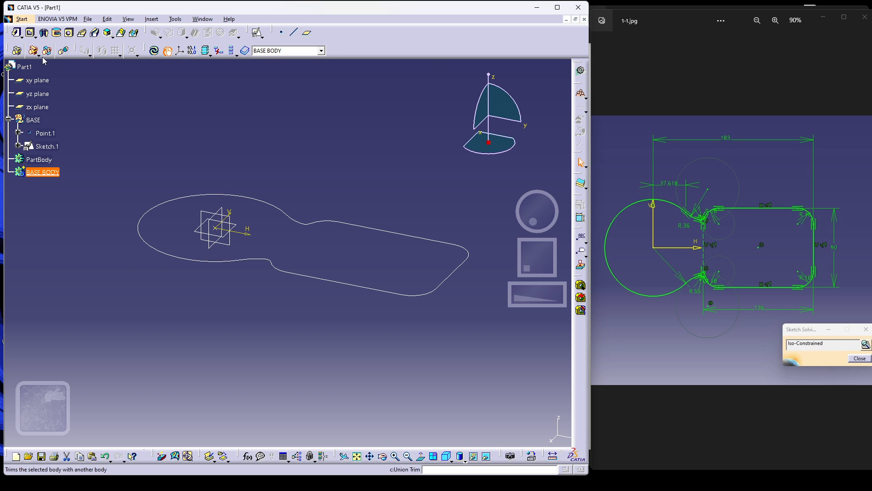
{"action": "left_click", "coordinate": [17, 32]}
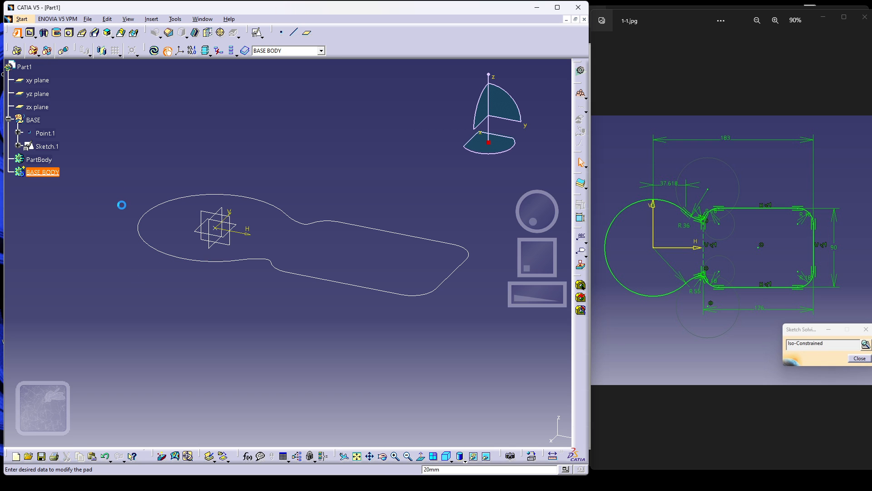
{"action": "left_click", "coordinate": [48, 150]}
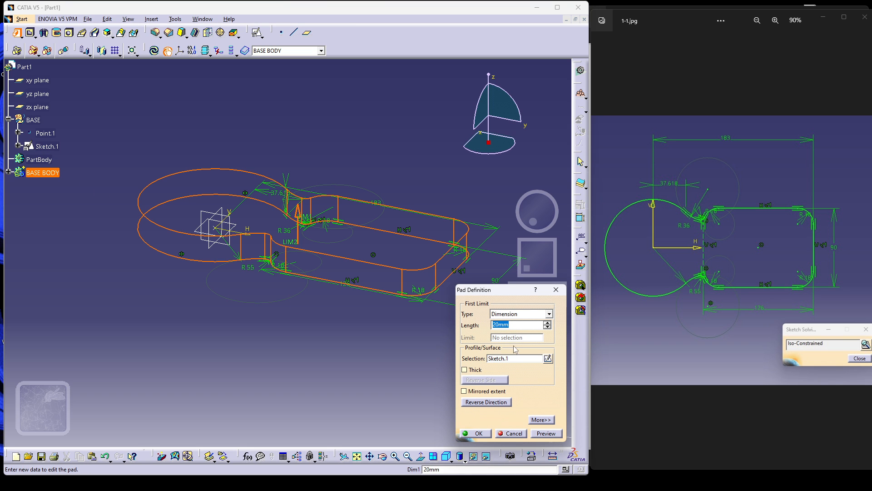
{"action": "type", "text": "5"}
{"action": "left_click", "coordinate": [546, 434]}
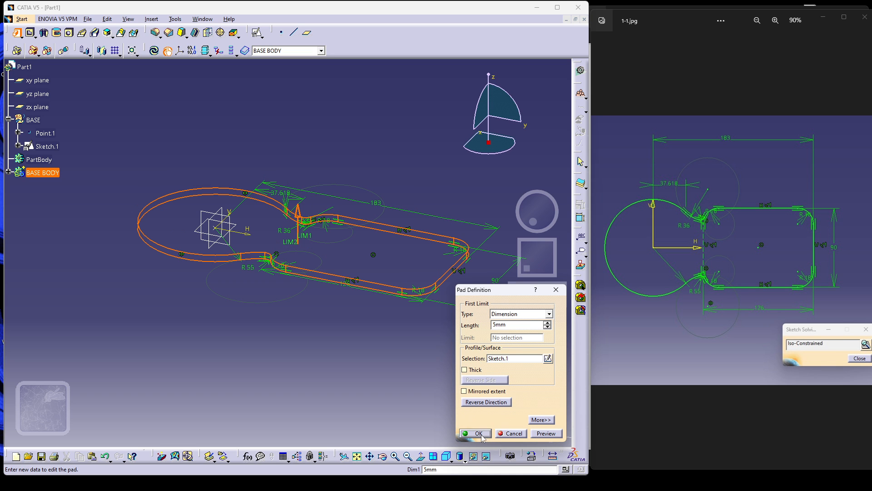
{"action": "left_click", "coordinate": [479, 434]}
{"action": "middle_click_drag", "start_coordinate": [298, 329], "coordinate": [230, 346]}
{"action": "middle_click_drag", "start_coordinate": [120, 255], "coordinate": [125, 303]}
{"action": "middle_click_drag", "start_coordinate": [322, 295], "coordinate": [324, 313]}
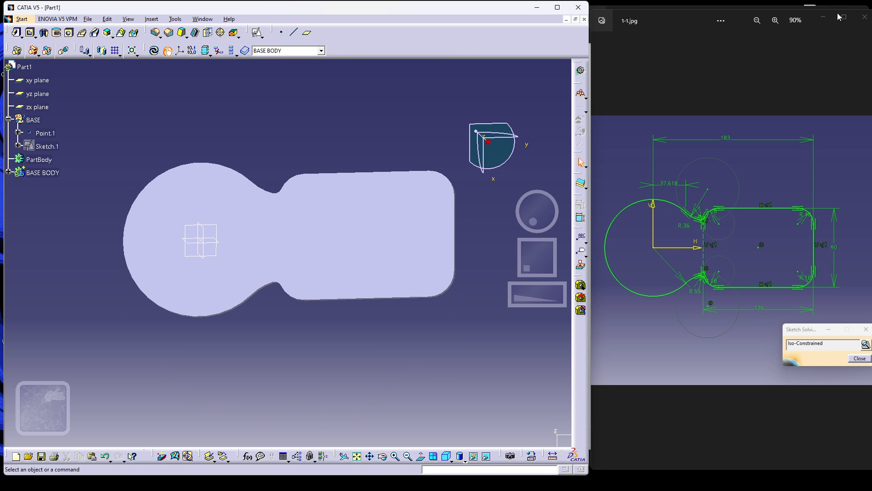
{"action": "left_click", "coordinate": [824, 21]}
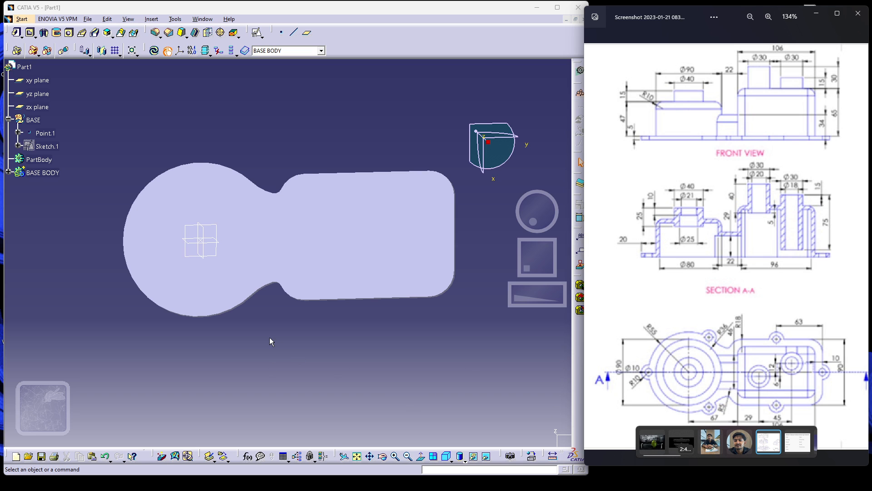
{"action": "left_click", "coordinate": [308, 128]}
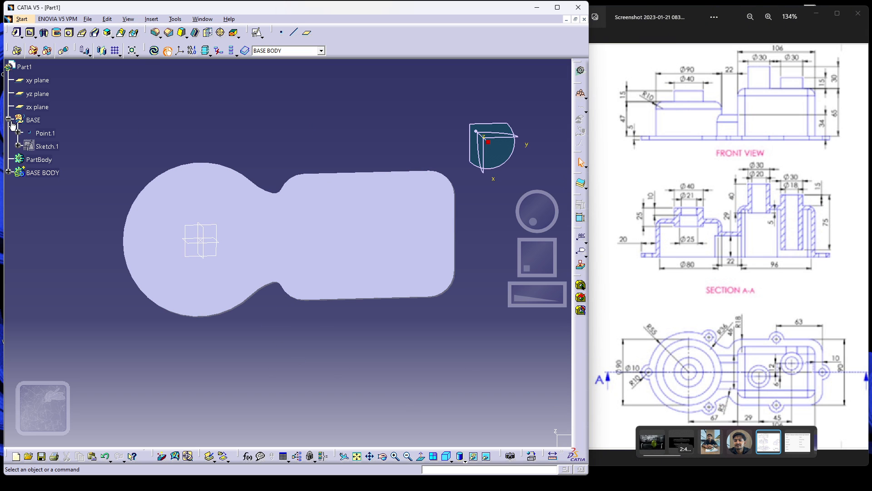
{"action": "left_click", "coordinate": [151, 19]}
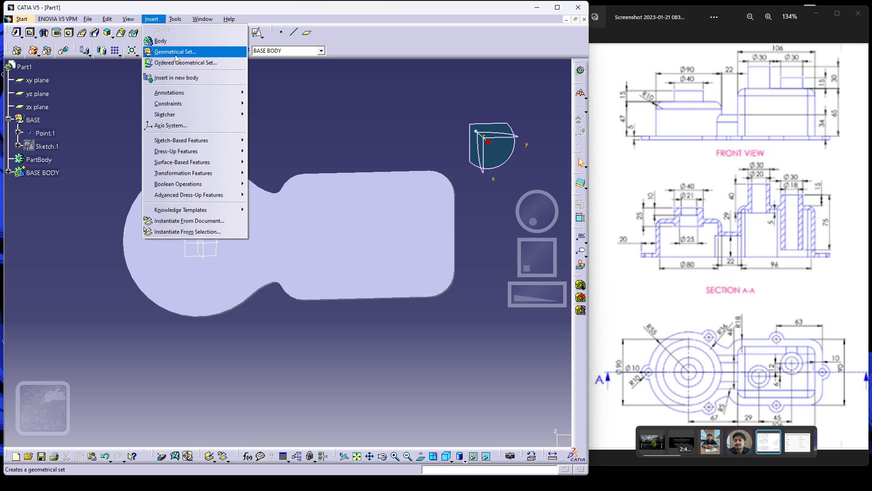
{"action": "left_click", "coordinate": [175, 53]}
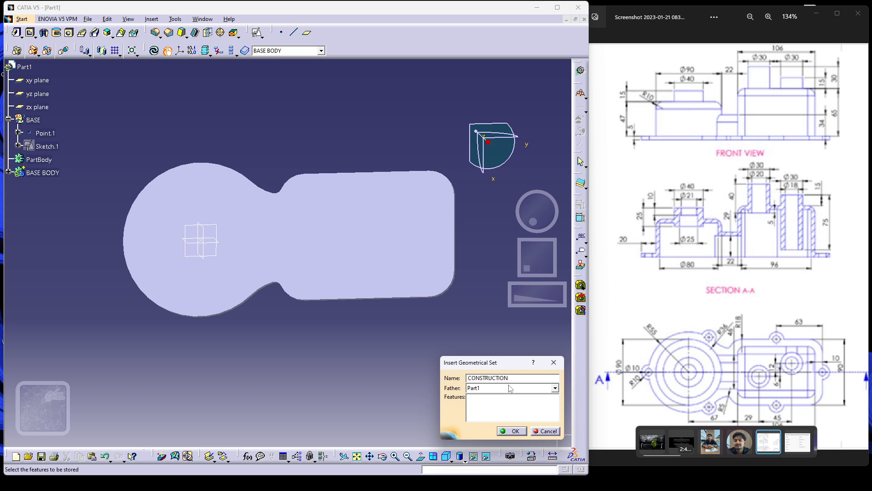
{"action": "left_click", "coordinate": [508, 431]}
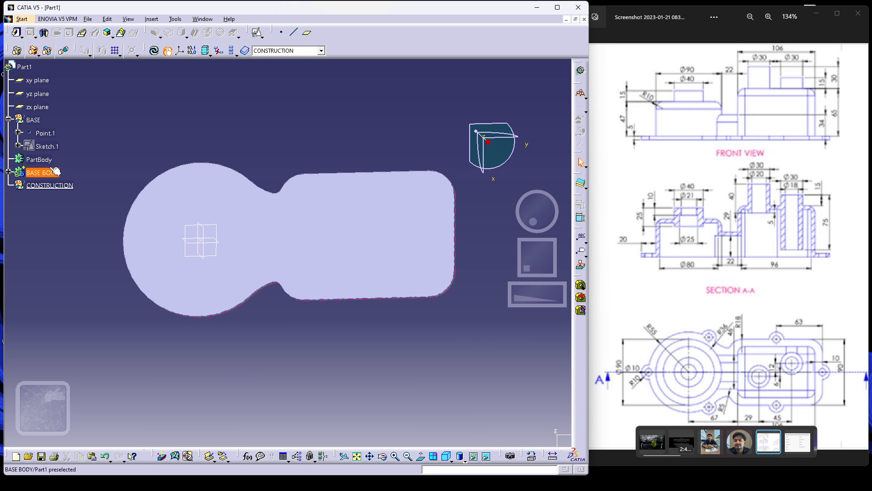
{"action": "left_click", "coordinate": [51, 186]}
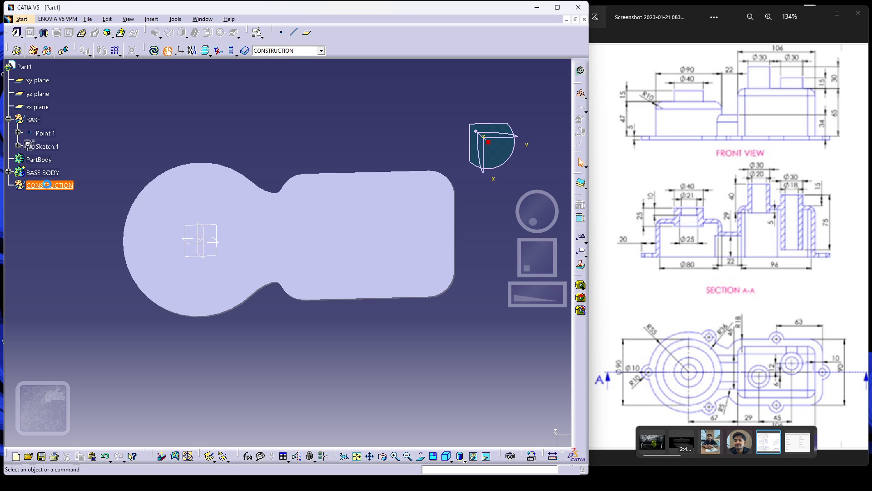
{"action": "key", "text": "Delete"}
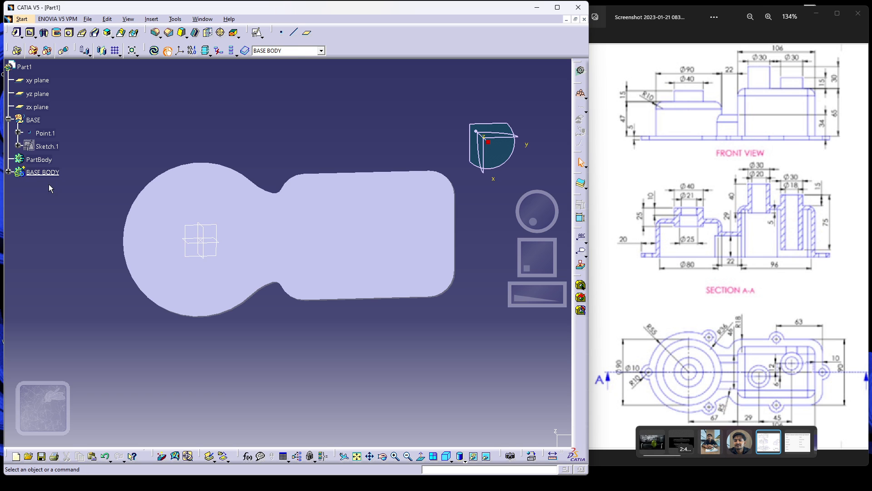
- Make BASE the active work object and insert a geometrical set named CONSTRUCTION with Part1 as its father
{"action": "left_click", "coordinate": [303, 51]}
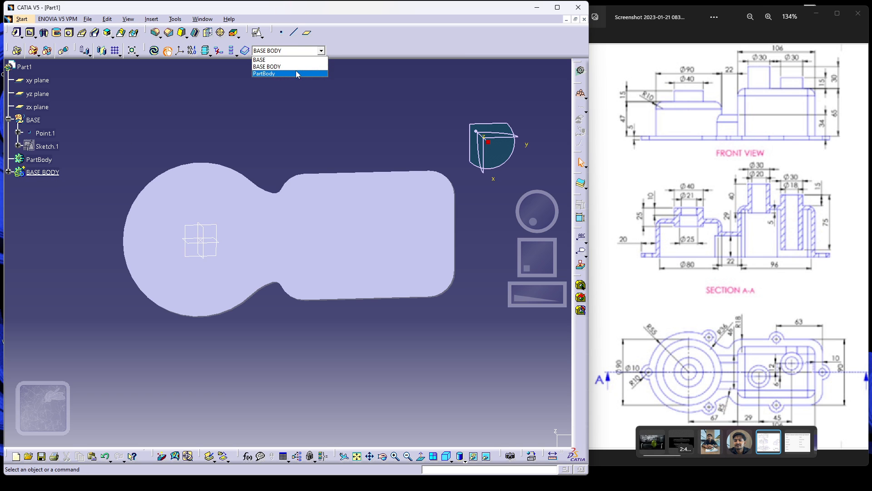
{"action": "left_click", "coordinate": [268, 60]}
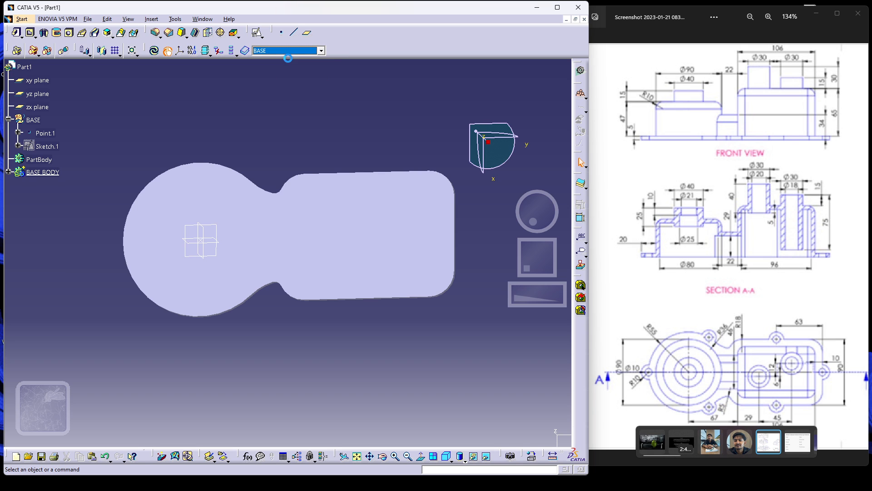
{"action": "left_click", "coordinate": [152, 19]}
{"action": "left_click", "coordinate": [163, 51]}
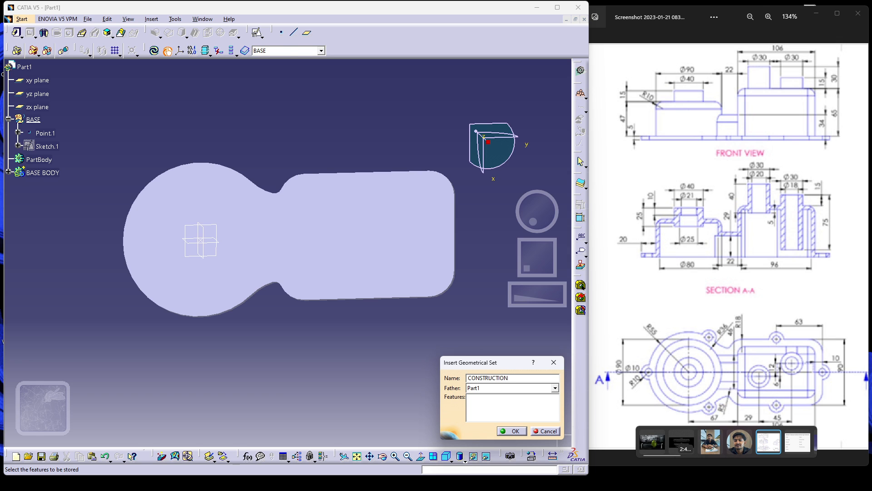
{"action": "key", "text": "Return"}
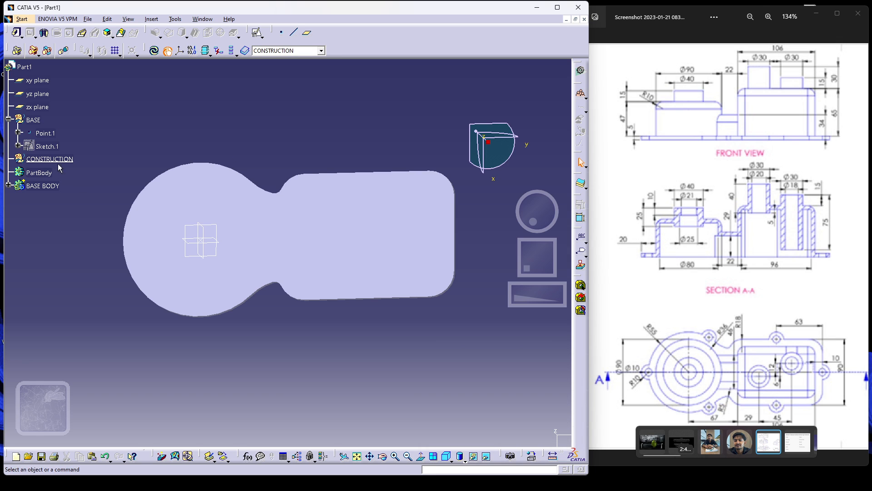
- Move the BASE geometrical set into CONSTRUCTION at the last position and collapse its branch in the tree
{"action": "right_click", "coordinate": [31, 121]}
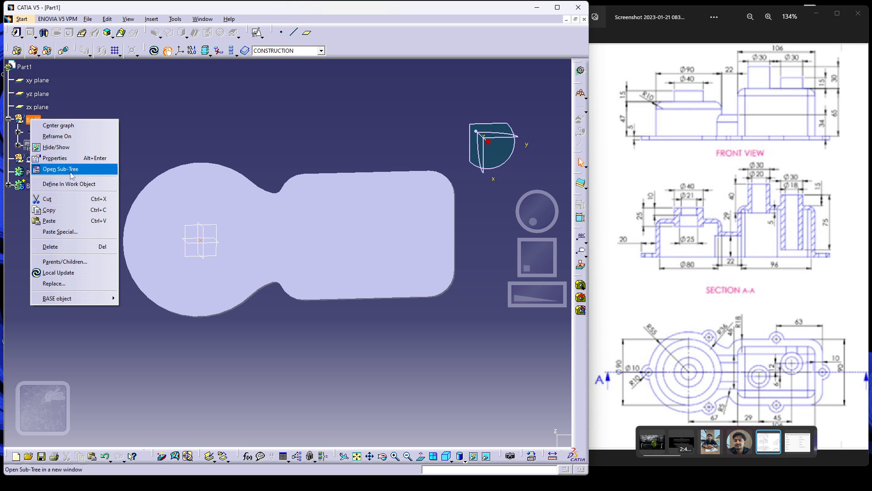
{"action": "mouse_move", "coordinate": [70, 299]}
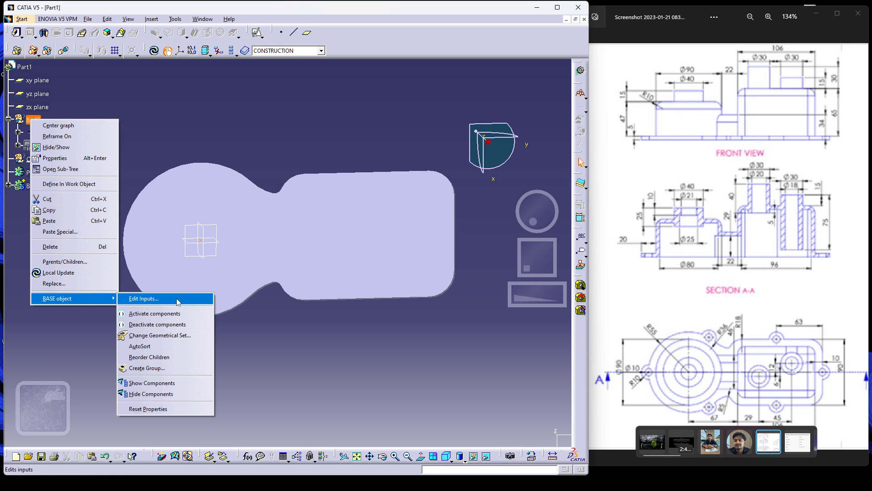
{"action": "left_click", "coordinate": [199, 335]}
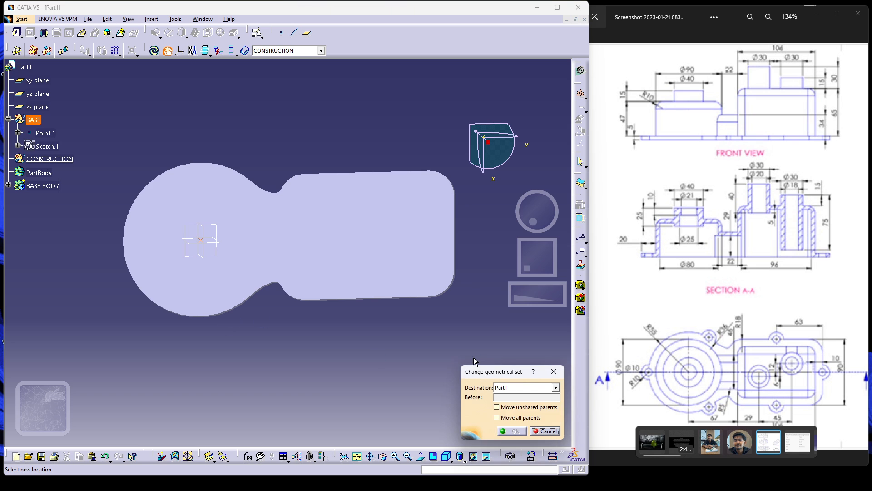
{"action": "left_click", "coordinate": [525, 392]}
{"action": "left_click", "coordinate": [523, 414]}
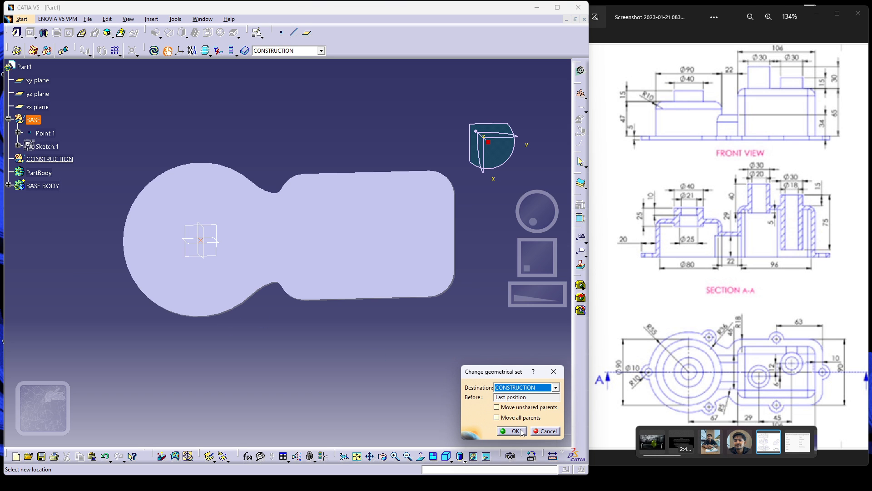
{"action": "left_click", "coordinate": [513, 430]}
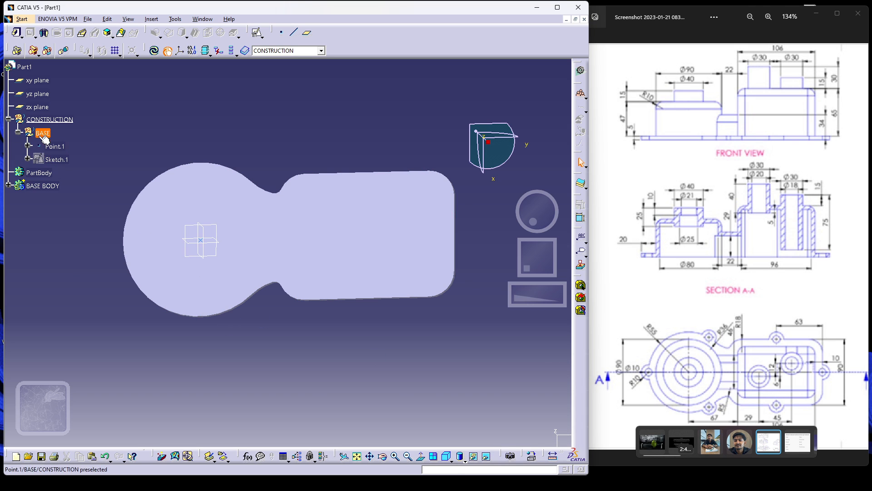
{"action": "left_click", "coordinate": [18, 133]}
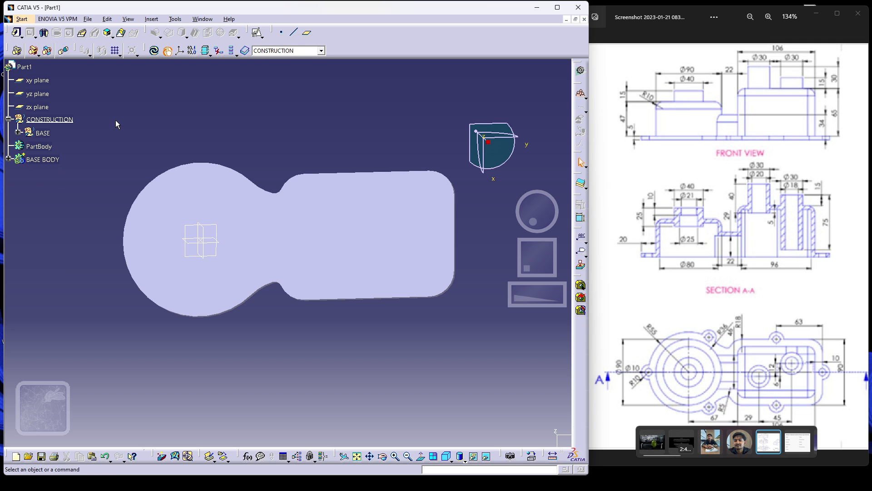
- Insert a geometrical set named BUSH with CONSTRUCTION as its father and expand the BASE branch in the tree
{"action": "left_click", "coordinate": [152, 19]}
{"action": "left_click", "coordinate": [176, 52]}
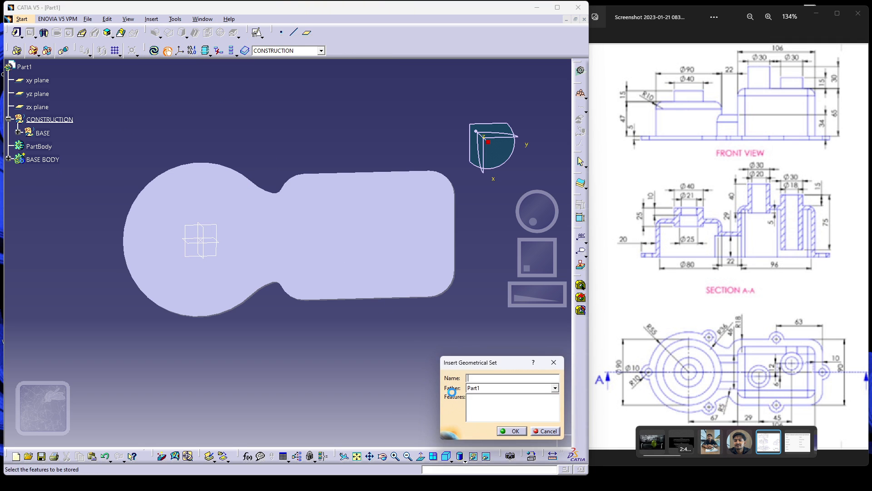
{"action": "left_click", "coordinate": [480, 390]}
{"action": "left_click", "coordinate": [484, 417]}
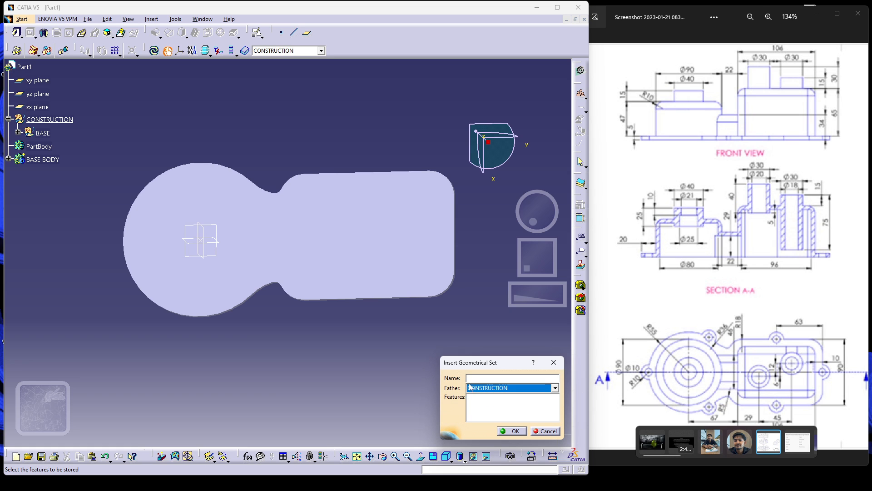
{"action": "left_click", "coordinate": [468, 377]}
{"action": "type", "text": "3"}
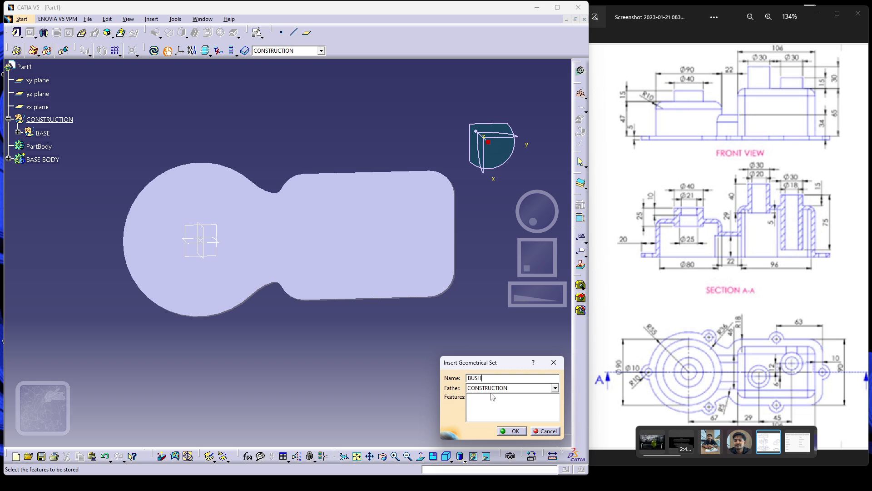
{"action": "left_click", "coordinate": [512, 430]}
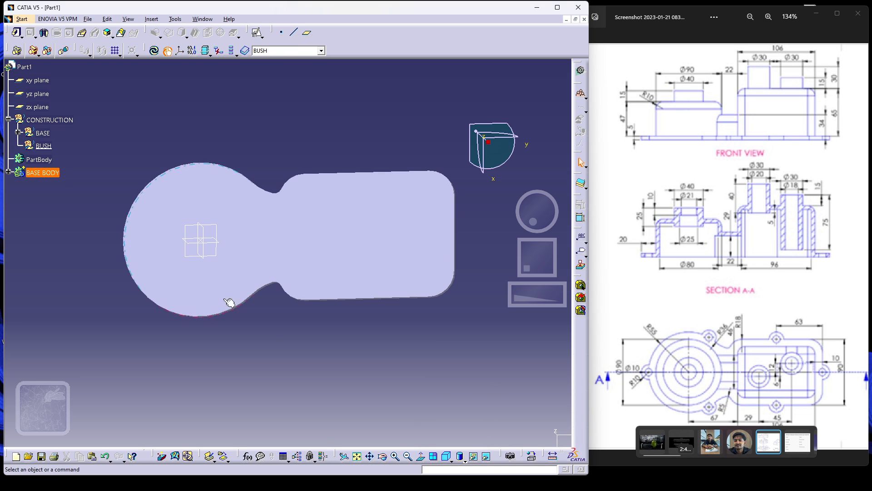
{"action": "left_click", "coordinate": [47, 148]}
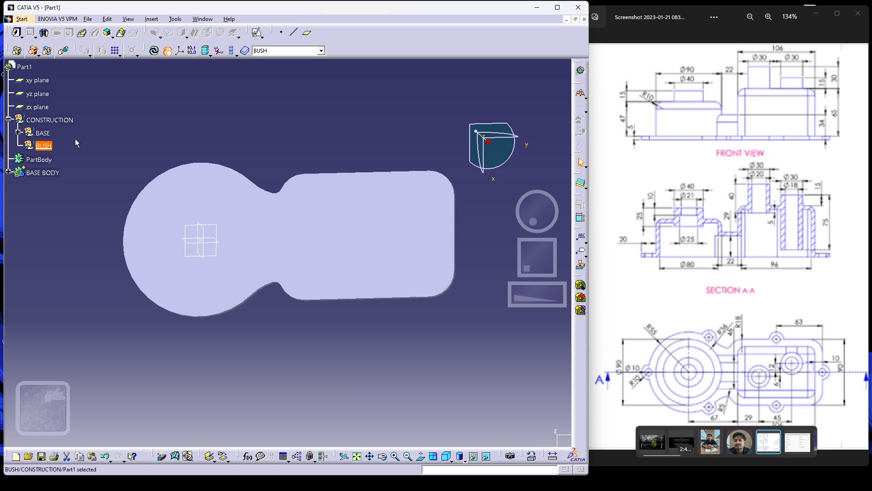
{"action": "left_click", "coordinate": [16, 132]}
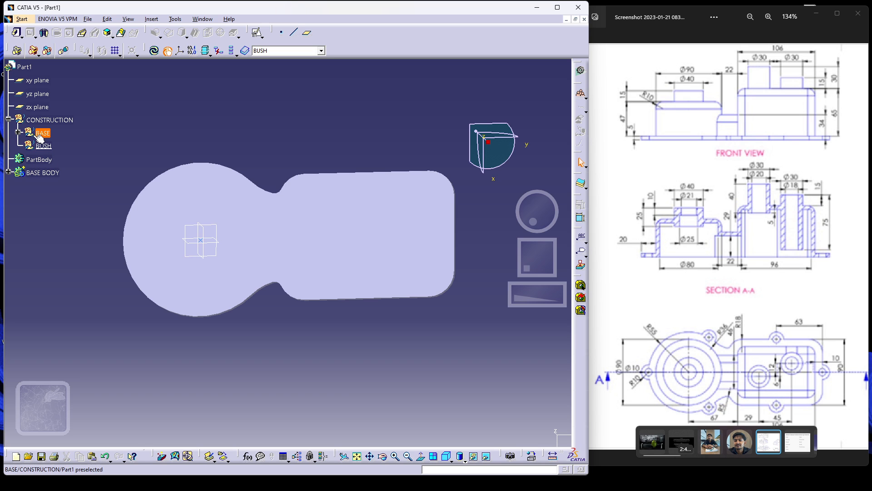
{"action": "left_click", "coordinate": [18, 132]}
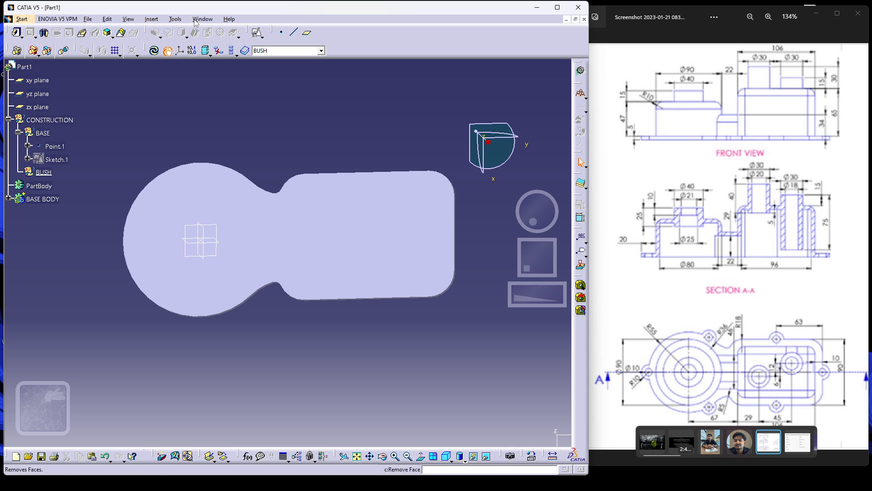
{"action": "left_click", "coordinate": [153, 19]}
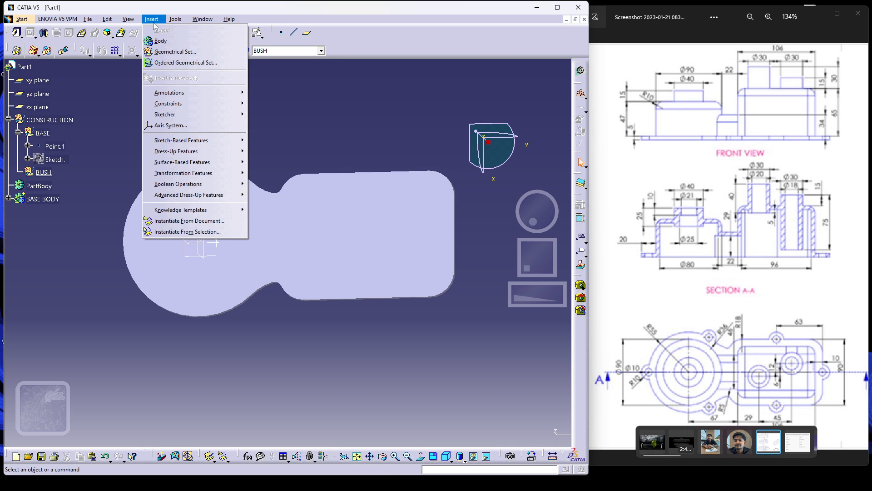
{"action": "left_click", "coordinate": [168, 52]}
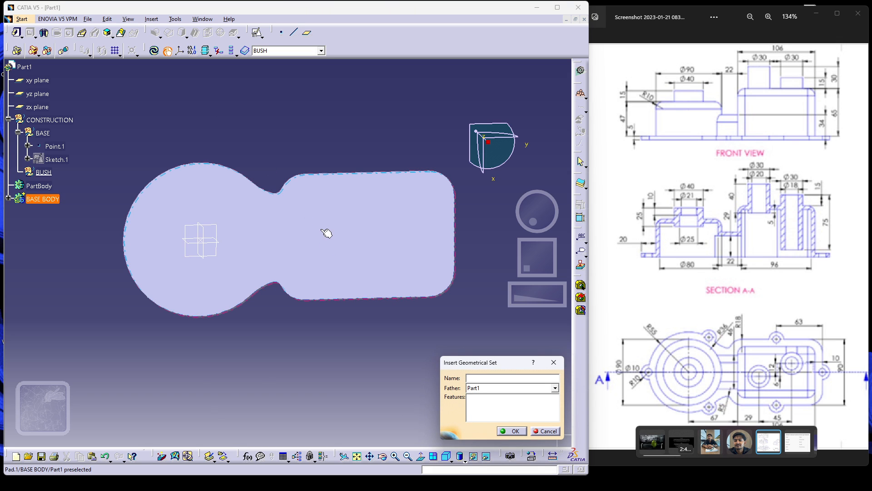
{"action": "left_click", "coordinate": [540, 430]}
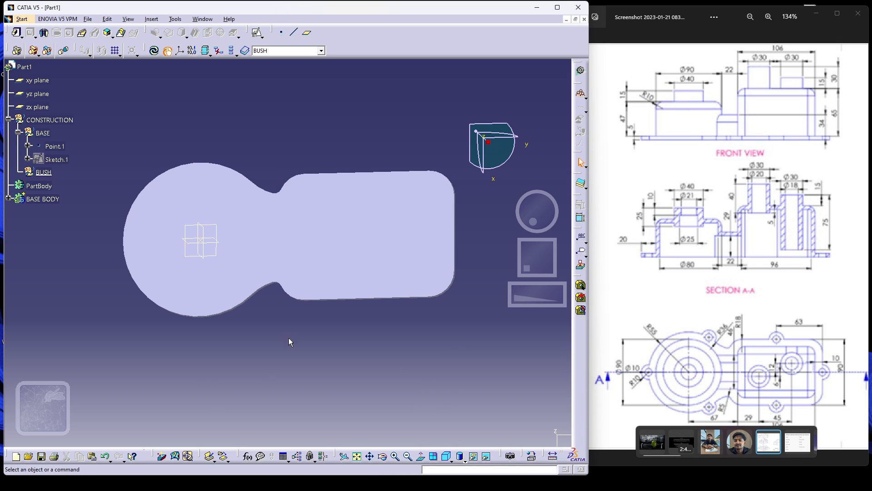
- Create a positioned sketch in BUSH on the xy plane with projected origin Point.1, reversed V and swapped axes
{"action": "left_click", "coordinate": [45, 172]}
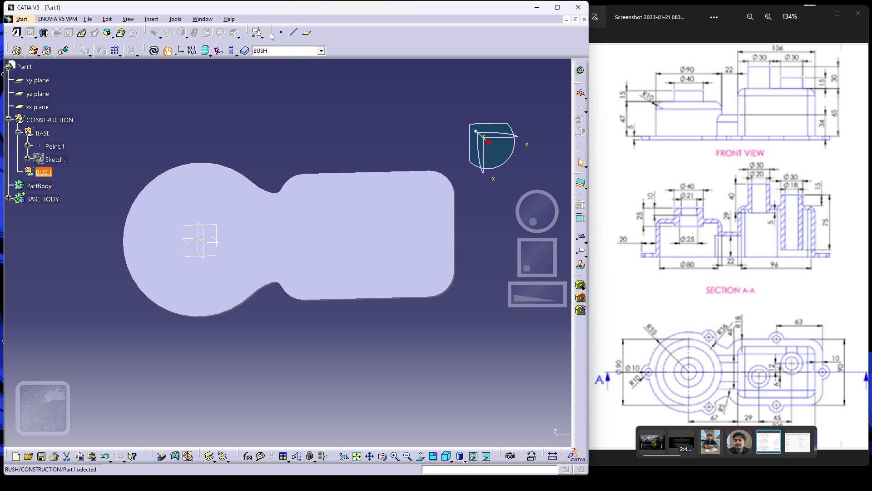
{"action": "left_click", "coordinate": [255, 33]}
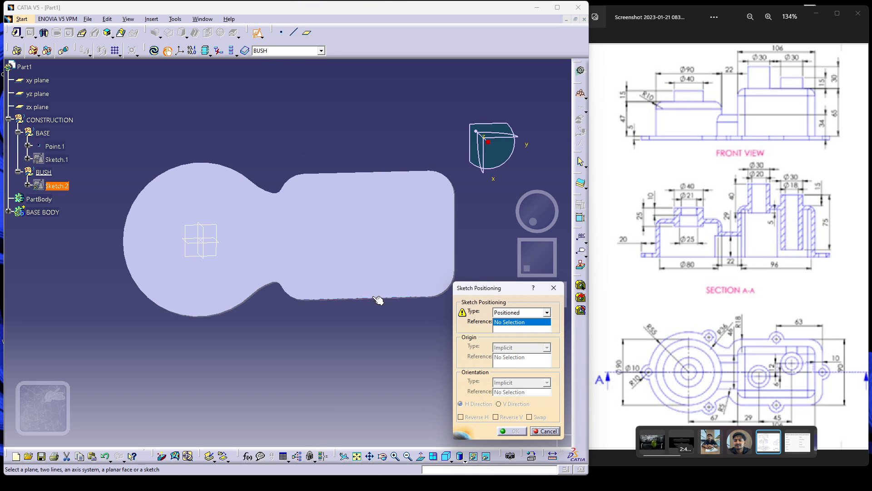
{"action": "left_click", "coordinate": [219, 257]}
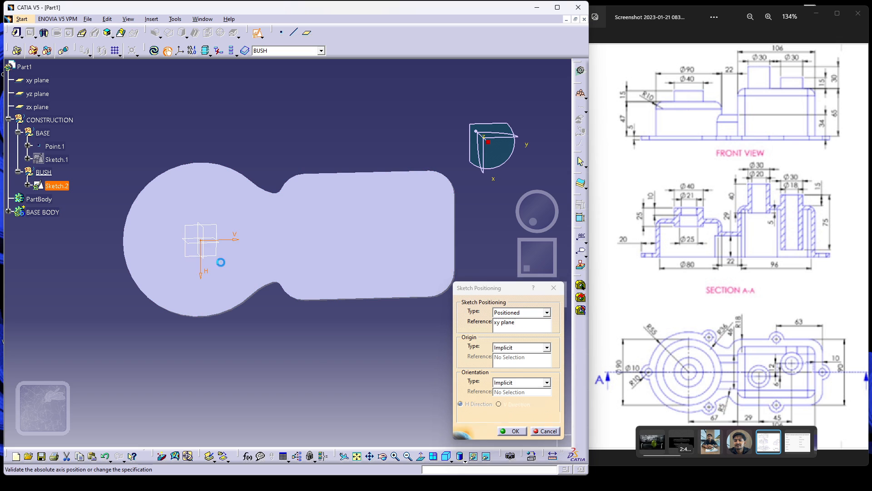
{"action": "left_click", "coordinate": [523, 350]}
{"action": "left_click", "coordinate": [518, 372]}
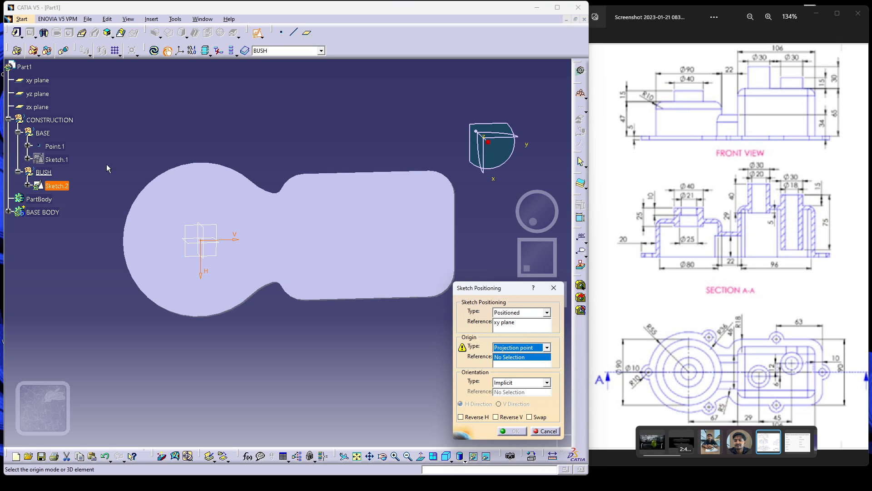
{"action": "left_click", "coordinate": [66, 147]}
{"action": "left_click", "coordinate": [528, 417]}
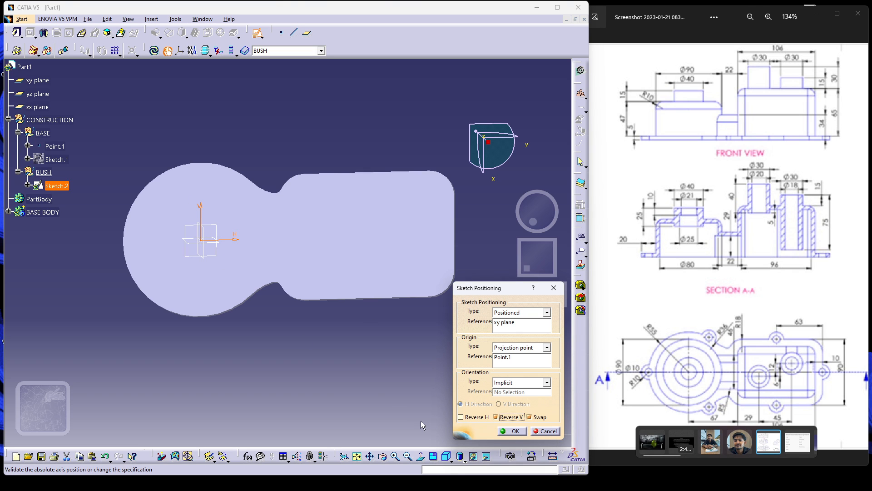
{"action": "left_click", "coordinate": [515, 431]}
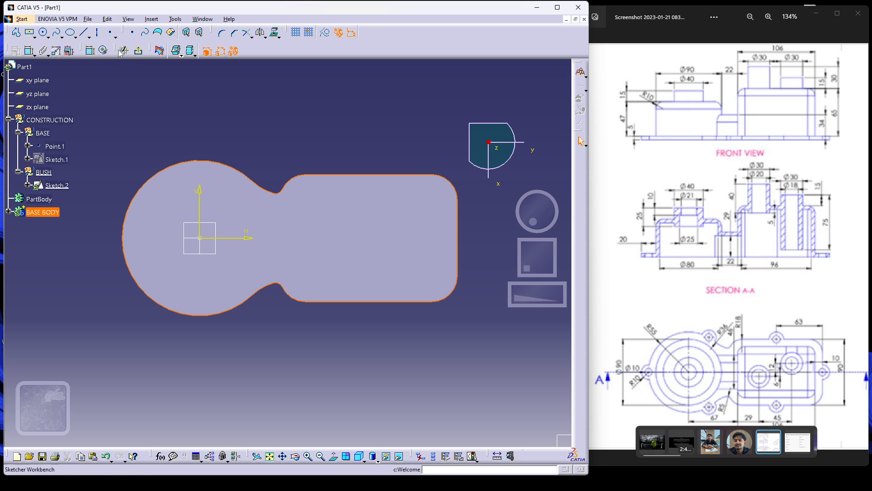
- Project the BASE BODY outline as construction geometry and sketch a circle about 9.7 mm in radius centred on the round lobe's outer end
{"action": "left_click", "coordinate": [271, 35]}
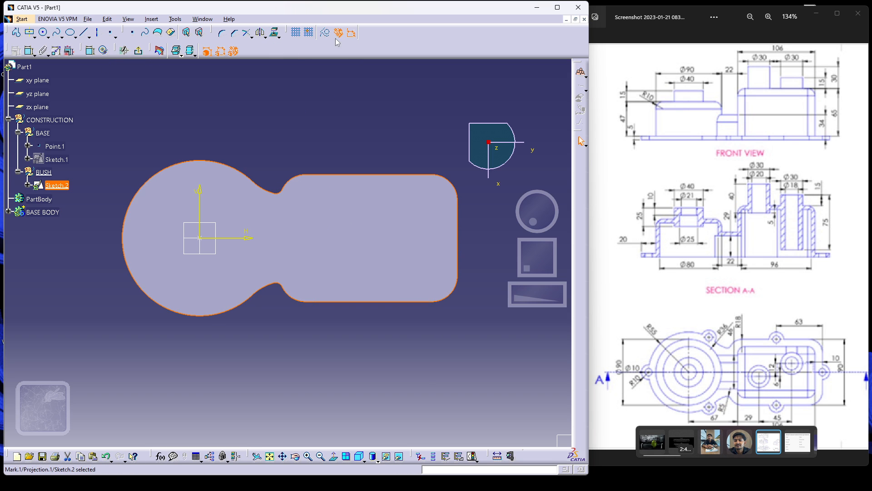
{"action": "left_click", "coordinate": [365, 212]}
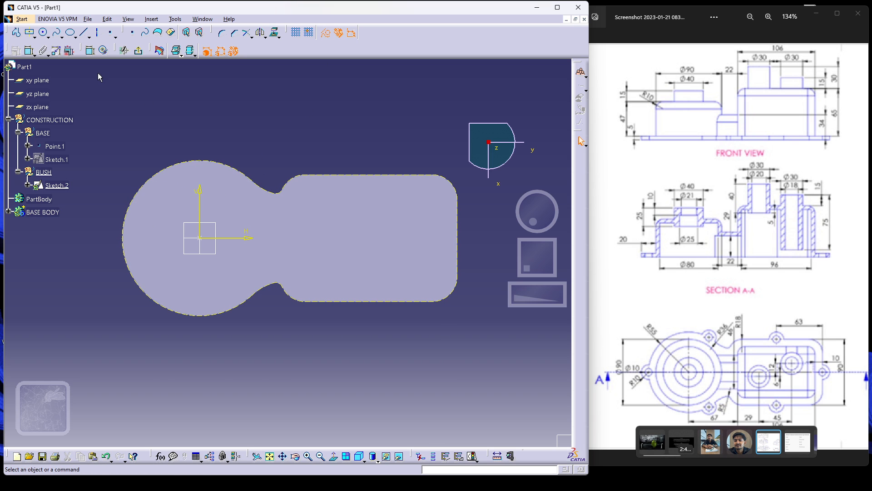
{"action": "left_click", "coordinate": [43, 32]}
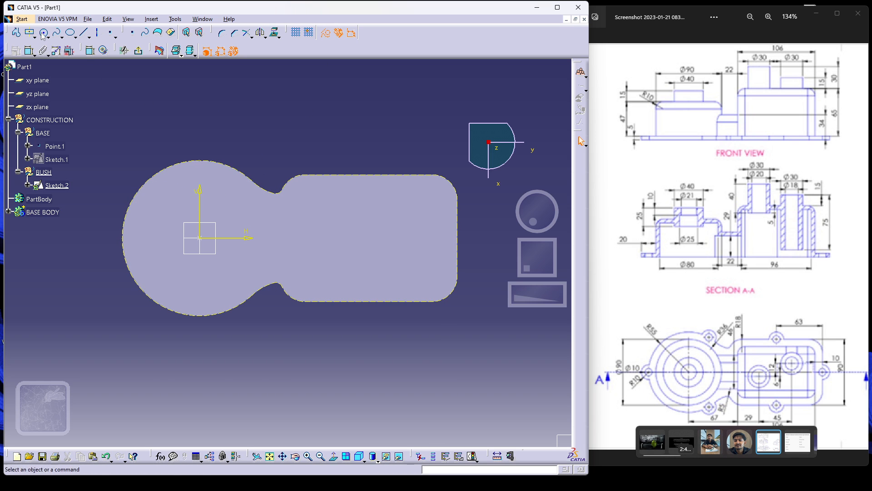
{"action": "left_click", "coordinate": [122, 237]}
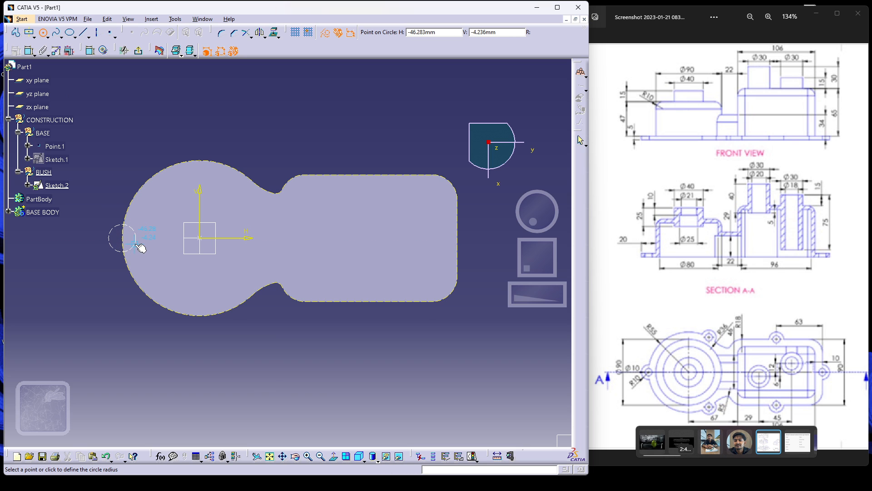
{"action": "left_click", "coordinate": [136, 243]}
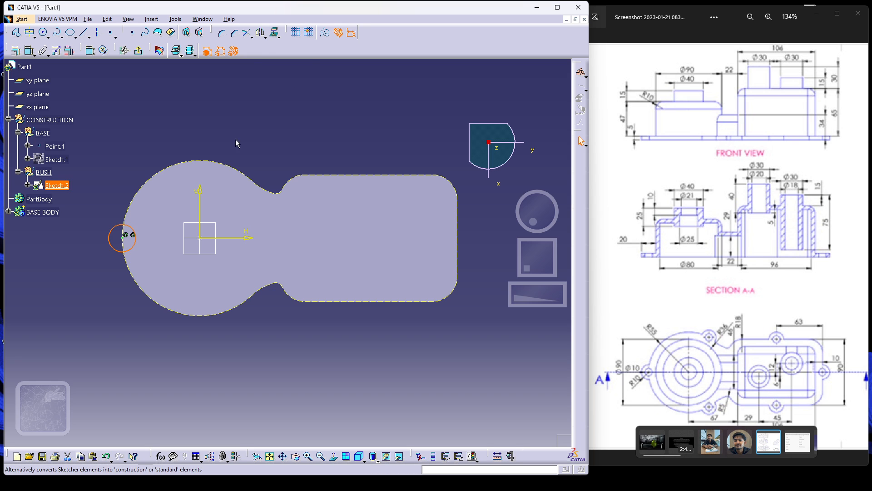
{"action": "left_click", "coordinate": [97, 171]}
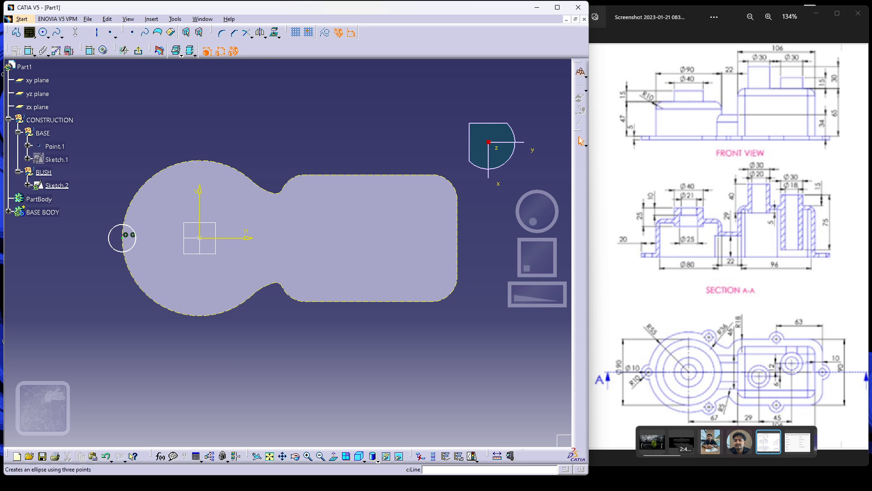
- Sketch two circles centred on the upper outline, about 11.3 mm radius near the neck and about 12 mm radius on the rectangular part's edge
{"action": "left_click", "coordinate": [48, 35]}
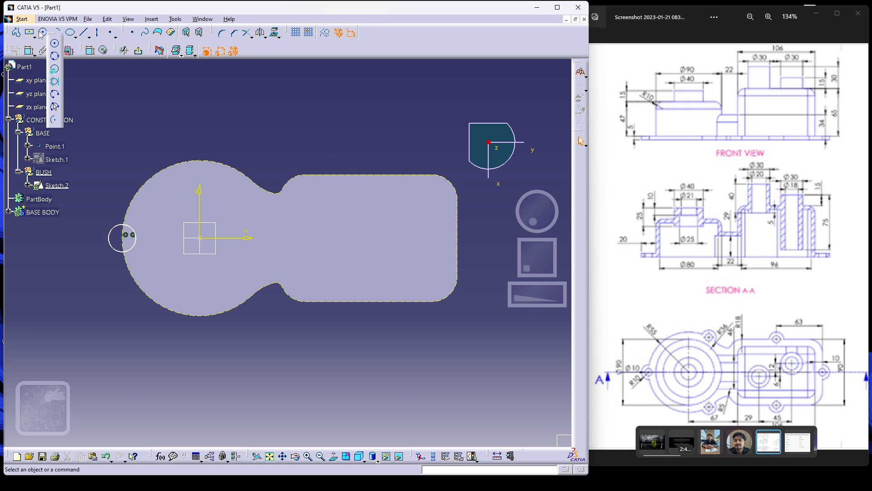
{"action": "left_click", "coordinate": [43, 33]}
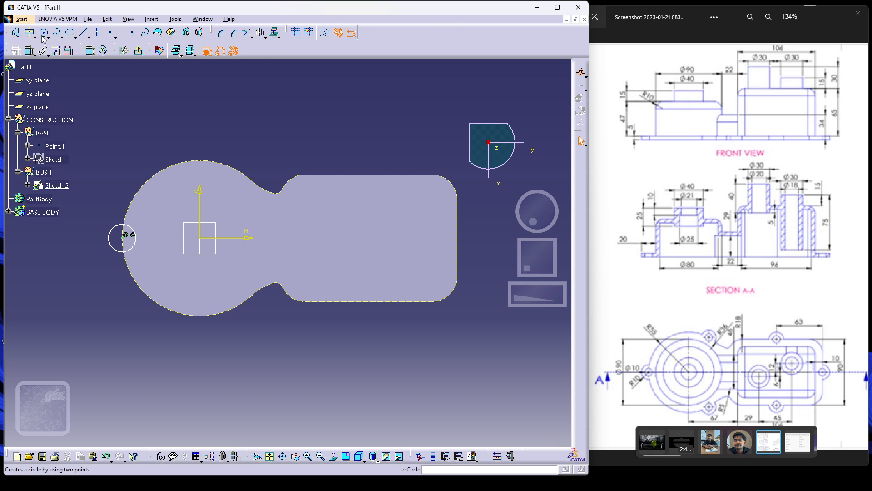
{"action": "left_click", "coordinate": [249, 178]}
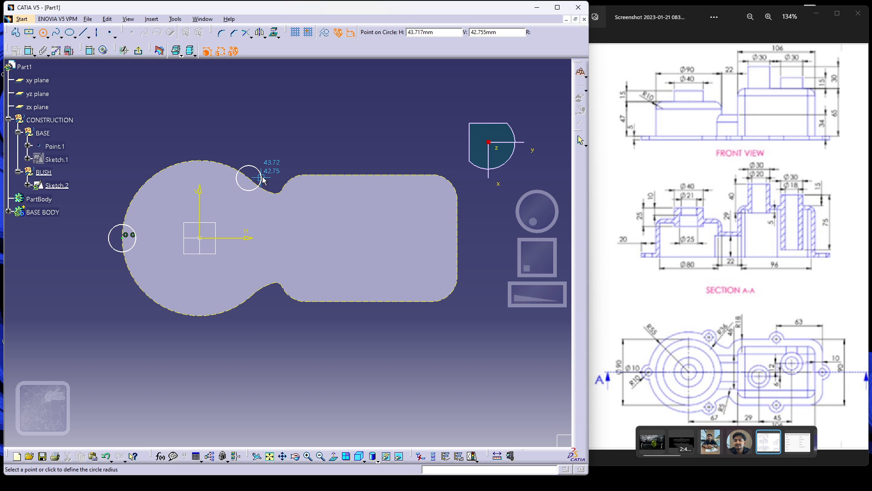
{"action": "left_click", "coordinate": [263, 187]}
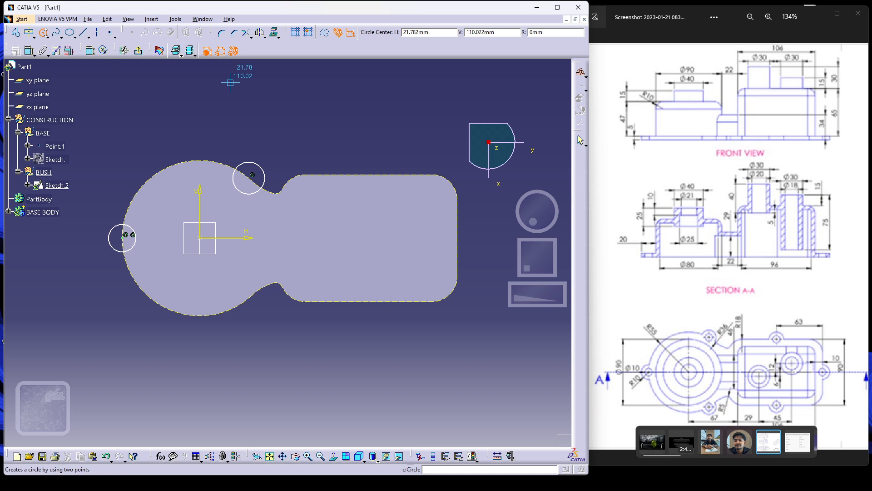
{"action": "left_click", "coordinate": [366, 175]}
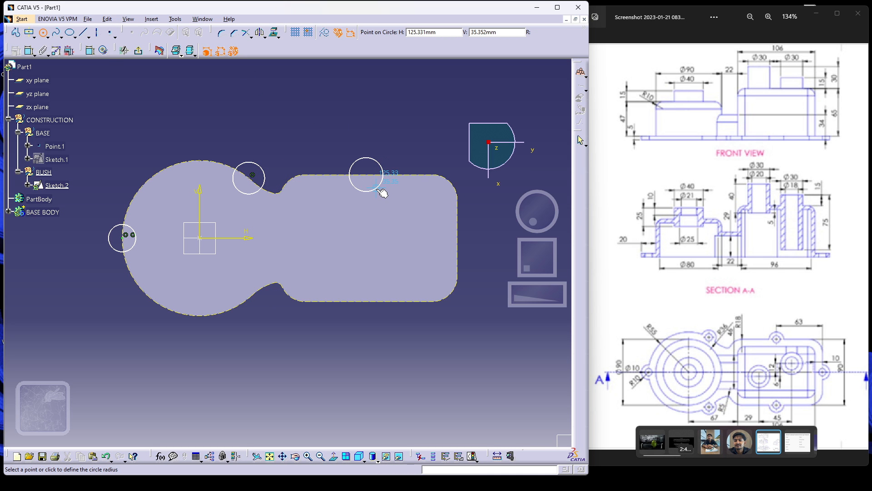
{"action": "left_click", "coordinate": [376, 188]}
{"action": "left_click", "coordinate": [268, 120]}
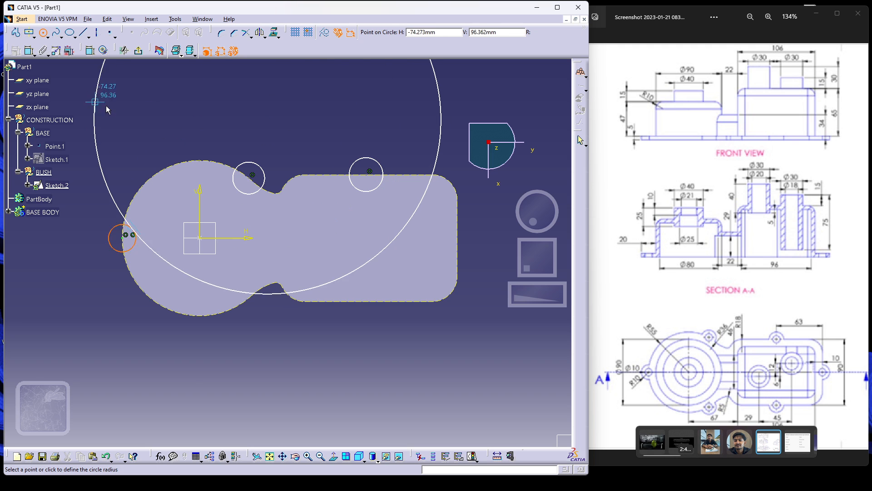
{"action": "left_click", "coordinate": [245, 109]}
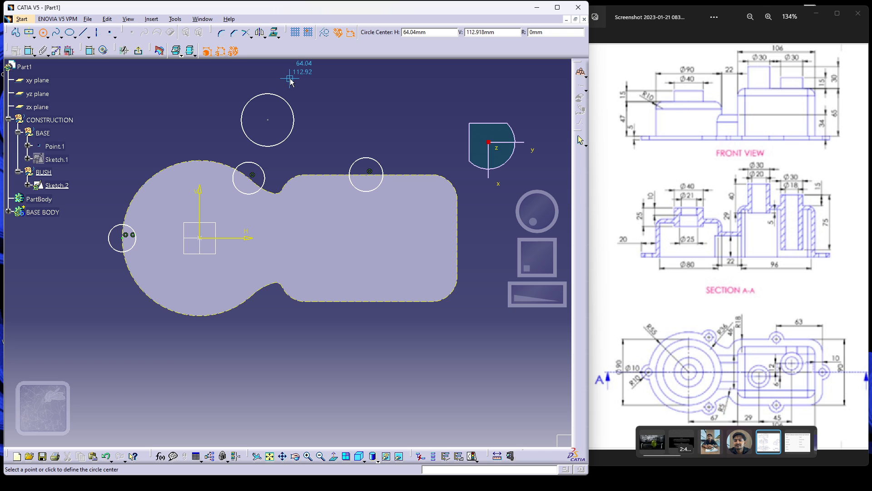
{"action": "key", "text": "Escape"}
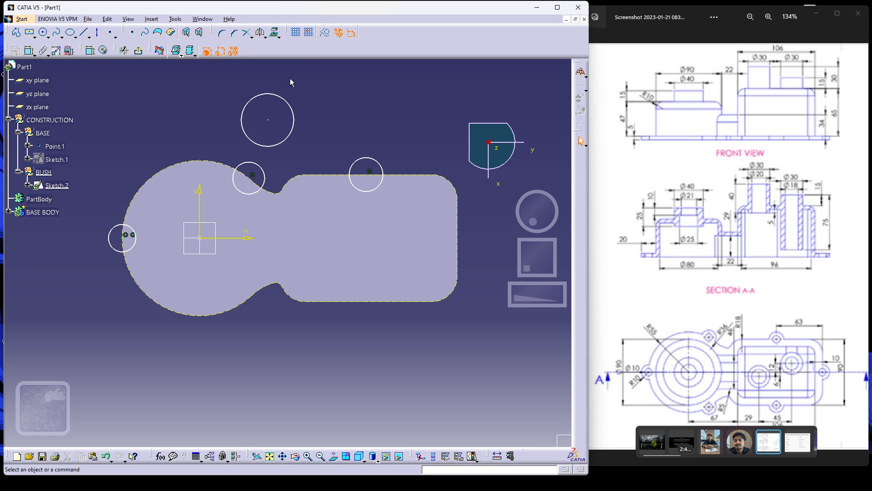
{"action": "mouse_move", "coordinate": [313, 70]}
{"action": "left_mouse_down"}
{"action": "mouse_move", "coordinate": [261, 154]}
{"action": "mouse_move", "coordinate": [234, 149]}
{"action": "left_mouse_up"}
{"action": "left_click", "coordinate": [270, 146]}
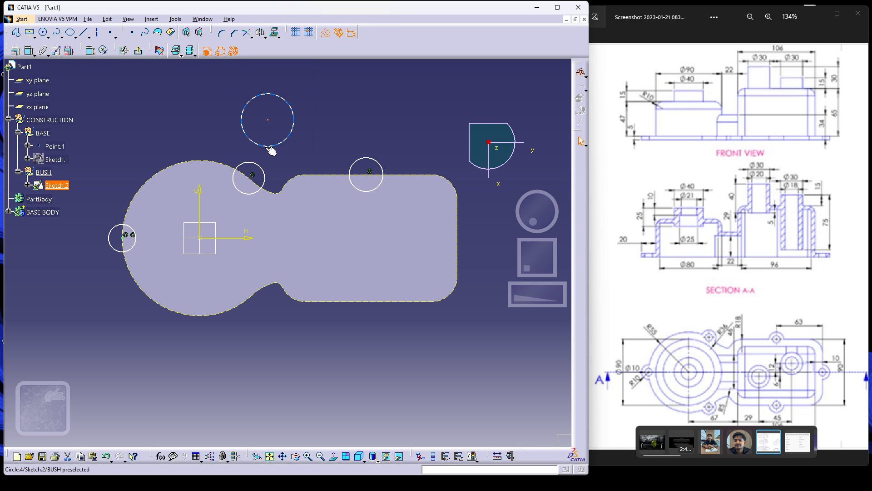
{"action": "key", "text": "Delete"}
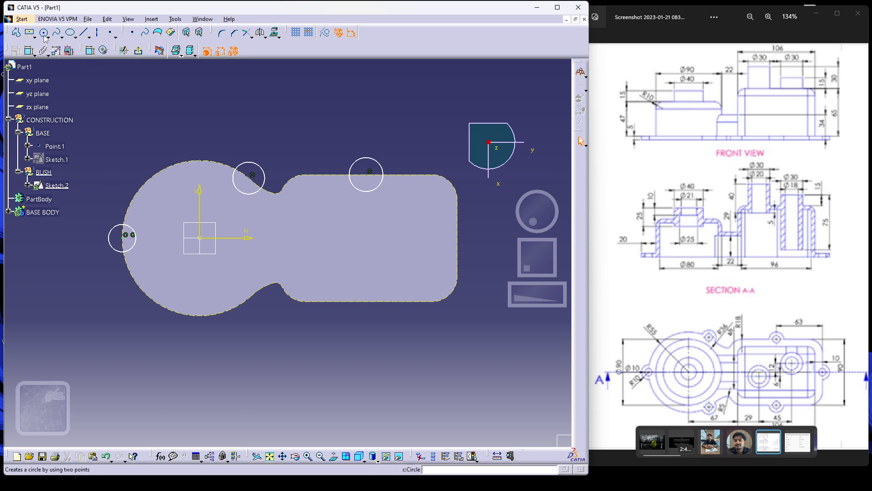
- Dimension the radius of the circle at the round lobe's outer end and set it to 10 mm
{"action": "left_click", "coordinate": [90, 51]}
{"action": "left_click", "coordinate": [112, 231]}
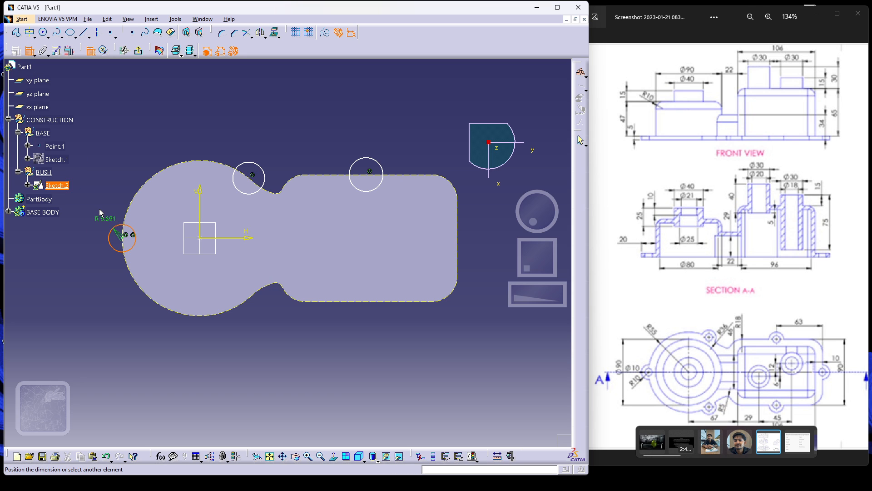
{"action": "left_click", "coordinate": [98, 207]}
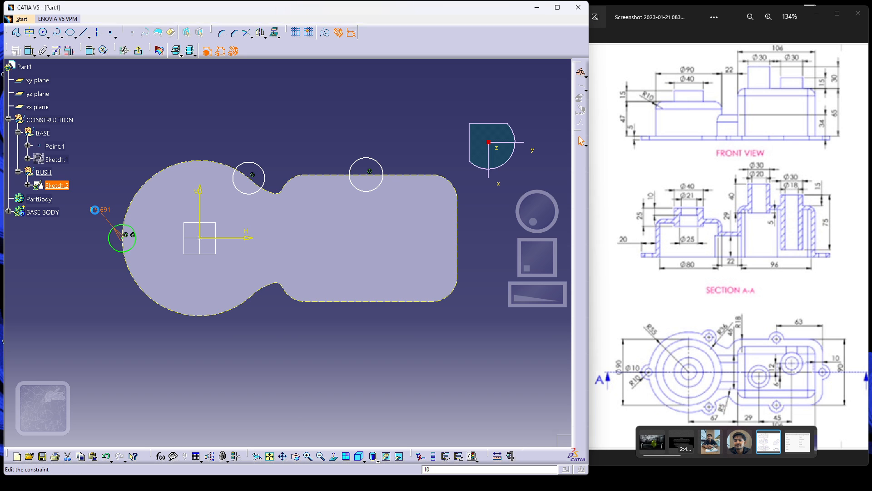
{"action": "double_click", "coordinate": [98, 211]}
{"action": "type", "text": "10mm"}
{"action": "key", "text": "Return"}
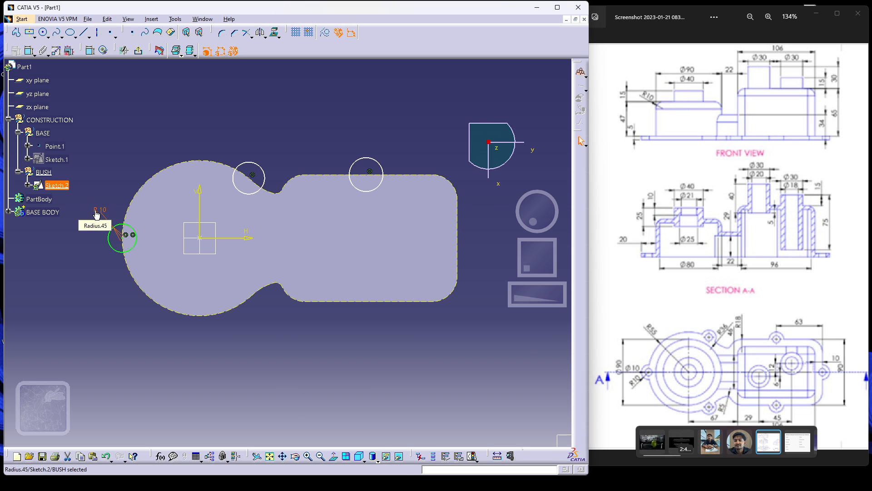
- Dimension the radius of the circle near the upper side of the neck and set it to 10 mm
{"action": "left_click", "coordinate": [256, 164]}
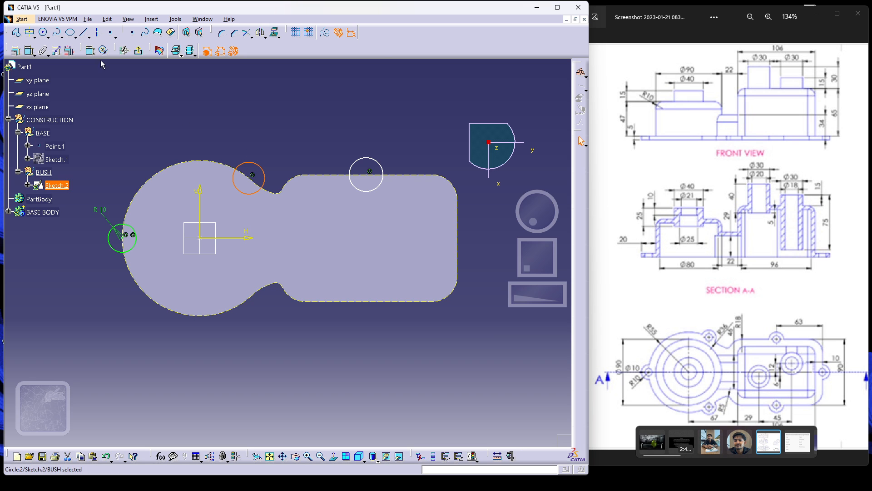
{"action": "left_click", "coordinate": [29, 51]}
{"action": "left_click", "coordinate": [242, 143]}
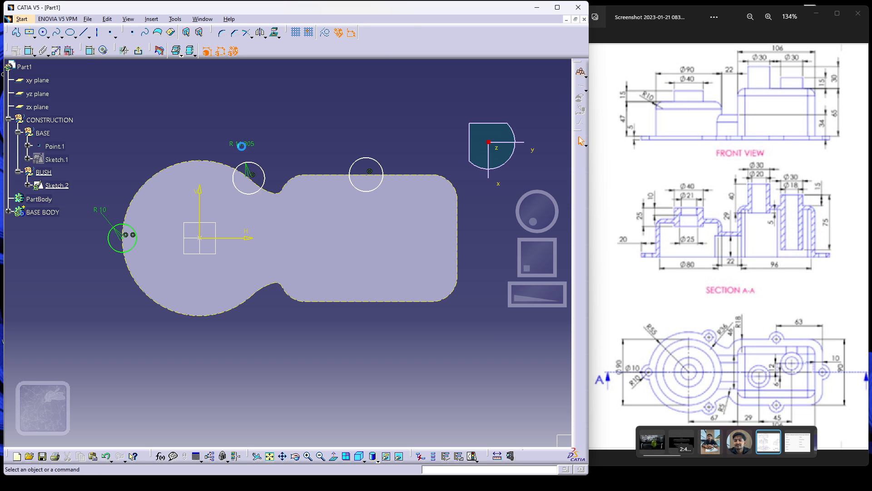
{"action": "double_click", "coordinate": [241, 142]}
{"action": "type", "text": "1"}
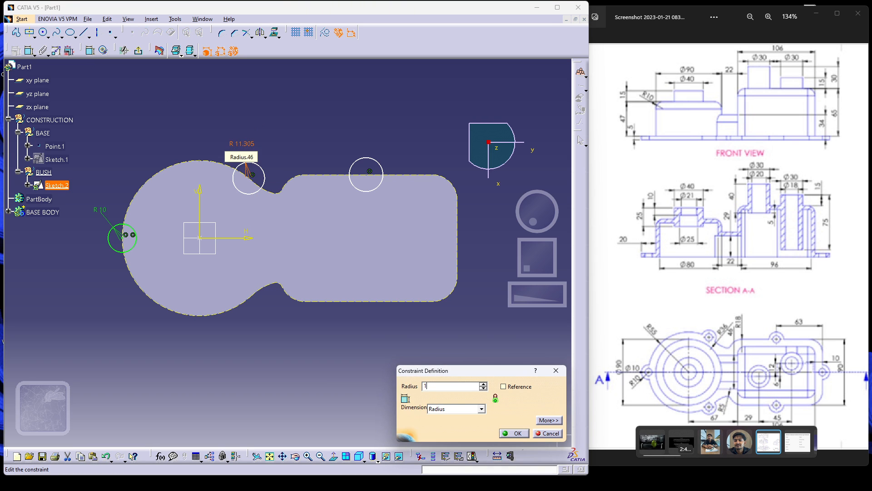
{"action": "type", "text": "0"}
{"action": "key", "text": "Return"}
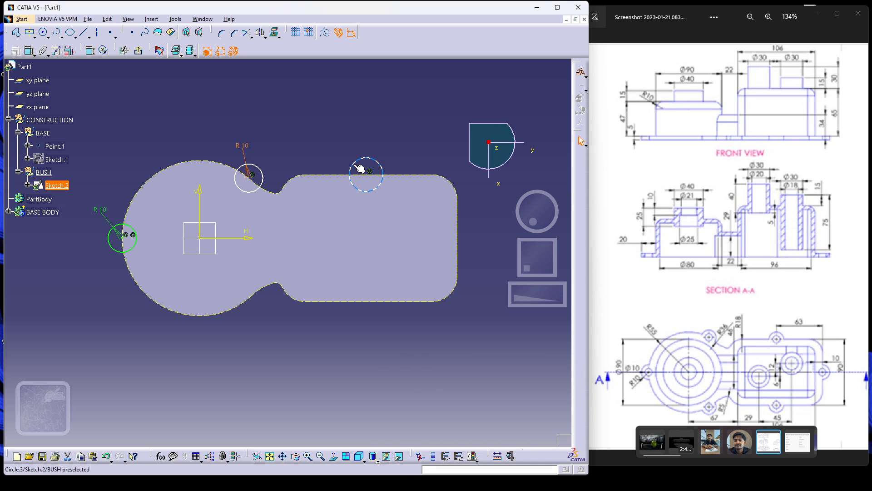
- Dimension the radius of the circle on the rectangular part's upper edge and set it to 10 mm
{"action": "left_click", "coordinate": [350, 165]}
{"action": "left_click", "coordinate": [29, 50]}
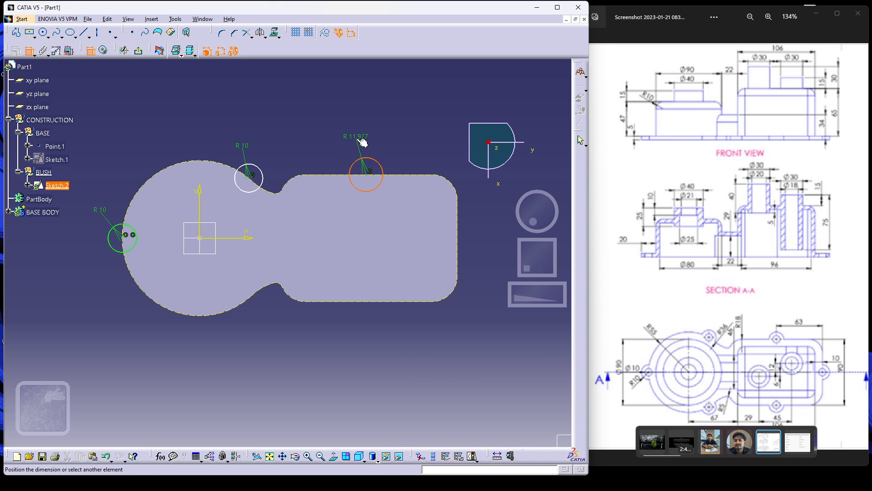
{"action": "left_click", "coordinate": [360, 138]}
{"action": "double_click", "coordinate": [360, 137]}
{"action": "type", "text": "10"}
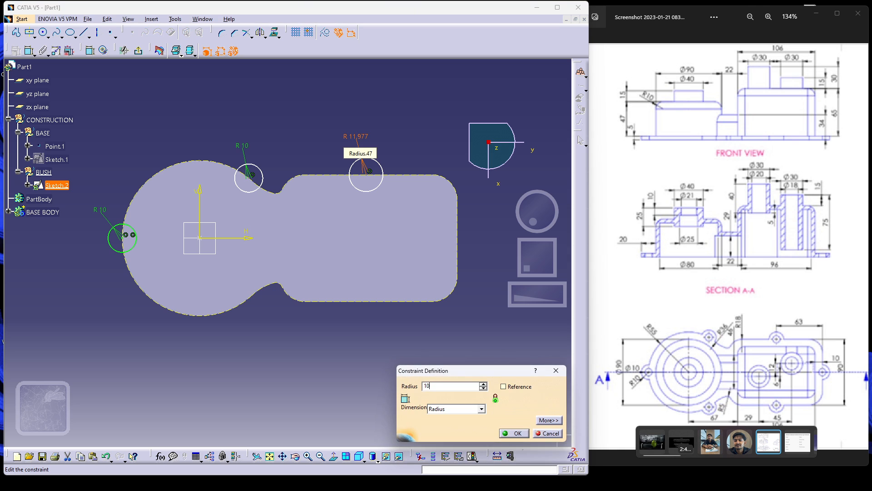
{"action": "key", "text": "Return"}
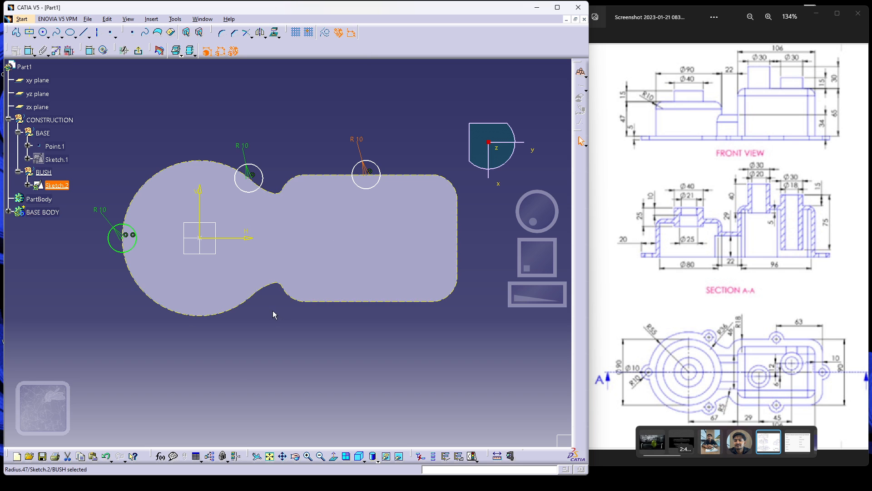
- Sketch a vertical line about 69 mm from the origin, crossing the whole plate just past the neck
{"action": "left_click", "coordinate": [85, 35]}
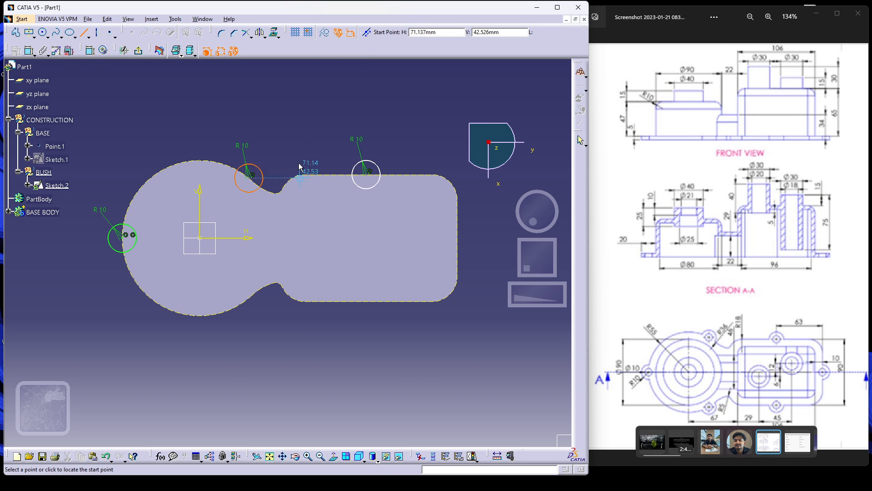
{"action": "left_click", "coordinate": [297, 129]}
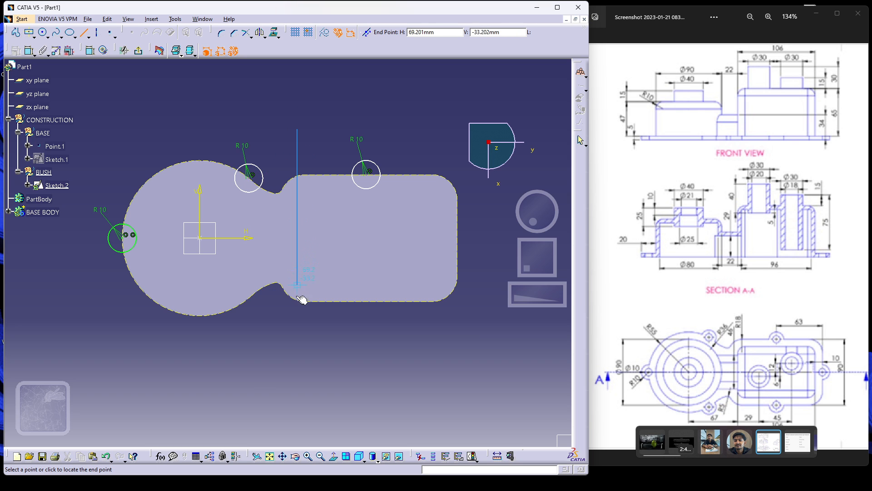
{"action": "left_click", "coordinate": [297, 334]}
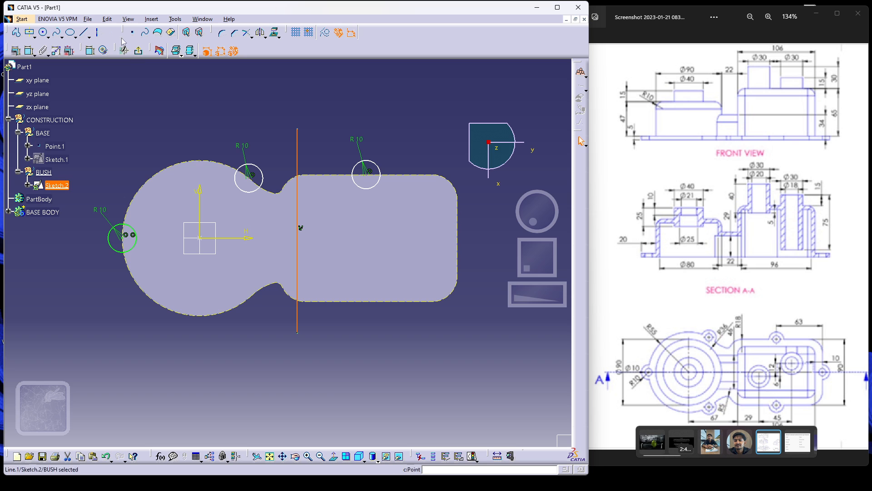
- Convert the vertical line past the neck, including its endpoints, into construction geometry
{"action": "left_click", "coordinate": [324, 32]}
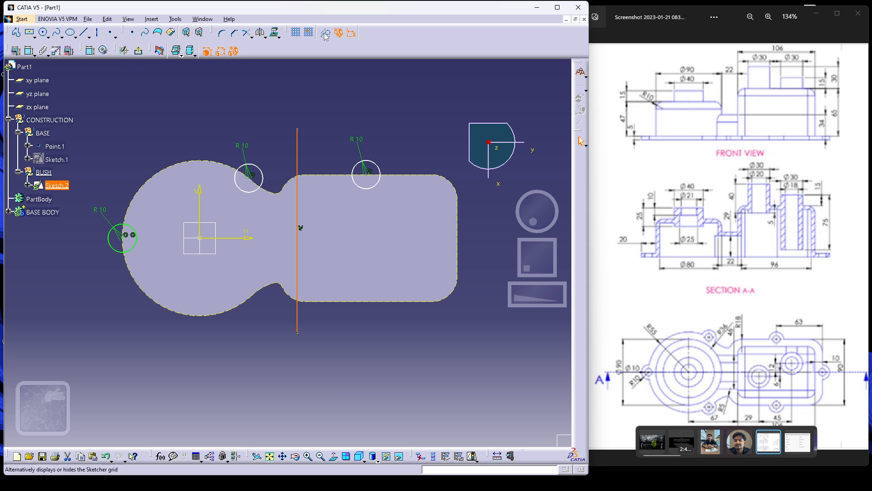
{"action": "left_click", "coordinate": [333, 121]}
{"action": "left_click_drag", "start_coordinate": [281, 118], "coordinate": [313, 142]}
{"action": "left_click_drag", "start_coordinate": [284, 318], "coordinate": [333, 351]}
{"action": "left_click", "coordinate": [325, 318]}
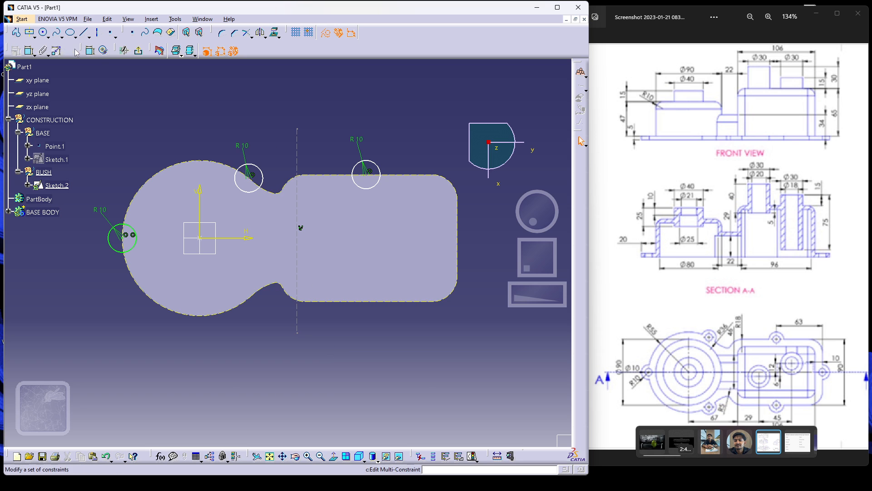
- Dimension the vertical distance from the construction line's upper endpoint to the horizontal axis
{"action": "left_click", "coordinate": [90, 50]}
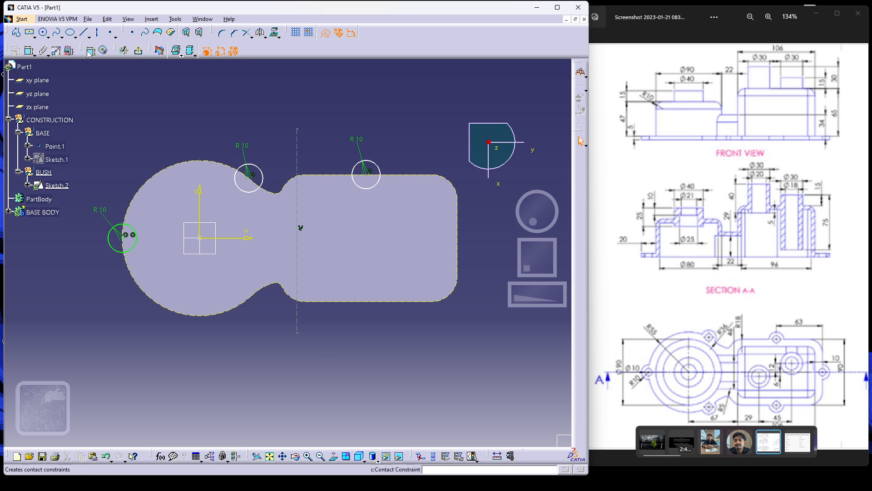
{"action": "left_click", "coordinate": [298, 130]}
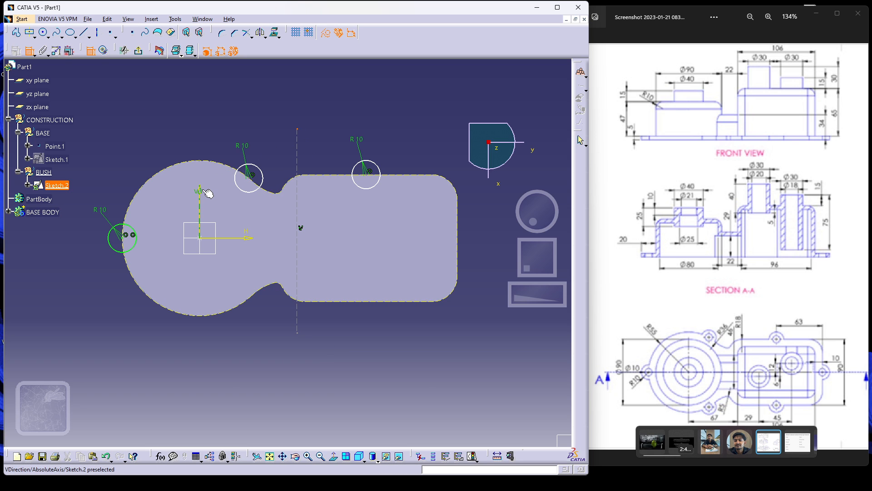
{"action": "left_click", "coordinate": [232, 240]}
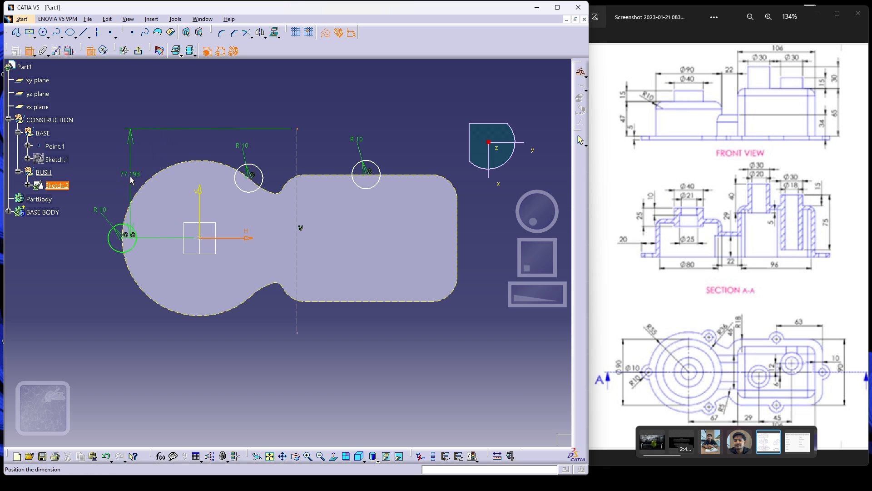
{"action": "left_click", "coordinate": [88, 186]}
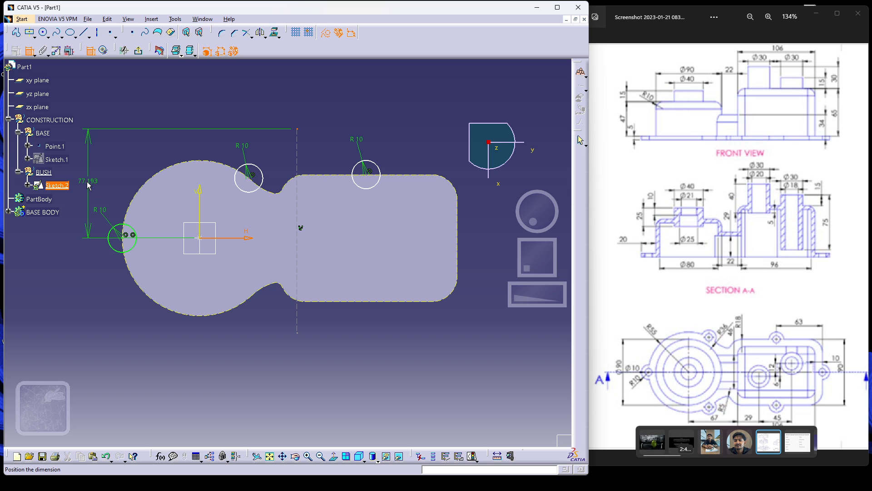
- Dimension the vertical distance from the construction line's lower endpoint to the horizontal axis
{"action": "left_click", "coordinate": [30, 51]}
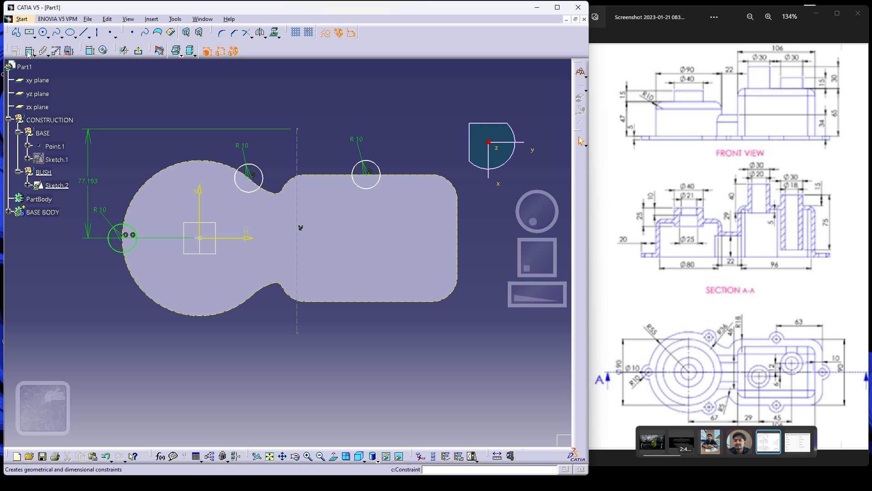
{"action": "left_click", "coordinate": [297, 332]}
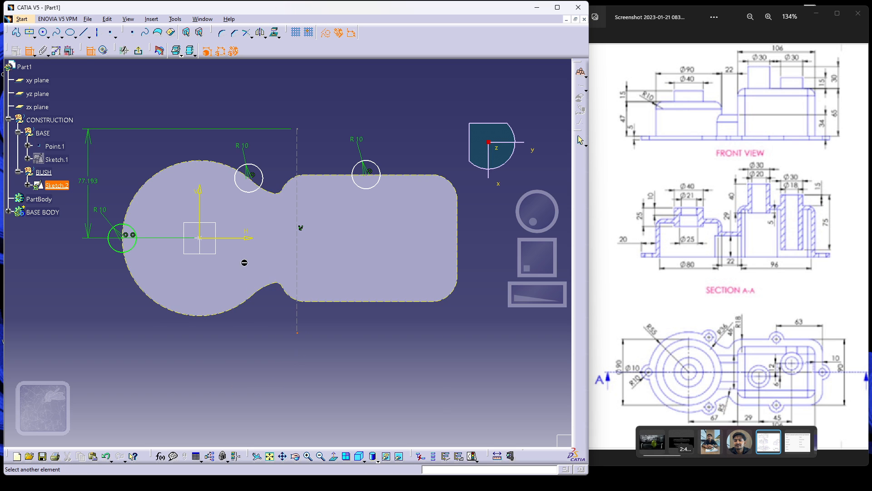
{"action": "left_click", "coordinate": [235, 239]}
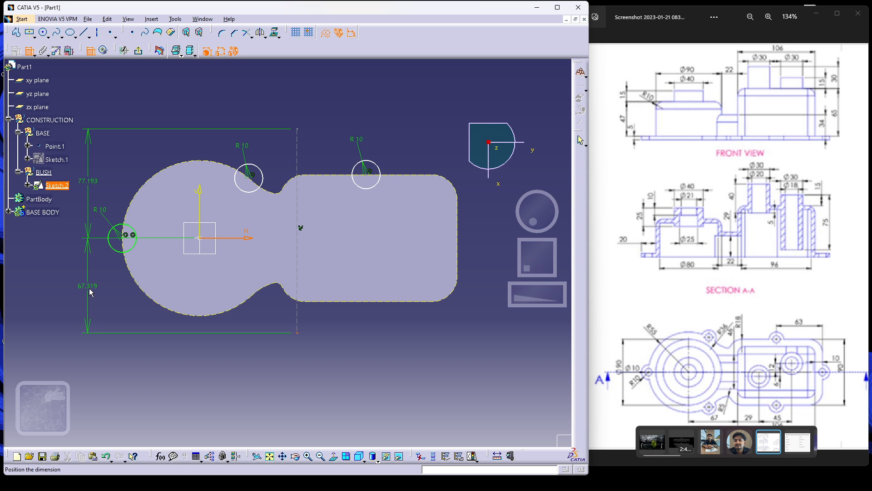
{"action": "left_click", "coordinate": [91, 293]}
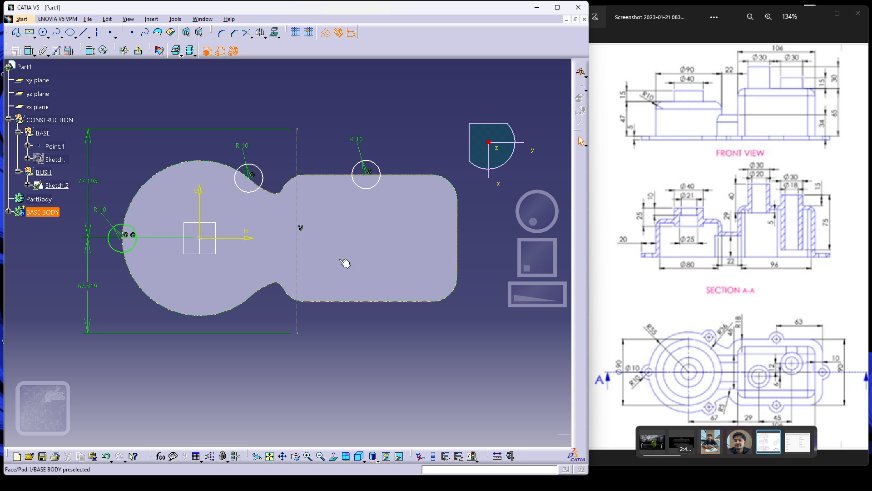
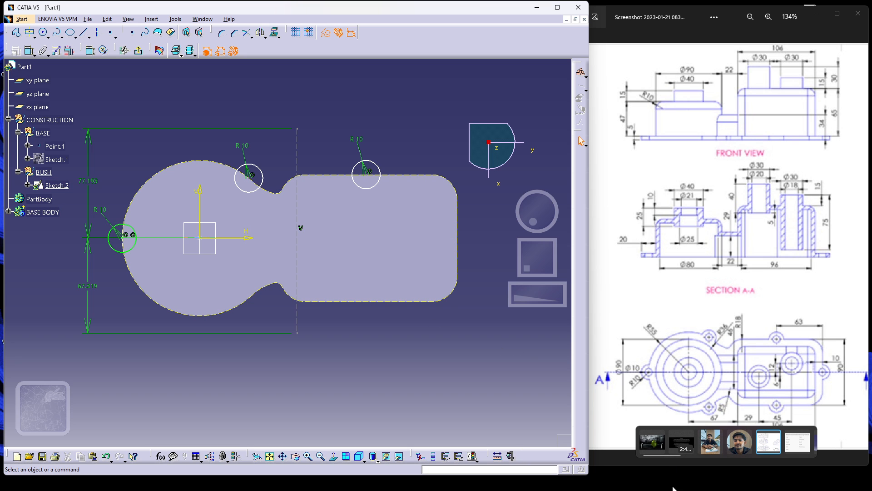
- Consult the reference image 1-2.jpg and dimension the vertical construction line from the vertical axis at 64 mm
{"action": "mouse_move", "coordinate": [580, 479]}
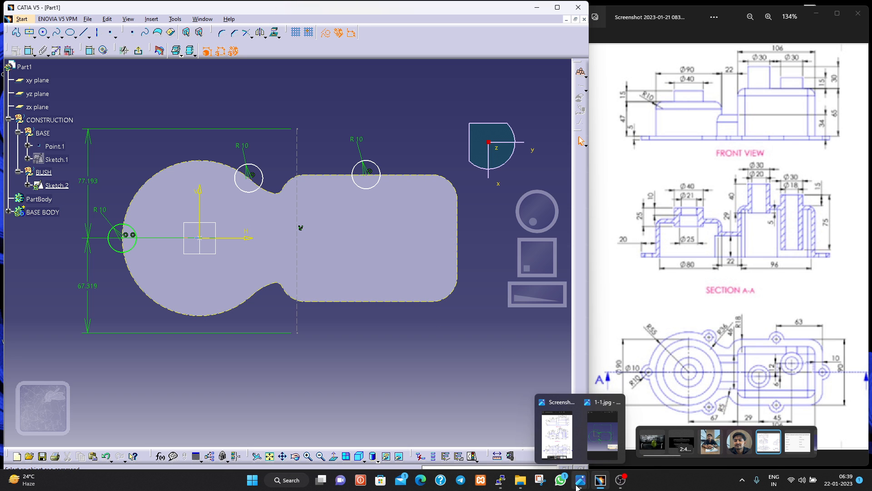
{"action": "left_click", "coordinate": [599, 453]}
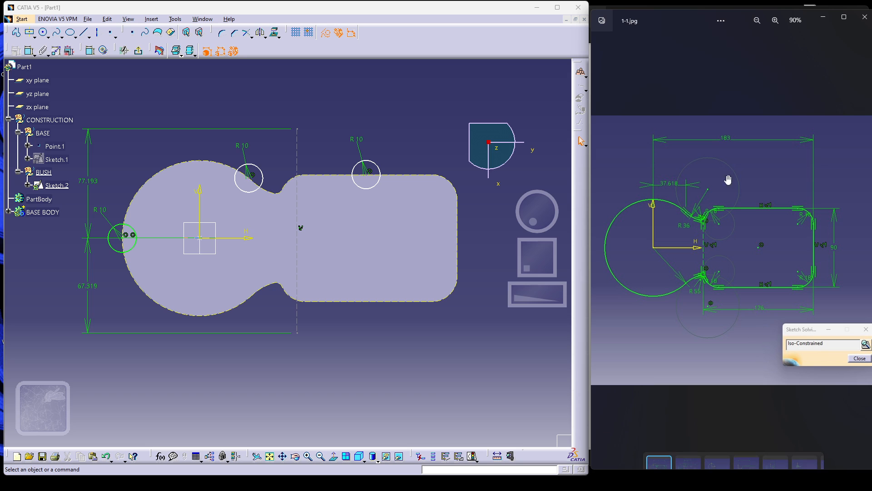
{"action": "left_click", "coordinate": [687, 445]}
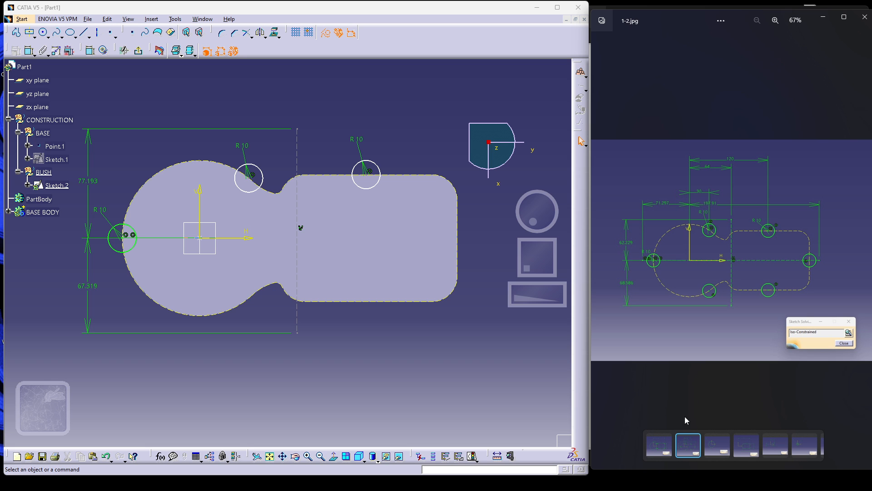
{"action": "left_click", "coordinate": [695, 7]}
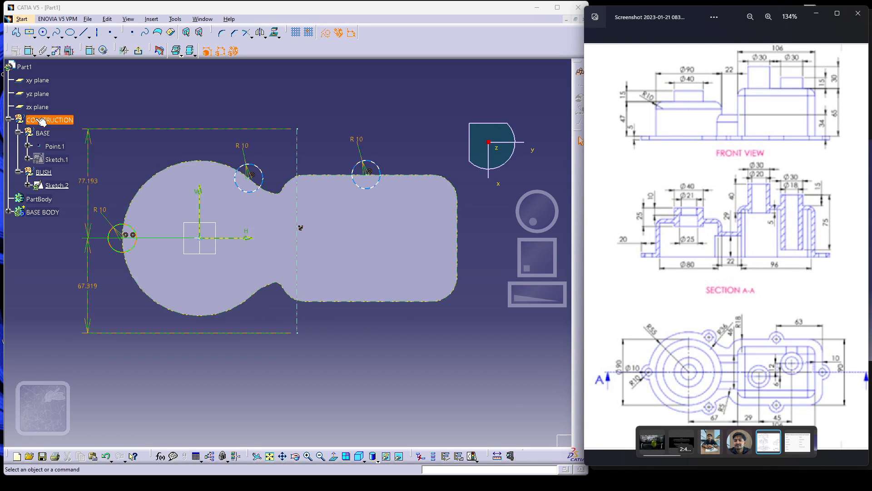
{"action": "left_click", "coordinate": [29, 51]}
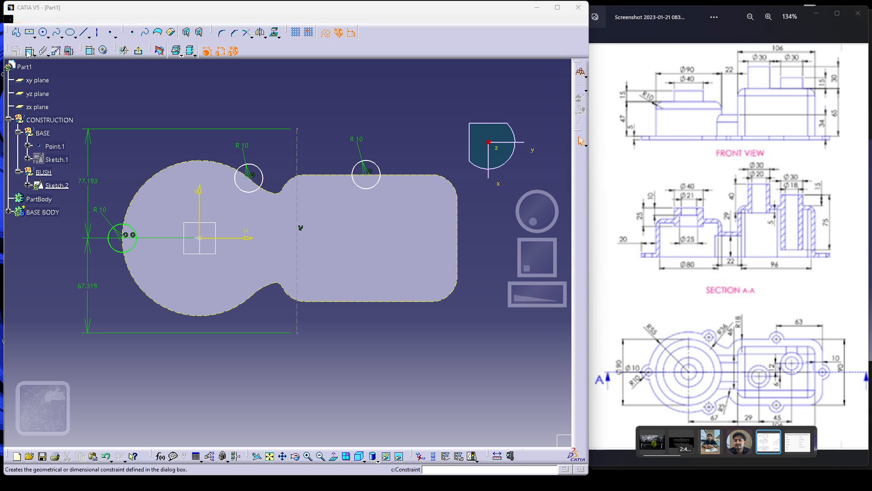
{"action": "left_click", "coordinate": [200, 203]}
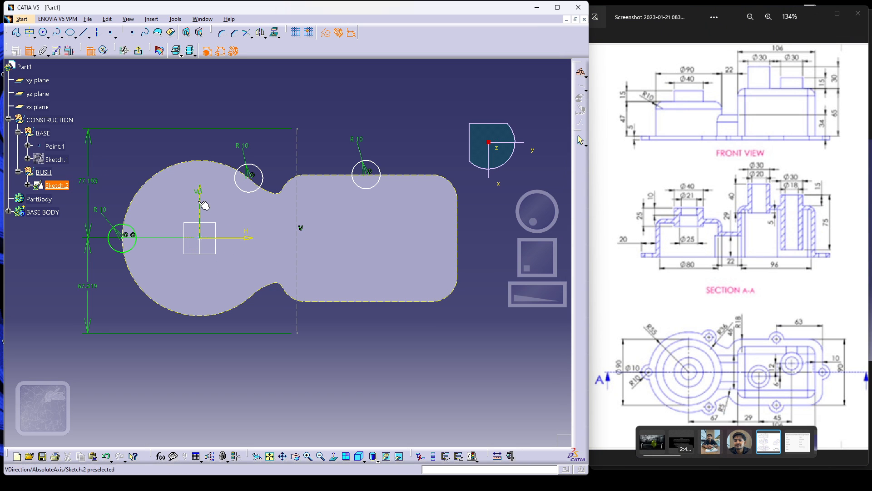
{"action": "left_click", "coordinate": [299, 169]}
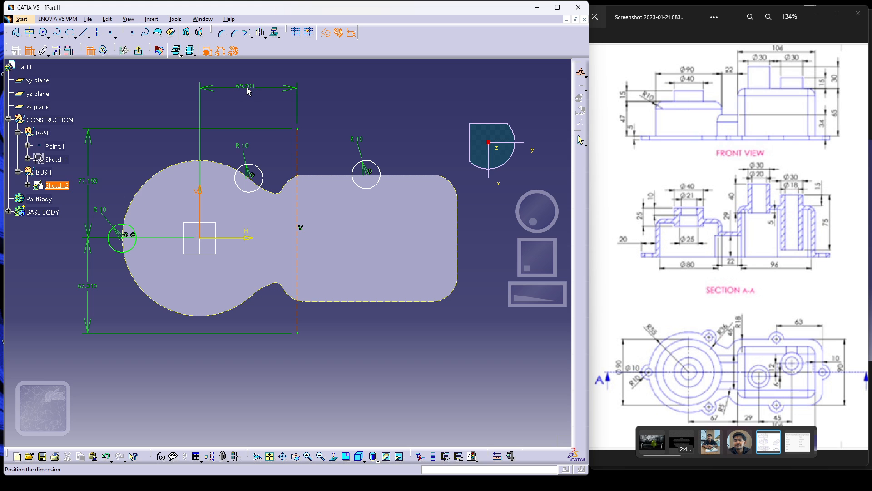
{"action": "left_click", "coordinate": [242, 88]}
{"action": "double_click", "coordinate": [249, 85]}
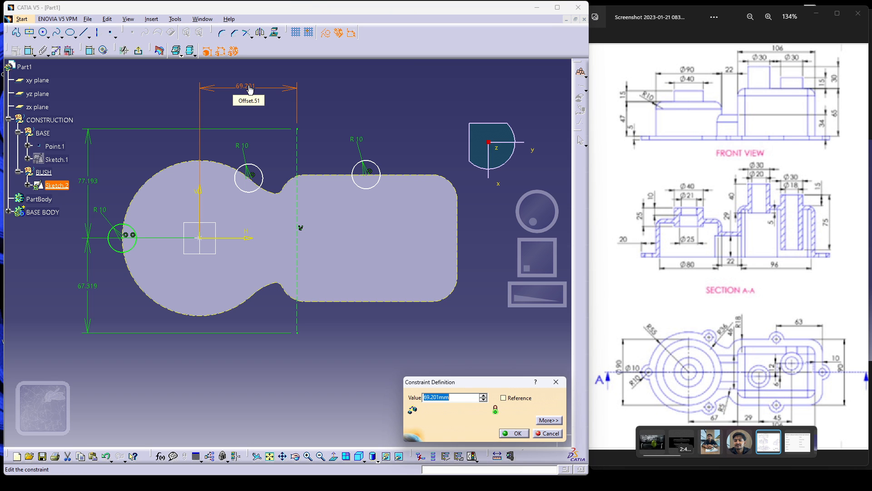
{"action": "type", "text": "64"}
{"action": "key", "text": "Return"}
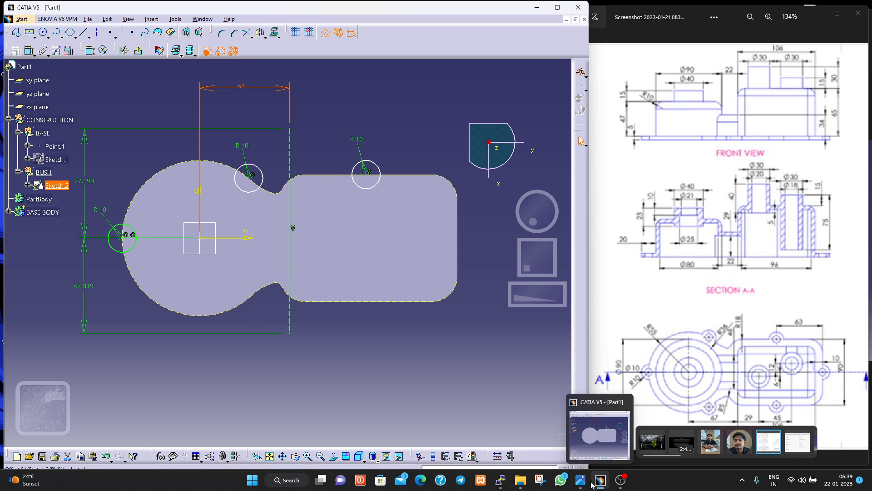
- Dimension the circle near the neck horizontally from the vertical axis and set the distance to 30 mm
{"action": "mouse_move", "coordinate": [580, 480]}
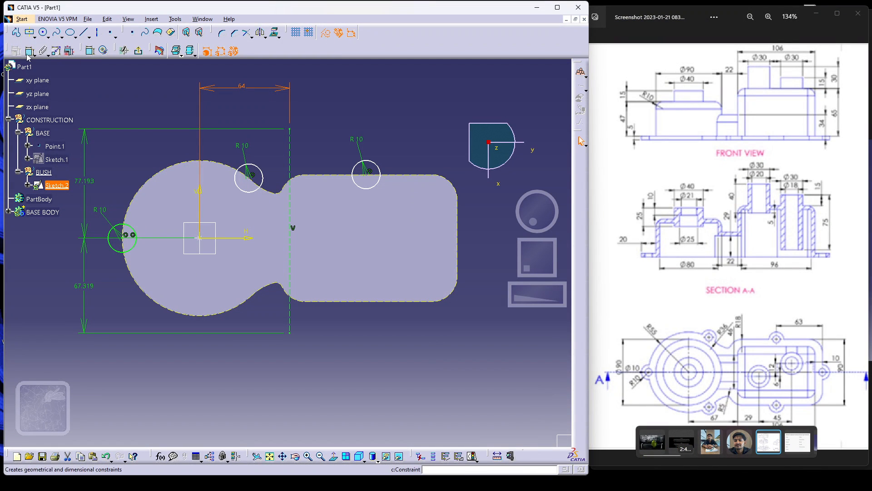
{"action": "left_click", "coordinate": [28, 52]}
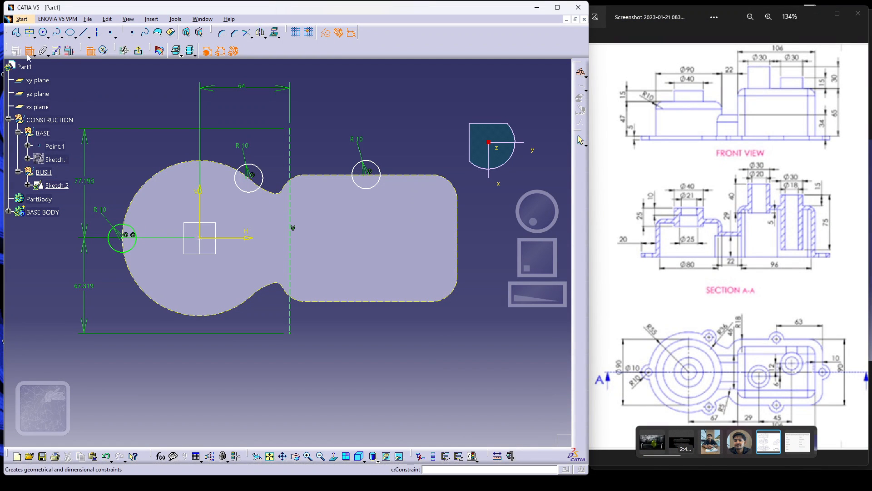
{"action": "left_click", "coordinate": [253, 176]}
{"action": "left_click", "coordinate": [206, 195]}
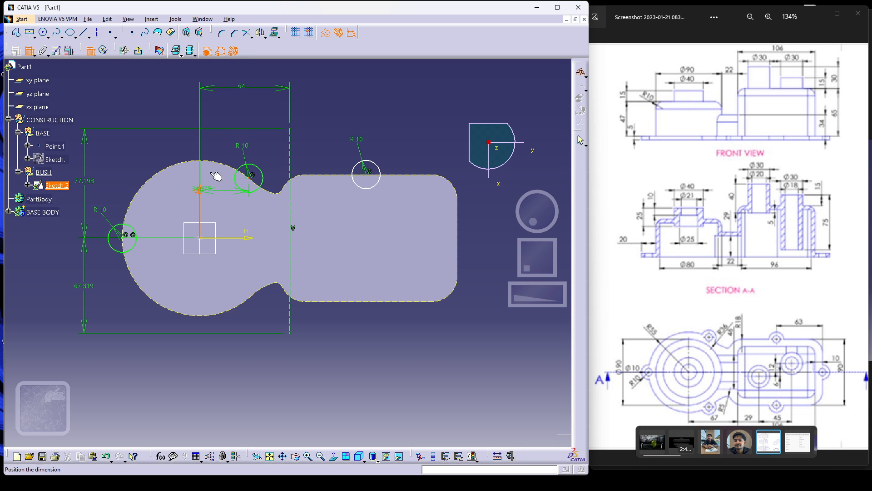
{"action": "left_click", "coordinate": [223, 112]}
{"action": "double_click", "coordinate": [222, 112]}
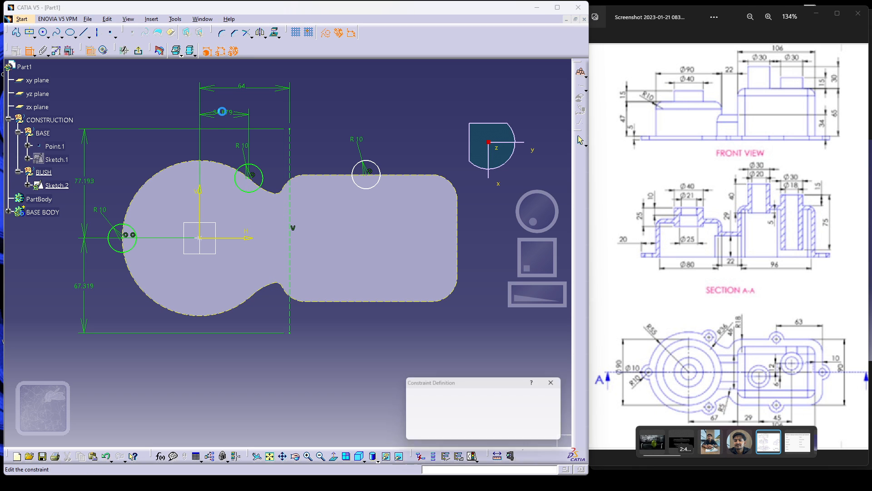
{"action": "type", "text": "30mm"}
{"action": "key", "text": "Return"}
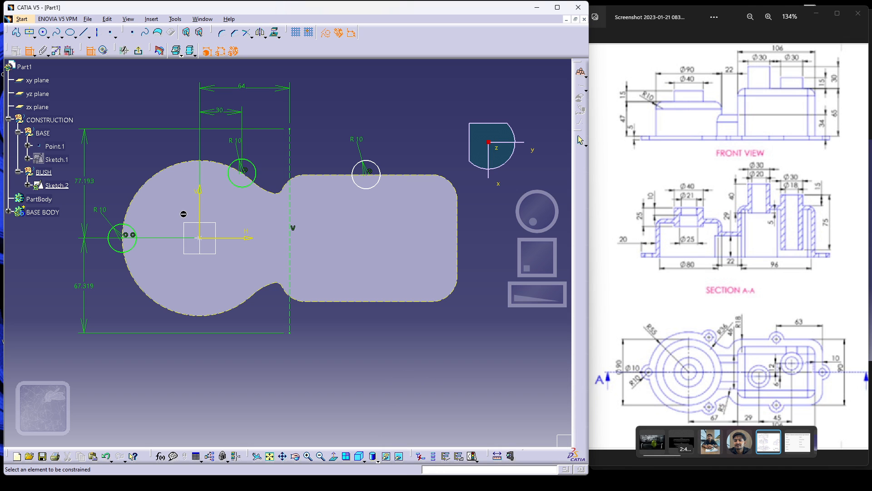
- Dimension the circle on the rectangular part's upper edge from the vertical axis and set the distance to 120 mm
{"action": "left_click", "coordinate": [203, 193]}
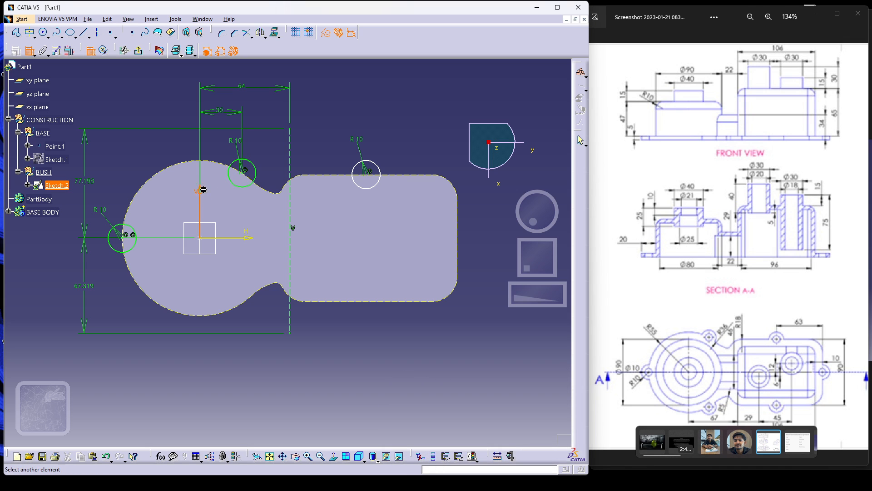
{"action": "left_click", "coordinate": [367, 171]}
{"action": "left_click", "coordinate": [281, 100]}
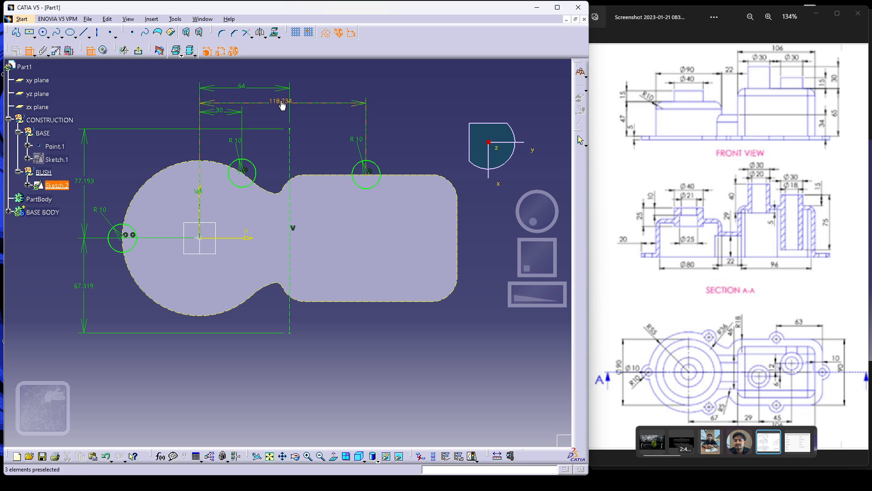
{"action": "double_click", "coordinate": [281, 101]}
{"action": "type", "text": "120"}
{"action": "key", "text": "Return"}
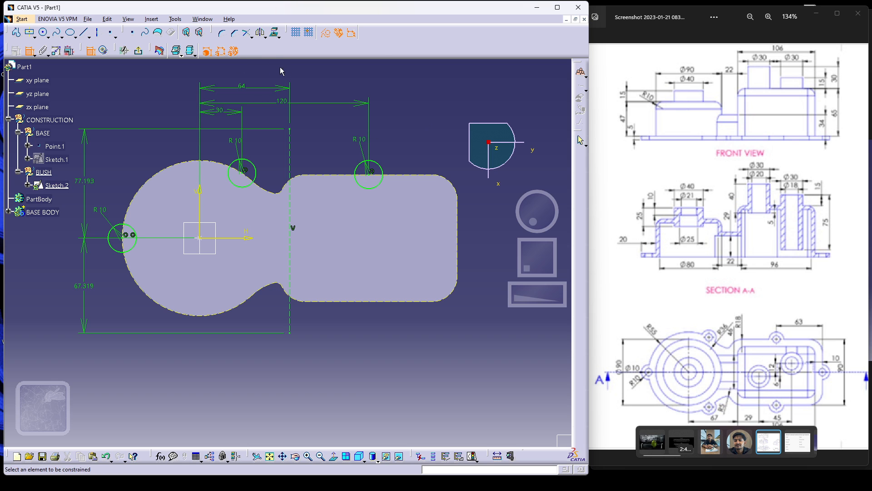
- Mirror the circle at the round lobe's outer end about the vertical construction line
{"action": "left_click", "coordinate": [30, 50]}
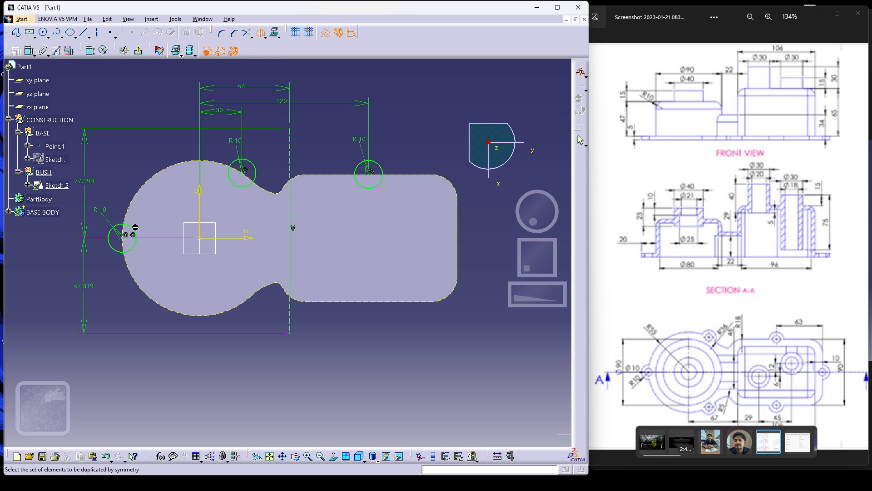
{"action": "left_click", "coordinate": [129, 235]}
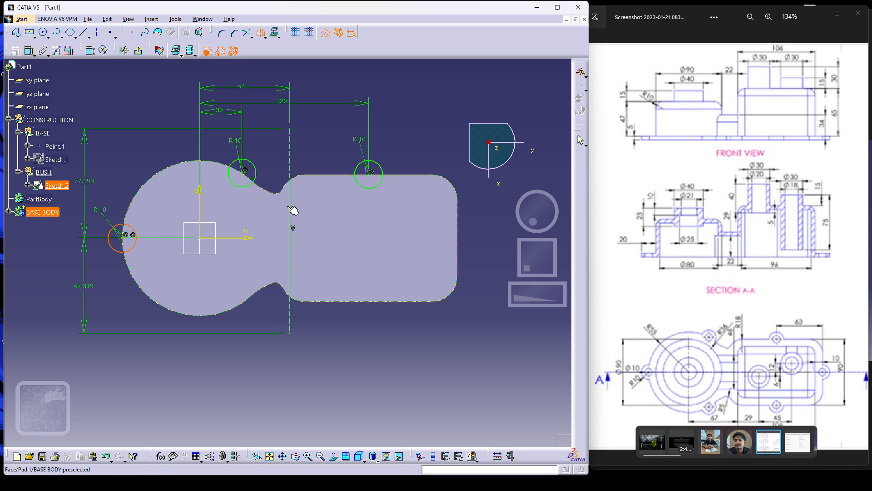
{"action": "left_click", "coordinate": [290, 213]}
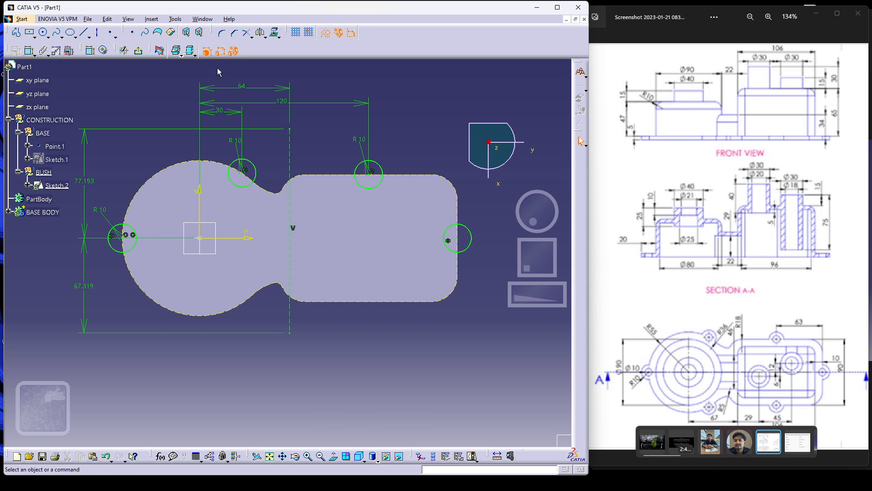
- Mirror the circle on the upper side near the neck about the horizontal axis
{"action": "left_click", "coordinate": [260, 32]}
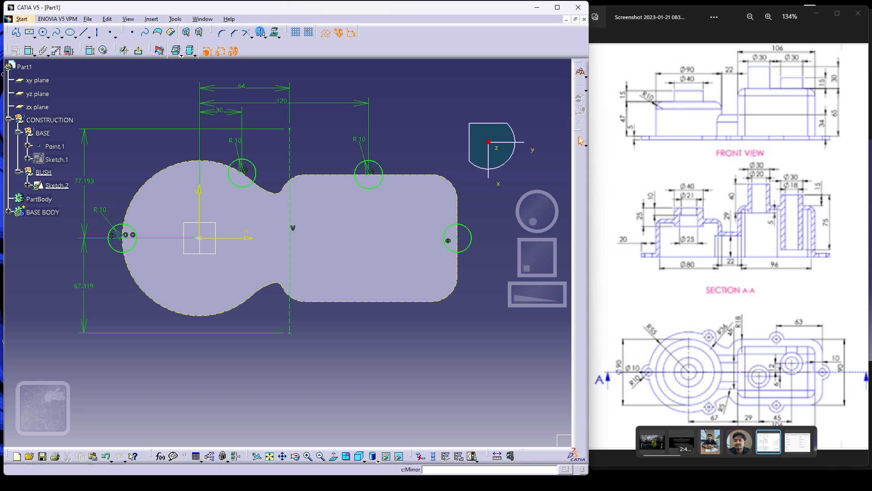
{"action": "left_click", "coordinate": [256, 170]}
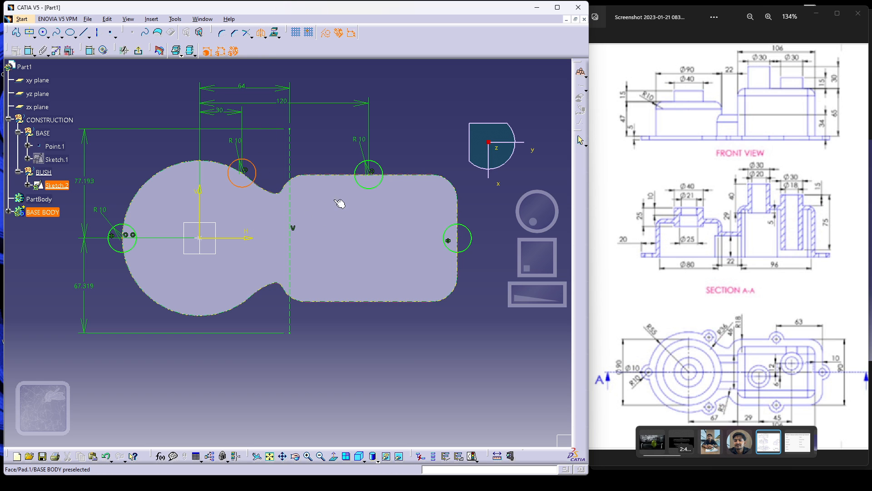
{"action": "left_click", "coordinate": [249, 237]}
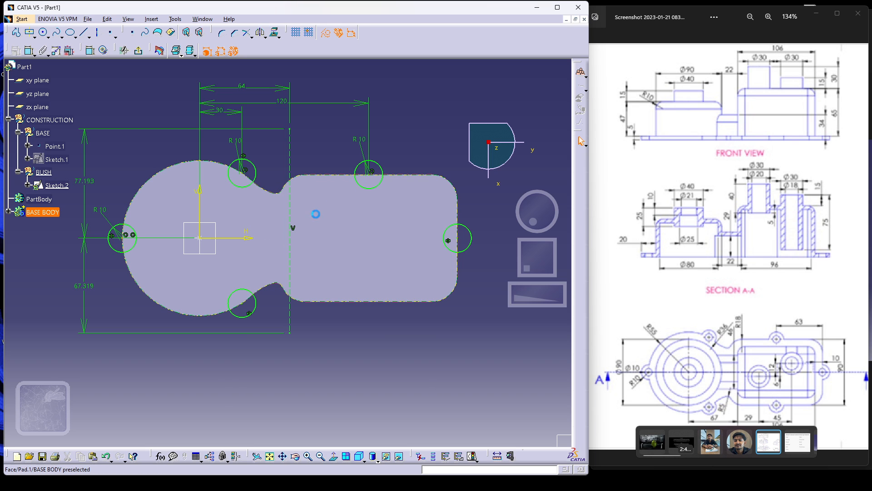
- Mirror the circle on the rectangular part's upper edge about the horizontal axis
{"action": "left_click", "coordinate": [261, 34]}
{"action": "left_click", "coordinate": [380, 167]}
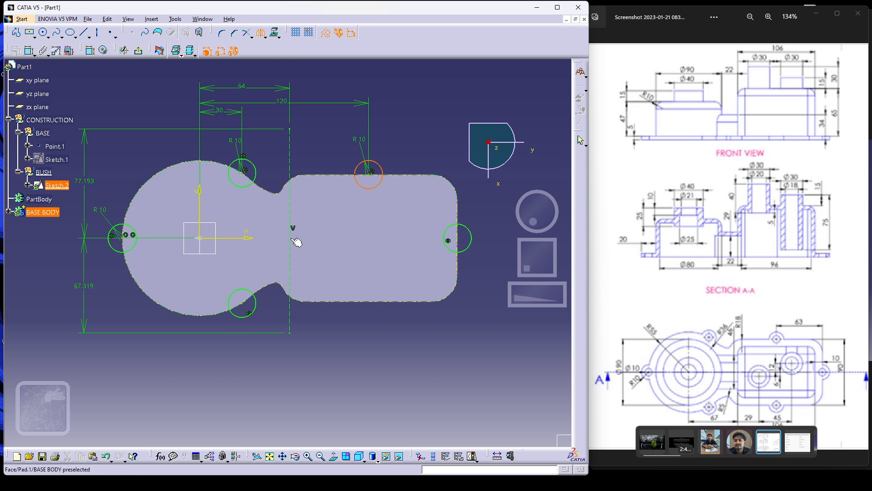
{"action": "left_click", "coordinate": [249, 238]}
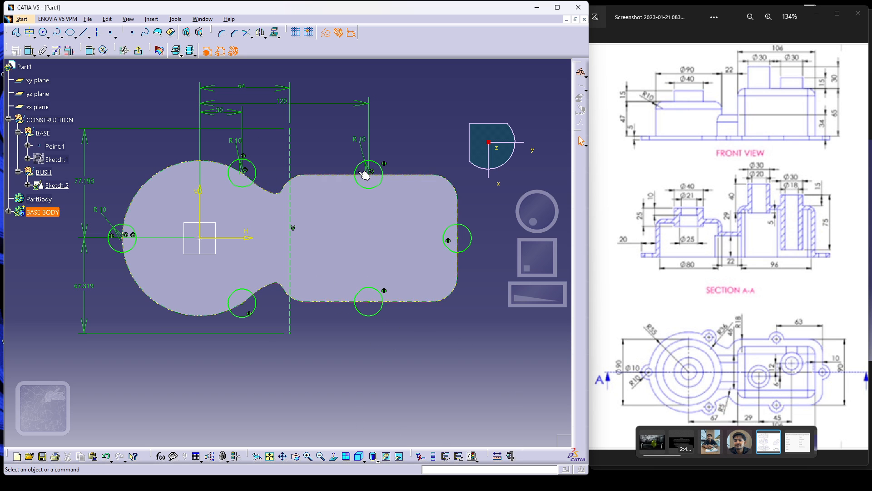
- Check the solving status of the bush circle sketch and exit the sketch
{"action": "left_click", "coordinate": [139, 51]}
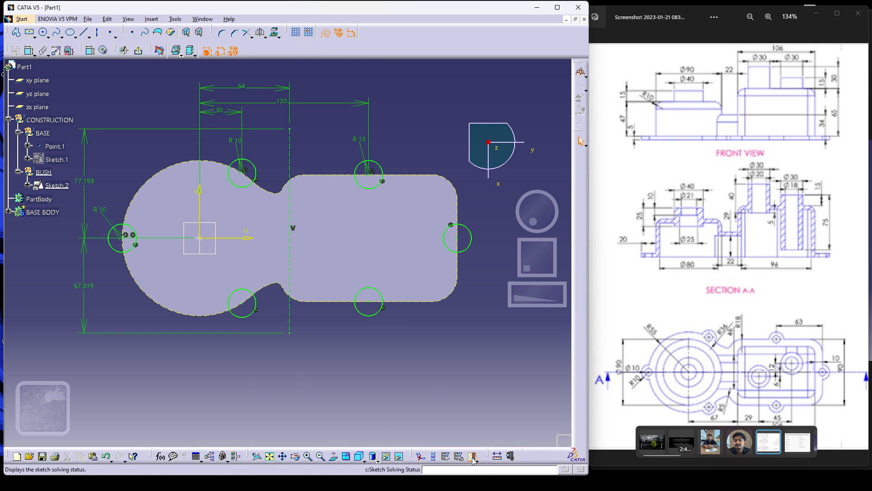
{"action": "left_click", "coordinate": [473, 456]}
{"action": "left_click", "coordinate": [445, 422]}
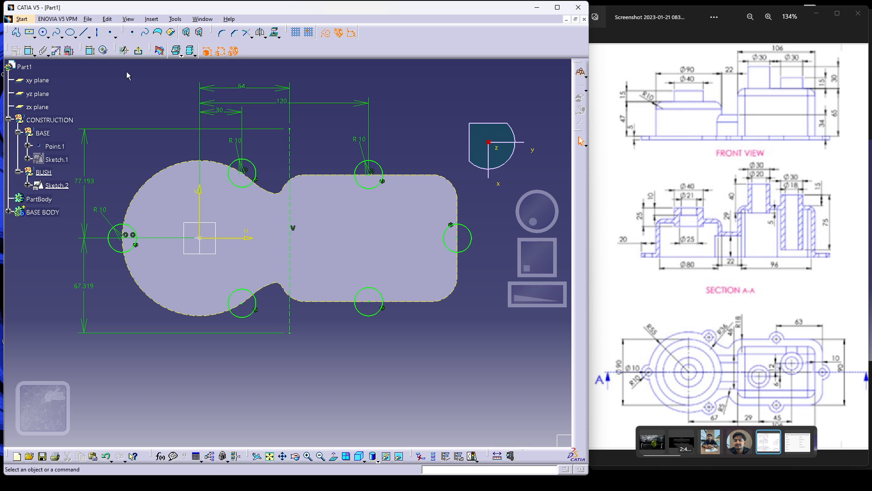
{"action": "left_click", "coordinate": [139, 51]}
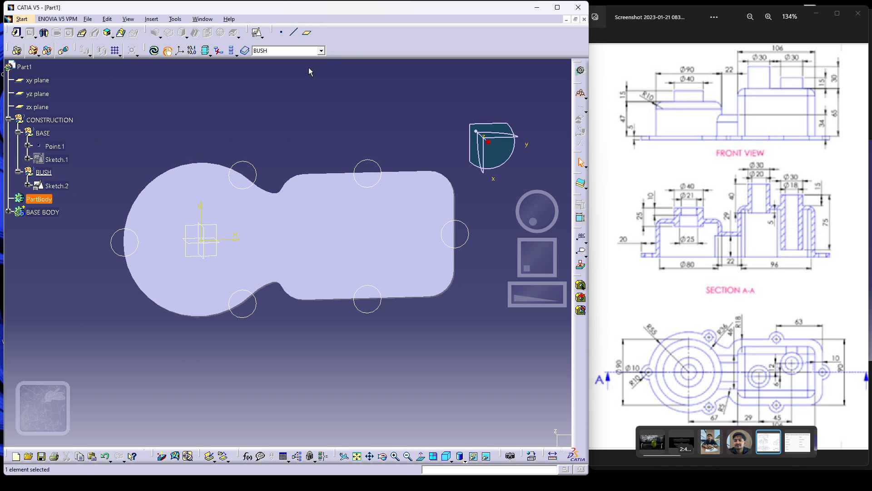
- Make PartBody the in-work object and insert a new body into the part
{"action": "left_click", "coordinate": [320, 51]}
{"action": "left_click", "coordinate": [307, 84]}
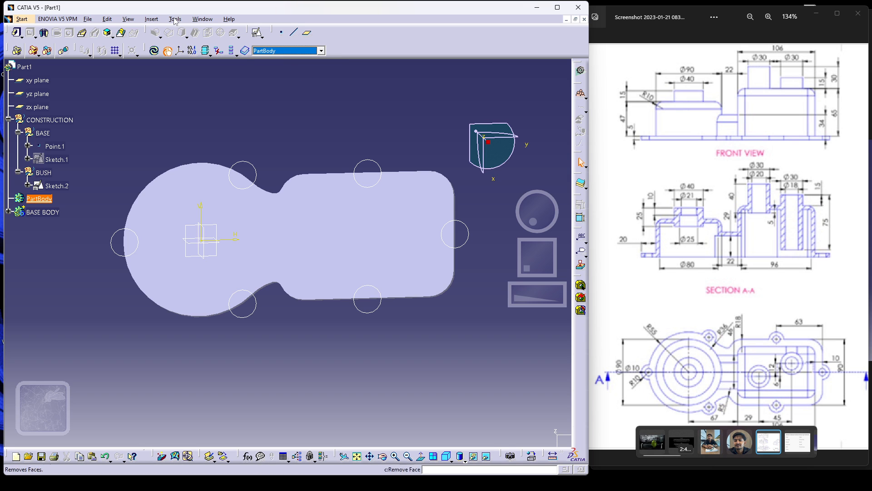
{"action": "left_click", "coordinate": [151, 19]}
{"action": "left_click", "coordinate": [157, 40]}
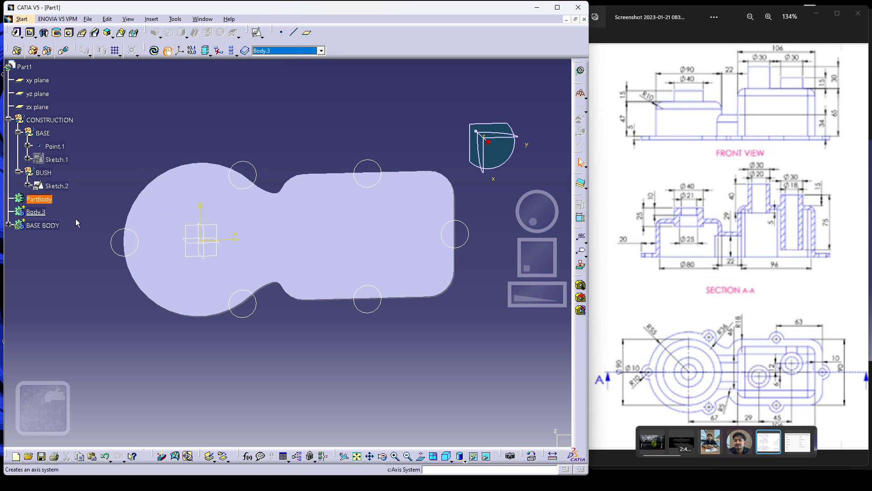
- Rename the newly inserted body as BUSH BODY
{"action": "left_click", "coordinate": [41, 211]}
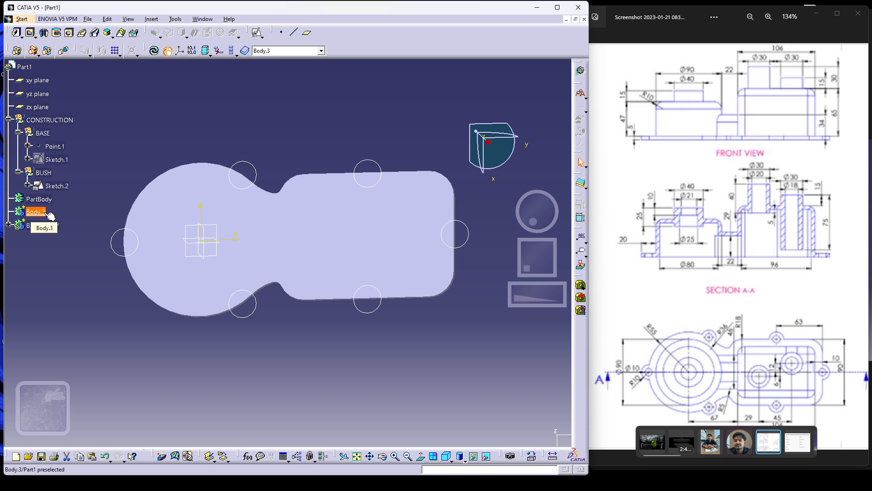
{"action": "key", "text": "alt+Return"}
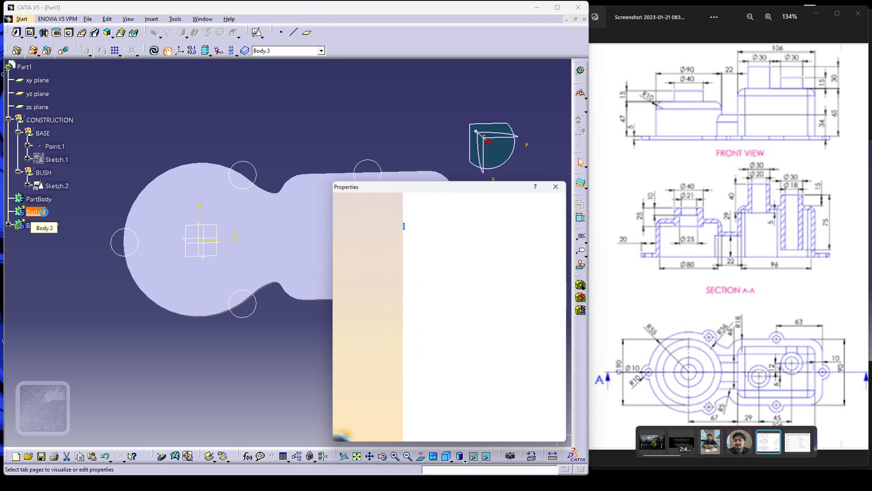
{"action": "type", "text": "BUSH BODY"}
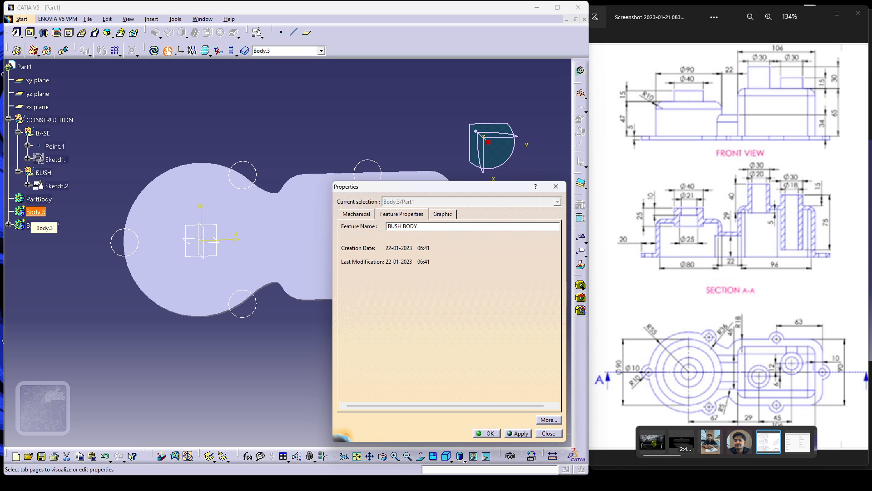
{"action": "key", "text": "Return"}
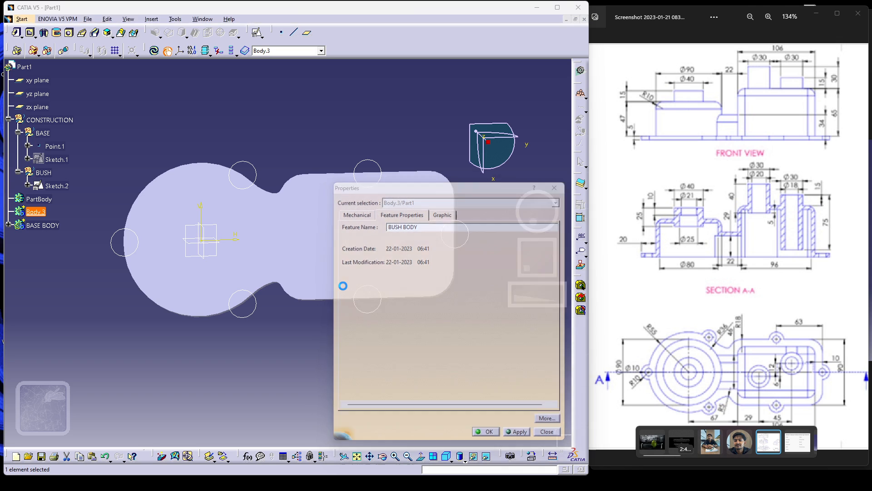
{"action": "left_click", "coordinate": [78, 362]}
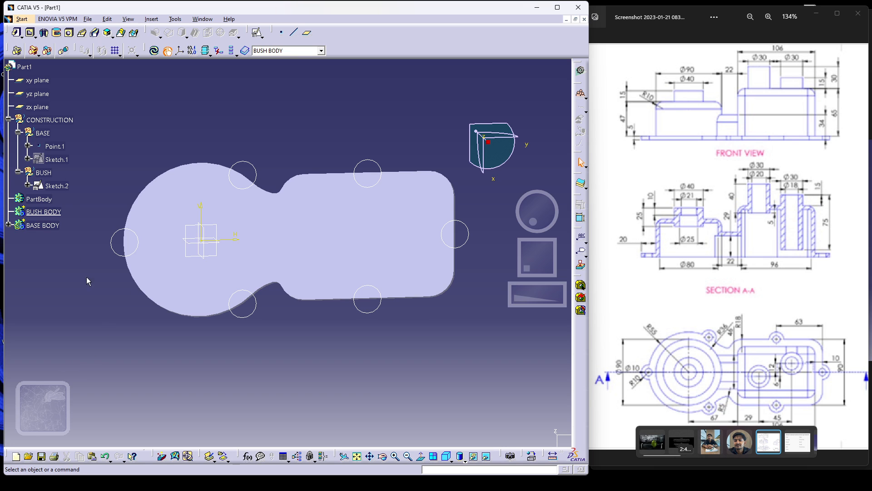
- Pad the bush circle sketch, Sketch.2, to a length of 5 mm in BUSH BODY
{"action": "left_click", "coordinate": [20, 36]}
{"action": "left_click", "coordinate": [14, 36]}
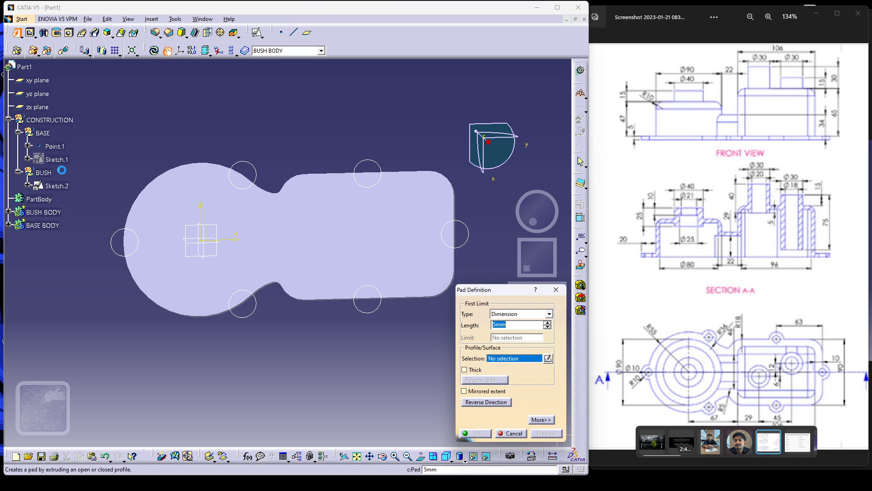
{"action": "left_click", "coordinate": [57, 186]}
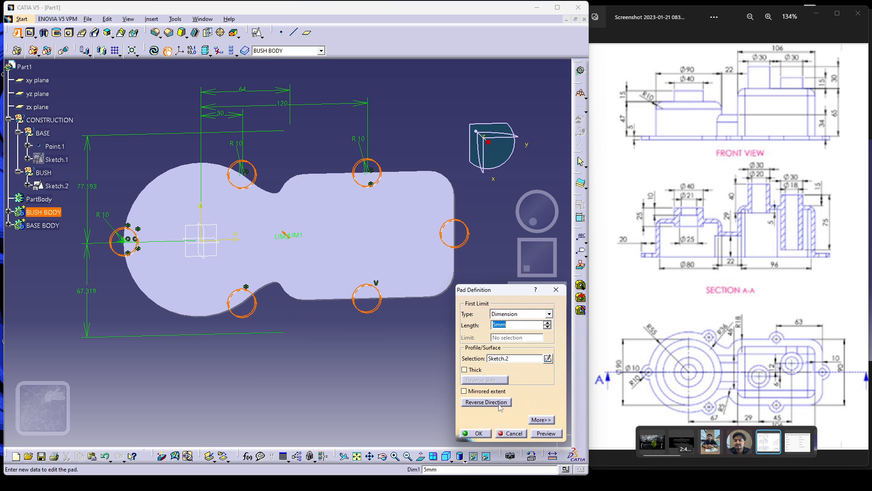
{"action": "left_click", "coordinate": [475, 433]}
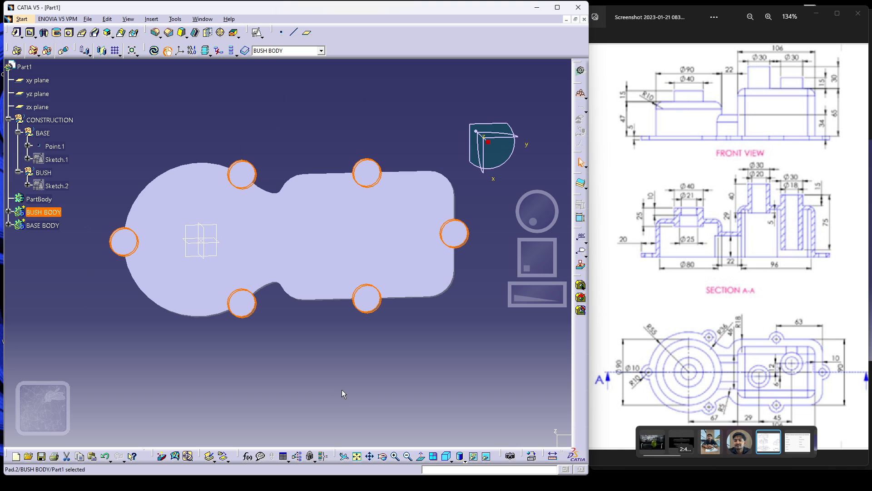
{"action": "left_click", "coordinate": [342, 391]}
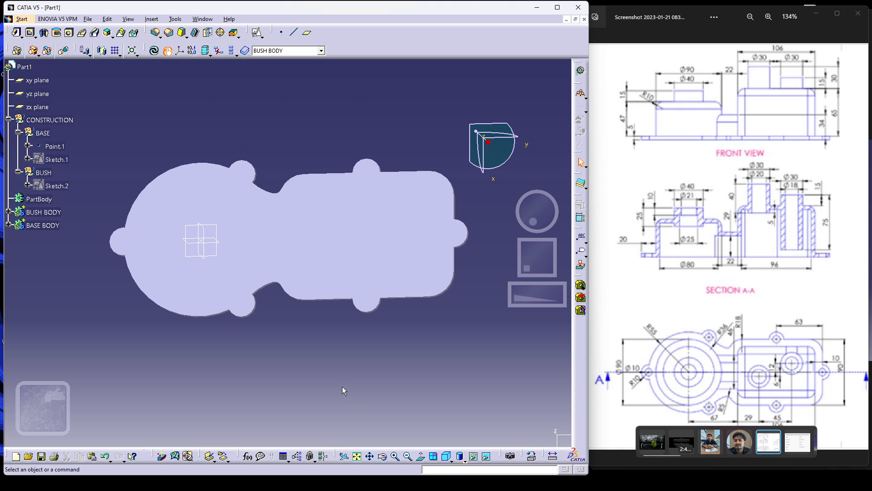
{"action": "right_click", "coordinate": [46, 226]}
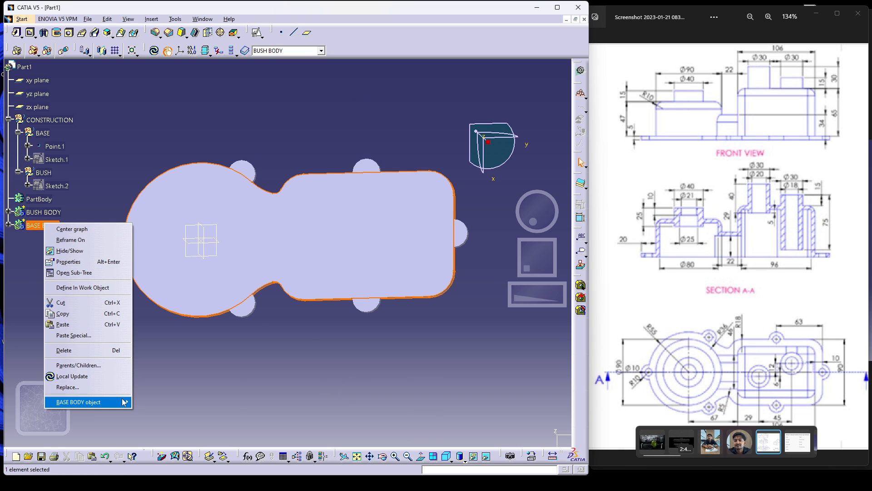
{"action": "mouse_move", "coordinate": [123, 402]}
{"action": "left_click", "coordinate": [157, 292]}
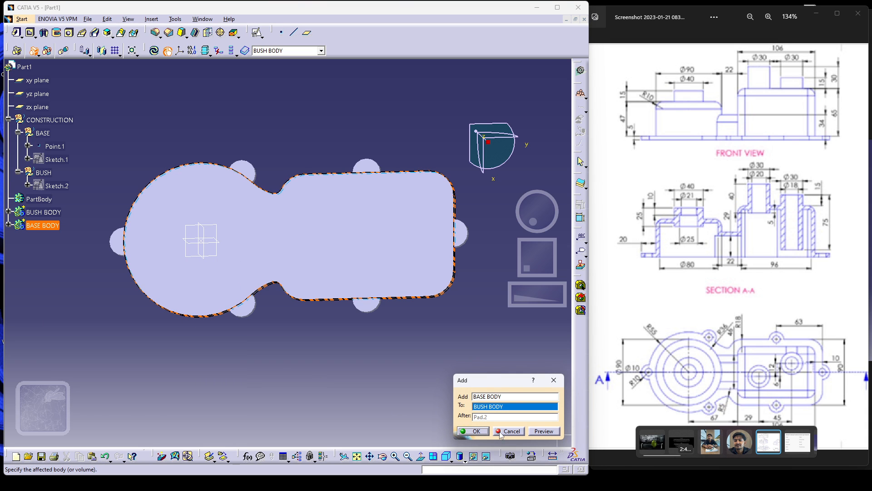
{"action": "left_click", "coordinate": [506, 431]}
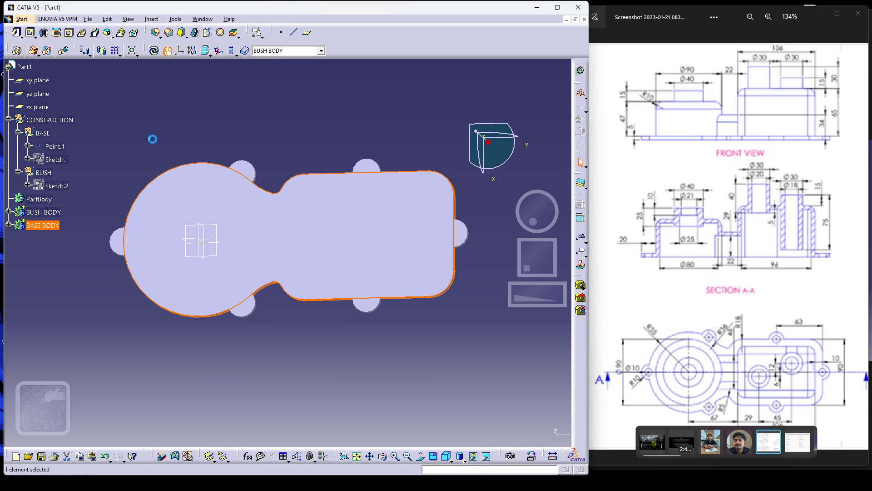
- Make PartBody the in-work object and add BASE BODY to it with the Add Boolean operation
{"action": "left_click", "coordinate": [286, 51]}
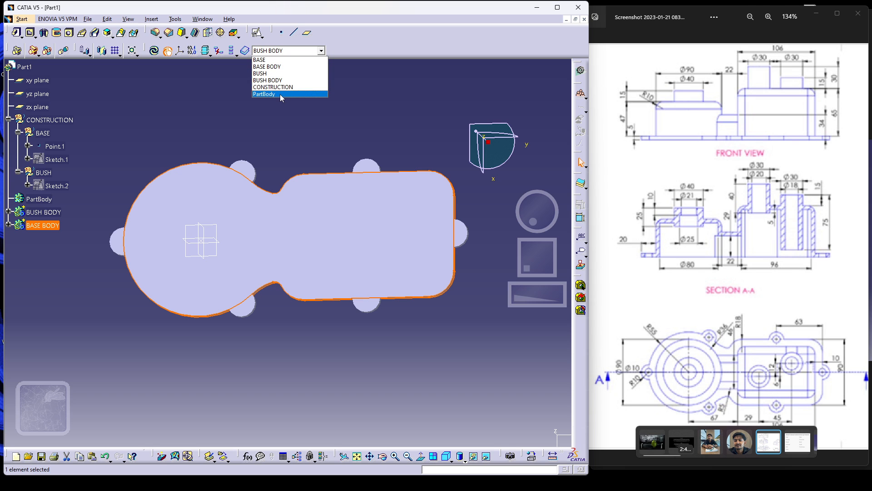
{"action": "left_click", "coordinate": [281, 94]}
{"action": "left_click", "coordinate": [45, 225]}
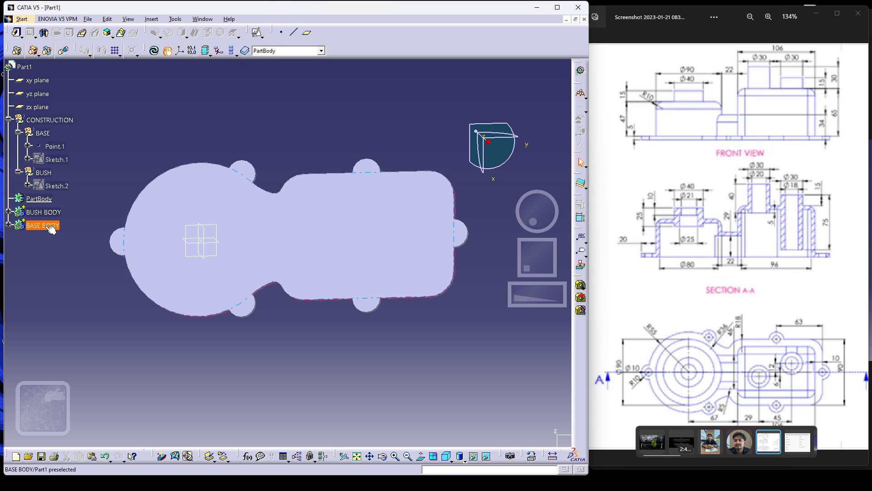
{"action": "right_click", "coordinate": [45, 225]}
{"action": "mouse_move", "coordinate": [99, 408]}
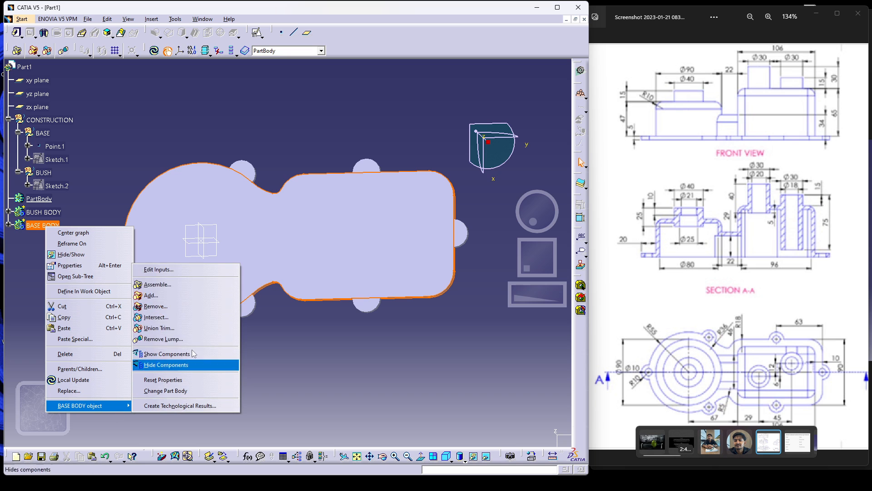
{"action": "left_click", "coordinate": [169, 295]}
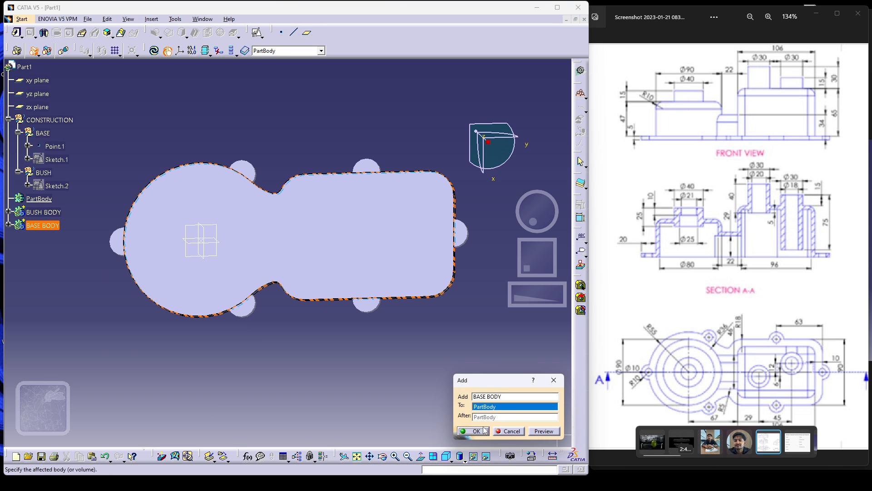
{"action": "left_click", "coordinate": [475, 430]}
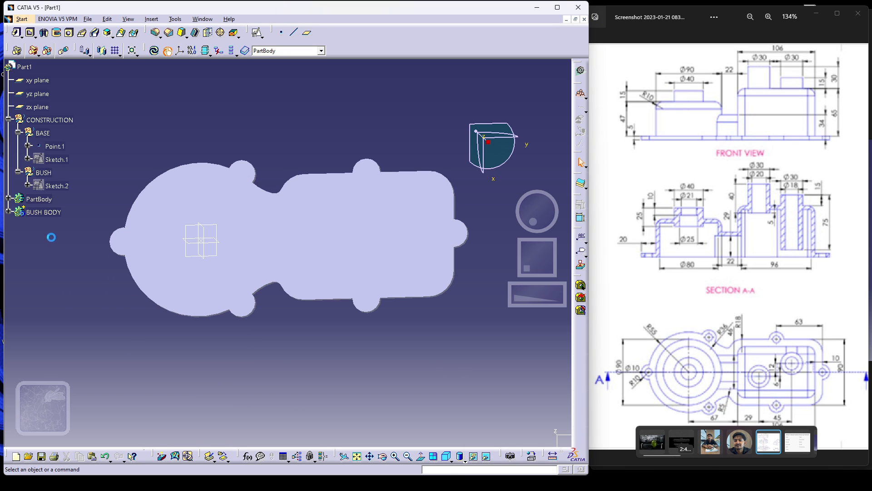
- Add BUSH BODY to PartBody with the Add Boolean operation
{"action": "left_click", "coordinate": [41, 213]}
{"action": "right_click", "coordinate": [41, 212]}
{"action": "mouse_move", "coordinate": [99, 389]}
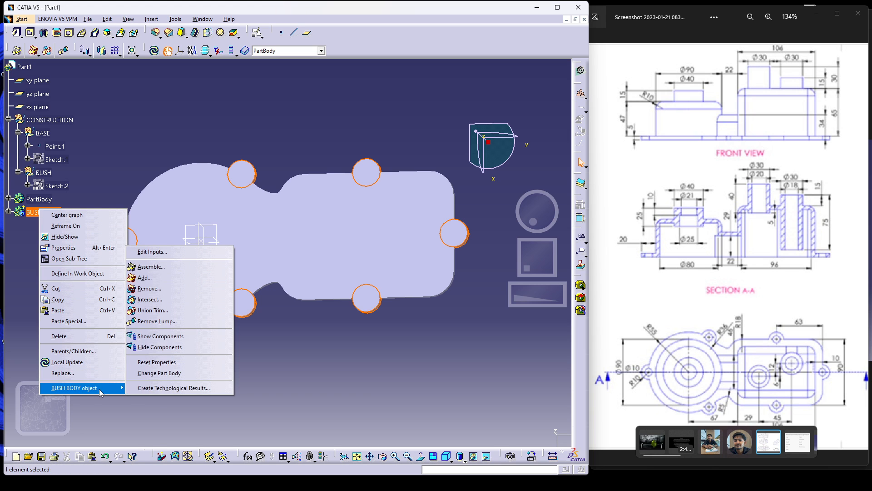
{"action": "left_click", "coordinate": [159, 280]}
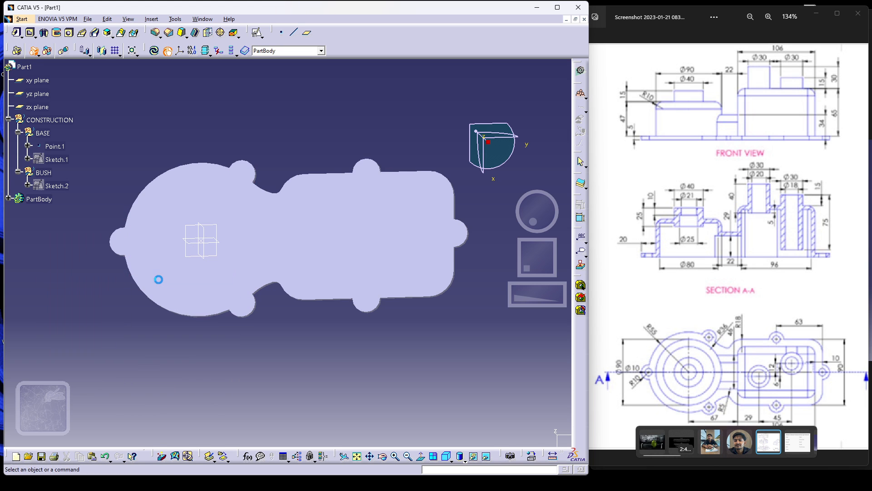
{"action": "left_click_drag", "start_coordinate": [136, 140], "coordinate": [353, 334]}
{"action": "left_click", "coordinate": [150, 318]}
{"action": "left_click", "coordinate": [253, 183]}
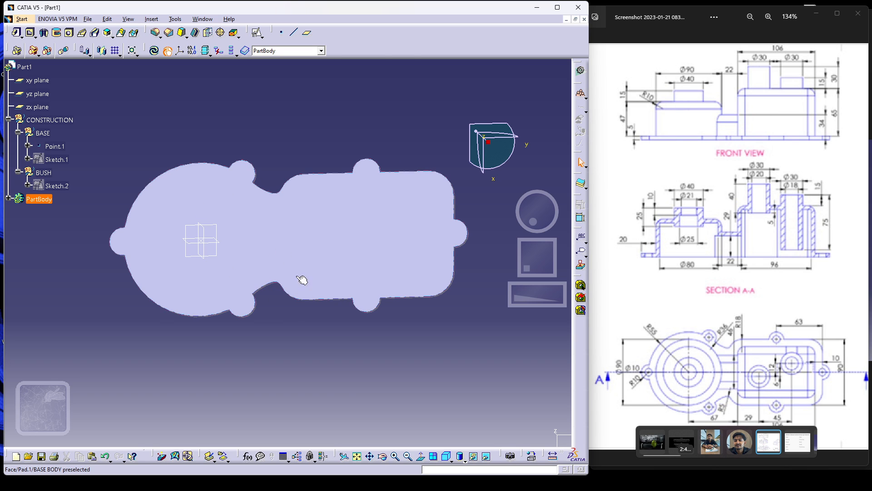
- Collapse the BUSH set and insert a geometrical set named CIRCULAR WALL under CONSTRUCTION
{"action": "left_click", "coordinate": [96, 197]}
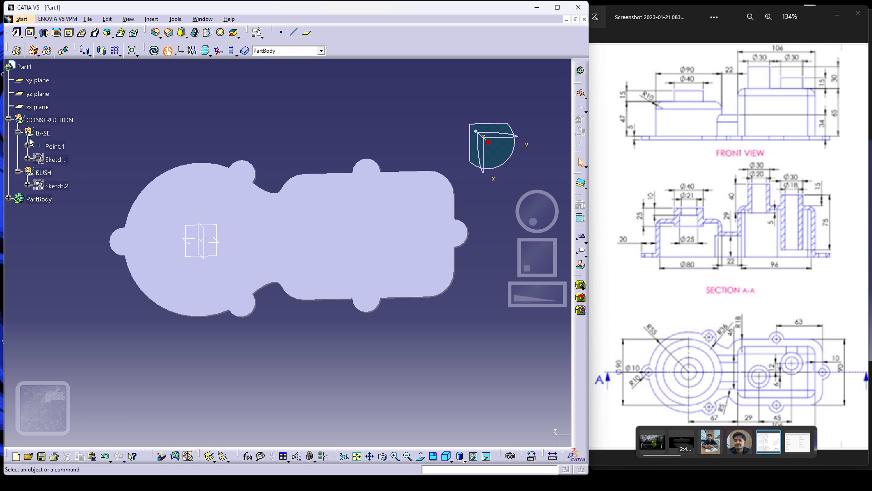
{"action": "left_click", "coordinate": [18, 172]}
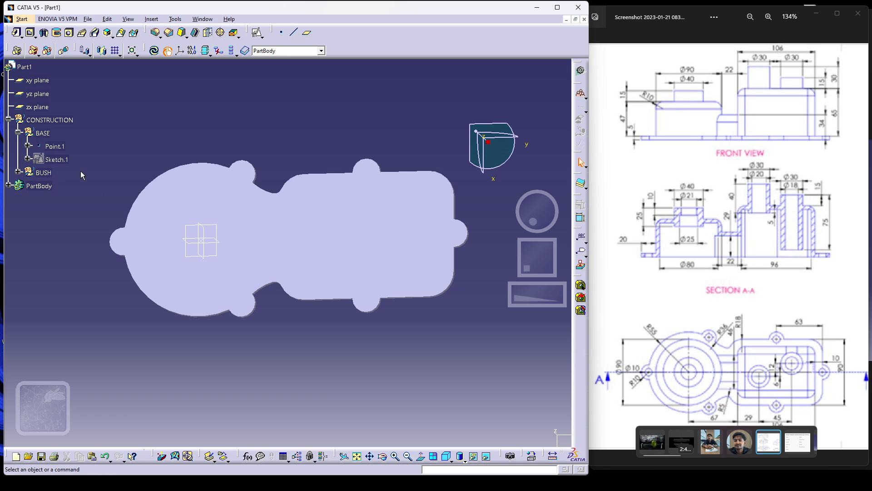
{"action": "left_click", "coordinate": [151, 19]}
{"action": "left_click", "coordinate": [174, 55]}
{"action": "left_click", "coordinate": [522, 391]}
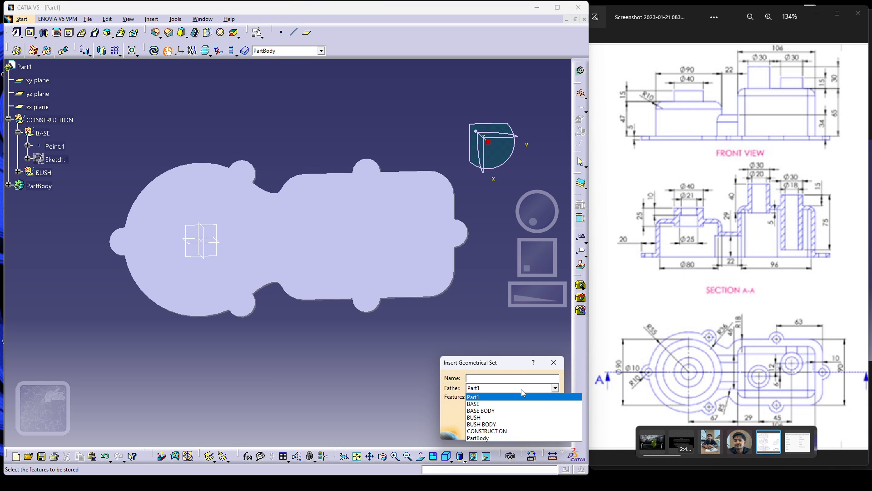
{"action": "left_click", "coordinate": [522, 426]}
{"action": "left_click", "coordinate": [509, 376]}
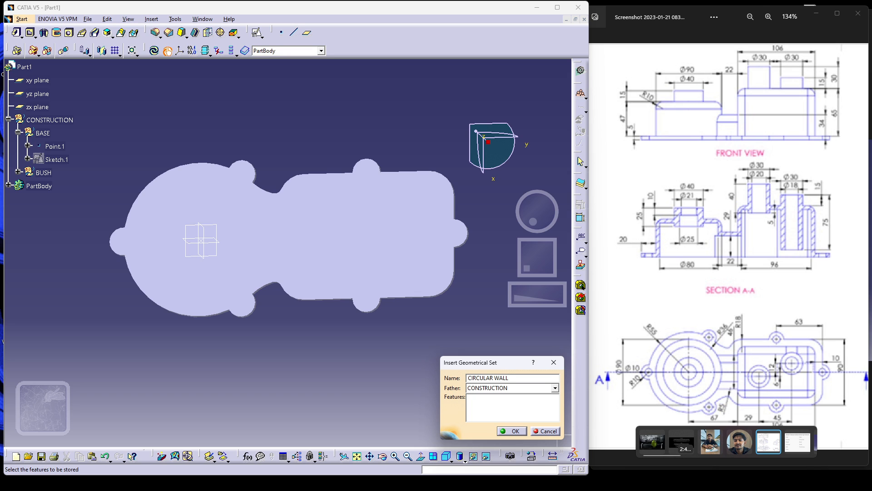
{"action": "left_click", "coordinate": [520, 431]}
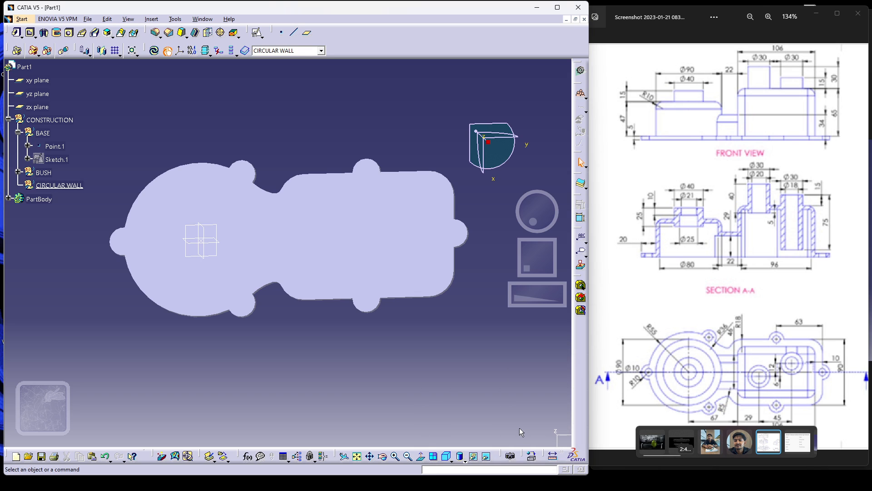
- Create a positioned sketch in CIRCULAR WALL on the xy plane, with its origin projected from Point.1, axes swapped and V reversed
{"action": "left_click", "coordinate": [59, 185]}
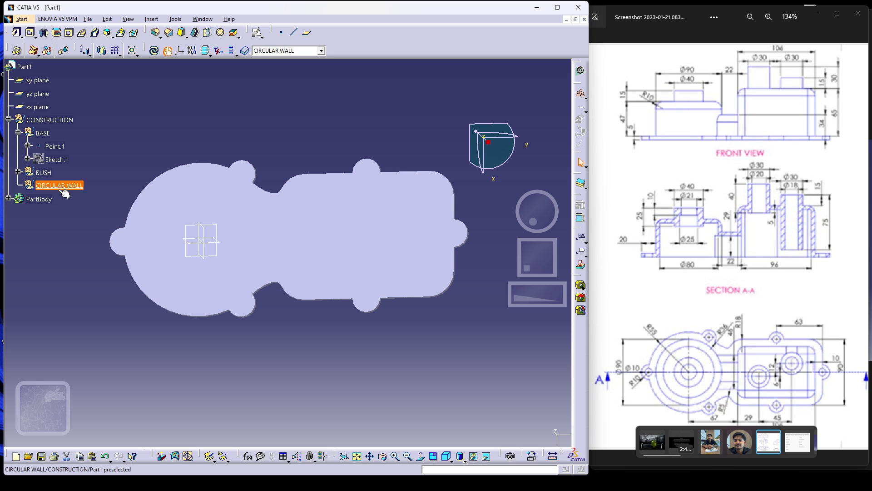
{"action": "left_click", "coordinate": [257, 33]}
{"action": "left_click", "coordinate": [217, 256]}
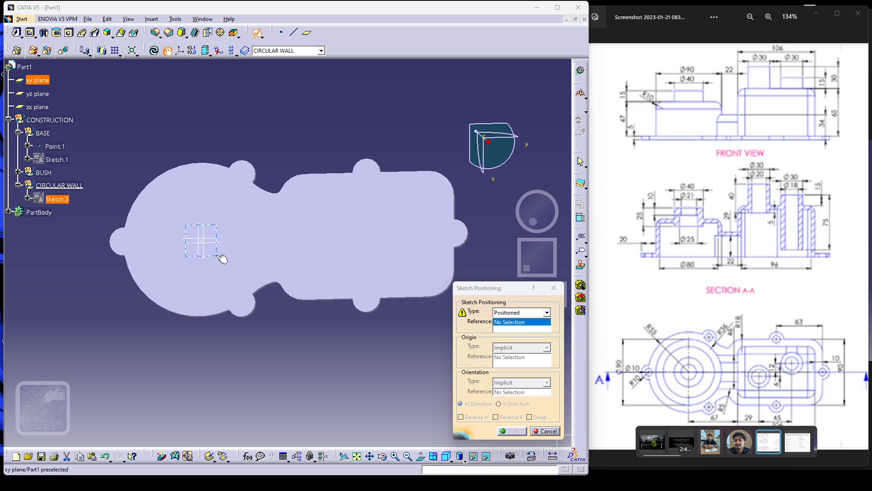
{"action": "left_click", "coordinate": [510, 348]}
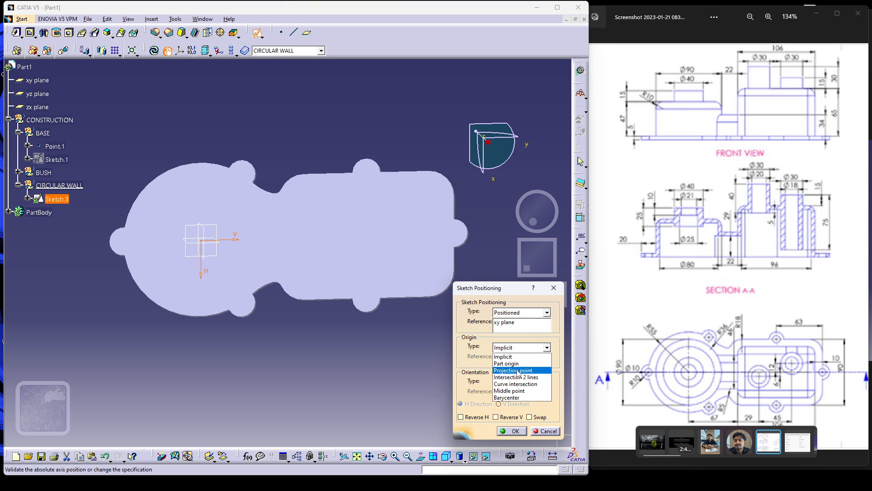
{"action": "left_click", "coordinate": [515, 367]}
{"action": "left_click", "coordinate": [55, 146]}
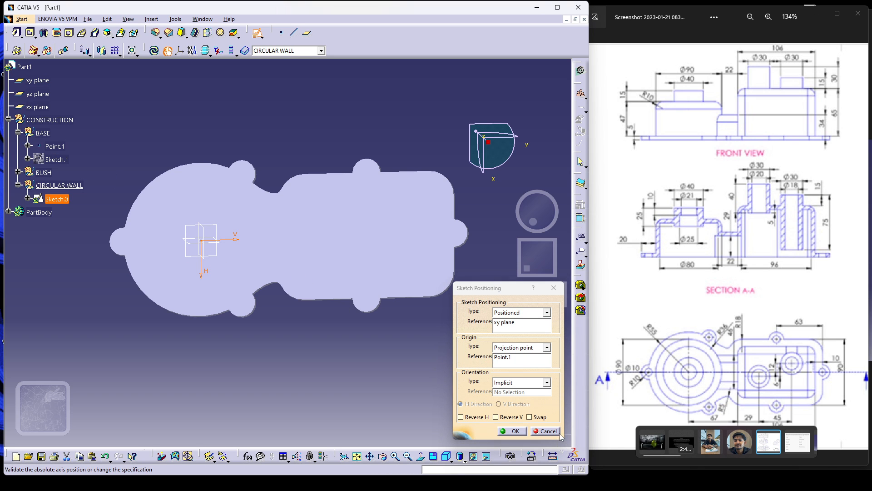
{"action": "left_click", "coordinate": [530, 417]}
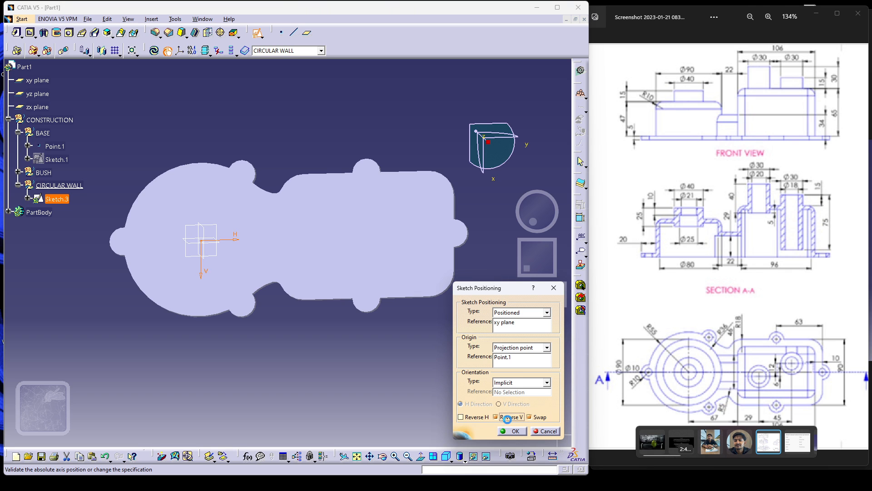
{"action": "left_click", "coordinate": [496, 417]}
{"action": "left_click", "coordinate": [513, 431]}
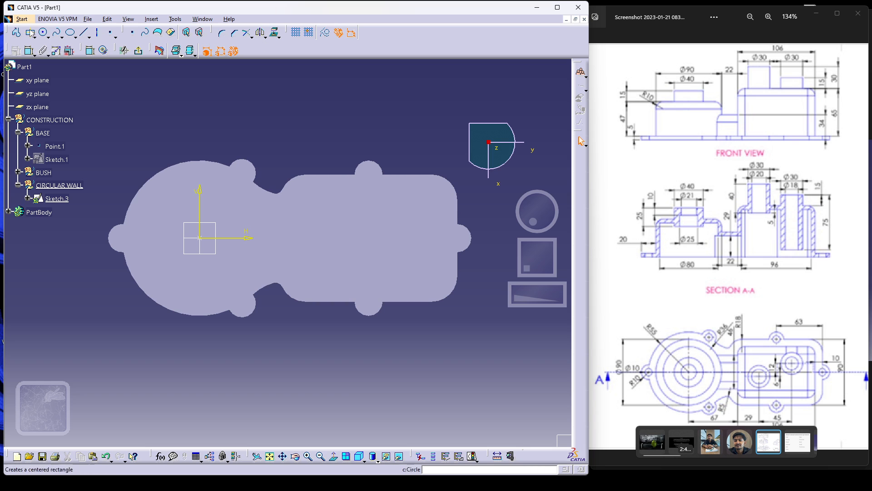
- Sketch a circle of about 41 mm radius centred on the sketch origin
{"action": "left_click", "coordinate": [40, 33]}
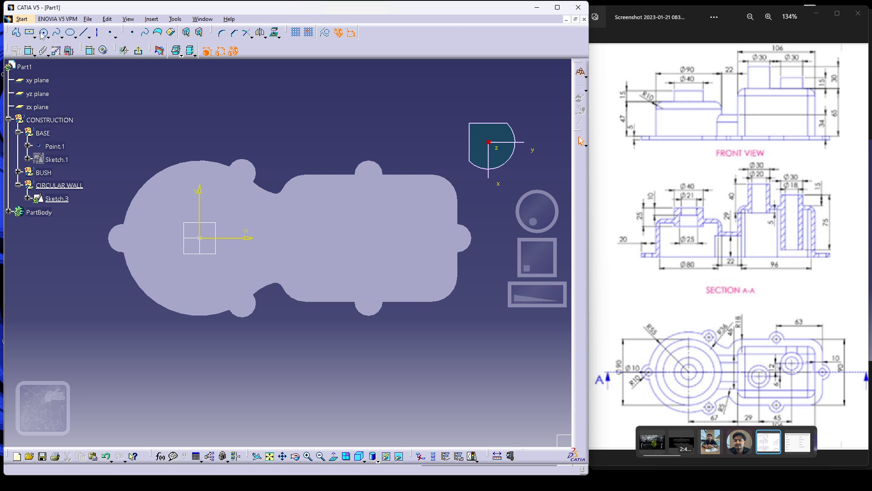
{"action": "left_click", "coordinate": [200, 238]}
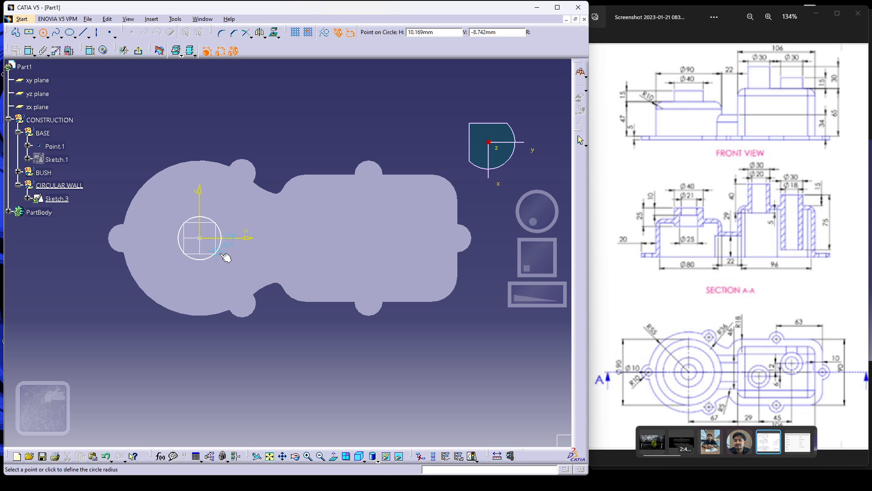
{"action": "left_click", "coordinate": [248, 270]}
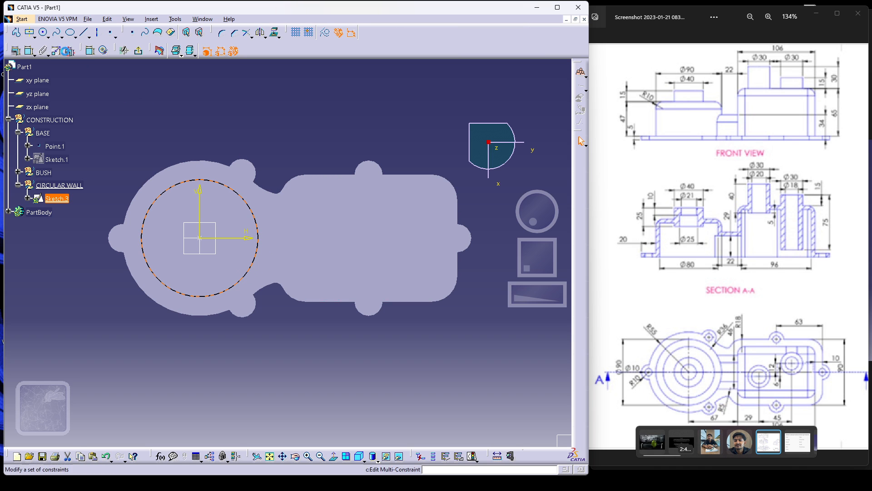
- Constrain the circle with a diameter dimension of 90 mm and exit the sketch
{"action": "left_click", "coordinate": [30, 51]}
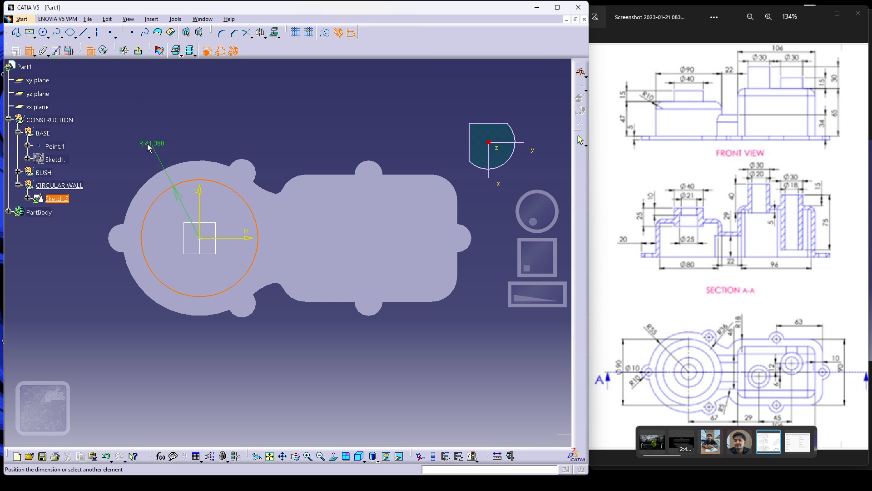
{"action": "left_click", "coordinate": [137, 142]}
{"action": "double_click", "coordinate": [136, 142]}
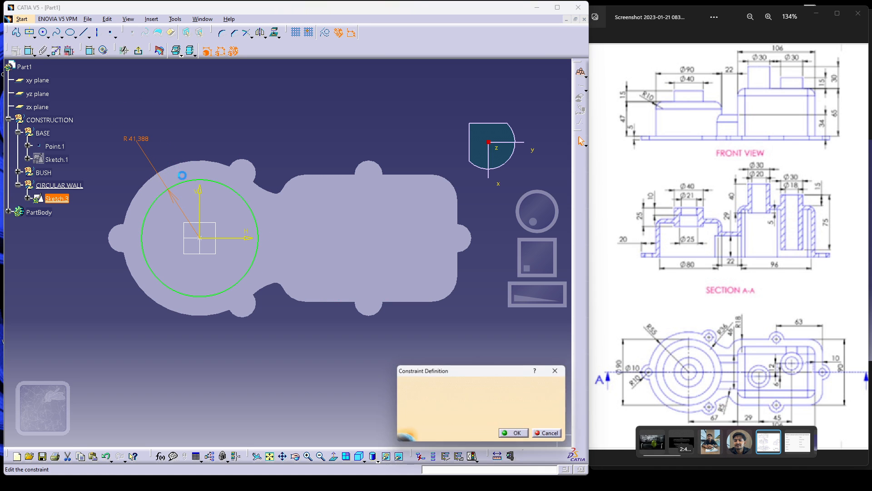
{"action": "left_click", "coordinate": [457, 409]}
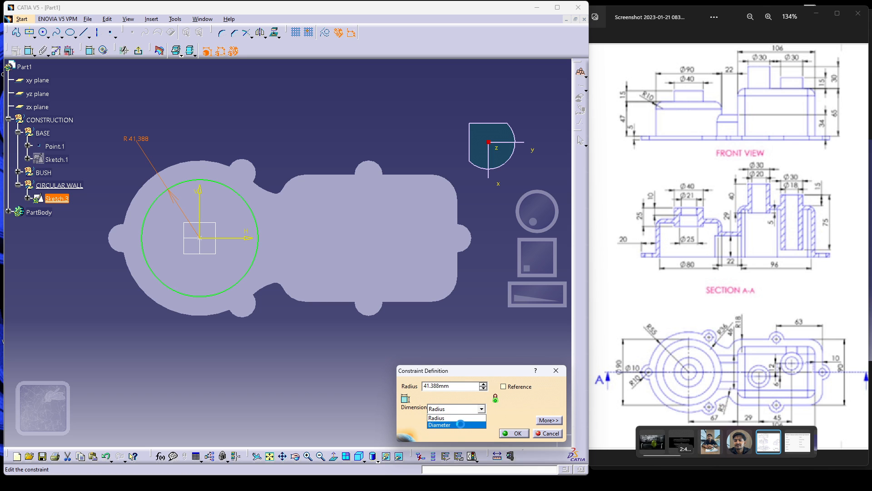
{"action": "left_click", "coordinate": [453, 424]}
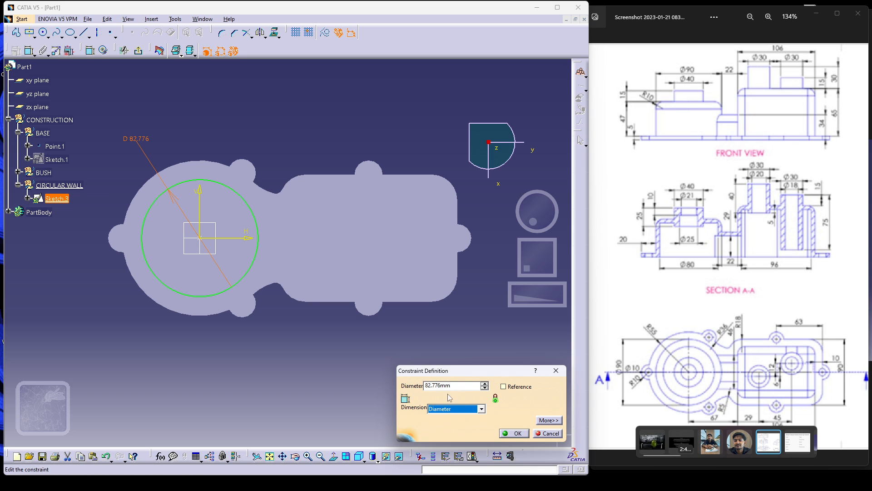
{"action": "double_click", "coordinate": [441, 385]}
{"action": "type", "text": "90"}
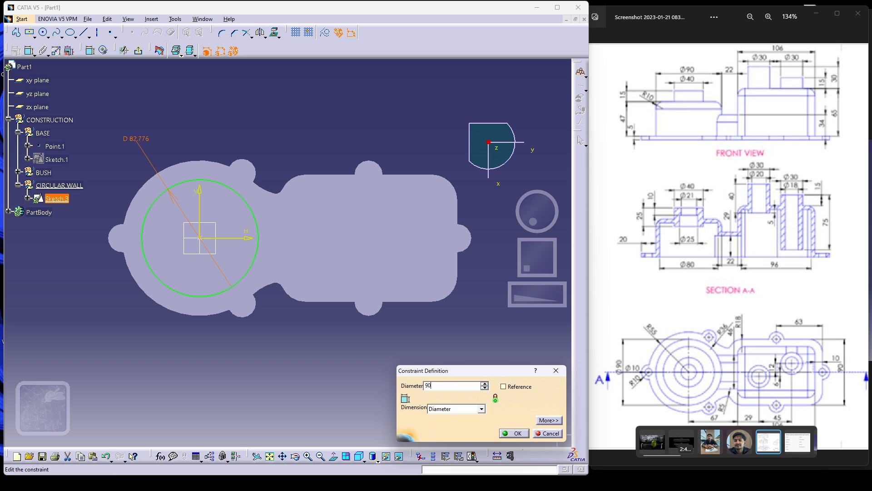
{"action": "key", "text": "Return"}
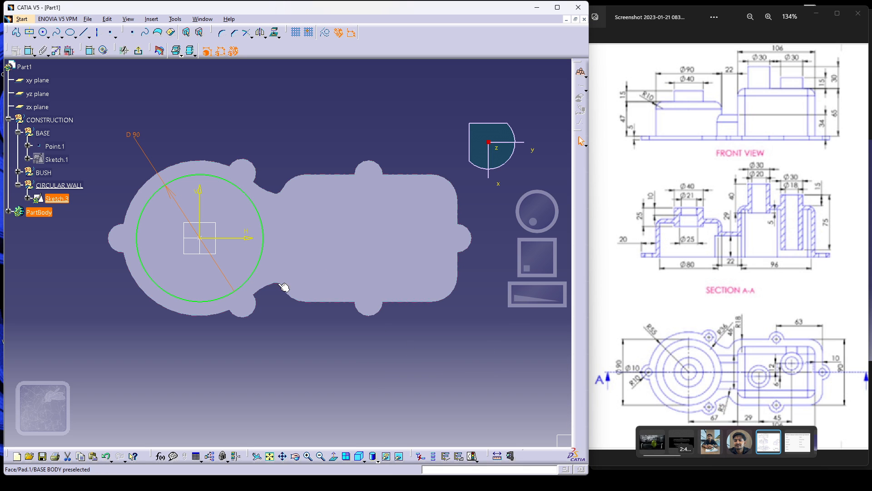
{"action": "left_click", "coordinate": [237, 285]}
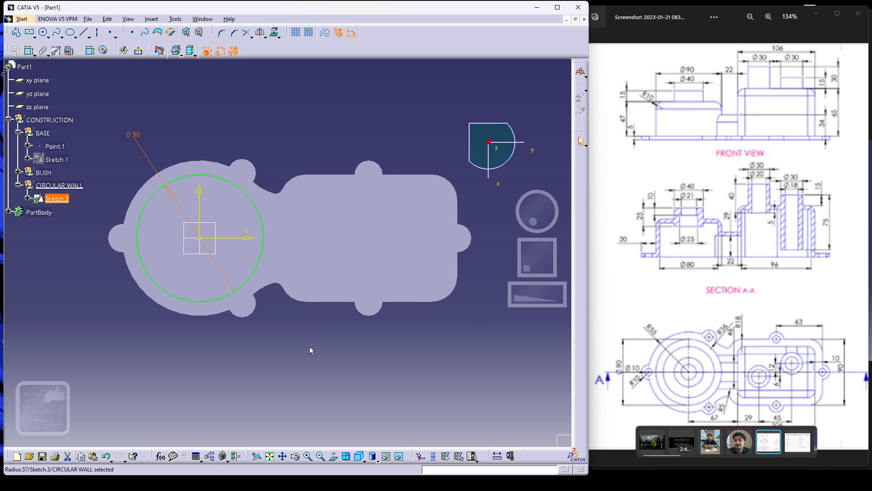
{"action": "middle_click_drag", "start_coordinate": [310, 347], "coordinate": [315, 364]}
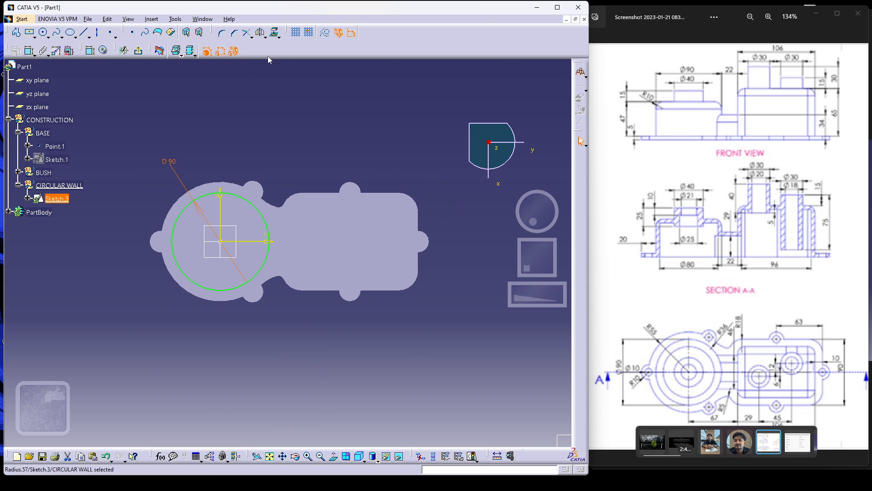
{"action": "left_click", "coordinate": [138, 50]}
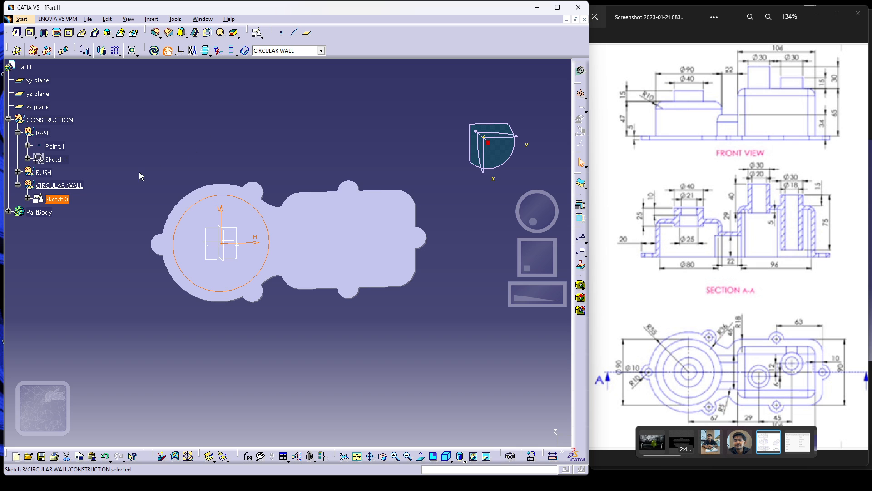
- Make PartBody the current work object and insert a new body after it
{"action": "left_click", "coordinate": [293, 50]}
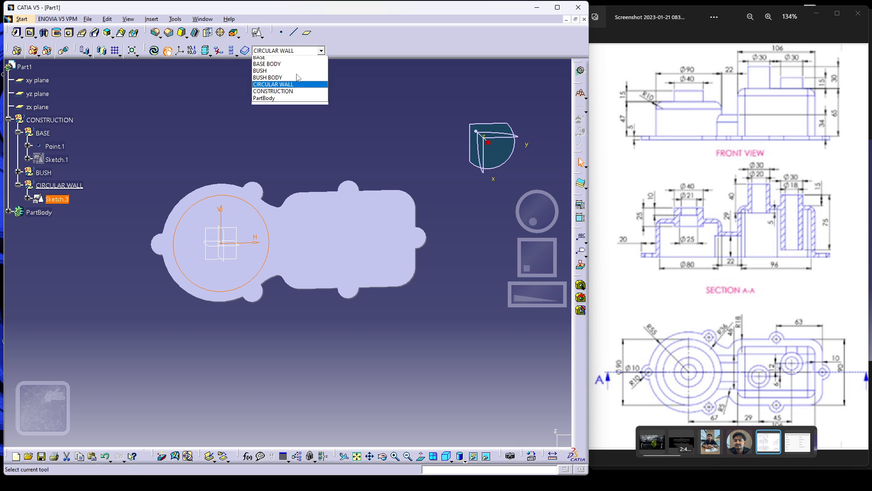
{"action": "left_click", "coordinate": [293, 104]}
{"action": "left_click", "coordinate": [151, 19]}
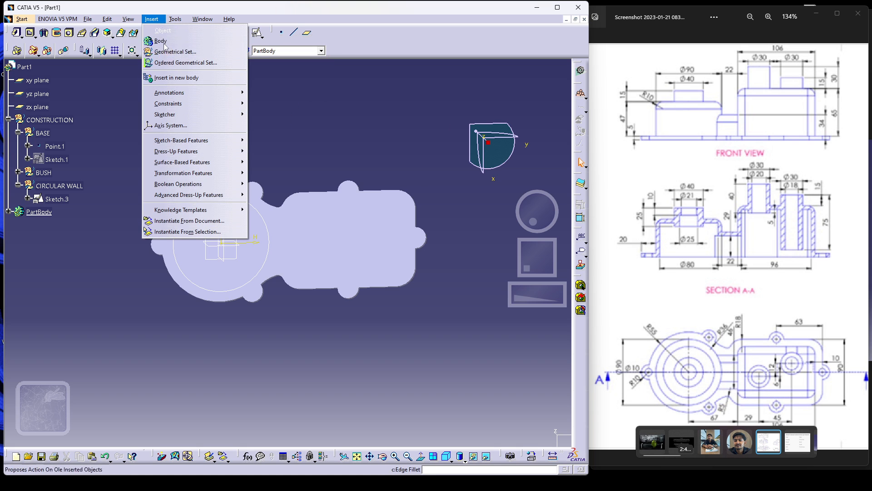
{"action": "left_click", "coordinate": [161, 41]}
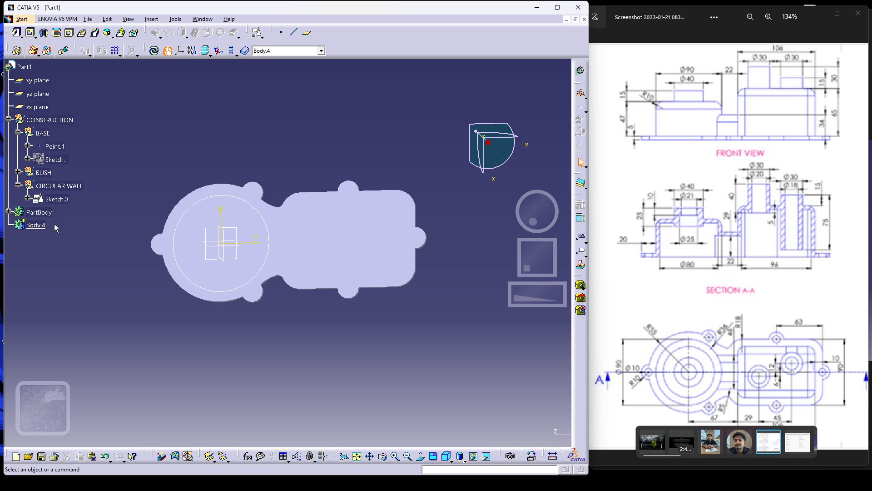
- Rename the new body as CIRCULAR WALL BODY
{"action": "left_click", "coordinate": [35, 225]}
{"action": "right_click", "coordinate": [36, 227]}
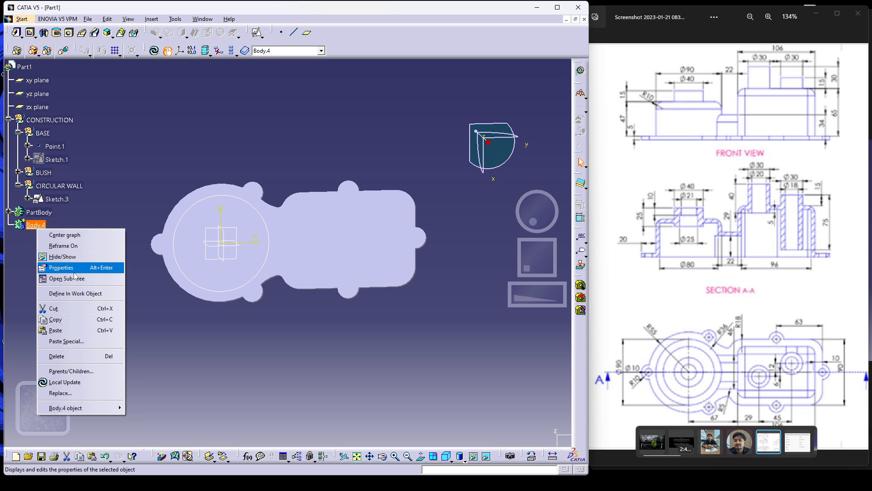
{"action": "left_click", "coordinate": [91, 267]}
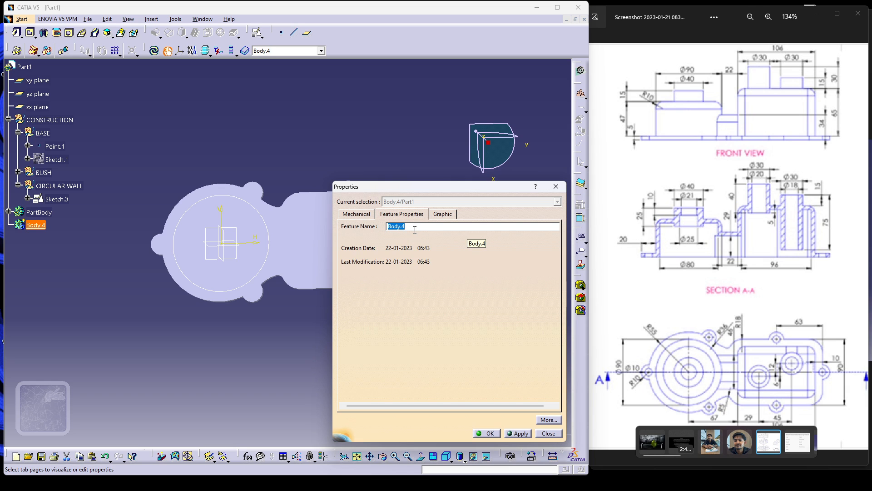
{"action": "type", "text": "CIRCULAR WALL BODY"}
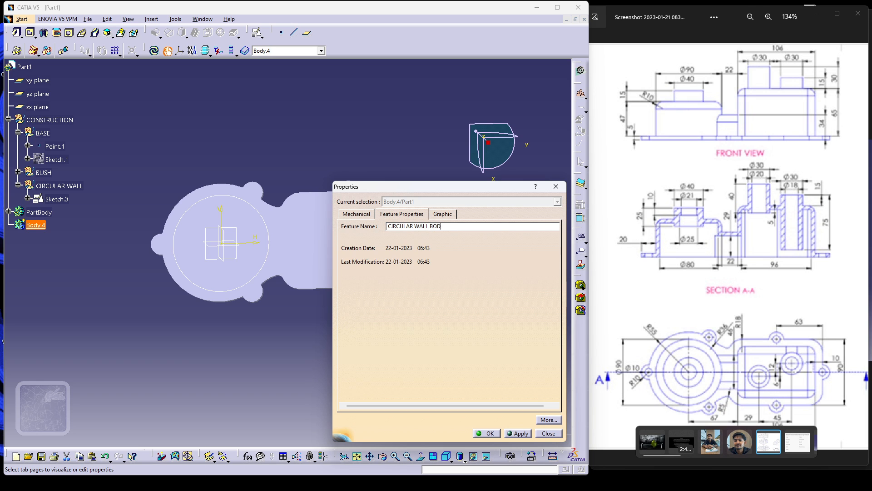
{"action": "left_click", "coordinate": [508, 434]}
{"action": "left_click", "coordinate": [487, 433]}
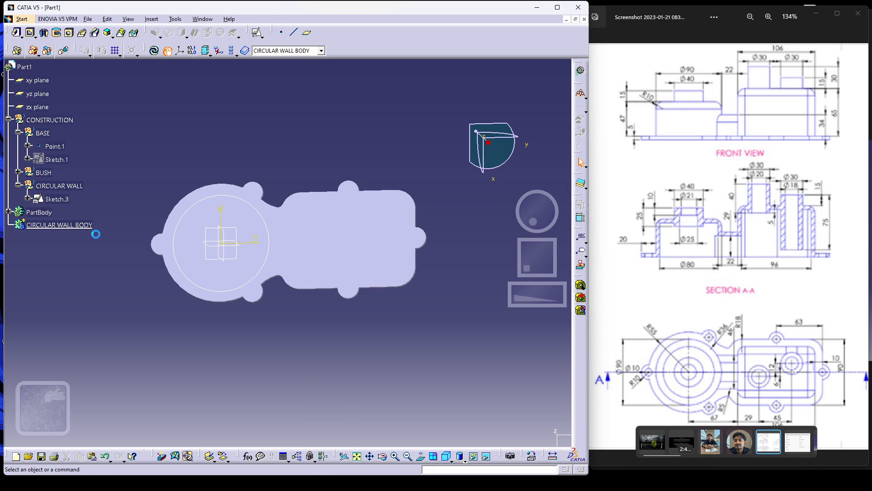
- Start a pad from the 90 mm circle sketch with a first limit length of 47+5 mm
{"action": "left_click", "coordinate": [17, 32]}
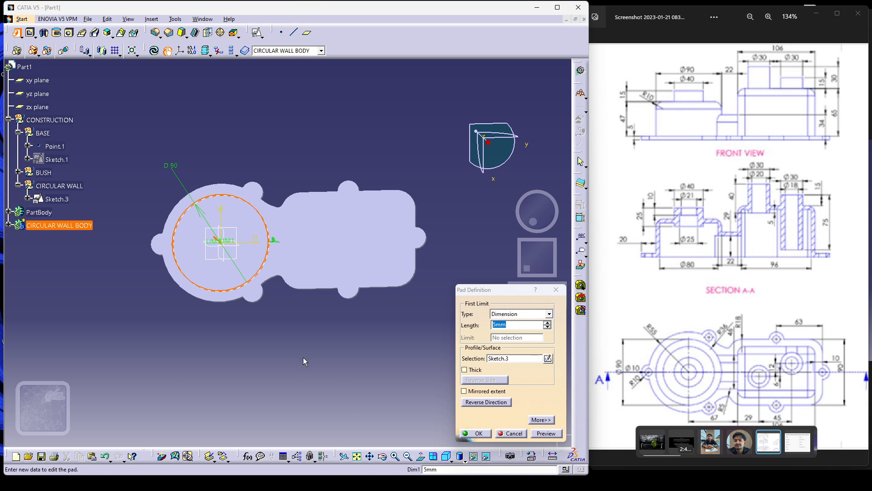
{"action": "middle_click_drag", "start_coordinate": [303, 357], "coordinate": [251, 332]}
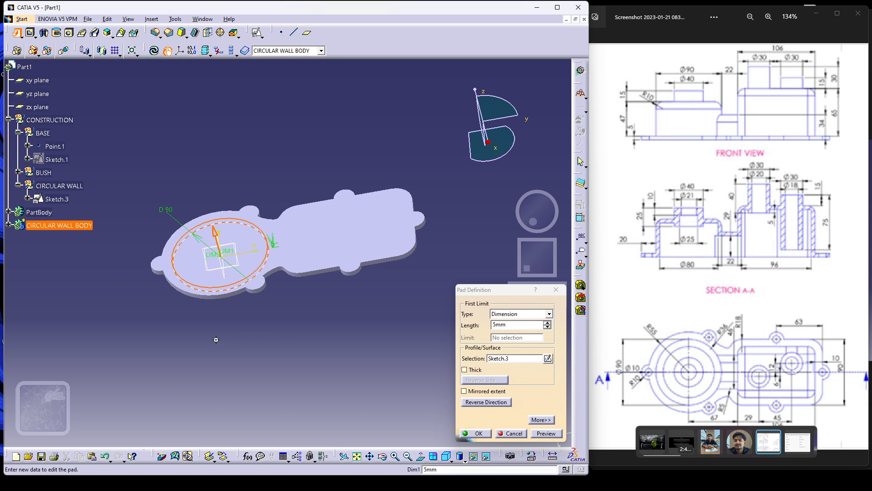
{"action": "middle_click_drag", "start_coordinate": [216, 339], "coordinate": [280, 273]}
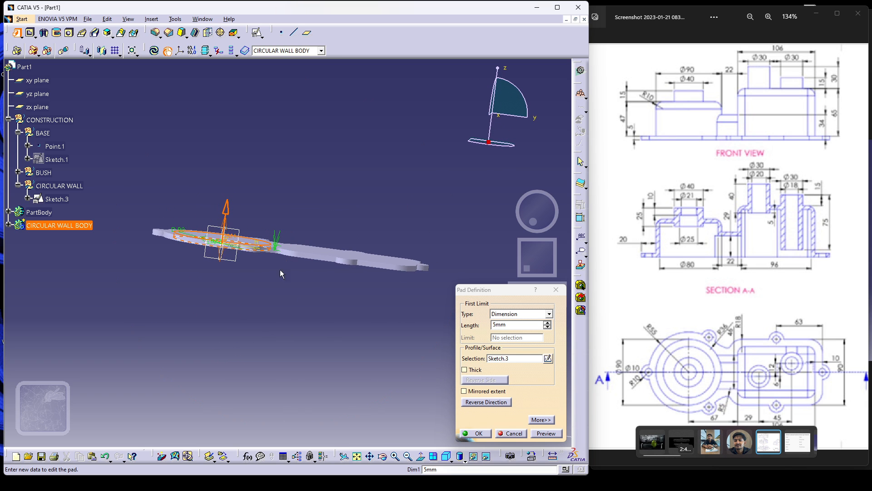
{"action": "double_click", "coordinate": [518, 324]}
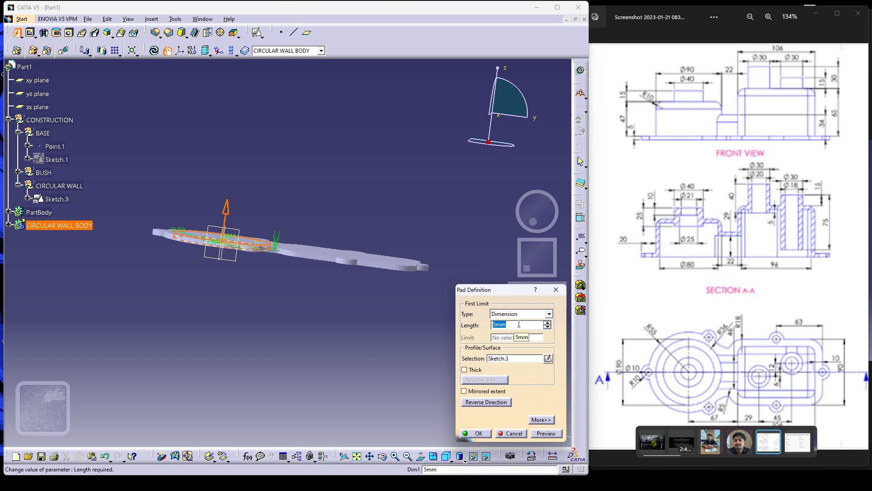
{"action": "type", "text": "47+5"}
- Set the circular wall pad's second limit length to 10 mm and create the pad
{"action": "left_click", "coordinate": [542, 419]}
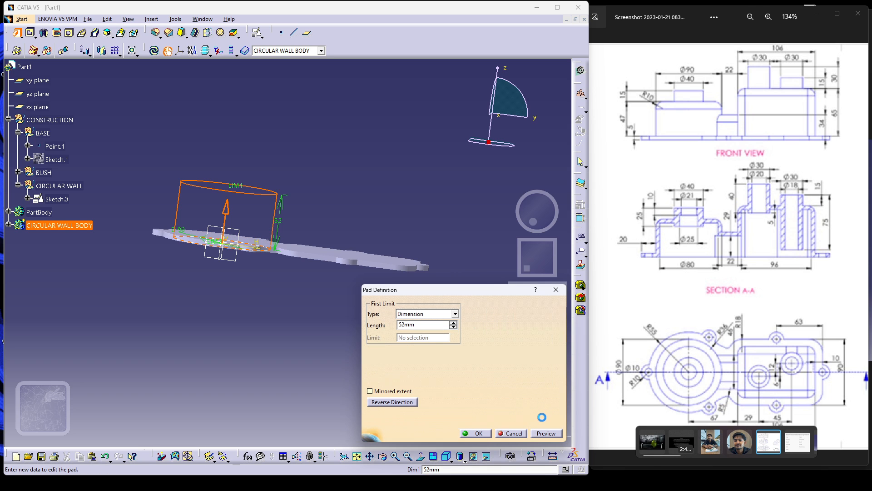
{"action": "double_click", "coordinate": [512, 324]}
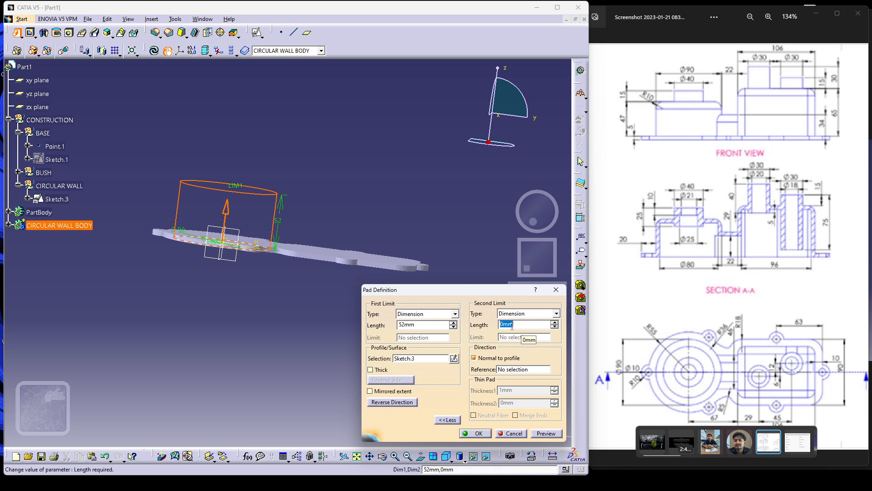
{"action": "left_click", "coordinate": [552, 435]}
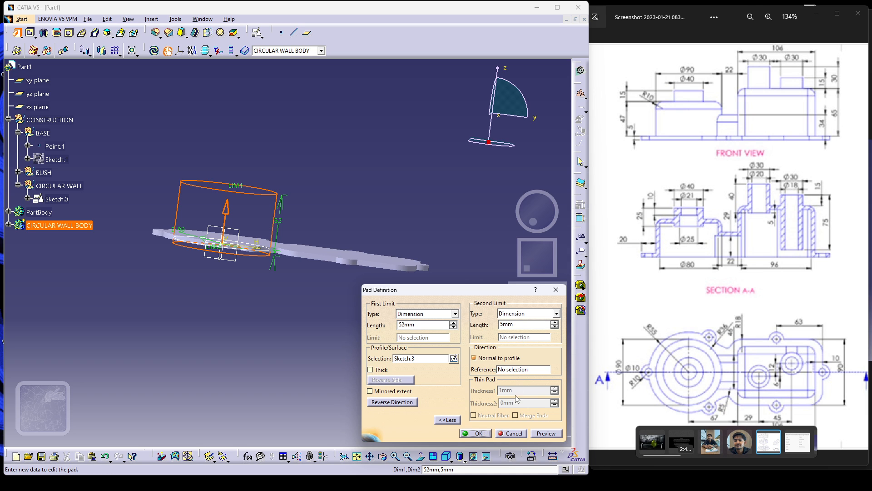
{"action": "type", "text": "1"}
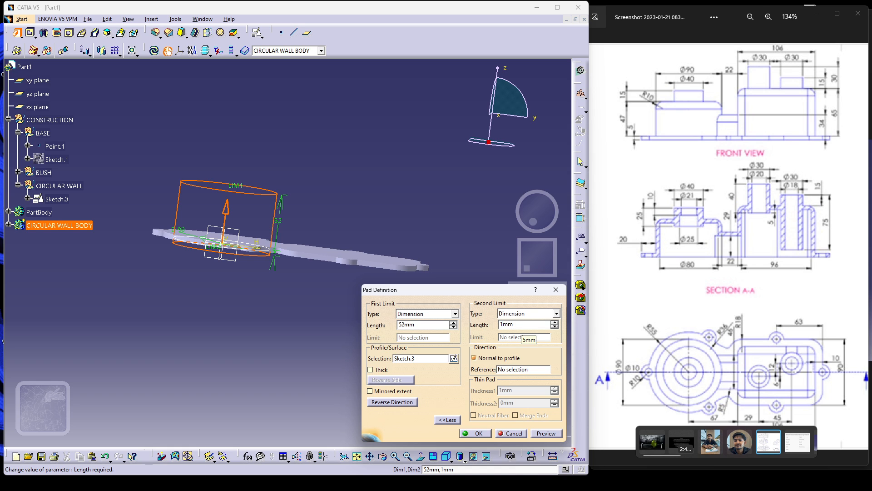
{"action": "type", "text": "0"}
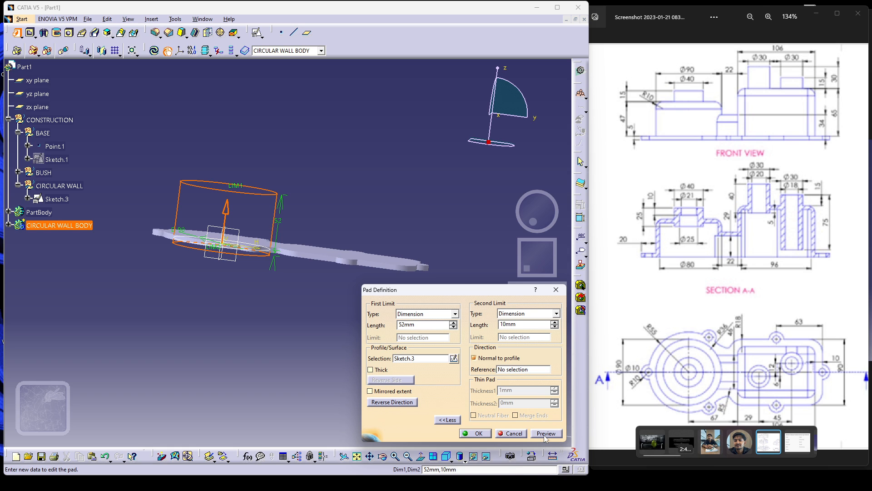
{"action": "left_click", "coordinate": [544, 434]}
{"action": "left_click", "coordinate": [481, 434]}
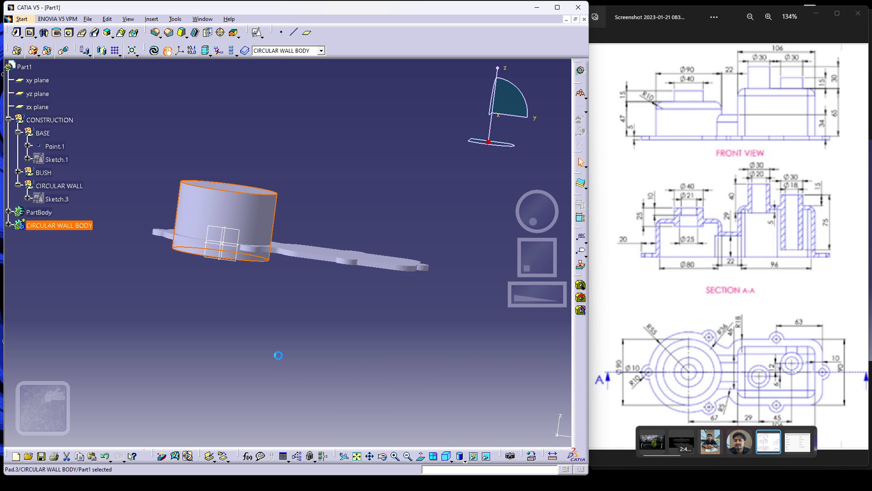
{"action": "middle_click_drag", "start_coordinate": [279, 317], "coordinate": [321, 376]}
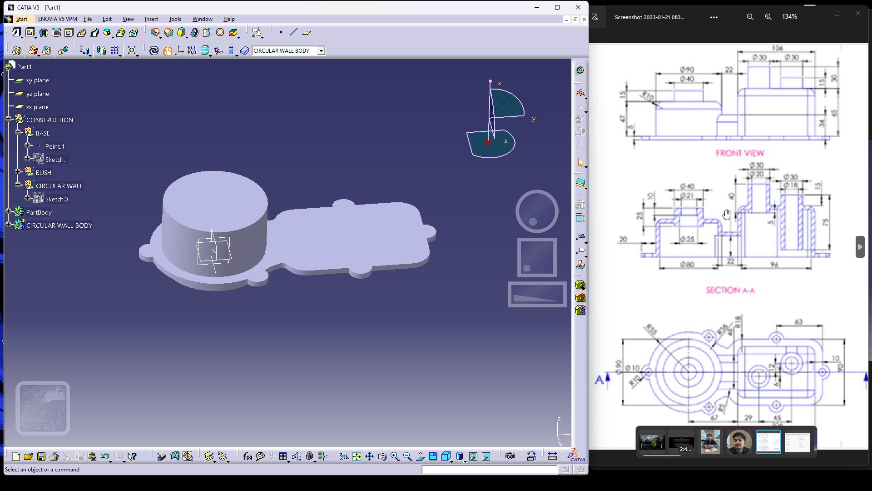
- Make CONSTRUCTION the current work object and insert a geometrical set named RECTANGULAR WALL inside it
{"action": "left_click", "coordinate": [151, 19]}
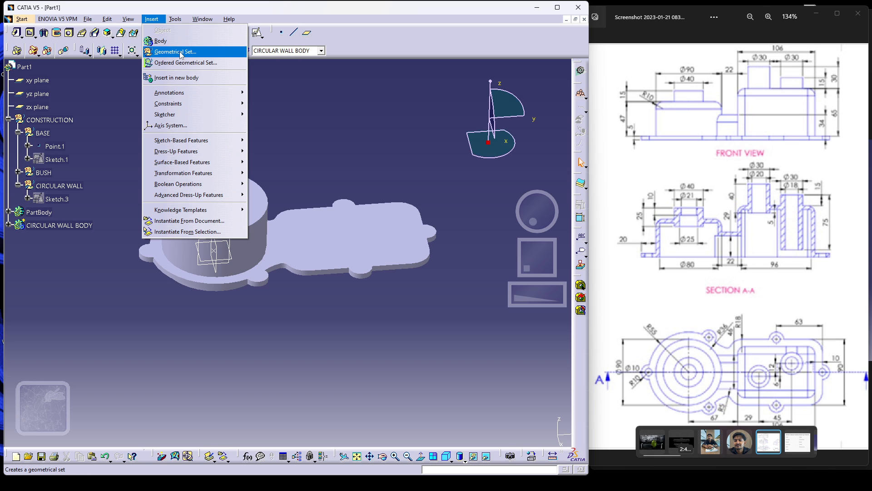
{"action": "left_click", "coordinate": [277, 75]}
{"action": "left_click", "coordinate": [286, 50]}
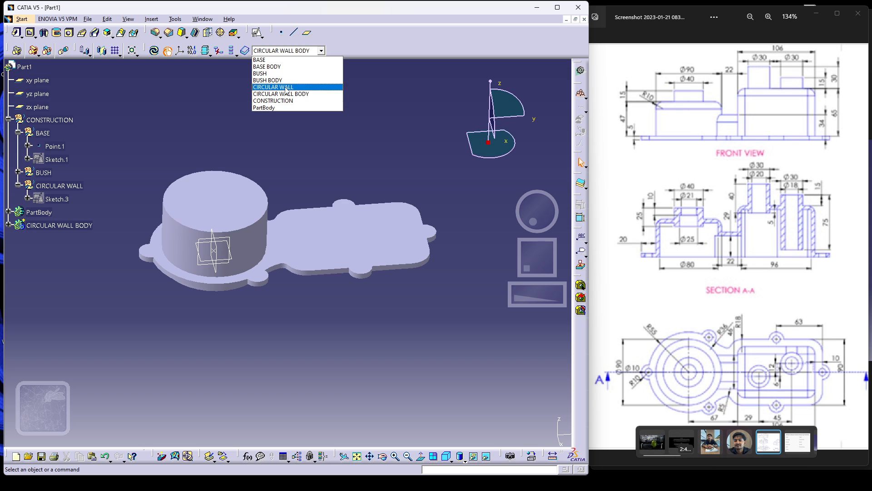
{"action": "left_click", "coordinate": [291, 101]}
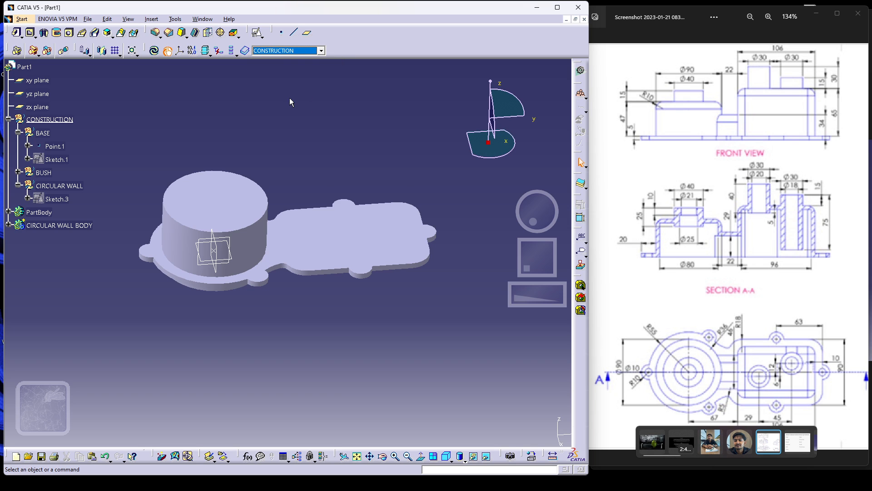
{"action": "left_click", "coordinate": [151, 19]}
{"action": "left_click", "coordinate": [182, 52]}
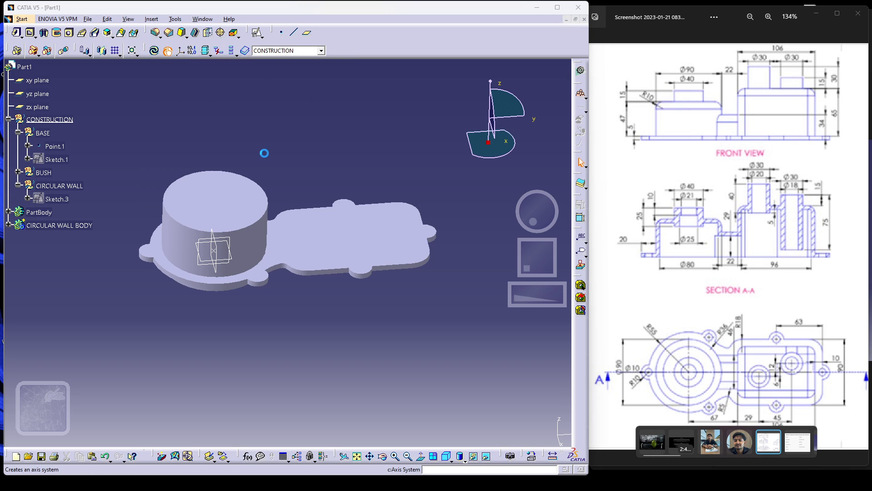
{"action": "left_click", "coordinate": [491, 389]}
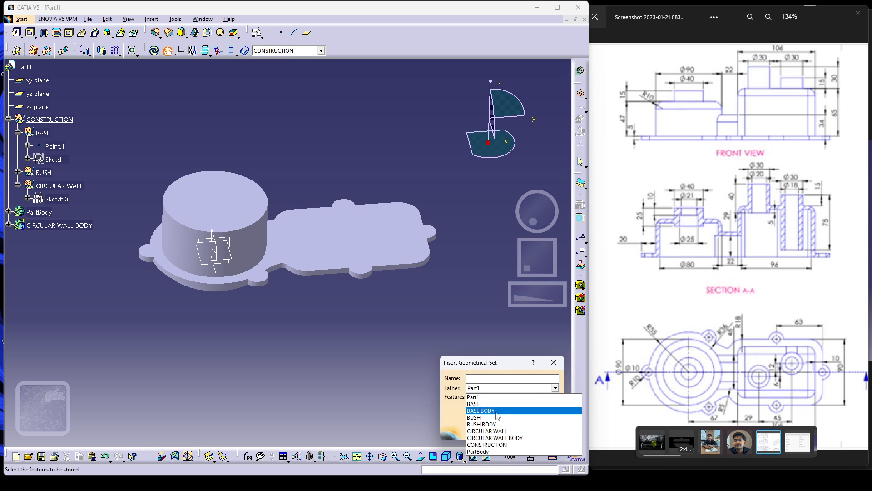
{"action": "left_click", "coordinate": [505, 440]}
{"action": "left_click", "coordinate": [479, 379]}
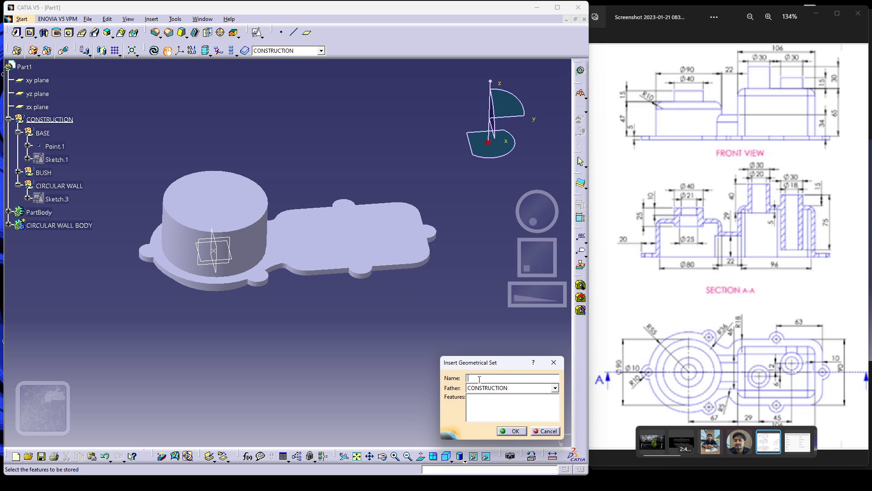
{"action": "type", "text": "RECTANGULAR WALL"}
{"action": "key", "text": "Return"}
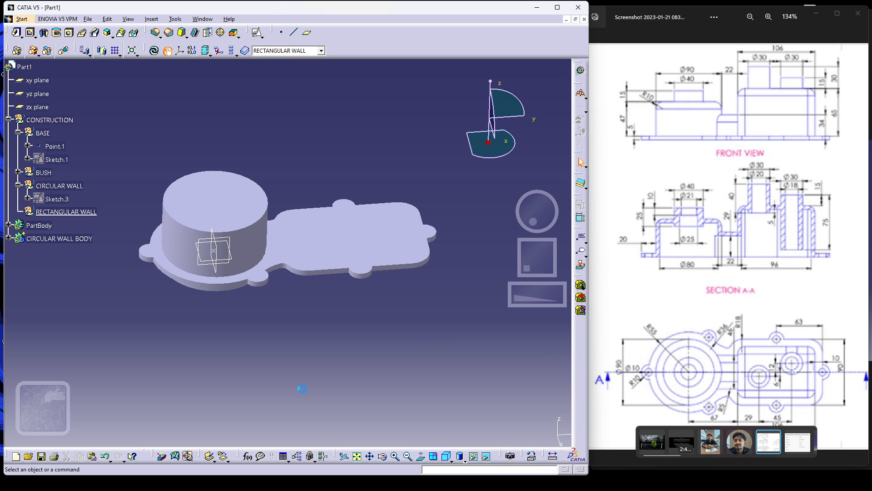
- Create a positioned sketch on the xy plane in RECTANGULAR WALL, with its origin projected from Point.1, axes swapped and V reversed
{"action": "left_click", "coordinate": [96, 212]}
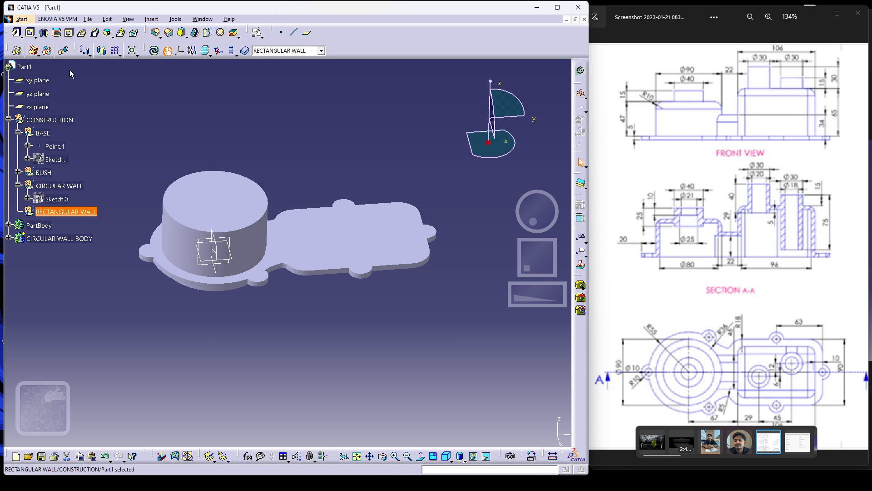
{"action": "left_click", "coordinate": [257, 32]}
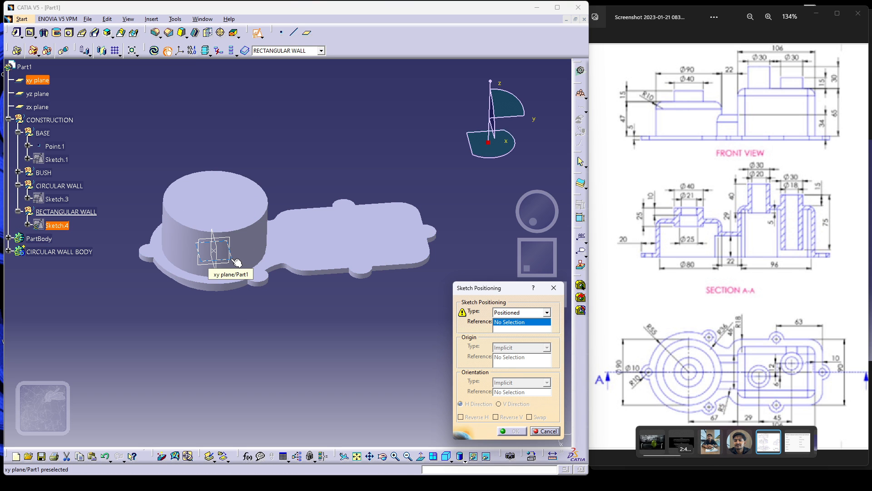
{"action": "left_click", "coordinate": [236, 262]}
{"action": "left_click", "coordinate": [520, 347]}
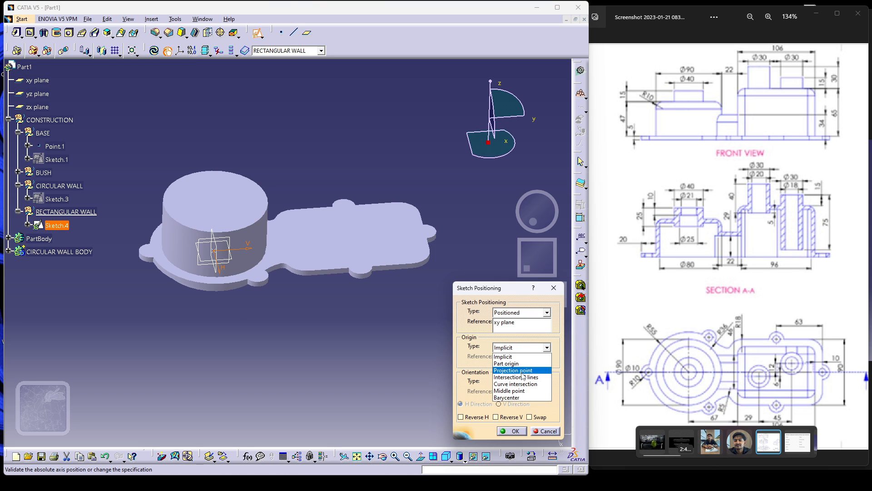
{"action": "left_click", "coordinate": [522, 370]}
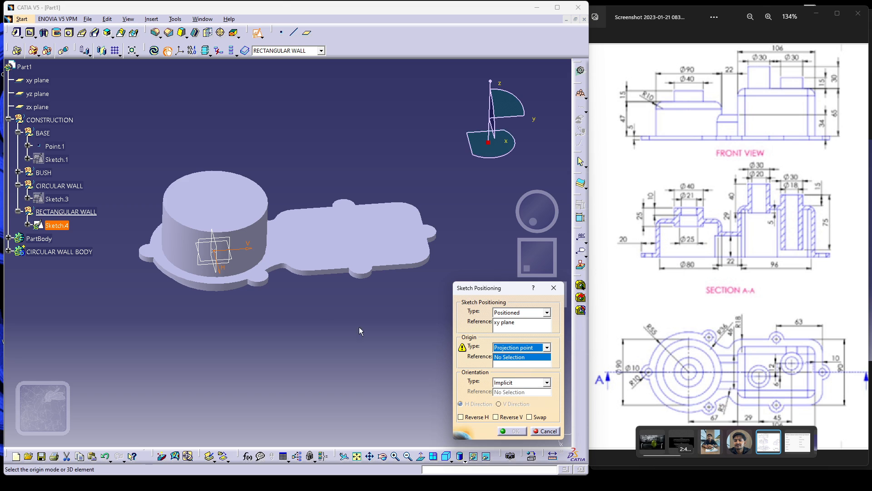
{"action": "left_click", "coordinate": [55, 146]}
{"action": "left_click", "coordinate": [529, 416]}
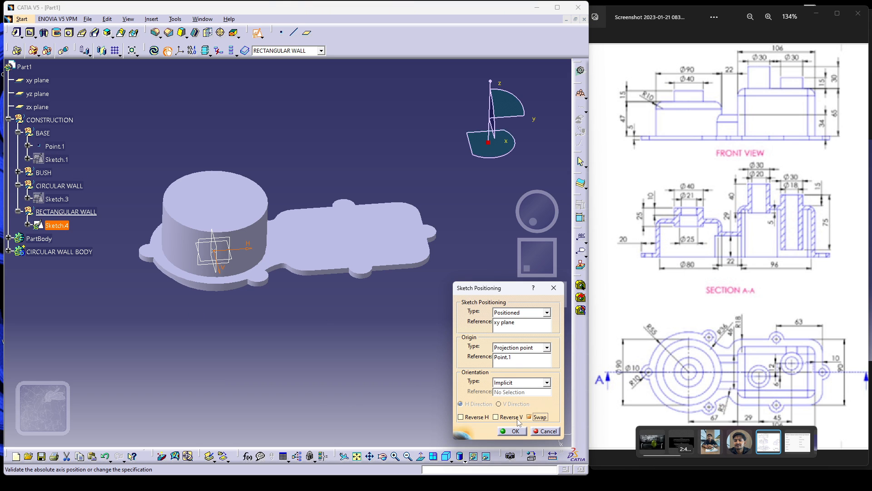
{"action": "left_click", "coordinate": [517, 419]}
{"action": "left_click", "coordinate": [515, 431]}
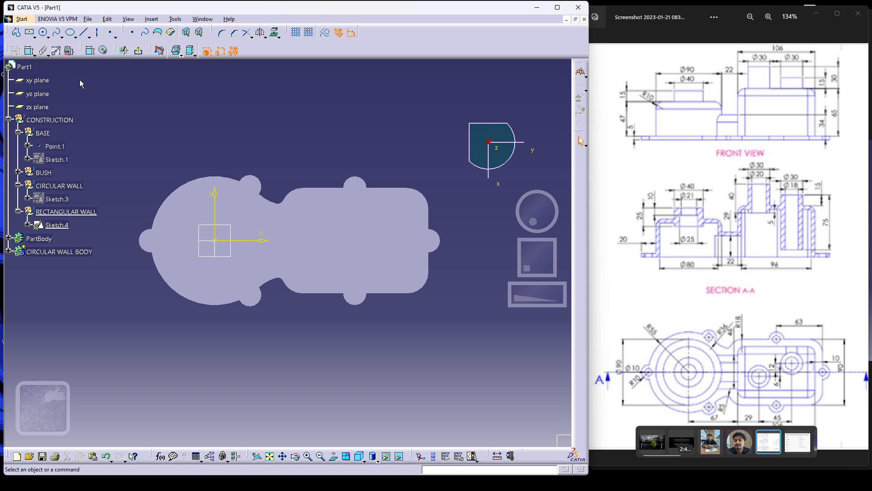
- Sketch a centred rectangle about 103 by 67 mm over the base's rectangular portion, centred about 120 mm along the H axis
{"action": "left_click", "coordinate": [31, 34]}
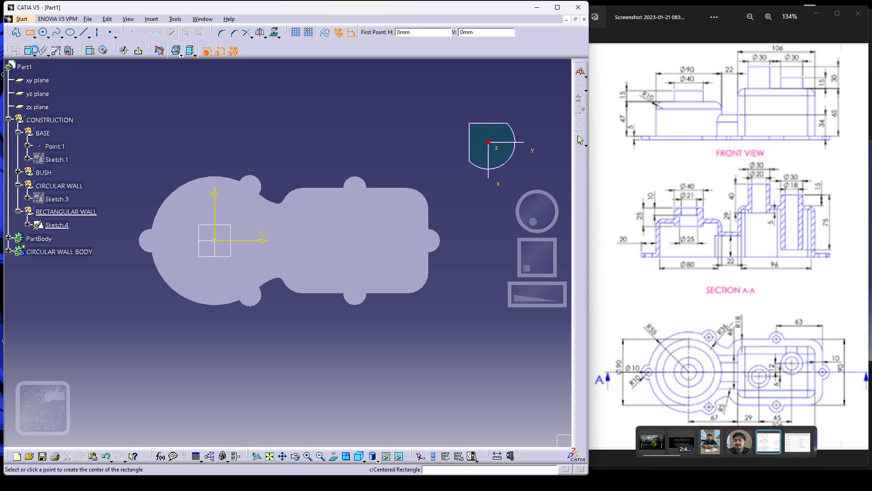
{"action": "left_click", "coordinate": [356, 240]}
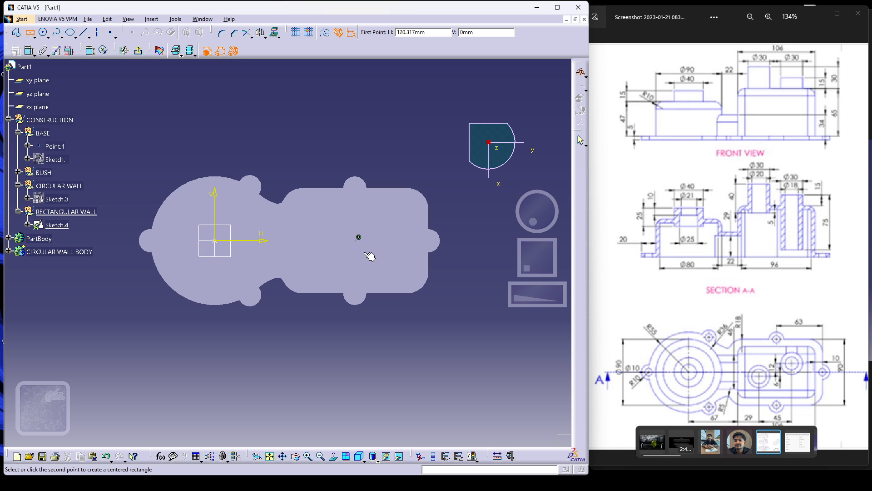
{"action": "left_click", "coordinate": [415, 279]}
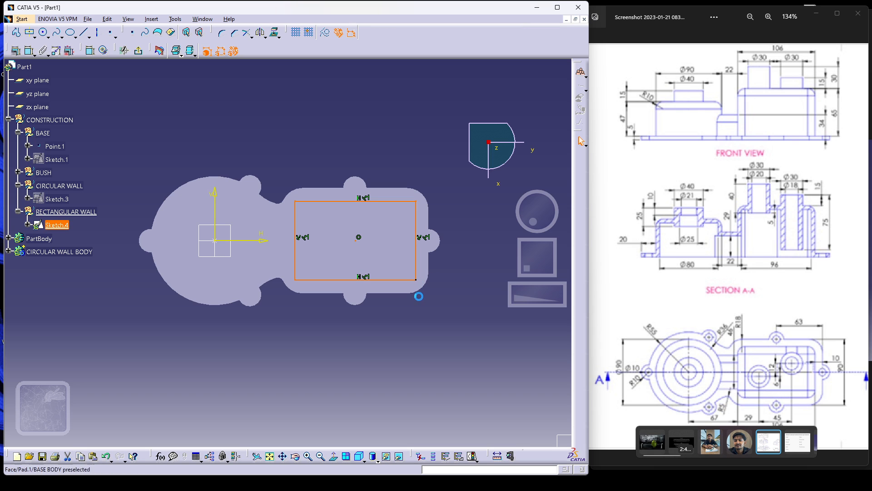
- Dimension the distance between the rectangle's two horizontal sides and set it to 70 mm
{"action": "left_click", "coordinate": [30, 50]}
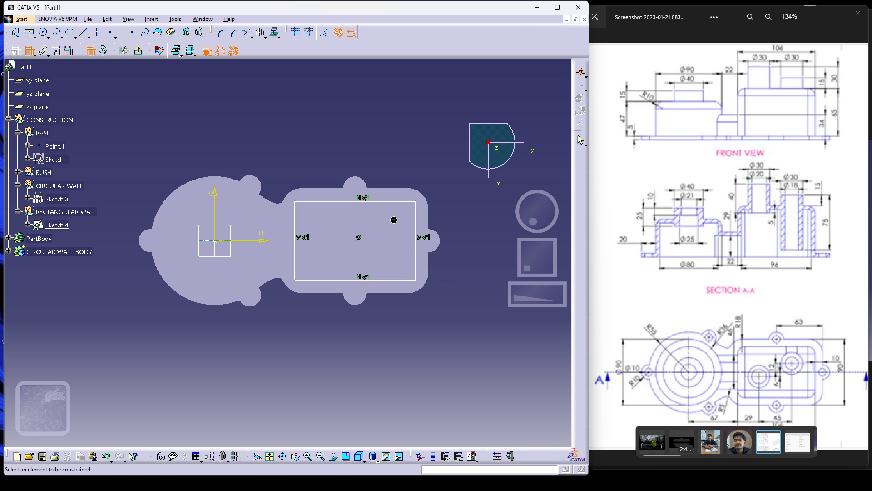
{"action": "left_click", "coordinate": [389, 202]}
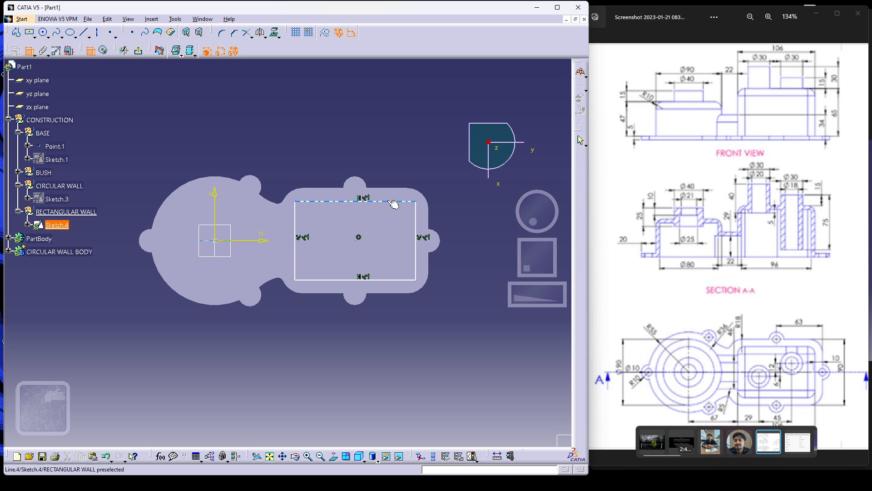
{"action": "left_click", "coordinate": [398, 279]}
{"action": "left_click", "coordinate": [458, 246]}
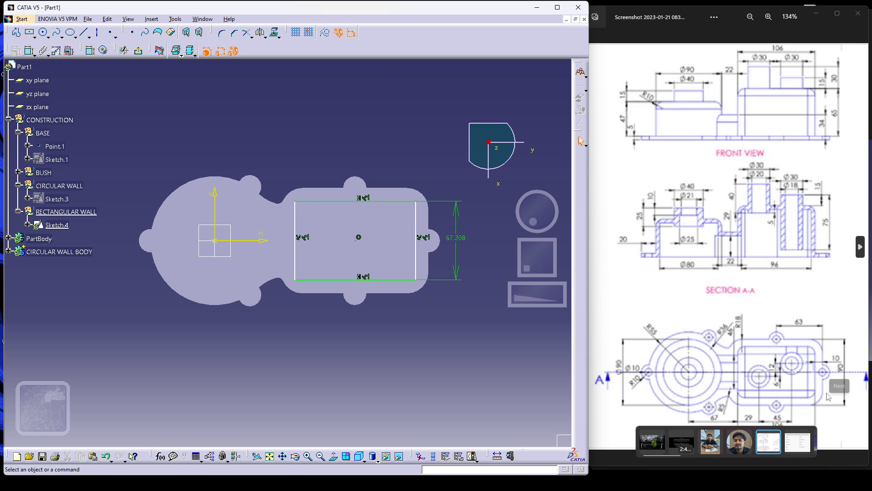
{"action": "double_click", "coordinate": [458, 238]}
{"action": "type", "text": "70"}
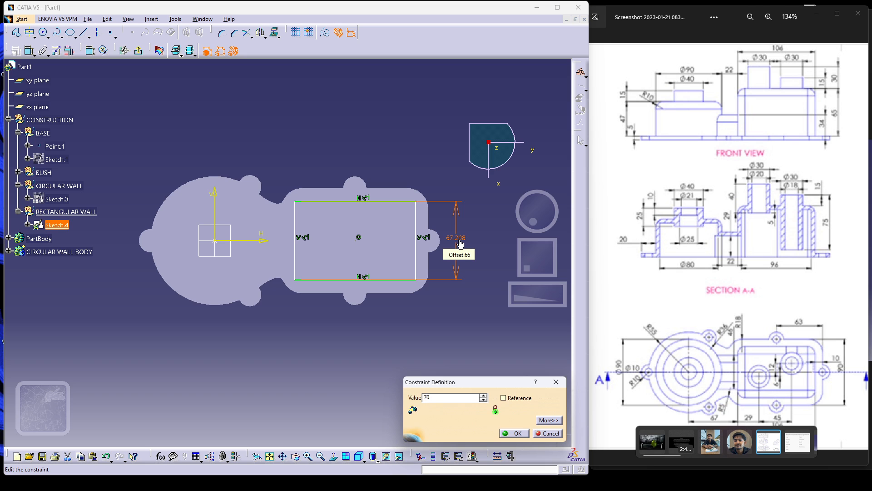
{"action": "key", "text": "Return"}
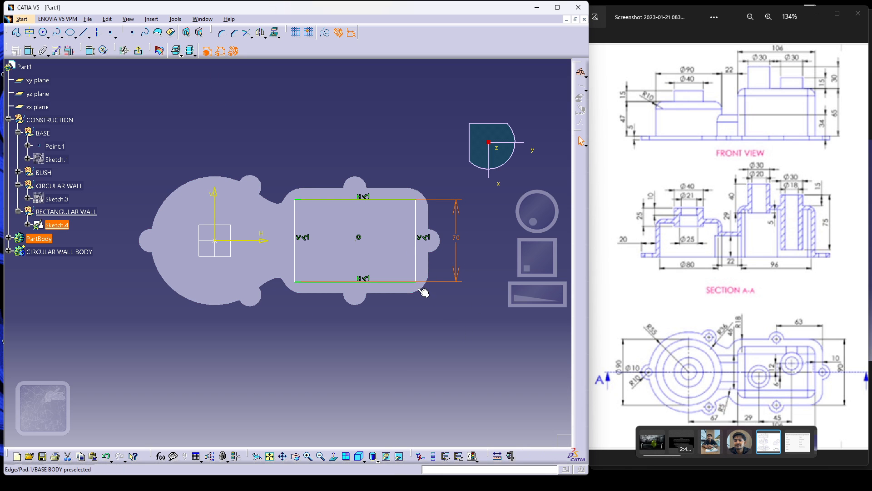
- Dimension the distance between the rectangle's two vertical sides and set it to 106 mm
{"action": "left_click", "coordinate": [43, 52]}
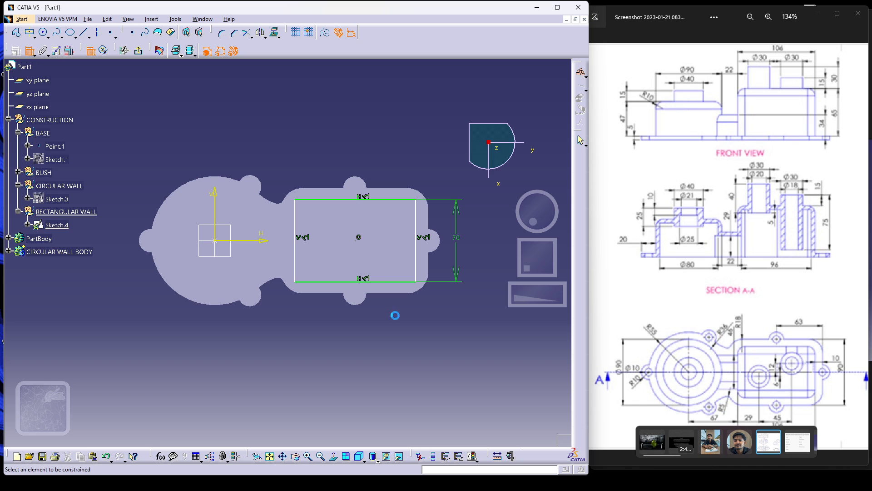
{"action": "left_click", "coordinate": [295, 249]}
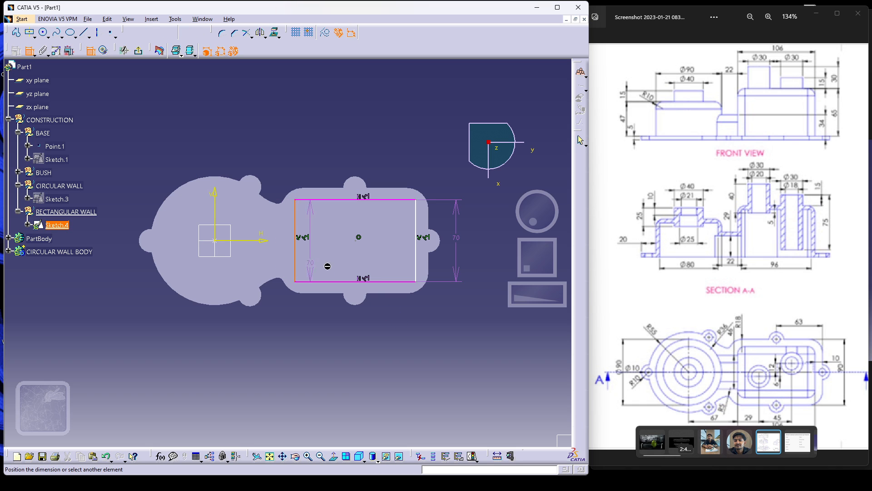
{"action": "left_click", "coordinate": [422, 257]}
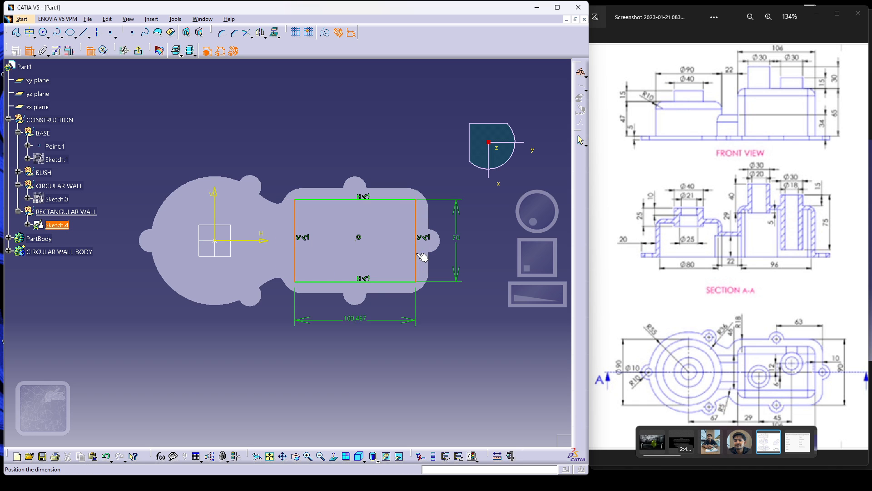
{"action": "left_click", "coordinate": [359, 335]}
{"action": "double_click", "coordinate": [357, 332]}
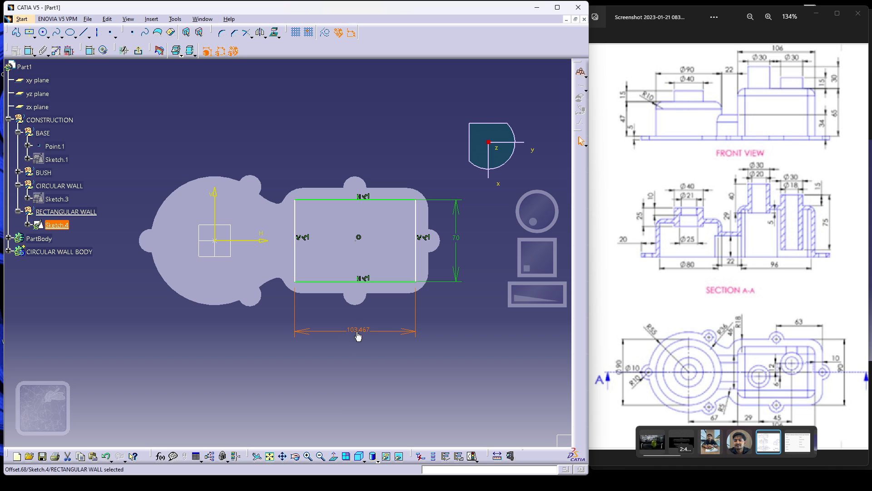
{"action": "type", "text": "106"}
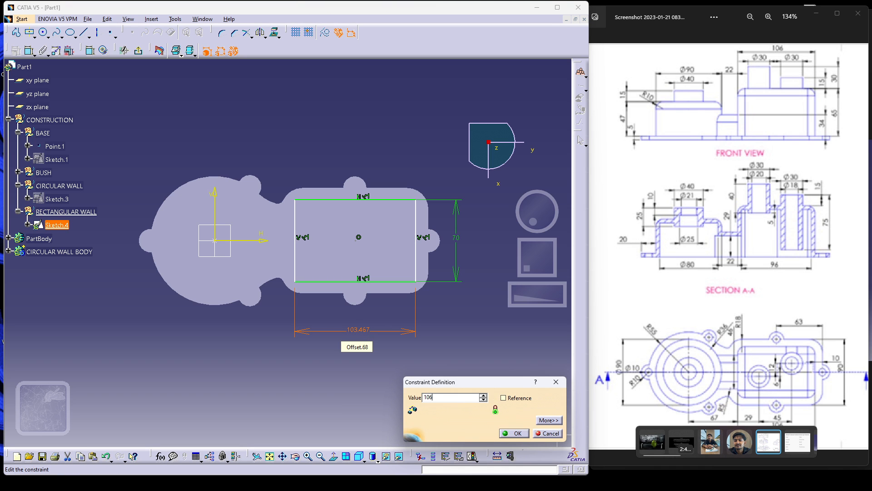
{"action": "key", "text": "Return"}
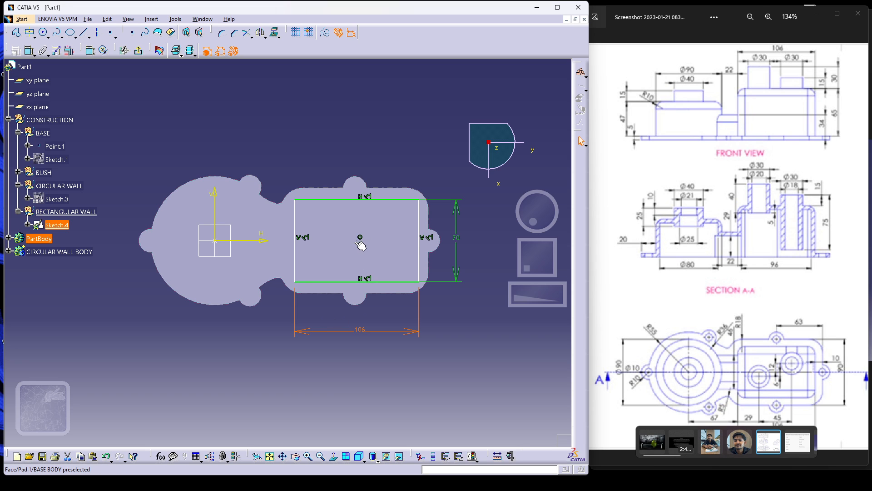
- Dimension the rectangle's near vertical side from the sketch's V axis, set the offset to 67 mm, and exit the sketch
{"action": "scroll", "coordinate": [743, 367], "scroll_direction": "down", "scroll_amount": 1}
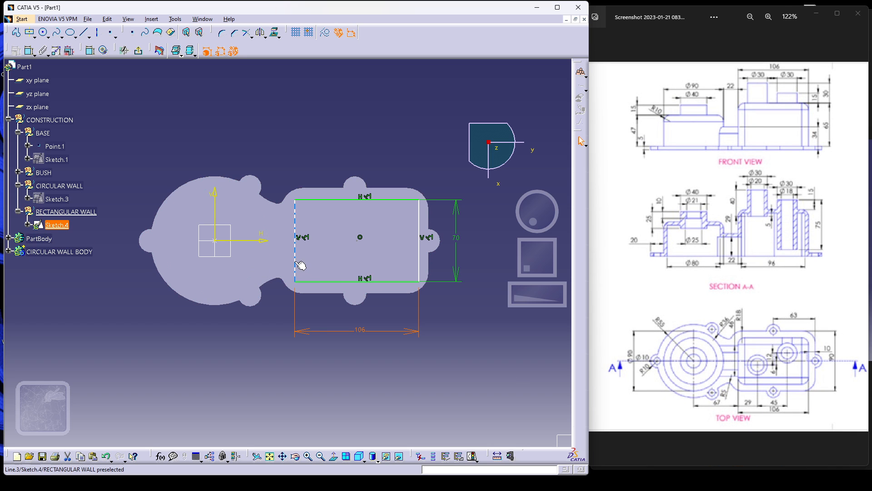
{"action": "left_click", "coordinate": [30, 52]}
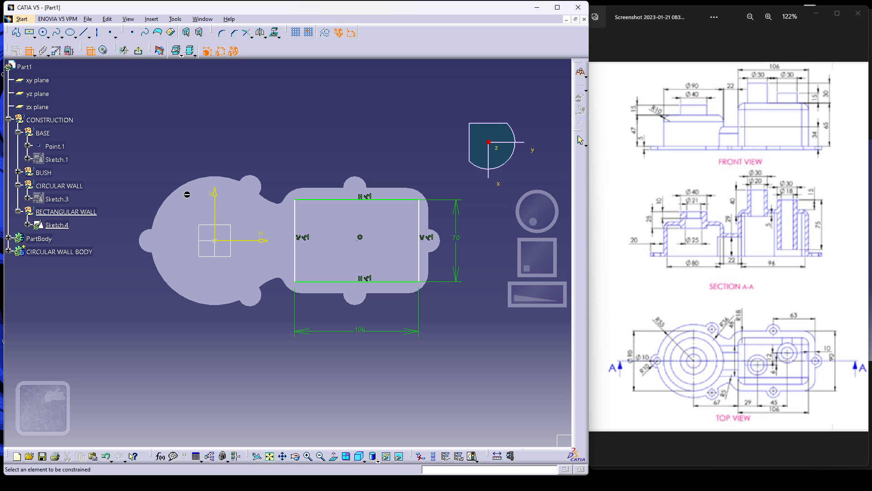
{"action": "left_click", "coordinate": [215, 208]}
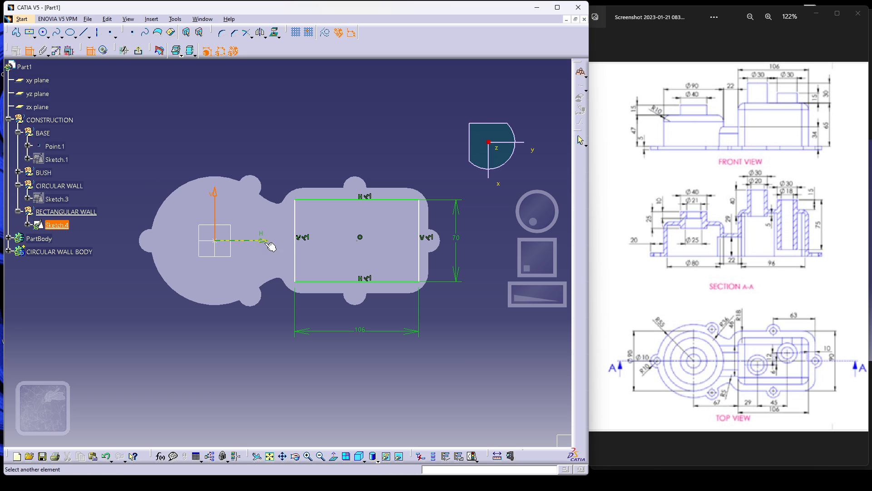
{"action": "left_click", "coordinate": [294, 247]}
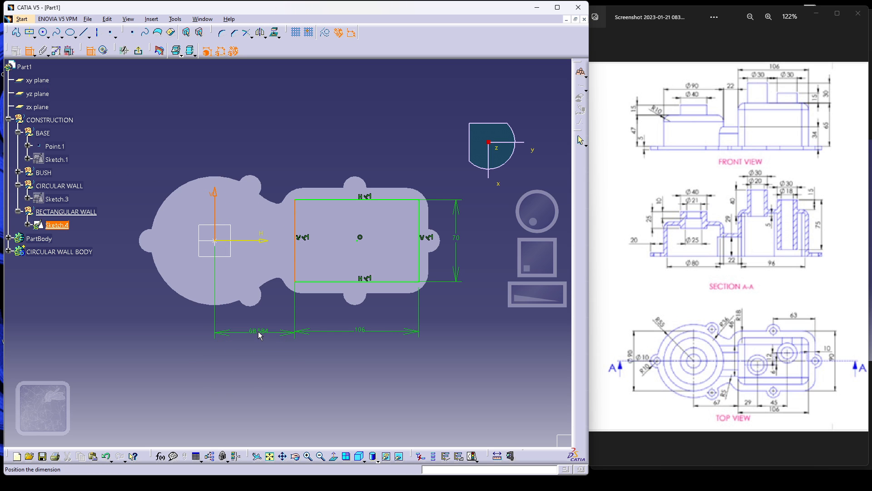
{"action": "left_click", "coordinate": [260, 334]}
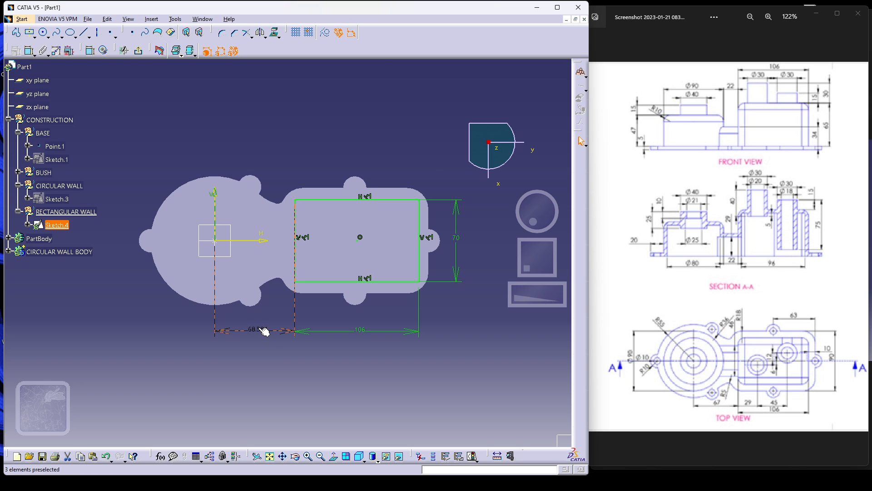
{"action": "type", "text": "67"}
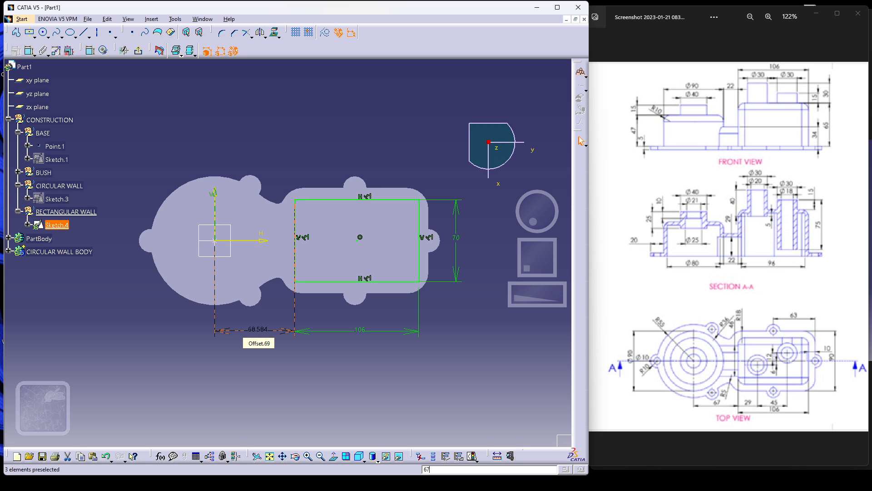
{"action": "double_click", "coordinate": [259, 330]}
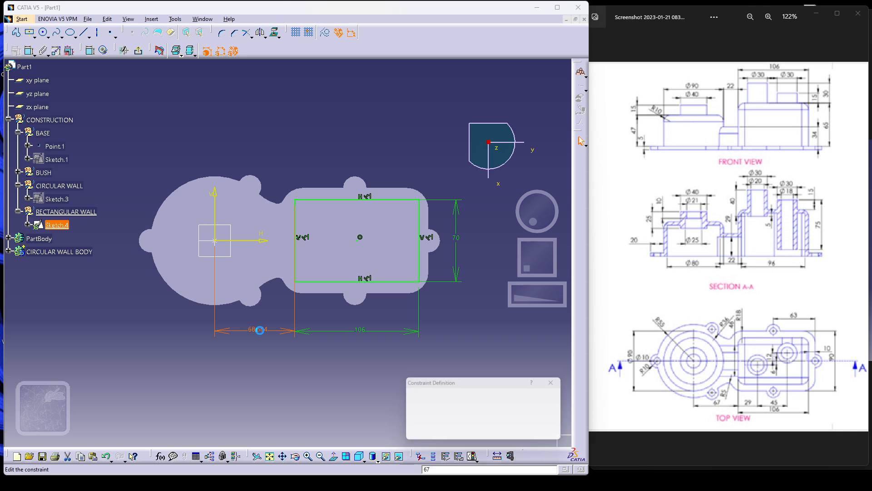
{"action": "type", "text": "67"}
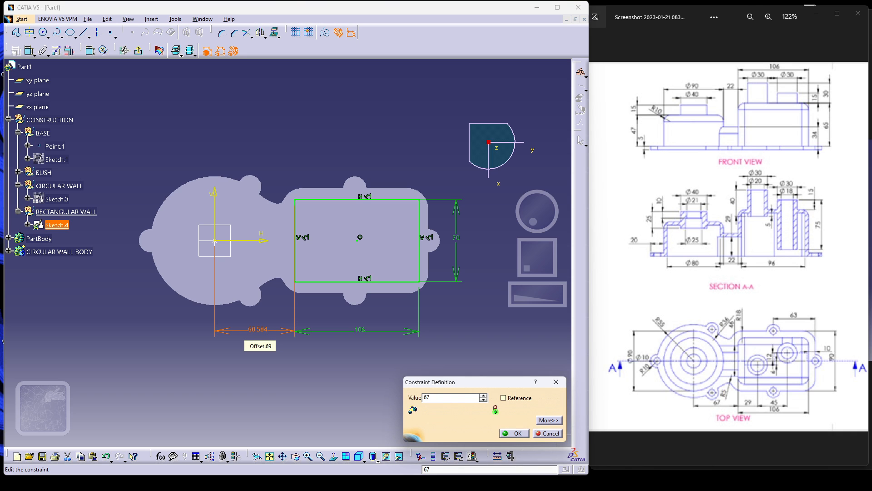
{"action": "key", "text": "Return"}
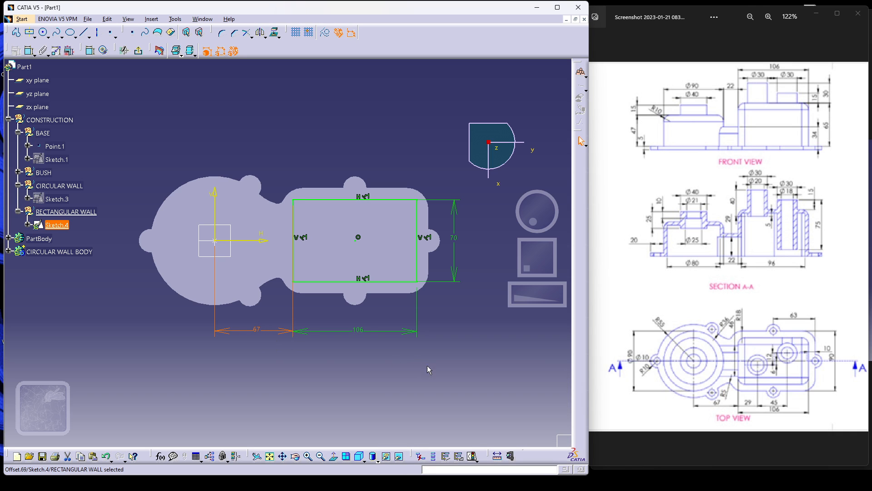
{"action": "left_click", "coordinate": [427, 366]}
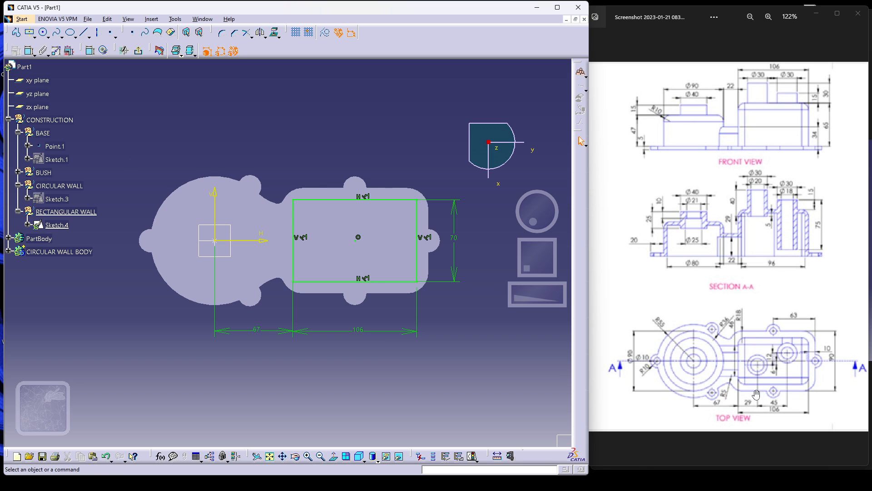
{"action": "left_click", "coordinate": [138, 51]}
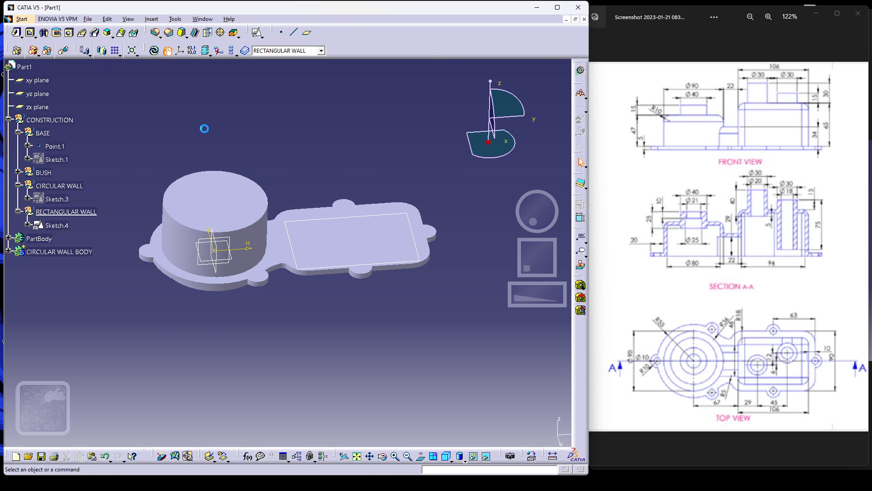
- Make PartBody the current work object, insert a new body after it and rename that body RECTANGULAR WALL BODY
{"action": "left_click", "coordinate": [320, 51]}
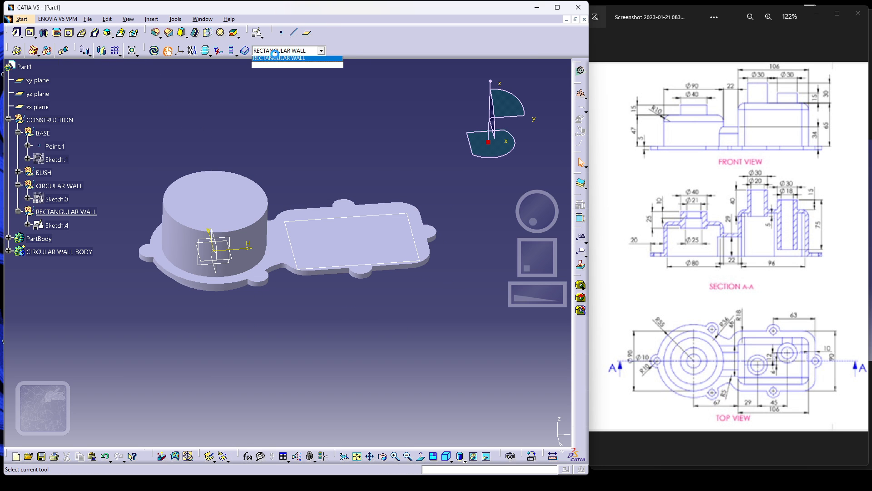
{"action": "left_click", "coordinate": [299, 107]}
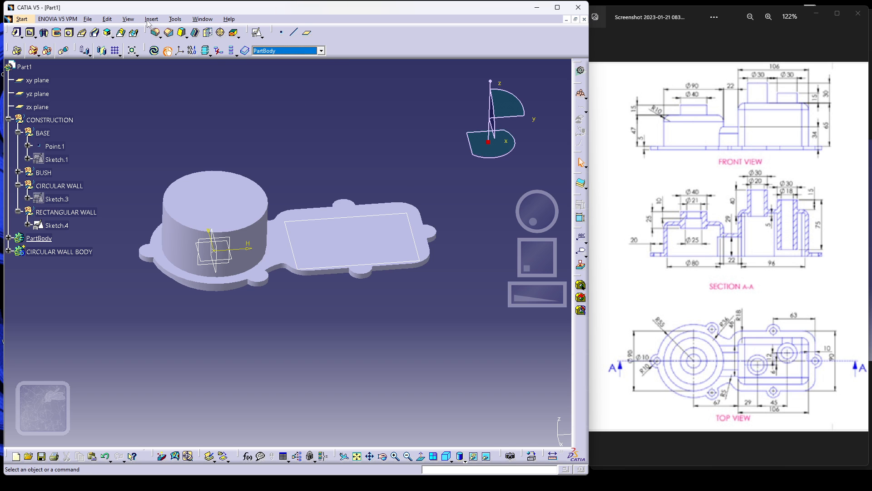
{"action": "left_click", "coordinate": [151, 19]}
{"action": "left_click", "coordinate": [164, 51]}
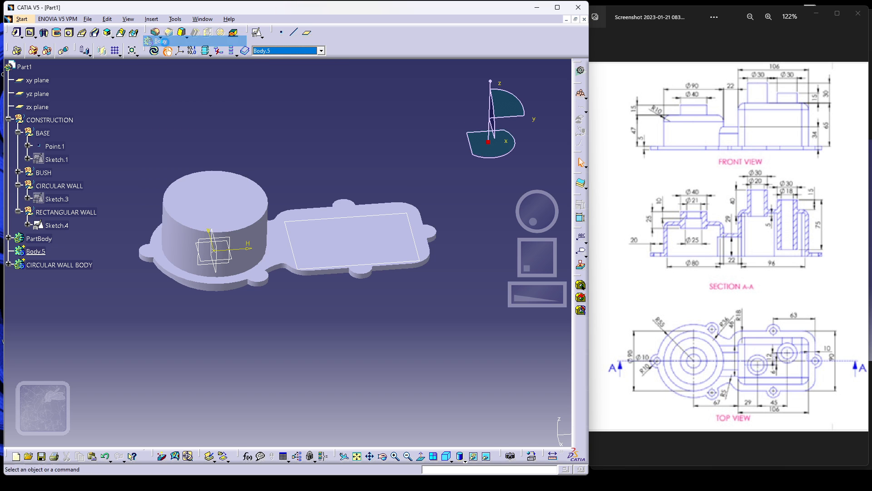
{"action": "left_click", "coordinate": [38, 251]}
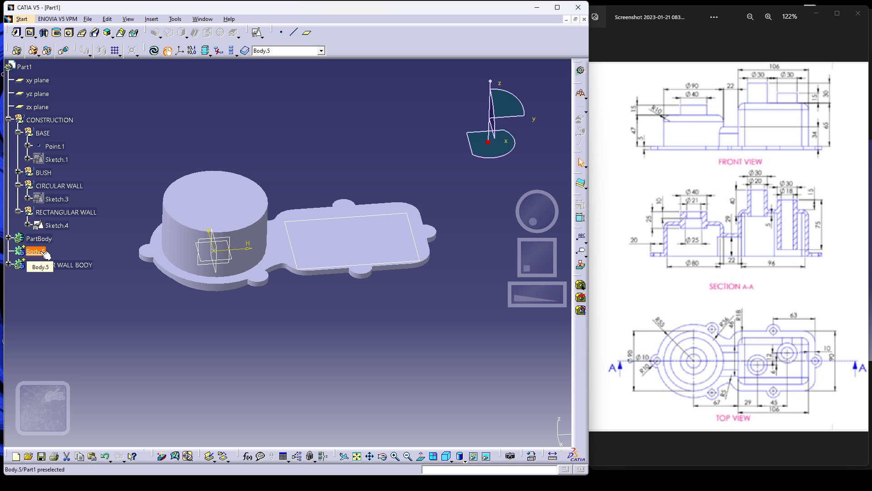
{"action": "key", "text": "alt+Return"}
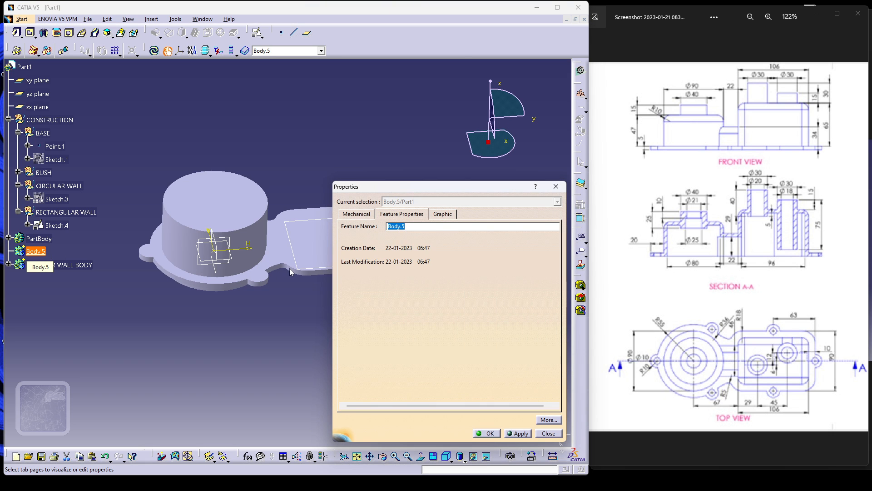
{"action": "type", "text": "RE"}
{"action": "type", "text": "DY"}
{"action": "key", "text": "Return"}
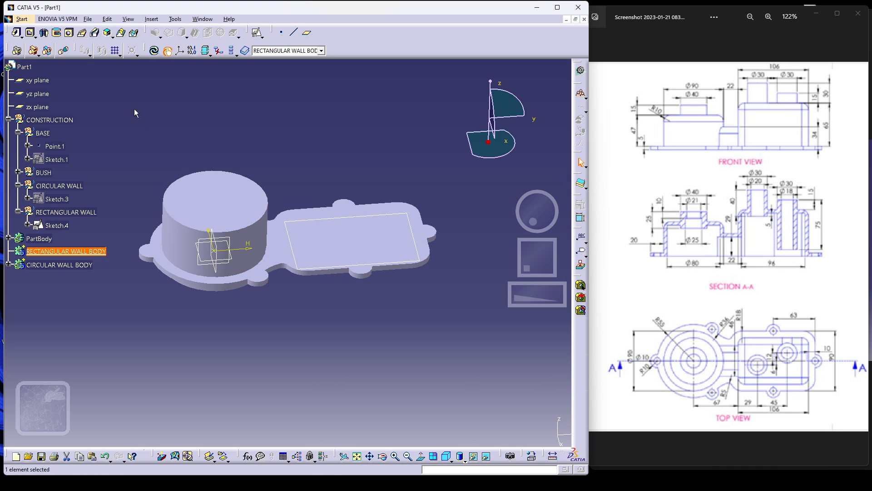
- Pad the rectangular wall sketch with a first limit of 70 mm and a second limit extending it below the base
{"action": "left_click", "coordinate": [17, 32]}
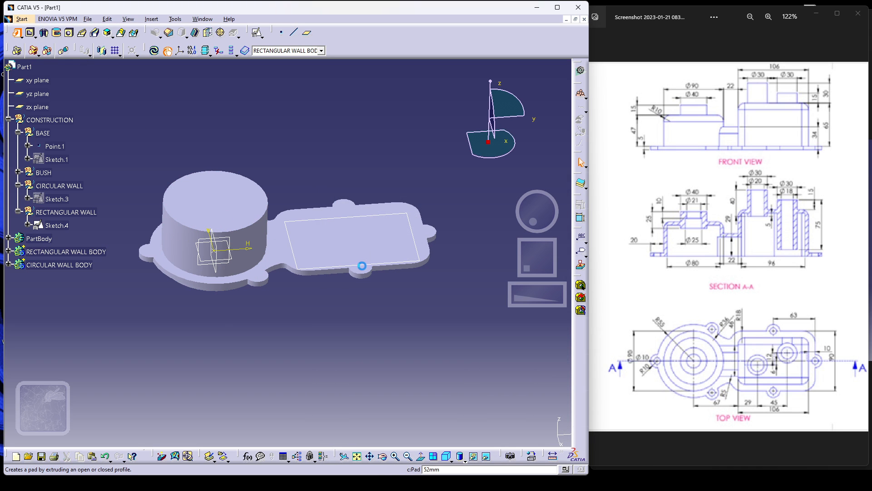
{"action": "left_click", "coordinate": [290, 248]}
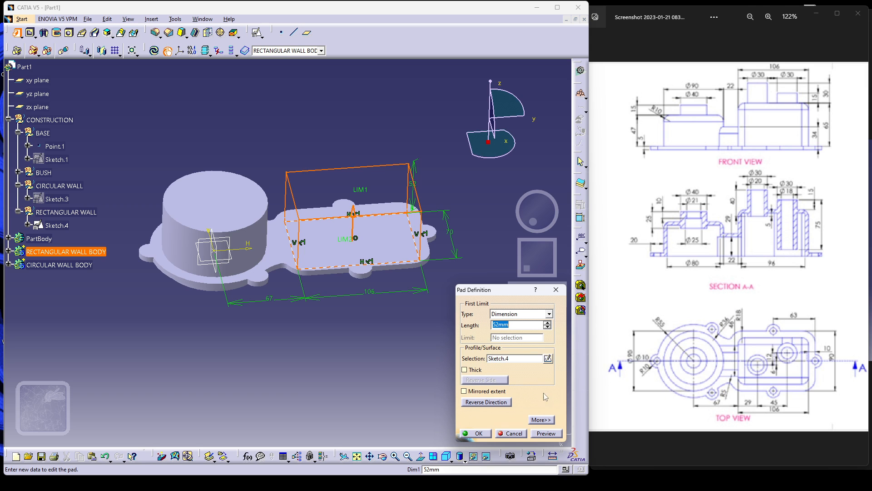
{"action": "left_click", "coordinate": [495, 324]}
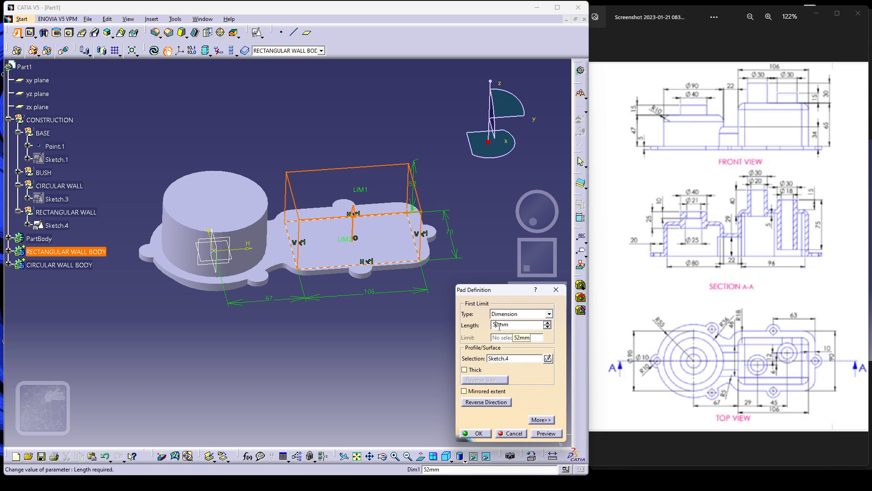
{"action": "left_click_drag", "start_coordinate": [498, 325], "coordinate": [486, 324]}
{"action": "type", "text": "70"}
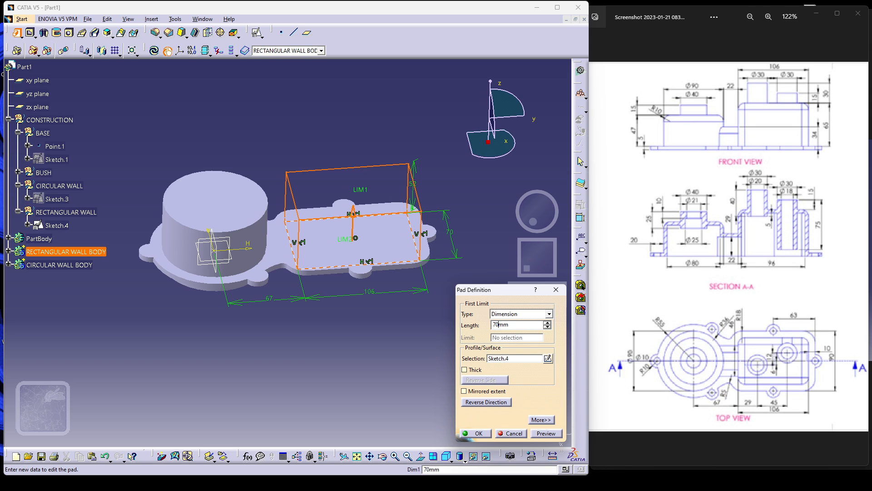
{"action": "left_click", "coordinate": [541, 420]}
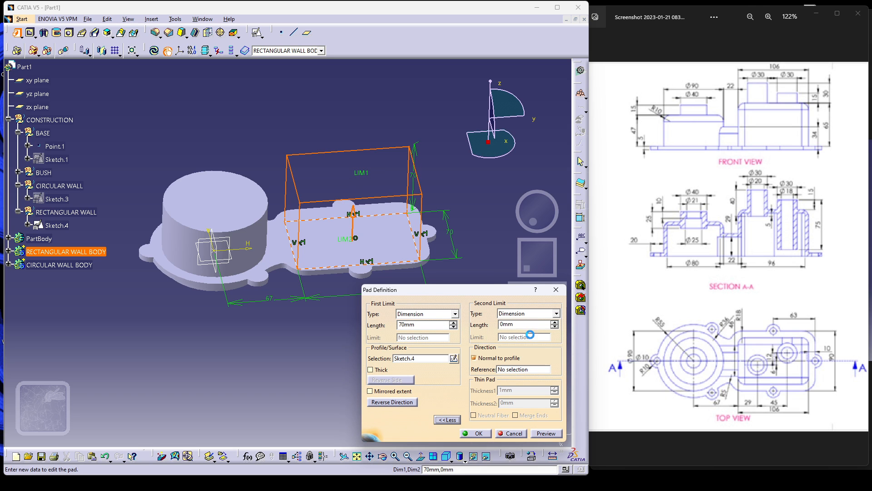
{"action": "left_click", "coordinate": [501, 325]}
{"action": "type", "text": "1"}
{"action": "left_click", "coordinate": [544, 434]}
{"action": "left_click", "coordinate": [481, 434]}
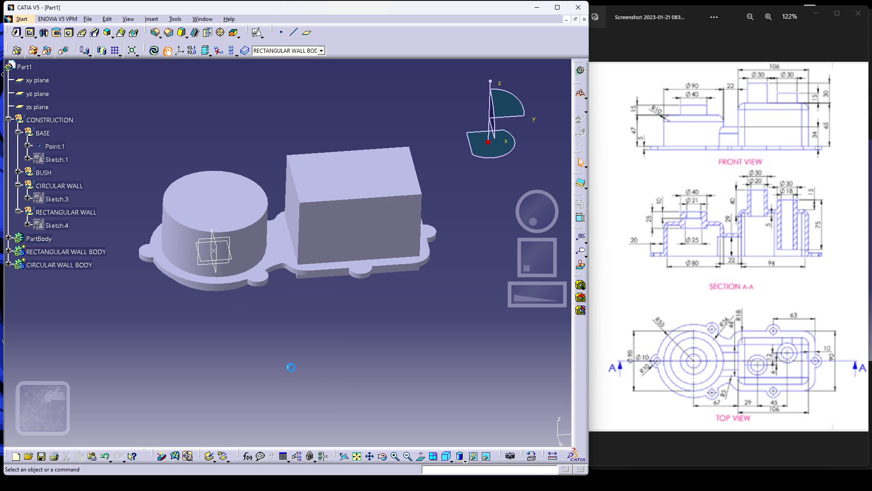
- Insert a geometrical set named SUPPORT WALL with CONSTRUCTION as its father
{"action": "middle_click_drag", "start_coordinate": [306, 350], "coordinate": [289, 244]}
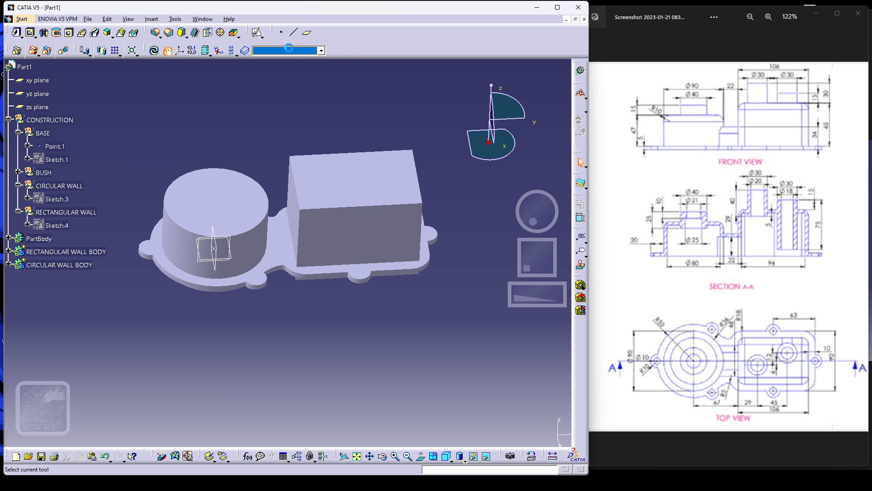
{"action": "left_click", "coordinate": [321, 50]}
{"action": "left_click", "coordinate": [154, 21]}
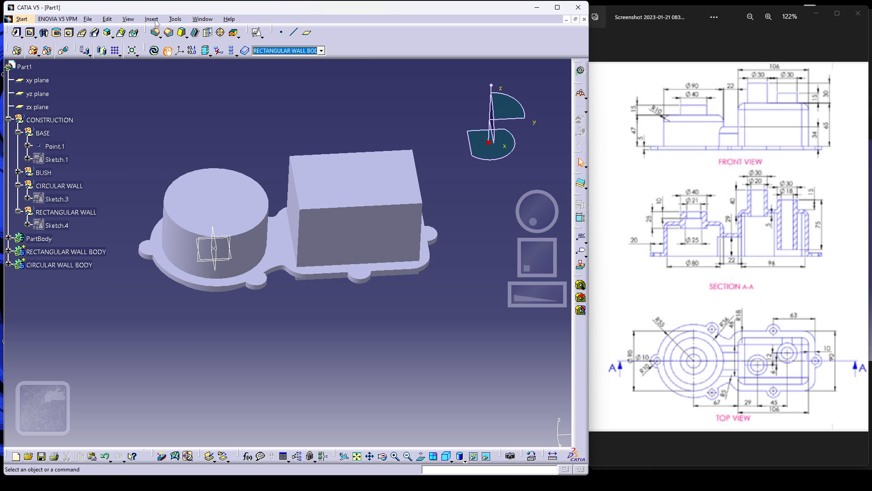
{"action": "left_click", "coordinate": [155, 20]}
{"action": "left_click", "coordinate": [169, 51]}
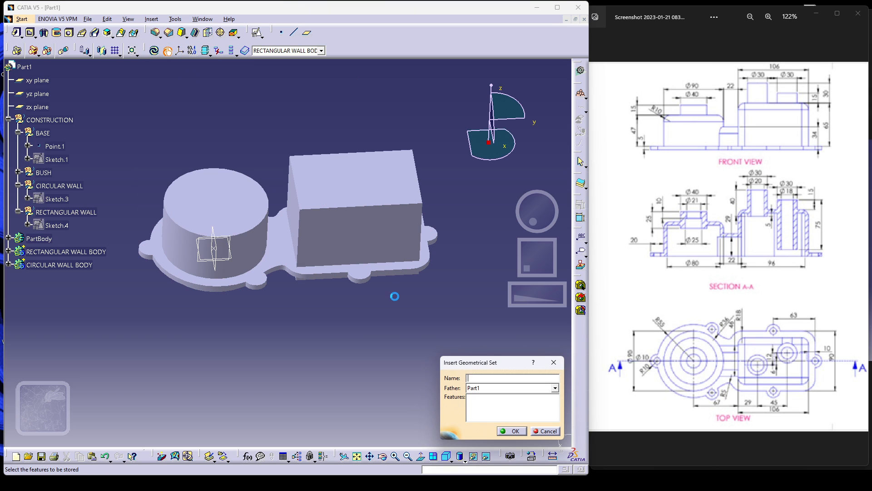
{"action": "left_click", "coordinate": [489, 388]}
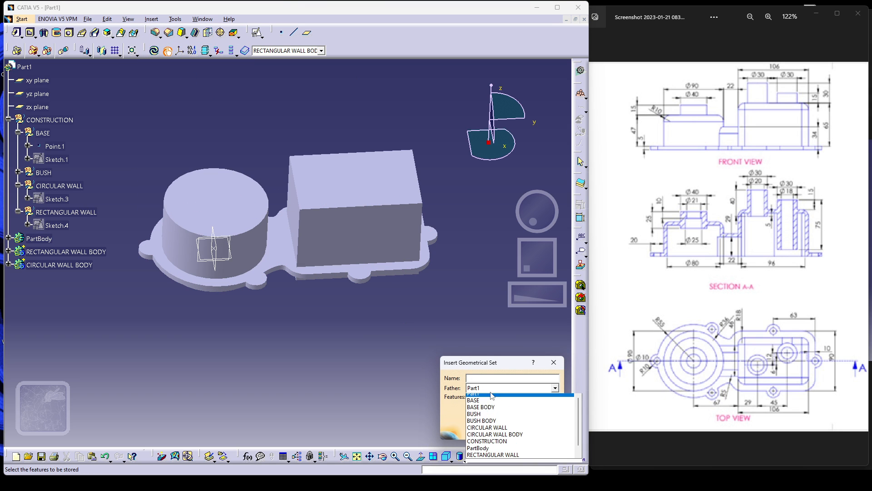
{"action": "left_click", "coordinate": [500, 440]}
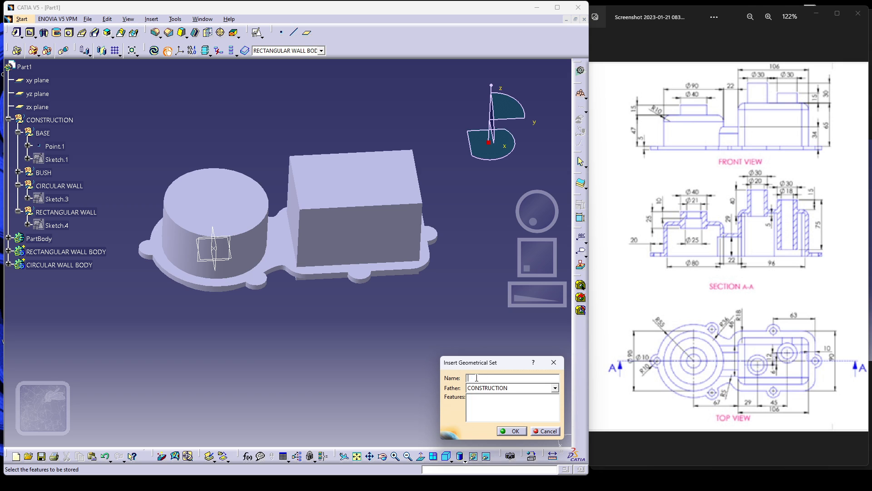
{"action": "left_click", "coordinate": [476, 377]}
{"action": "type", "text": "SUPPORT WALL"}
{"action": "left_click", "coordinate": [507, 432]}
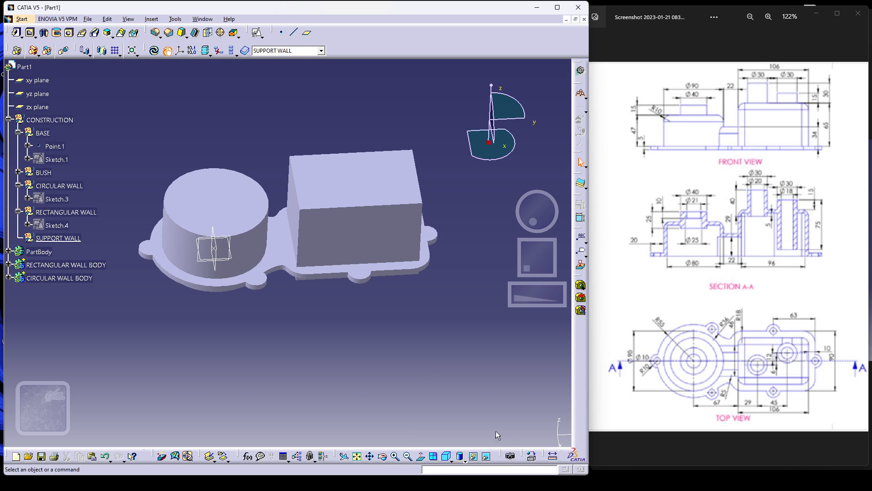
- Start a positioned sketch in the SUPPORT WALL set on the xy plane, with its origin at the projection of Point.1
{"action": "left_click", "coordinate": [68, 240]}
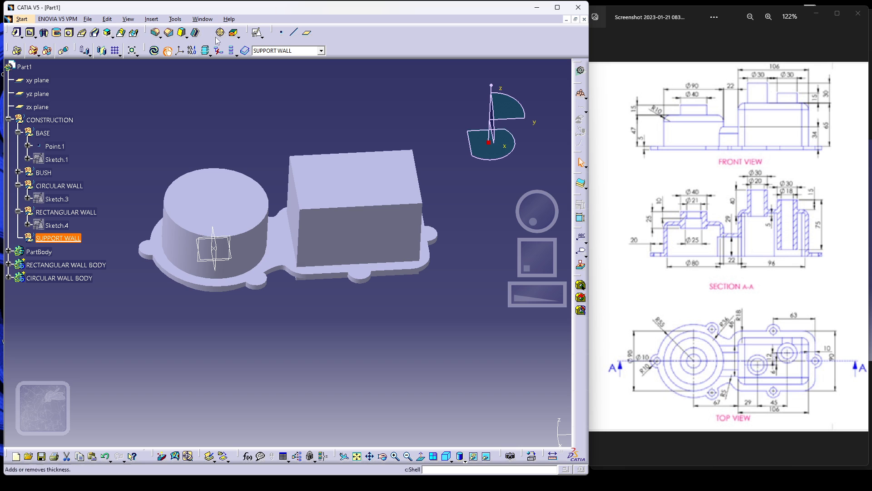
{"action": "left_click", "coordinate": [257, 33]}
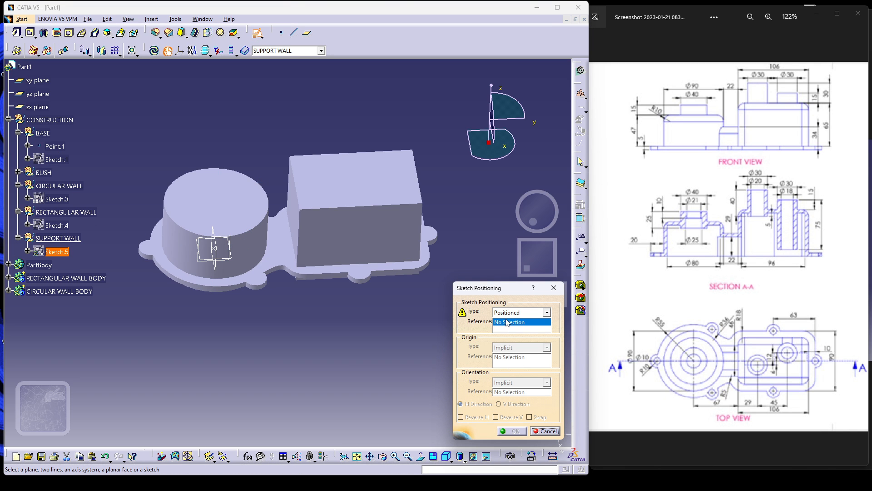
{"action": "left_click", "coordinate": [237, 261]}
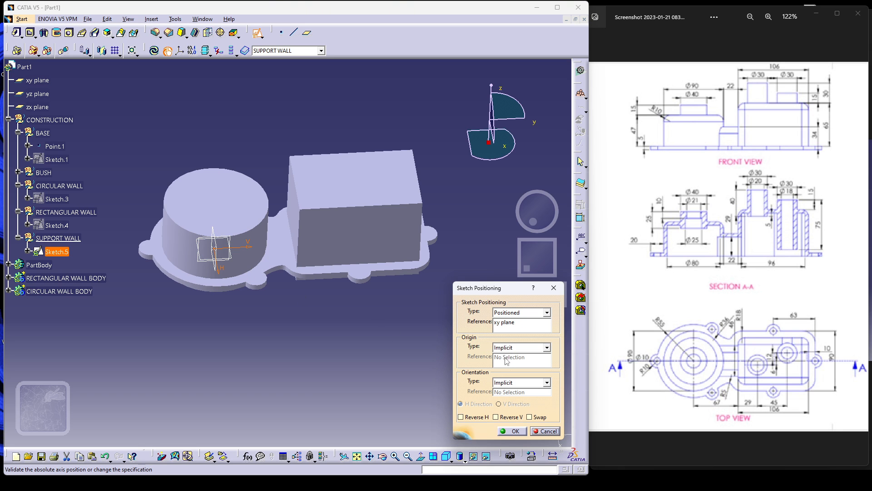
{"action": "left_click", "coordinate": [507, 348]}
{"action": "left_click", "coordinate": [514, 371]}
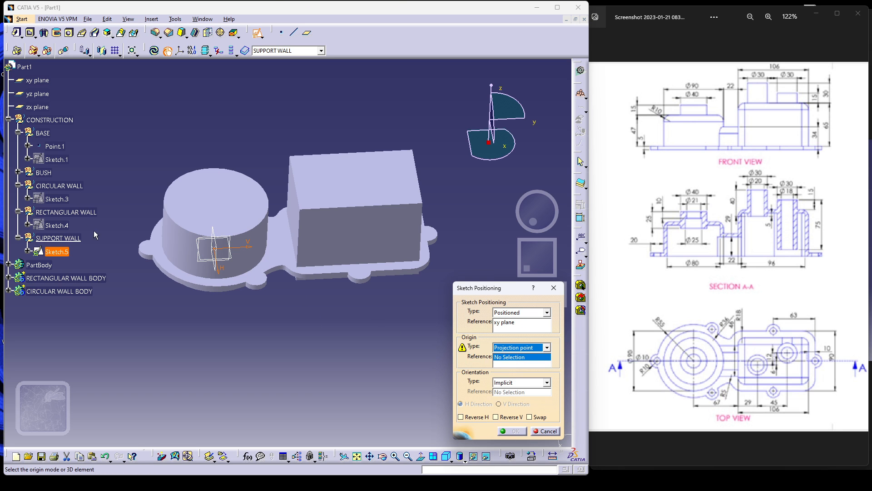
{"action": "left_click", "coordinate": [55, 146]}
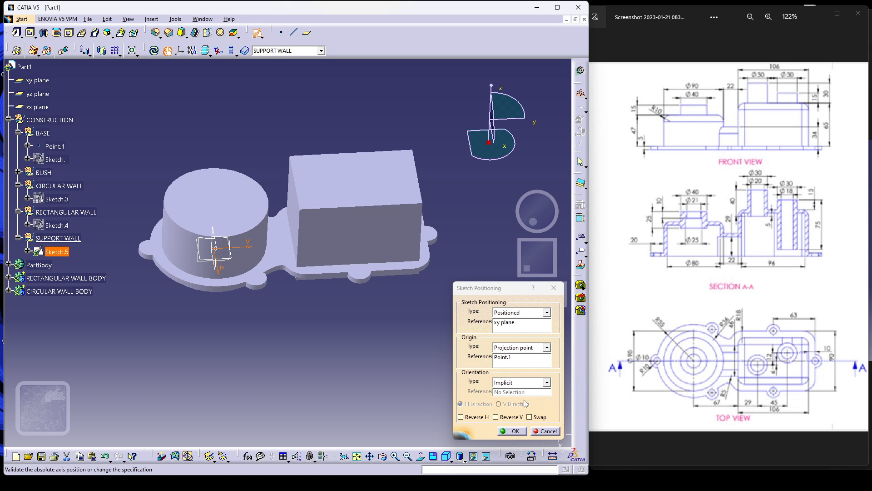
- Swap the sketch's H and V axes, reverse the V direction and enter the sketch
{"action": "left_click", "coordinate": [546, 348]}
{"action": "left_click", "coordinate": [547, 348]}
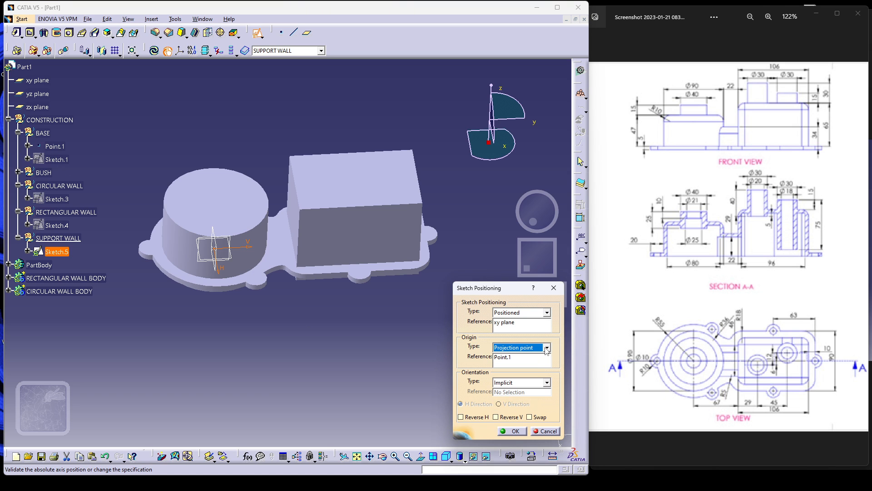
{"action": "left_click", "coordinate": [528, 416]}
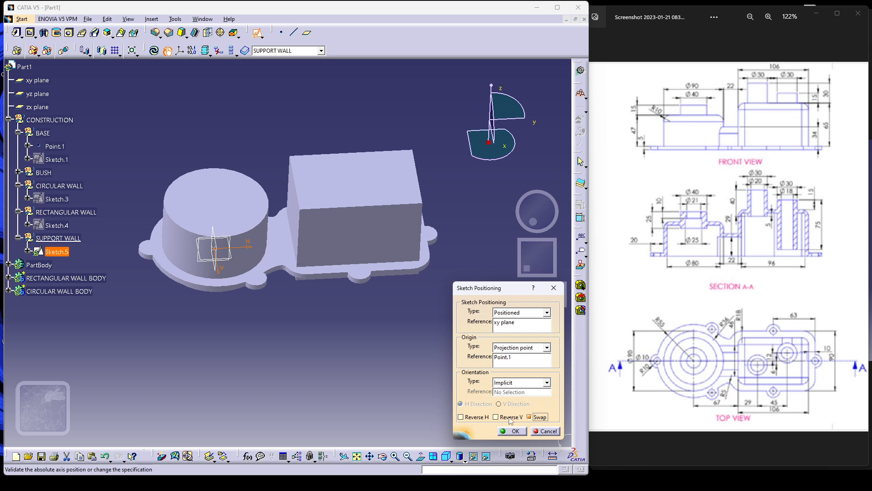
{"action": "left_click", "coordinate": [509, 417]}
{"action": "left_click", "coordinate": [515, 432]}
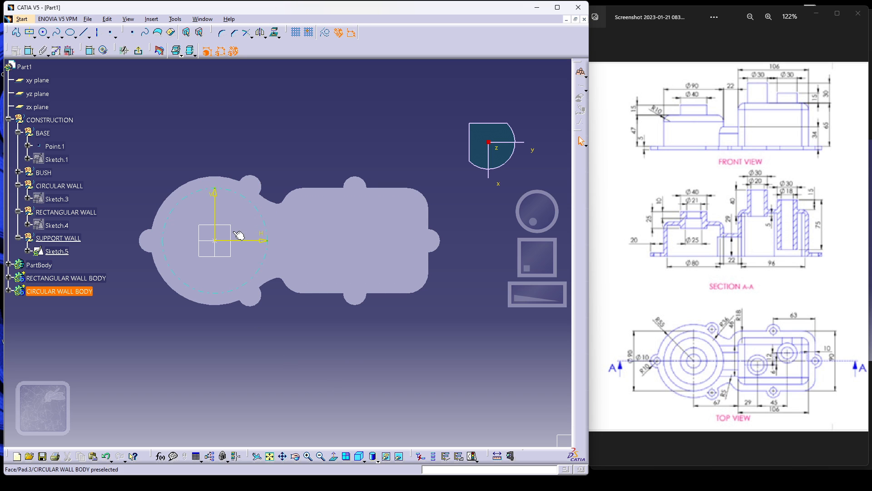
- Sketch a circle centred on the sketch origin and constrain its diameter to 90 mm
{"action": "left_click", "coordinate": [43, 31]}
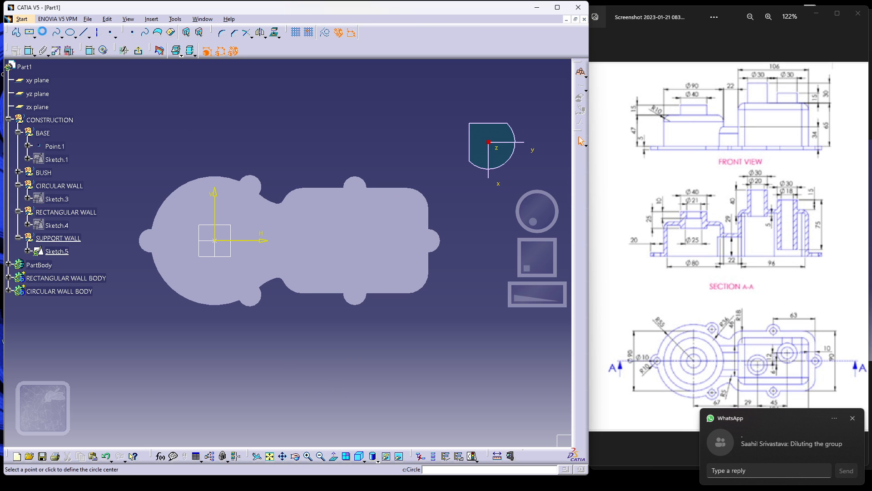
{"action": "left_click", "coordinate": [853, 419]}
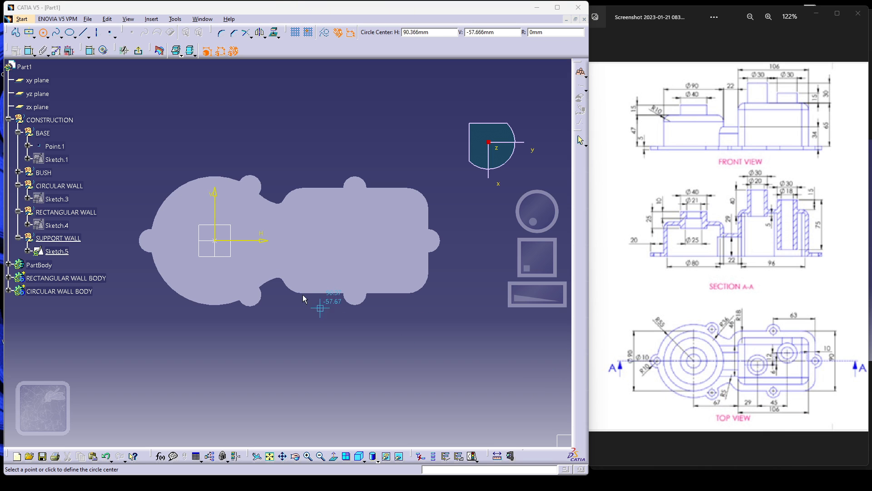
{"action": "left_click", "coordinate": [217, 240]}
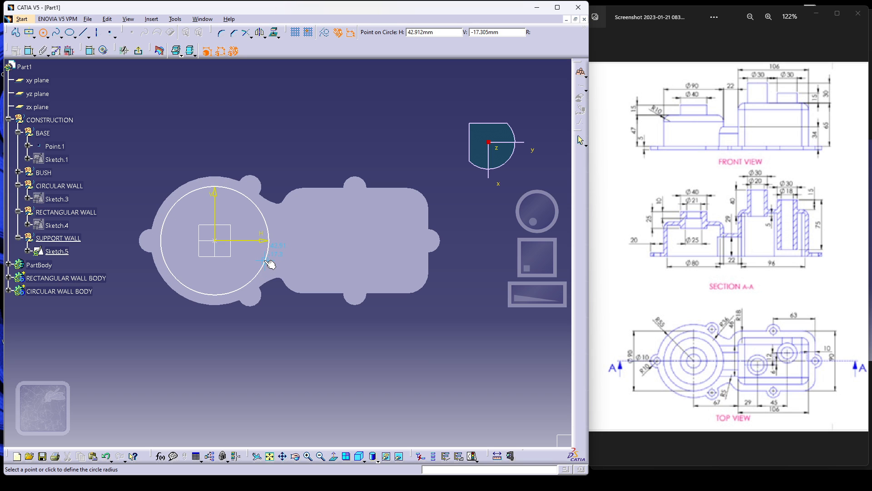
{"action": "left_click", "coordinate": [266, 261]}
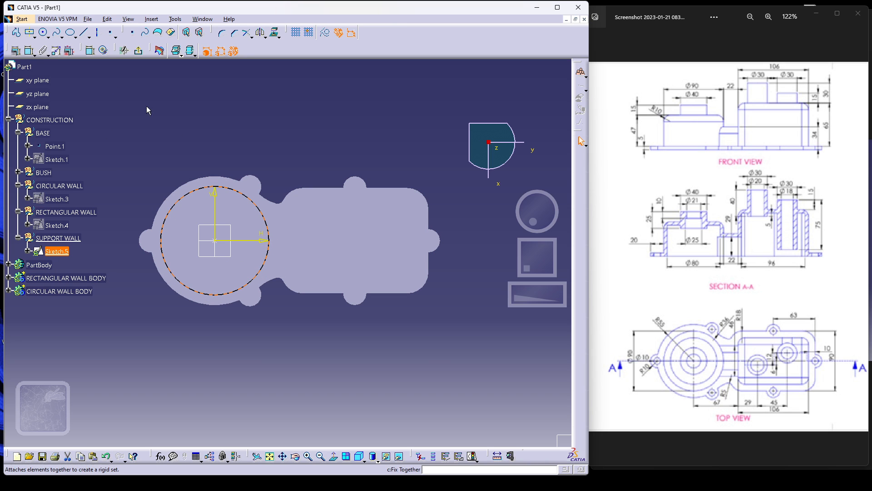
{"action": "left_click", "coordinate": [28, 51]}
{"action": "left_click", "coordinate": [146, 165]}
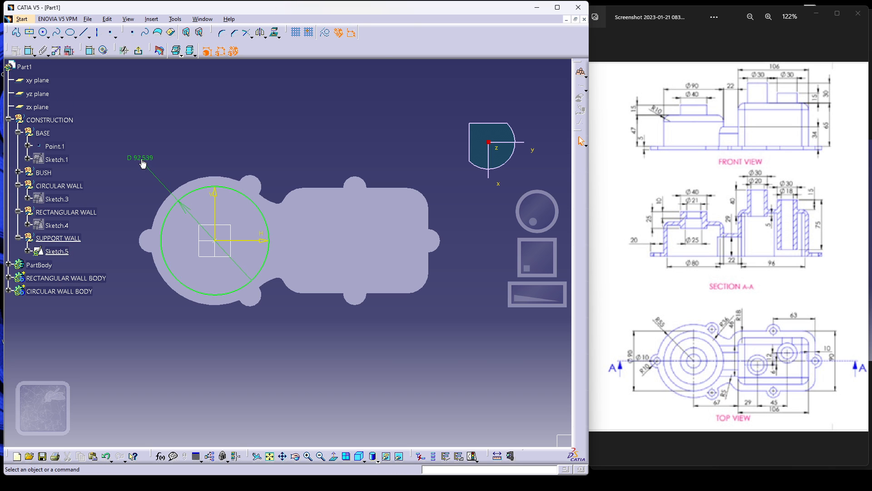
{"action": "double_click", "coordinate": [166, 198]}
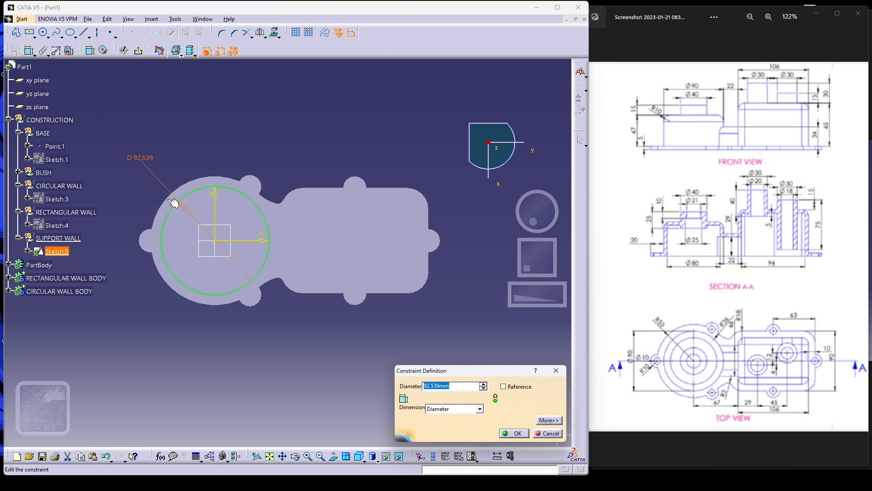
{"action": "type", "text": "90"}
{"action": "key", "text": "Return"}
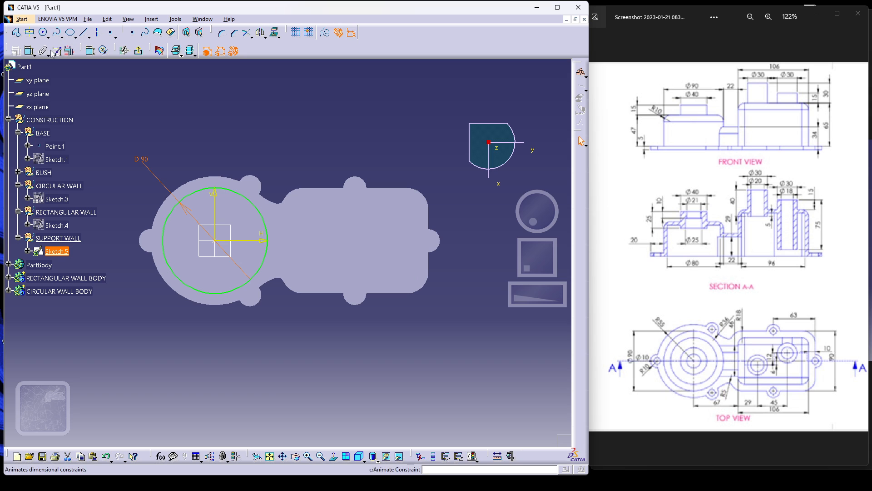
{"action": "left_click", "coordinate": [32, 37]}
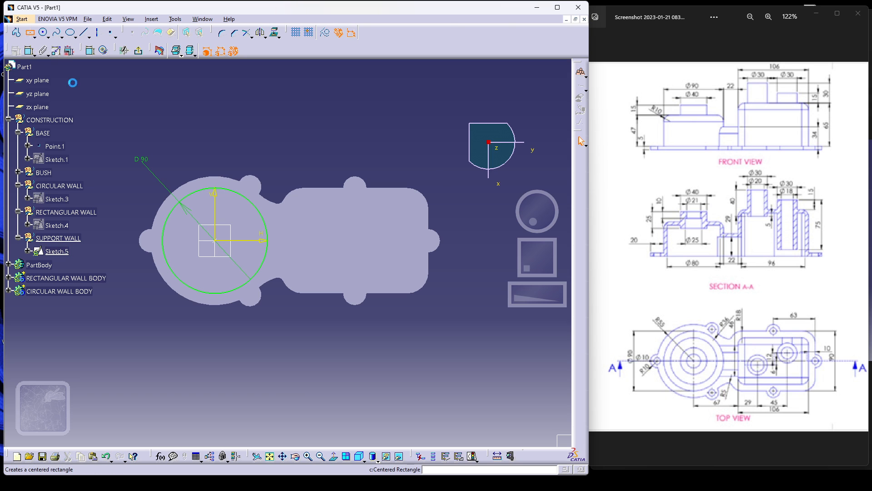
{"action": "left_click", "coordinate": [355, 236]}
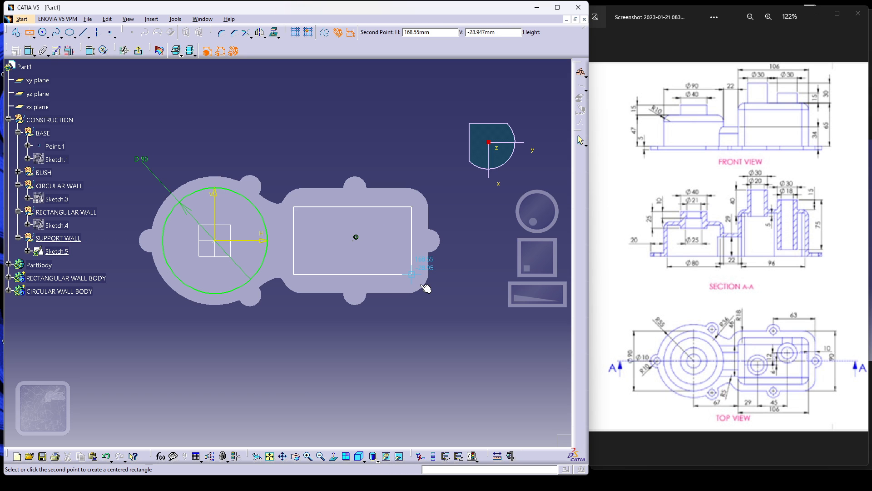
{"action": "left_click", "coordinate": [419, 284]}
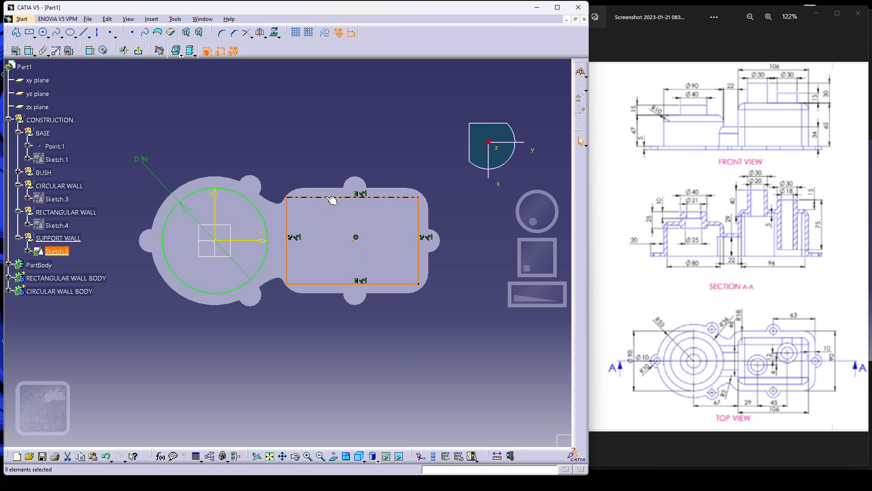
{"action": "key", "text": "ctrl+z"}
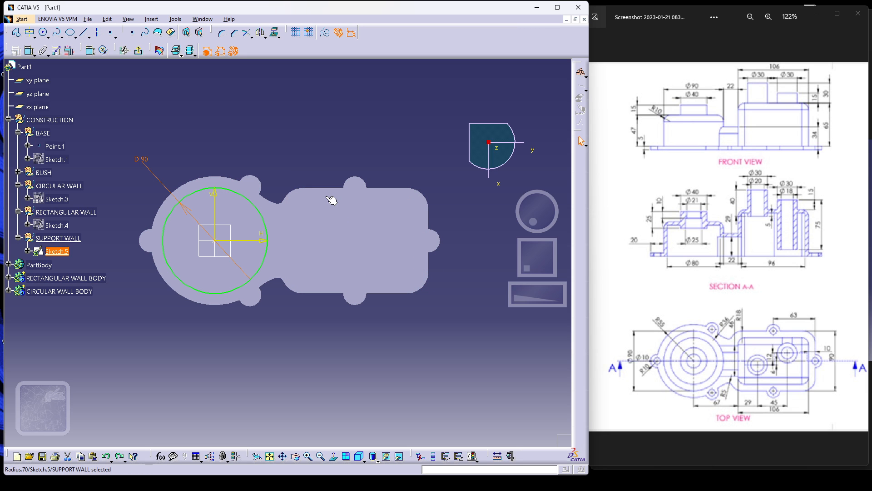
- Sketch a vertical line about 52 mm long across the H axis near the rectangular wall's side facing the circle
{"action": "left_click", "coordinate": [84, 32]}
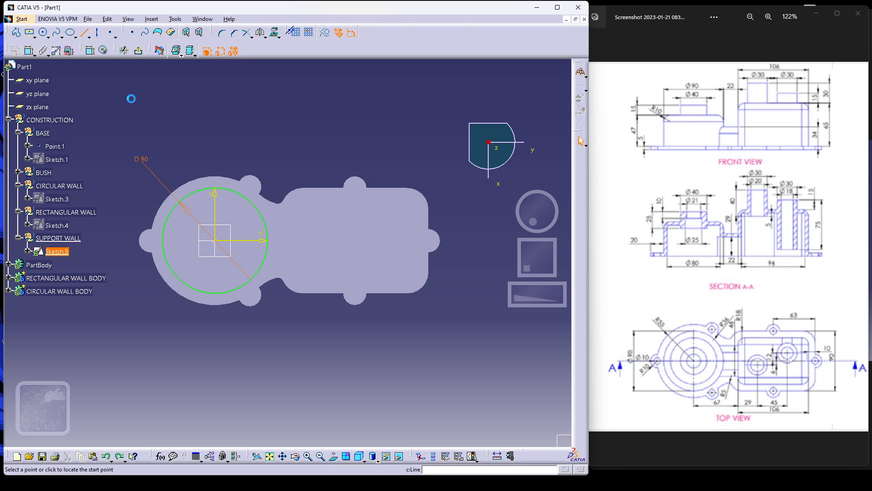
{"action": "left_click", "coordinate": [292, 212]}
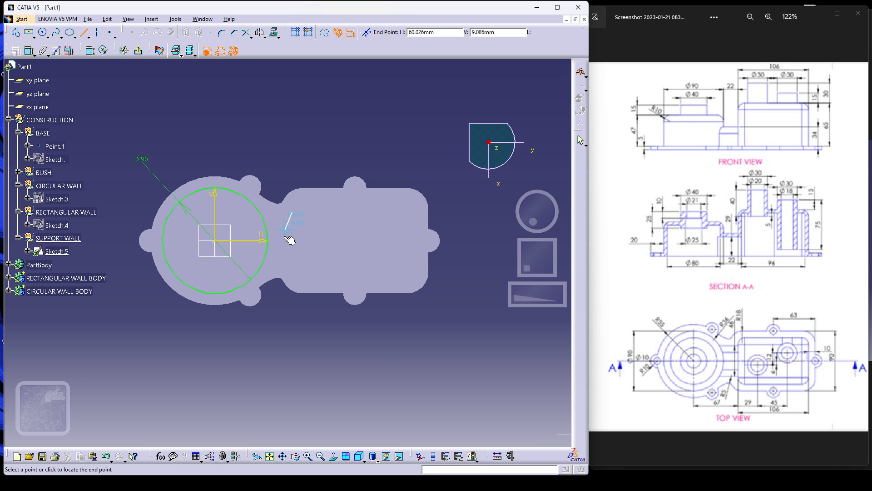
{"action": "left_click", "coordinate": [292, 273]}
{"action": "left_click", "coordinate": [293, 239]}
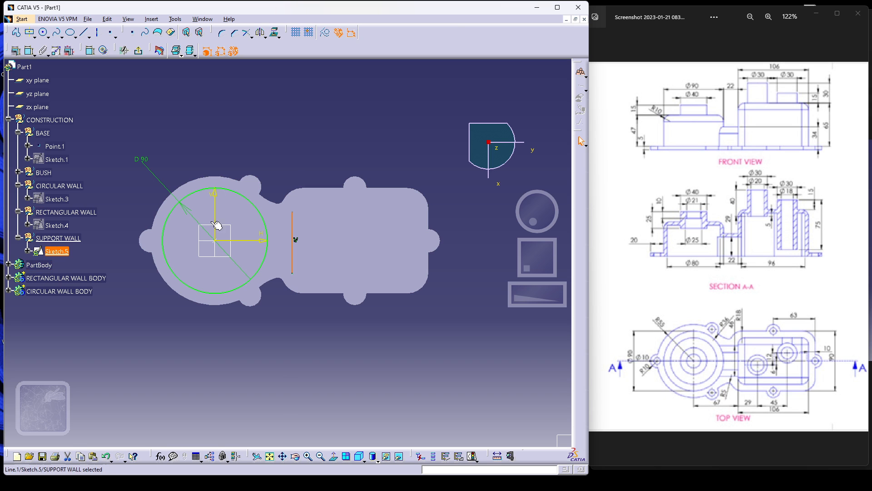
- Dimension the vertical line's offset from the V axis and set it to 67 mm
{"action": "left_click", "coordinate": [33, 51]}
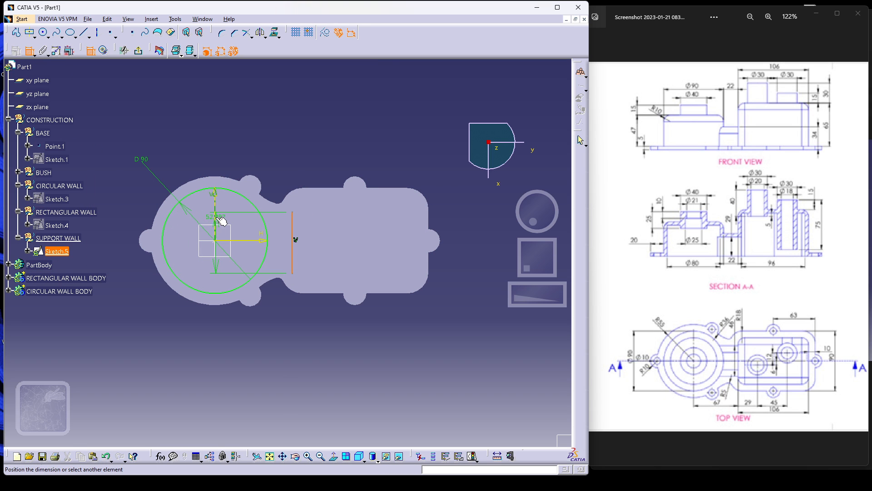
{"action": "left_click", "coordinate": [216, 198]}
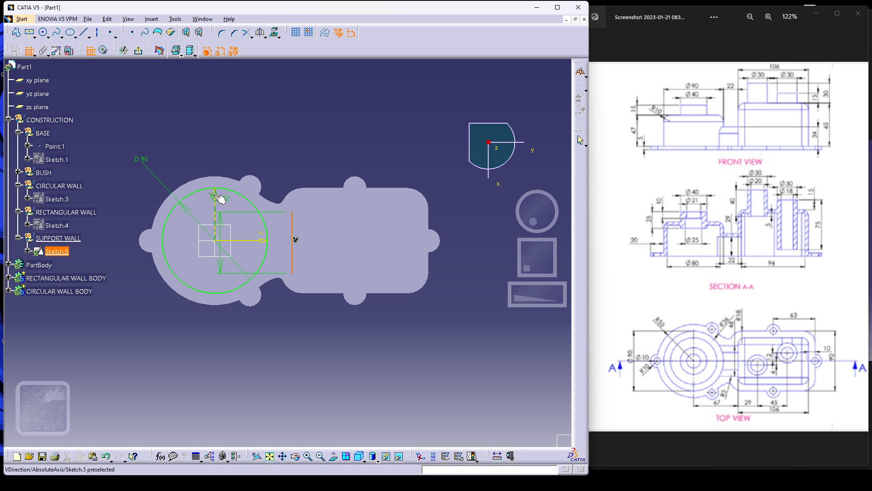
{"action": "left_click", "coordinate": [257, 330]}
{"action": "double_click", "coordinate": [257, 331]}
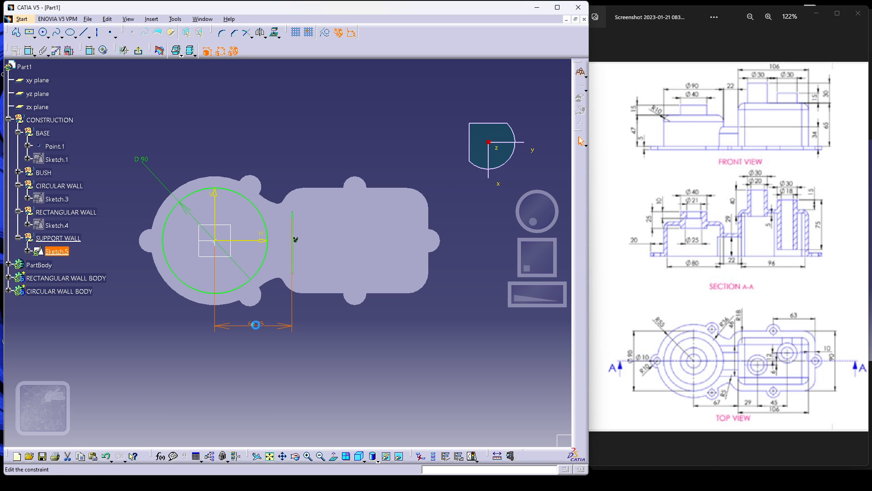
{"action": "type", "text": "67mm"}
{"action": "key", "text": "Return"}
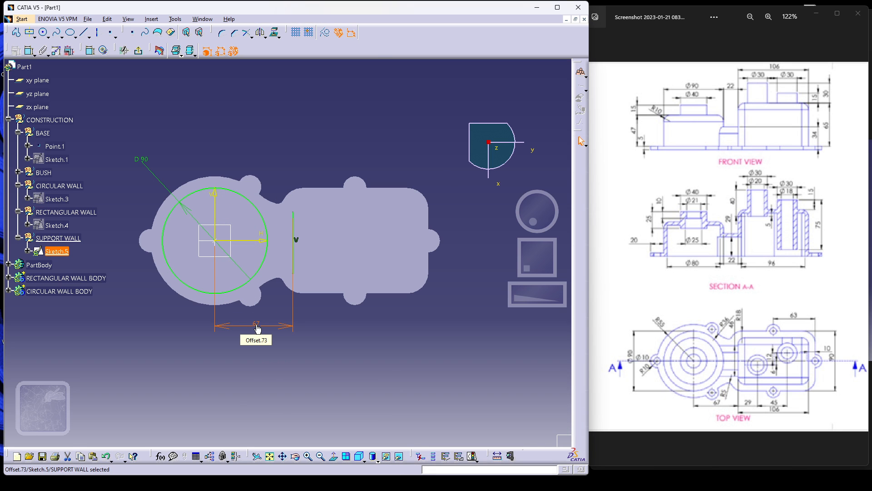
- Sketch a centred rectangle about 26 mm high on the H axis, overlapping both the circle and the vertical line
{"action": "left_click", "coordinate": [30, 34]}
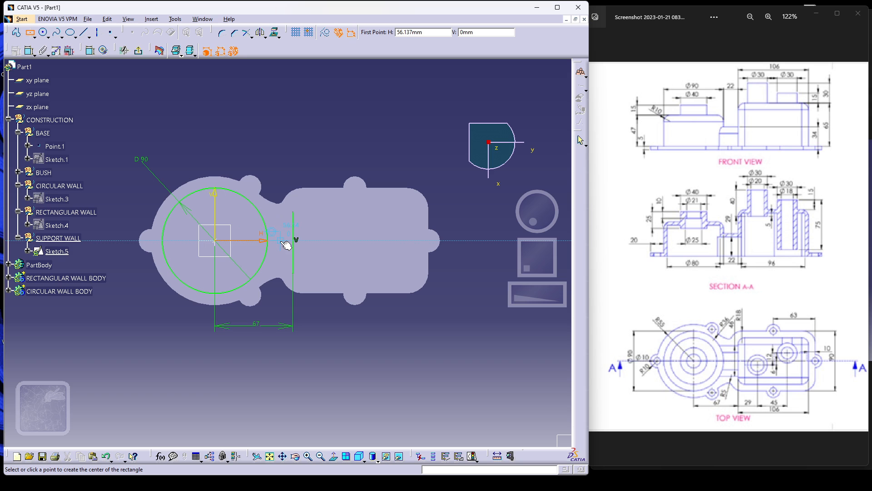
{"action": "left_click", "coordinate": [279, 240]}
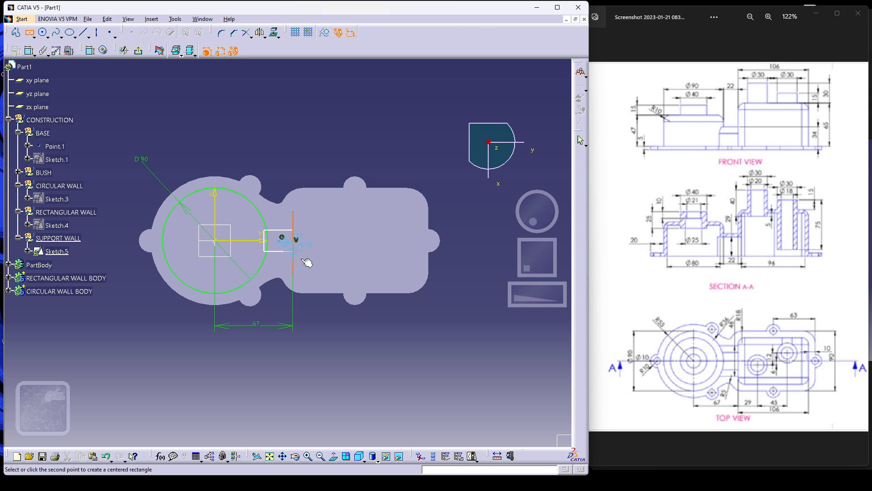
{"action": "left_click", "coordinate": [311, 257]}
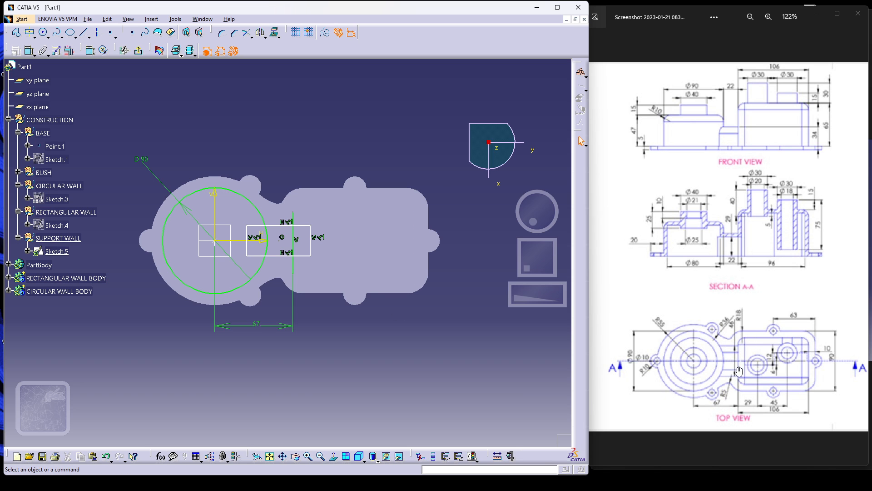
- Dimension the distance between the rectangle's two horizontal sides and set it to 46 mm
{"action": "left_click", "coordinate": [30, 53]}
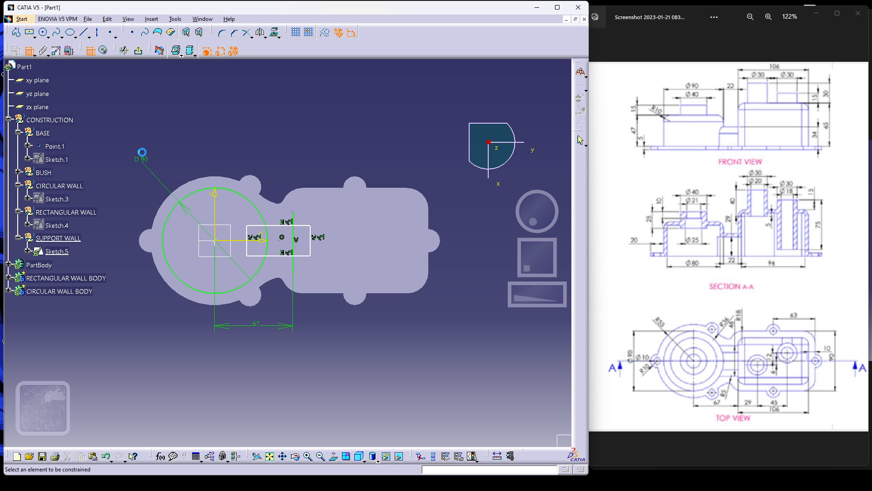
{"action": "left_click", "coordinate": [284, 225]}
{"action": "left_click", "coordinate": [284, 256]}
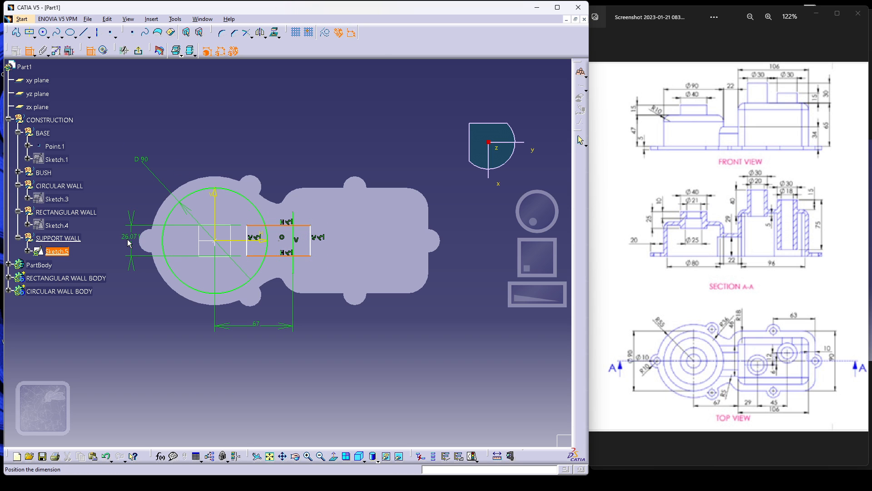
{"action": "left_click", "coordinate": [126, 241]}
{"action": "double_click", "coordinate": [126, 241]}
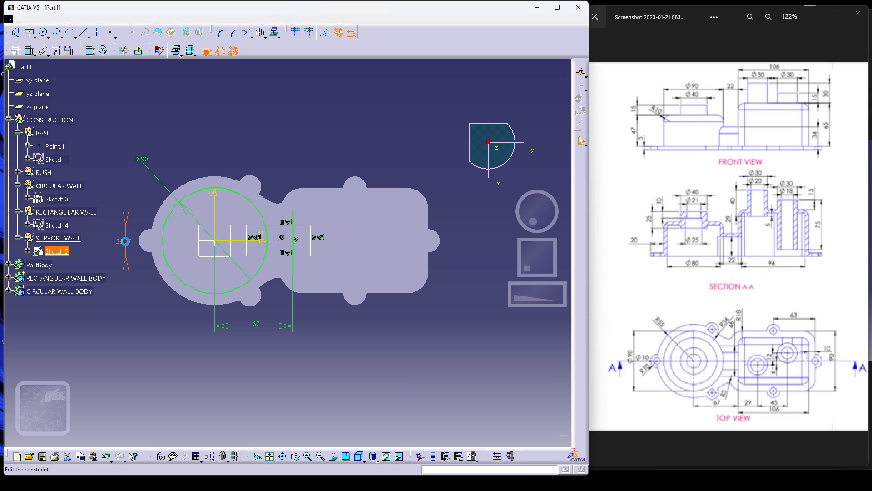
{"action": "type", "text": "46"}
{"action": "key", "text": "Return"}
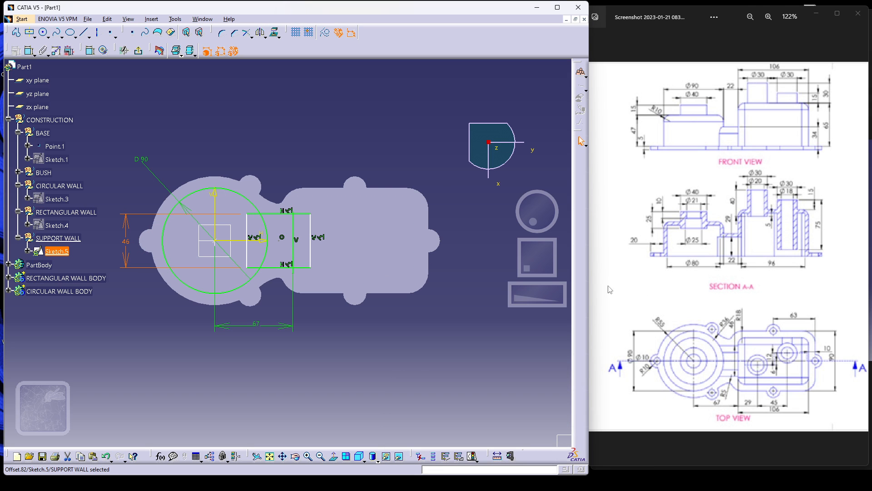
{"action": "left_click_drag", "start_coordinate": [293, 213], "coordinate": [293, 210]}
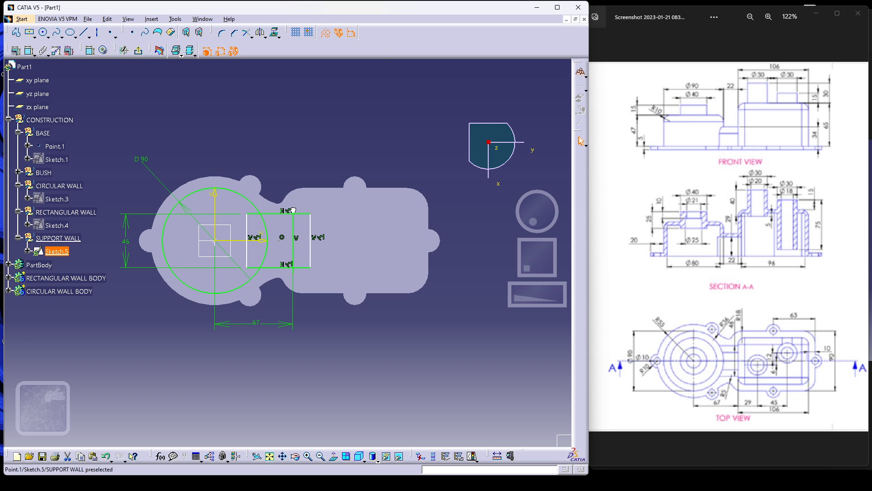
{"action": "left_click", "coordinate": [316, 317]}
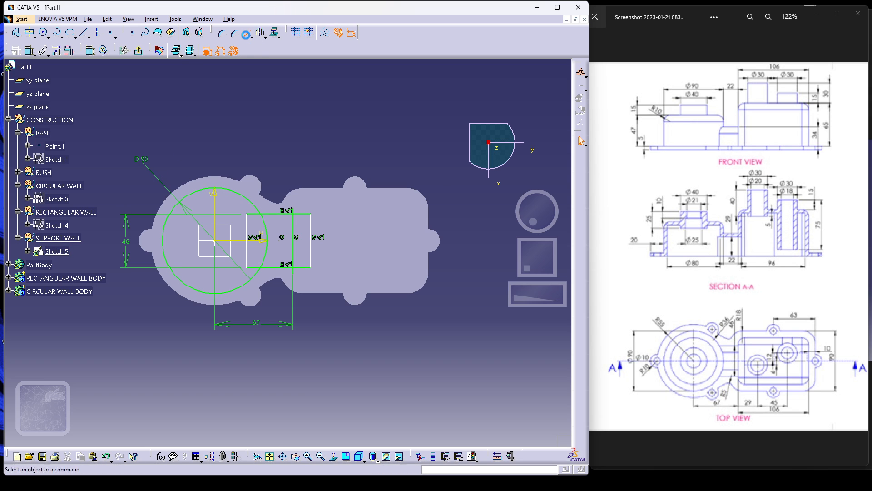
- Quick Trim the 90 mm circle and the rectangle's horizontal sides, keeping only the closed profile between the circle's arc and the 67 mm vertical line
{"action": "left_click", "coordinate": [246, 33]}
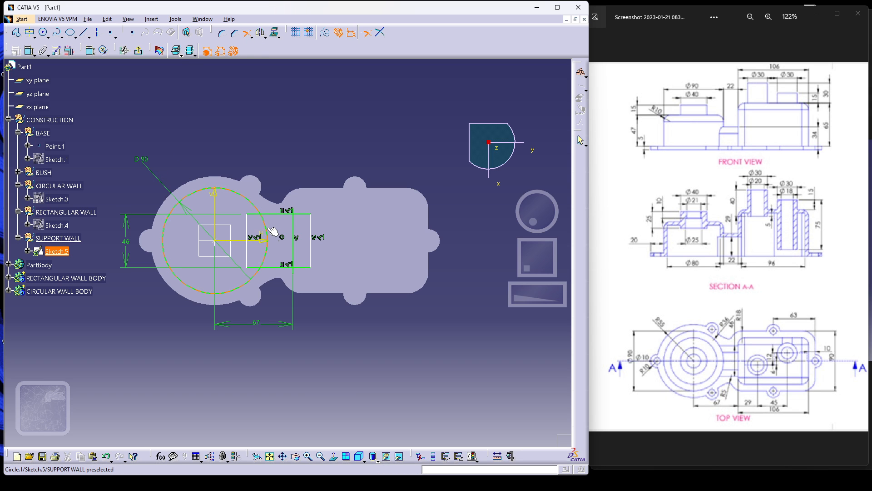
{"action": "left_click", "coordinate": [269, 226]}
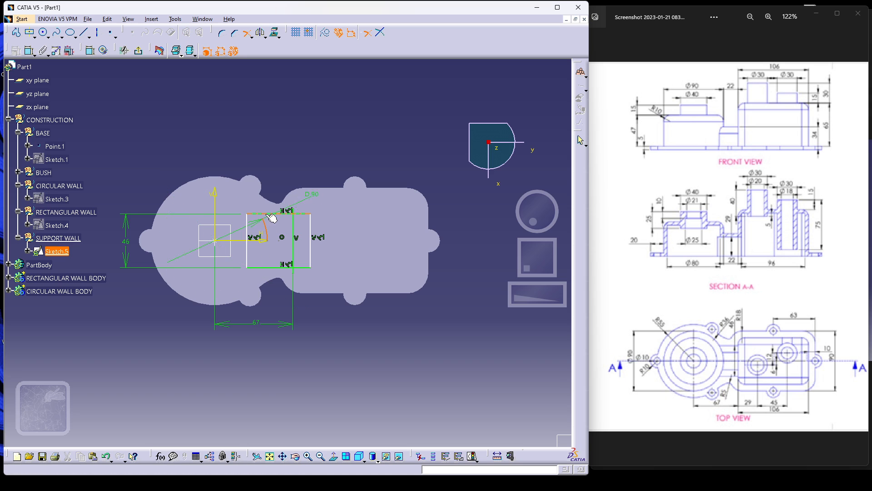
{"action": "left_click", "coordinate": [268, 233]}
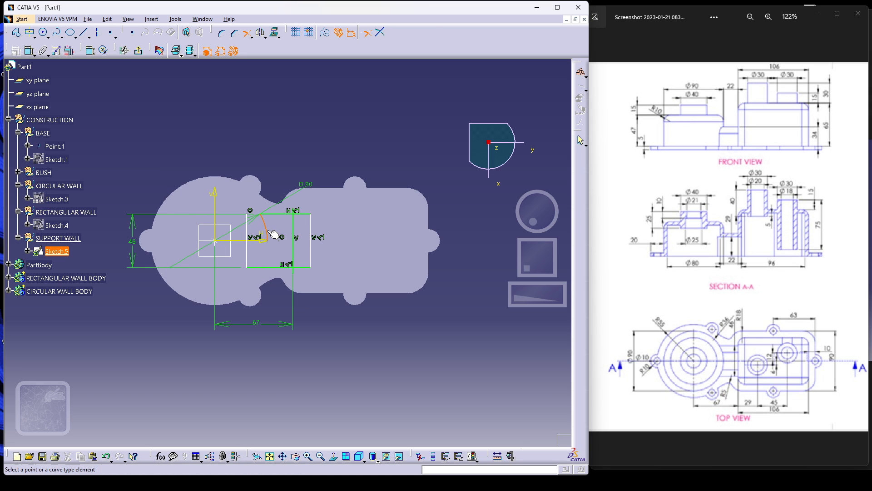
{"action": "left_click", "coordinate": [274, 267]}
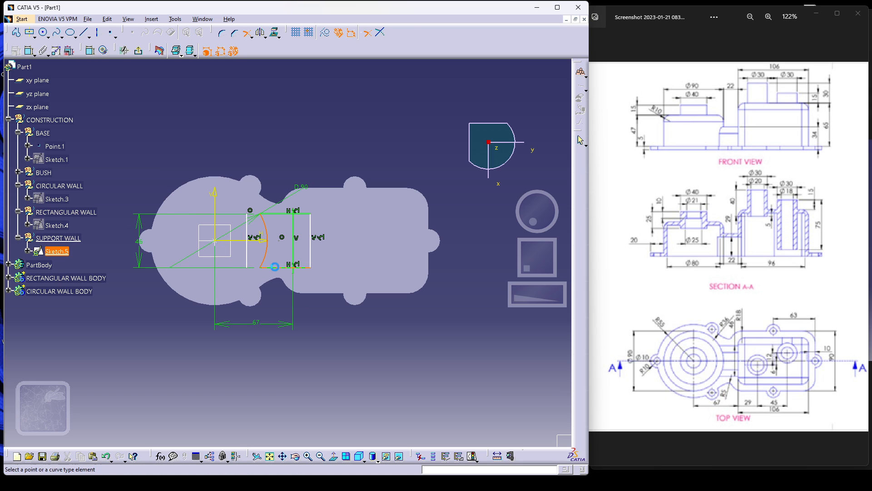
{"action": "left_click", "coordinate": [301, 214]}
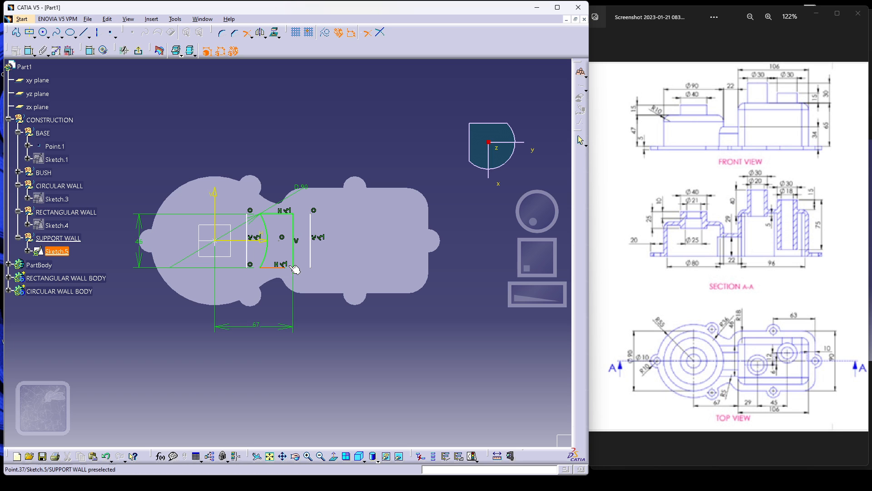
{"action": "left_click", "coordinate": [302, 267]}
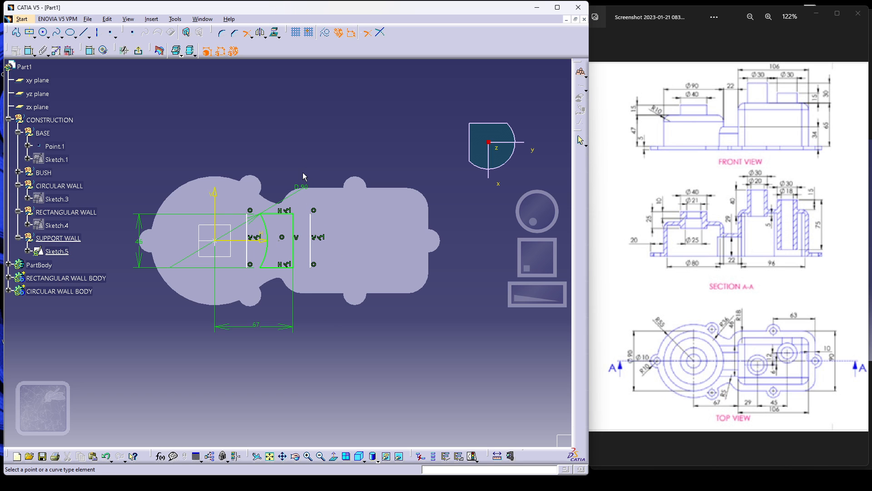
- Delete the rectangle's two leftover vertical sides outside the trimmed support wall profile
{"action": "left_click_drag", "start_coordinate": [295, 167], "coordinate": [340, 293]}
{"action": "key", "text": "Escape"}
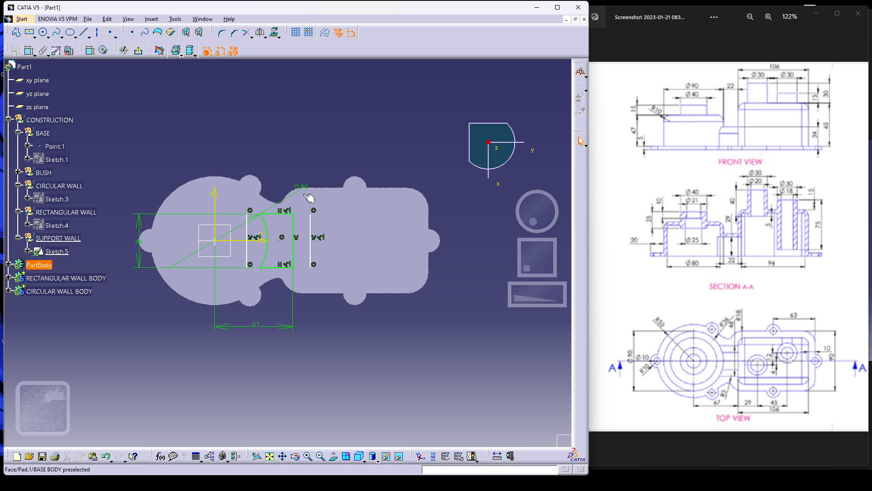
{"action": "left_click_drag", "start_coordinate": [306, 179], "coordinate": [325, 294]}
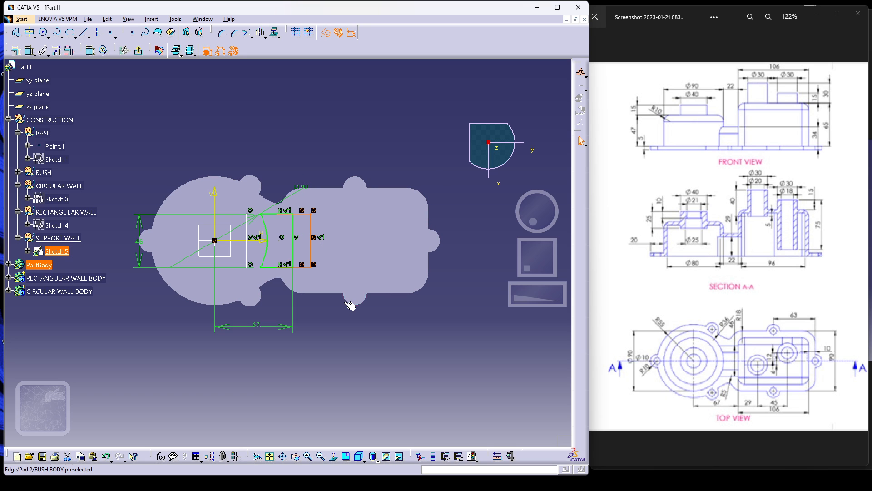
{"action": "key", "text": "Delete"}
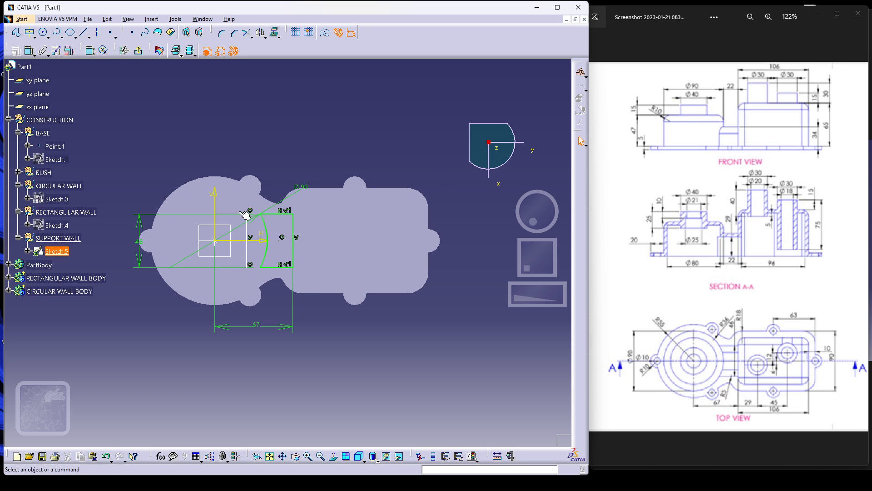
{"action": "left_click", "coordinate": [247, 252]}
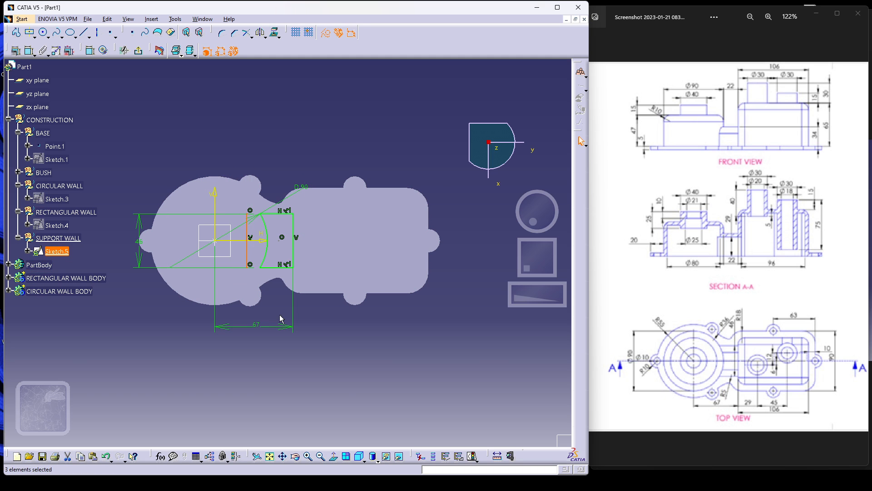
{"action": "key", "text": "Delete"}
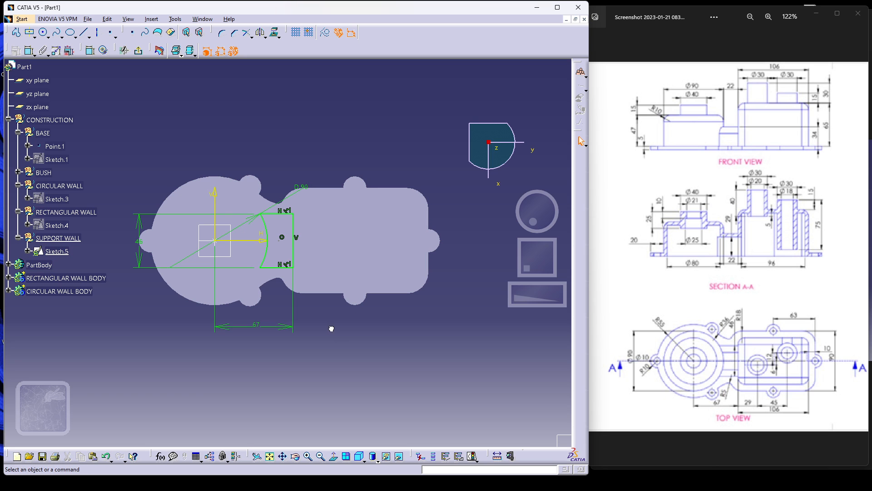
- Dimension the horizontal distance between the rectangle's centre point and the V axis
{"action": "left_click", "coordinate": [280, 240]}
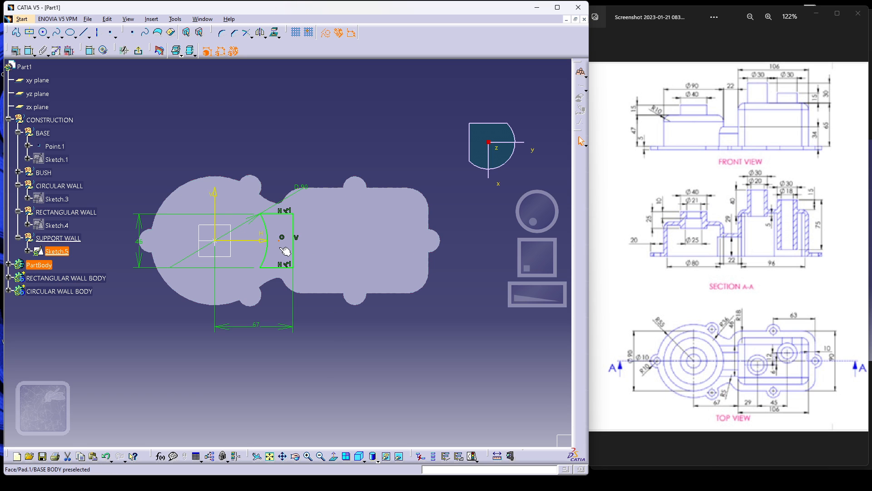
{"action": "left_click", "coordinate": [91, 51]}
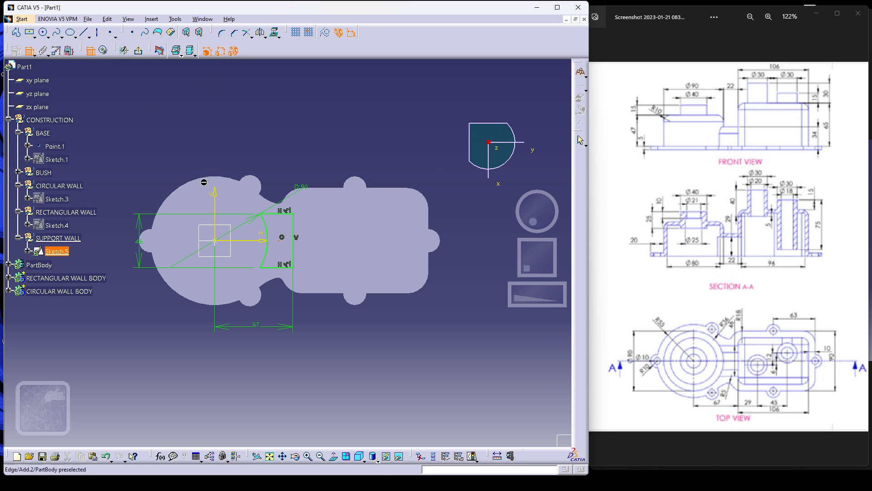
{"action": "left_click", "coordinate": [217, 193]}
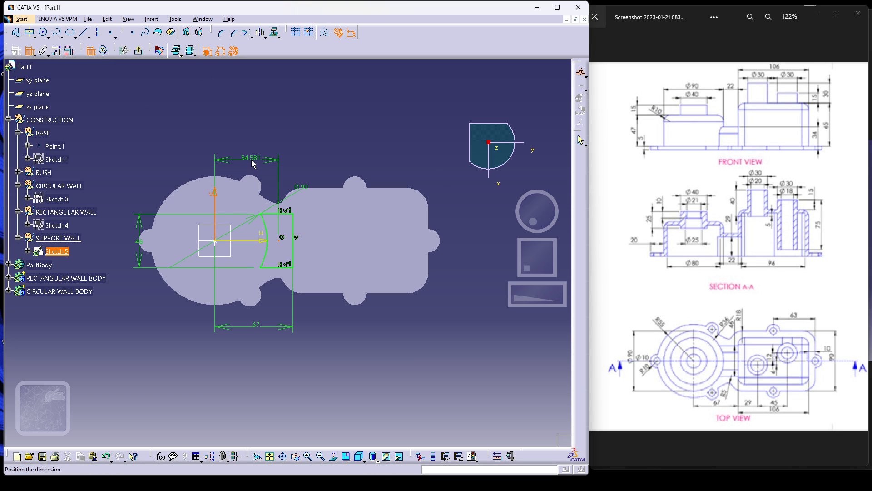
{"action": "left_click", "coordinate": [250, 162]}
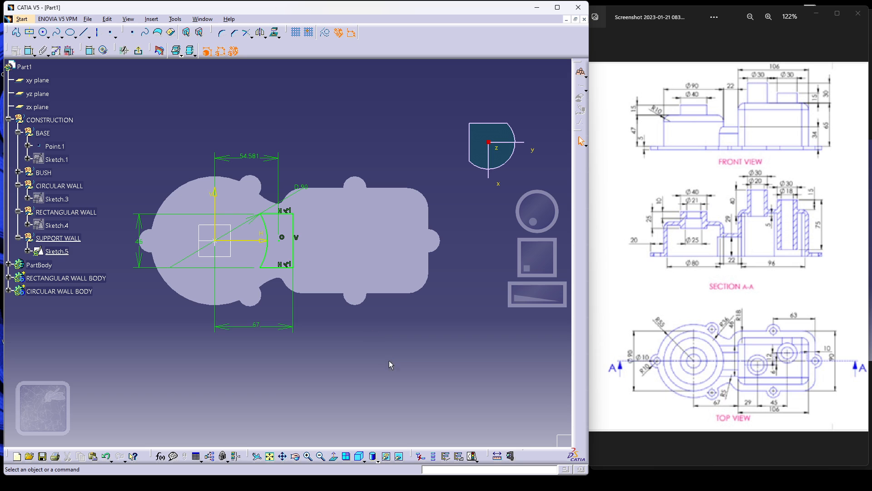
- Check the sketch's solving status and exit the support wall sketch
{"action": "left_click", "coordinate": [472, 455]}
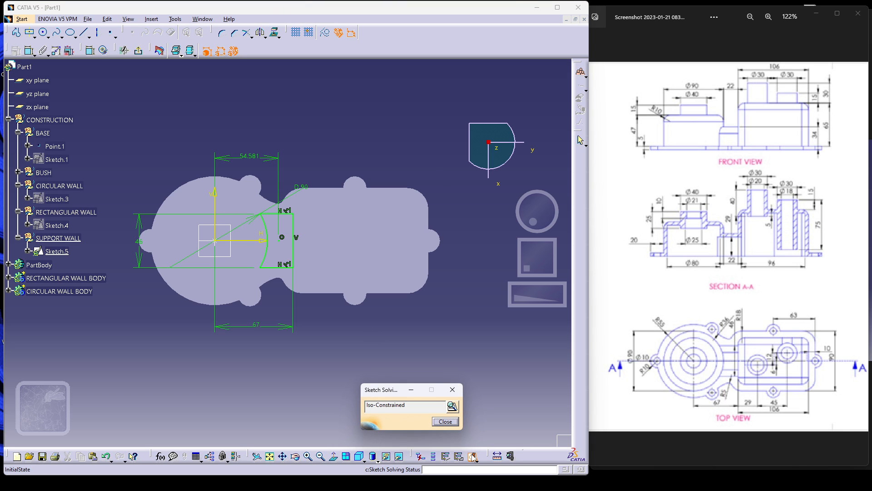
{"action": "left_click", "coordinate": [444, 421]}
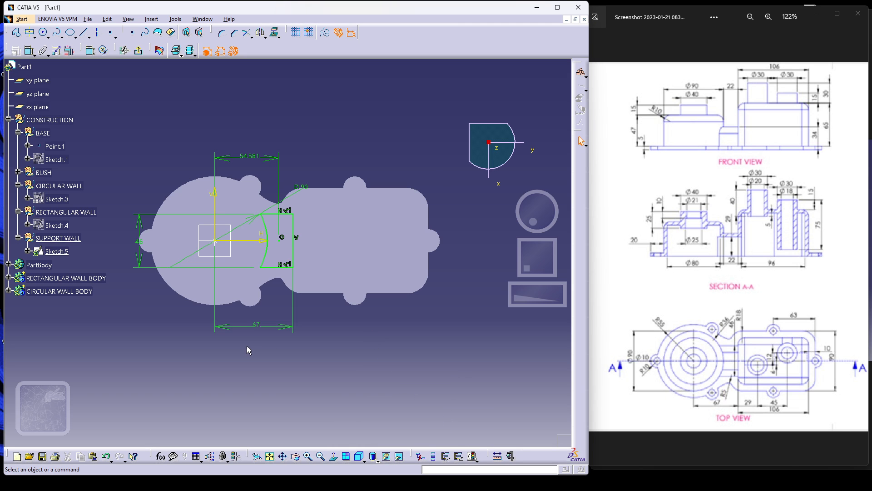
{"action": "left_click", "coordinate": [217, 292]}
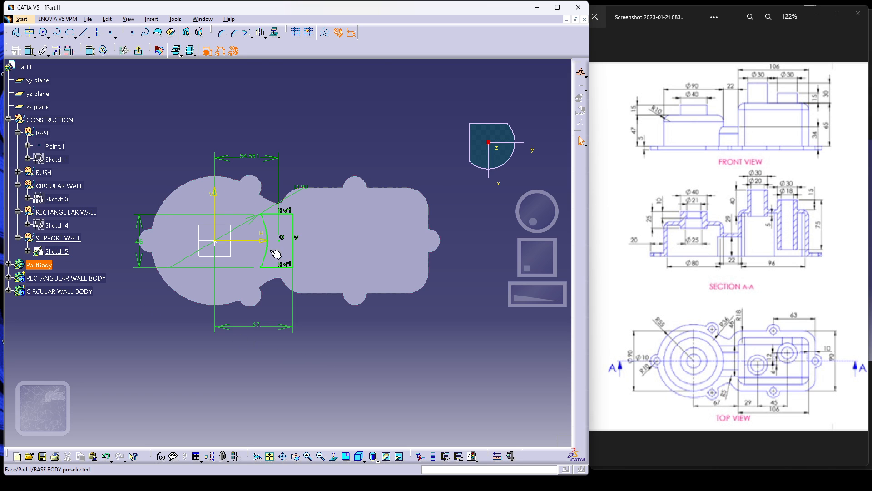
{"action": "left_click", "coordinate": [366, 112]}
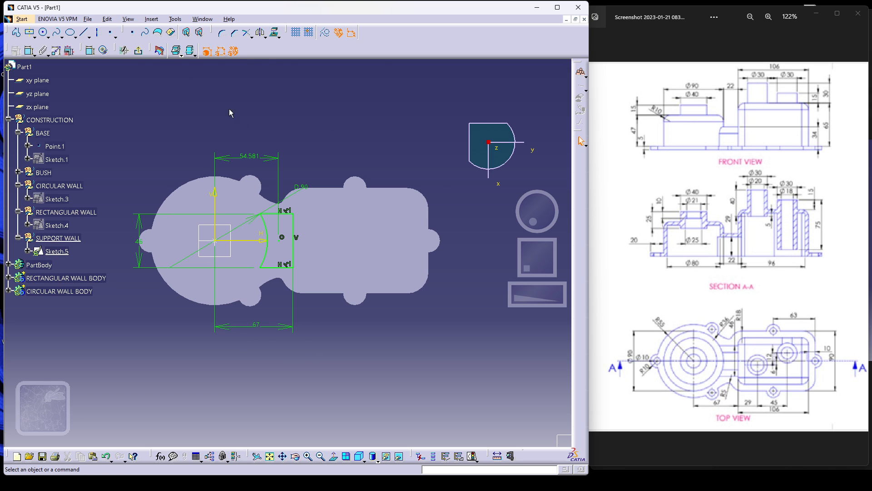
{"action": "left_click", "coordinate": [140, 54]}
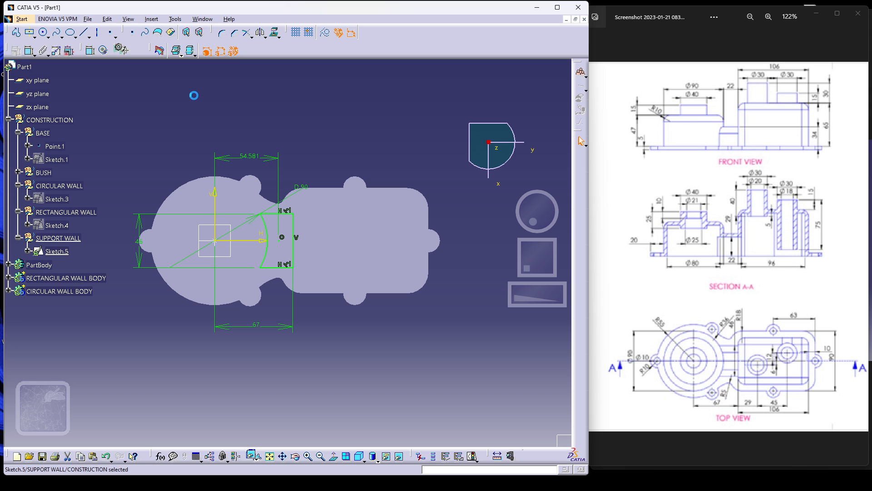
- Make PartBody the in-work object and insert a new body after it
{"action": "left_click", "coordinate": [147, 19]}
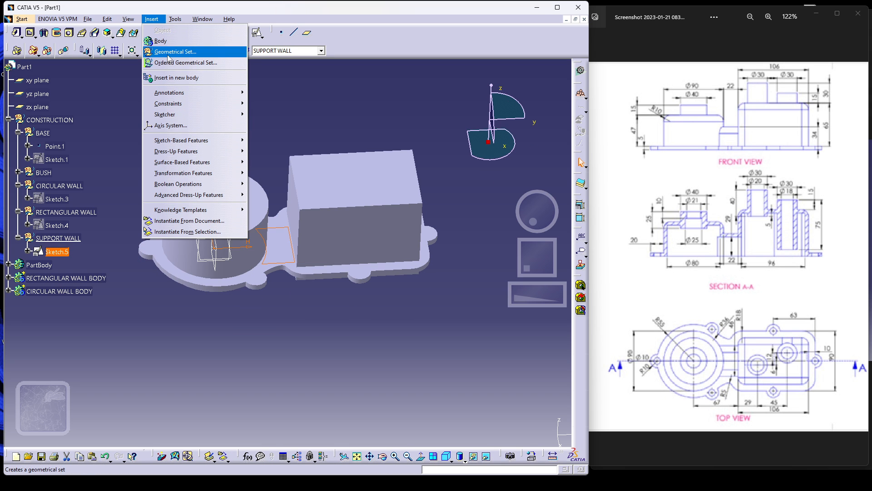
{"action": "left_click", "coordinate": [296, 78]}
{"action": "left_click", "coordinate": [294, 51]}
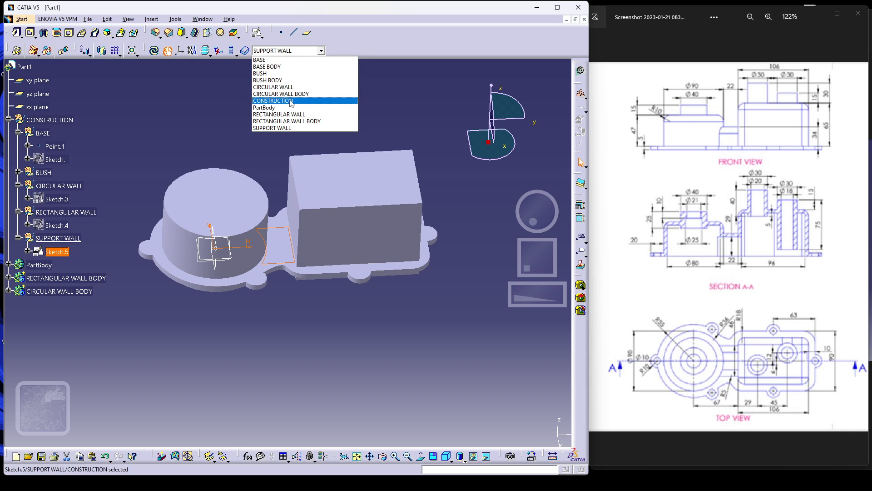
{"action": "left_click", "coordinate": [289, 108]}
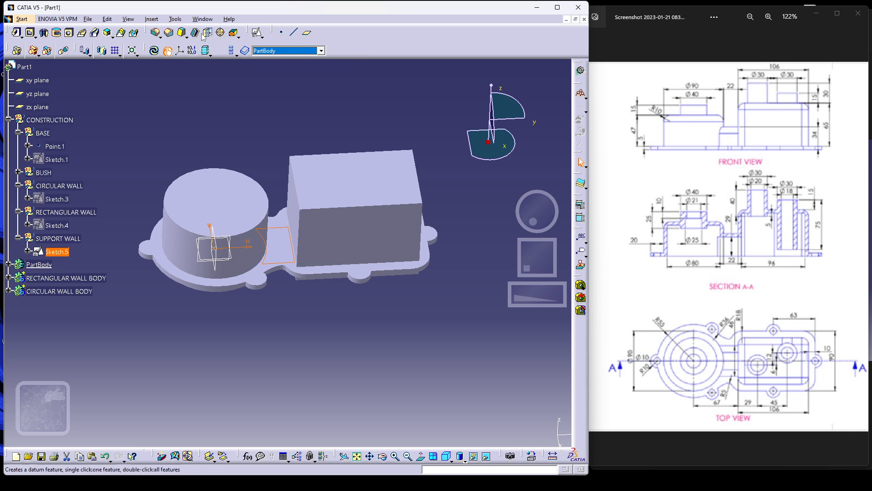
{"action": "left_click", "coordinate": [151, 19]}
{"action": "left_click", "coordinate": [165, 35]}
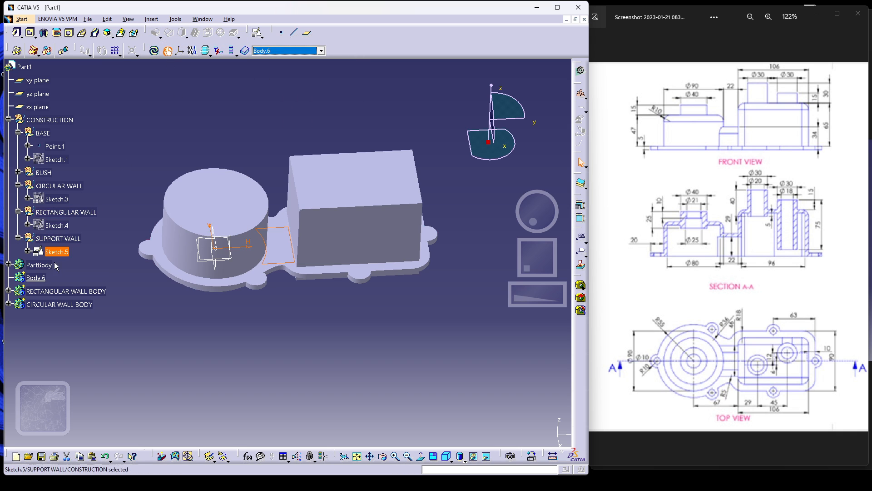
- Rename the newly inserted body as SUPPORT WALL BODY
{"action": "left_click", "coordinate": [46, 278]}
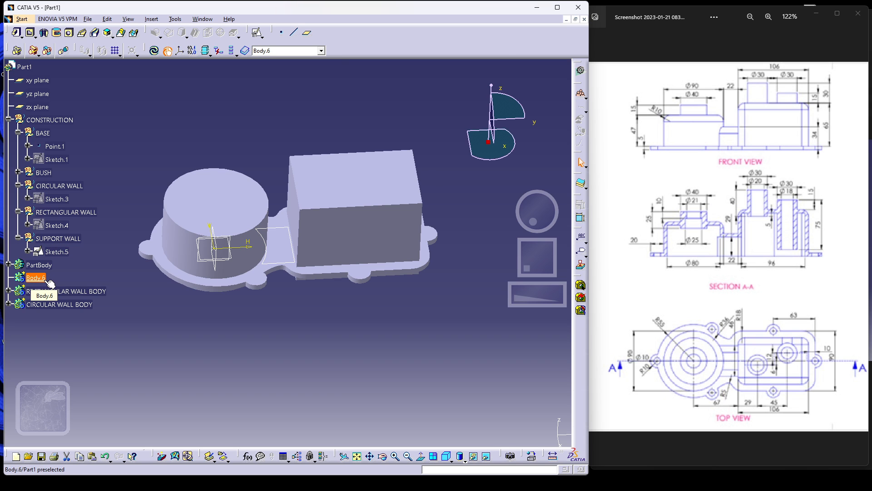
{"action": "key", "text": "alt+Return"}
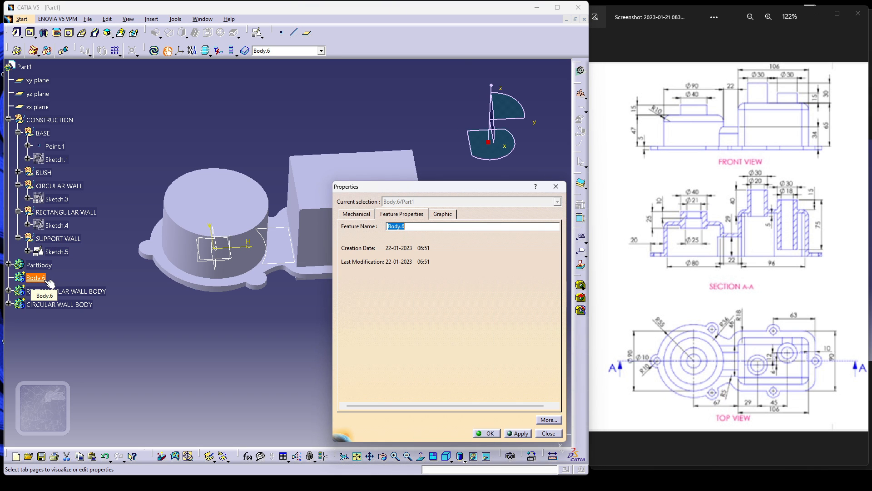
{"action": "type", "text": "SUPPORT WALL BODY"}
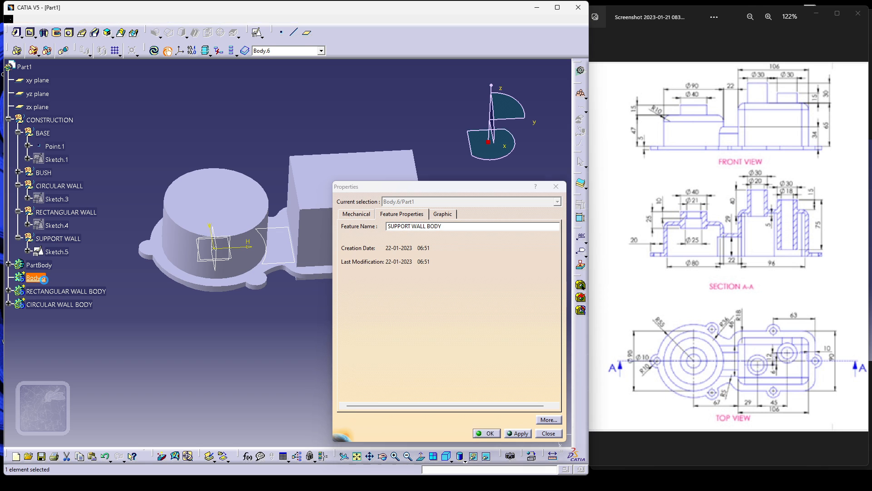
{"action": "key", "text": "Return"}
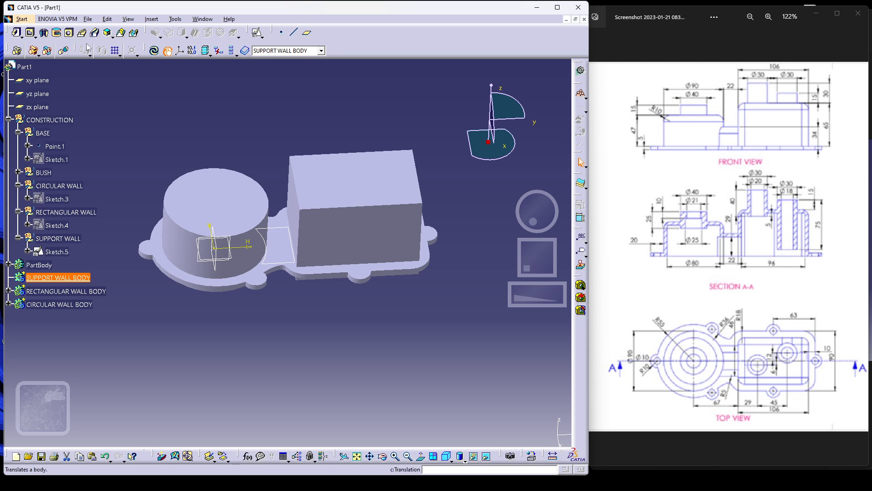
- Pad the support wall sketch with a first limit of 29+5 mm and a second limit of 1 mm
{"action": "left_click", "coordinate": [18, 33]}
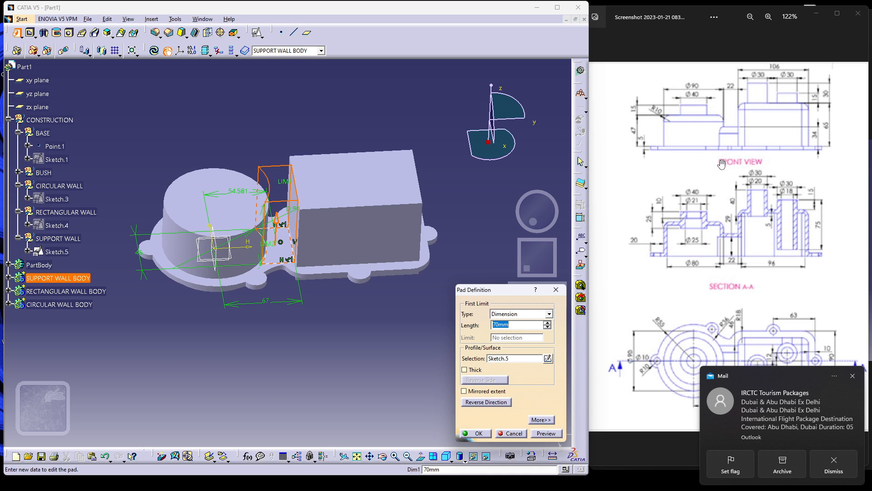
{"action": "left_click", "coordinate": [853, 378]}
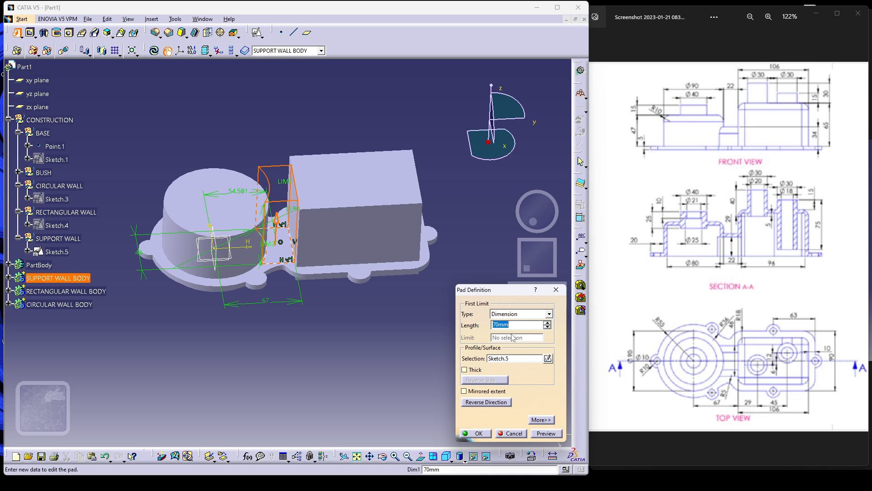
{"action": "type", "text": "29+5"}
{"action": "left_click", "coordinate": [541, 419]}
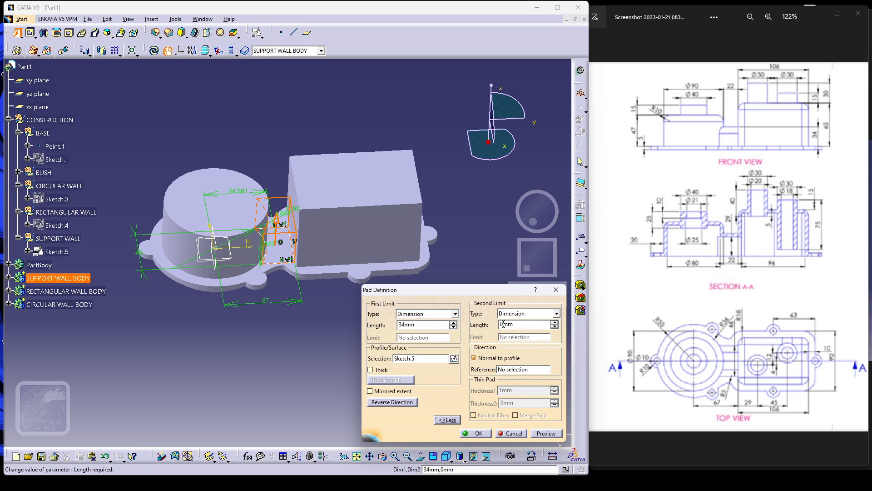
{"action": "left_click", "coordinate": [502, 324]}
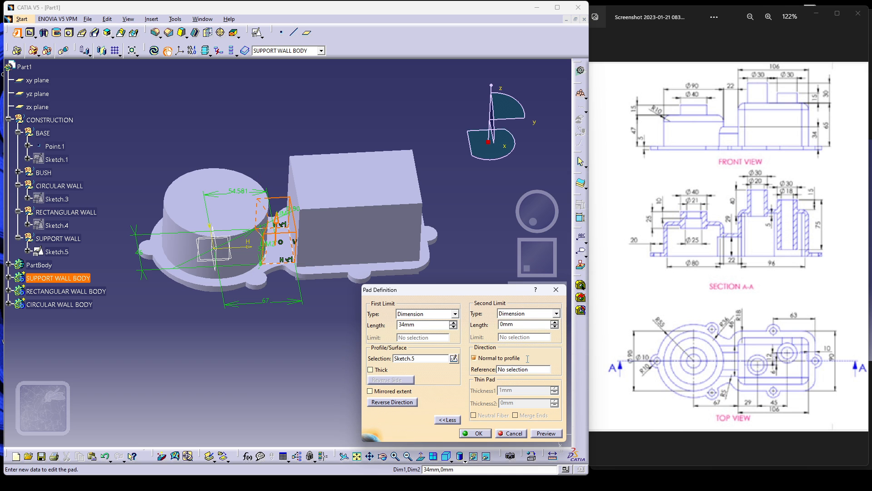
{"action": "type", "text": "1"}
{"action": "key", "text": "Return"}
{"action": "left_click", "coordinate": [475, 433]}
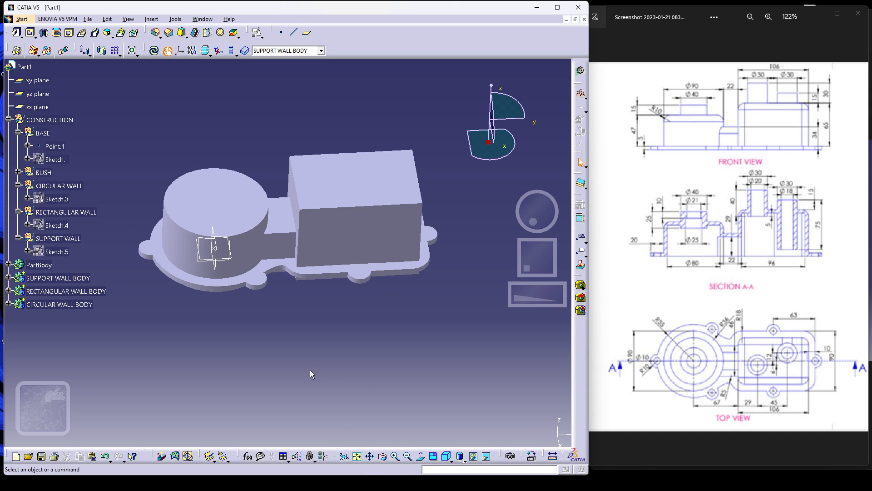
{"action": "middle_click_drag", "start_coordinate": [317, 368], "coordinate": [404, 285]}
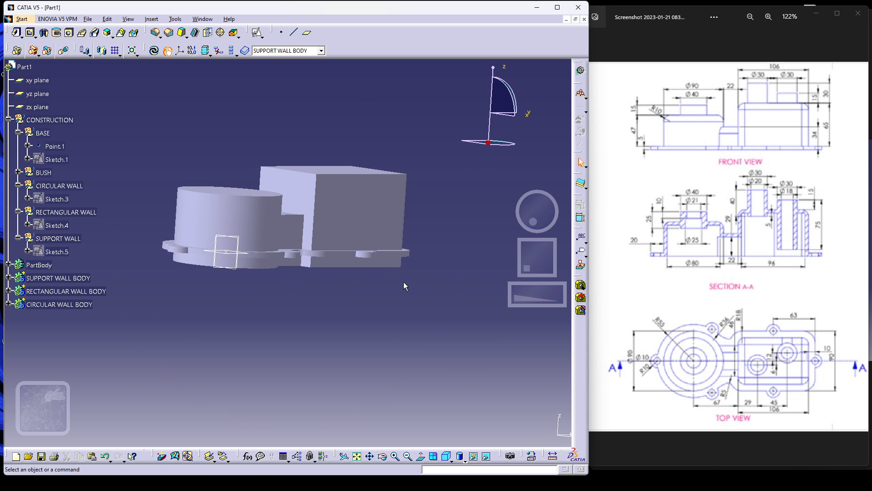
{"action": "middle_click_drag", "start_coordinate": [197, 303], "coordinate": [163, 351]}
{"action": "middle_click_drag", "start_coordinate": [141, 322], "coordinate": [253, 353]}
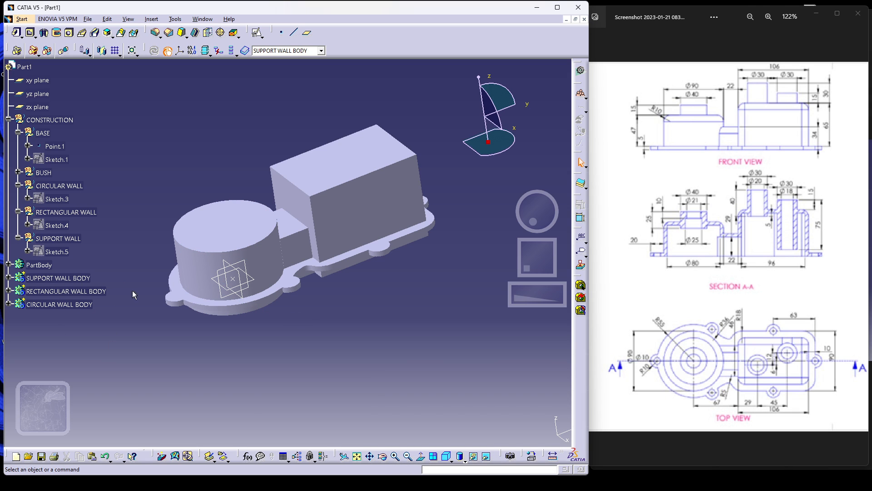
- Start a union trim of RECTANGULAR WALL BODY with SUPPORT WALL BODY
{"action": "left_click", "coordinate": [327, 228]}
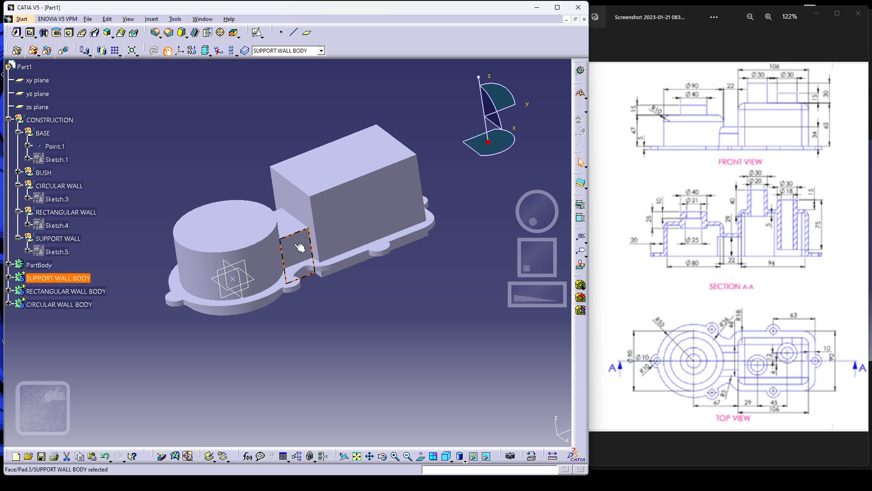
{"action": "left_click", "coordinate": [330, 307]}
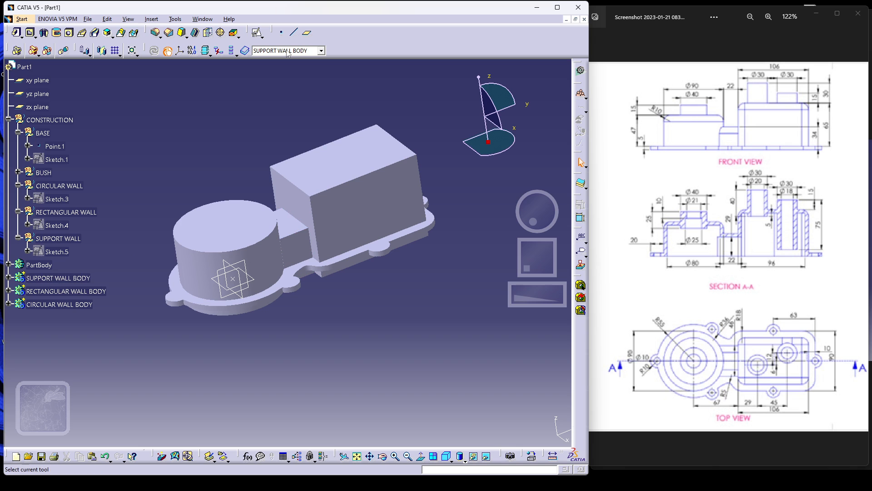
{"action": "right_click", "coordinate": [69, 293]}
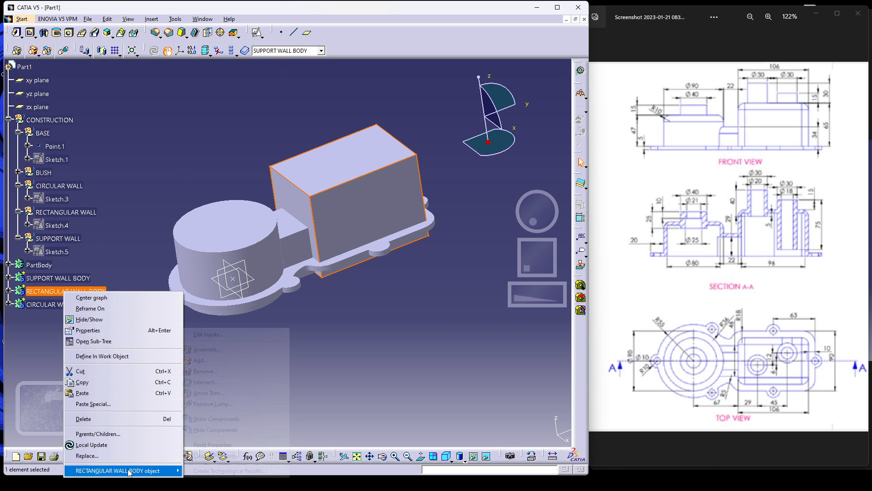
{"action": "mouse_move", "coordinate": [125, 469]}
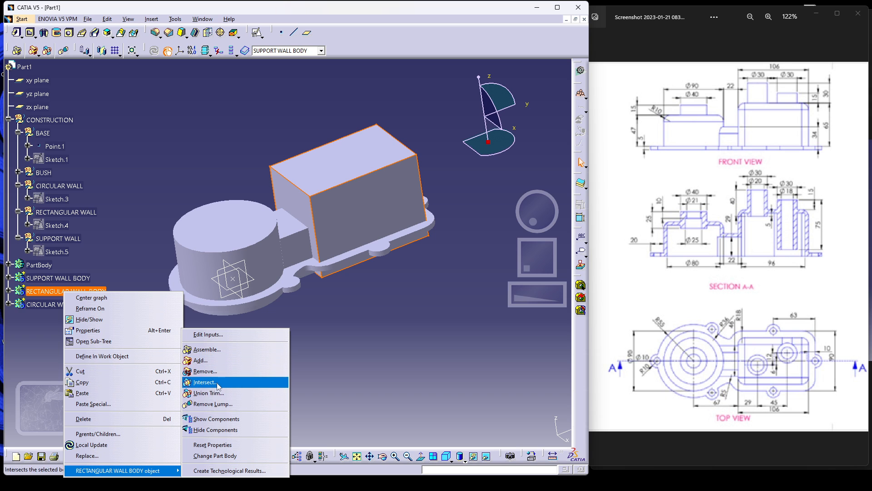
{"action": "left_click", "coordinate": [208, 392]}
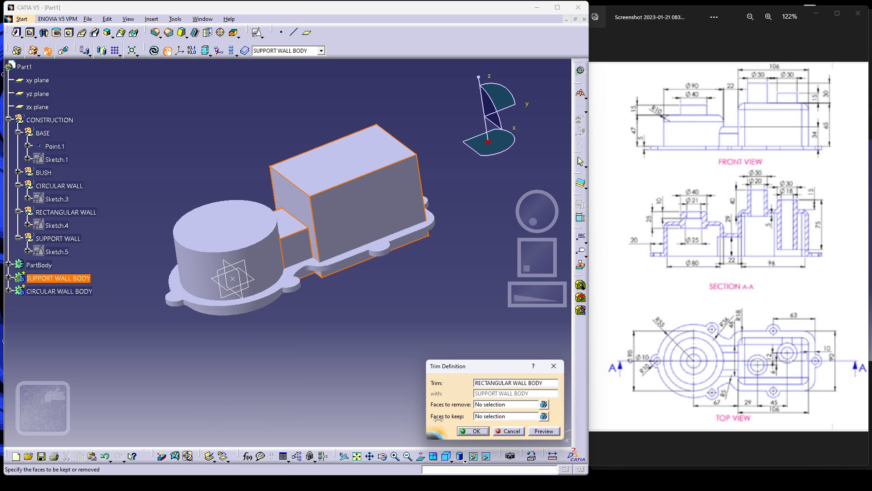
- Try the rectangular wall's face adjoining the support wall as the face to remove and preview the trim
{"action": "left_click", "coordinate": [497, 416]}
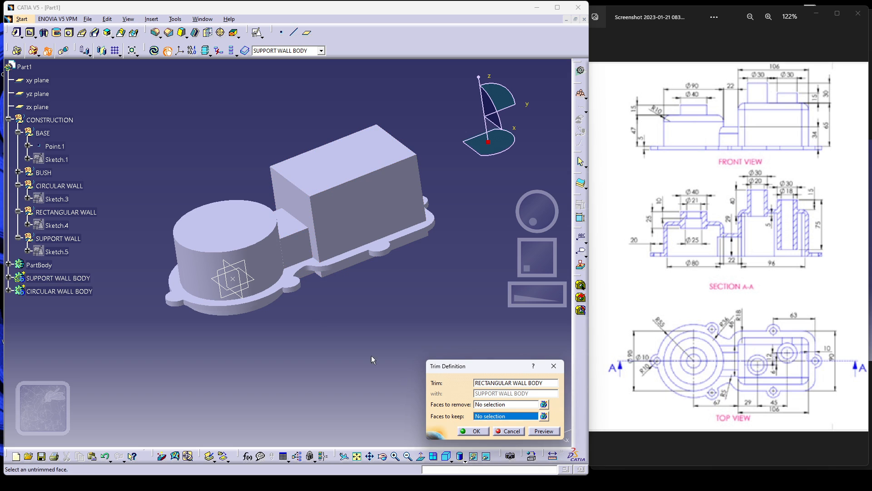
{"action": "left_click", "coordinate": [305, 210]}
{"action": "left_click", "coordinate": [305, 210]}
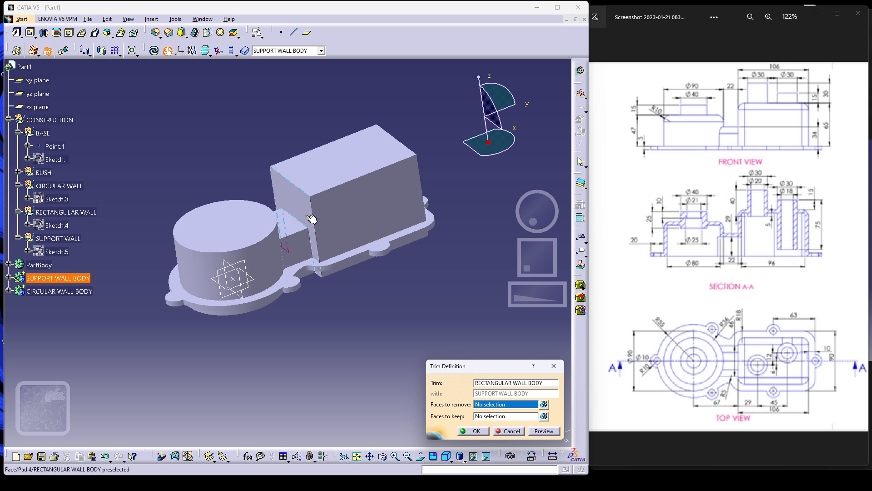
{"action": "left_click", "coordinate": [330, 264]}
{"action": "left_click", "coordinate": [545, 431]}
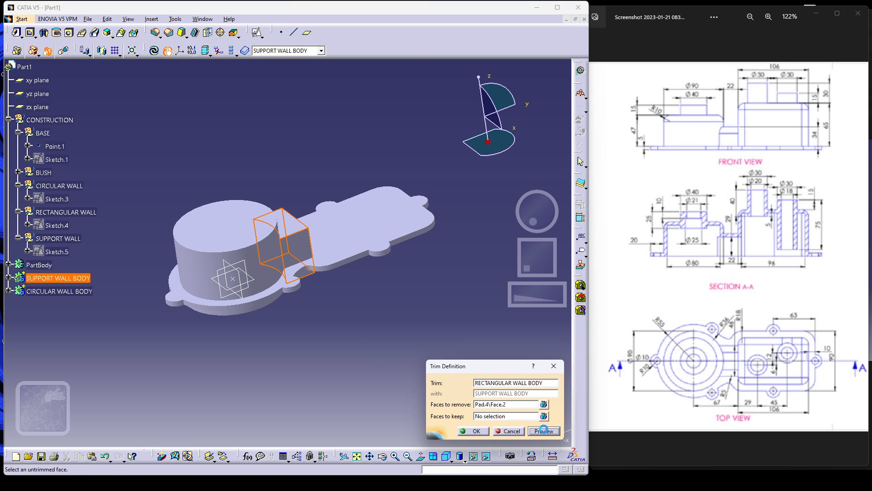
- Clear the rectangular wall's face from the union trim's faces to remove
{"action": "middle_click_drag", "start_coordinate": [434, 317], "coordinate": [412, 368]}
{"action": "left_click", "coordinate": [546, 405]}
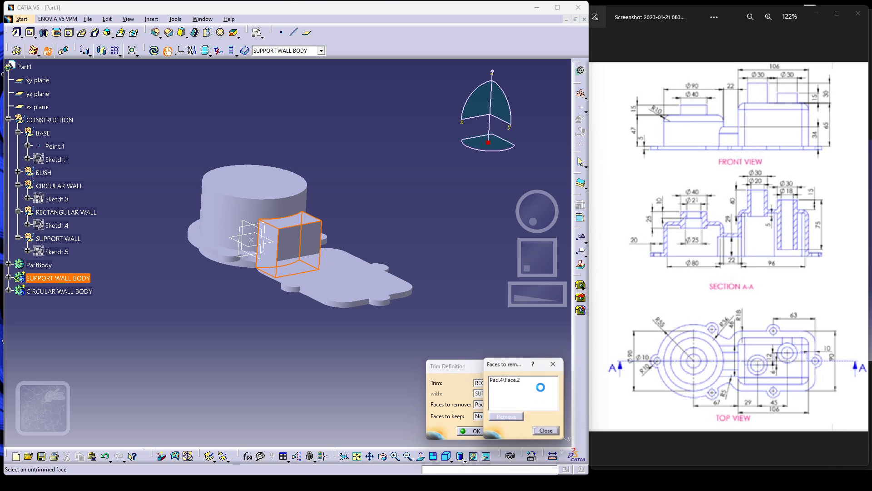
{"action": "left_click", "coordinate": [513, 417]}
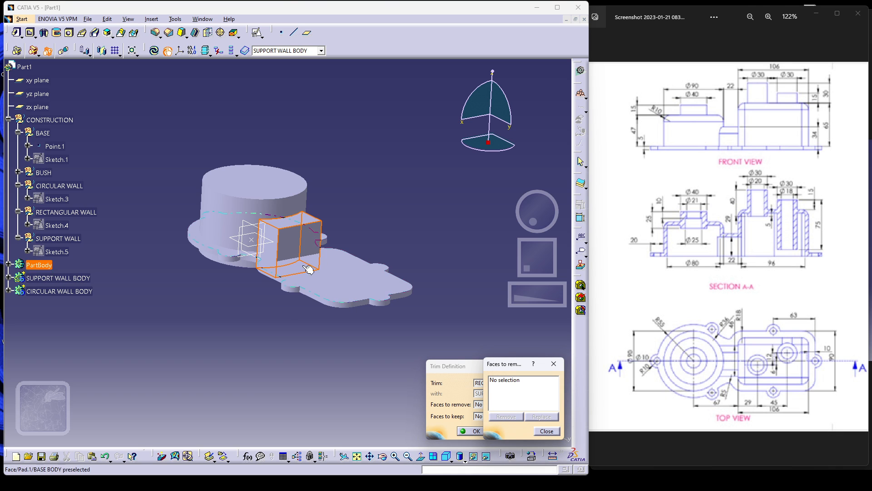
{"action": "left_click", "coordinate": [540, 432]}
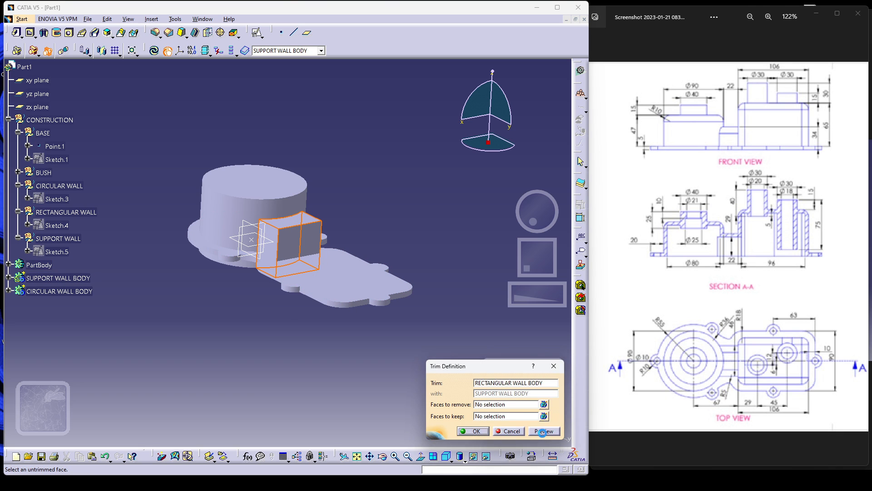
- Remove the support wall's end face inside the rectangular wall, keep the rectangular wall's face adjoining the support wall, and complete the union trim
{"action": "left_click", "coordinate": [298, 245]}
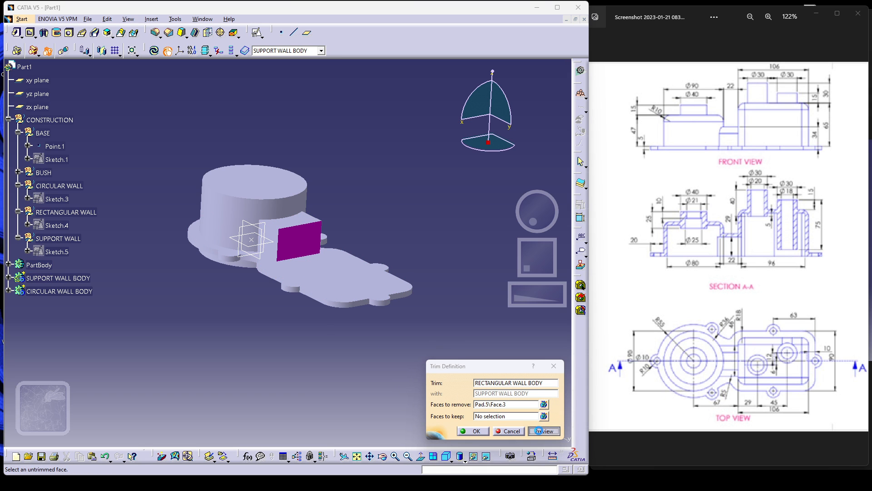
{"action": "left_click", "coordinate": [540, 431]}
{"action": "middle_click_drag", "start_coordinate": [258, 375], "coordinate": [509, 336]}
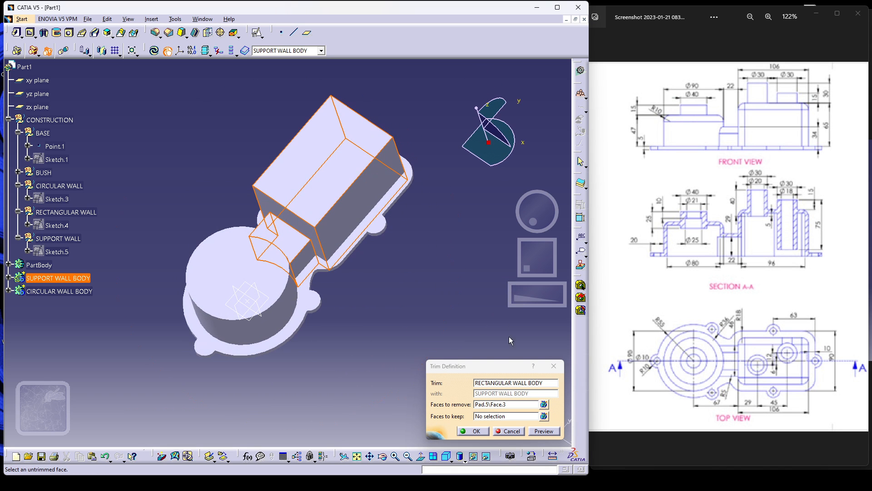
{"action": "left_click", "coordinate": [498, 416]}
{"action": "middle_click_drag", "start_coordinate": [321, 361], "coordinate": [330, 320]}
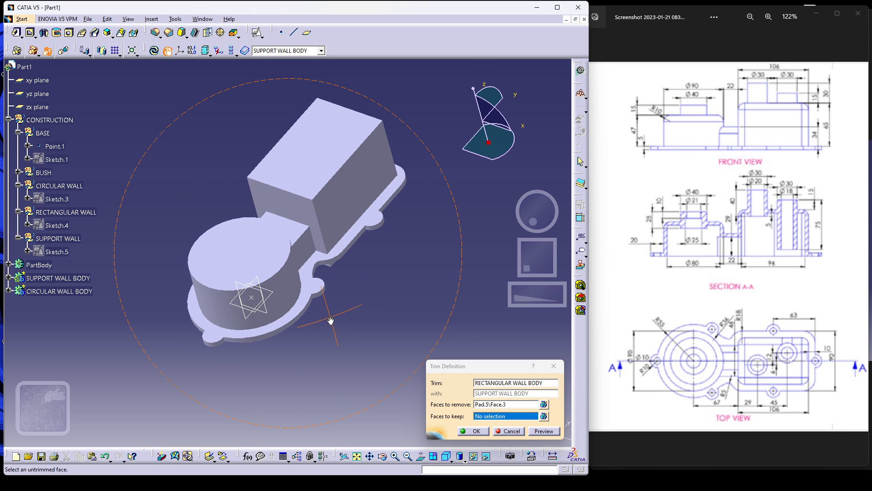
{"action": "left_click", "coordinate": [302, 214]}
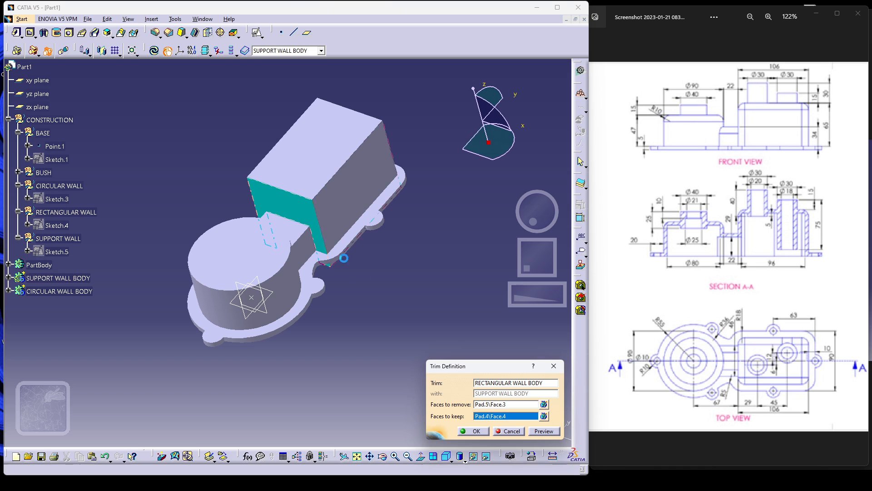
{"action": "left_click", "coordinate": [558, 431]}
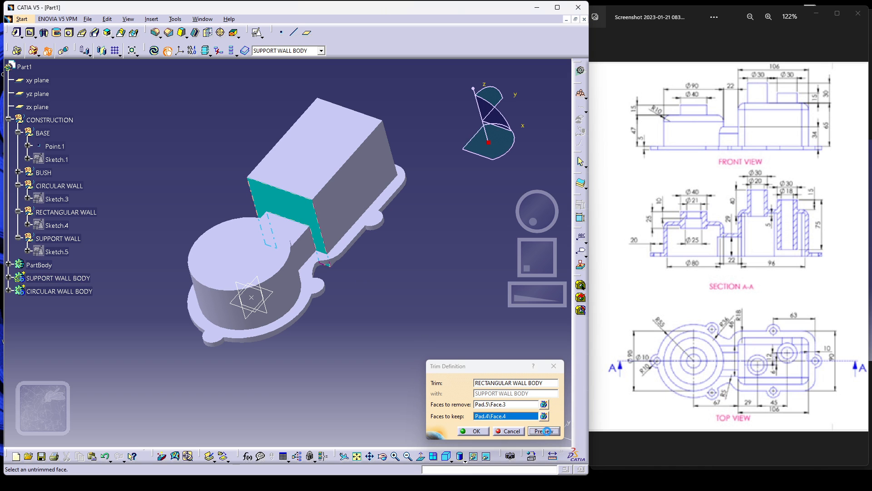
{"action": "left_click", "coordinate": [474, 432]}
- Start a union trim of CIRCULAR WALL BODY with SUPPORT WALL BODY
{"action": "middle_click_drag", "start_coordinate": [380, 318], "coordinate": [320, 313]}
{"action": "middle_click_drag", "start_coordinate": [228, 327], "coordinate": [461, 249]}
{"action": "mouse_move", "coordinate": [308, 334]}
{"action": "middle_mouse_down"}
{"action": "mouse_move", "coordinate": [291, 346]}
{"action": "mouse_move", "coordinate": [318, 339]}
{"action": "mouse_move", "coordinate": [194, 364]}
{"action": "mouse_move", "coordinate": [276, 335]}
{"action": "mouse_move", "coordinate": [236, 352]}
{"action": "mouse_move", "coordinate": [299, 344]}
{"action": "middle_mouse_up"}
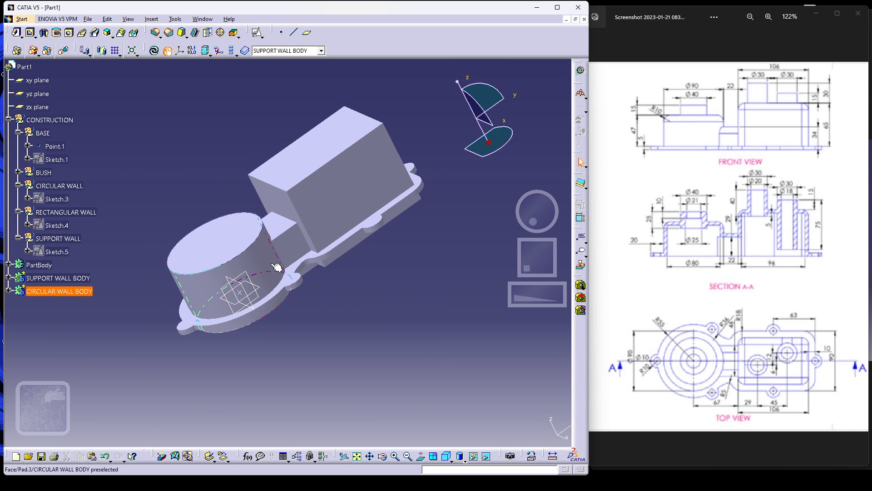
{"action": "right_click", "coordinate": [72, 296]}
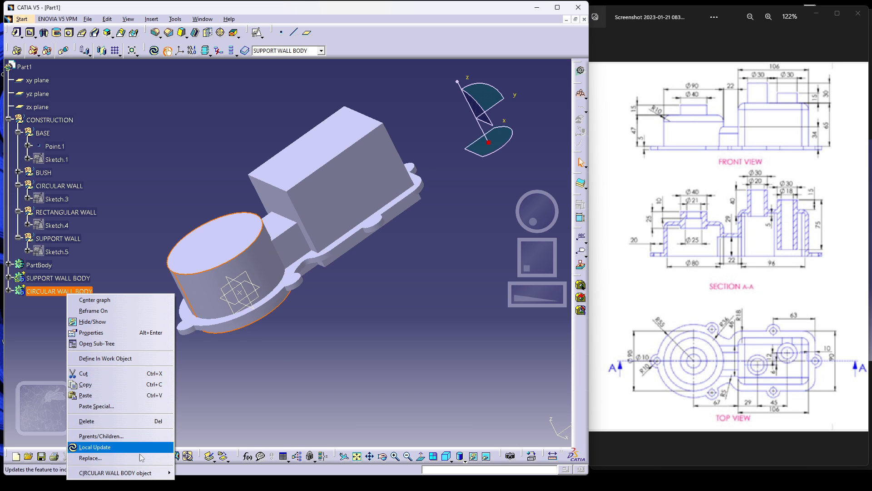
{"action": "mouse_move", "coordinate": [147, 472]}
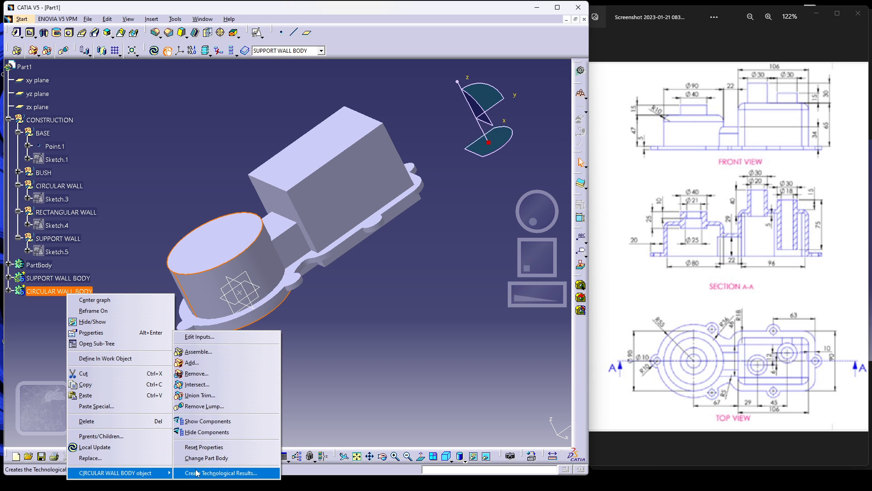
{"action": "left_click", "coordinate": [201, 396]}
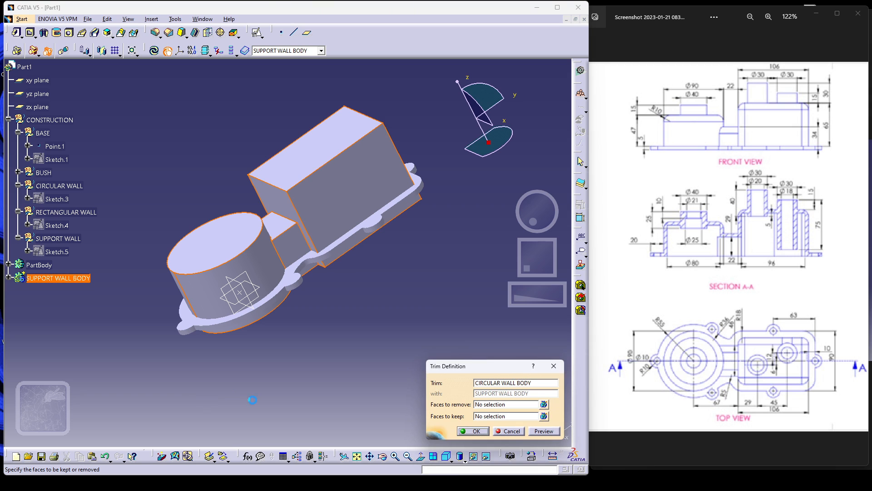
- Try the circular wall's cylindrical face as the face to remove, preview the trim, and clear that selection
{"action": "left_click", "coordinate": [278, 271]}
{"action": "left_click", "coordinate": [550, 431]}
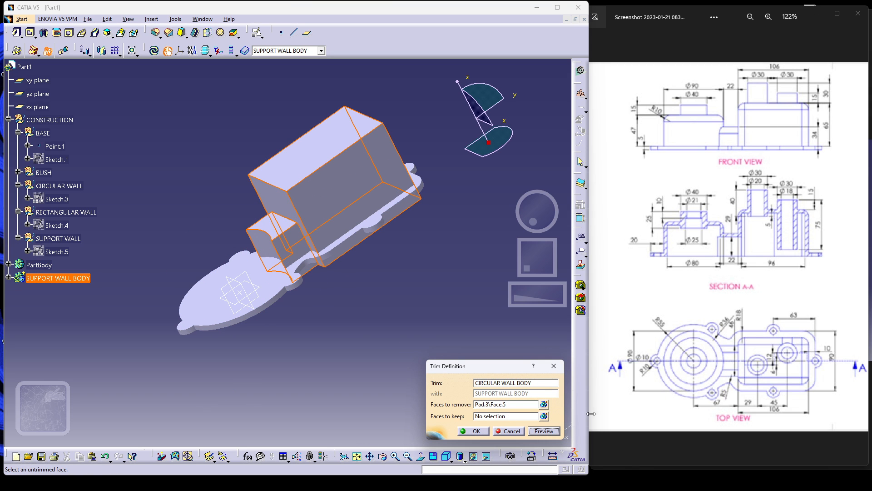
{"action": "left_click", "coordinate": [544, 404]}
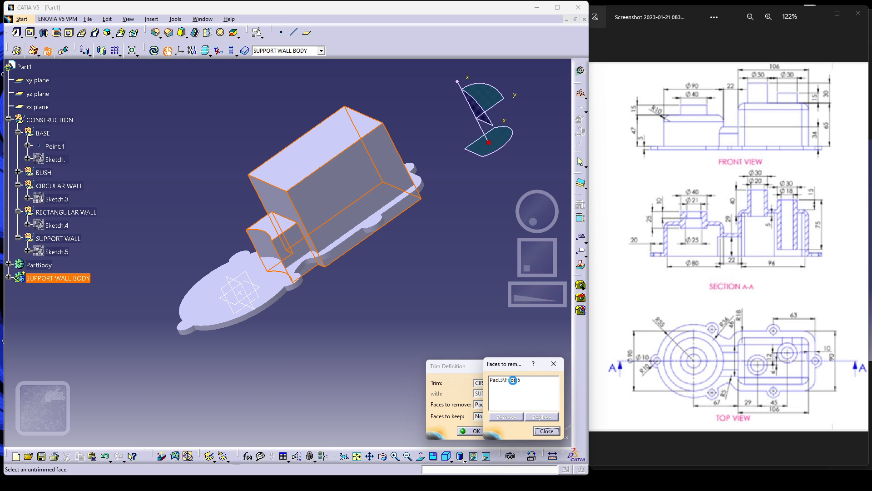
{"action": "left_click", "coordinate": [504, 380]}
{"action": "left_click", "coordinate": [512, 417]}
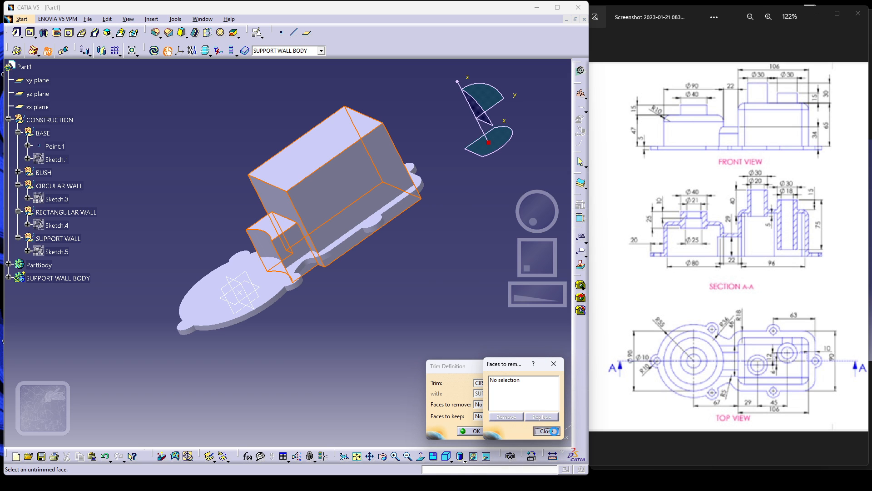
{"action": "left_click", "coordinate": [545, 431]}
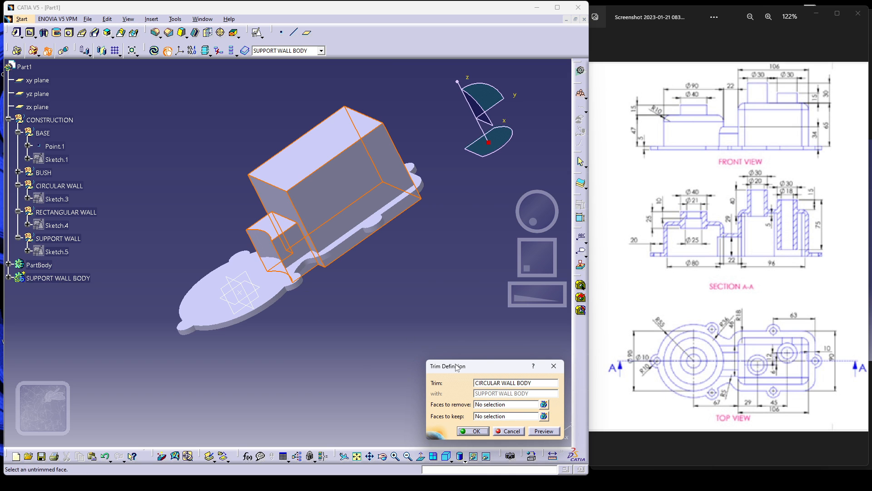
- Remove the support wall's curved end face inside the circular wall, keep the circular wall's cylindrical face, and complete the union trim
{"action": "left_click", "coordinate": [268, 243]}
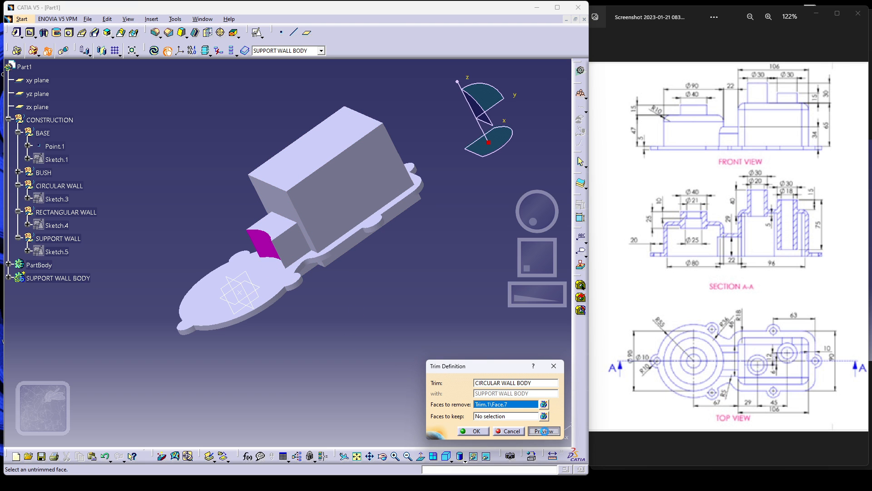
{"action": "left_click", "coordinate": [544, 431]}
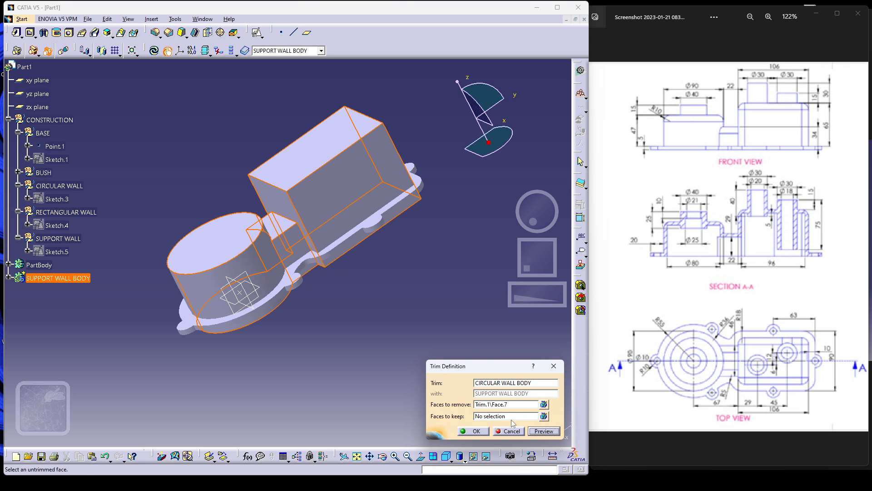
{"action": "left_click", "coordinate": [269, 265]}
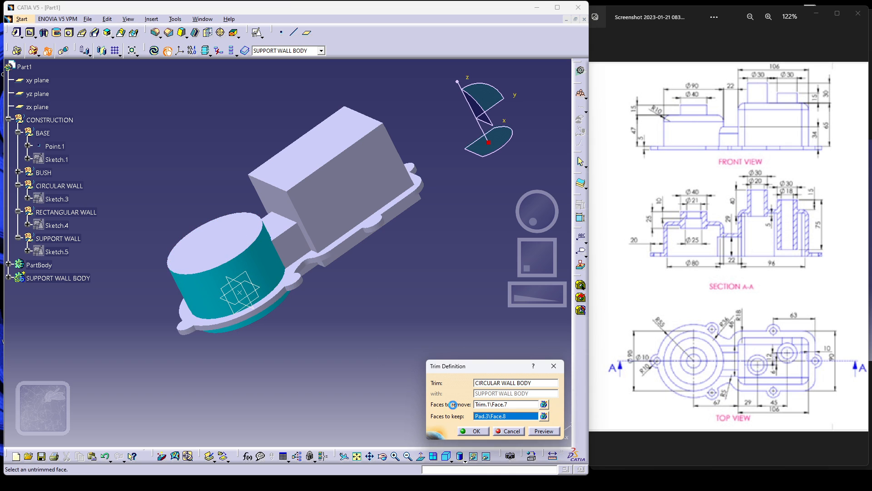
{"action": "left_click", "coordinate": [475, 431]}
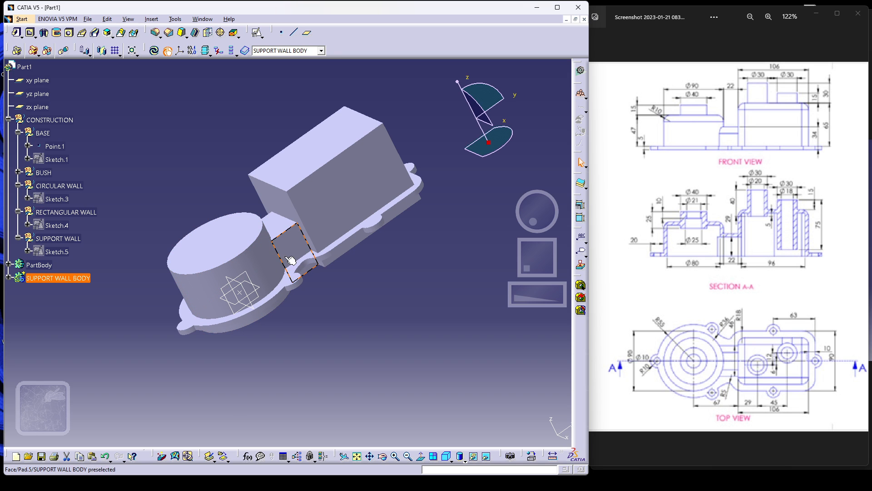
{"action": "left_click_drag", "start_coordinate": [150, 200], "coordinate": [427, 279]}
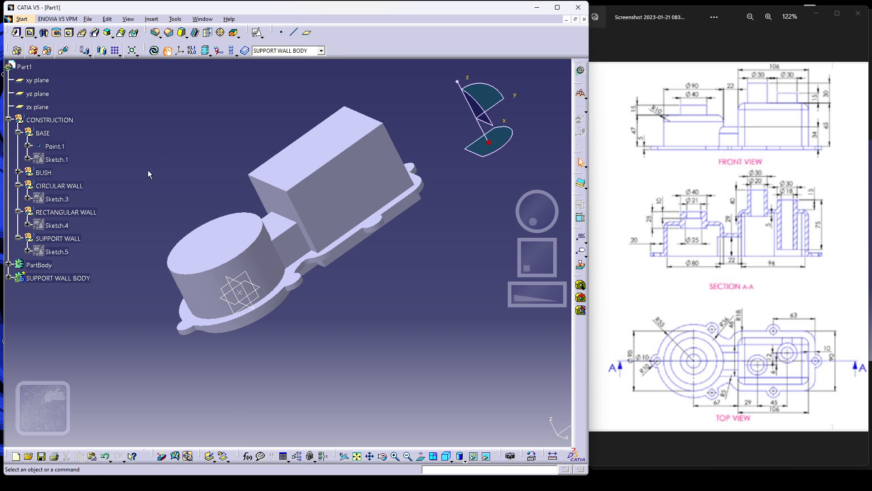
{"action": "left_click", "coordinate": [254, 273]}
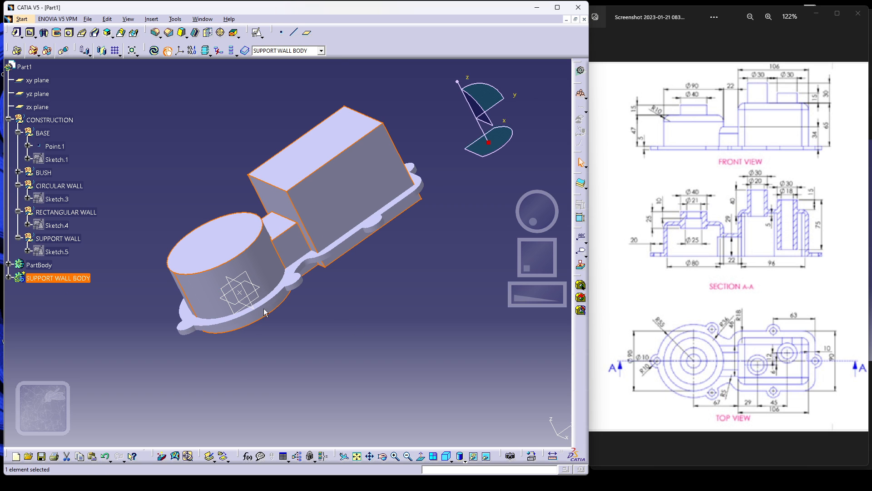
{"action": "left_click", "coordinate": [347, 313]}
{"action": "middle_click_drag", "start_coordinate": [305, 329], "coordinate": [279, 179]}
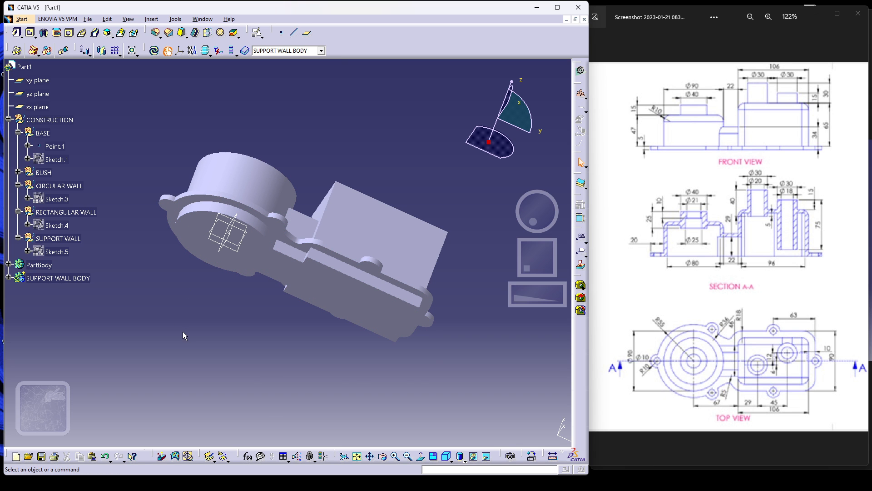
{"action": "middle_click_drag", "start_coordinate": [176, 266], "coordinate": [221, 285]}
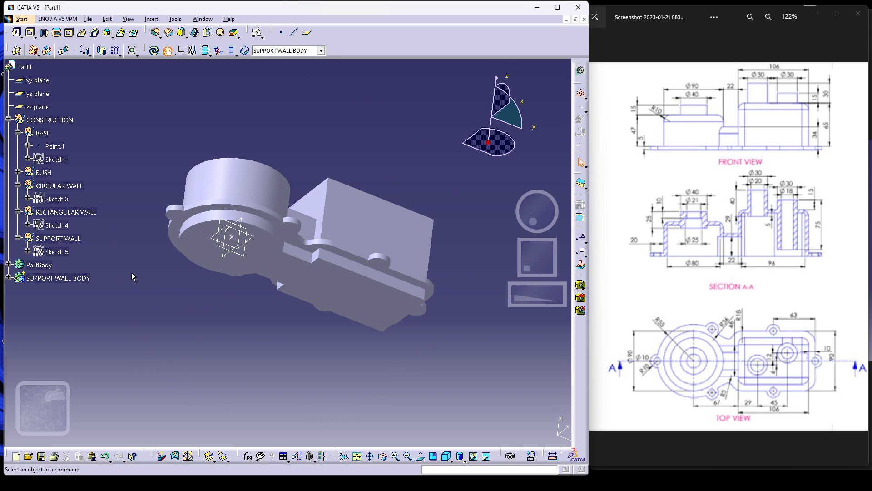
- Make PartBody the in-work object
{"action": "left_click", "coordinate": [43, 281]}
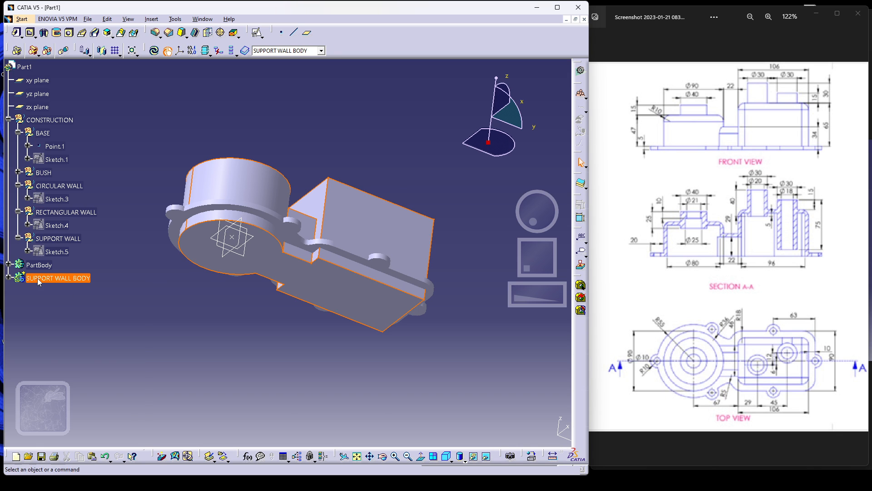
{"action": "right_click", "coordinate": [44, 280]}
{"action": "left_click", "coordinate": [177, 273]}
{"action": "left_click", "coordinate": [320, 50]}
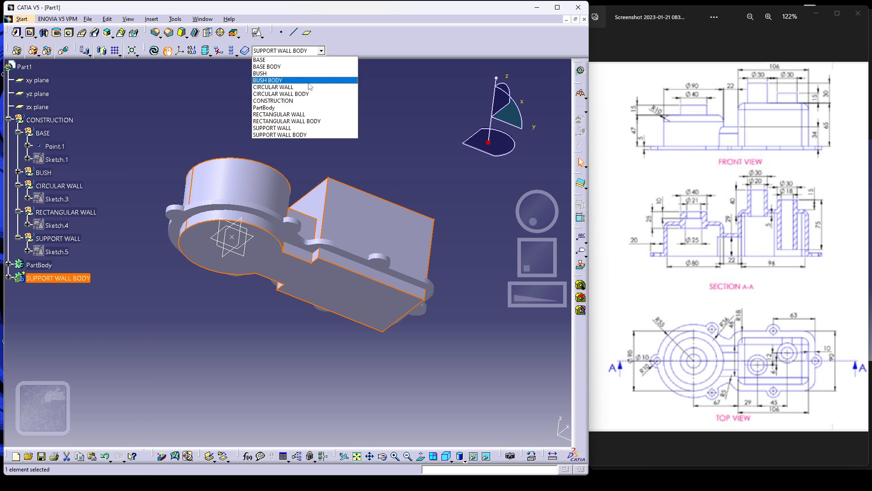
{"action": "left_click", "coordinate": [282, 117]}
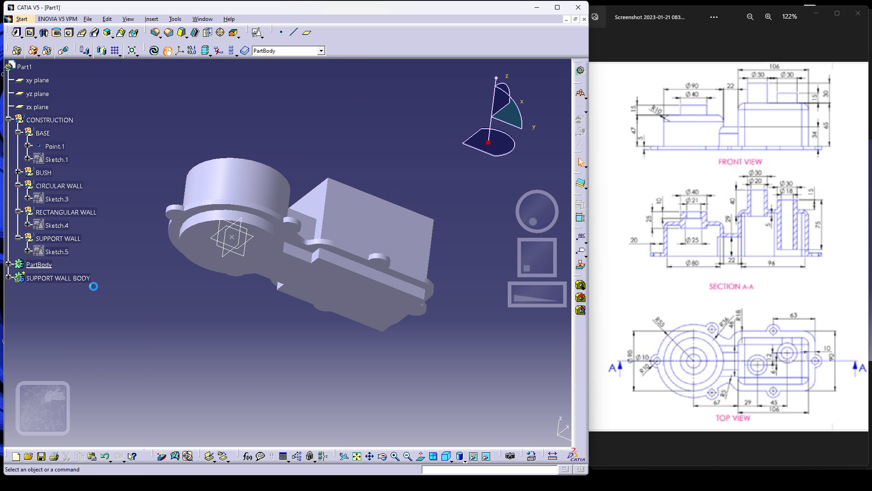
- Start a union trim of SUPPORT WALL BODY with PartBody, set the wall body's underside face for removal, and preview the trim
{"action": "right_click", "coordinate": [75, 281]}
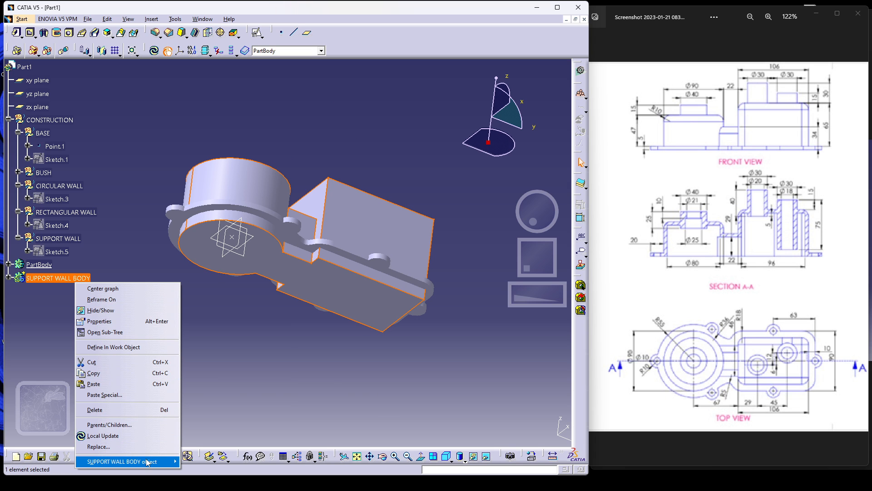
{"action": "mouse_move", "coordinate": [163, 461]}
{"action": "left_click", "coordinate": [213, 387]}
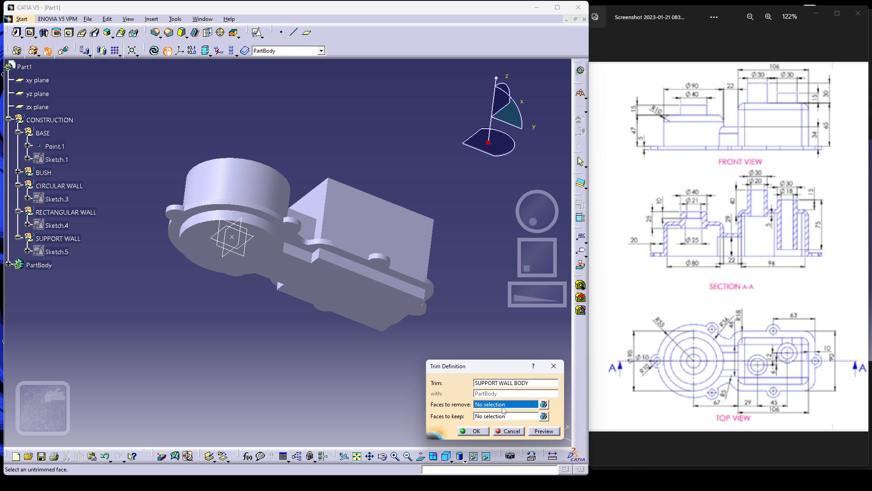
{"action": "left_click", "coordinate": [277, 264]}
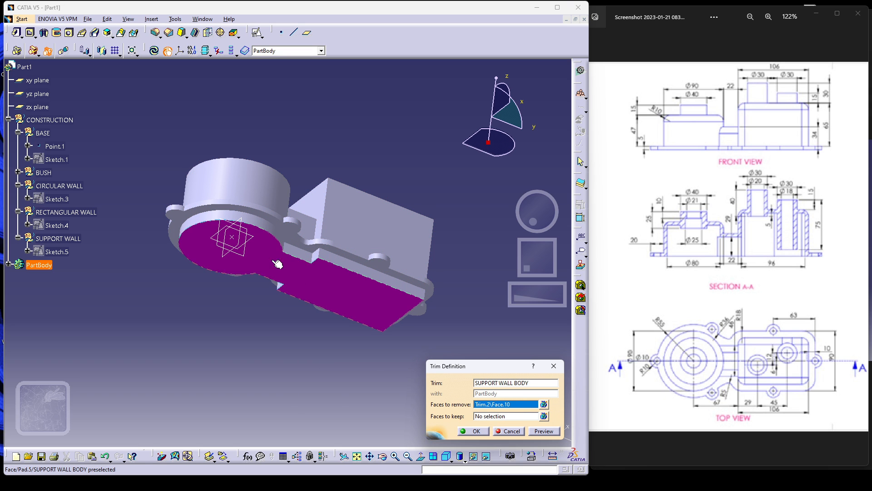
{"action": "left_click", "coordinate": [545, 431]}
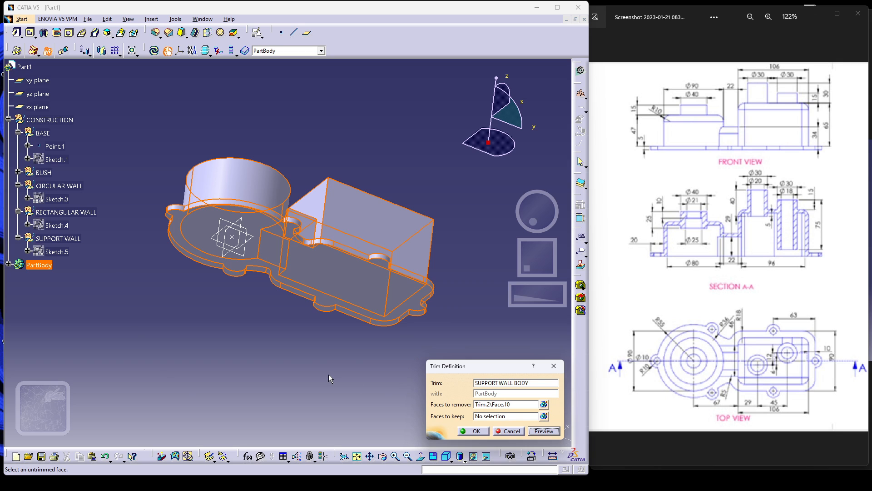
{"action": "middle_click_drag", "start_coordinate": [329, 375], "coordinate": [329, 320]}
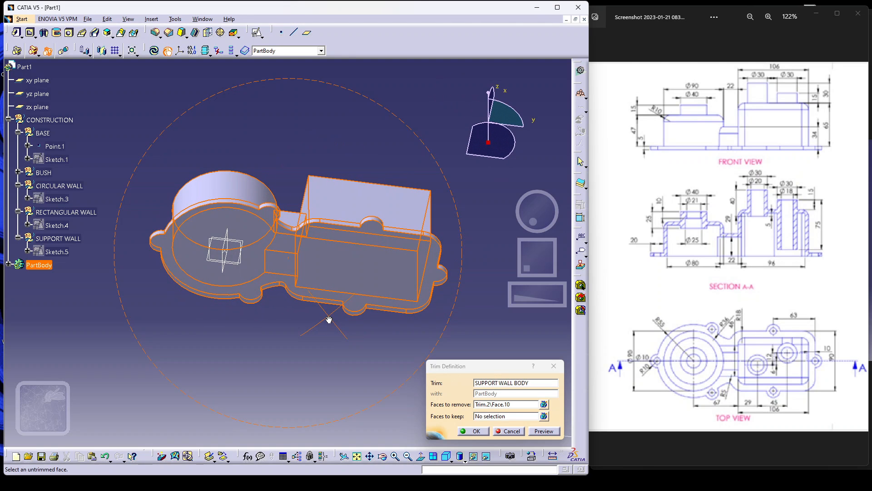
- Set the base's underside face as the face to keep, preview the result, and complete the union trim
{"action": "left_click", "coordinate": [530, 416]}
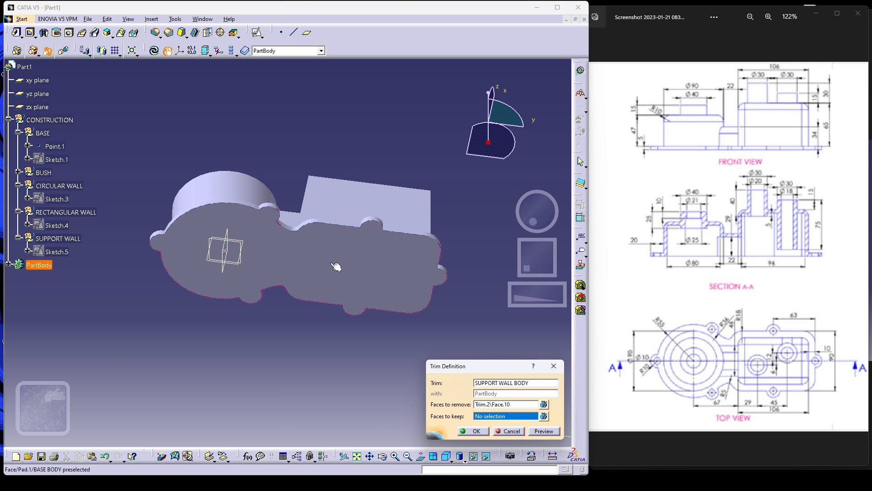
{"action": "left_click", "coordinate": [189, 215]}
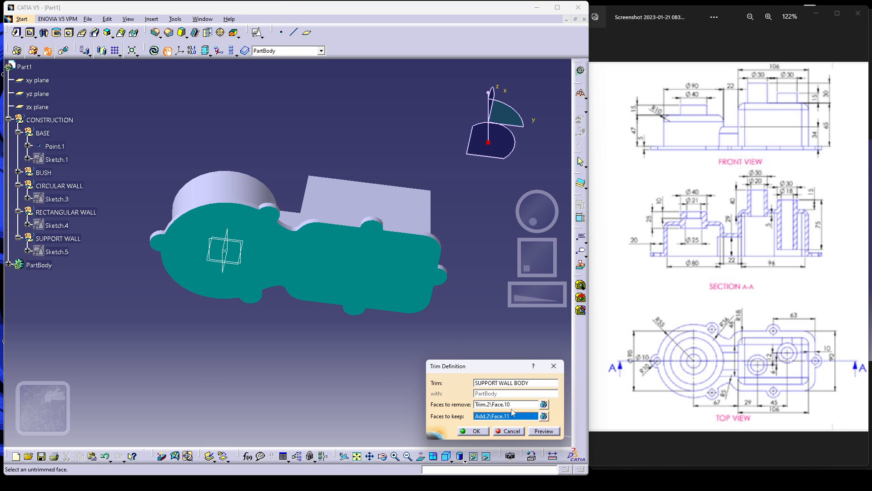
{"action": "left_click", "coordinate": [544, 431]}
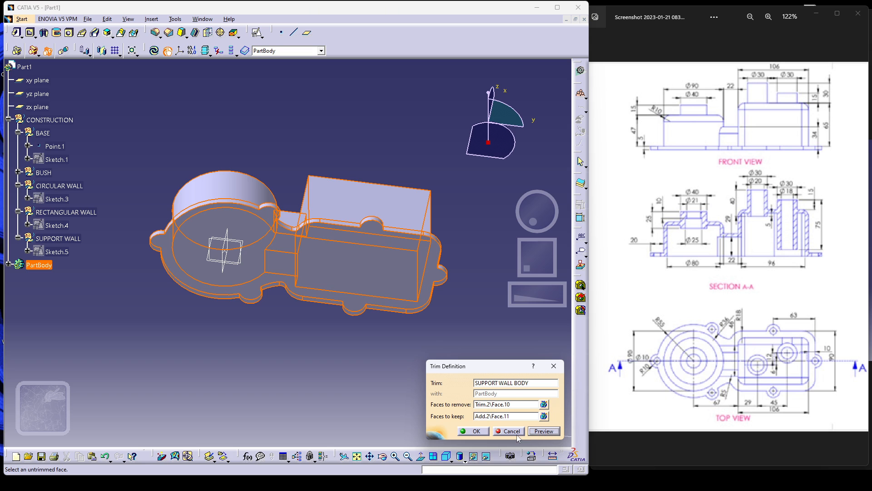
{"action": "left_click", "coordinate": [476, 431]}
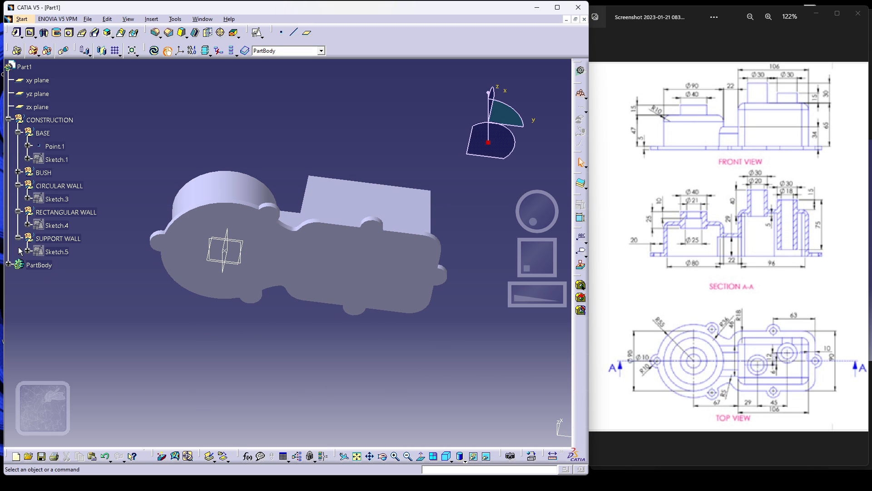
- Shell PartBody with a 5 mm inside thickness, removing the base's underside face, and update the part
{"action": "left_click", "coordinate": [154, 51]}
{"action": "left_click", "coordinate": [195, 32]}
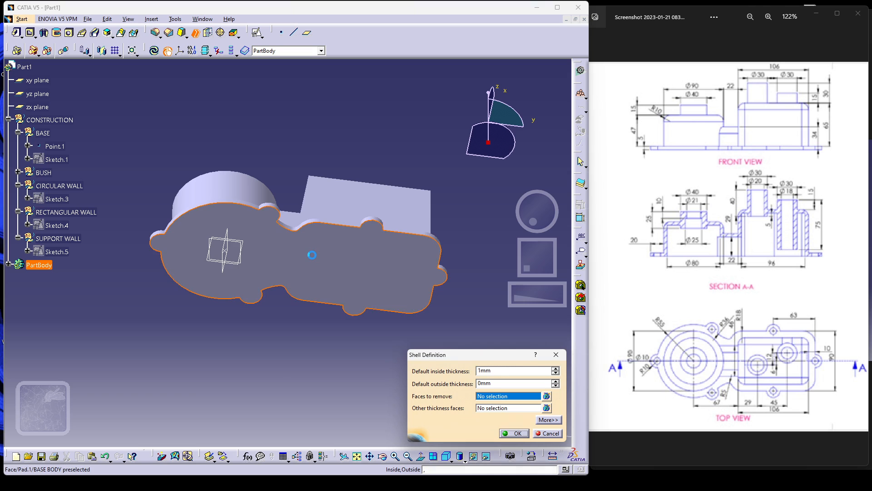
{"action": "left_click", "coordinate": [300, 258]}
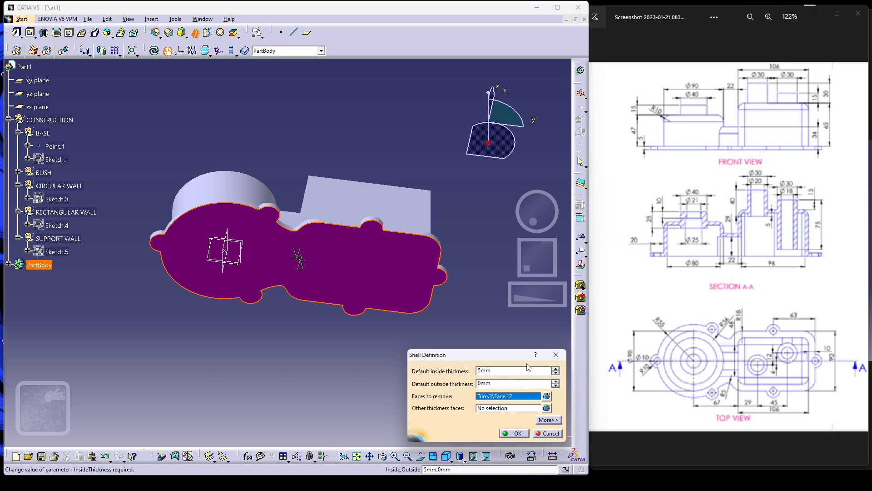
{"action": "left_click", "coordinate": [514, 433]}
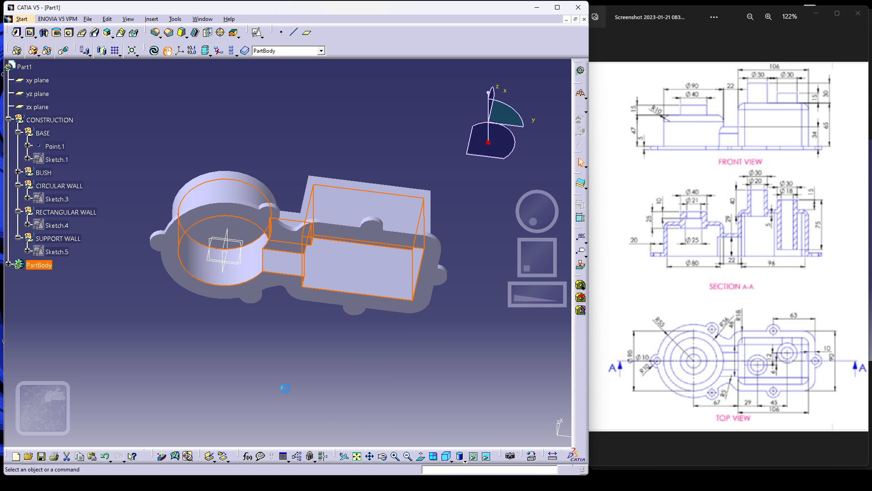
{"action": "middle_click_drag", "start_coordinate": [347, 357], "coordinate": [348, 360]}
{"action": "mouse_move", "coordinate": [191, 243]}
{"action": "middle_mouse_down"}
{"action": "mouse_move", "coordinate": [175, 292]}
{"action": "mouse_move", "coordinate": [307, 341]}
{"action": "mouse_move", "coordinate": [331, 321]}
{"action": "mouse_move", "coordinate": [249, 240]}
{"action": "mouse_move", "coordinate": [181, 298]}
{"action": "mouse_move", "coordinate": [253, 331]}
{"action": "mouse_move", "coordinate": [323, 313]}
{"action": "middle_mouse_up"}
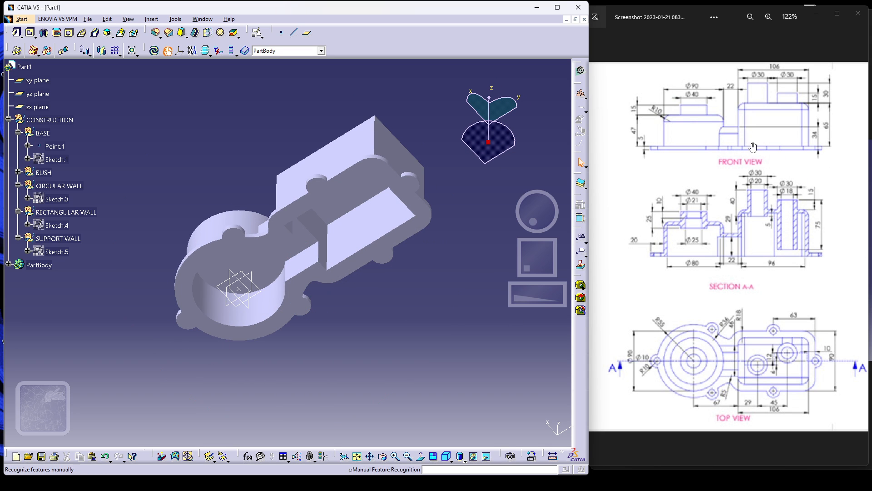
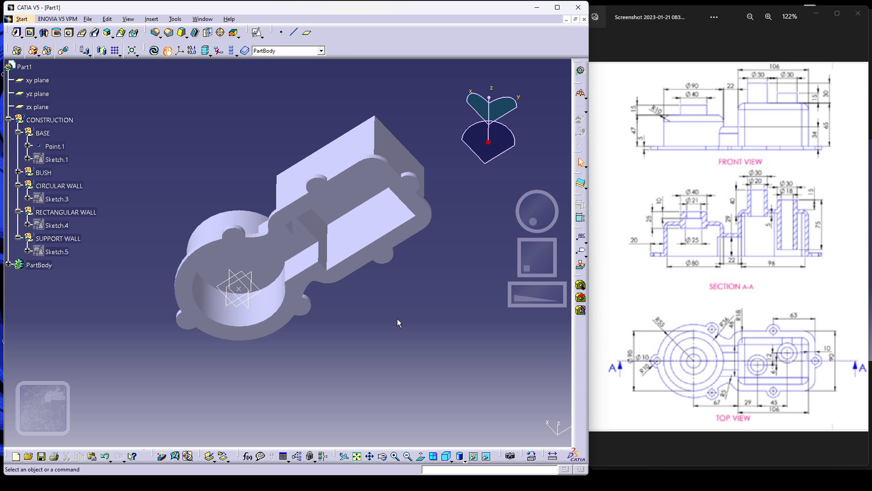
{"action": "middle_click_drag", "start_coordinate": [164, 216], "coordinate": [327, 268]}
{"action": "mouse_move", "coordinate": [213, 348]}
{"action": "middle_mouse_down"}
{"action": "mouse_move", "coordinate": [204, 206]}
{"action": "mouse_move", "coordinate": [408, 175]}
{"action": "mouse_move", "coordinate": [291, 245]}
{"action": "mouse_move", "coordinate": [186, 279]}
{"action": "mouse_move", "coordinate": [403, 260]}
{"action": "mouse_move", "coordinate": [376, 366]}
{"action": "mouse_move", "coordinate": [411, 378]}
{"action": "mouse_move", "coordinate": [432, 331]}
{"action": "mouse_move", "coordinate": [420, 315]}
{"action": "middle_mouse_up"}
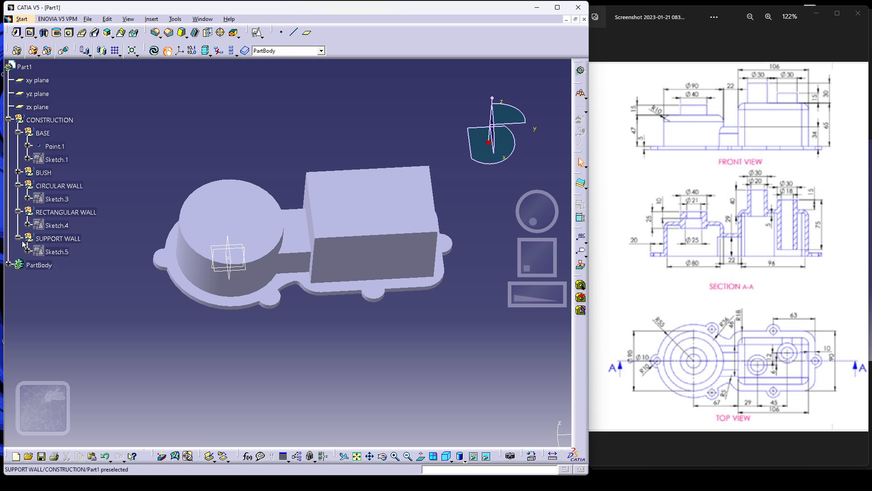
{"action": "left_click", "coordinate": [154, 50]}
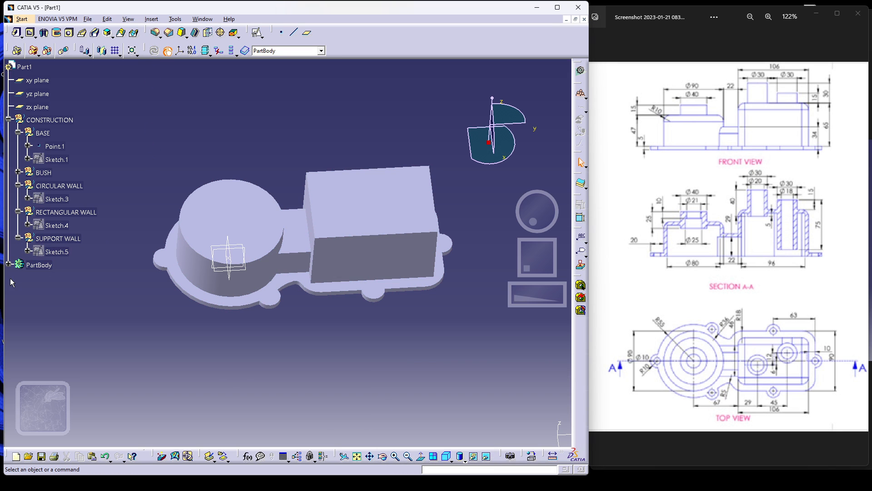
- Collapse the circular, rectangular and support wall sets and the PartBody feature branches in the specification tree
{"action": "left_click", "coordinate": [18, 212]}
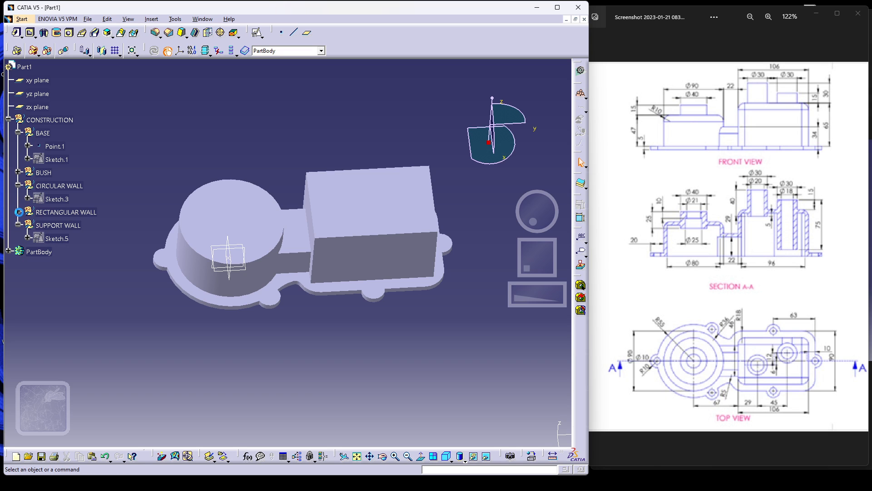
{"action": "left_click", "coordinate": [19, 186]}
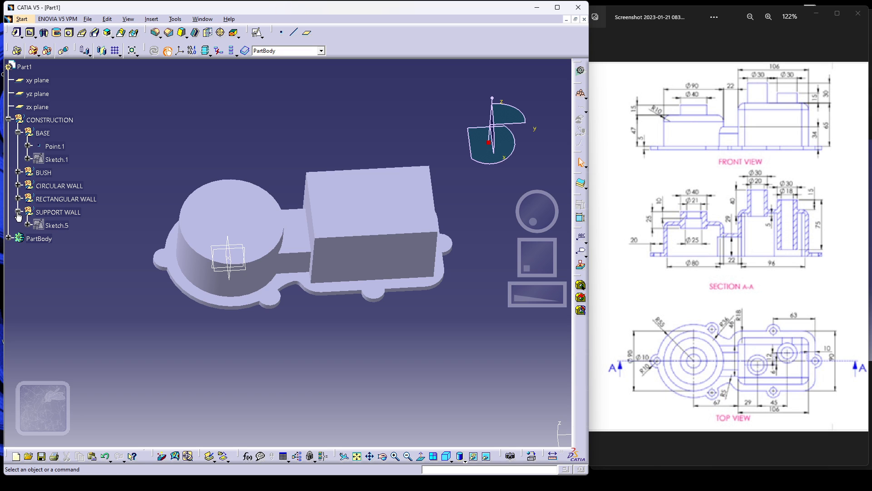
{"action": "left_click", "coordinate": [18, 211]}
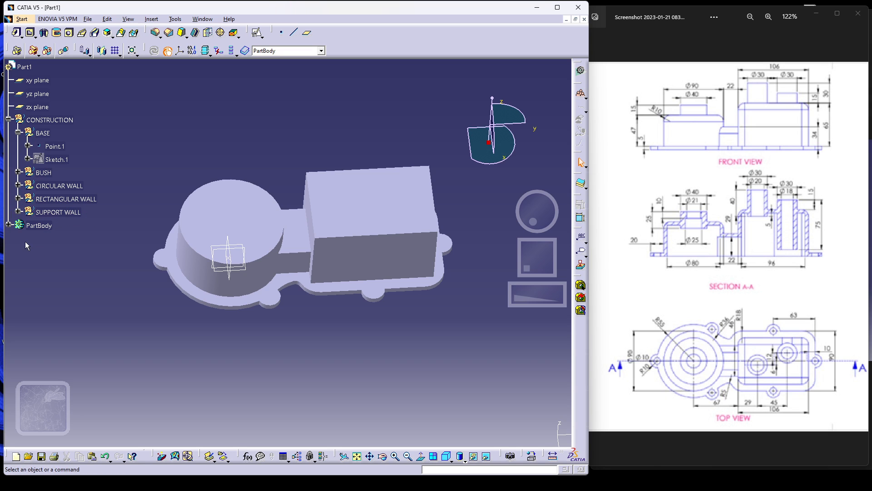
{"action": "left_click", "coordinate": [8, 225]}
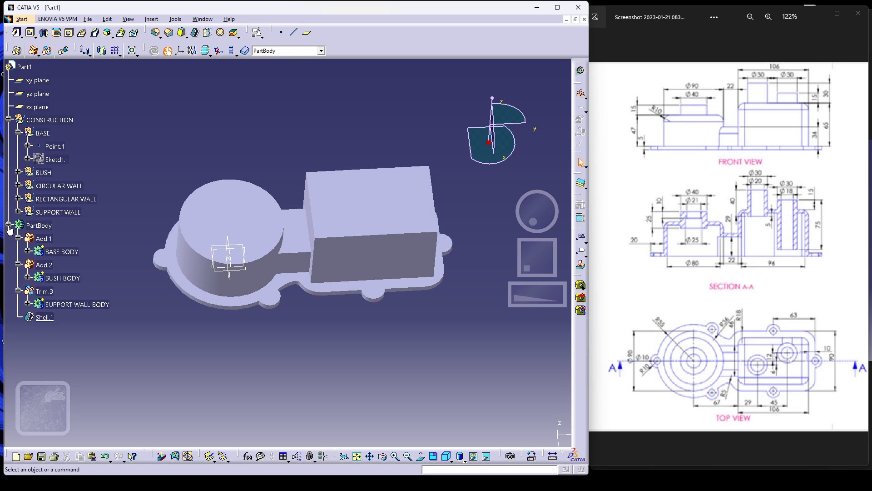
{"action": "left_click", "coordinate": [18, 251]}
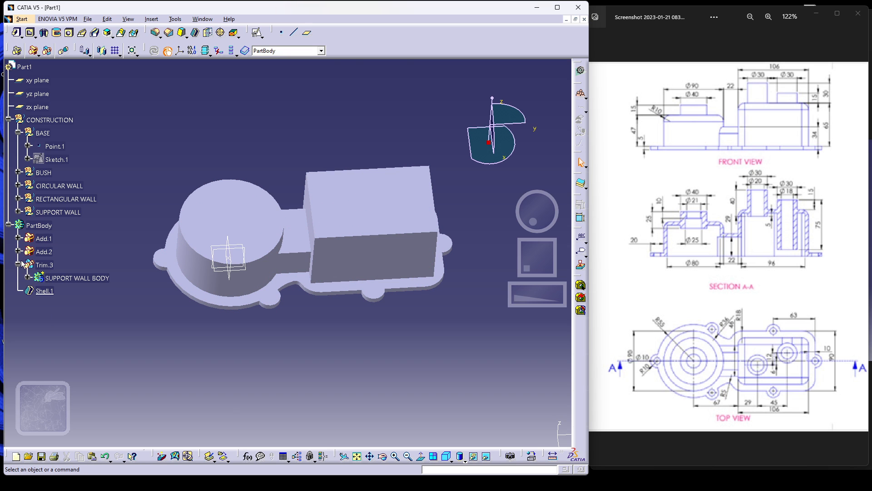
{"action": "left_click", "coordinate": [18, 264]}
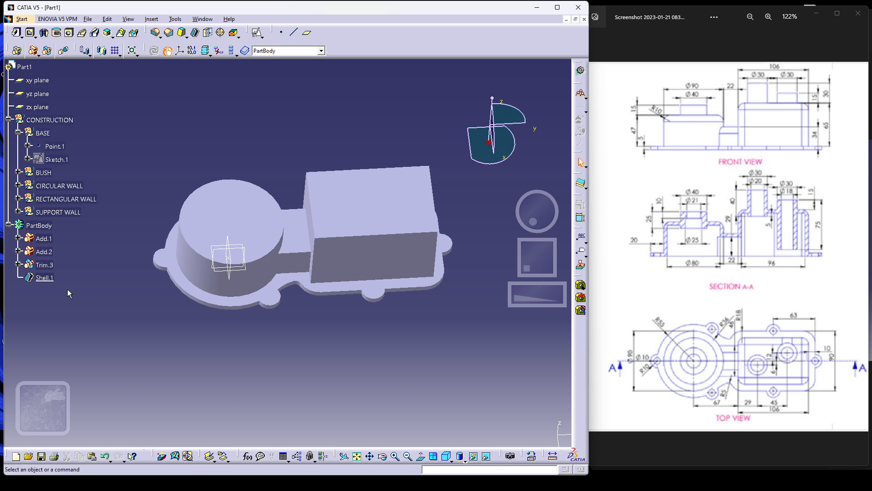
{"action": "left_click", "coordinate": [46, 251]}
{"action": "left_click", "coordinate": [8, 225]}
{"action": "left_click", "coordinate": [196, 222]}
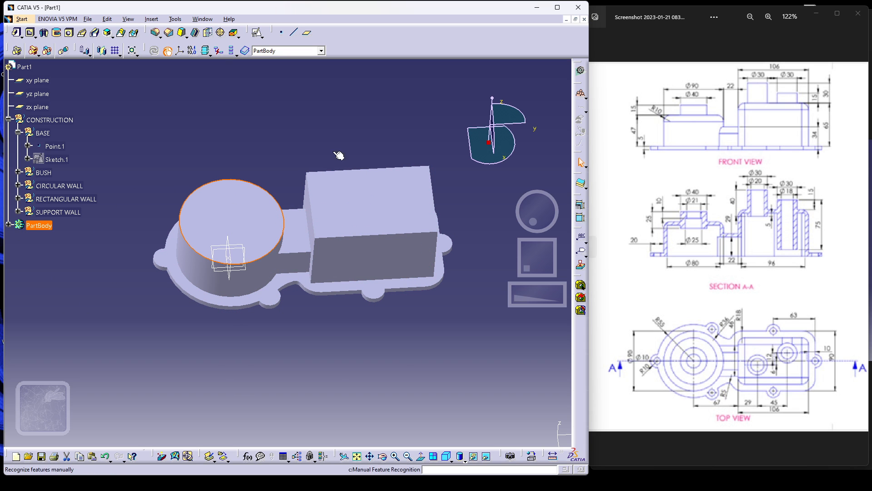
{"action": "left_click", "coordinate": [173, 121]}
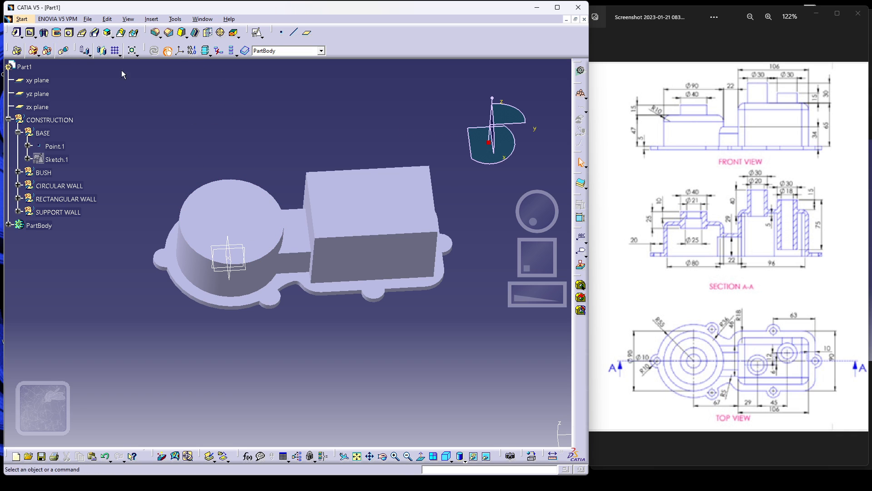
- Insert a geometrical set named HOLE 1 under CONSTRUCTION
{"action": "left_click", "coordinate": [152, 19]}
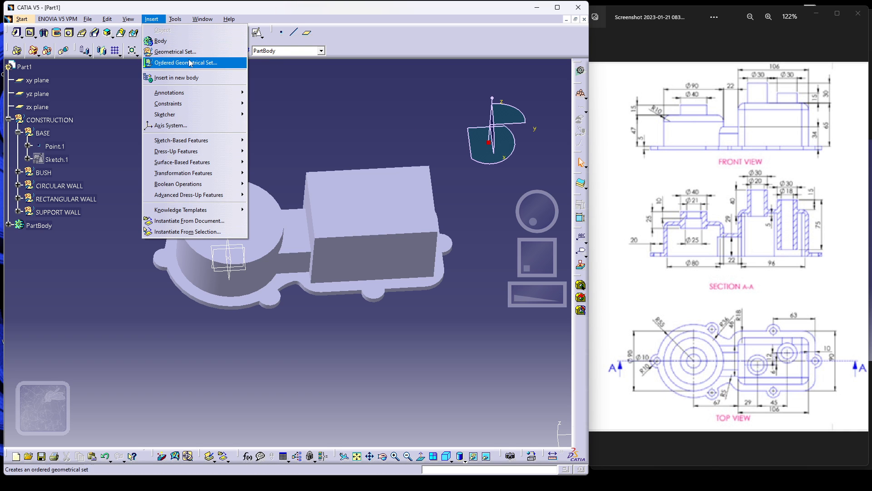
{"action": "left_click", "coordinate": [176, 52]}
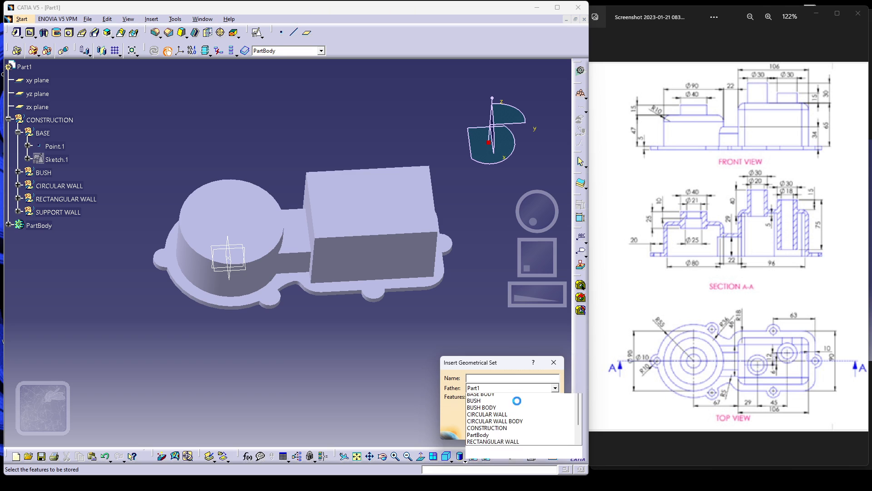
{"action": "left_click", "coordinate": [510, 444]}
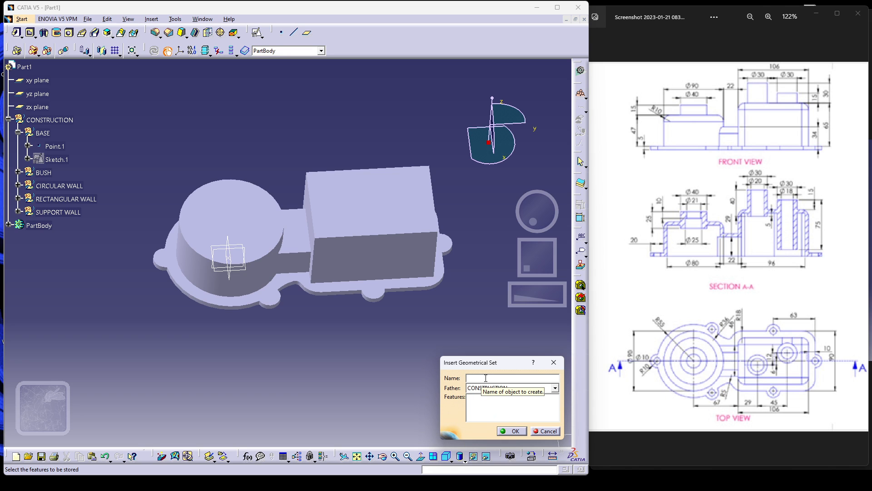
{"action": "type", "text": "C"}
{"action": "left_click", "coordinate": [512, 431]}
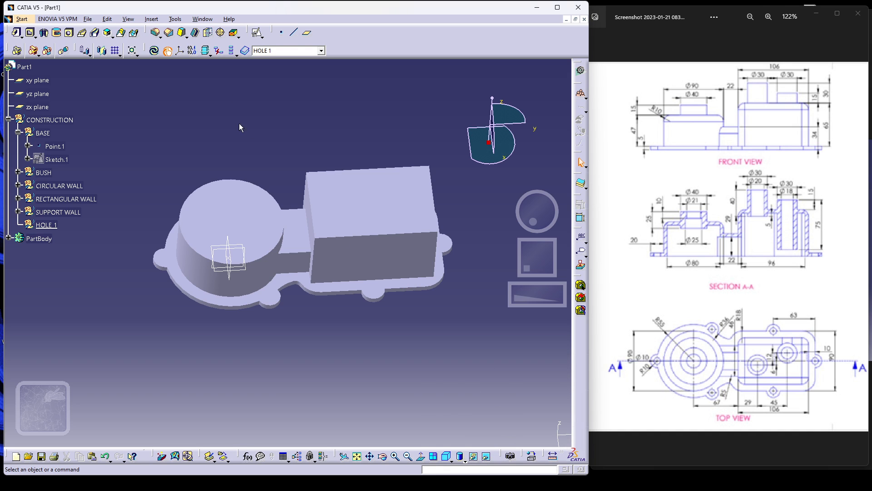
- Create a positioned sketch on the xy plane with its origin projected from Point.1, axes swapped and V reversed
{"action": "left_click", "coordinate": [258, 32]}
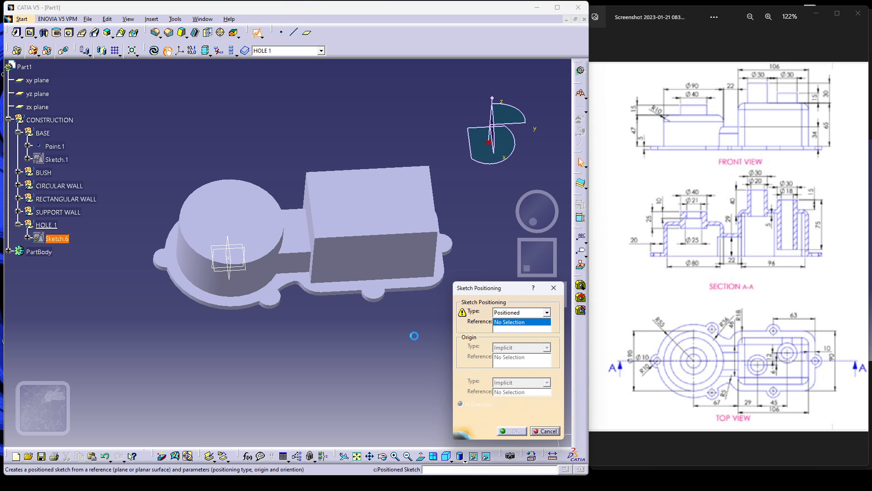
{"action": "left_click", "coordinate": [244, 269]}
{"action": "left_click", "coordinate": [507, 350]}
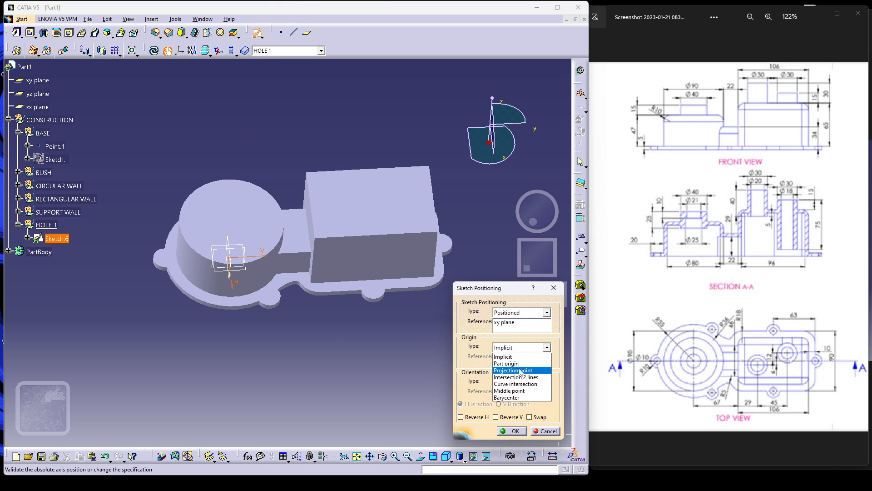
{"action": "left_click", "coordinate": [522, 372]}
{"action": "left_click", "coordinate": [55, 146]}
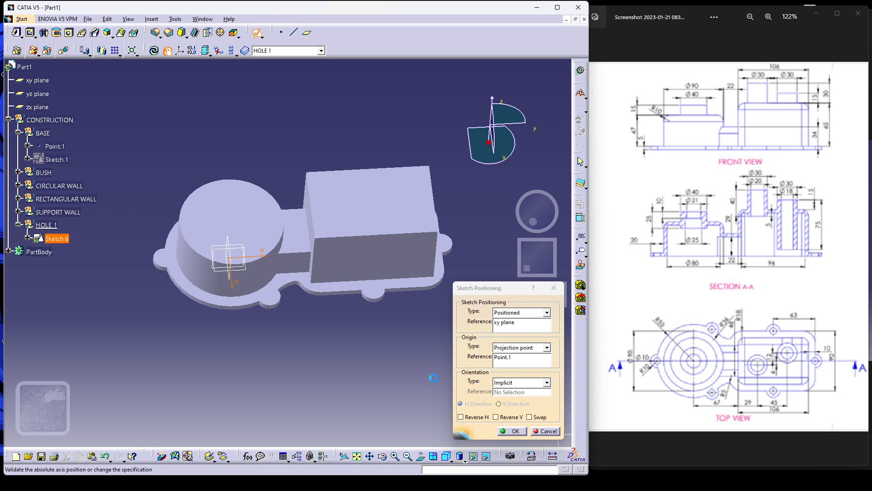
{"action": "left_click", "coordinate": [529, 416]}
{"action": "left_click", "coordinate": [496, 417]}
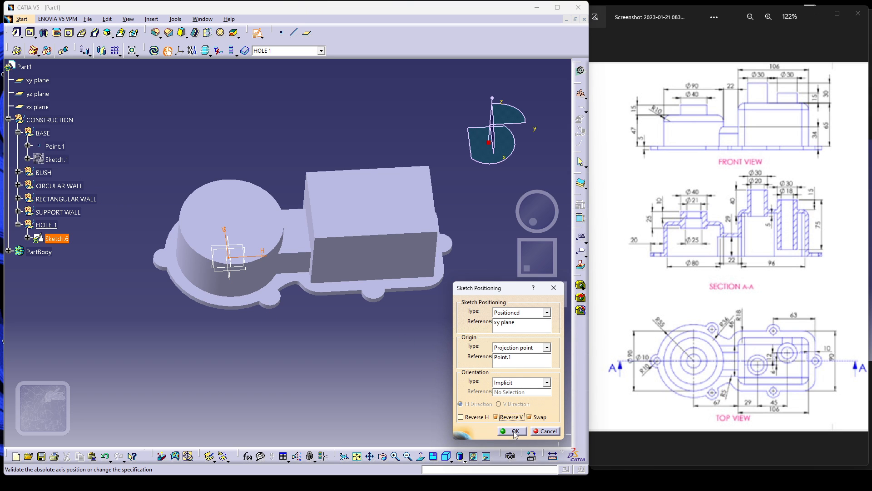
{"action": "left_click", "coordinate": [512, 431]}
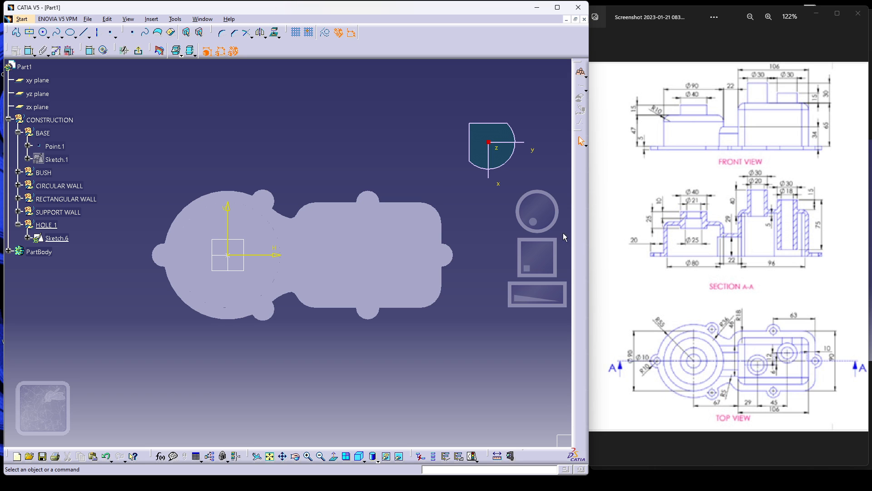
- Sketch a circle centred on the sketch origin, within the round end of the base
{"action": "left_click", "coordinate": [43, 32]}
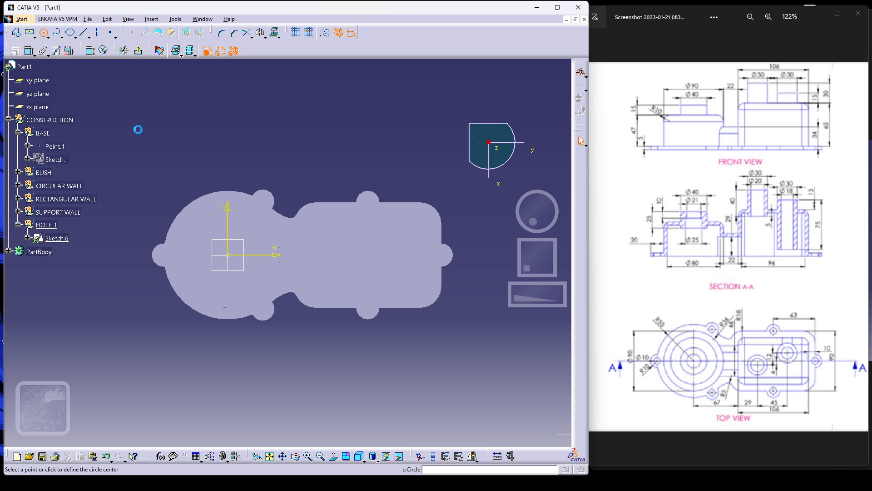
{"action": "left_click", "coordinate": [228, 255]}
{"action": "left_click", "coordinate": [253, 264]}
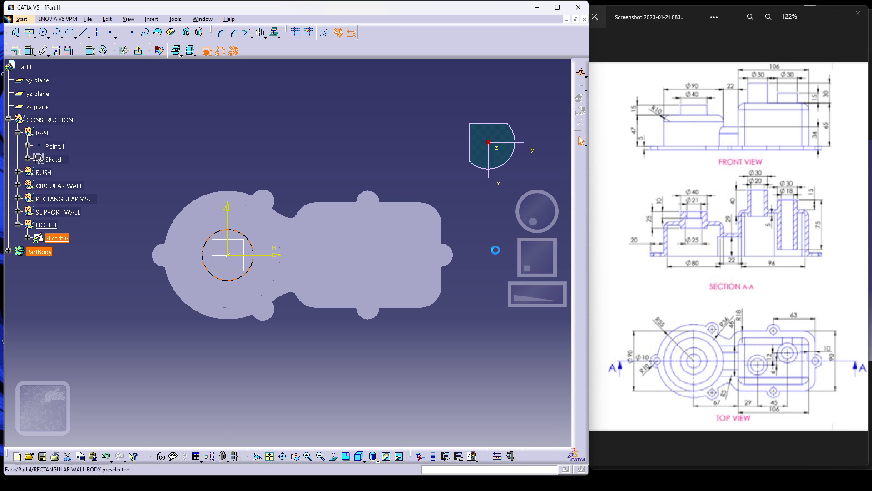
- Dimension the circle around the sketch origin with a diameter of 40 mm
{"action": "left_click", "coordinate": [29, 51]}
{"action": "left_click", "coordinate": [176, 175]}
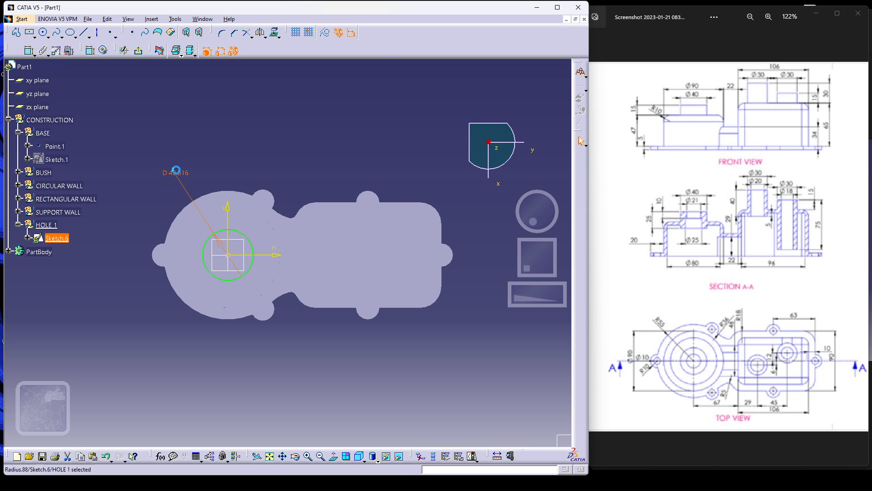
{"action": "double_click", "coordinate": [177, 173]}
{"action": "type", "text": "4"}
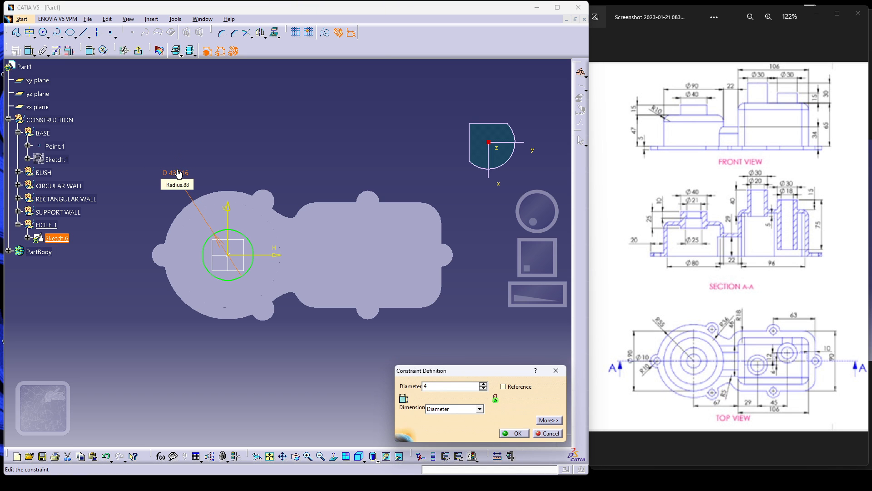
{"action": "type", "text": "0"}
{"action": "key", "text": "Return"}
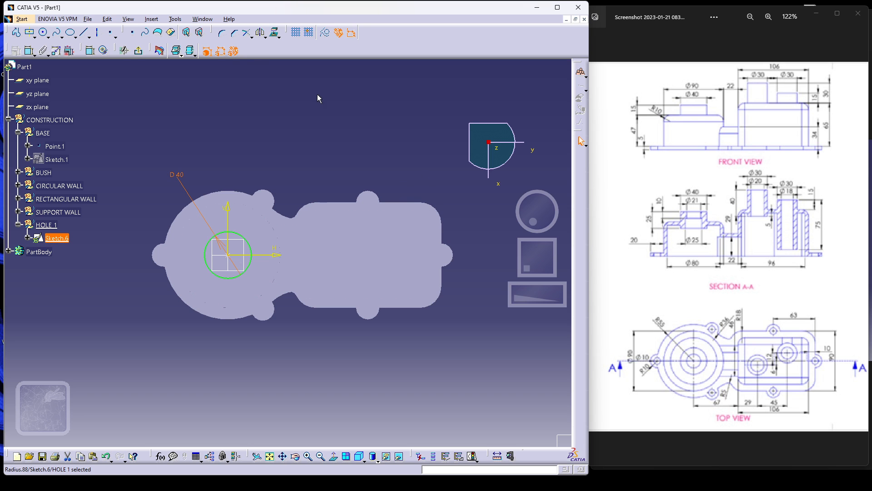
- Sketch a smaller circle concentric with the 40 mm one, set its diameter to 21 mm and exit the sketch
{"action": "left_click", "coordinate": [43, 33]}
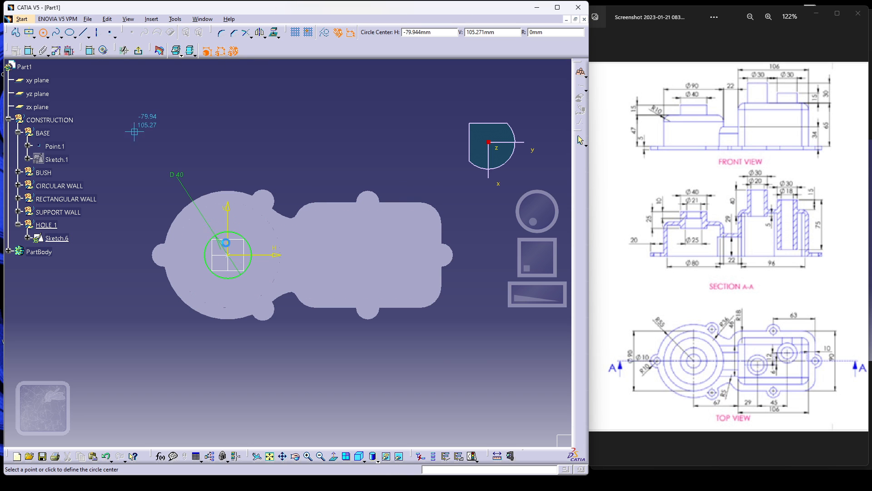
{"action": "left_click", "coordinate": [227, 255]}
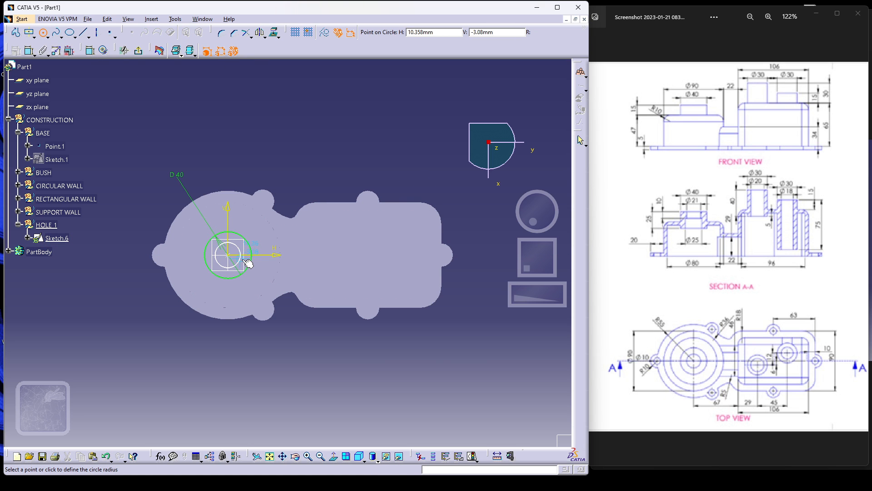
{"action": "left_click", "coordinate": [242, 248]}
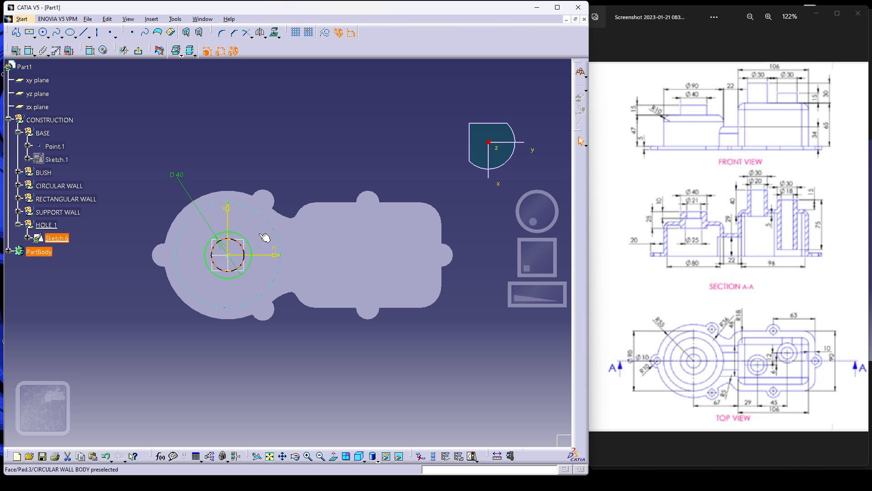
{"action": "left_click", "coordinate": [29, 51]}
{"action": "left_click", "coordinate": [290, 190]}
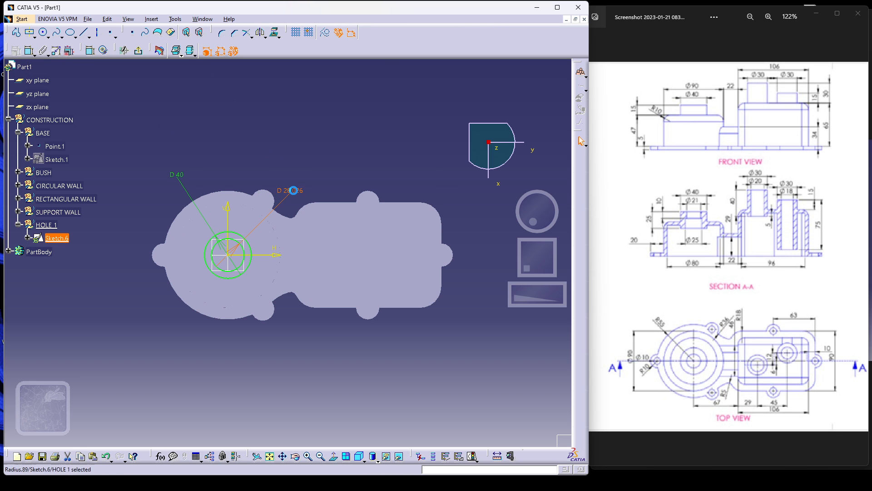
{"action": "double_click", "coordinate": [290, 191]}
{"action": "type", "text": "21mm"}
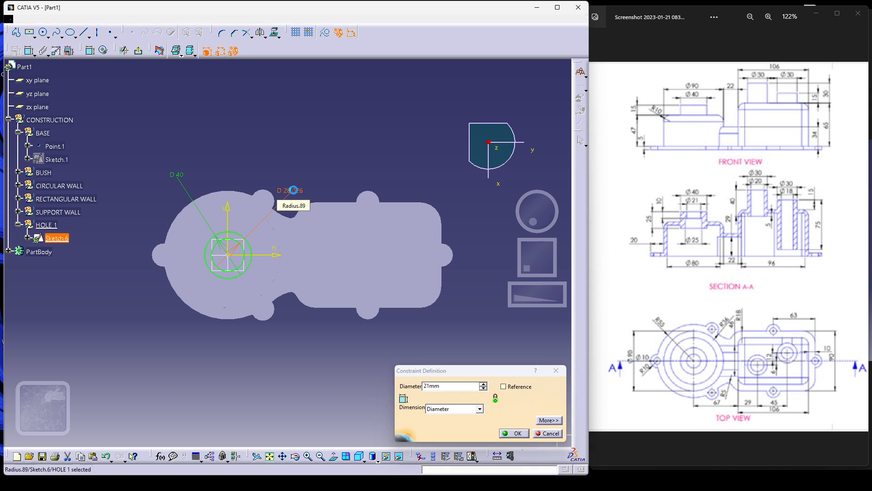
{"action": "key", "text": "Return"}
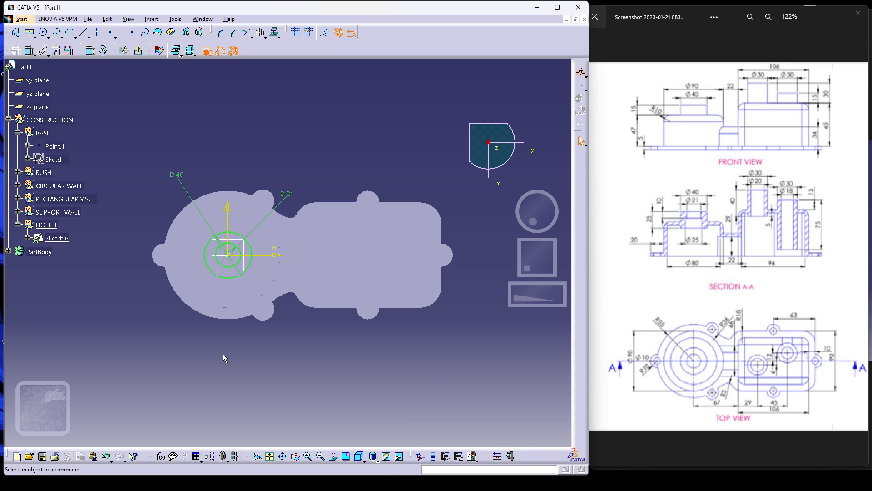
{"action": "middle_click_drag", "start_coordinate": [223, 353], "coordinate": [201, 359]}
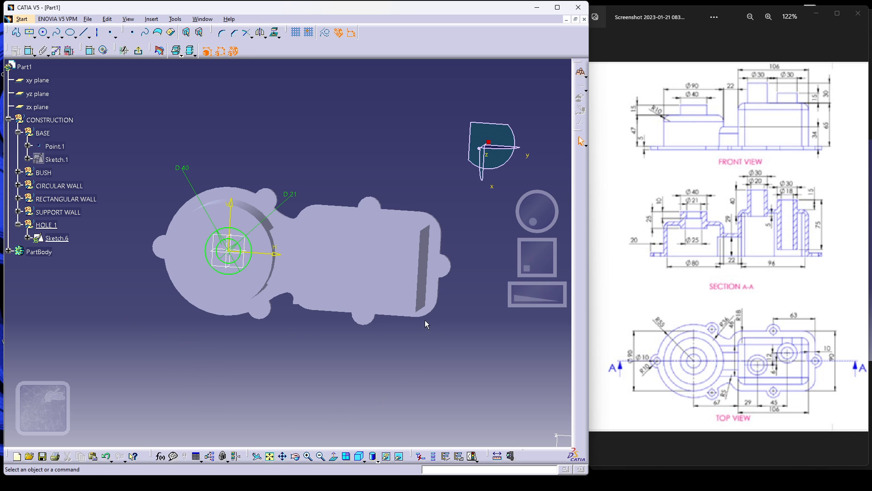
{"action": "left_click", "coordinate": [139, 51]}
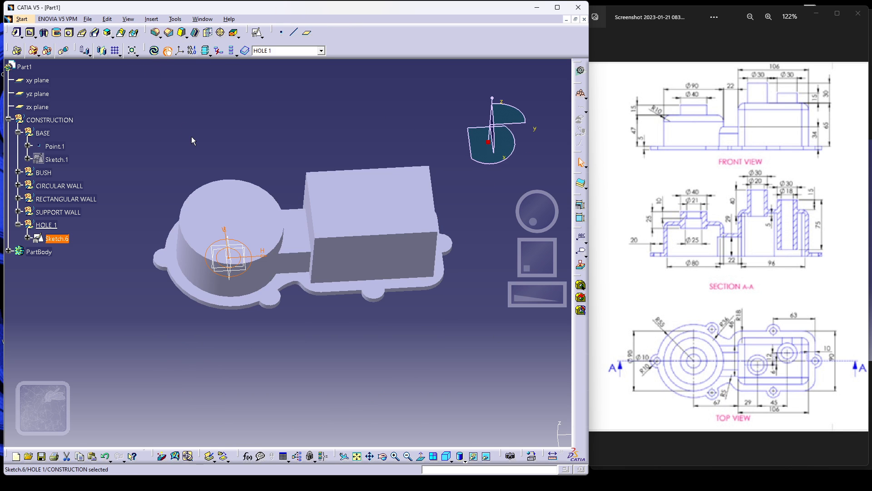
- Insert a new body after PartBody and rename it HOLE 1 BODY
{"action": "left_click", "coordinate": [321, 50]}
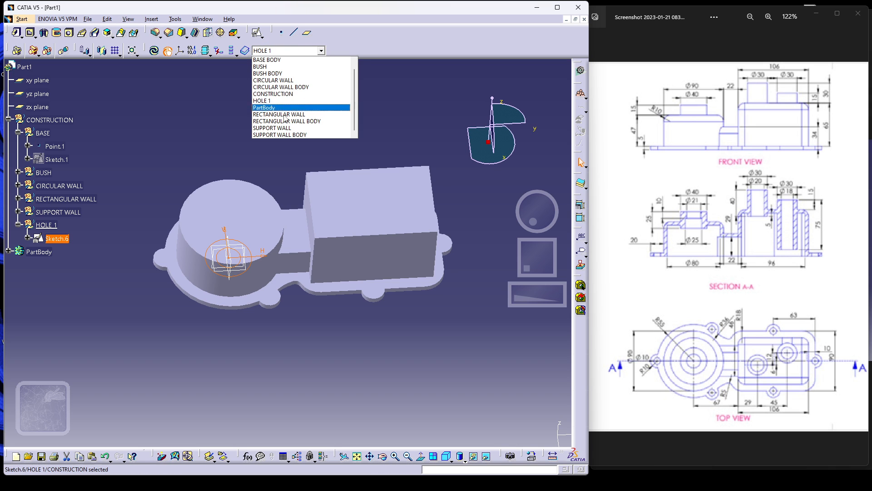
{"action": "left_click", "coordinate": [282, 116]}
{"action": "left_click", "coordinate": [151, 19]}
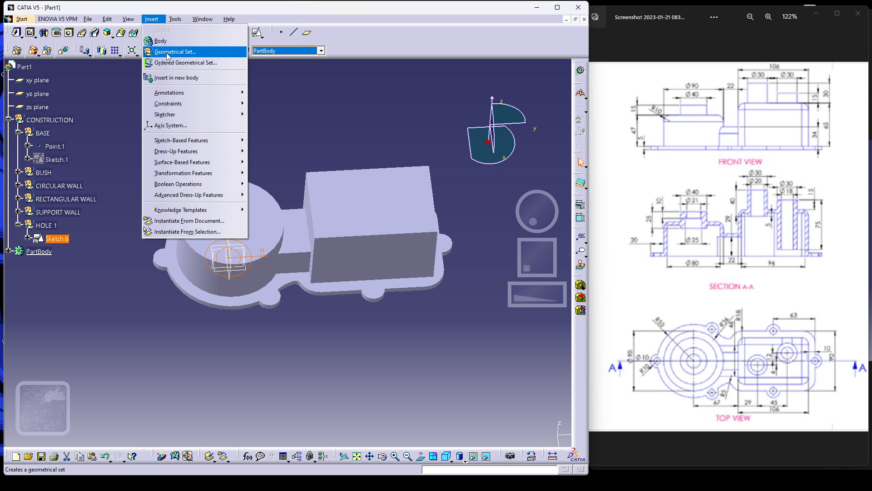
{"action": "left_click", "coordinate": [169, 40]}
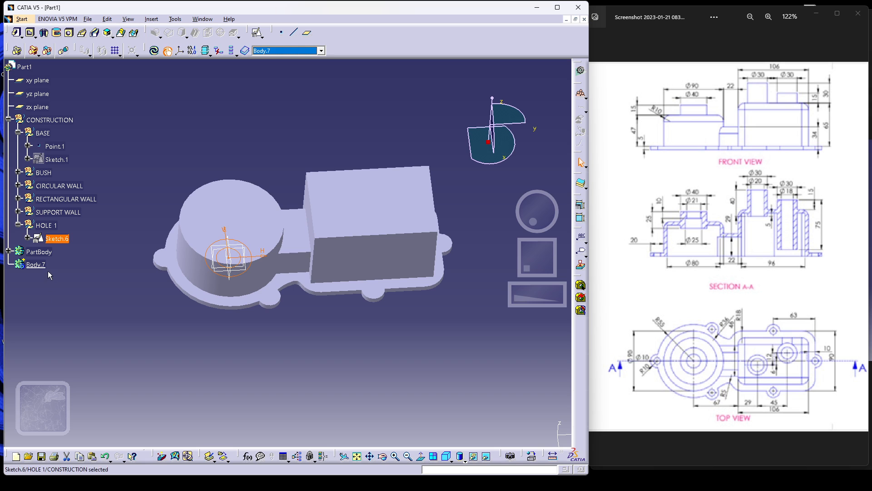
{"action": "left_click", "coordinate": [38, 266]}
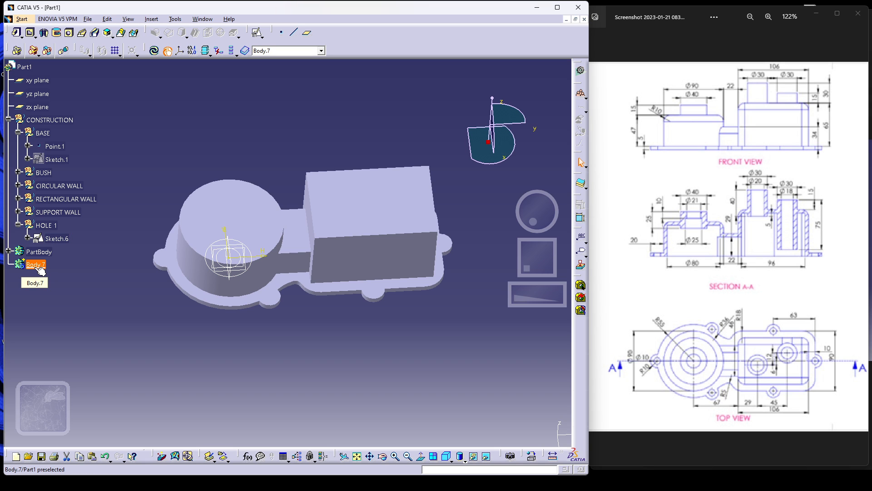
{"action": "key", "text": "alt+Return"}
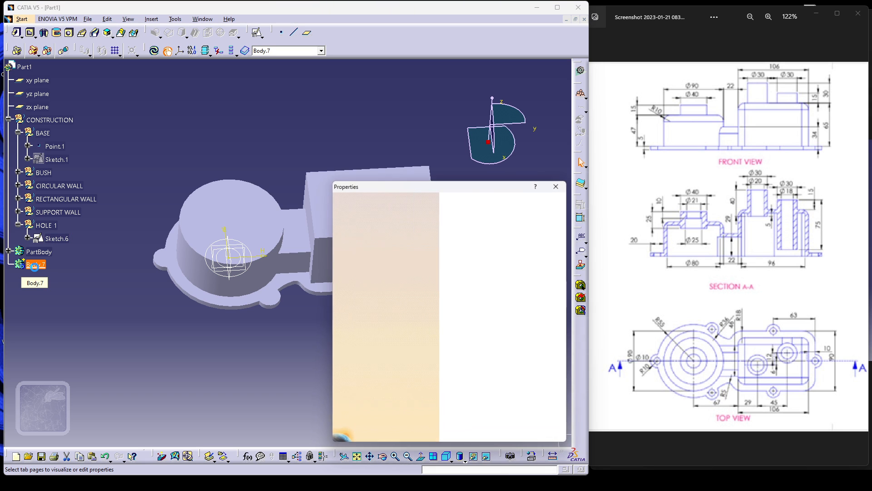
{"action": "type", "text": "HOLE 1 BODY"}
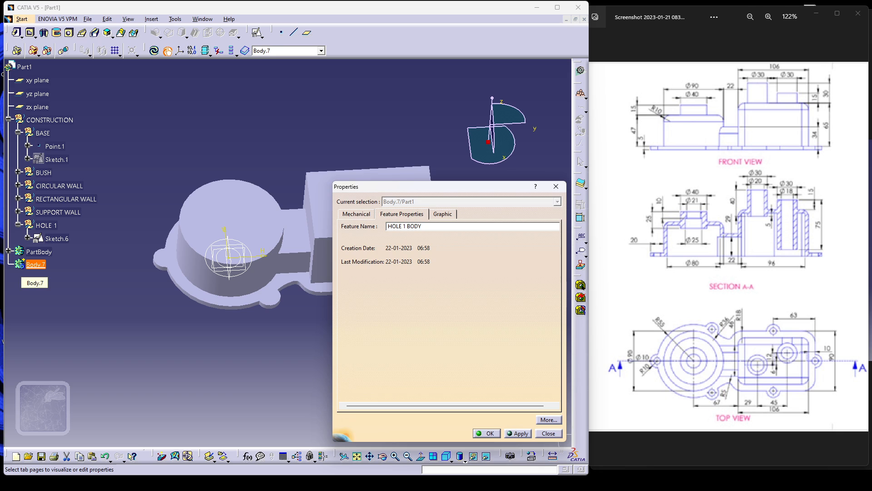
{"action": "key", "text": "Return"}
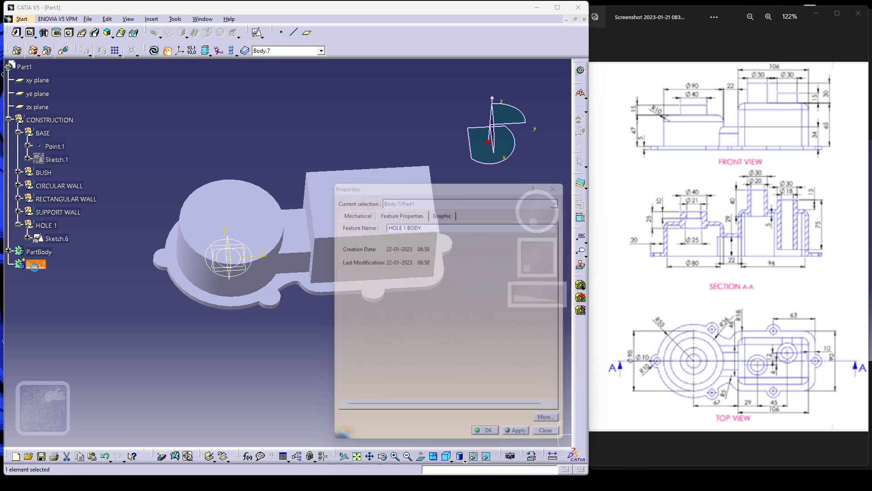
- Start a pad from the HOLE 1 sketch in HOLE 1 BODY with a first limit of 67 mm and preview it
{"action": "left_click", "coordinate": [24, 66]}
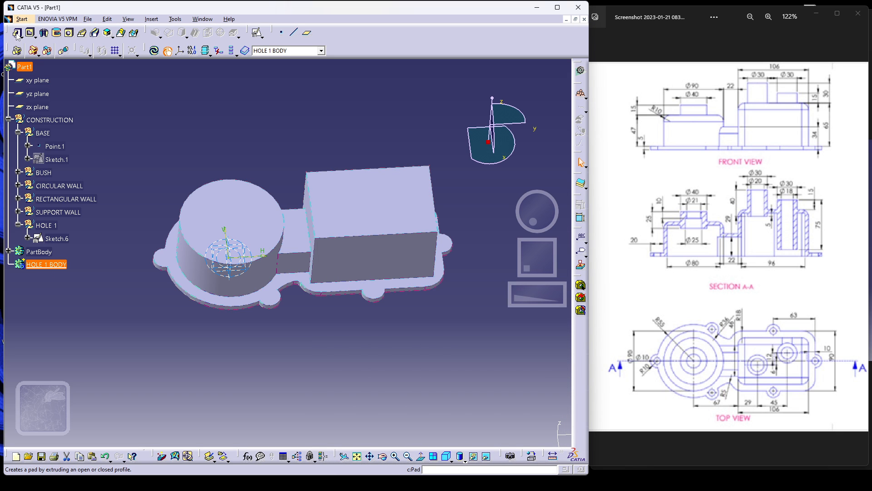
{"action": "left_click", "coordinate": [16, 34]}
{"action": "left_click", "coordinate": [59, 239]}
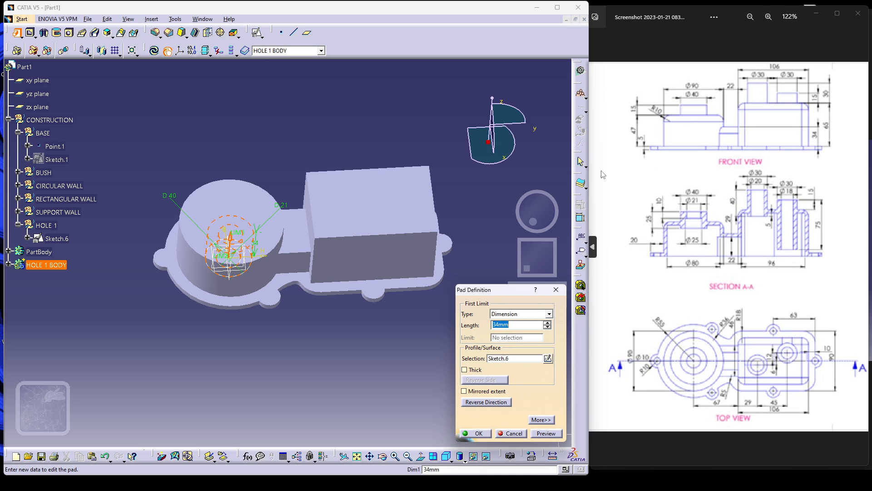
{"action": "type", "text": "67"}
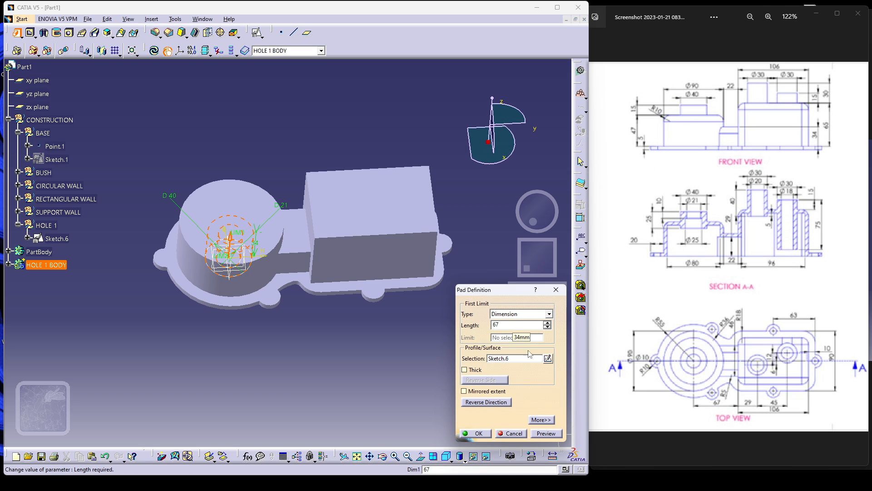
{"action": "left_click", "coordinate": [542, 435]}
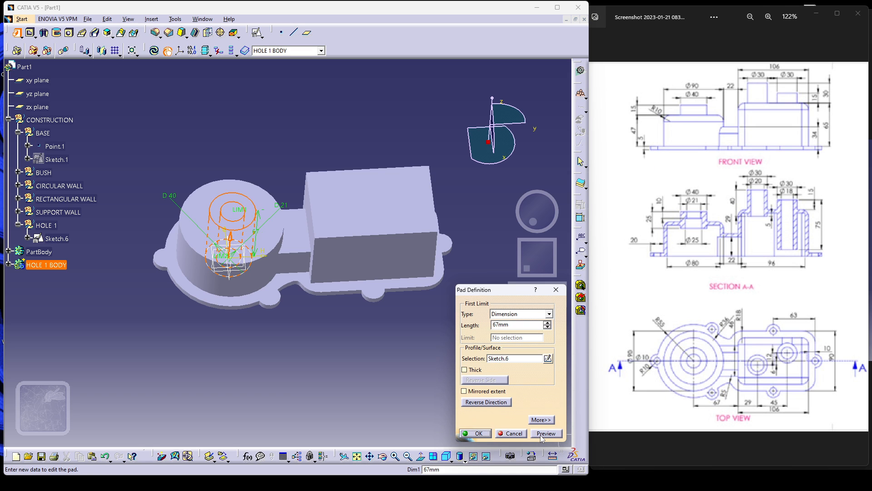
{"action": "middle_click_drag", "start_coordinate": [298, 336], "coordinate": [288, 179]}
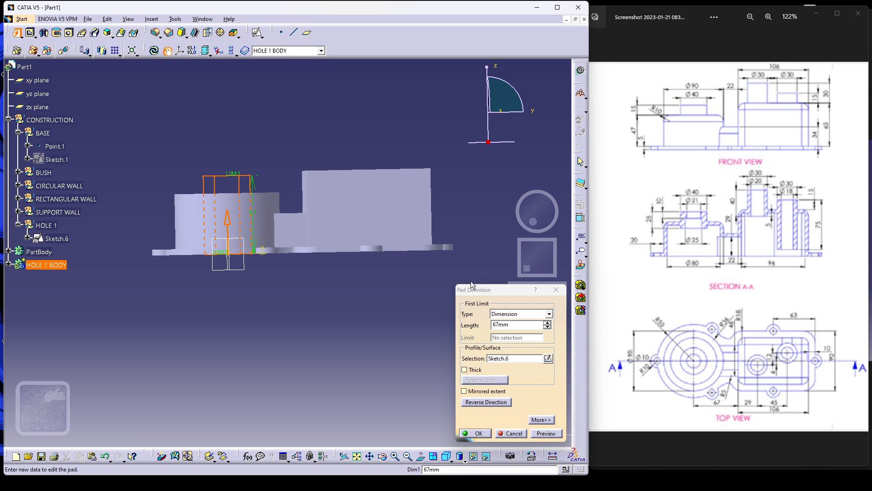
- Set the pad's second limit to -42 mm and create the hollow boss on the circular wall
{"action": "left_click", "coordinate": [542, 420]}
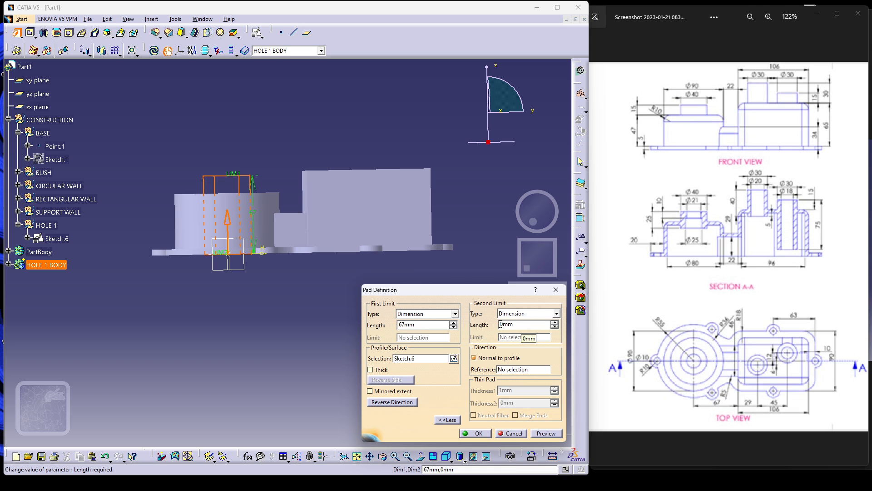
{"action": "type", "text": "-42"}
{"action": "left_click", "coordinate": [542, 436]}
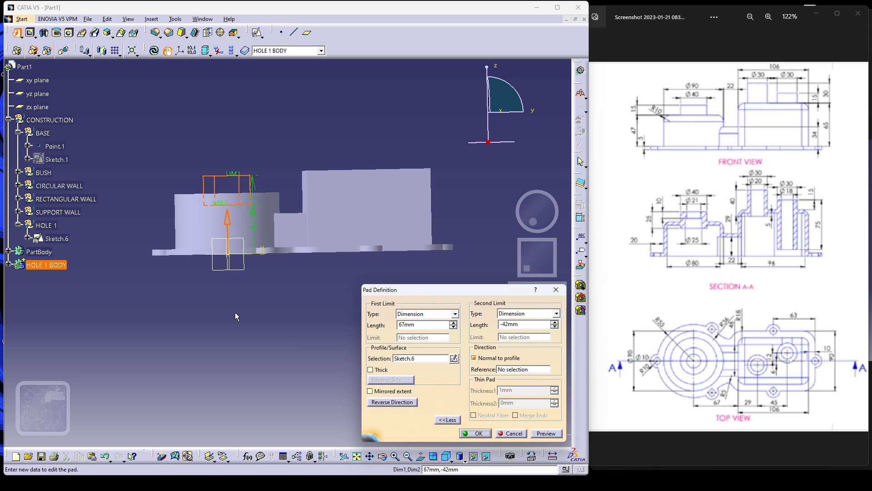
{"action": "middle_click_drag", "start_coordinate": [235, 313], "coordinate": [245, 357]}
{"action": "middle_click_drag", "start_coordinate": [256, 291], "coordinate": [302, 177]}
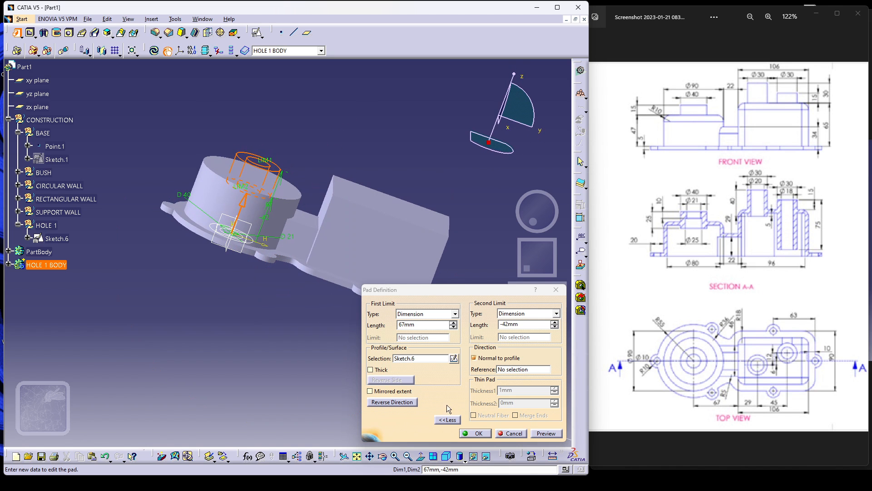
{"action": "left_click", "coordinate": [477, 433]}
{"action": "middle_click_drag", "start_coordinate": [272, 350], "coordinate": [278, 95]}
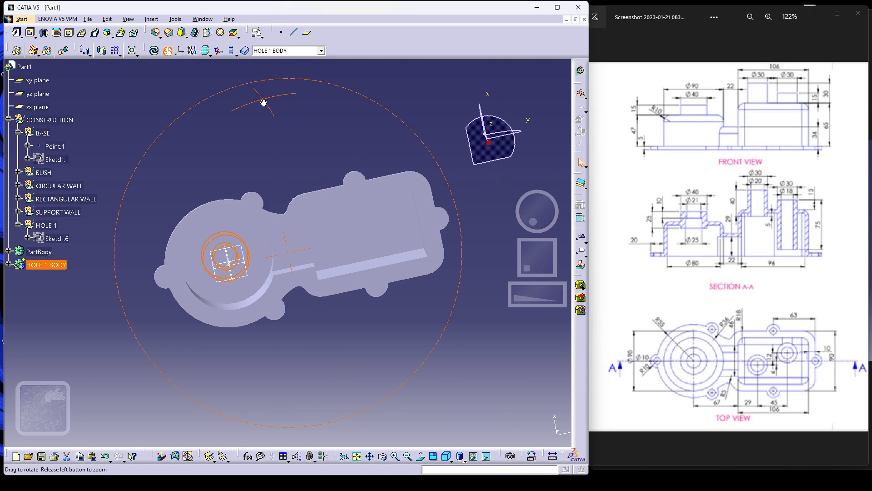
{"action": "left_click", "coordinate": [364, 368]}
{"action": "middle_click_drag", "start_coordinate": [253, 337], "coordinate": [317, 342]}
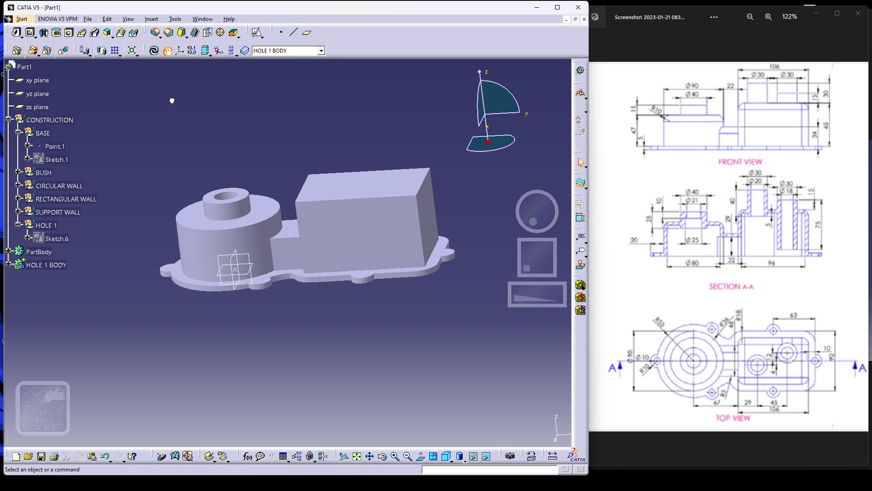
{"action": "left_click", "coordinate": [320, 50]}
{"action": "left_click", "coordinate": [150, 23]}
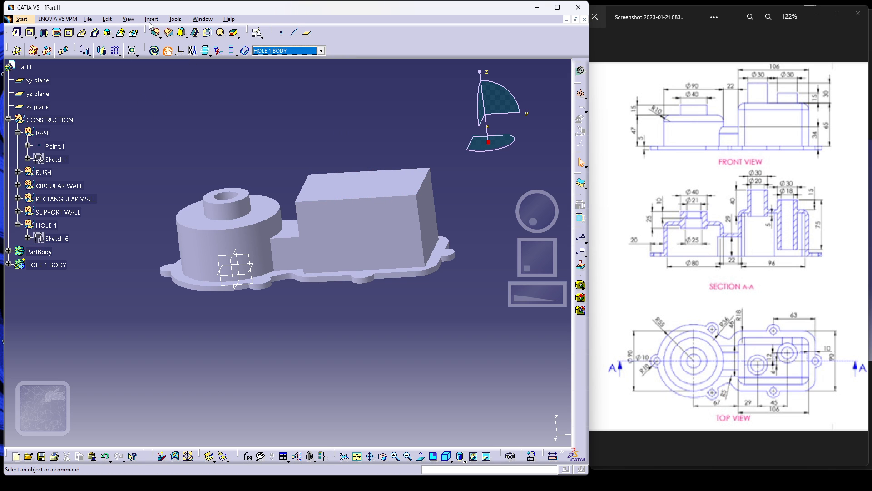
{"action": "left_click", "coordinate": [151, 19]}
{"action": "left_click", "coordinate": [176, 54]}
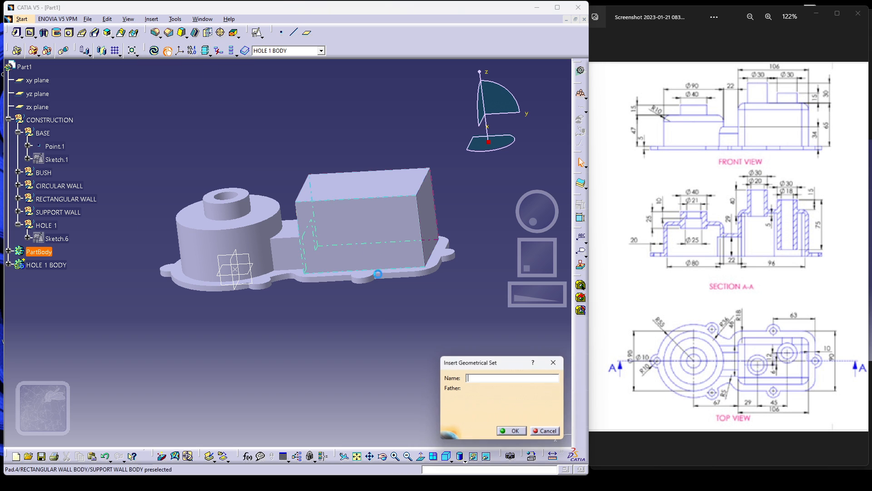
{"action": "left_click", "coordinate": [479, 387]}
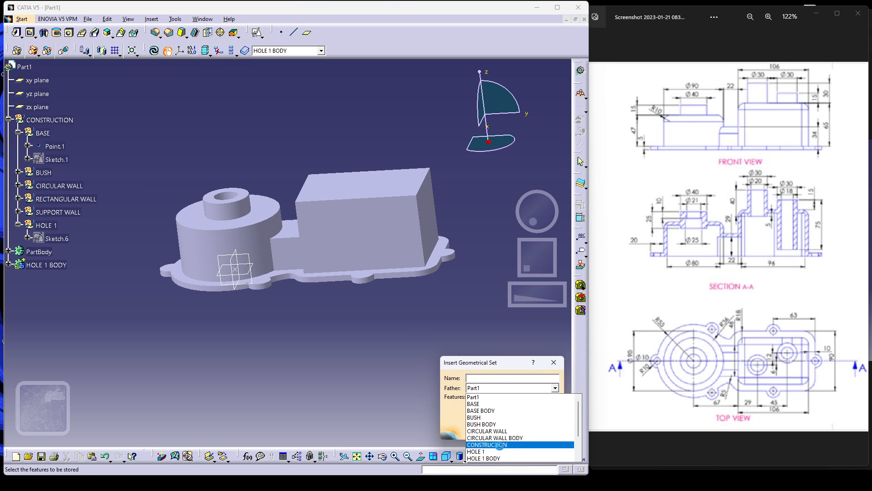
{"action": "left_click", "coordinate": [500, 444]}
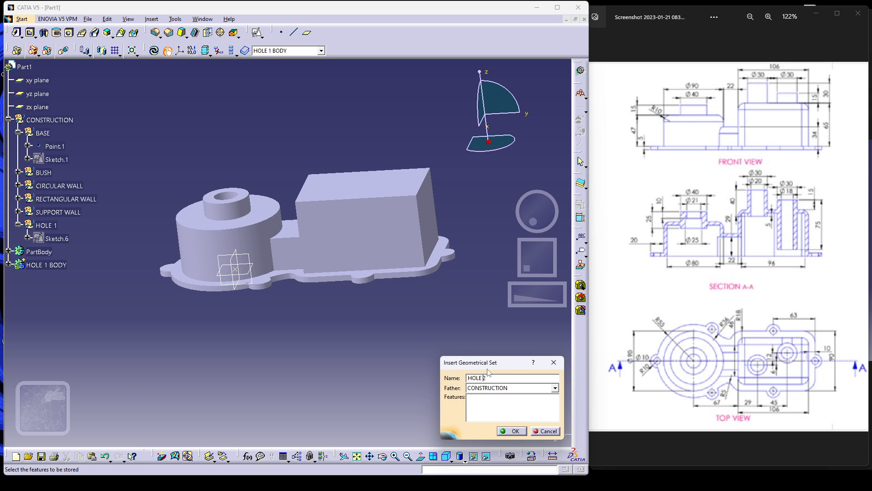
{"action": "left_click", "coordinate": [547, 431]}
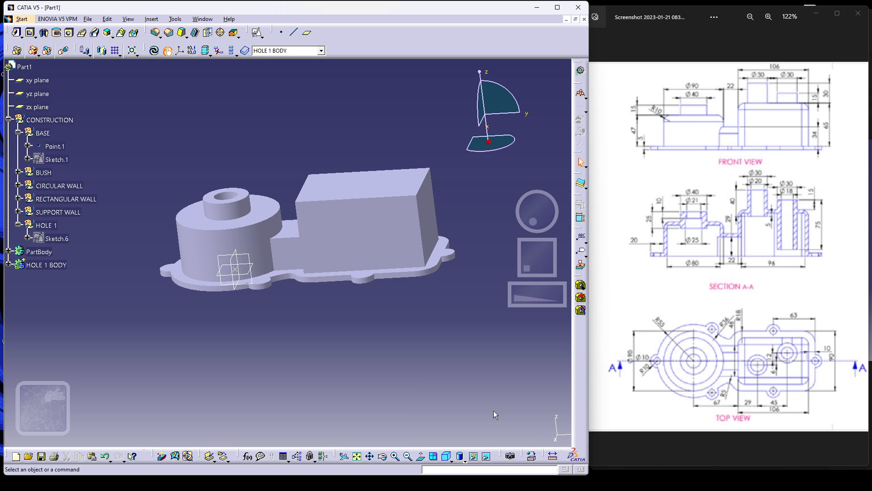
{"action": "left_click", "coordinate": [45, 225]}
{"action": "right_click", "coordinate": [44, 227]}
{"action": "left_click", "coordinate": [198, 327]}
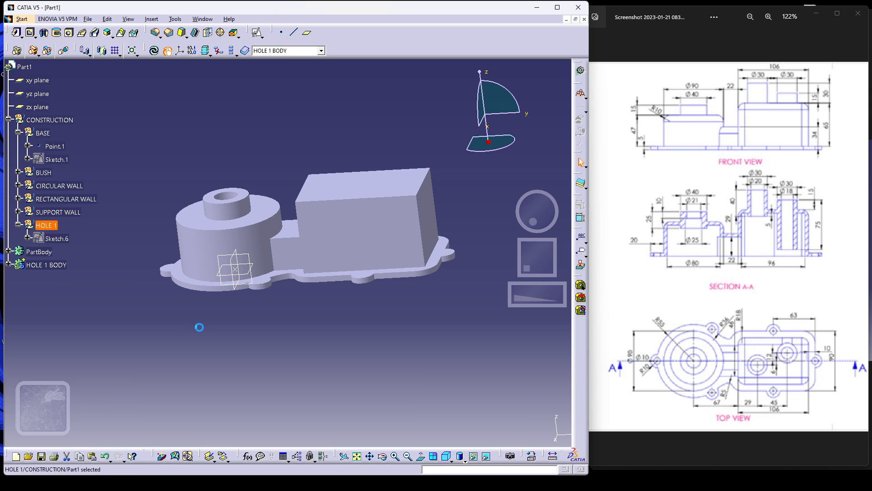
{"action": "left_click", "coordinate": [126, 163]}
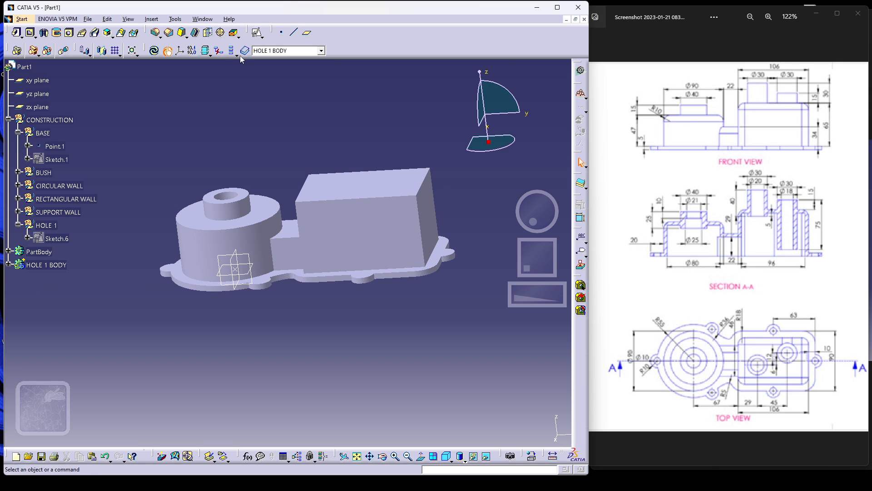
{"action": "left_click", "coordinate": [257, 34]}
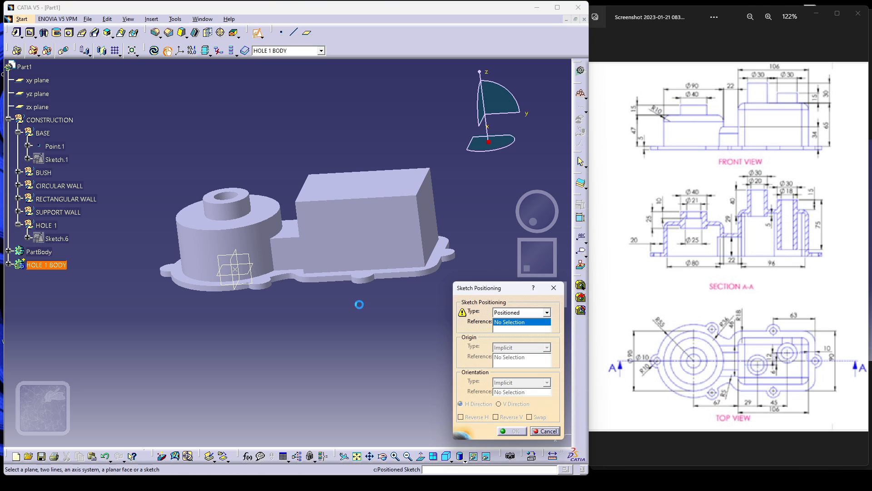
{"action": "left_click", "coordinate": [37, 80]}
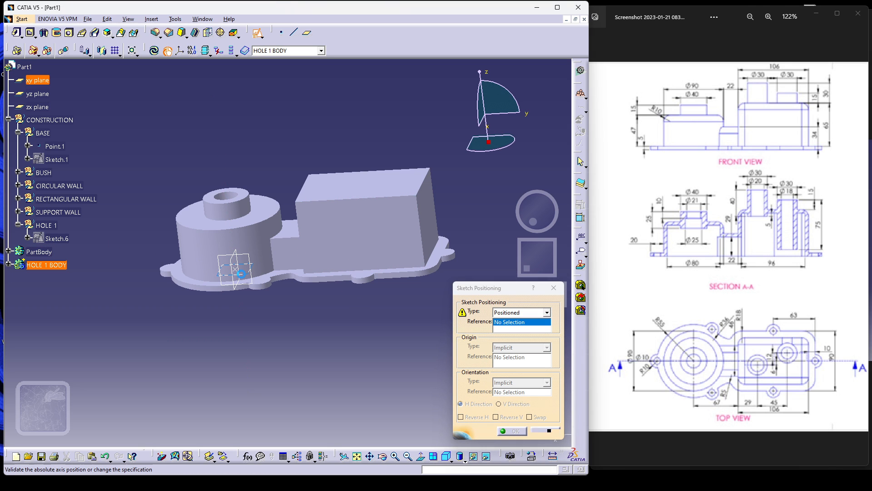
{"action": "left_click", "coordinate": [547, 348]}
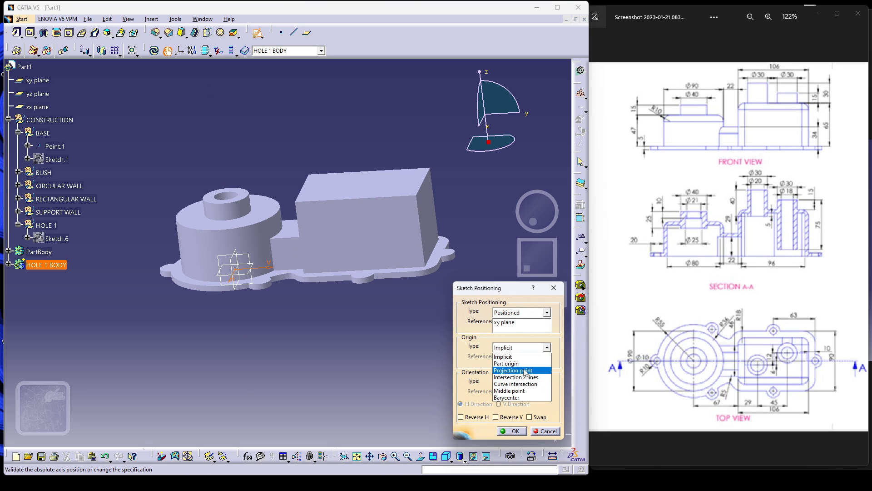
{"action": "left_click", "coordinate": [524, 371]}
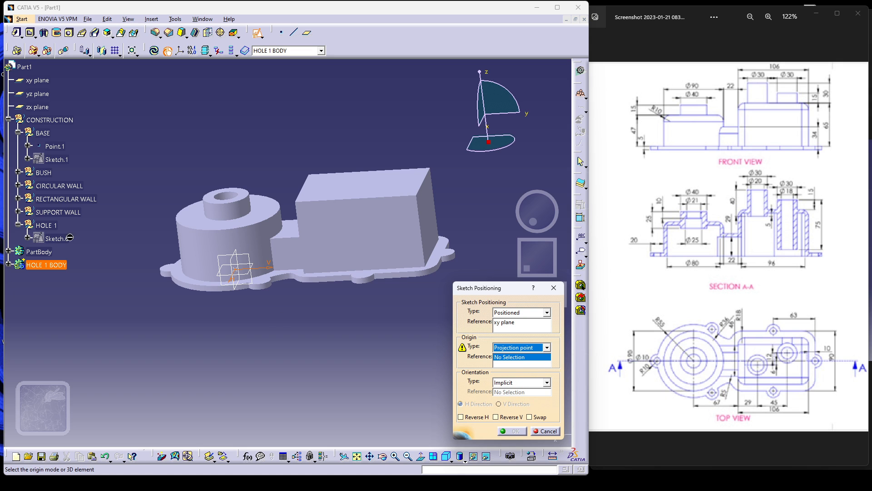
{"action": "left_click", "coordinate": [52, 147]}
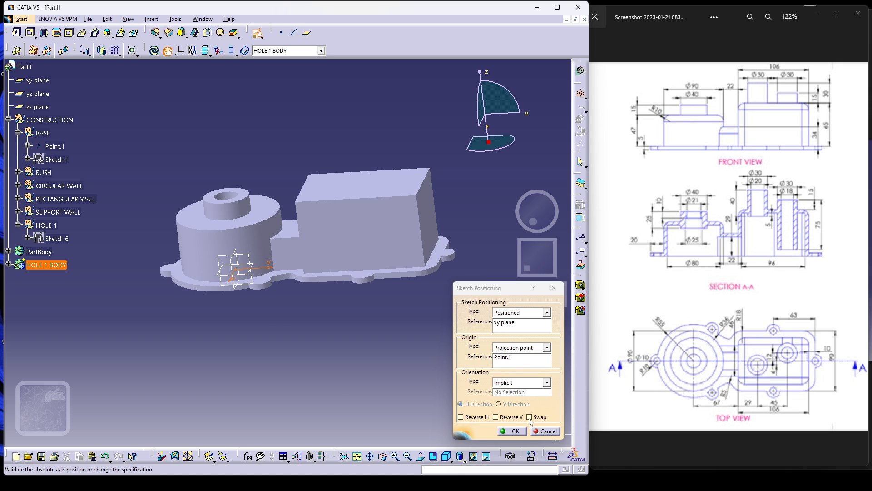
{"action": "left_click", "coordinate": [513, 431]}
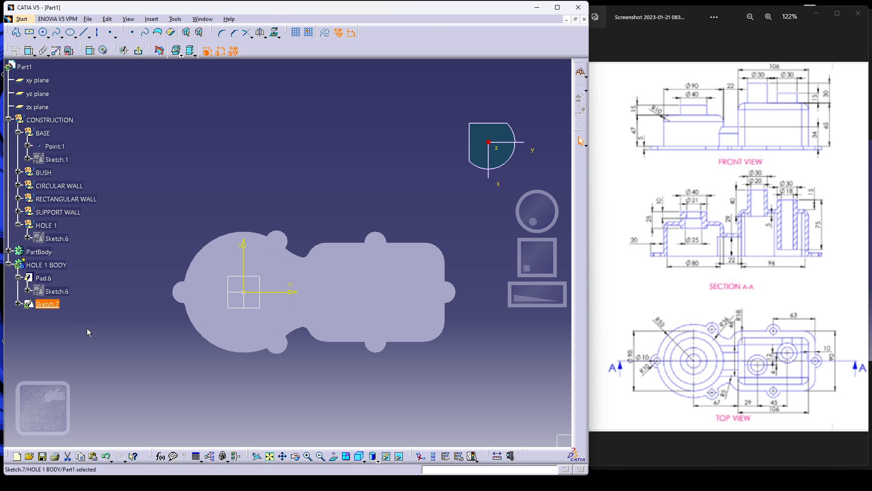
{"action": "right_click", "coordinate": [50, 304]}
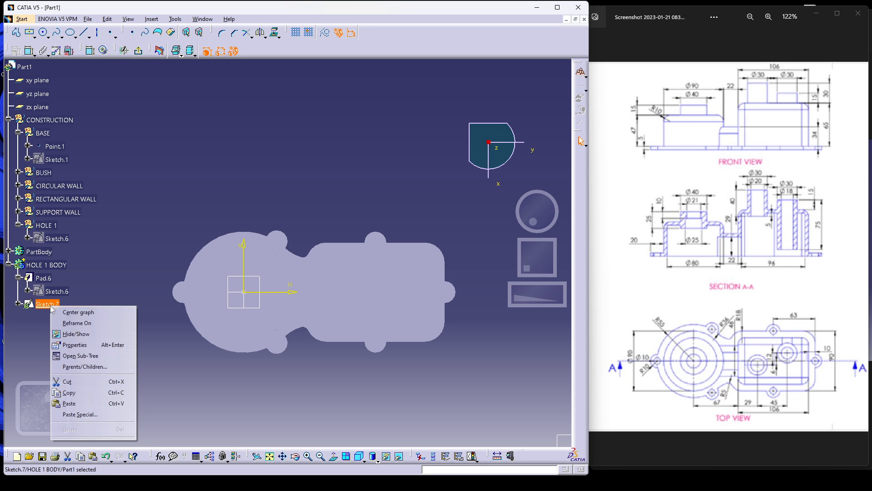
{"action": "left_click", "coordinate": [171, 389]}
{"action": "left_click", "coordinate": [139, 54]}
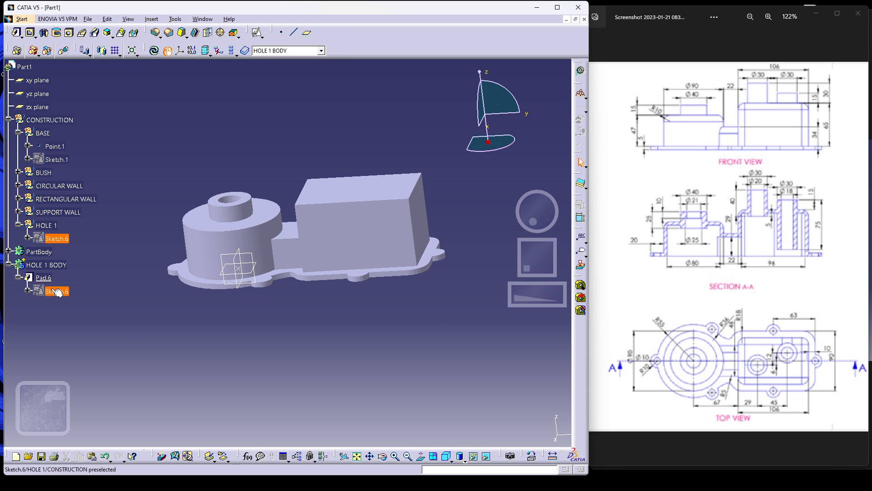
- Make the HOLE 1 geometrical set the active work object
{"action": "left_click", "coordinate": [45, 224]}
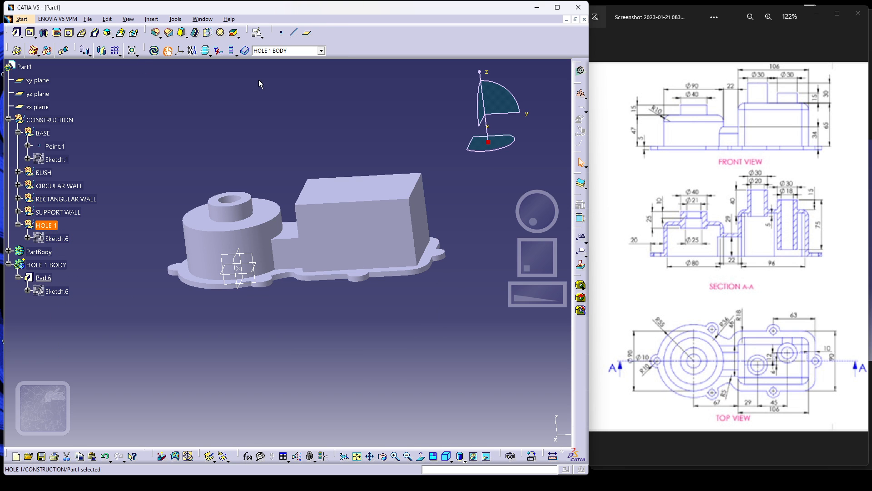
{"action": "left_click", "coordinate": [321, 50]}
{"action": "left_click", "coordinate": [268, 93]}
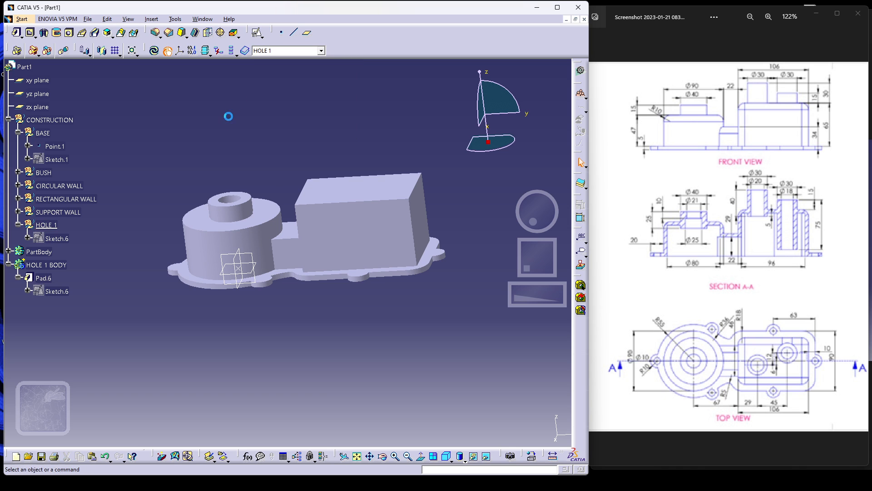
- Open a positioned sketch on the xy plane with its origin projected from Point.1, axes swapped and V reversed
{"action": "left_click", "coordinate": [257, 33]}
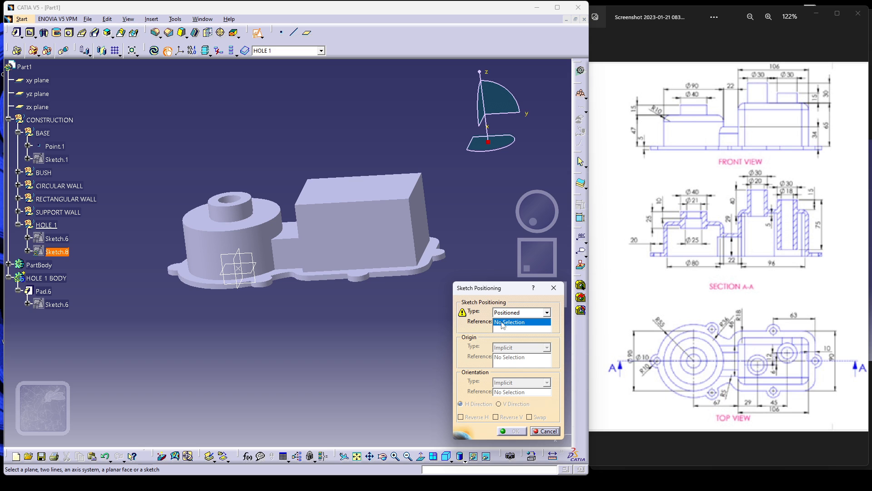
{"action": "left_click", "coordinate": [251, 276]}
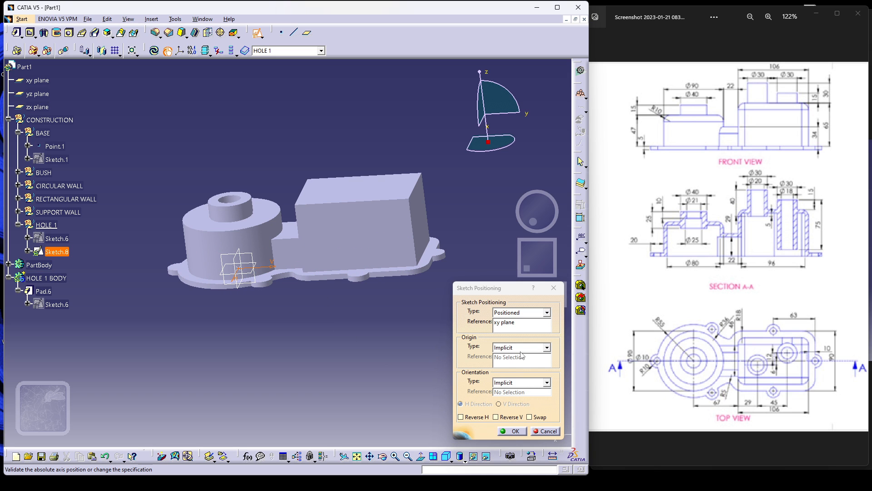
{"action": "left_click", "coordinate": [547, 347]}
{"action": "left_click", "coordinate": [514, 373]}
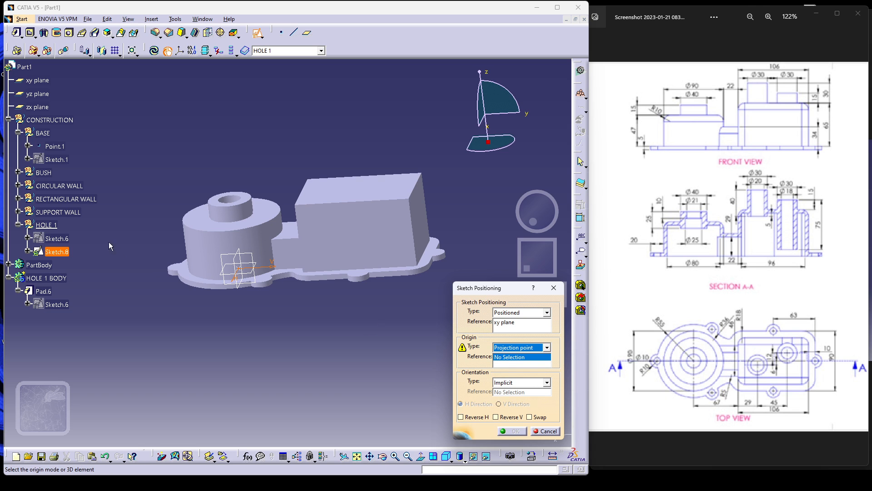
{"action": "left_click", "coordinate": [56, 147]}
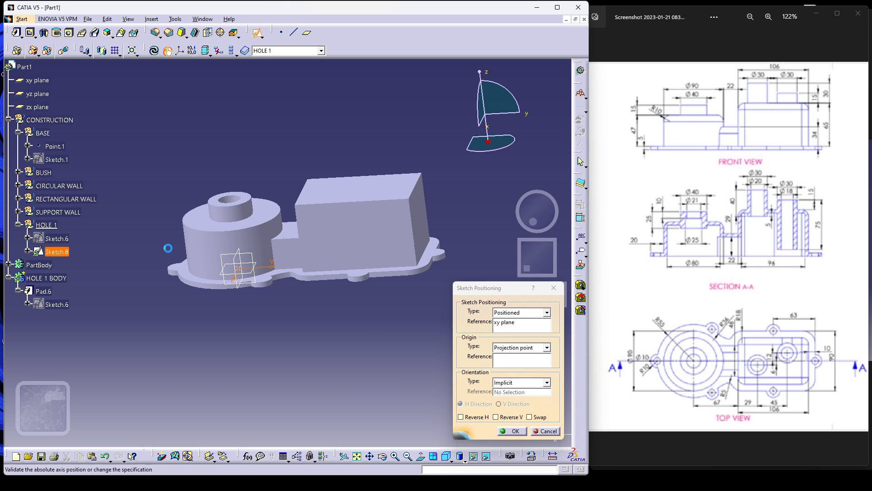
{"action": "left_click", "coordinate": [530, 417]}
{"action": "left_click", "coordinate": [511, 417]}
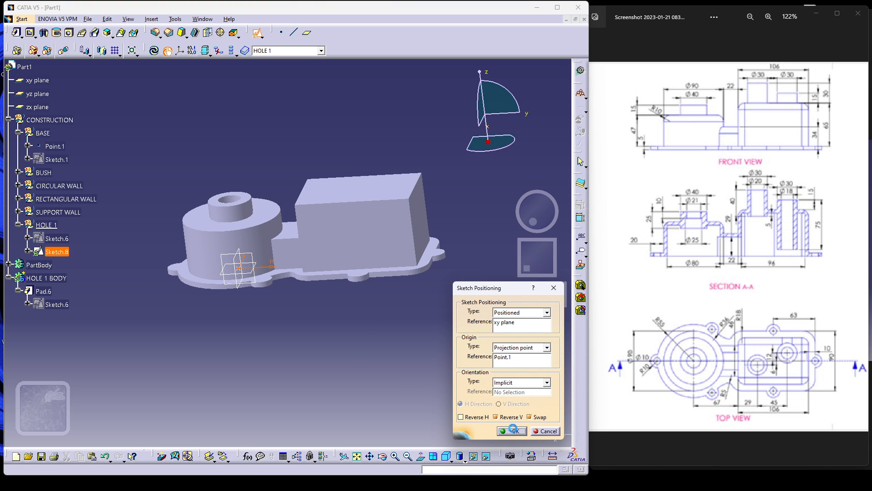
{"action": "left_click", "coordinate": [513, 432]}
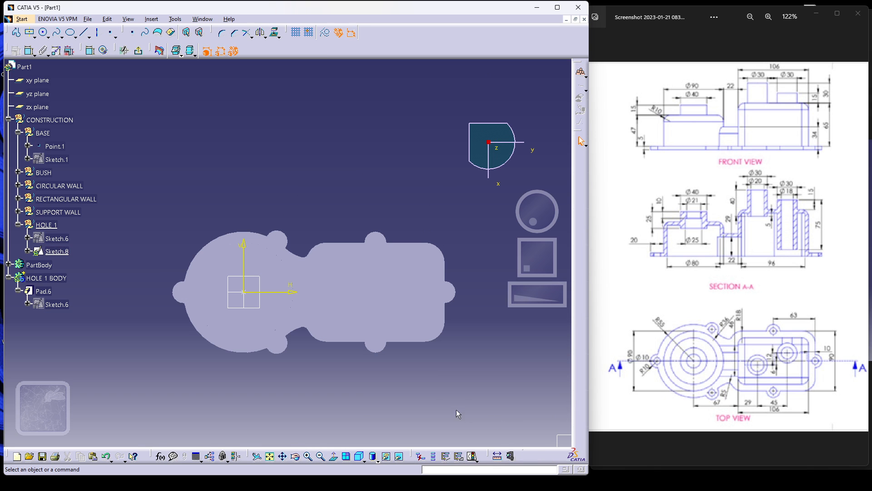
- Sketch a circle about 36 mm in diameter centred on the sketch origin, and a smaller circle concentric with it
{"action": "left_click", "coordinate": [43, 33]}
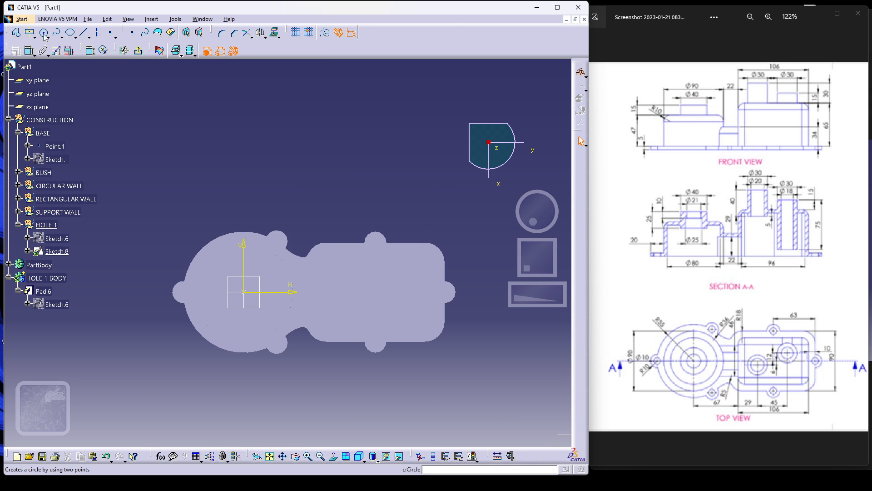
{"action": "left_click", "coordinate": [245, 292]}
{"action": "left_click", "coordinate": [267, 306]}
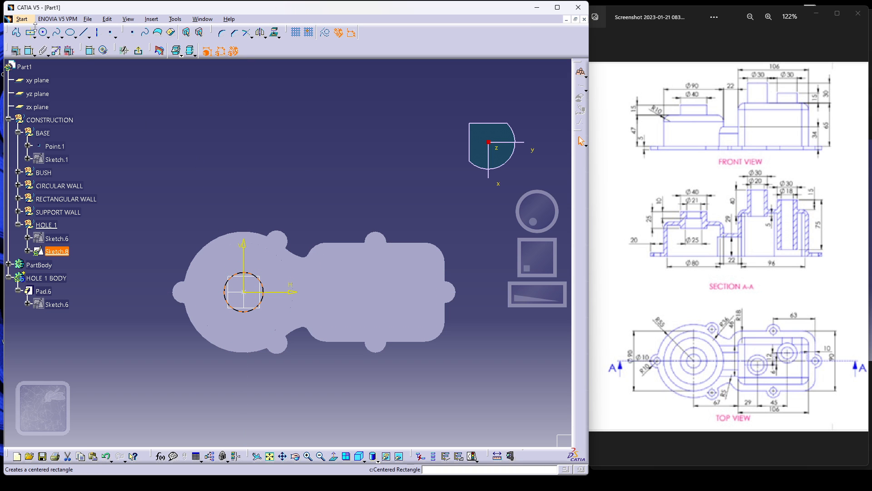
{"action": "left_click", "coordinate": [43, 32]}
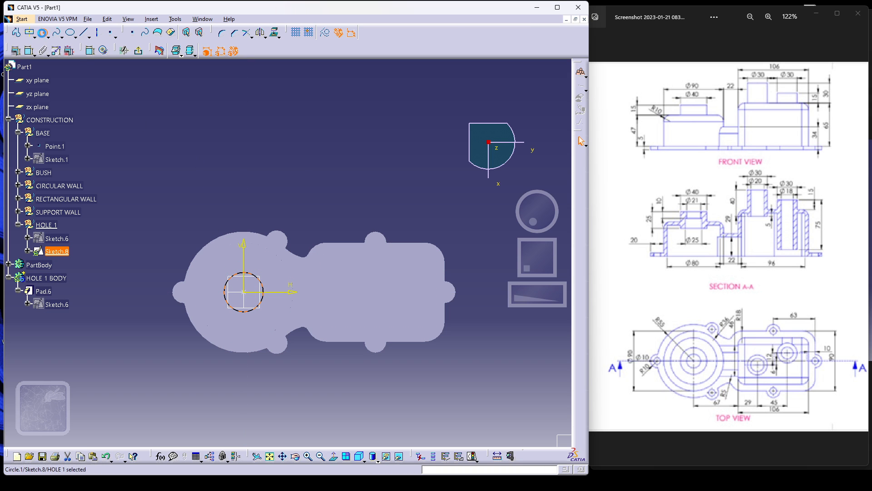
{"action": "left_click", "coordinate": [244, 292]}
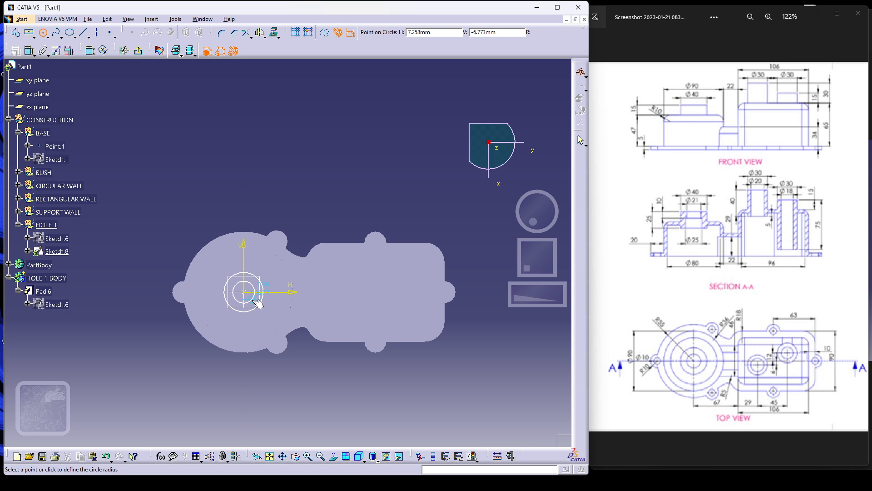
{"action": "left_click", "coordinate": [255, 300]}
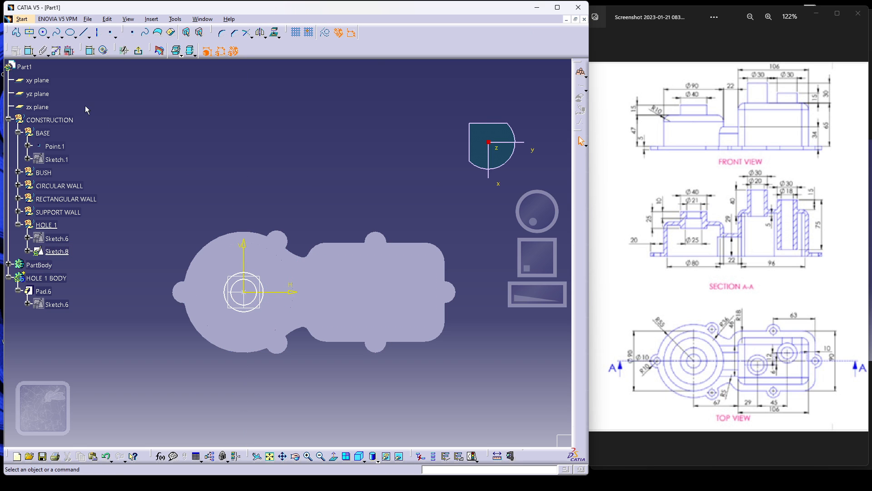
- Dimension the outer circle's diameter and set it to 25 mm
{"action": "left_click", "coordinate": [29, 51]}
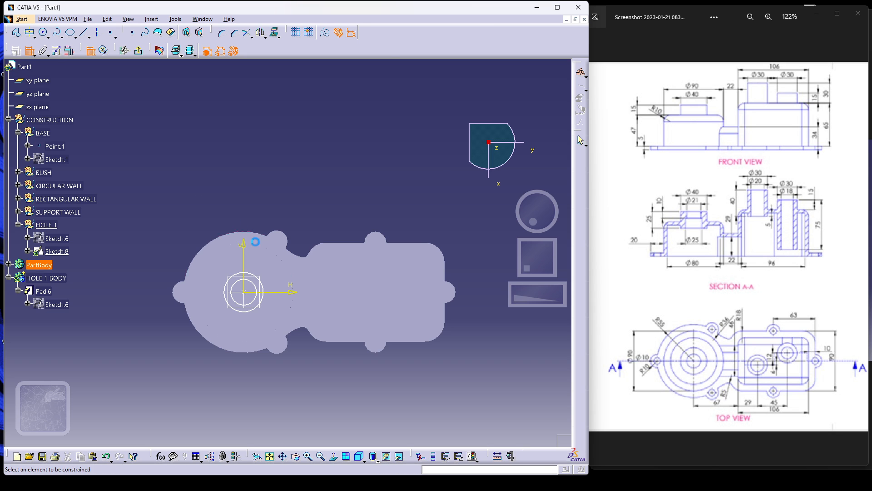
{"action": "left_click", "coordinate": [236, 275]}
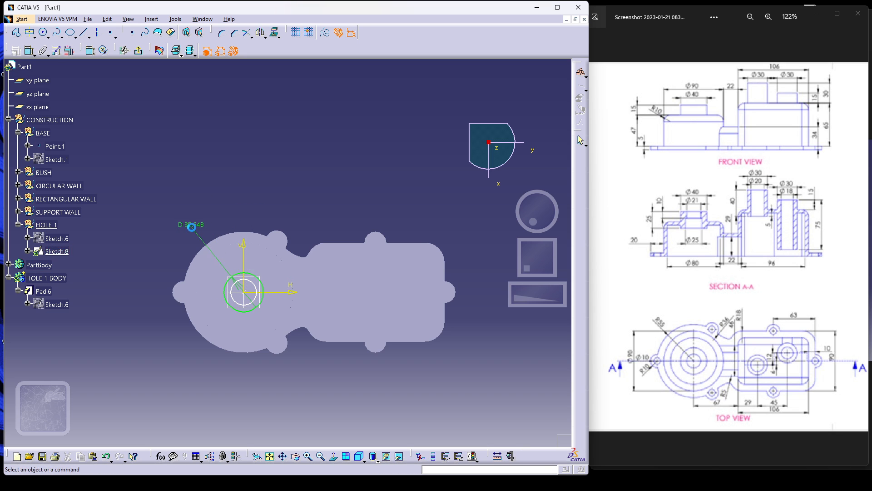
{"action": "left_click", "coordinate": [192, 227]}
{"action": "double_click", "coordinate": [198, 226]}
{"action": "type", "text": "25"}
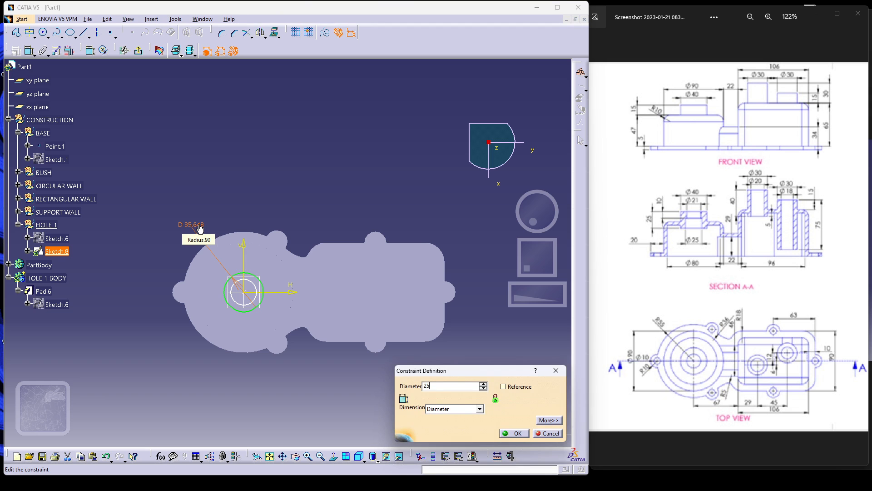
- Constrain the sketch's concentric circles to 25 mm outer and 21 mm inner diameter, then exit the sketch
{"action": "key", "text": "Return"}
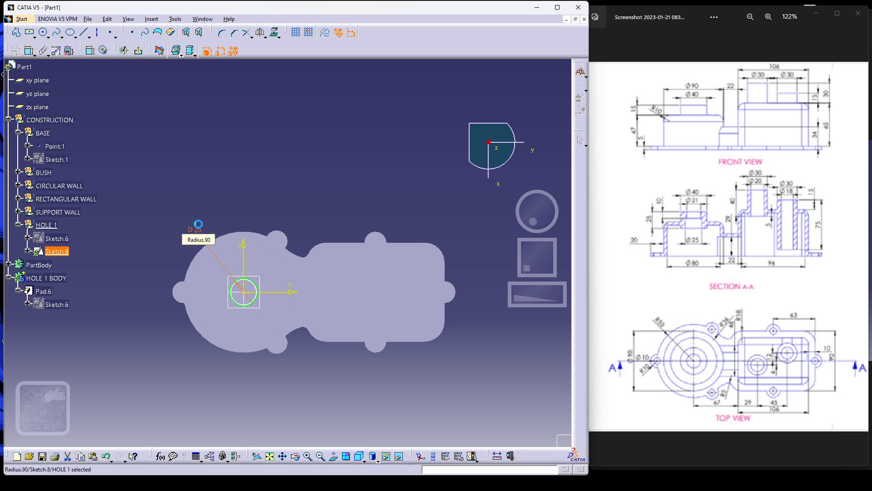
{"action": "left_click", "coordinate": [30, 51]}
{"action": "scroll", "coordinate": [248, 243], "scroll_direction": "up", "scroll_amount": 5}
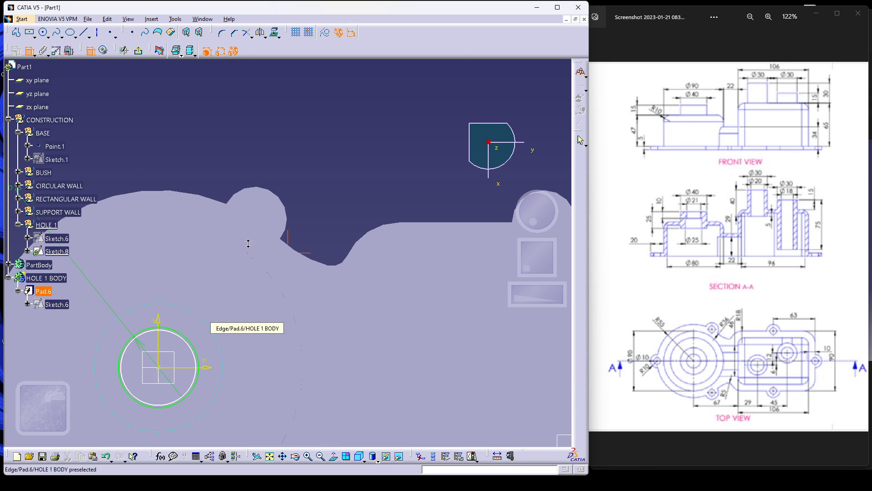
{"action": "left_click", "coordinate": [175, 337]}
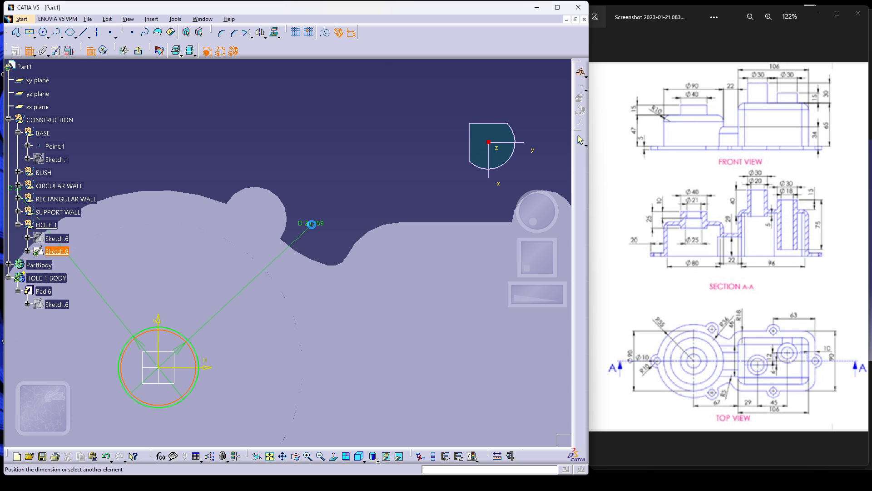
{"action": "left_click", "coordinate": [314, 226]}
{"action": "double_click", "coordinate": [313, 223]}
{"action": "type", "text": "21"}
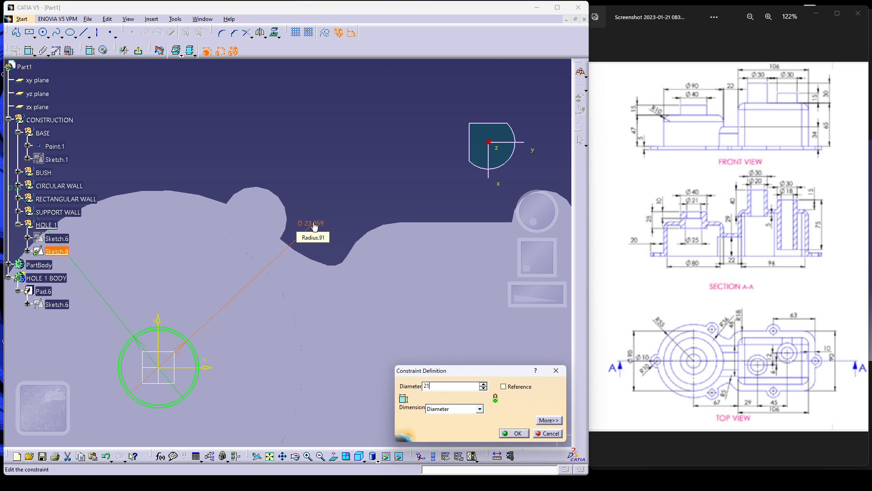
{"action": "key", "text": "Return"}
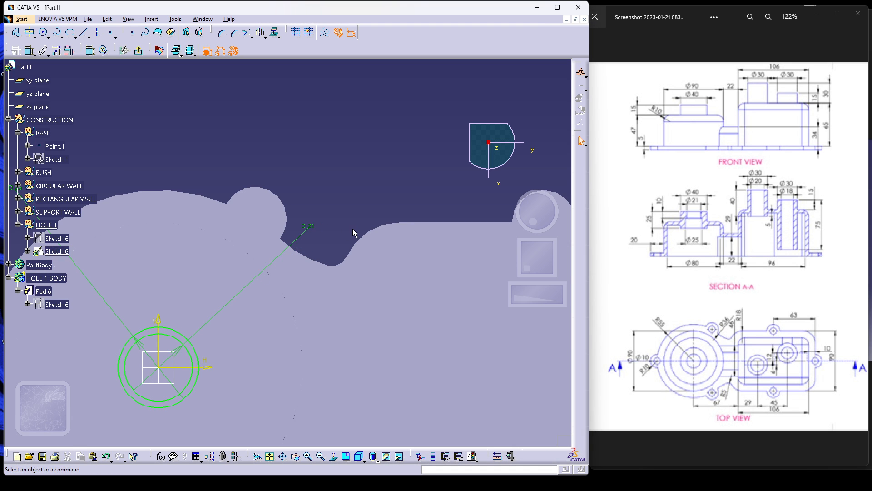
{"action": "mouse_move", "coordinate": [333, 343]}
{"action": "middle_mouse_down"}
{"action": "mouse_move", "coordinate": [325, 333]}
{"action": "mouse_move", "coordinate": [330, 177]}
{"action": "mouse_move", "coordinate": [337, 250]}
{"action": "mouse_move", "coordinate": [312, 345]}
{"action": "mouse_move", "coordinate": [320, 342]}
{"action": "middle_mouse_up"}
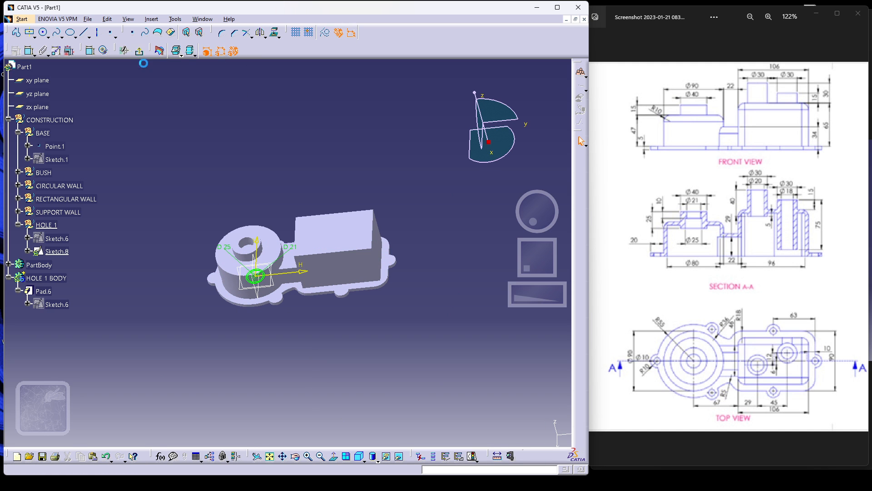
{"action": "left_click", "coordinate": [255, 275]}
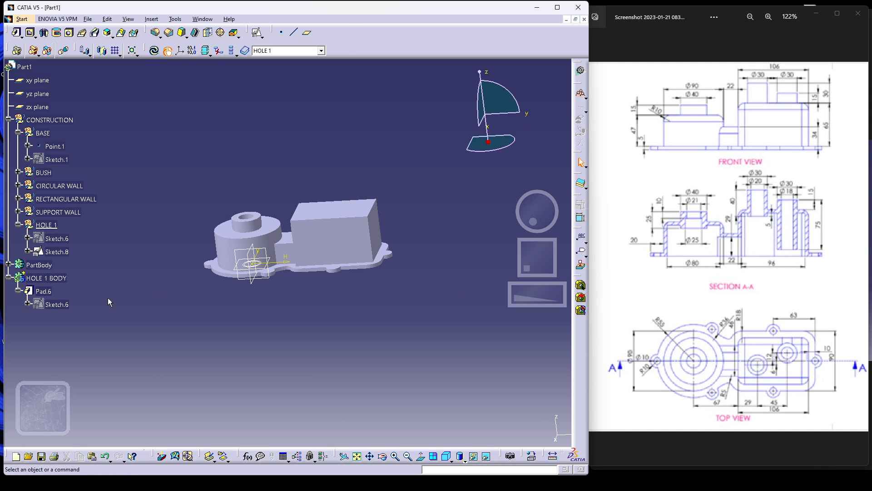
- Make PartBody the active object and insert a new body into the part
{"action": "mouse_move", "coordinate": [271, 290]}
{"action": "middle_mouse_down"}
{"action": "mouse_move", "coordinate": [337, 284]}
{"action": "mouse_move", "coordinate": [322, 353]}
{"action": "mouse_move", "coordinate": [282, 343]}
{"action": "mouse_move", "coordinate": [277, 297]}
{"action": "middle_mouse_up"}
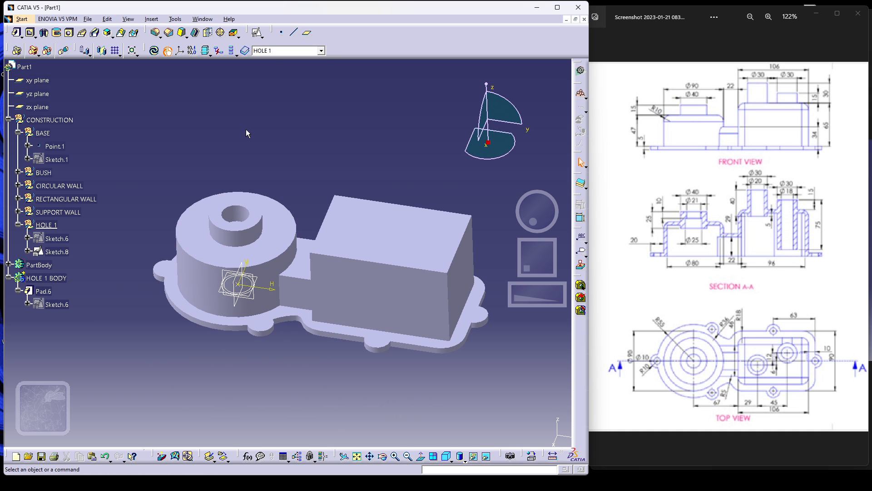
{"action": "left_click", "coordinate": [281, 50]}
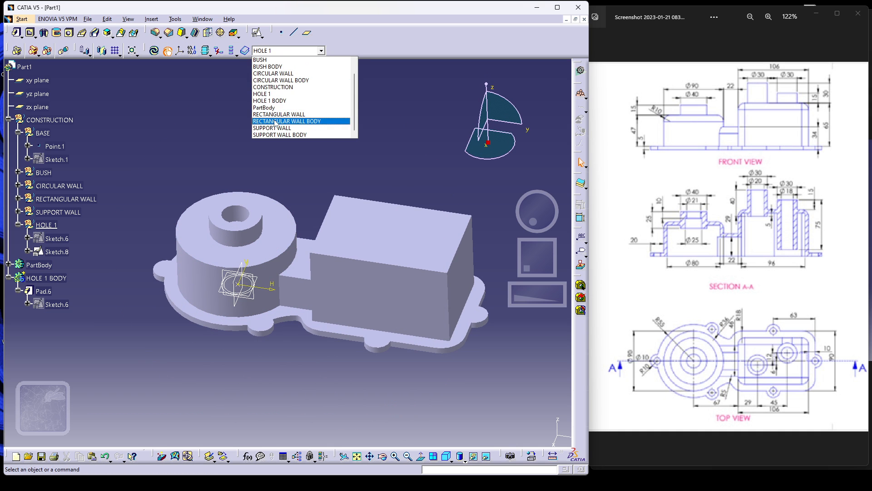
{"action": "left_click", "coordinate": [275, 107]}
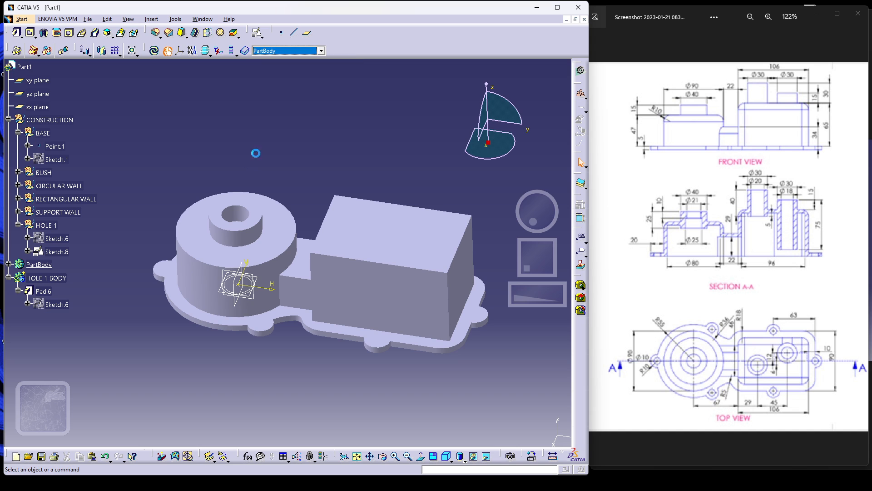
{"action": "left_click", "coordinate": [150, 19]}
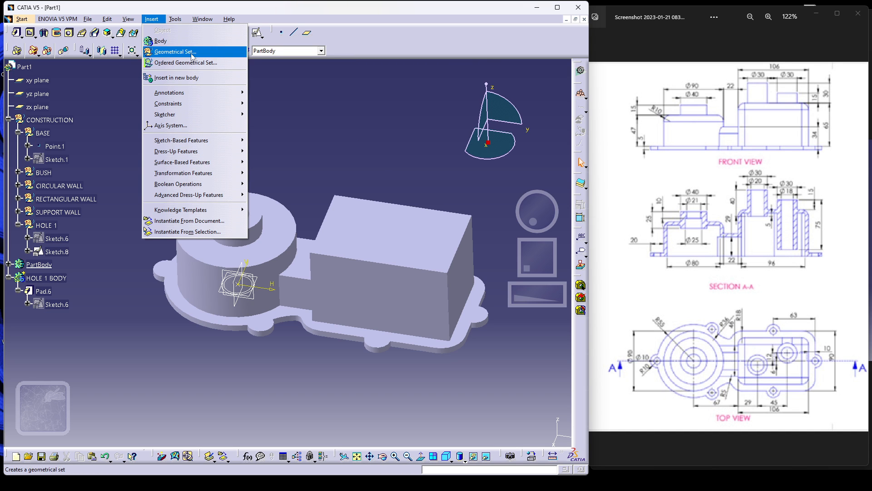
{"action": "left_click", "coordinate": [161, 41]}
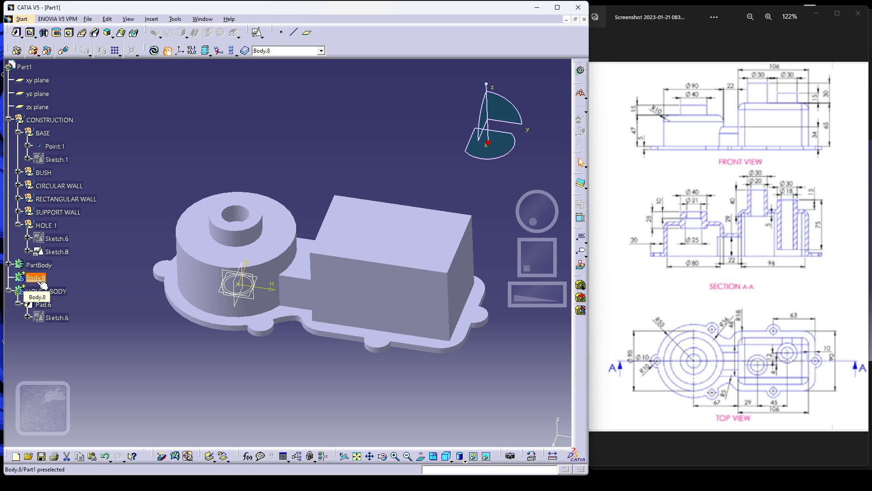
- Rename the newly inserted body as HOLE 2 BODY
{"action": "key", "text": "alt+Return"}
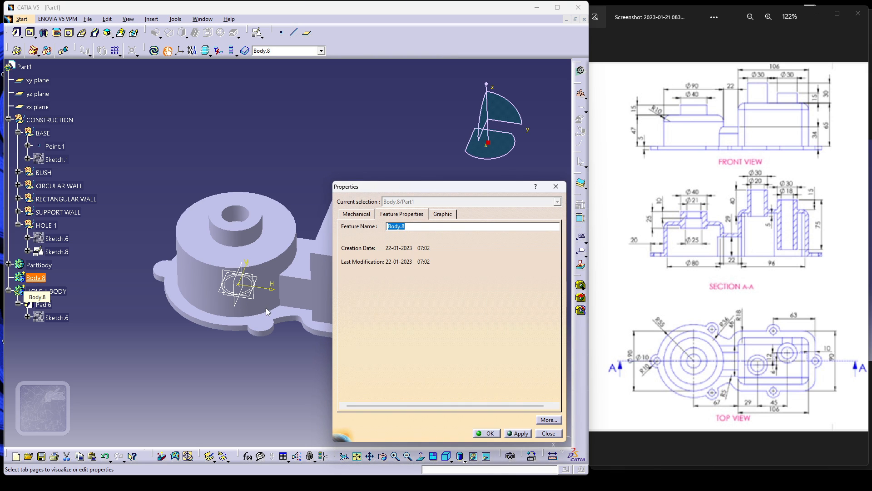
{"action": "type", "text": "HOLE 2 BODY"}
{"action": "key", "text": "Return"}
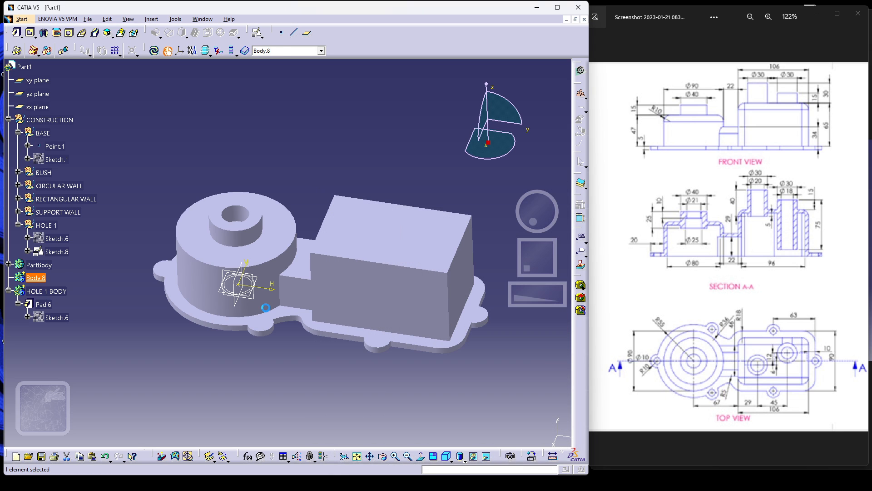
{"action": "left_click", "coordinate": [106, 326]}
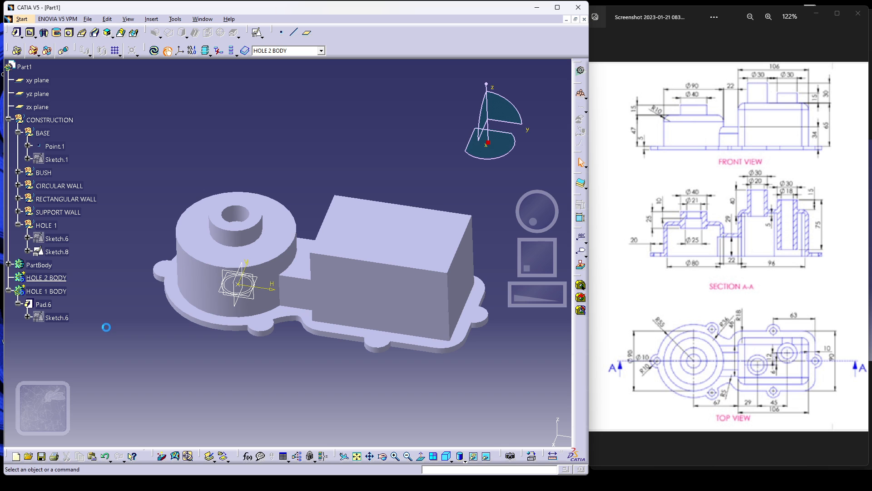
- Rename the second sketch in the HOLE 1 geometrical set as Sketch.7
{"action": "left_click", "coordinate": [58, 252]}
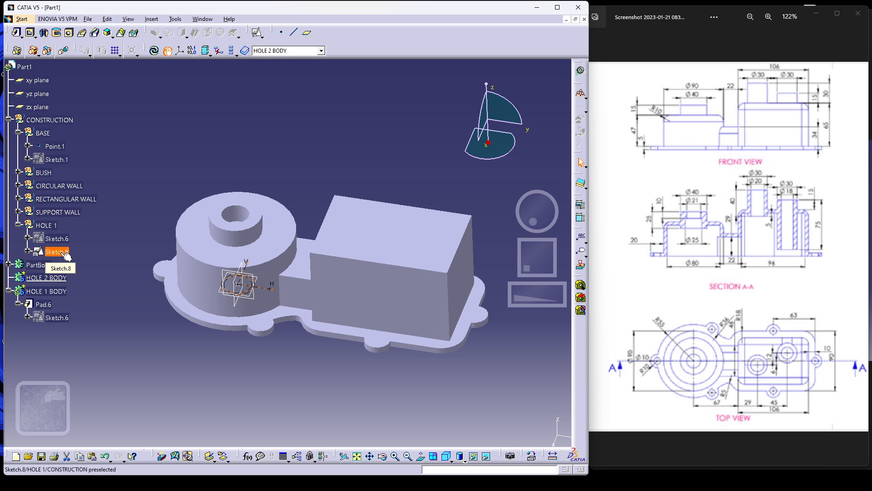
{"action": "key", "text": "alt+Return"}
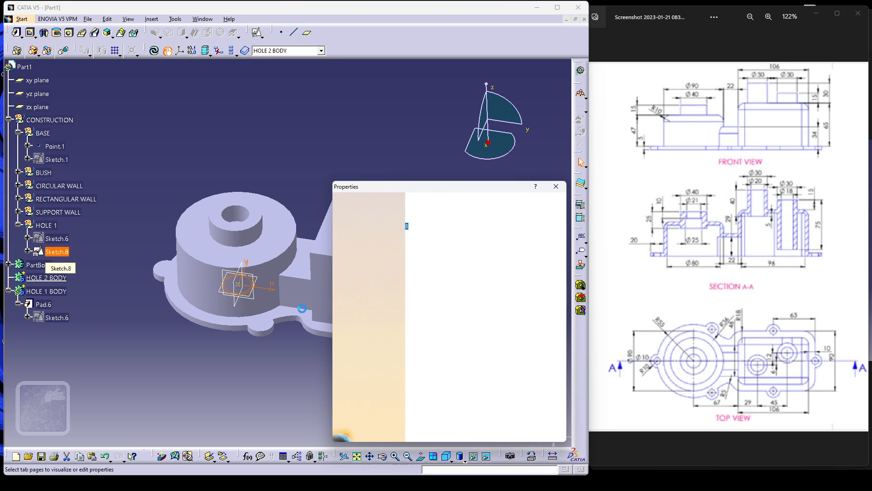
{"action": "left_click", "coordinate": [413, 226]}
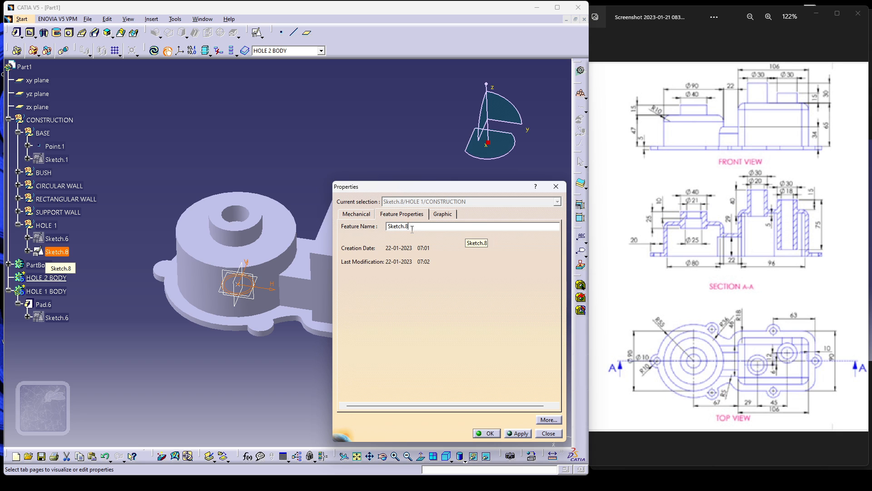
{"action": "key", "text": "BackSpace"}
{"action": "type", "text": "7"}
{"action": "key", "text": "Return"}
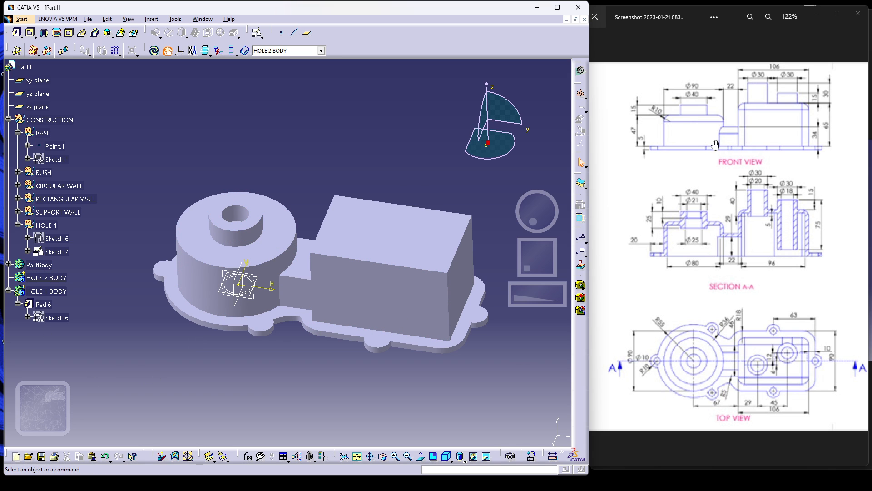
- Start a pad in HOLE 2 BODY using Sketch.7 as its profile
{"action": "left_click", "coordinate": [50, 278]}
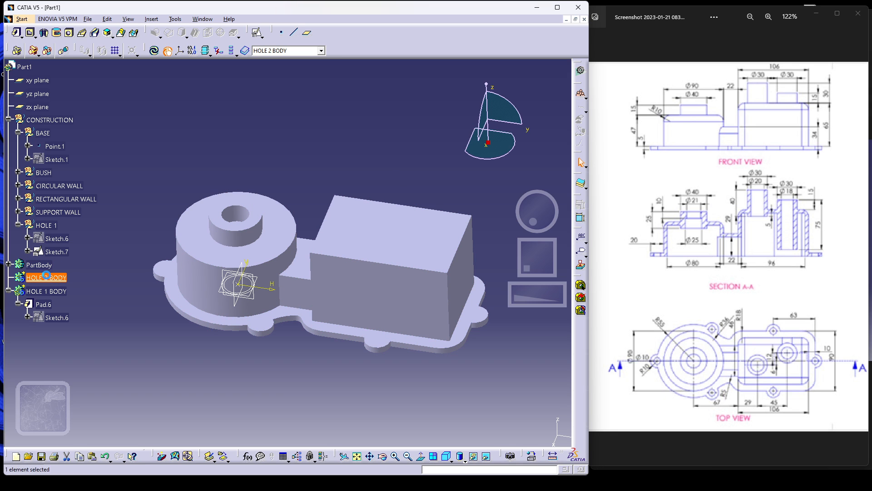
{"action": "left_click", "coordinate": [17, 32]}
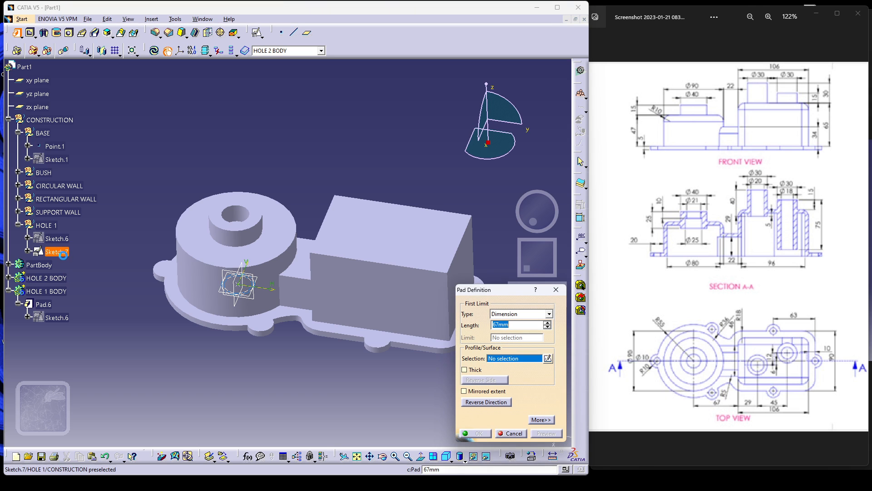
{"action": "left_click", "coordinate": [58, 252]}
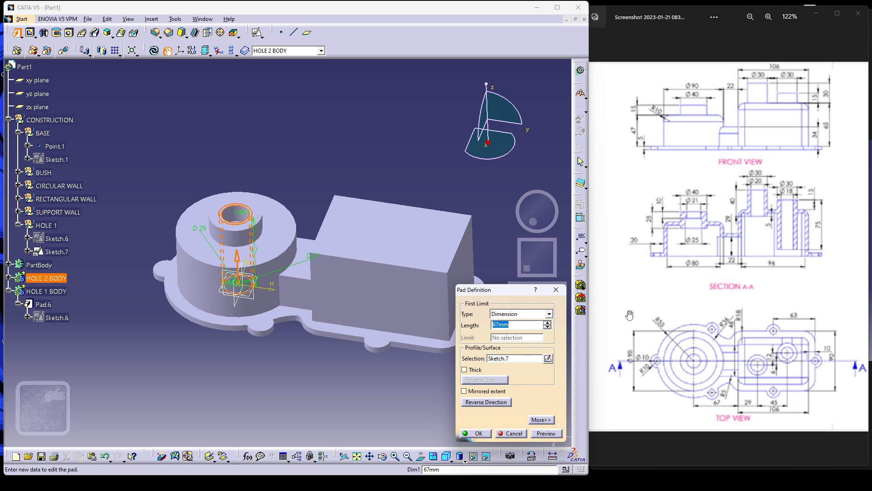
- Try to set the pad's first limit length with the expression 67-15mm
{"action": "left_click", "coordinate": [498, 325]}
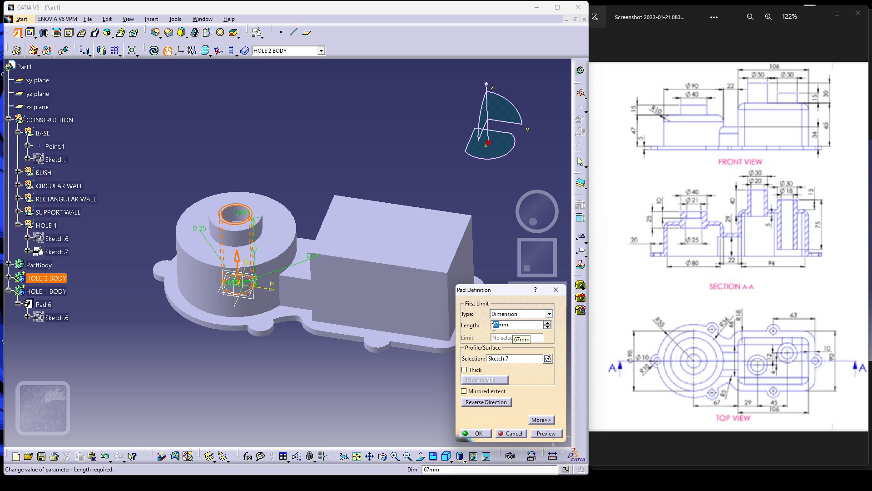
{"action": "type", "text": "5"}
{"action": "type", "text": "2"}
{"action": "left_click", "coordinate": [546, 434]}
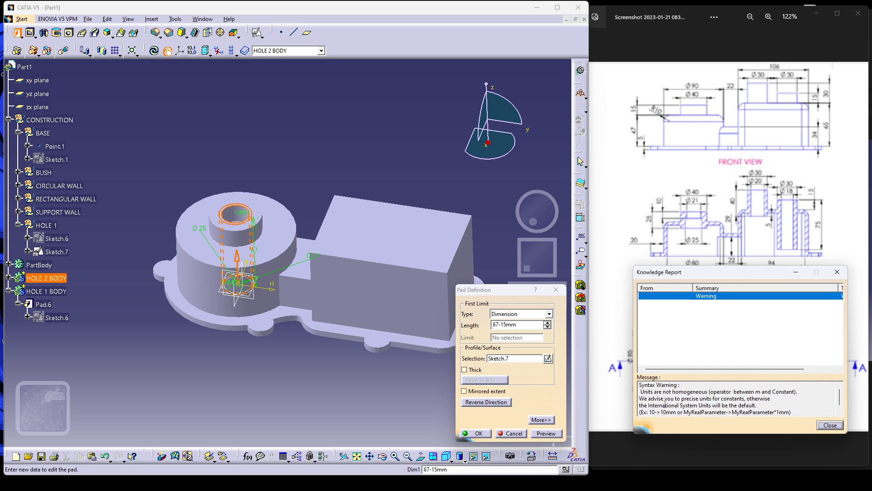
{"action": "left_click", "coordinate": [830, 425]}
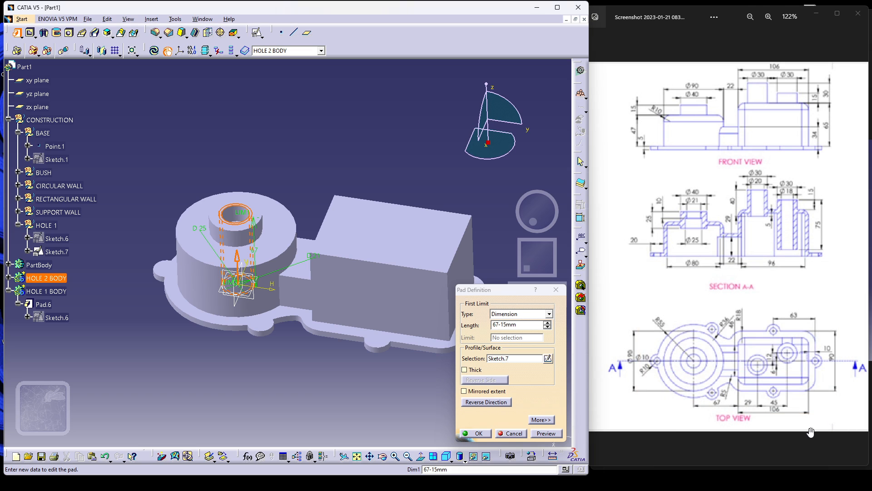
- Set the pad's first limit length to 52 mm and preview it
{"action": "double_click", "coordinate": [507, 325]}
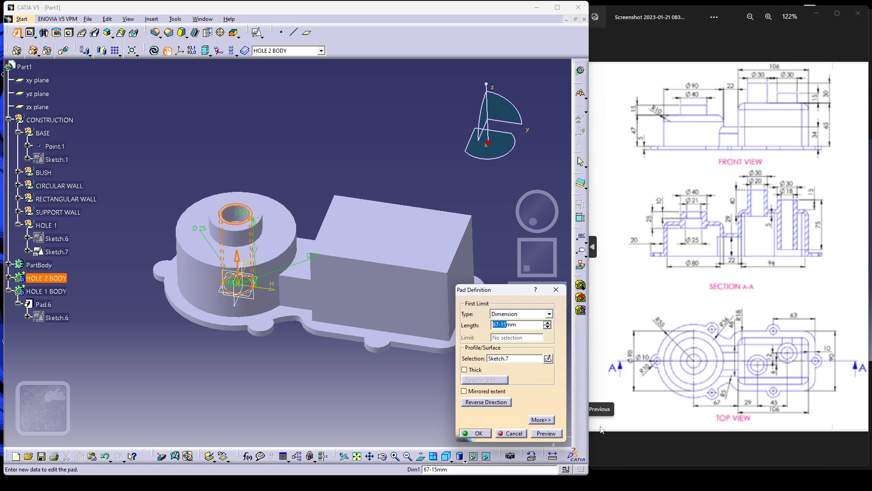
{"action": "type", "text": "52"}
{"action": "left_click", "coordinate": [547, 434]}
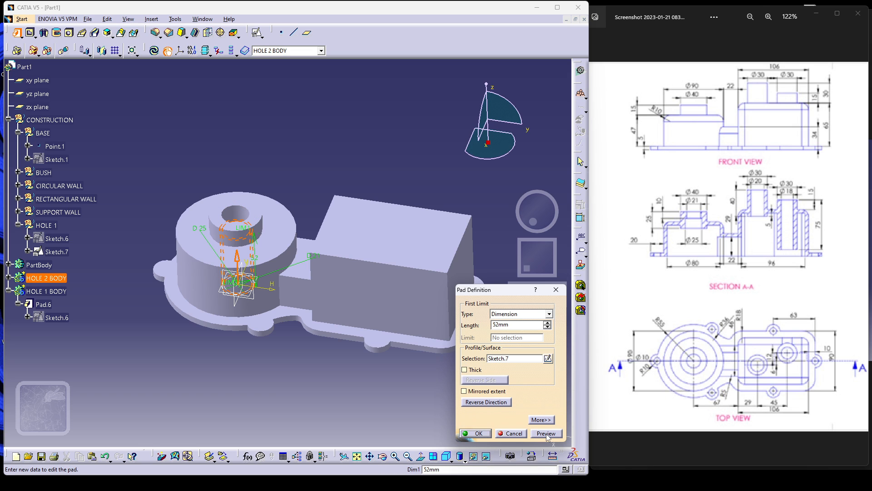
- Set the pad's second limit length to -42 mm and create the pad
{"action": "left_click", "coordinate": [541, 420]}
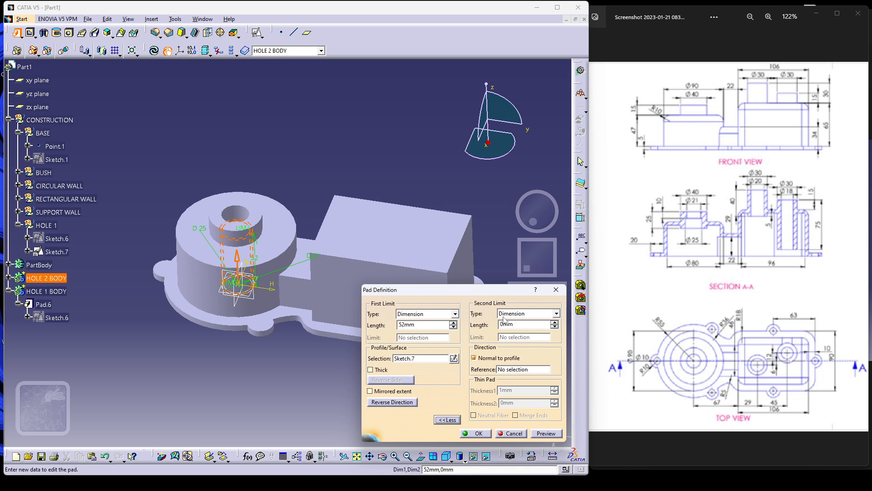
{"action": "left_click", "coordinate": [502, 323]}
{"action": "left_click", "coordinate": [501, 324]}
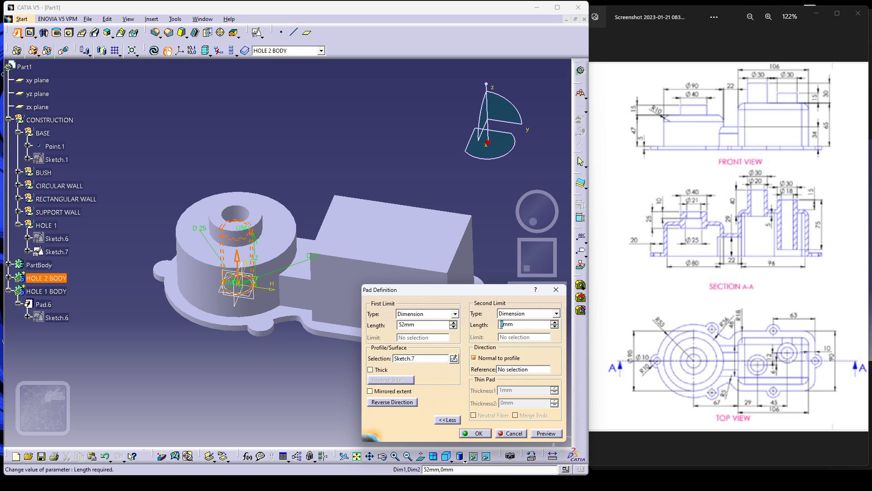
{"action": "key", "text": "Delete"}
{"action": "type", "text": "-42"}
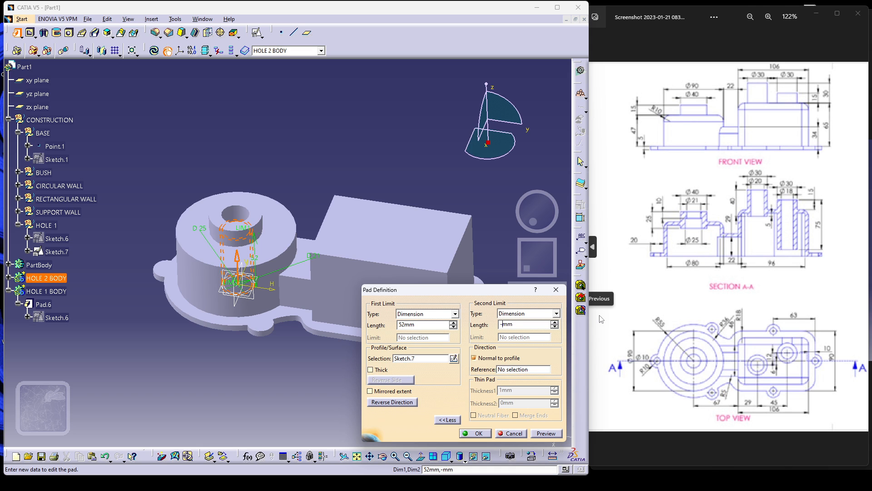
{"action": "left_click", "coordinate": [540, 434]}
{"action": "left_click", "coordinate": [475, 433]}
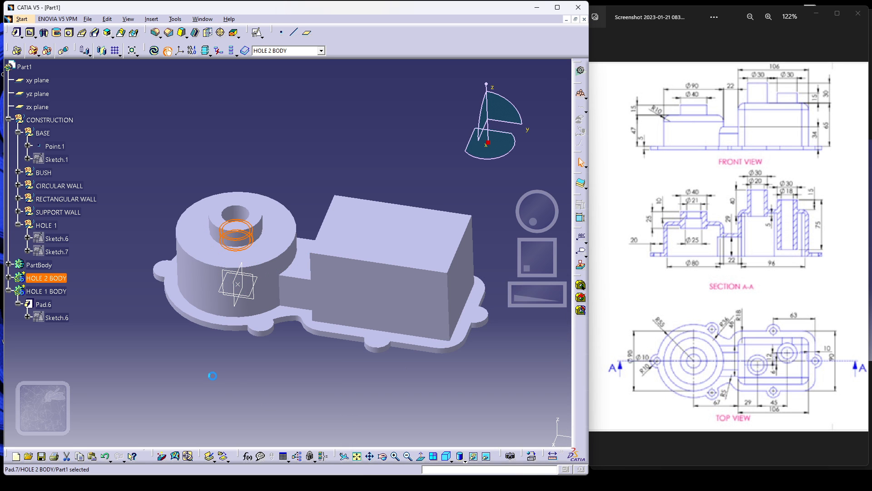
- Examine HOLE 1 BODY and HOLE 2 BODY on the part from below and above
{"action": "middle_click_drag", "start_coordinate": [236, 379], "coordinate": [141, 284]}
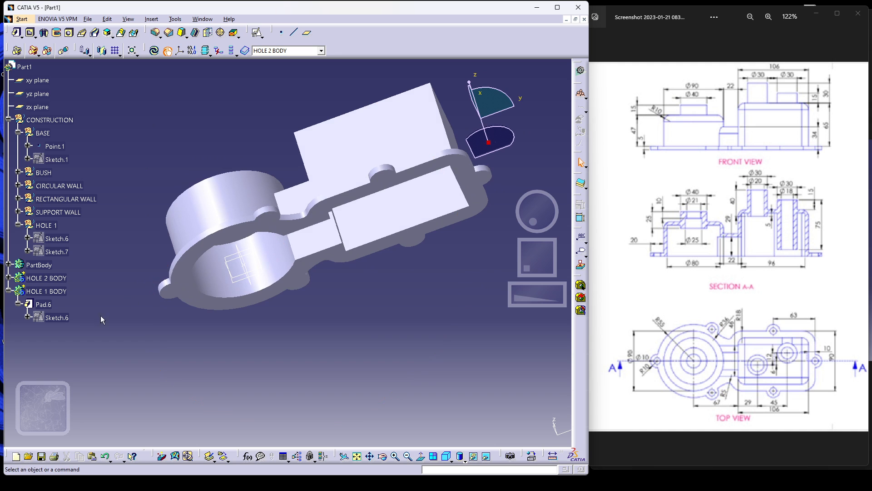
{"action": "left_click", "coordinate": [47, 291]}
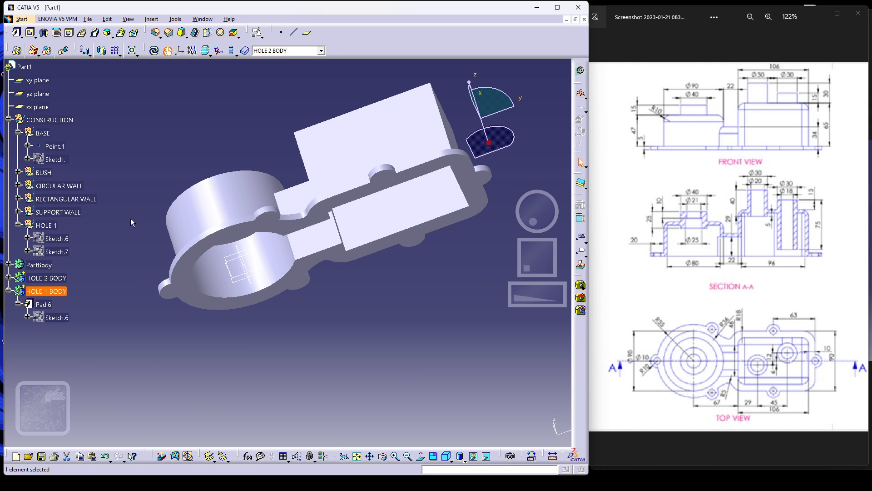
{"action": "middle_click_drag", "start_coordinate": [131, 222], "coordinate": [371, 349]}
{"action": "left_click", "coordinate": [47, 278]}
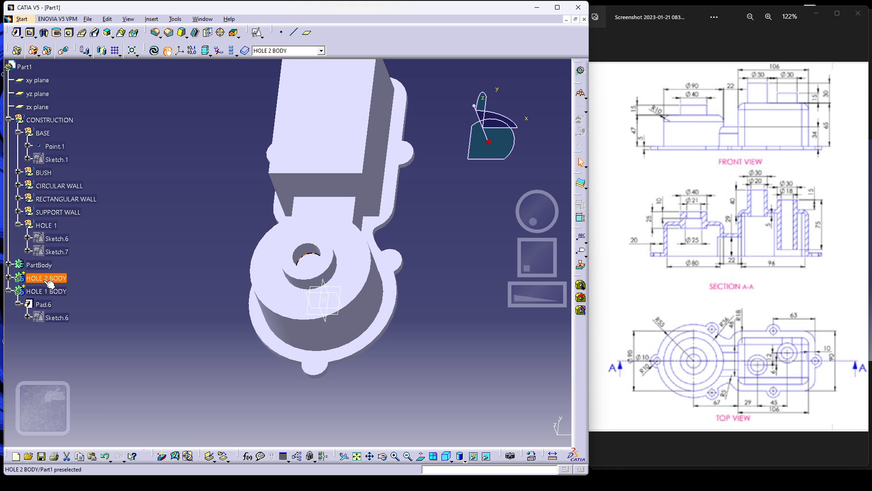
{"action": "middle_click_drag", "start_coordinate": [441, 347], "coordinate": [208, 375]}
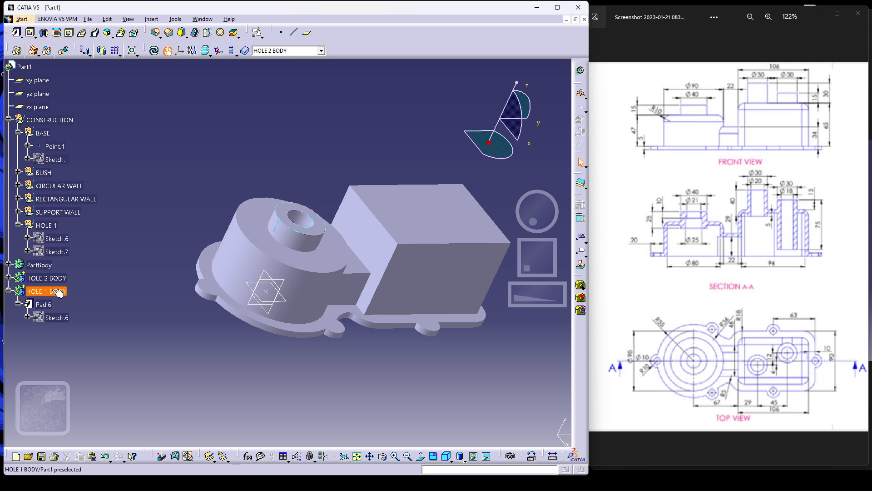
- Collapse HOLE 1 BODY in the tree and make it the in-work object
{"action": "left_click", "coordinate": [9, 291]}
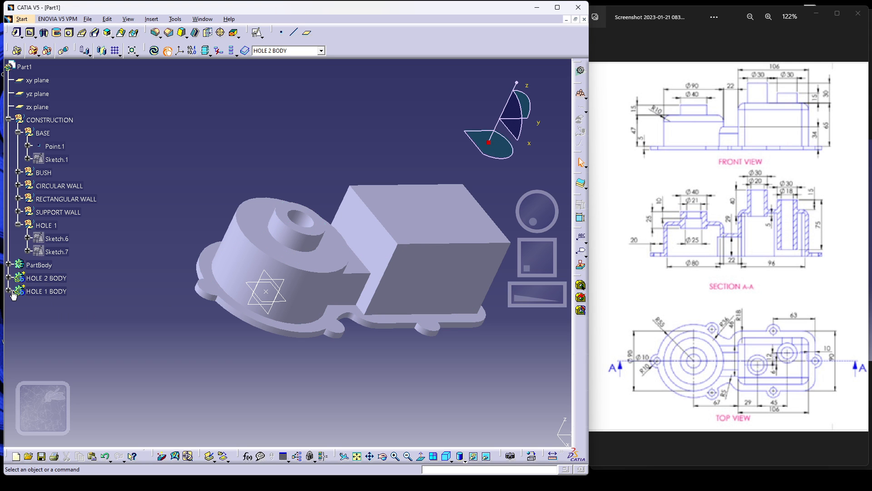
{"action": "left_click", "coordinate": [45, 291]}
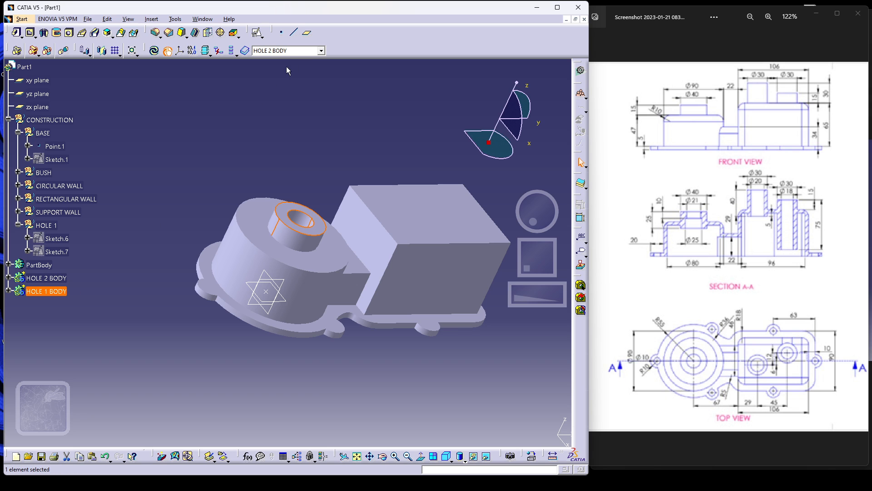
{"action": "left_click", "coordinate": [301, 51]}
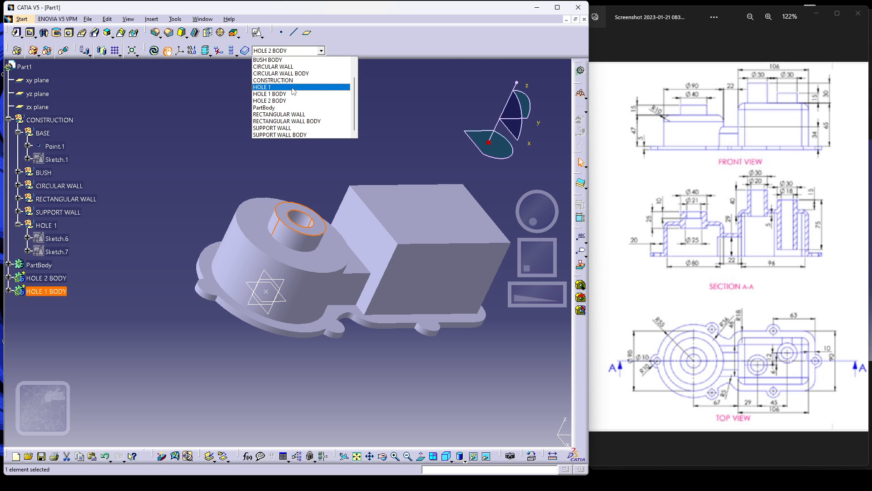
{"action": "left_click", "coordinate": [290, 94]}
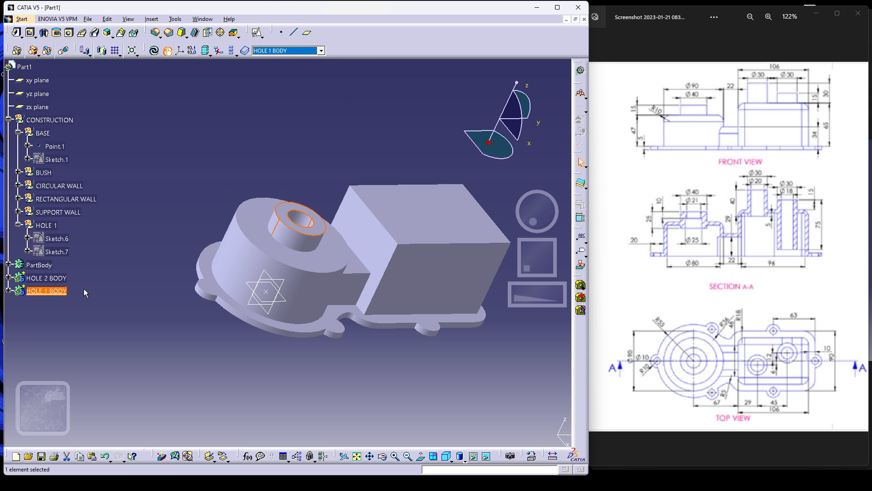
{"action": "left_click", "coordinate": [50, 278]}
{"action": "right_click", "coordinate": [58, 279]}
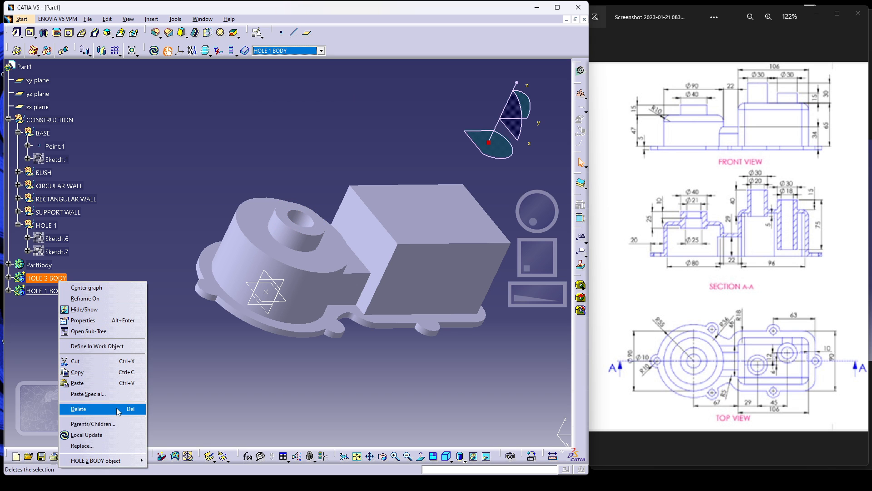
{"action": "mouse_move", "coordinate": [109, 460]}
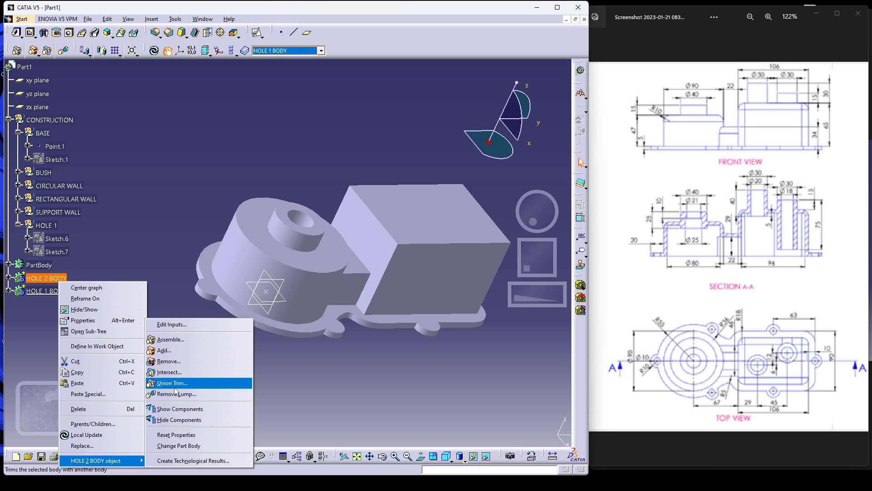
{"action": "left_click", "coordinate": [174, 385]}
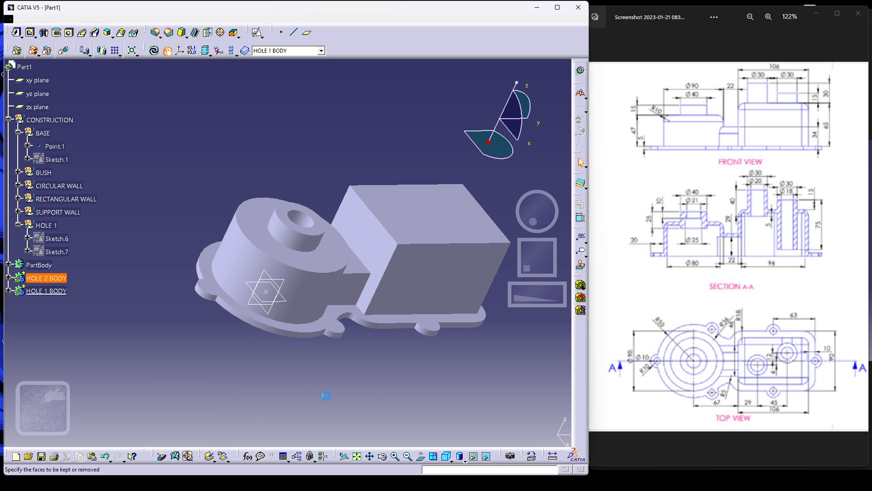
{"action": "middle_click_drag", "start_coordinate": [399, 376], "coordinate": [253, 155]}
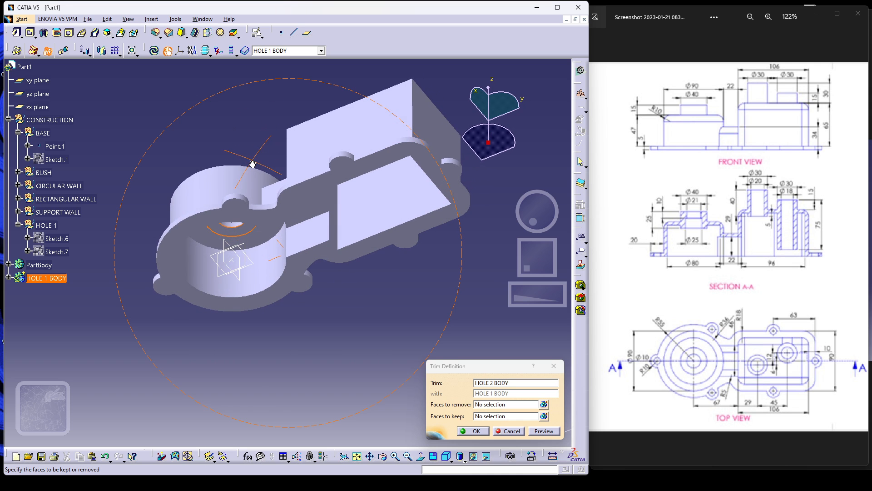
{"action": "left_click", "coordinate": [510, 431]}
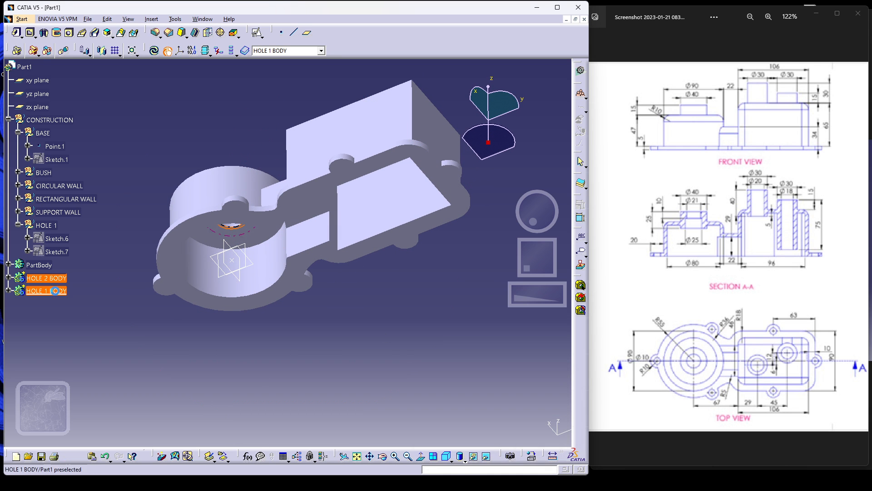
- Remove HOLE 2 BODY from HOLE 1 BODY with a Boolean Remove operation
{"action": "right_click", "coordinate": [53, 283]}
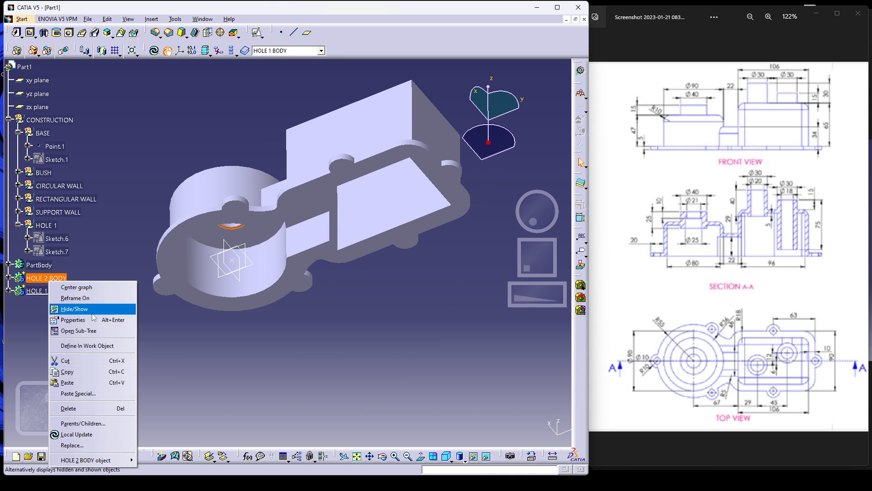
{"action": "mouse_move", "coordinate": [91, 460]}
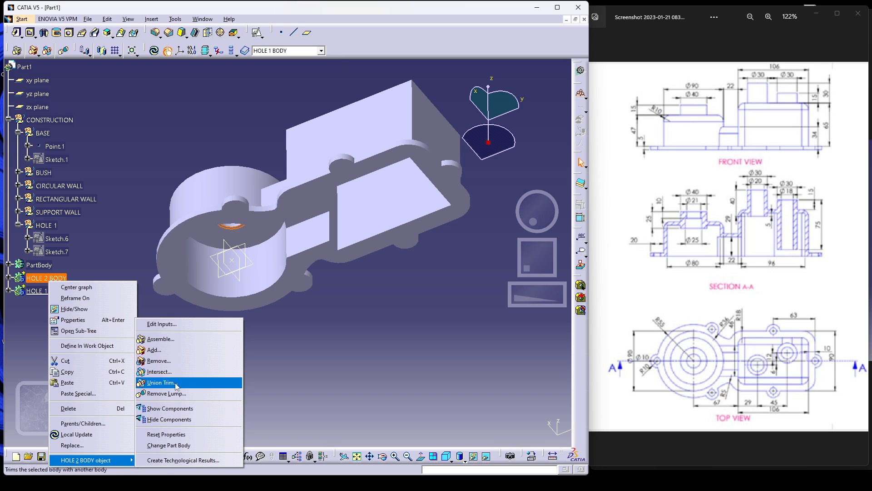
{"action": "left_click", "coordinate": [180, 361]}
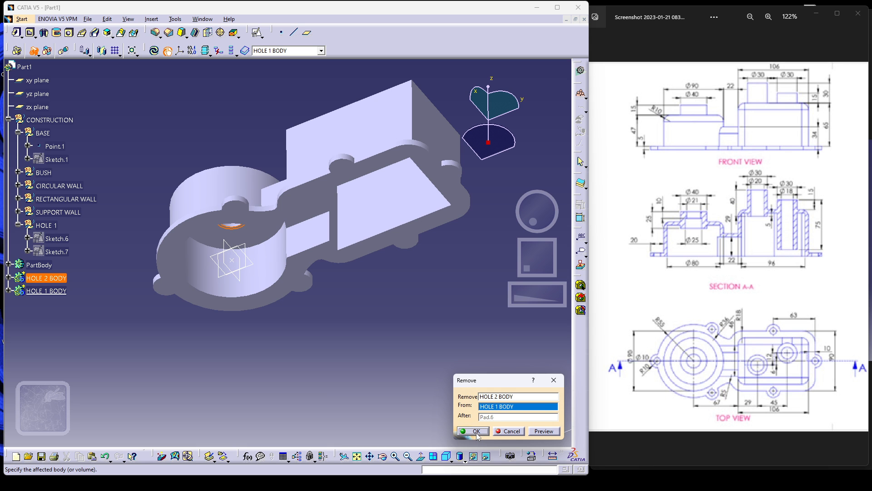
{"action": "left_click", "coordinate": [475, 431]}
{"action": "middle_click_drag", "start_coordinate": [191, 346], "coordinate": [172, 327]}
{"action": "middle_click_drag", "start_coordinate": [185, 157], "coordinate": [363, 327]}
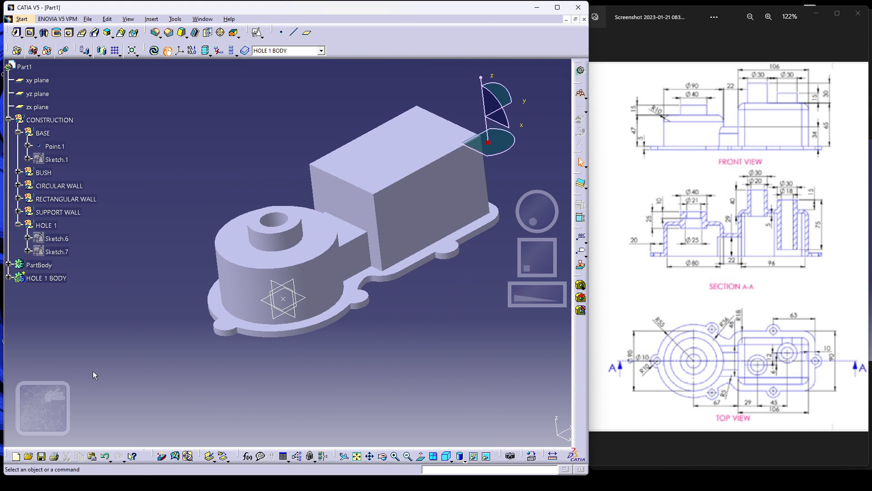
- Make PartBody the in-work object and Union Trim HOLE 1 BODY with it, removing face Shell.1\Face.13
{"action": "left_click", "coordinate": [321, 51]}
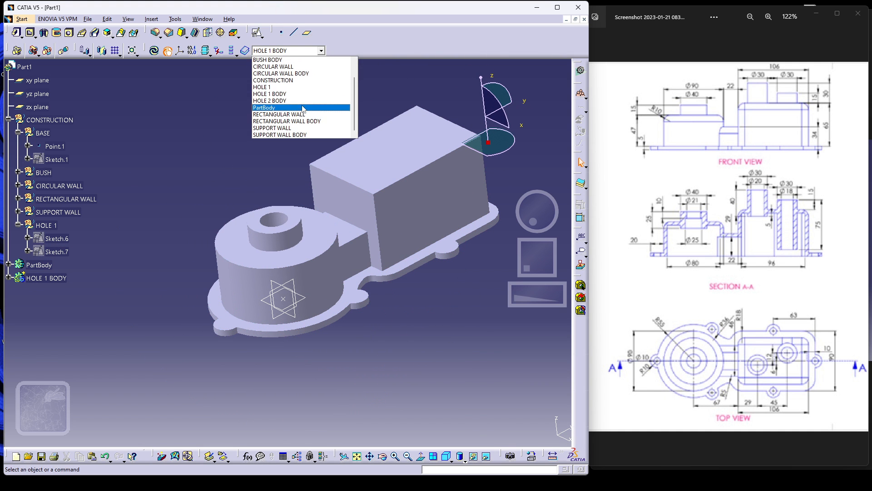
{"action": "left_click", "coordinate": [300, 108]}
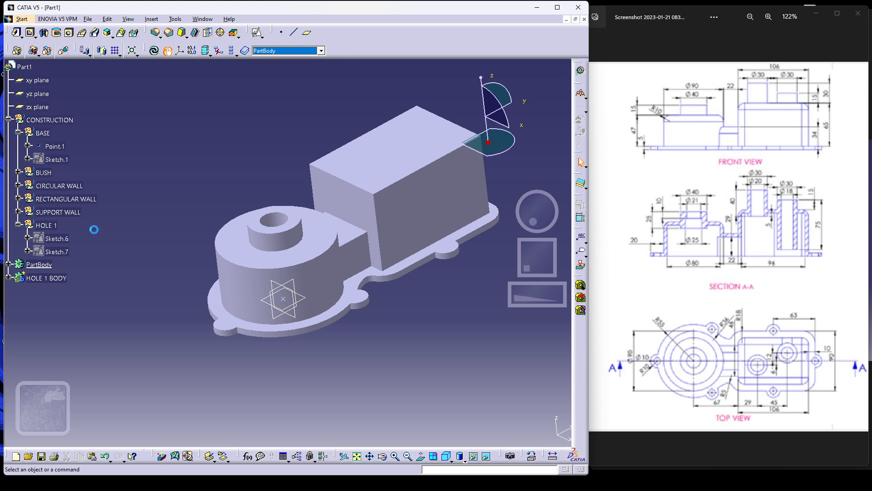
{"action": "right_click", "coordinate": [58, 282]}
{"action": "mouse_move", "coordinate": [113, 459]}
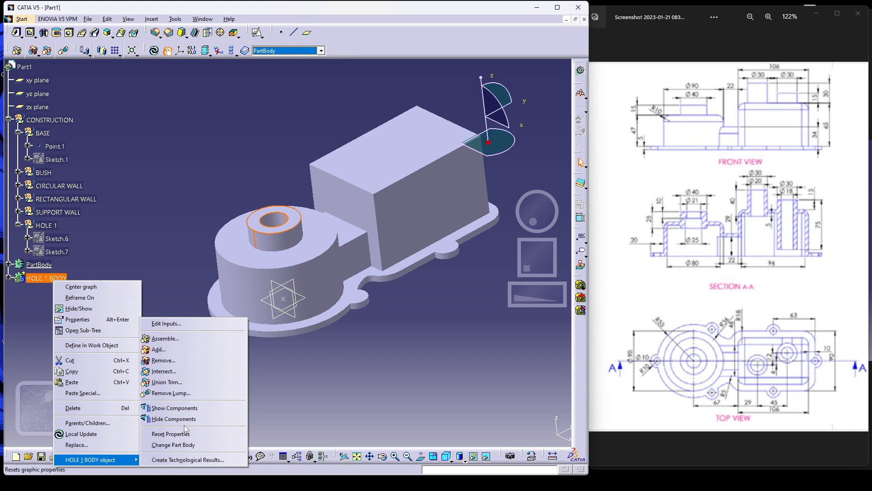
{"action": "left_click", "coordinate": [200, 381]}
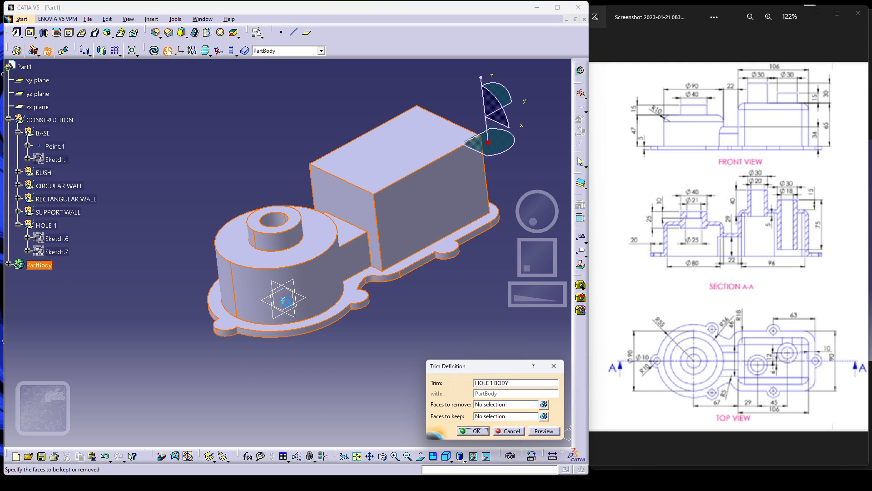
{"action": "middle_click_drag", "start_coordinate": [256, 137], "coordinate": [443, 358]}
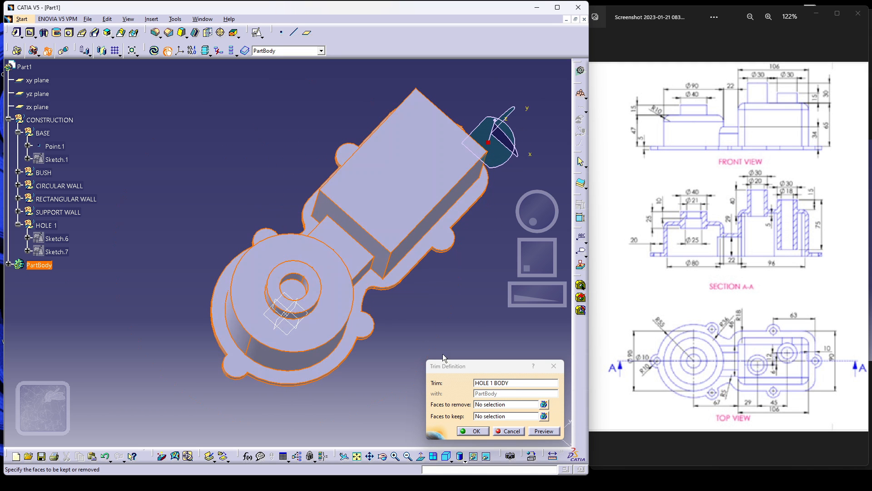
{"action": "left_click", "coordinate": [502, 404]}
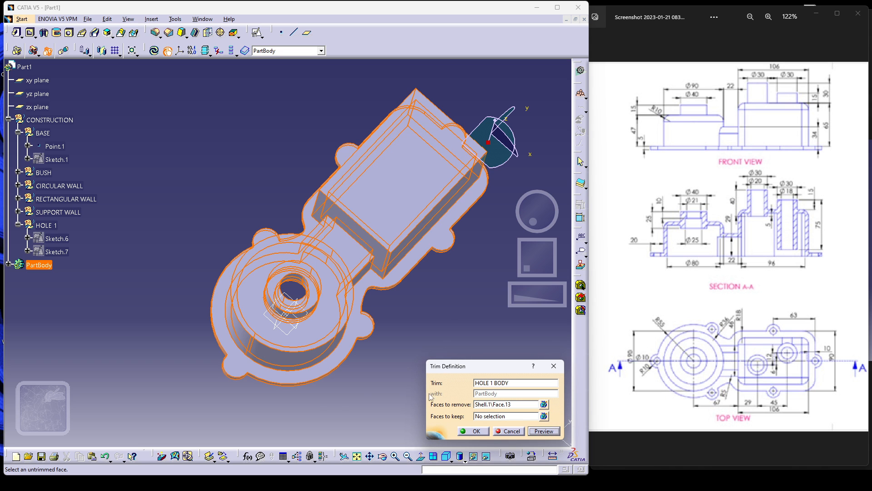
{"action": "left_click", "coordinate": [476, 431]}
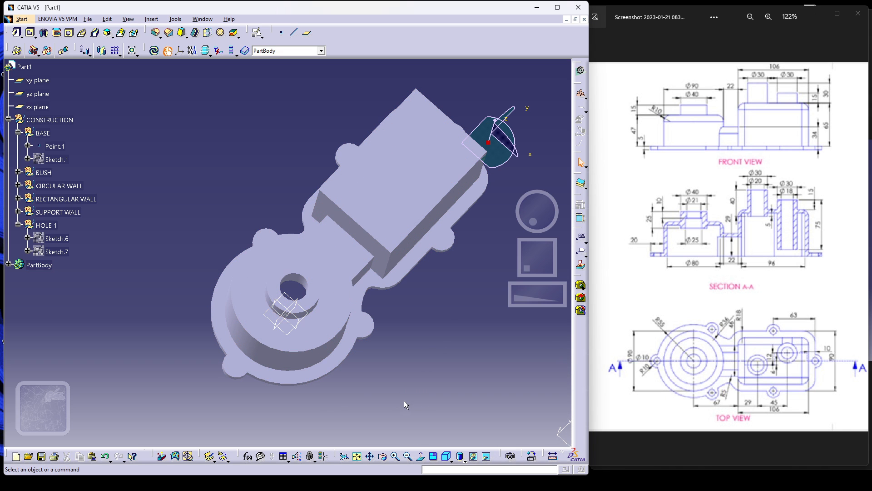
{"action": "mouse_move", "coordinate": [404, 400]}
{"action": "middle_mouse_down"}
{"action": "mouse_move", "coordinate": [233, 158]}
{"action": "mouse_move", "coordinate": [182, 118]}
{"action": "mouse_move", "coordinate": [204, 143]}
{"action": "mouse_move", "coordinate": [189, 128]}
{"action": "middle_mouse_up"}
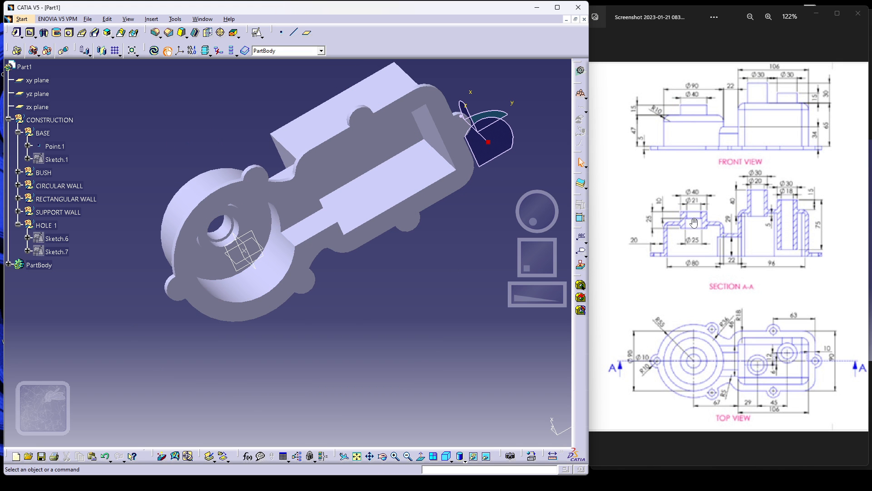
{"action": "middle_click_drag", "start_coordinate": [182, 244], "coordinate": [235, 271]}
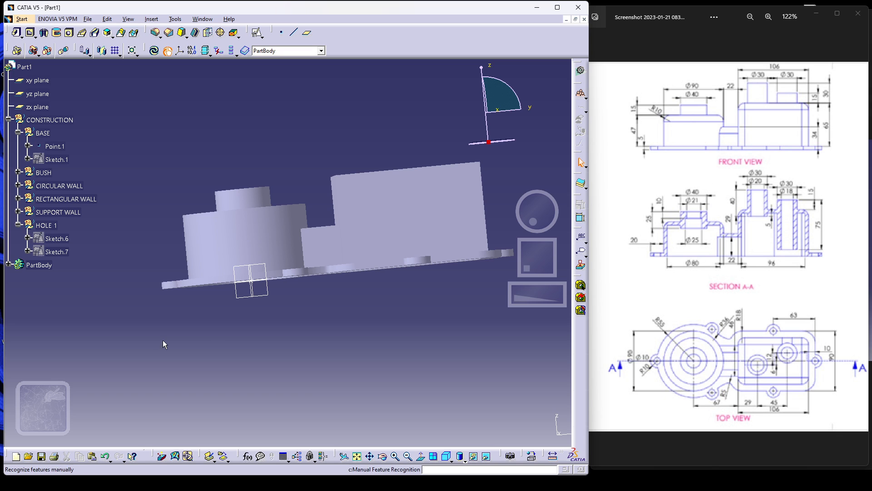
- Collapse the HOLE 1 set and insert a geometrical set named RECTANGULAR HOLE under CONSTRUCTION
{"action": "left_click", "coordinate": [18, 224]}
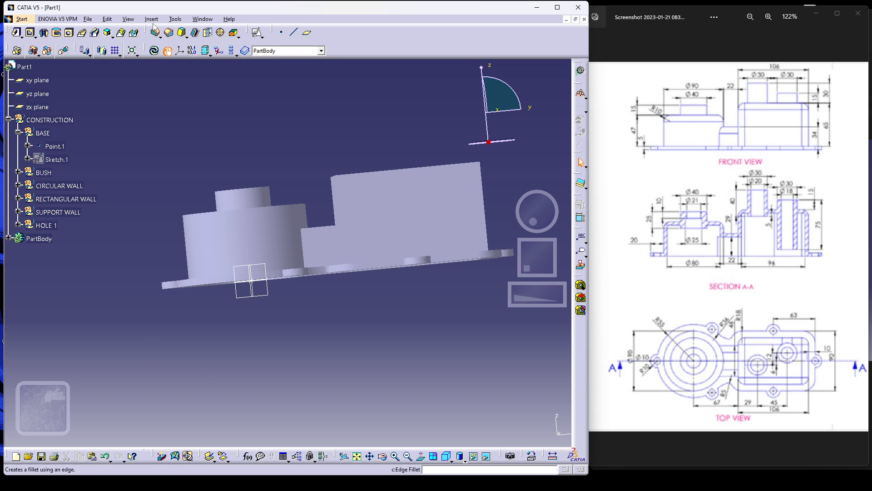
{"action": "left_click", "coordinate": [273, 51]}
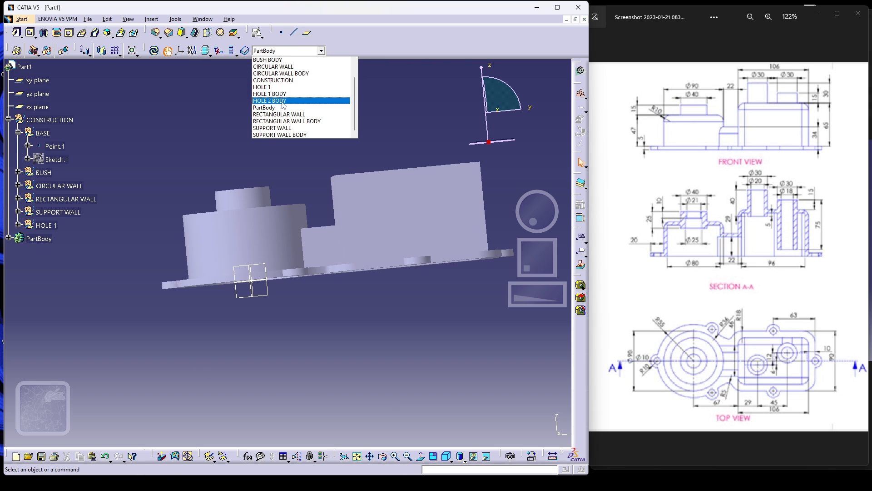
{"action": "left_click", "coordinate": [157, 22]}
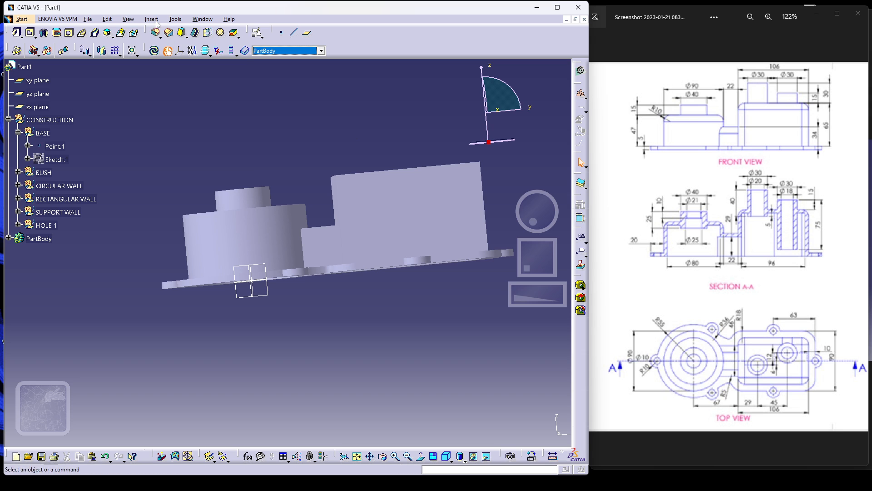
{"action": "left_click", "coordinate": [157, 21]}
{"action": "left_click", "coordinate": [179, 52]}
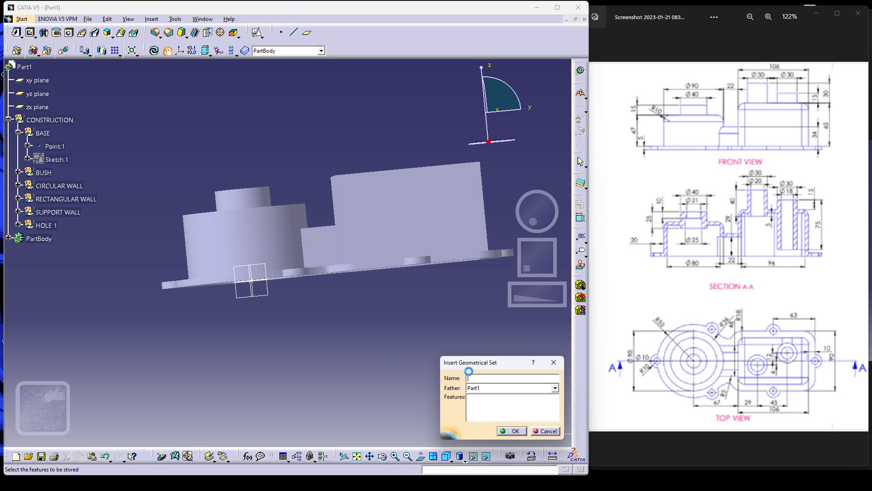
{"action": "left_click", "coordinate": [482, 387]}
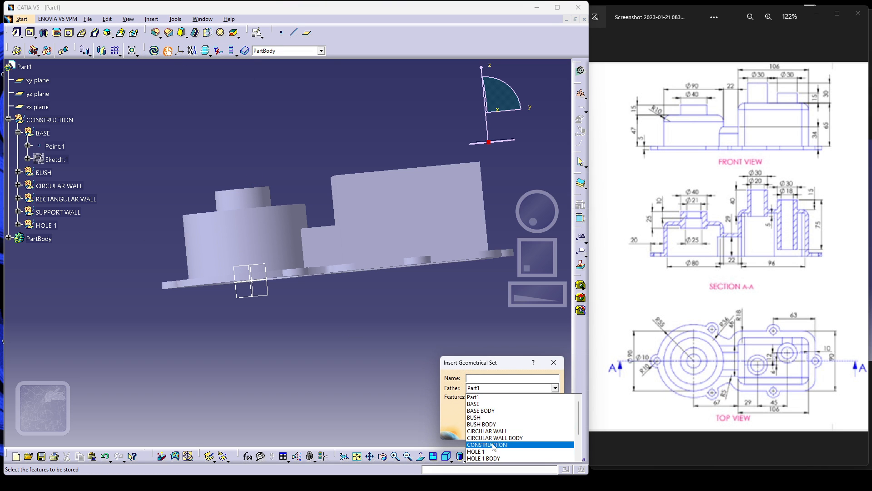
{"action": "left_click", "coordinate": [500, 448]}
{"action": "left_click", "coordinate": [478, 379]}
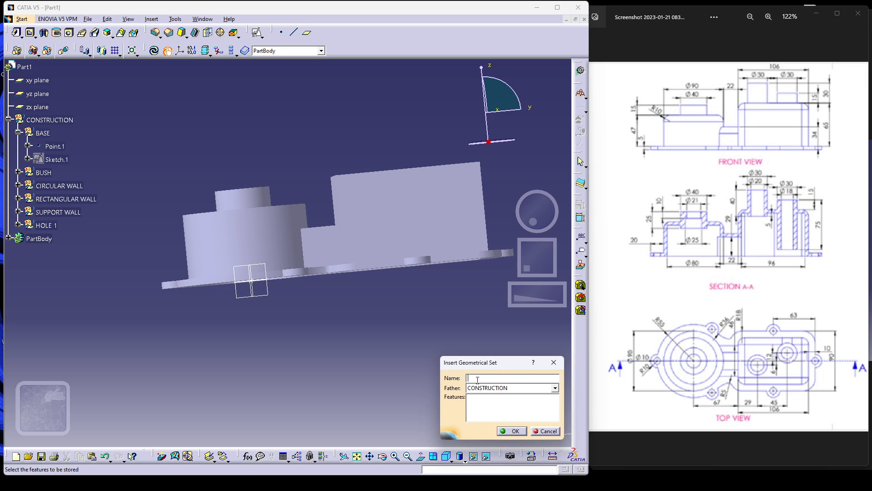
{"action": "type", "text": "HO"}
{"action": "key", "text": "BackSpace"}
{"action": "key", "text": "BackSpace"}
{"action": "left_click", "coordinate": [516, 430]}
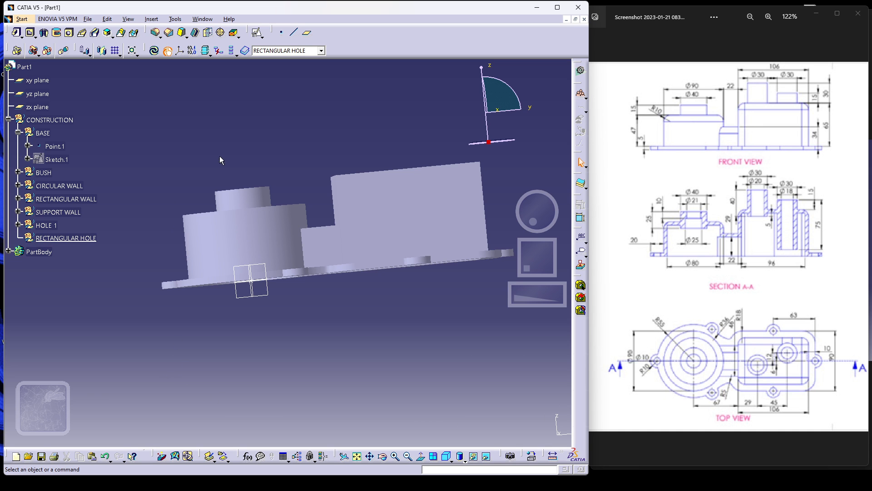
- Create a positioned sketch on the xy plane with its origin projected from Point.1, the axes swapped and V reversed
{"action": "middle_click_drag", "start_coordinate": [317, 125], "coordinate": [277, 390]}
{"action": "left_click", "coordinate": [256, 32]}
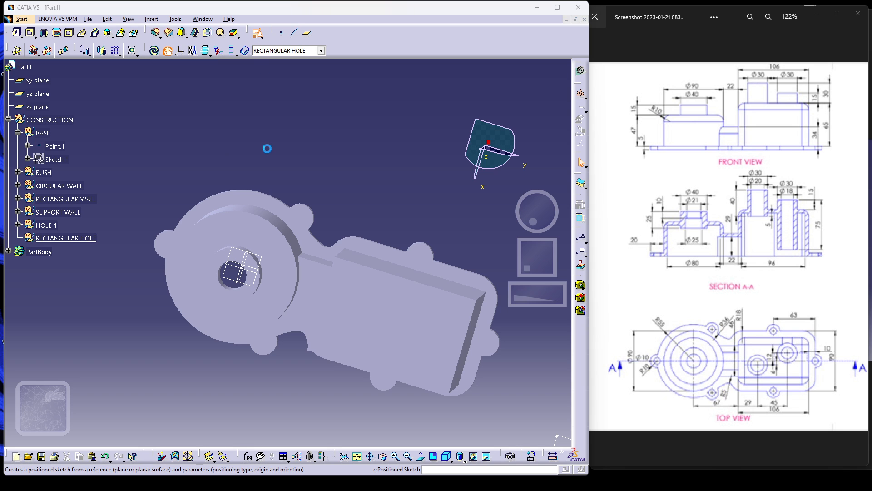
{"action": "left_click", "coordinate": [38, 80]}
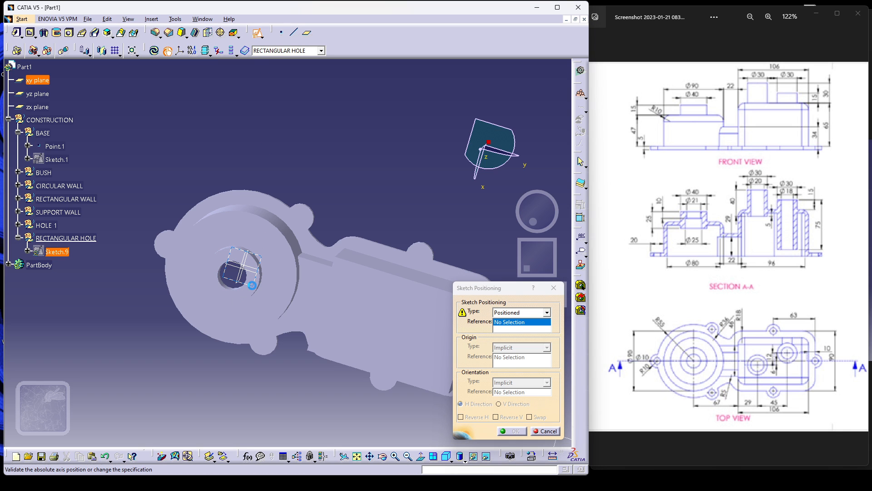
{"action": "left_click", "coordinate": [525, 347]}
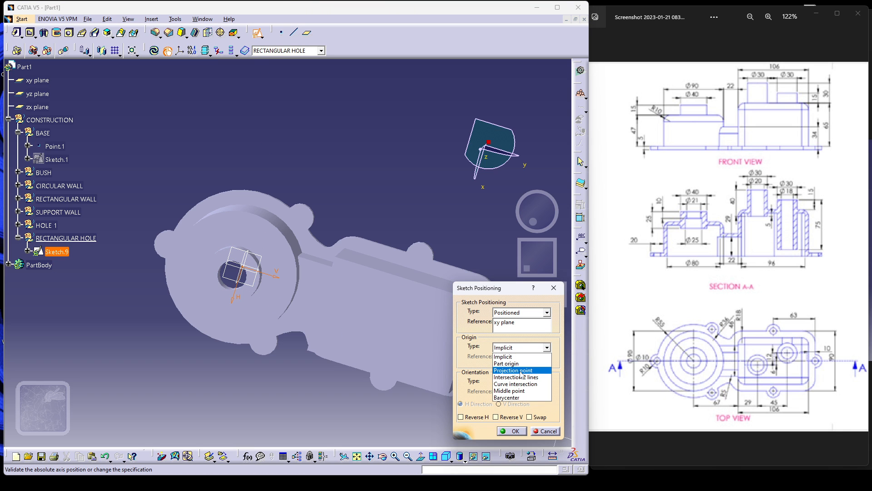
{"action": "left_click", "coordinate": [518, 365]}
{"action": "left_click", "coordinate": [57, 150]}
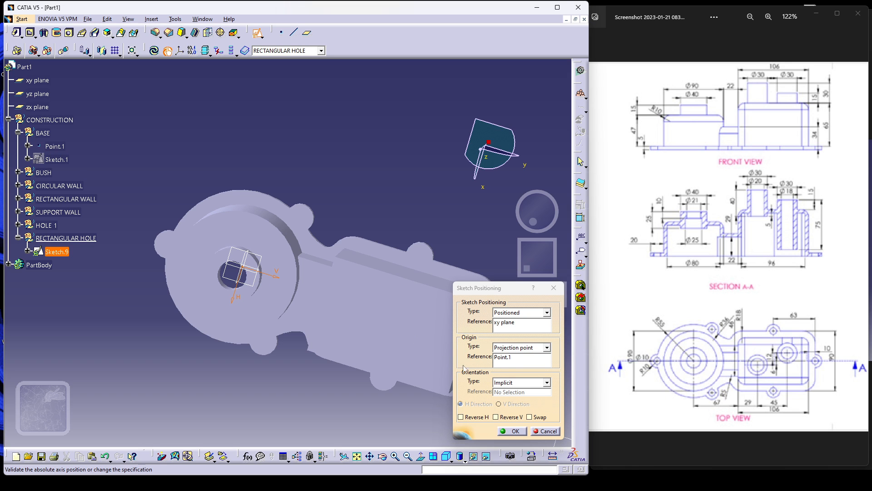
{"action": "left_click", "coordinate": [529, 417]}
{"action": "left_click", "coordinate": [496, 416]}
{"action": "left_click", "coordinate": [512, 430]}
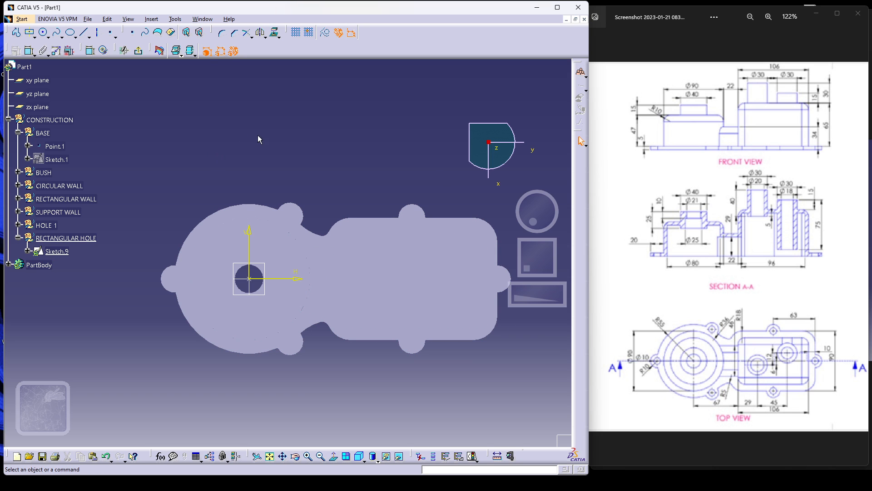
- Sketch two concentric circles inside the rectangular wall area, on its side nearer the circular wall and below the horizontal axis
{"action": "left_click", "coordinate": [43, 32]}
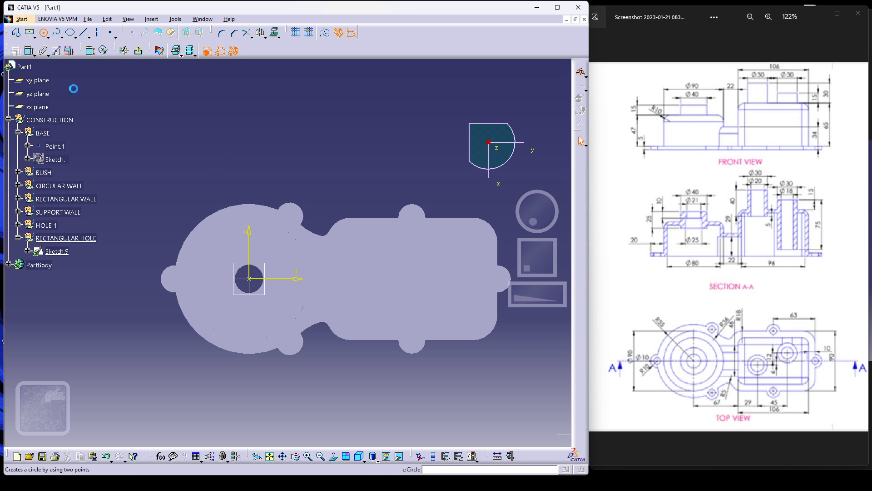
{"action": "left_click", "coordinate": [364, 302]}
{"action": "left_click", "coordinate": [381, 312]}
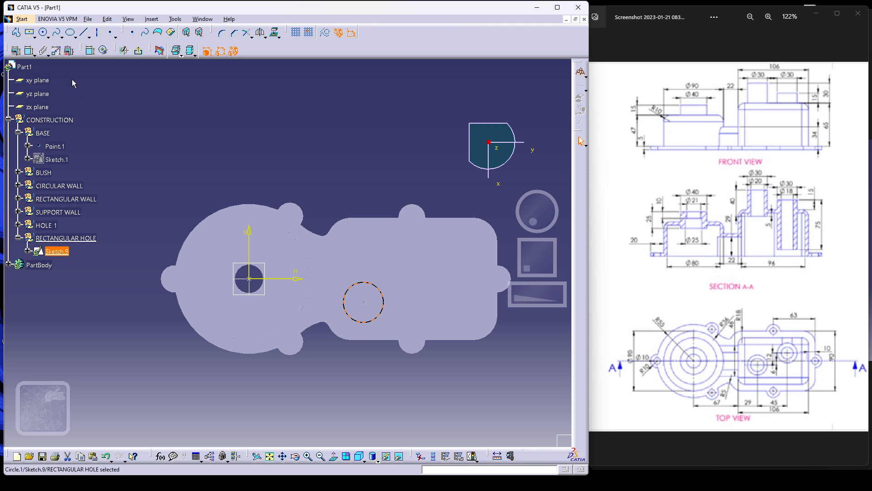
{"action": "left_click", "coordinate": [43, 33]}
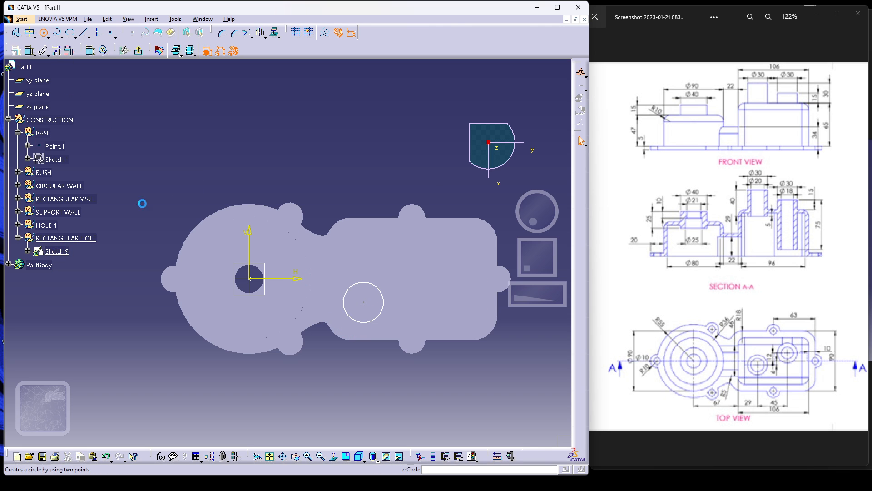
{"action": "left_click", "coordinate": [363, 302]}
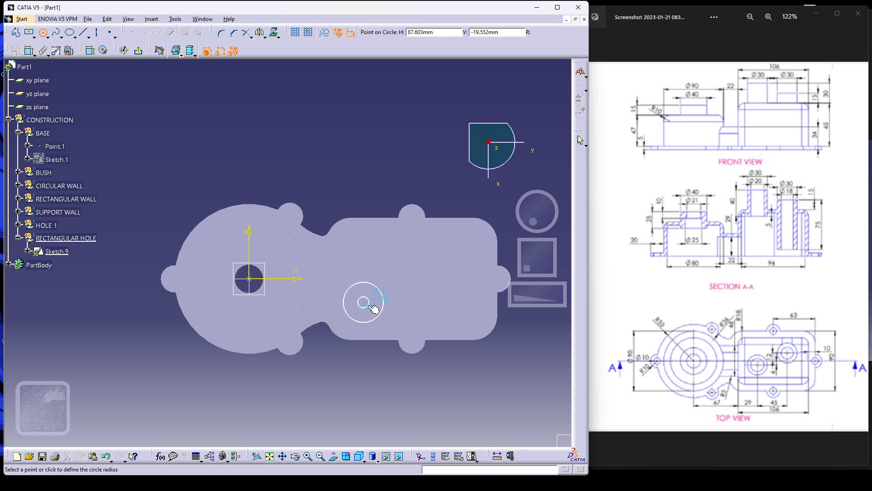
{"action": "left_click", "coordinate": [377, 310]}
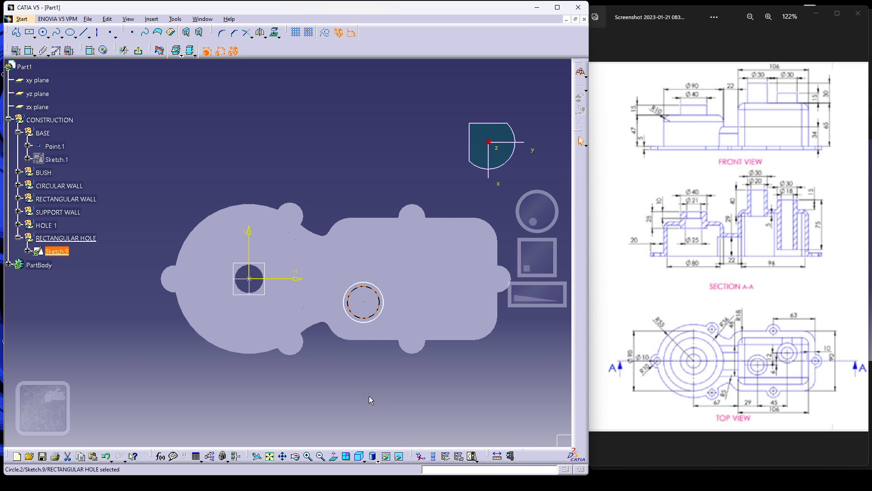
- Dimension the two concentric circles, setting the outer diameter to 30 mm and the inner diameter to 20 mm
{"action": "left_click", "coordinate": [90, 50]}
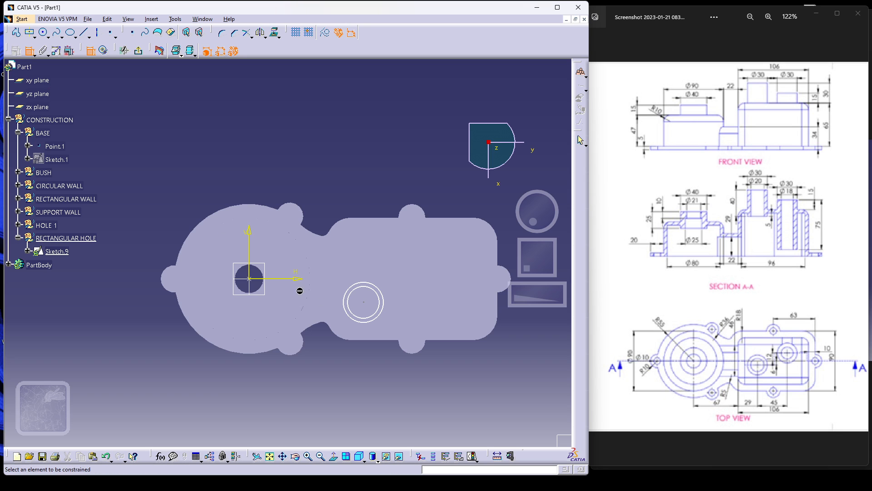
{"action": "left_click", "coordinate": [357, 320]}
{"action": "left_click", "coordinate": [337, 366]}
{"action": "double_click", "coordinate": [339, 367]}
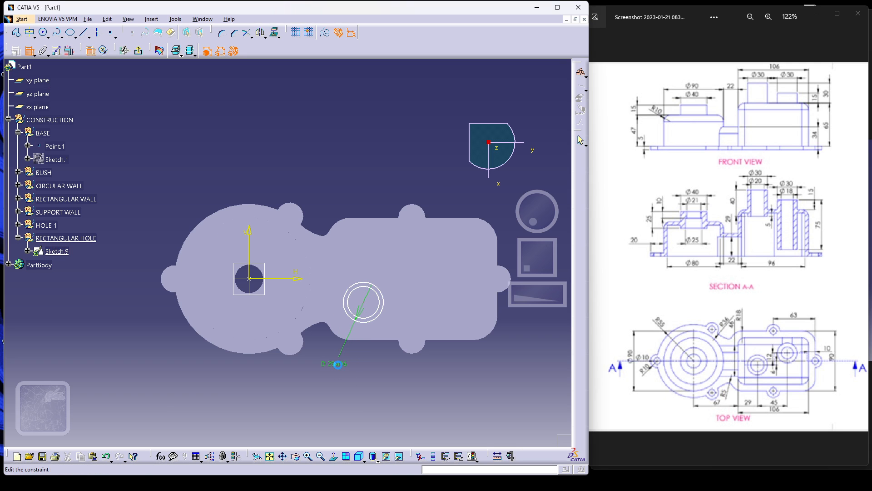
{"action": "type", "text": "30"}
{"action": "key", "text": "Return"}
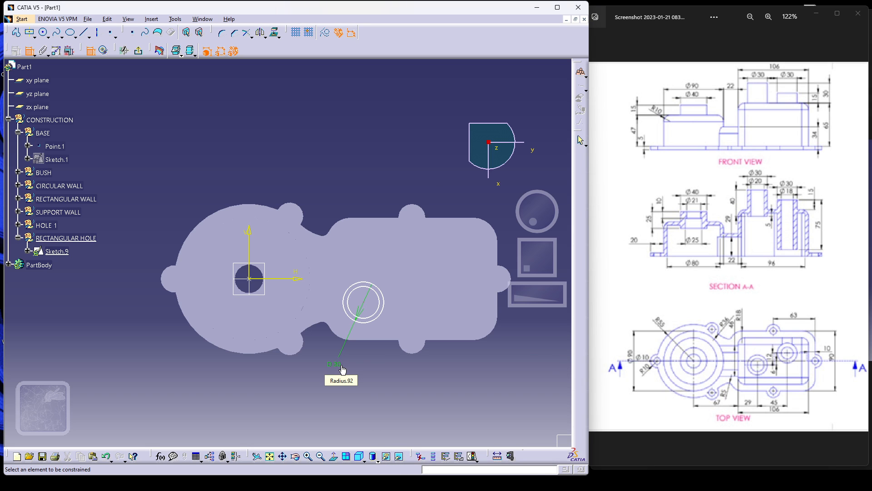
{"action": "left_click", "coordinate": [368, 317]}
{"action": "left_click", "coordinate": [374, 363]}
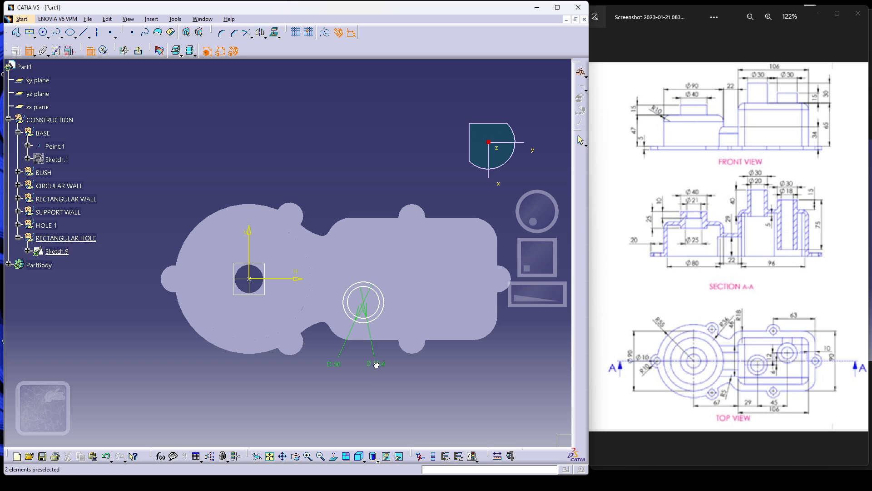
{"action": "double_click", "coordinate": [377, 366]}
{"action": "type", "text": "20"}
{"action": "key", "text": "Return"}
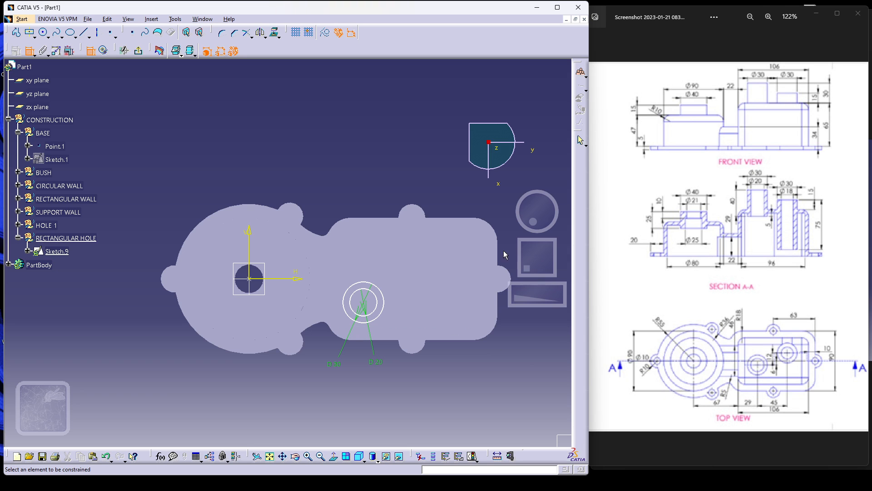
- Constrain the horizontal distance from the sketch's vertical axis to the concentric circles' centre to 67+29 mm
{"action": "left_click", "coordinate": [250, 240]}
{"action": "left_click", "coordinate": [363, 317]}
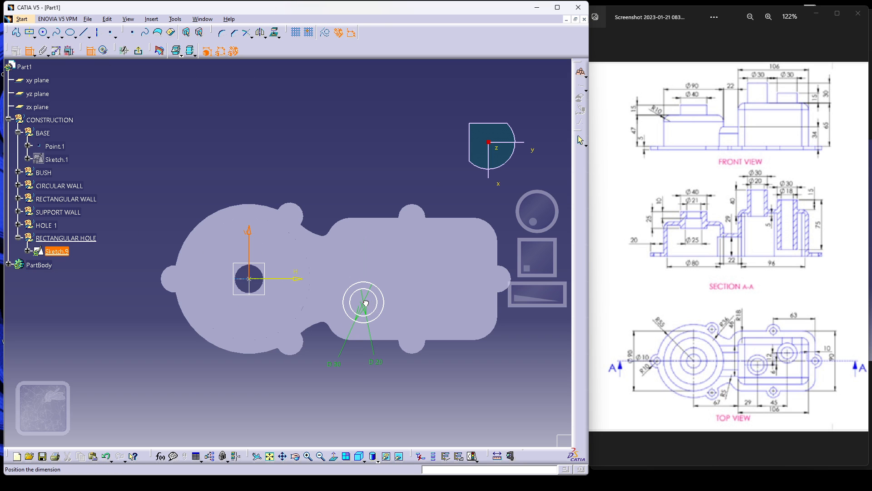
{"action": "left_click", "coordinate": [308, 383]}
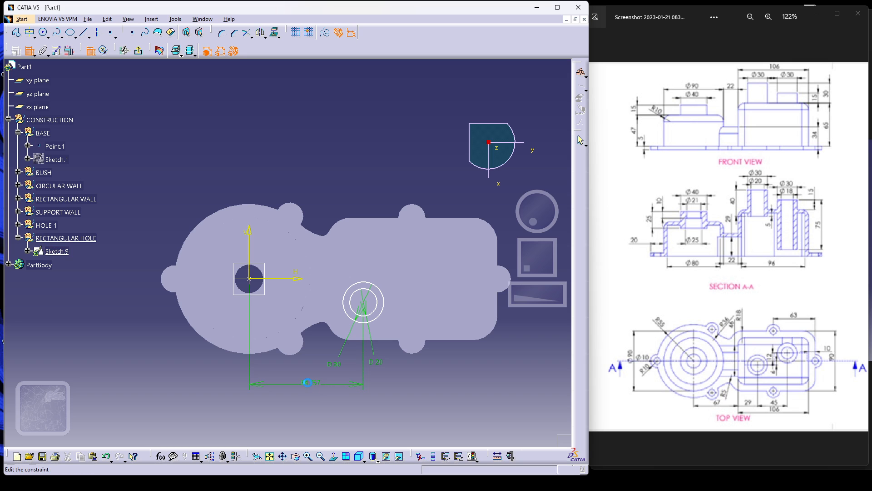
{"action": "double_click", "coordinate": [307, 383]}
{"action": "type", "text": "67"}
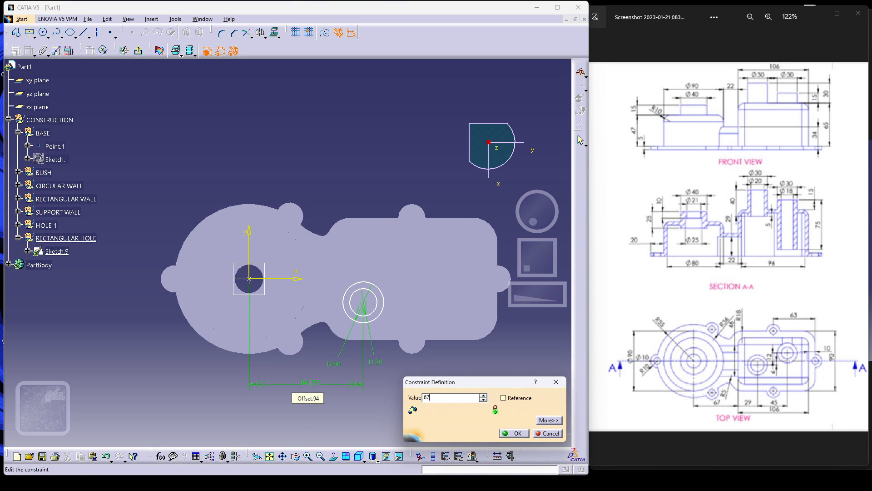
{"action": "type", "text": "+29"}
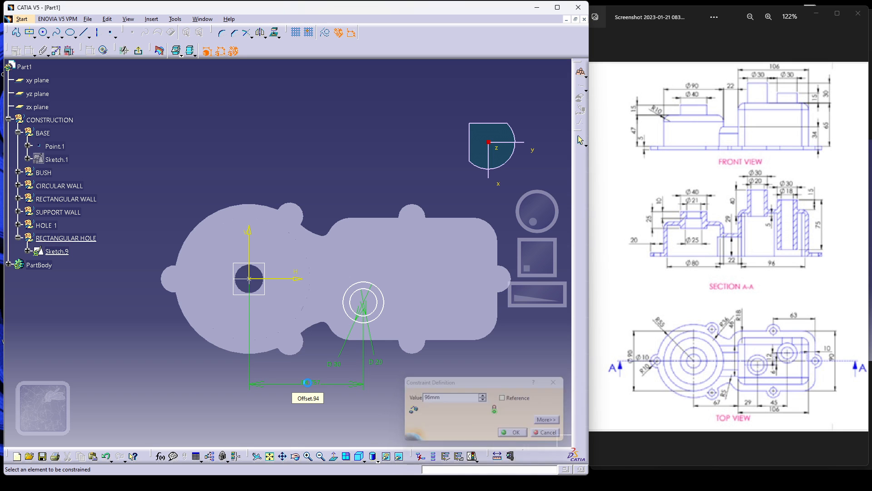
{"action": "key", "text": "Return"}
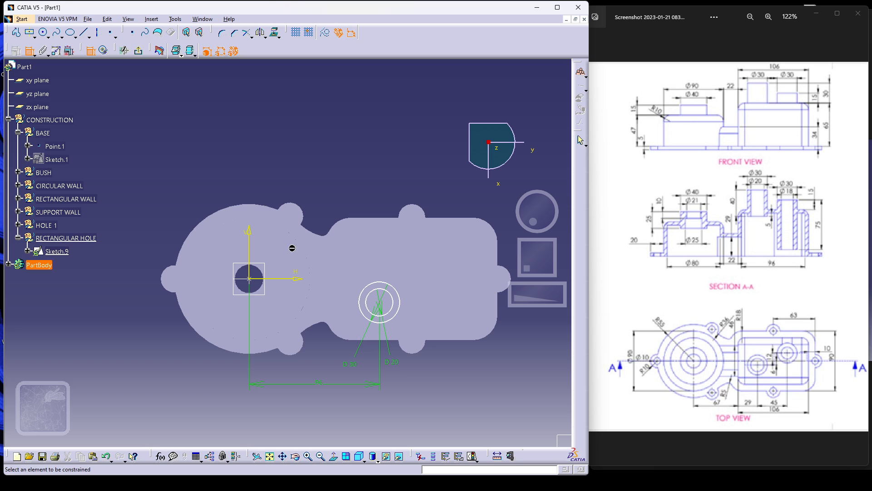
- Constrain the circles' centre 6 mm from the sketch's horizontal axis and exit the sketch
{"action": "left_click", "coordinate": [46, 51]}
{"action": "left_click", "coordinate": [293, 278]}
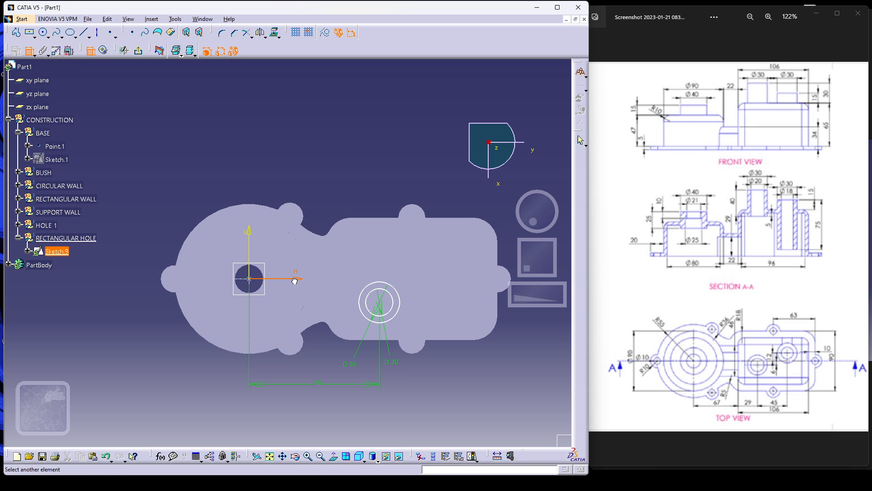
{"action": "left_click", "coordinate": [383, 306]}
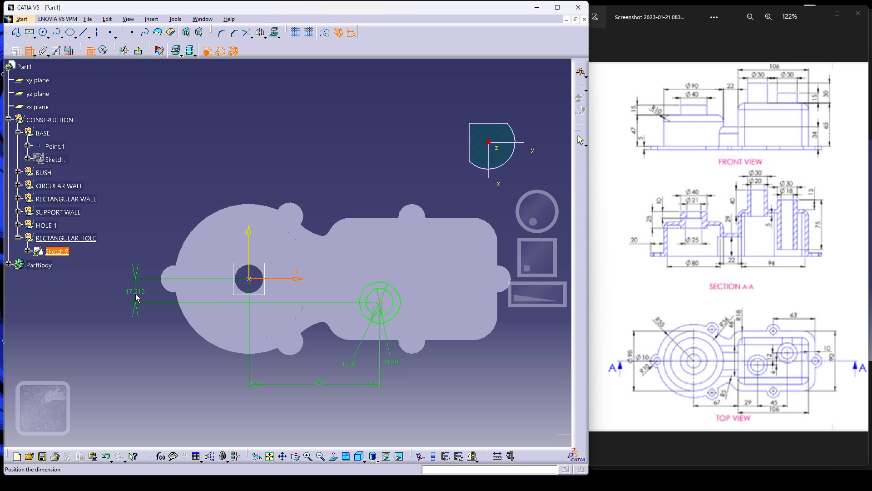
{"action": "left_click", "coordinate": [137, 290]}
{"action": "double_click", "coordinate": [136, 291]}
{"action": "type", "text": "6"}
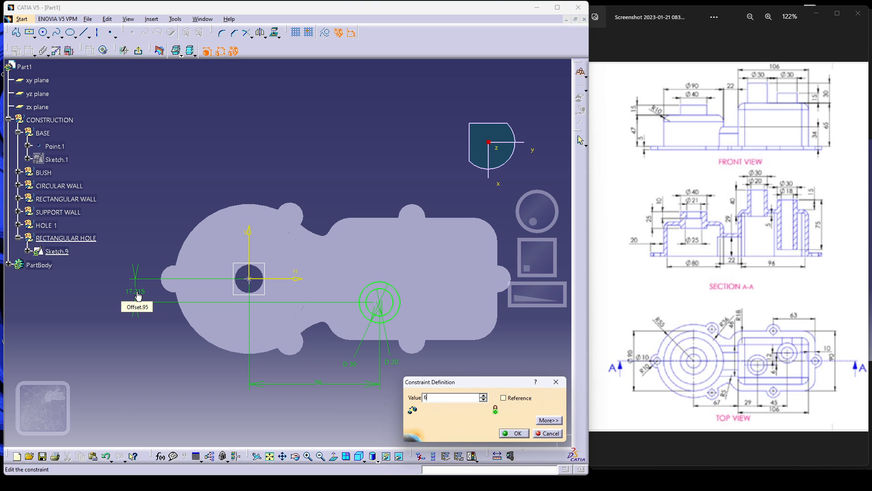
{"action": "key", "text": "Return"}
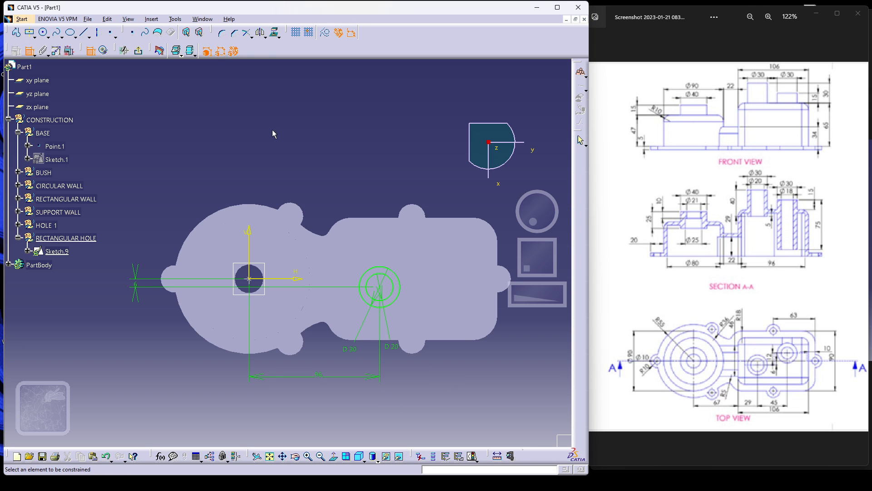
{"action": "left_click", "coordinate": [138, 50]}
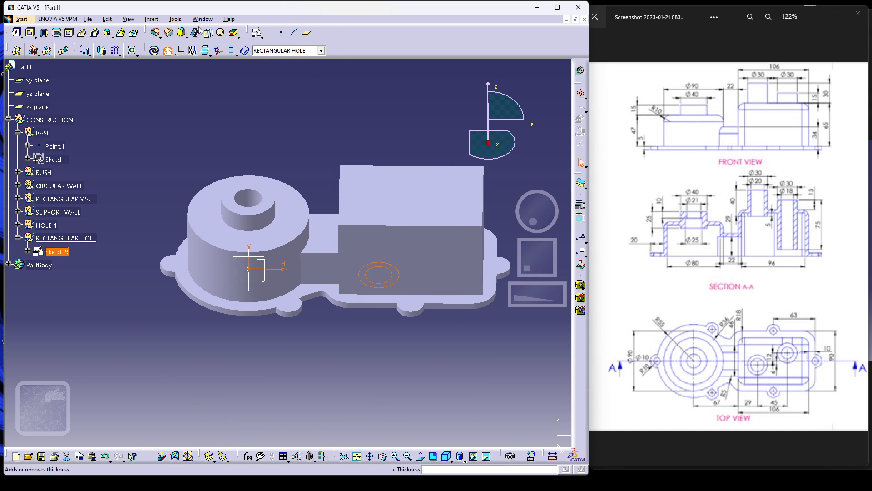
- Make PartBody the in-work object and insert a new body in the part
{"action": "left_click", "coordinate": [322, 51]}
{"action": "left_click", "coordinate": [288, 101]}
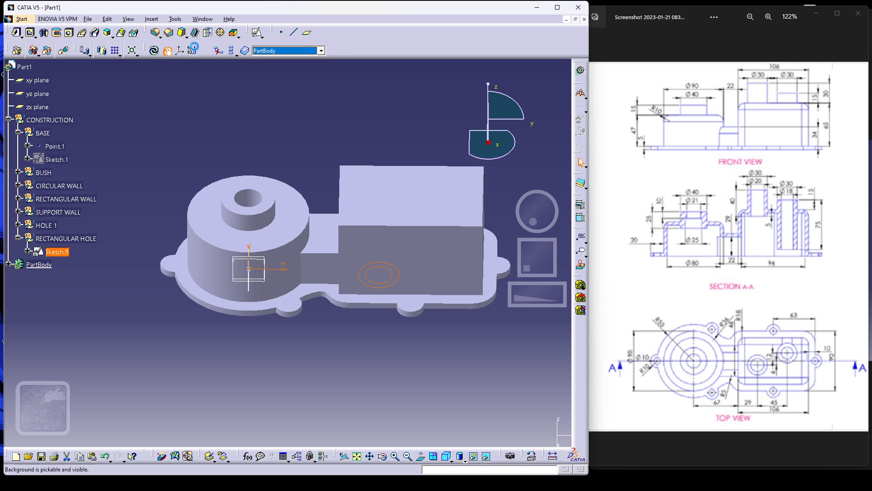
{"action": "left_click", "coordinate": [151, 19]}
{"action": "left_click", "coordinate": [166, 38]}
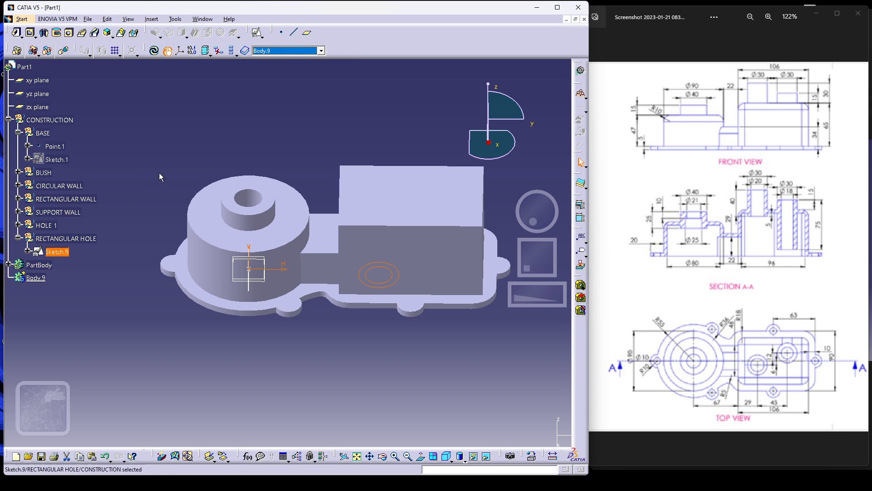
- Rename the newly inserted body as RECT HOLE1 BODY
{"action": "left_click", "coordinate": [36, 277]}
{"action": "right_click", "coordinate": [38, 277]}
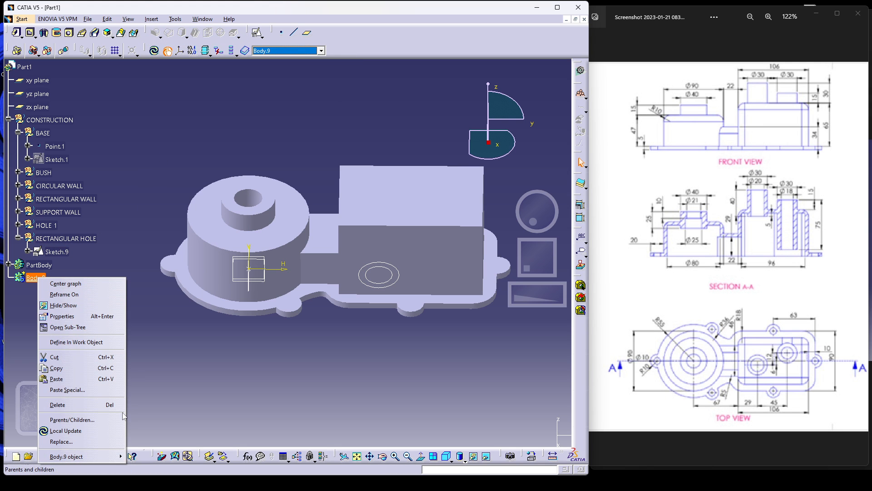
{"action": "mouse_move", "coordinate": [72, 456]}
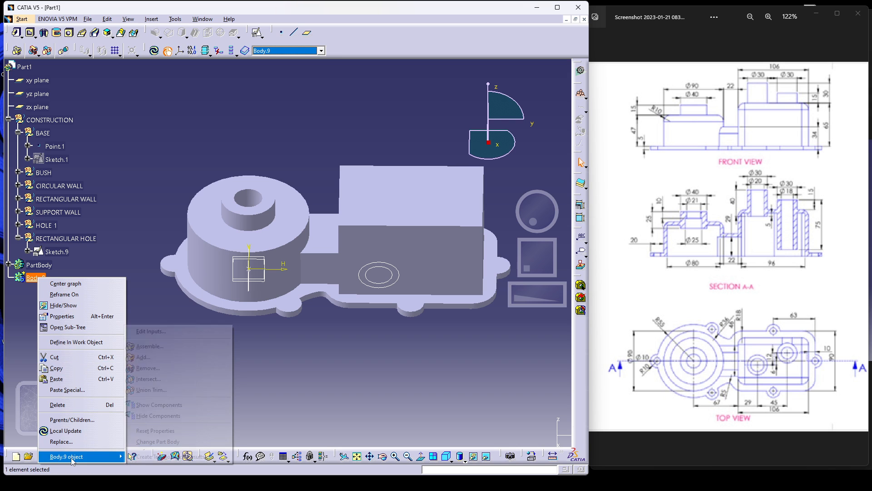
{"action": "left_click", "coordinate": [62, 315]}
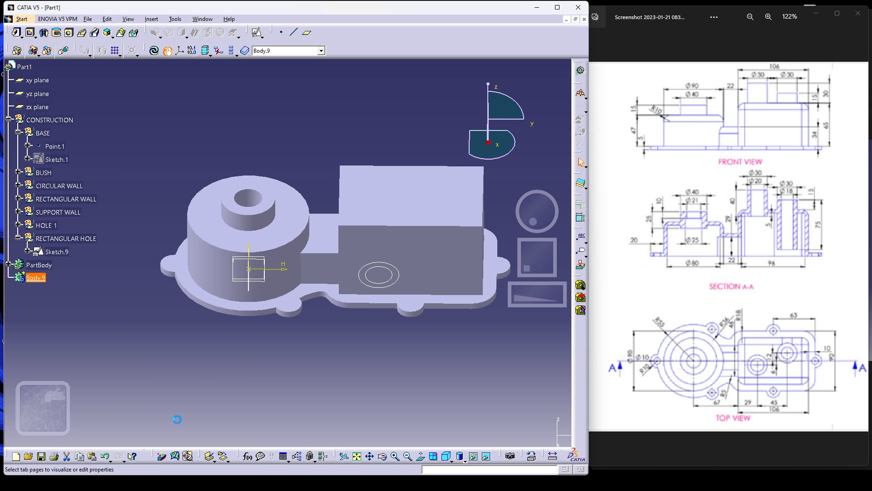
{"action": "type", "text": "RECT H"}
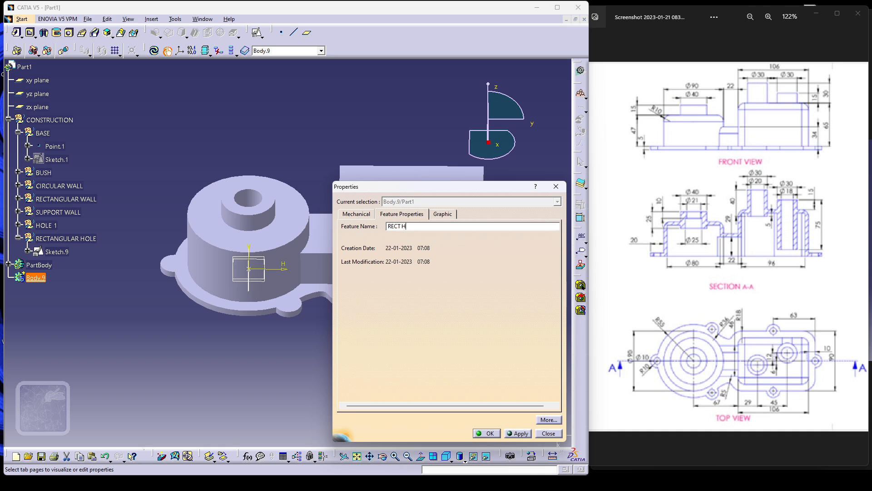
{"action": "type", "text": "OLE1 BODY"}
{"action": "left_click", "coordinate": [522, 434]}
{"action": "left_click", "coordinate": [487, 433]}
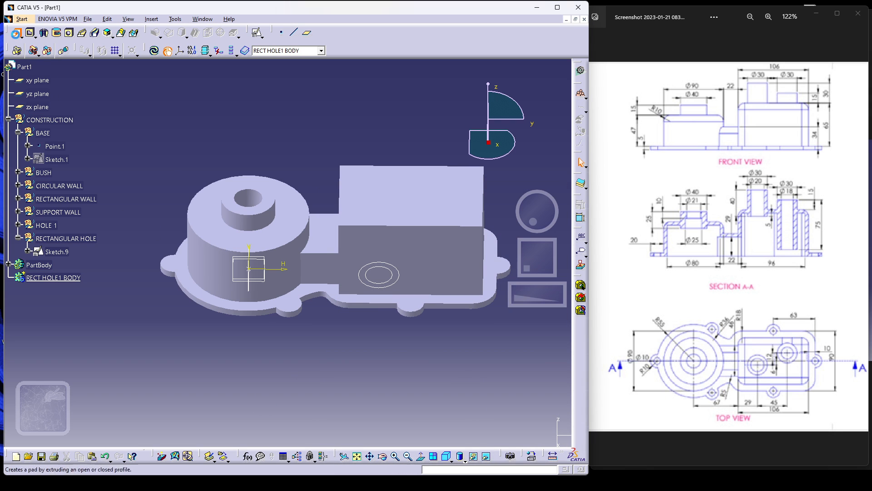
- Pad Sketch.9 in RECT HOLE1 BODY with a first limit of 100 mm and a second limit of -60 mm
{"action": "left_click", "coordinate": [17, 31]}
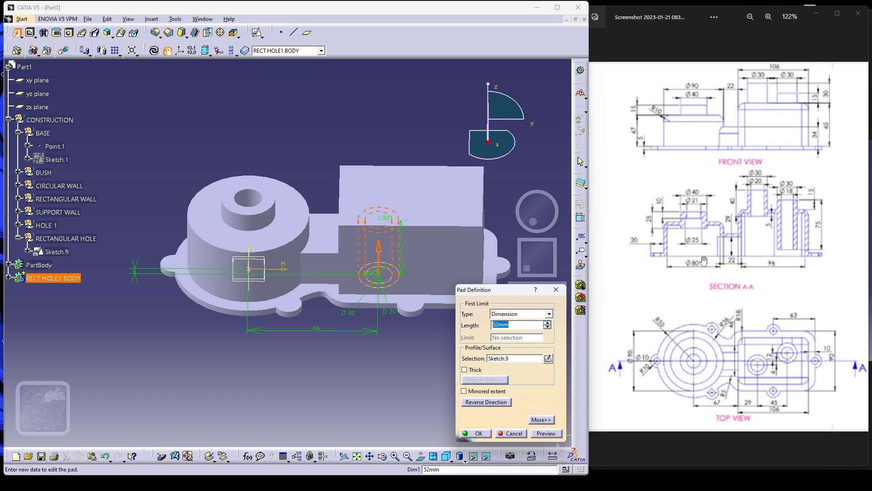
{"action": "left_click", "coordinate": [518, 326]}
{"action": "type", "text": "100"}
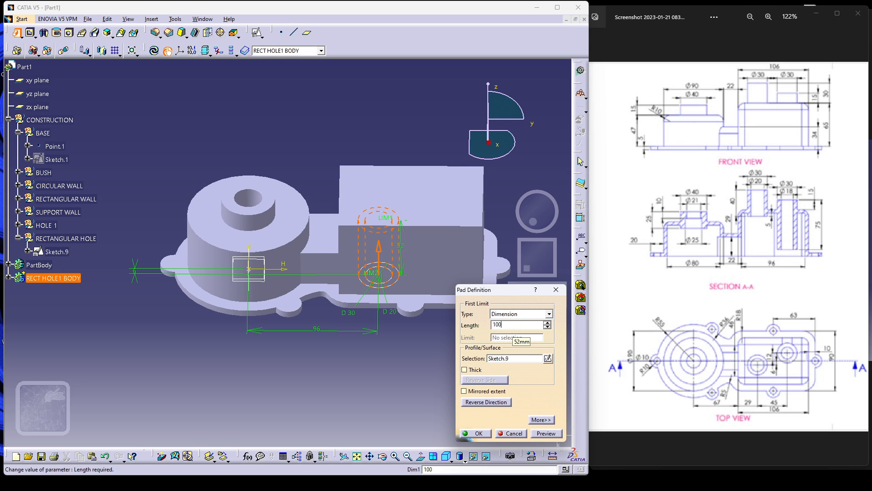
{"action": "key", "text": "Return"}
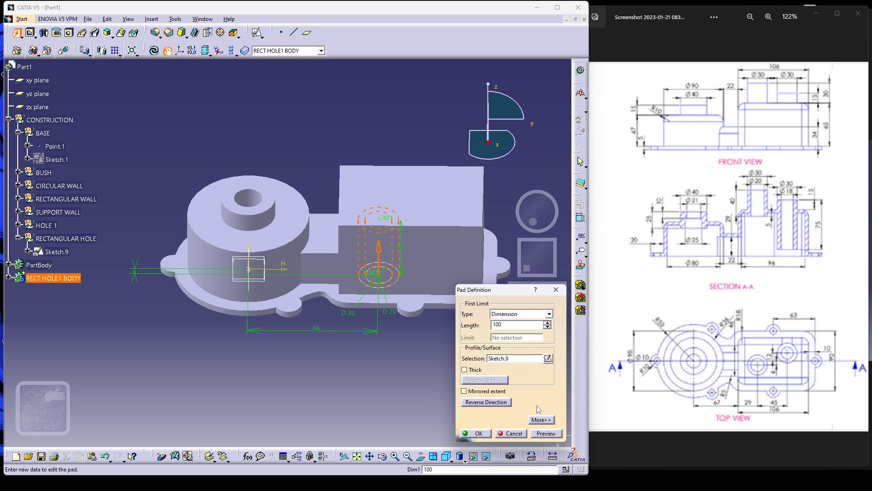
{"action": "left_click", "coordinate": [546, 432]}
{"action": "left_click", "coordinate": [541, 419]}
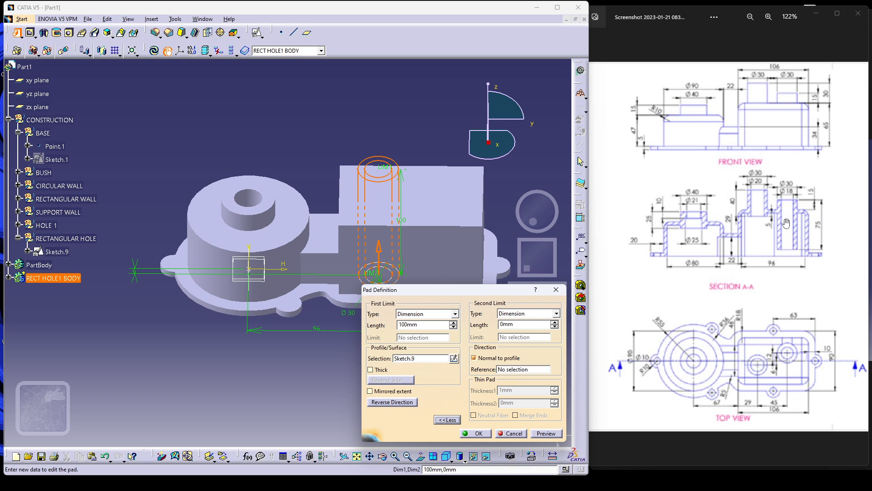
{"action": "left_click", "coordinate": [500, 324]}
{"action": "type", "text": "-6"}
{"action": "key", "text": "Return"}
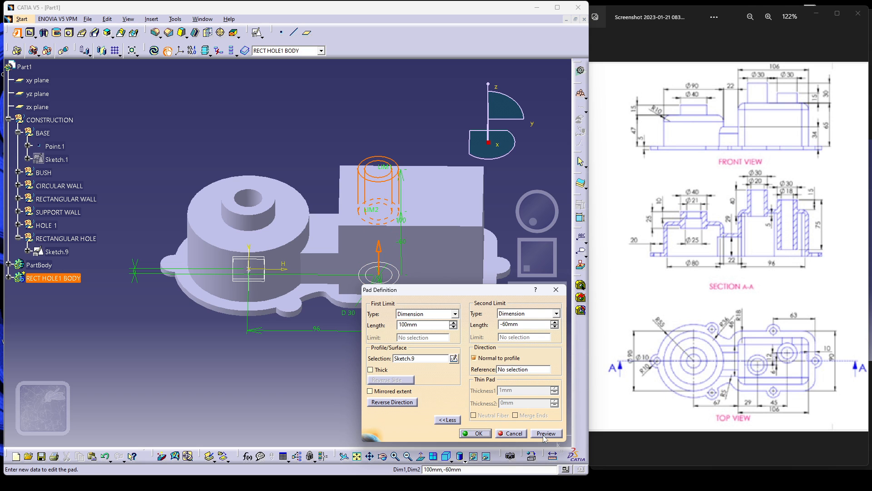
{"action": "left_click", "coordinate": [475, 433]}
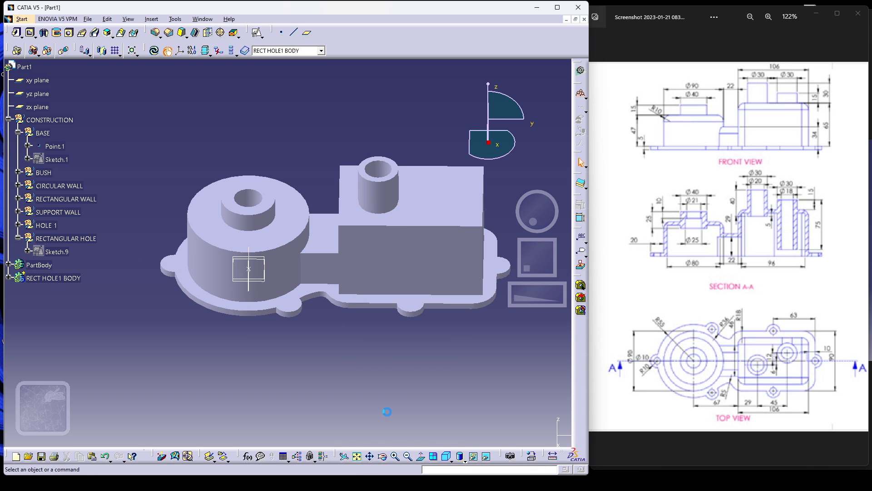
{"action": "middle_click_drag", "start_coordinate": [402, 368], "coordinate": [408, 319]}
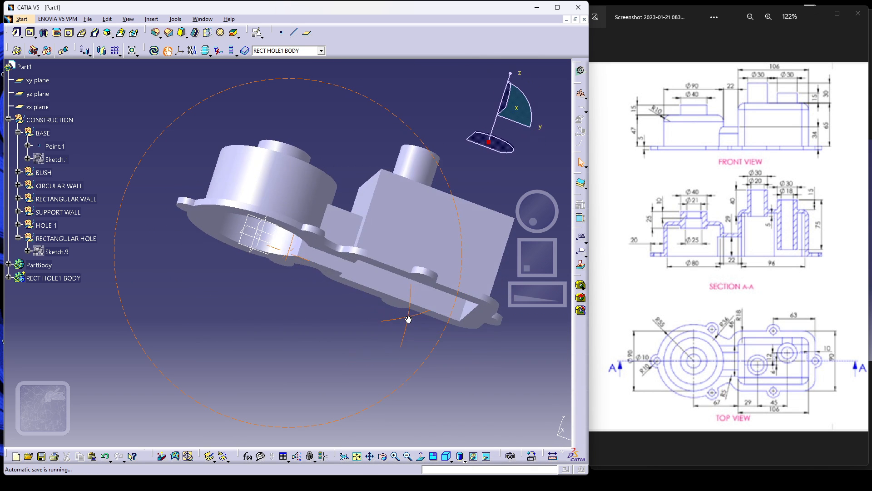
{"action": "middle_click_drag", "start_coordinate": [161, 295], "coordinate": [376, 358]}
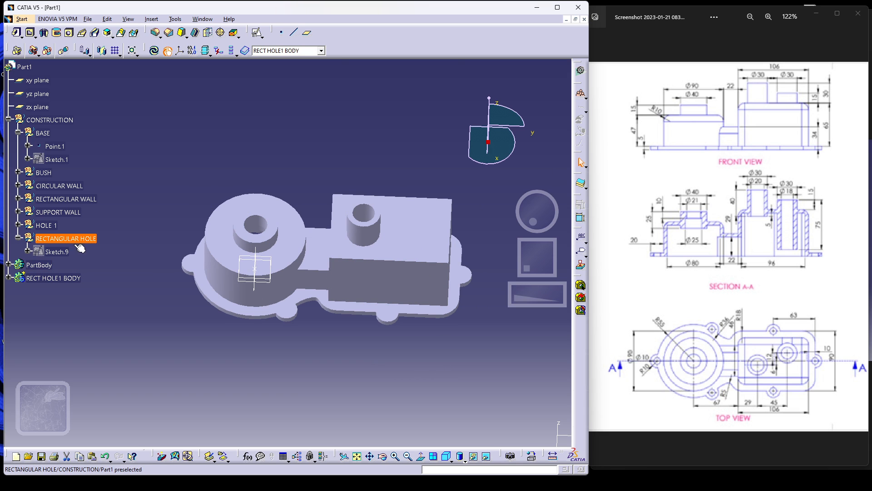
- Make the RECTANGULAR HOLE set the in-work object and start a positioned sketch referenced to the xy plane
{"action": "left_click", "coordinate": [321, 51]}
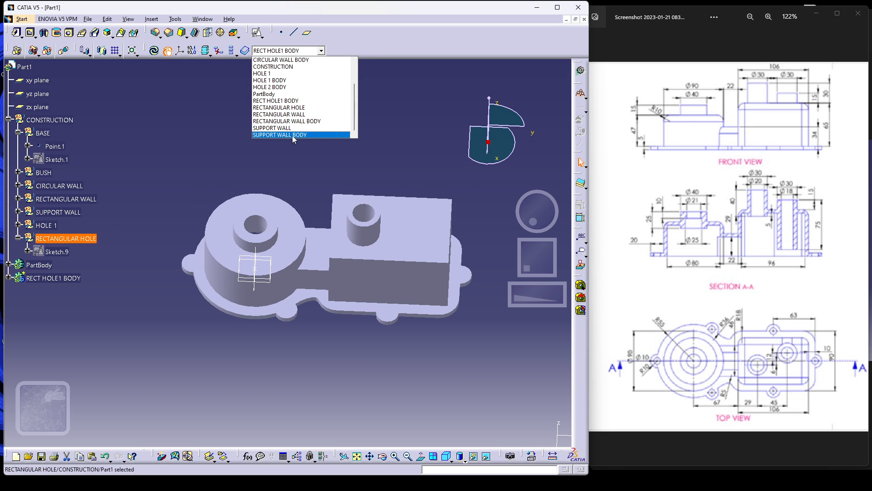
{"action": "left_click", "coordinate": [294, 110]}
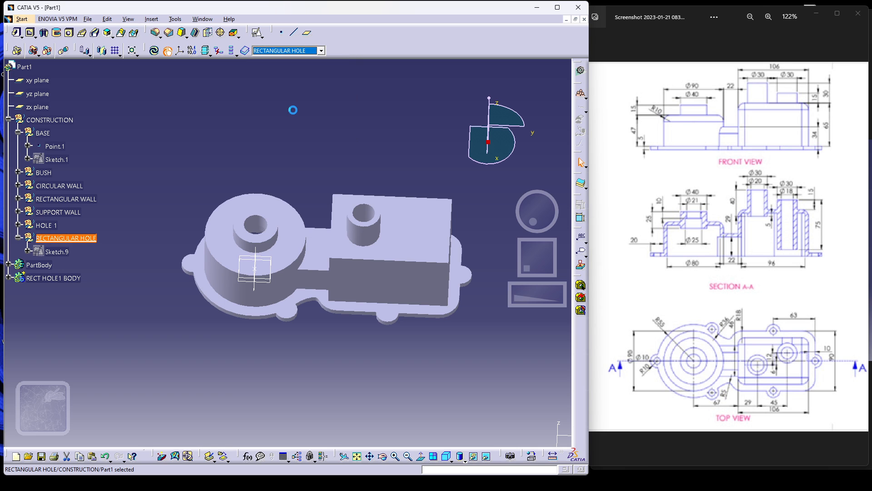
{"action": "left_click", "coordinate": [257, 32]}
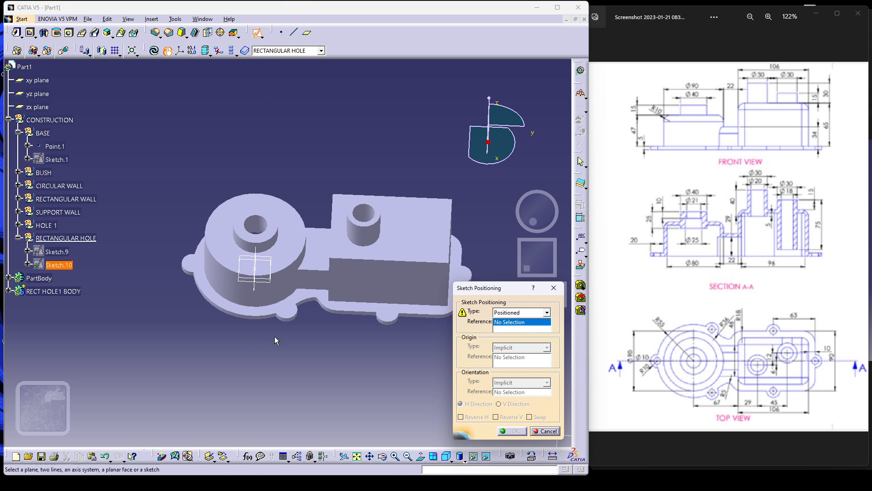
{"action": "middle_click_drag", "start_coordinate": [275, 337], "coordinate": [278, 378]}
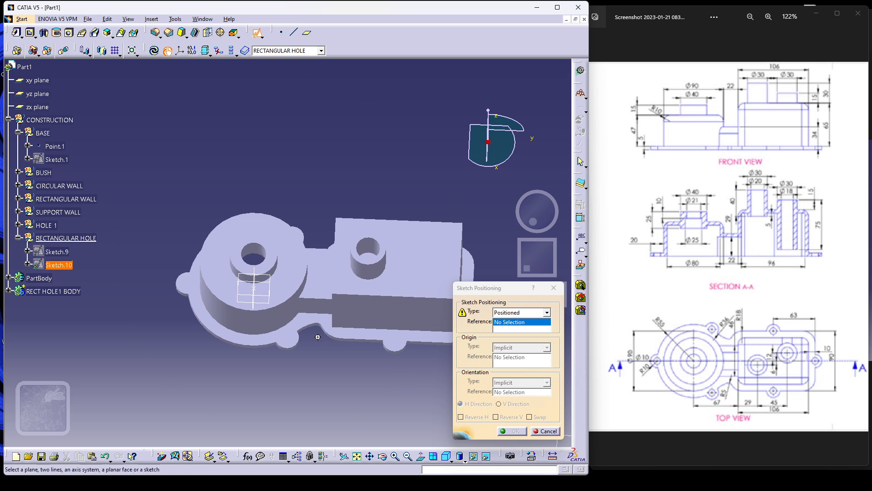
{"action": "middle_click_drag", "start_coordinate": [275, 299], "coordinate": [271, 308]}
{"action": "left_click", "coordinate": [271, 309]}
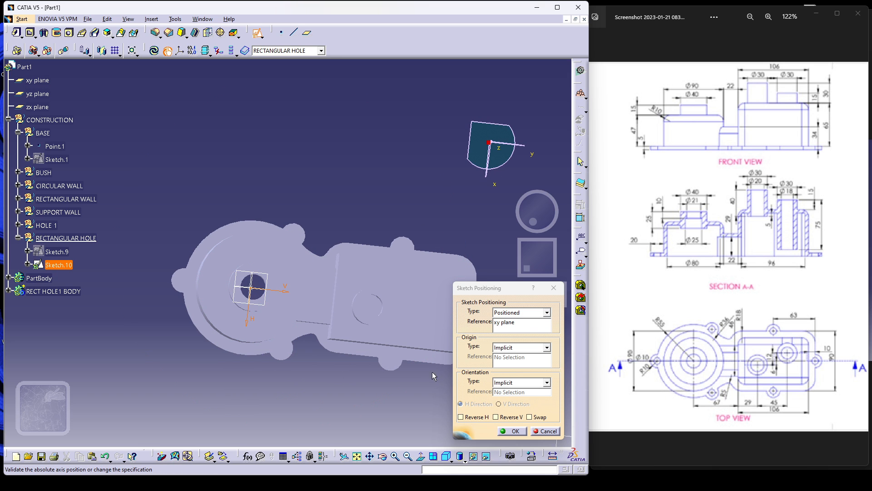
- Set the sketch origin to a projection point at Point.1, swap the sketch axes, and enter the sketch
{"action": "left_click", "coordinate": [498, 348]}
{"action": "left_click", "coordinate": [509, 367]}
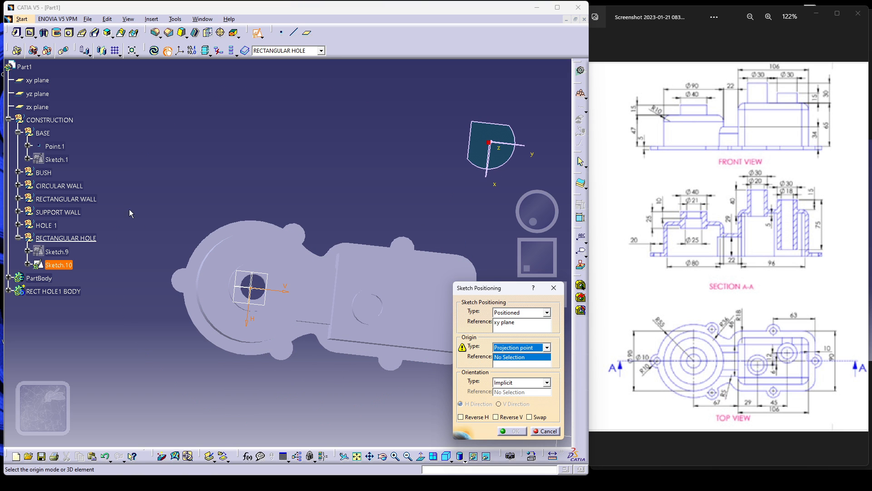
{"action": "left_click", "coordinate": [55, 146]}
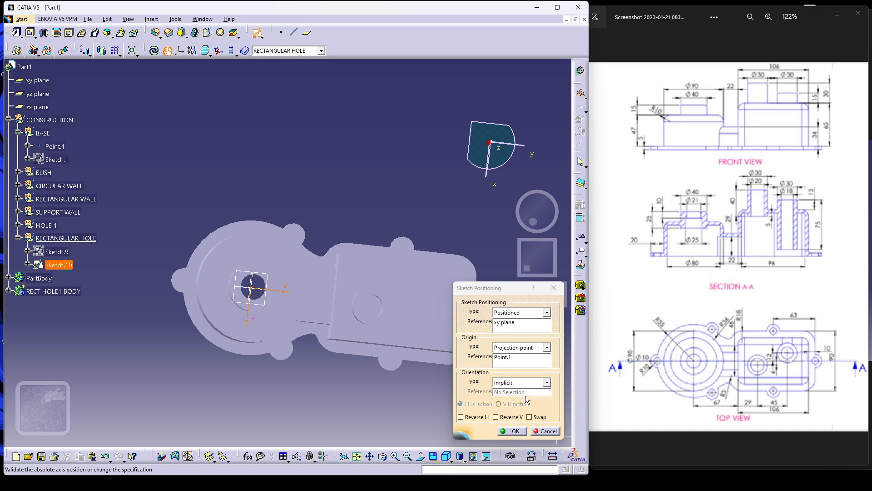
{"action": "left_click", "coordinate": [531, 417]}
{"action": "left_click", "coordinate": [511, 430]}
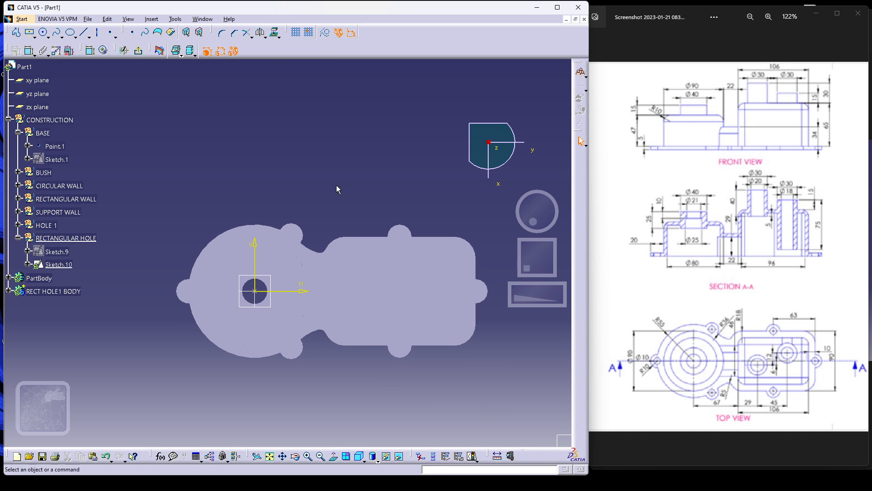
- Sketch two concentric circles about 37 mm and 24 mm in diameter over the outer half of the rectangular wall
{"action": "left_click", "coordinate": [43, 33]}
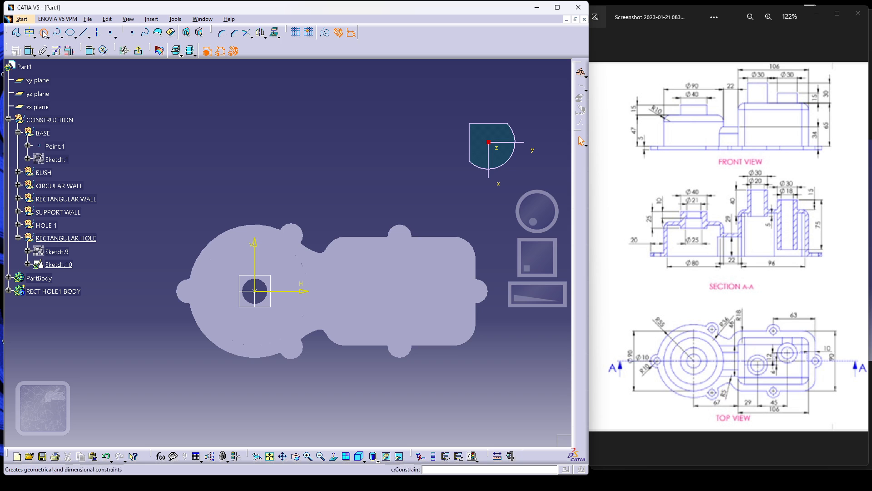
{"action": "left_click", "coordinate": [427, 268]}
{"action": "left_click", "coordinate": [444, 284]}
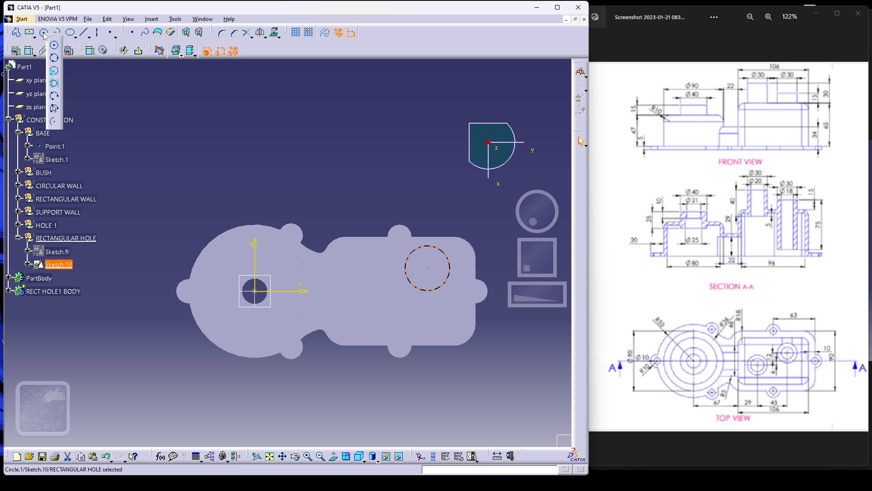
{"action": "left_click", "coordinate": [44, 33]}
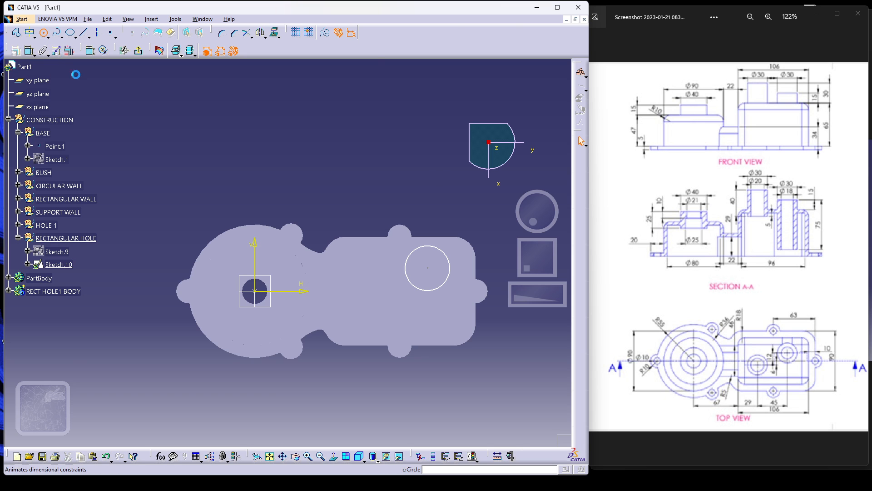
{"action": "left_click", "coordinate": [427, 268]}
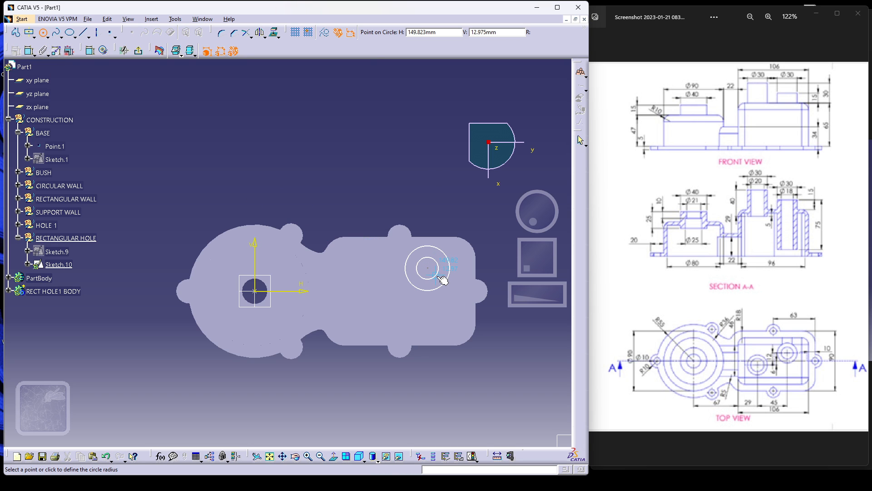
{"action": "left_click", "coordinate": [444, 283]}
{"action": "left_click", "coordinate": [133, 121]}
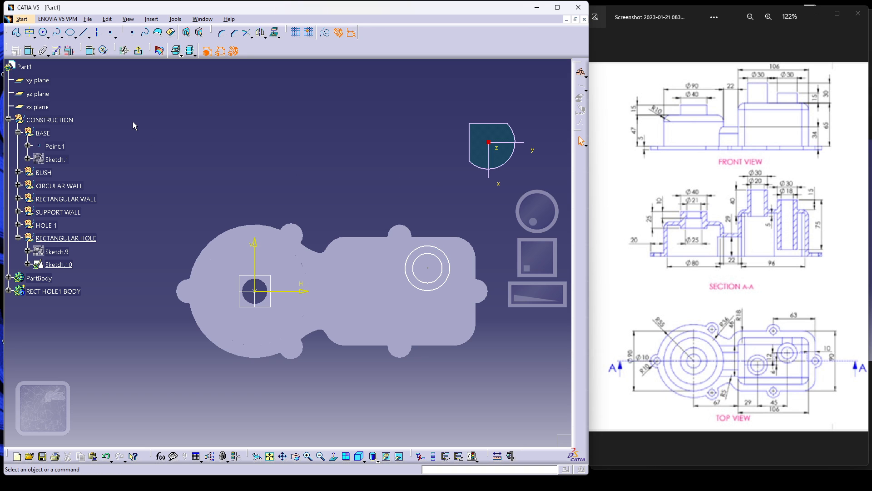
- Constrain the outer circle's diameter to 30 mm
{"action": "left_click", "coordinate": [90, 51]}
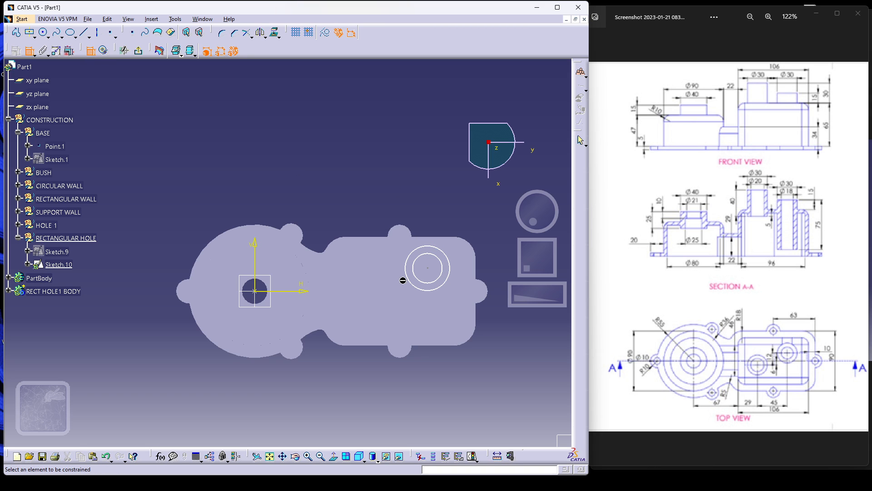
{"action": "left_click", "coordinate": [442, 251]}
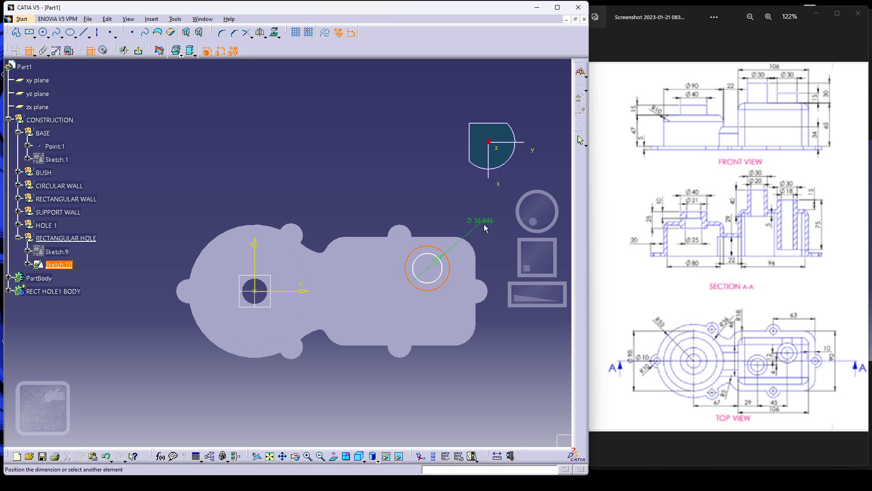
{"action": "left_click", "coordinate": [475, 216]}
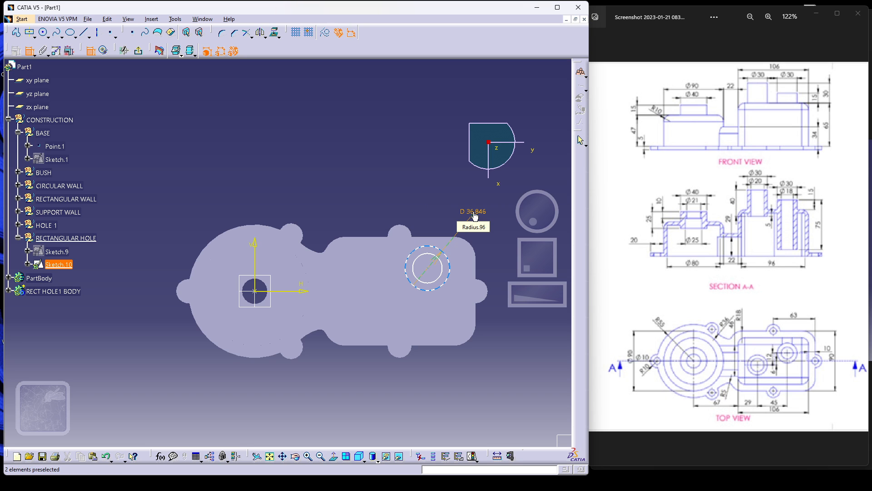
{"action": "double_click", "coordinate": [475, 216]}
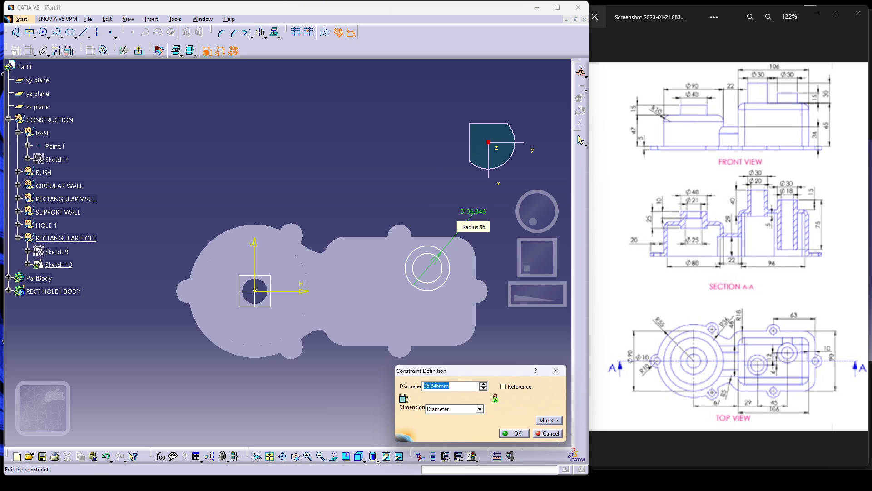
{"action": "type", "text": "30"}
{"action": "key", "text": "Return"}
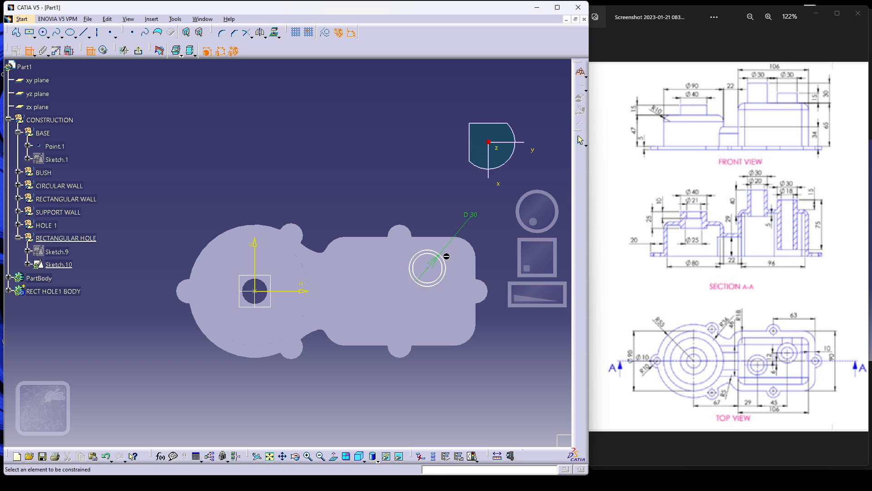
- Constrain the inner circle's diameter to 18 mm
{"action": "left_click", "coordinate": [441, 260]}
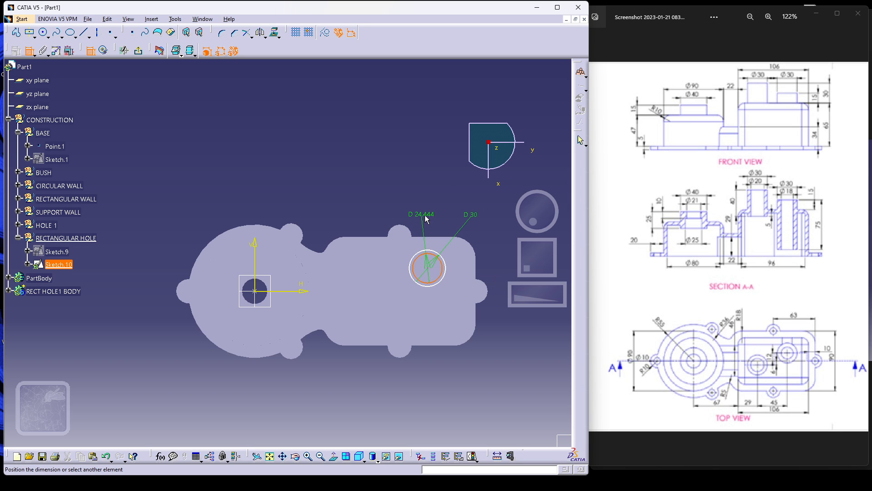
{"action": "left_click", "coordinate": [426, 220]}
{"action": "double_click", "coordinate": [425, 213]}
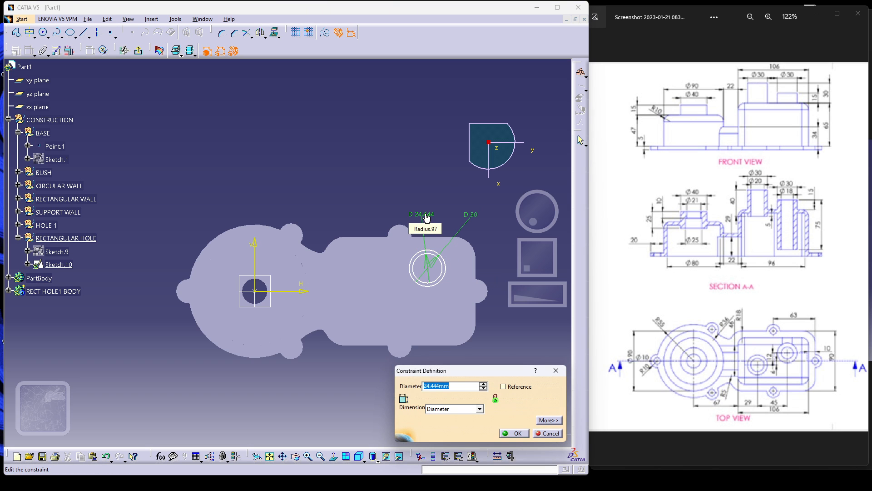
{"action": "type", "text": "18"}
{"action": "key", "text": "Return"}
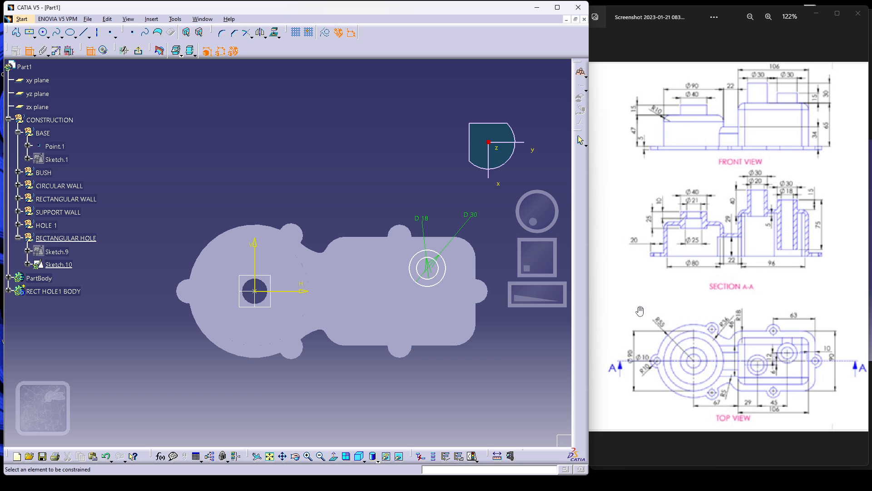
- Constrain the circles' centre 67+29+45 mm from the sketch's vertical axis
{"action": "left_click", "coordinate": [257, 254]}
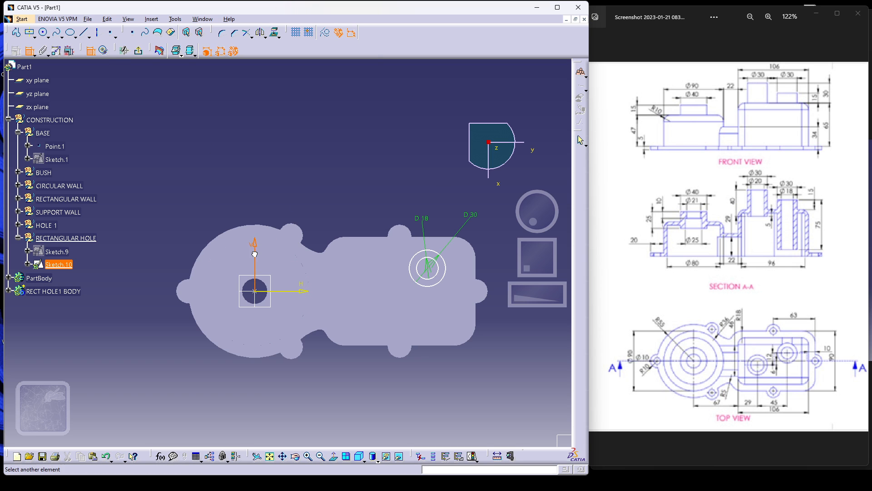
{"action": "left_click", "coordinate": [432, 271]}
{"action": "left_click", "coordinate": [340, 175]}
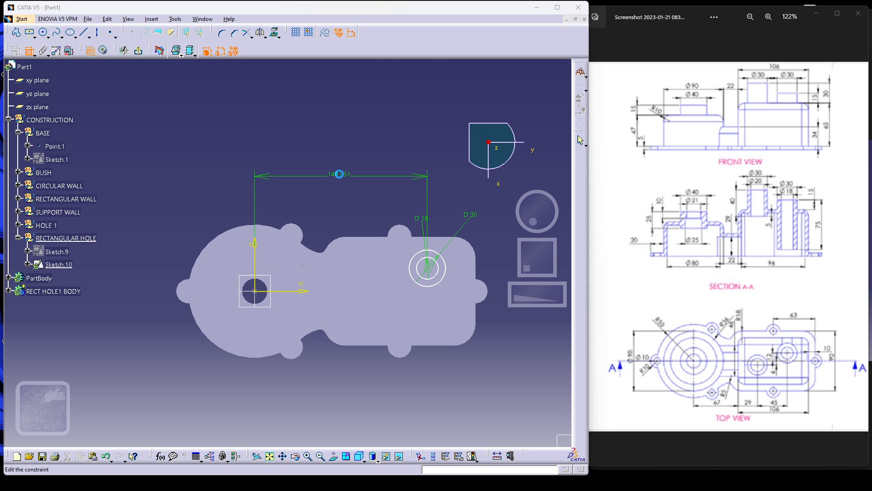
{"action": "double_click", "coordinate": [339, 174]}
{"action": "type", "text": "6"}
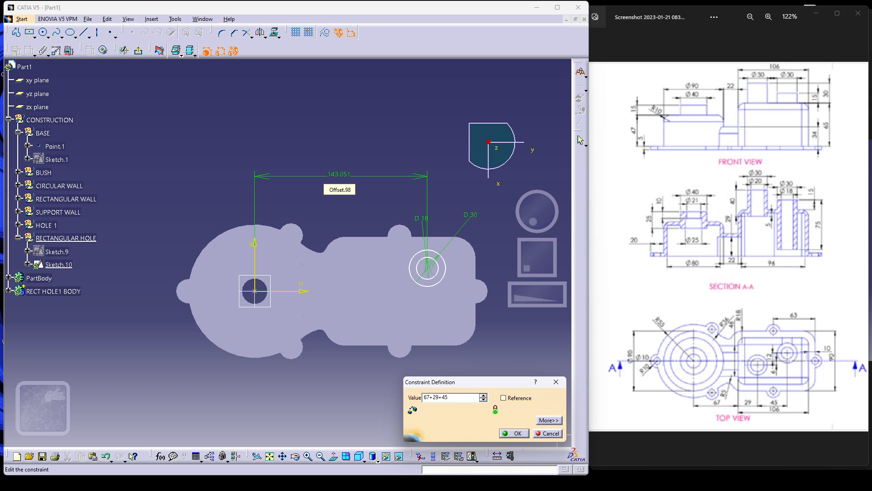
{"action": "type", "text": "7+29+45"}
{"action": "key", "text": "Return"}
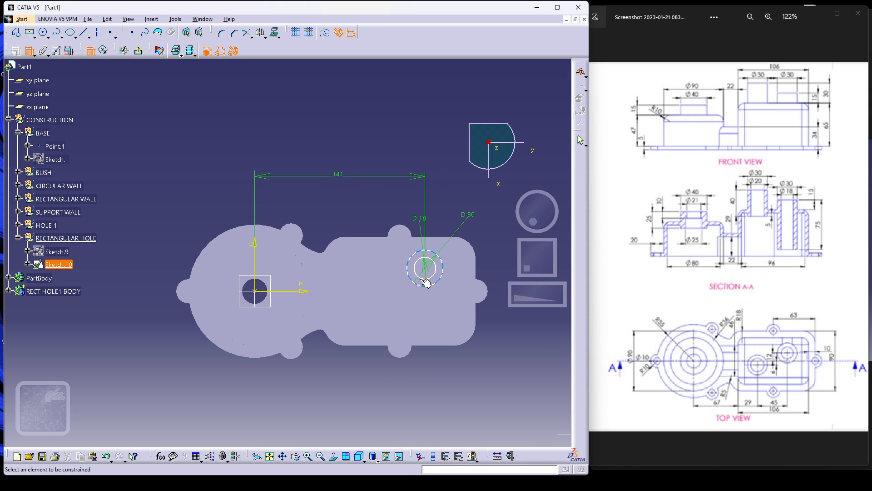
- Constrain the circles' centre 12 mm from the sketch's horizontal axis and exit the sketch
{"action": "left_click", "coordinate": [426, 283]}
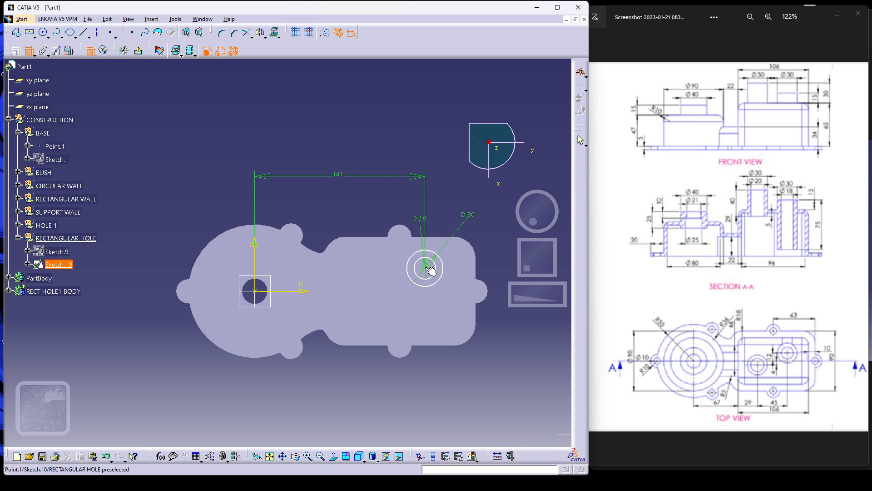
{"action": "left_click", "coordinate": [300, 292]}
{"action": "left_click", "coordinate": [152, 282]}
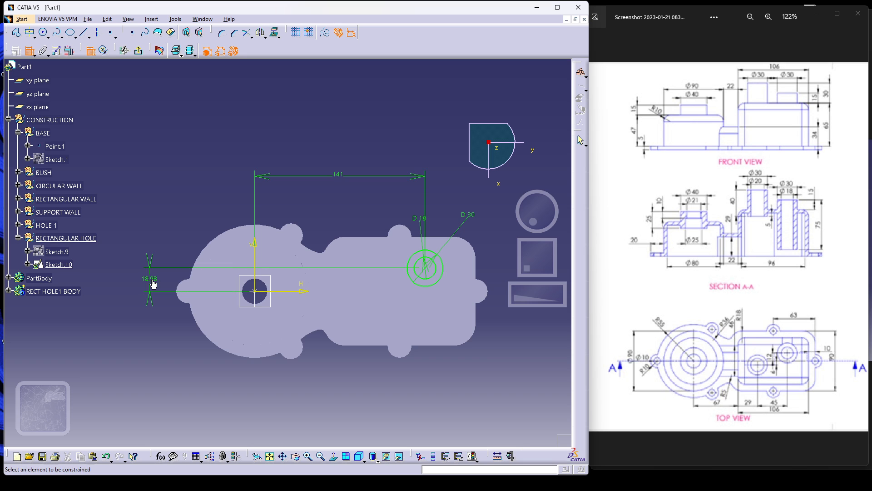
{"action": "double_click", "coordinate": [152, 282]}
{"action": "type", "text": "12"}
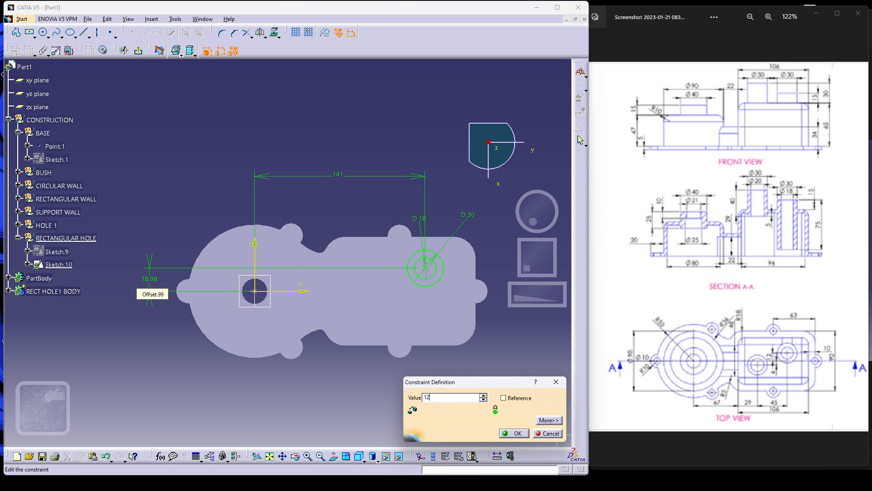
{"action": "key", "text": "Return"}
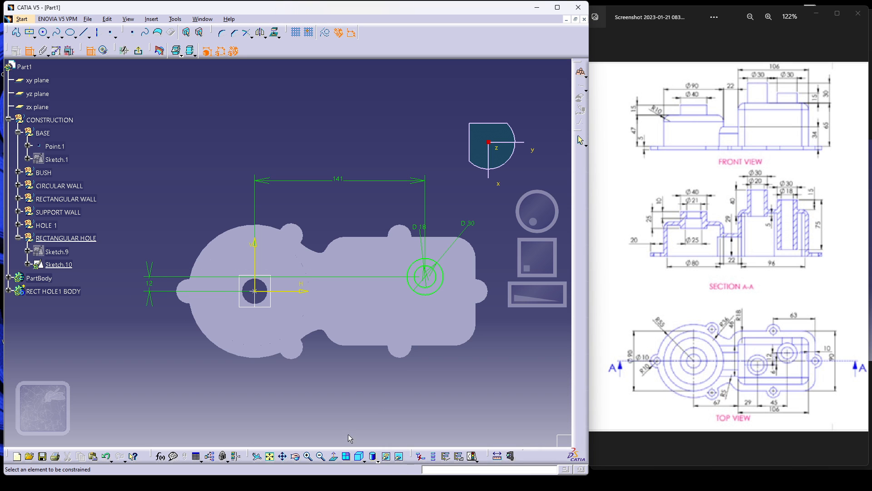
{"action": "left_click", "coordinate": [138, 50]}
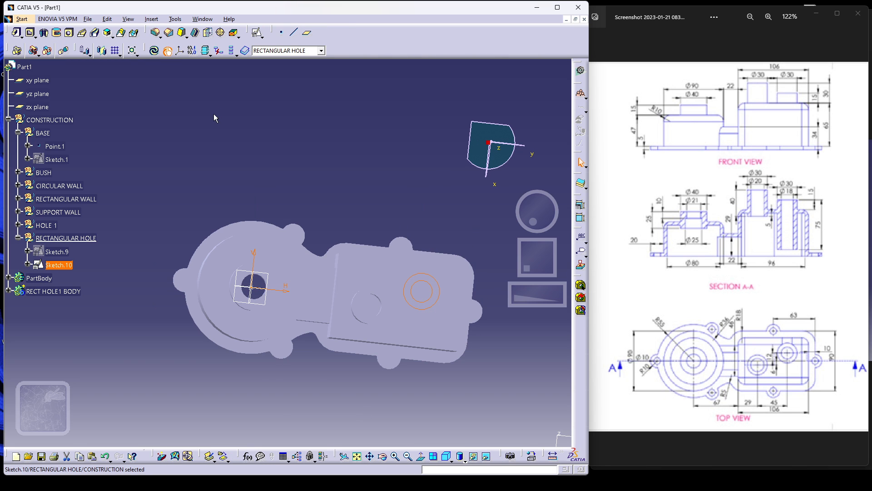
- Make PartBody the in-work object and insert another new body for the second rectangular-wall hole
{"action": "middle_click_drag", "start_coordinate": [249, 165], "coordinate": [208, 94]}
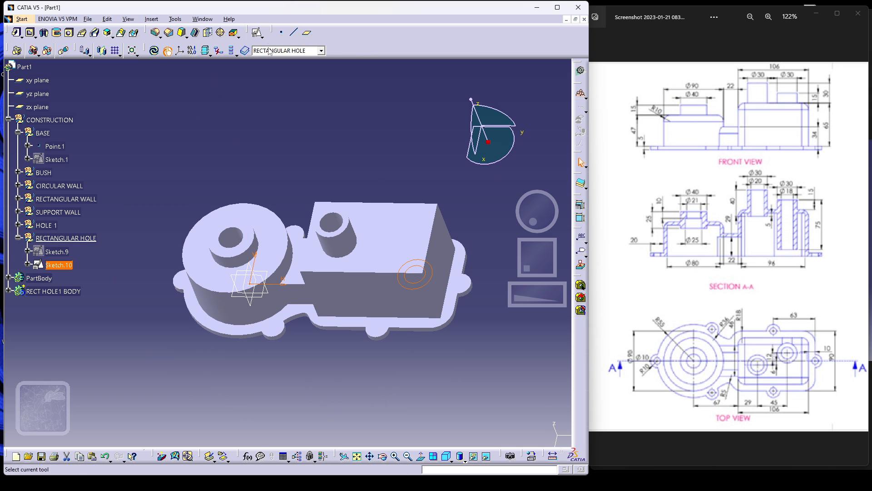
{"action": "left_click", "coordinate": [320, 50]}
{"action": "left_click", "coordinate": [281, 94]}
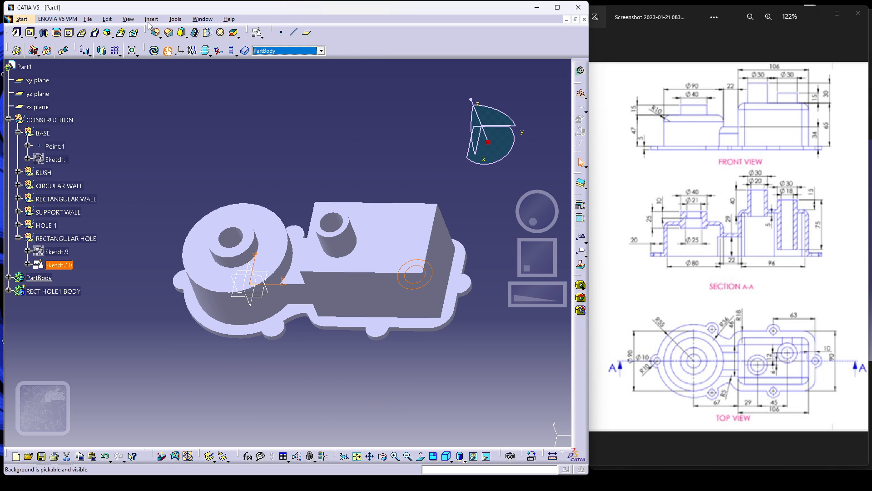
{"action": "left_click", "coordinate": [151, 19]}
{"action": "left_click", "coordinate": [158, 41]}
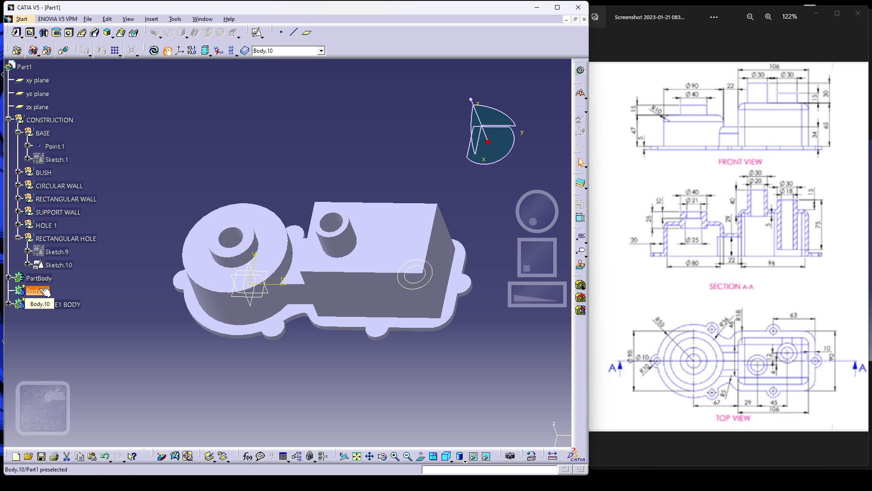
- Rename the newly inserted body as RECT HOLE 2 BODY
{"action": "key", "text": "alt+Return"}
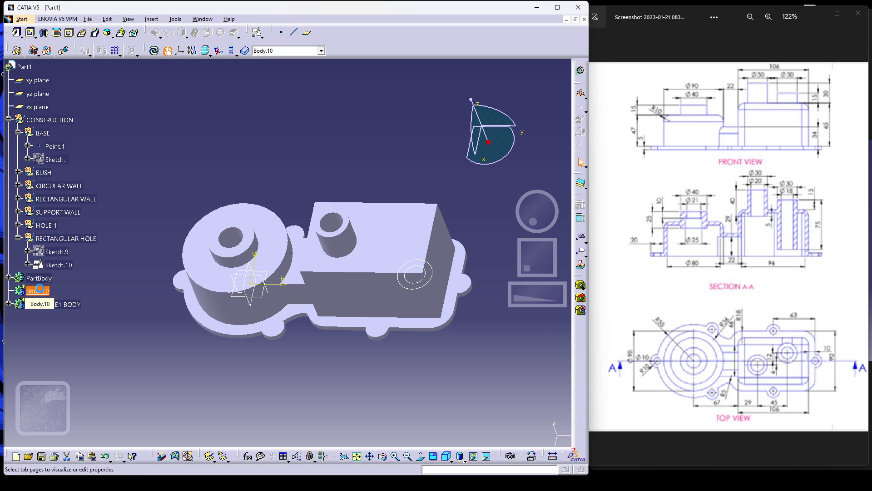
{"action": "type", "text": "RECT HOLE 2 BODY"}
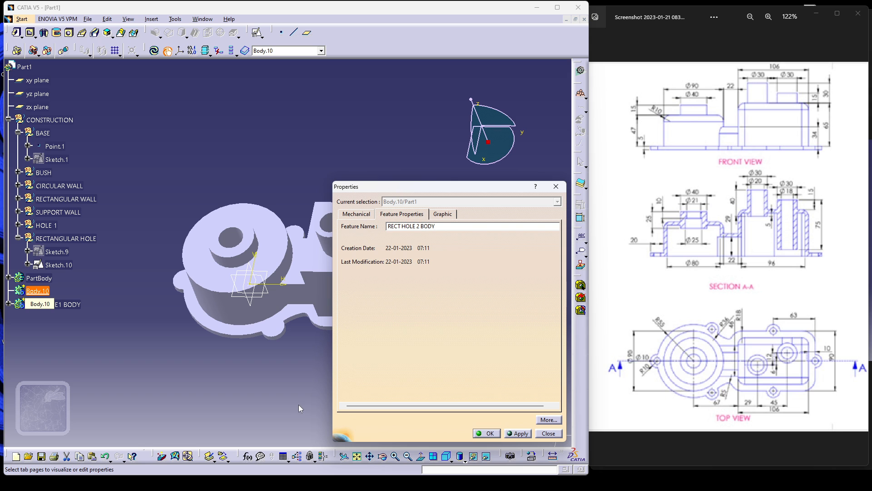
{"action": "left_click", "coordinate": [507, 435]}
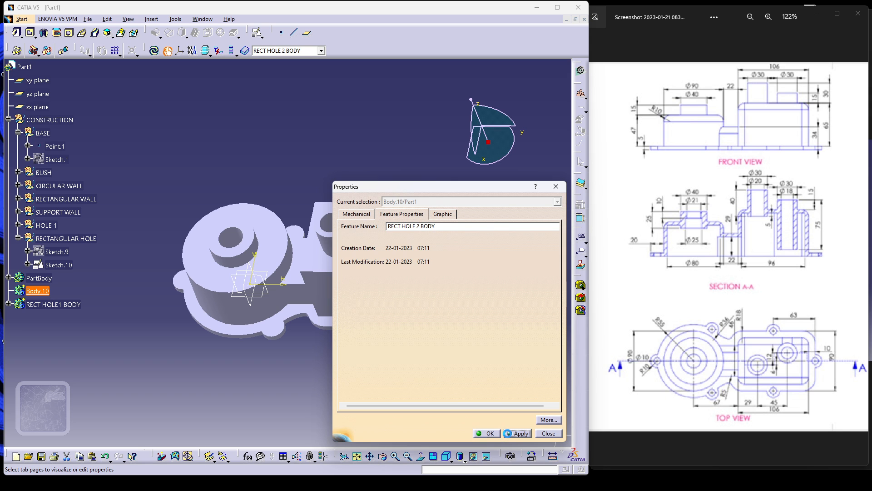
{"action": "left_click", "coordinate": [482, 435]}
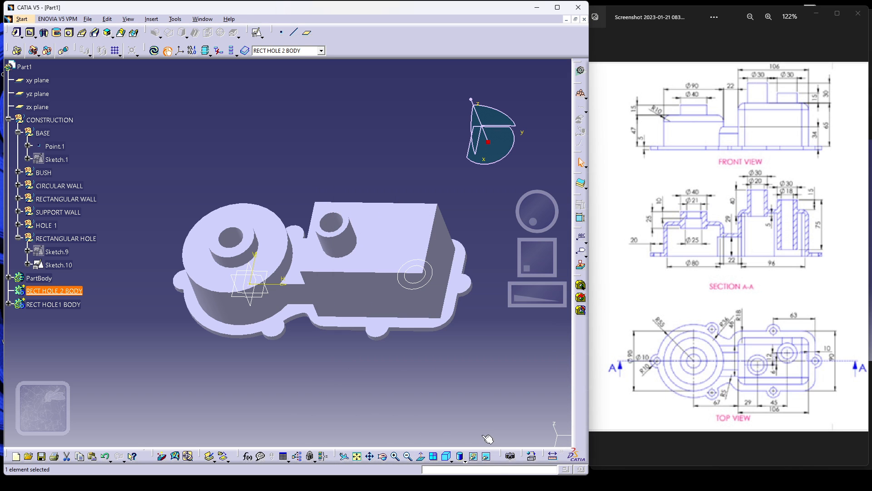
- Pad the second rectangular-wall hole sketch with an 85 mm first limit and a negative second limit matching the drawing's 75 mm boss length
{"action": "mouse_move", "coordinate": [515, 489]}
{"action": "left_click", "coordinate": [16, 33]}
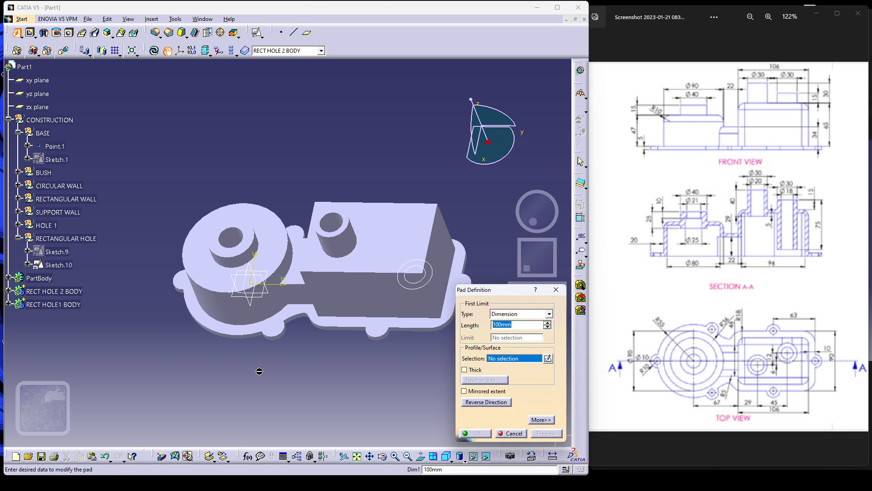
{"action": "left_click", "coordinate": [405, 286]}
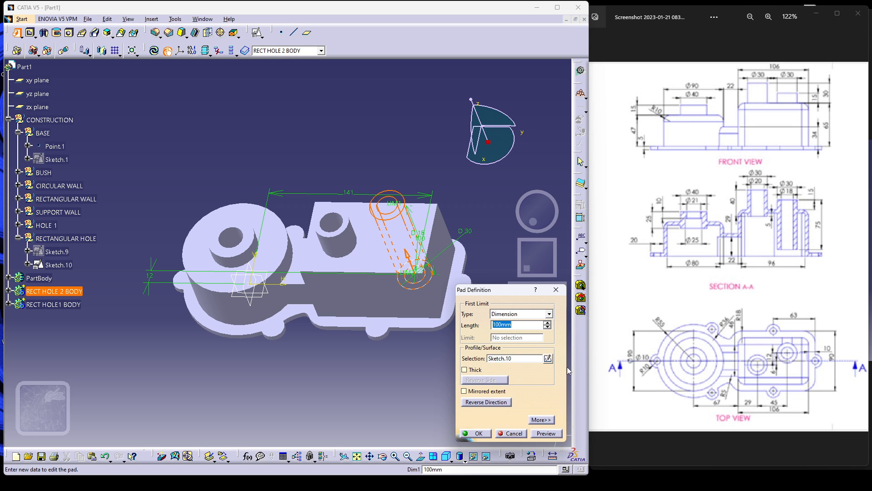
{"action": "type", "text": "85"}
{"action": "left_click", "coordinate": [545, 433]}
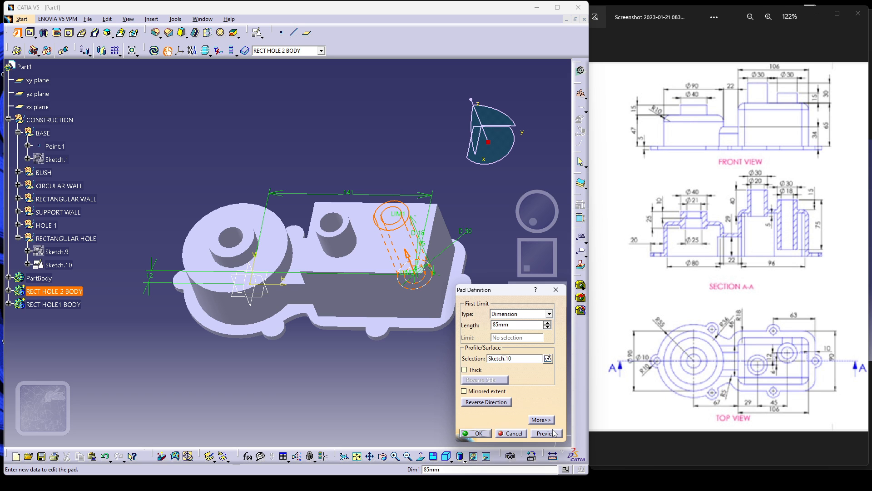
{"action": "left_click", "coordinate": [552, 434]}
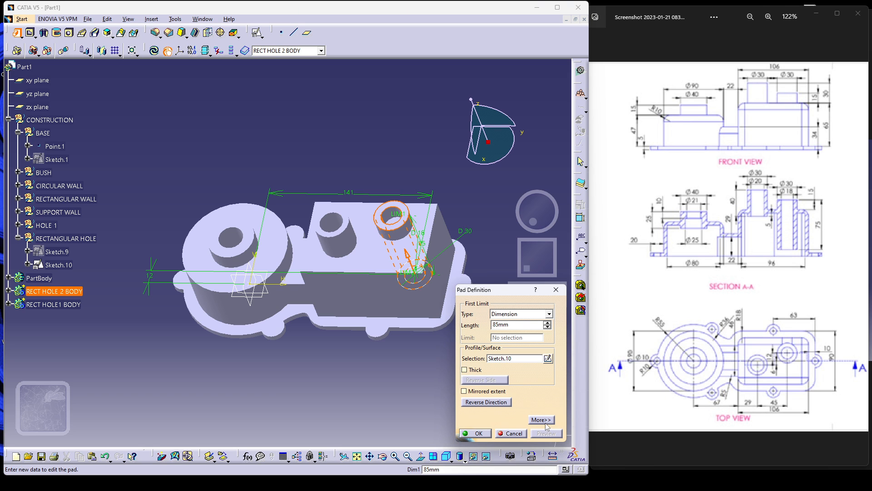
{"action": "left_click", "coordinate": [543, 420]}
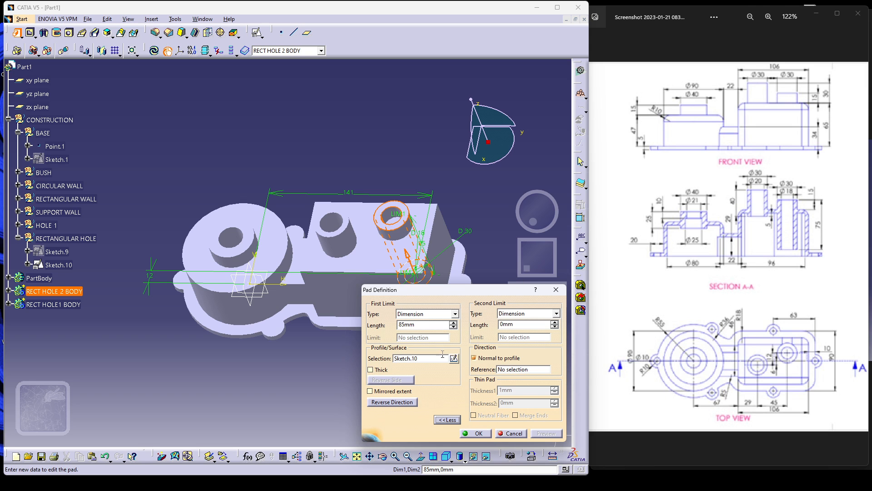
{"action": "left_click", "coordinate": [501, 324]}
{"action": "type", "text": "-1"}
{"action": "left_click", "coordinate": [477, 433]}
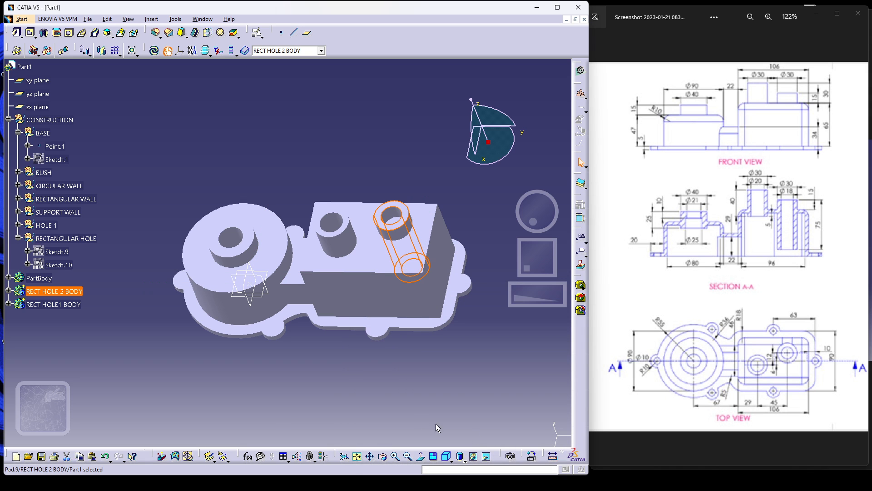
{"action": "left_click", "coordinate": [437, 428]}
{"action": "middle_click_drag", "start_coordinate": [323, 377], "coordinate": [317, 328]}
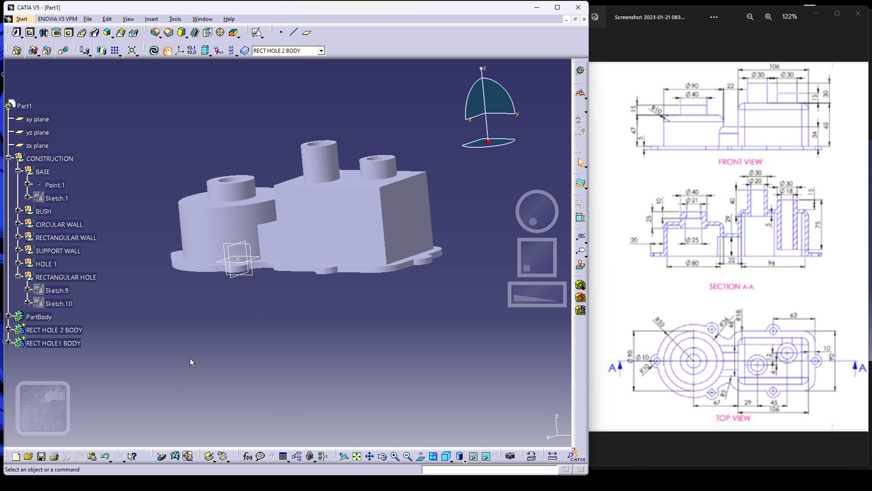
{"action": "middle_click_drag", "start_coordinate": [190, 362], "coordinate": [355, 290]}
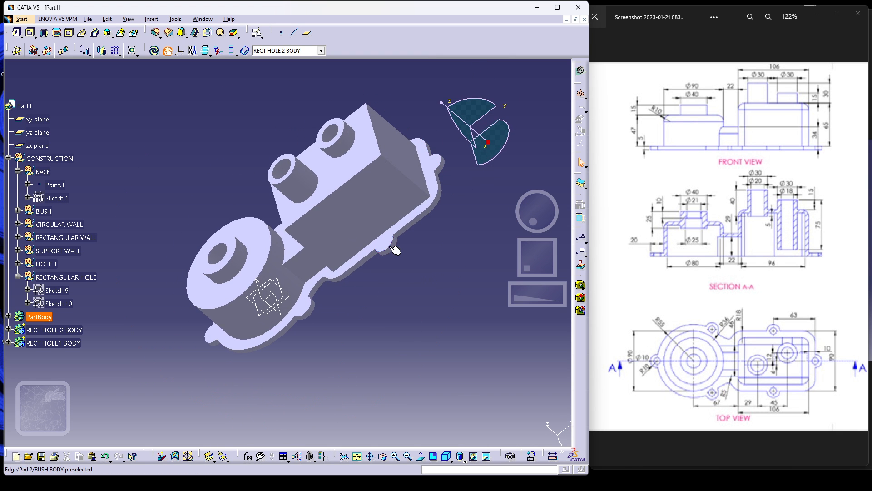
{"action": "middle_click_drag", "start_coordinate": [415, 249], "coordinate": [240, 436]}
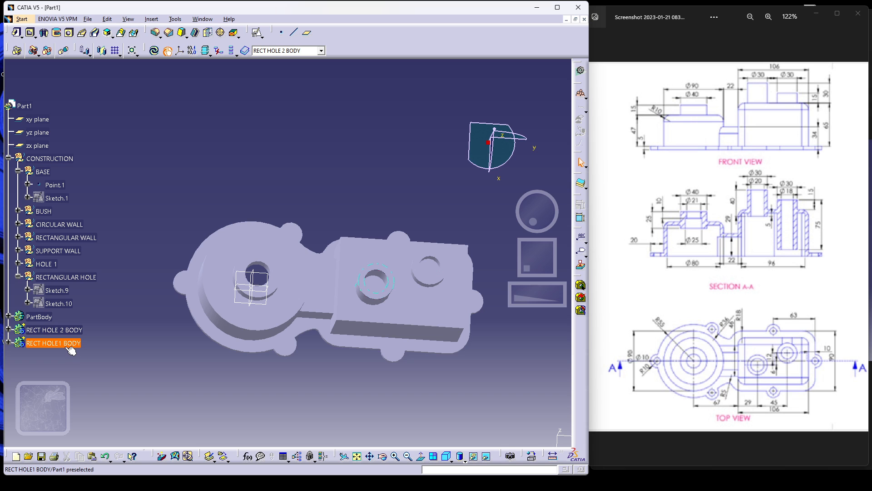
{"action": "right_click", "coordinate": [43, 327]}
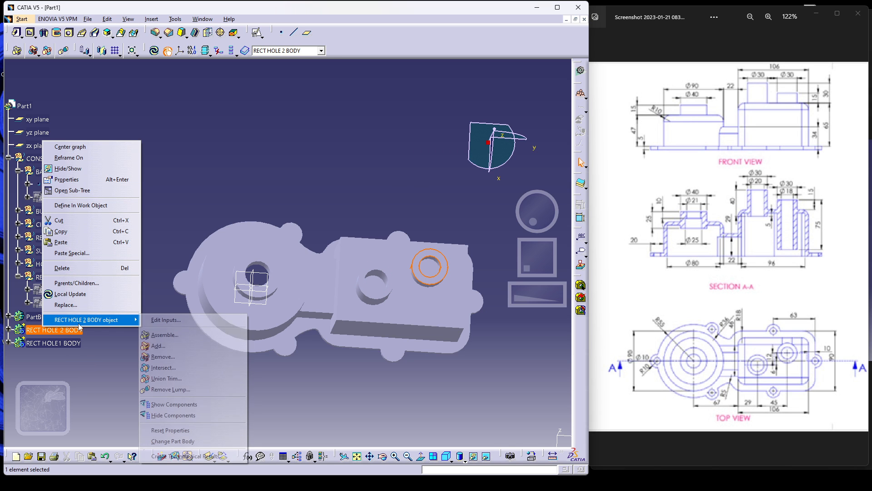
{"action": "left_click", "coordinate": [92, 347]}
{"action": "right_click", "coordinate": [66, 346]}
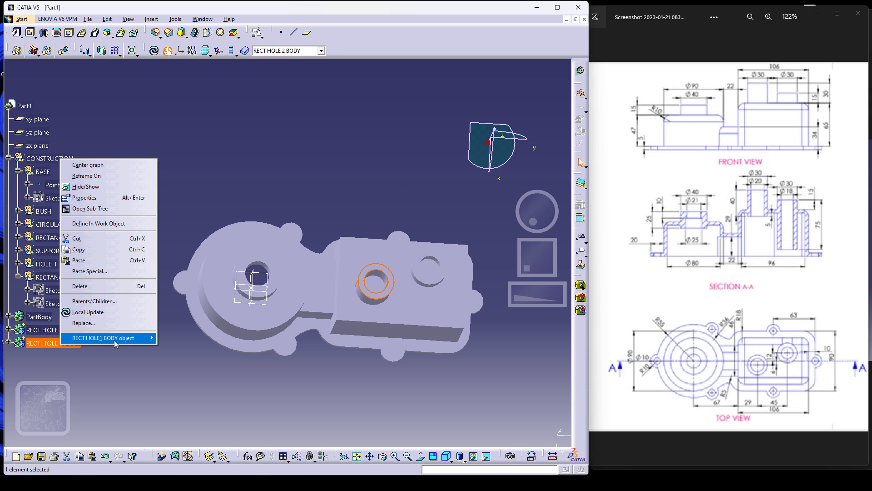
{"action": "mouse_move", "coordinate": [115, 339]}
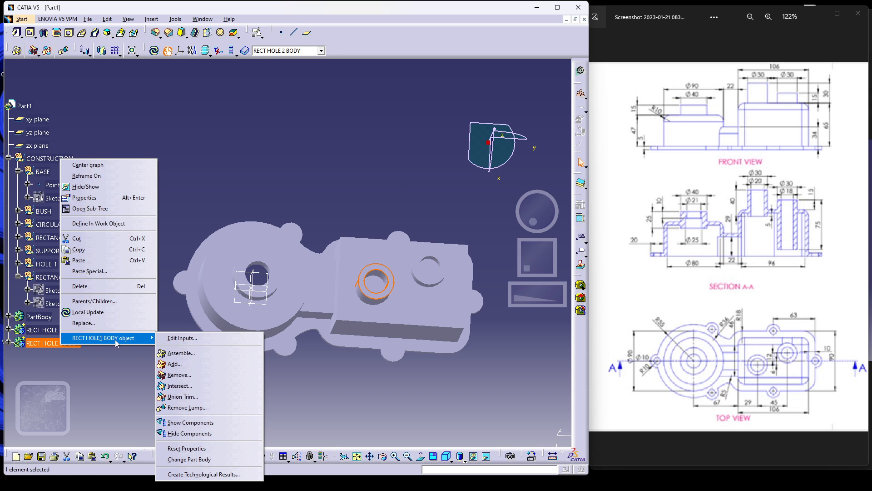
{"action": "left_click", "coordinate": [182, 396]}
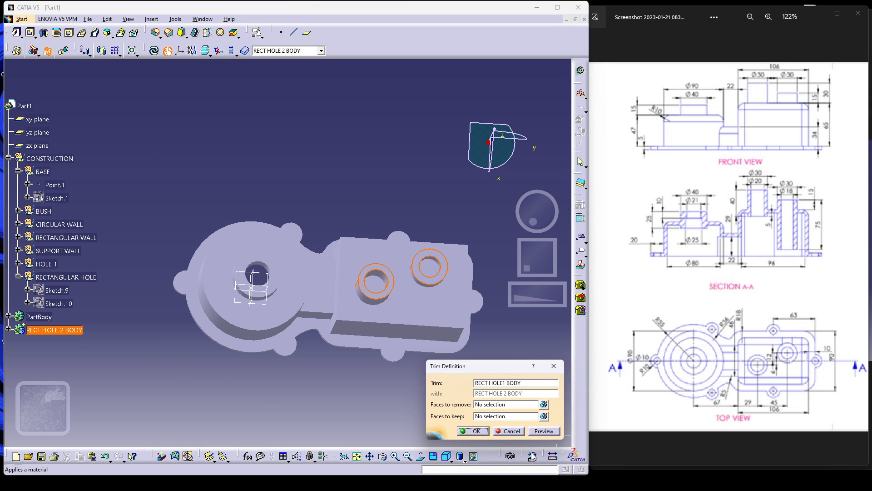
{"action": "left_click", "coordinate": [509, 432]}
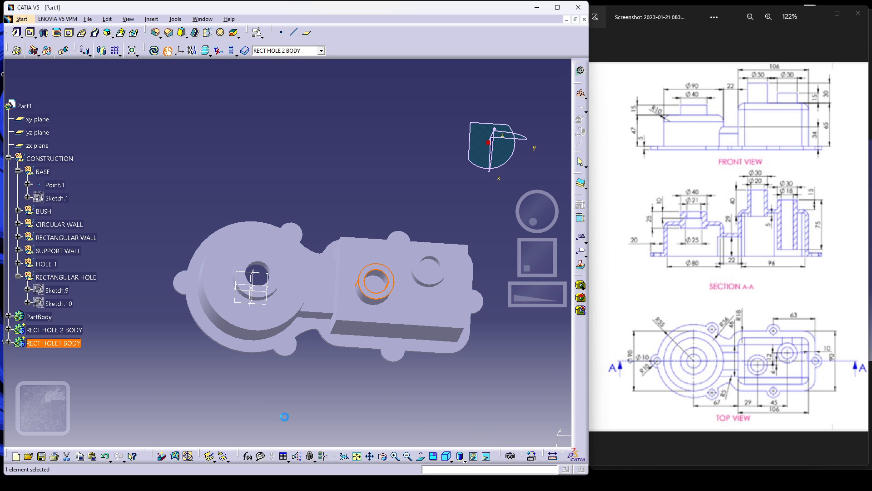
- Make PartBody the in-work object and union-trim RECT HOLE1 BODY with it, removing the wall face inside the boss's bore
{"action": "left_click", "coordinate": [283, 51]}
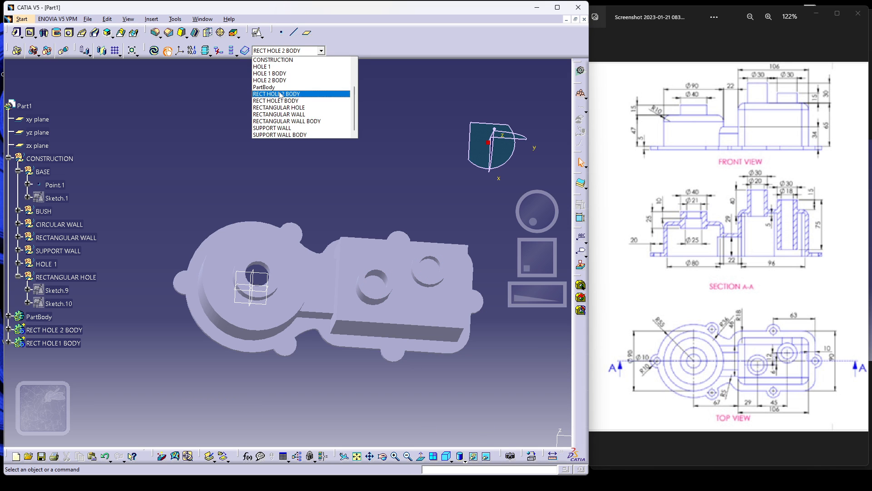
{"action": "left_click", "coordinate": [273, 92]}
{"action": "right_click", "coordinate": [69, 343]}
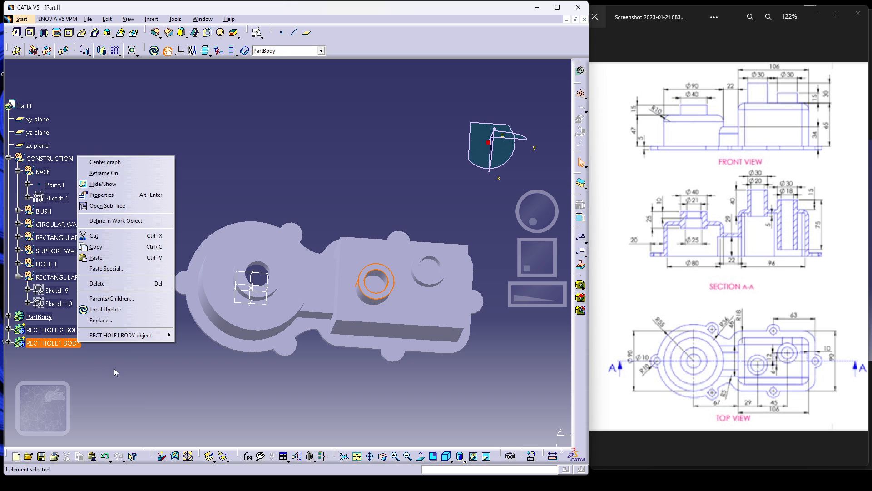
{"action": "mouse_move", "coordinate": [137, 338]}
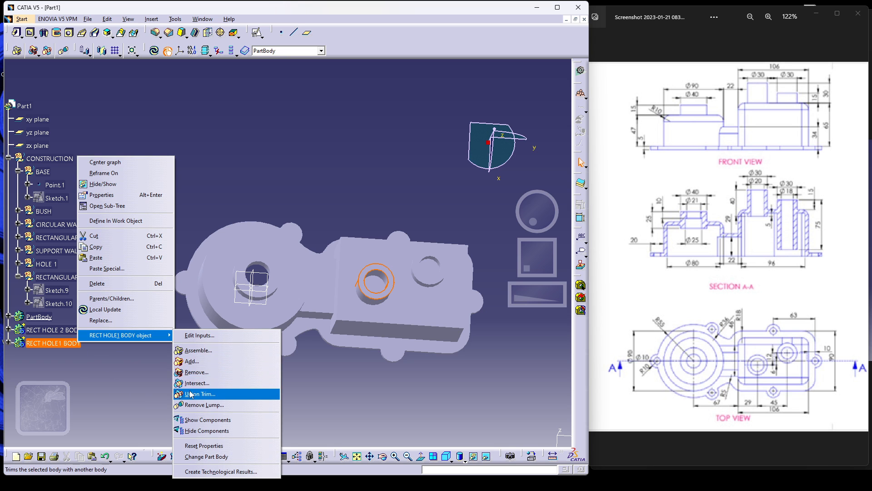
{"action": "left_click", "coordinate": [193, 394]}
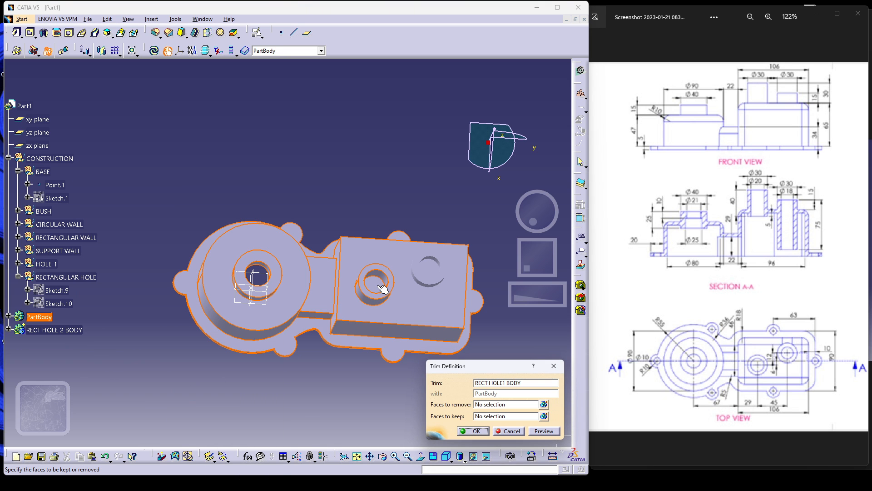
{"action": "left_click", "coordinate": [502, 404]}
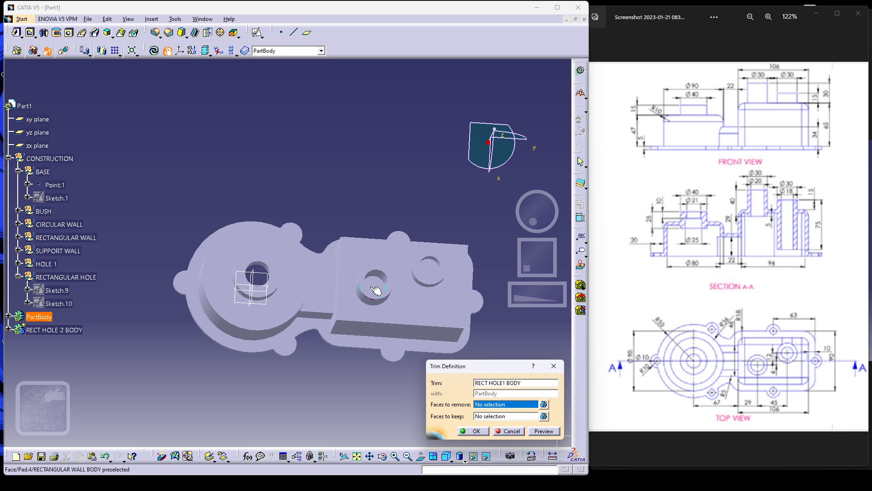
{"action": "left_click", "coordinate": [374, 284]}
{"action": "left_click", "coordinate": [473, 431]}
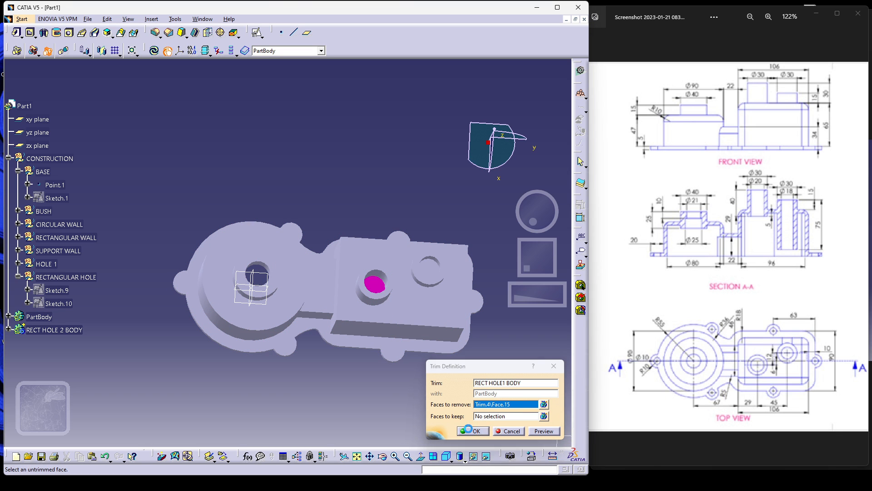
- Union-trim RECT HOLE 2 BODY with PartBody, removing the rectangular wall's face inside the second boss's bore
{"action": "left_click", "coordinate": [73, 329]}
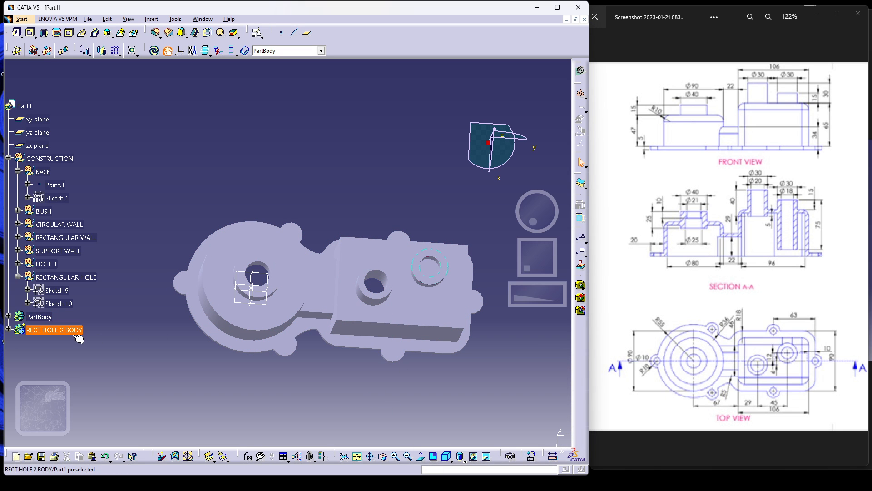
{"action": "right_click", "coordinate": [73, 330]}
{"action": "mouse_move", "coordinate": [132, 330]}
{"action": "left_click", "coordinate": [192, 386]}
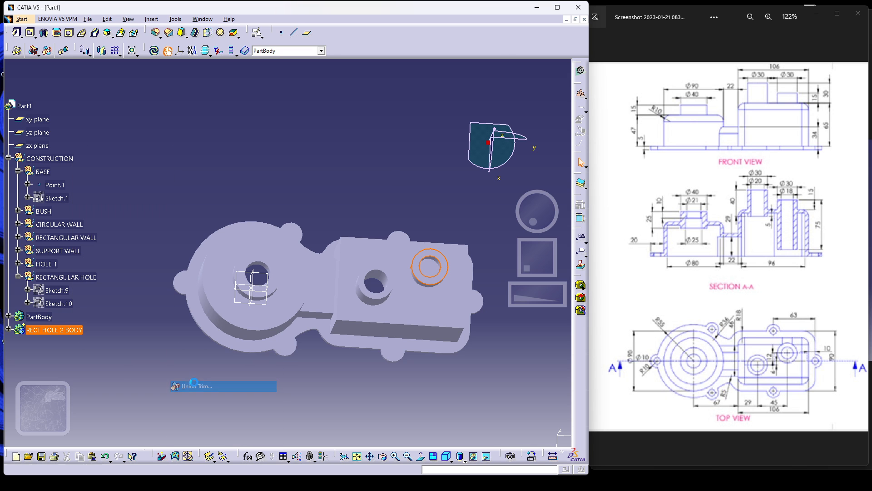
{"action": "left_click", "coordinate": [505, 404]}
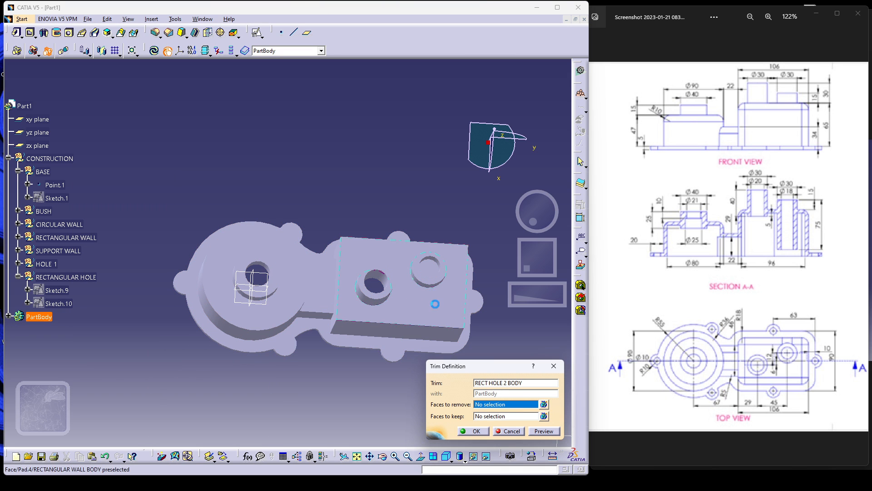
{"action": "left_click", "coordinate": [430, 269]}
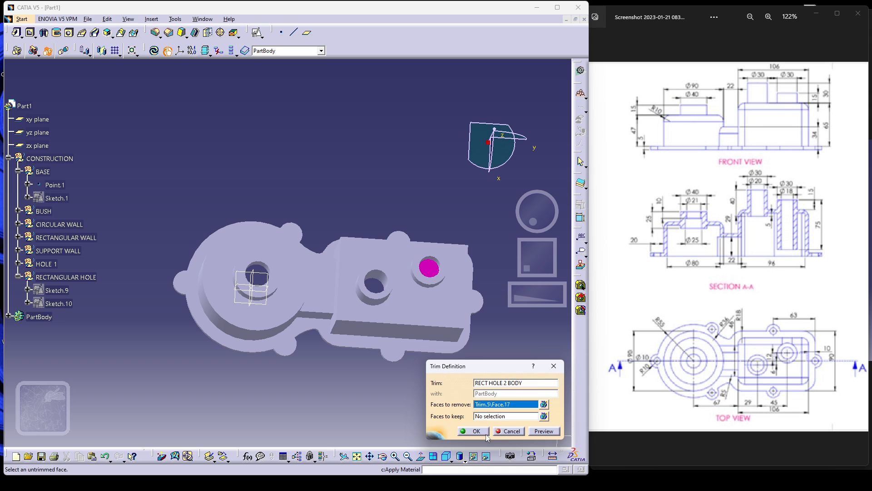
{"action": "left_click", "coordinate": [472, 431]}
- Collapse the RECTANGULAR HOLE set and insert a geometrical set named BUSH HOLE with CONSTRUCTION as its father
{"action": "middle_click_drag", "start_coordinate": [360, 417], "coordinate": [413, 325]}
{"action": "middle_click_drag", "start_coordinate": [251, 260], "coordinate": [127, 294]}
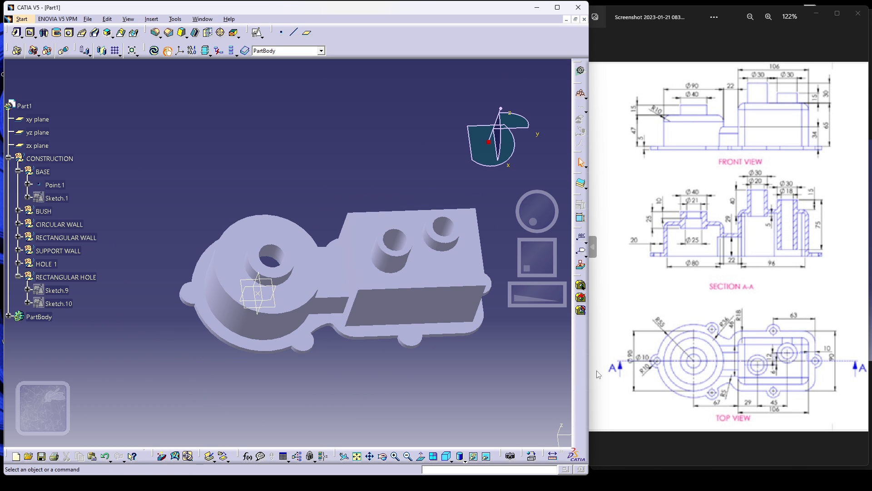
{"action": "middle_click_drag", "start_coordinate": [345, 187], "coordinate": [298, 302]}
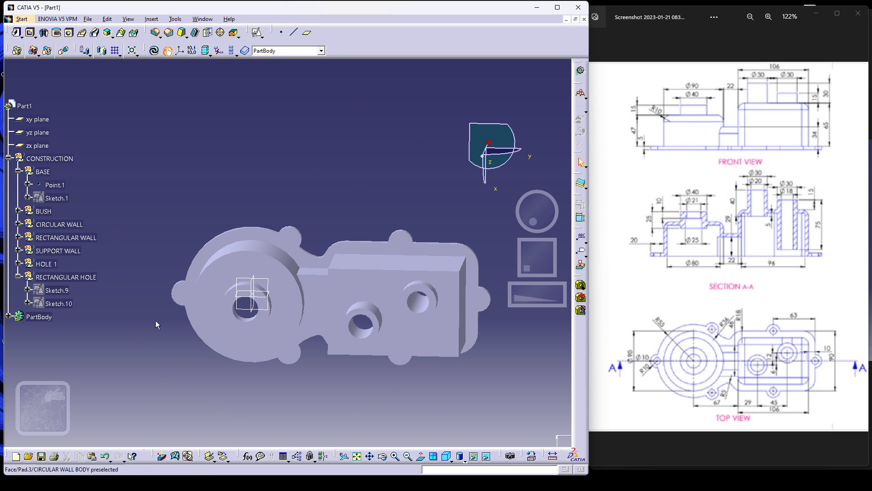
{"action": "left_click", "coordinate": [18, 275]}
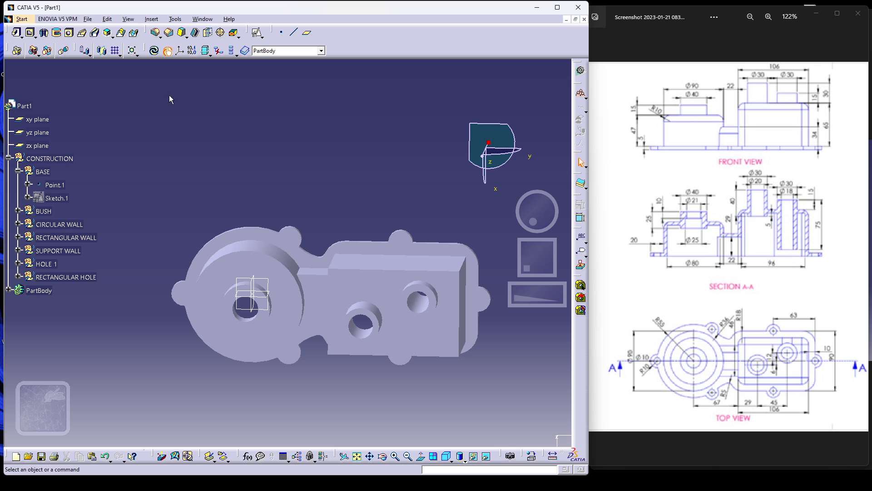
{"action": "left_click", "coordinate": [151, 18]}
{"action": "left_click", "coordinate": [220, 83]}
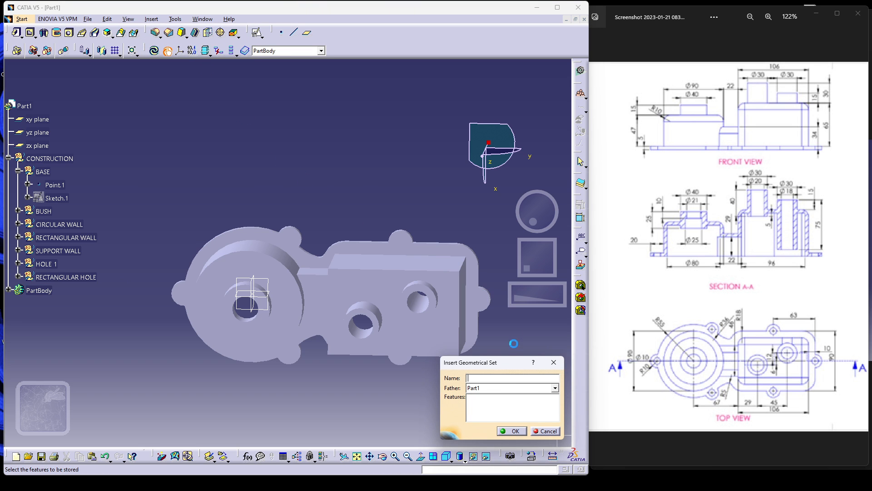
{"action": "left_click", "coordinate": [502, 389]}
{"action": "left_click", "coordinate": [486, 407]}
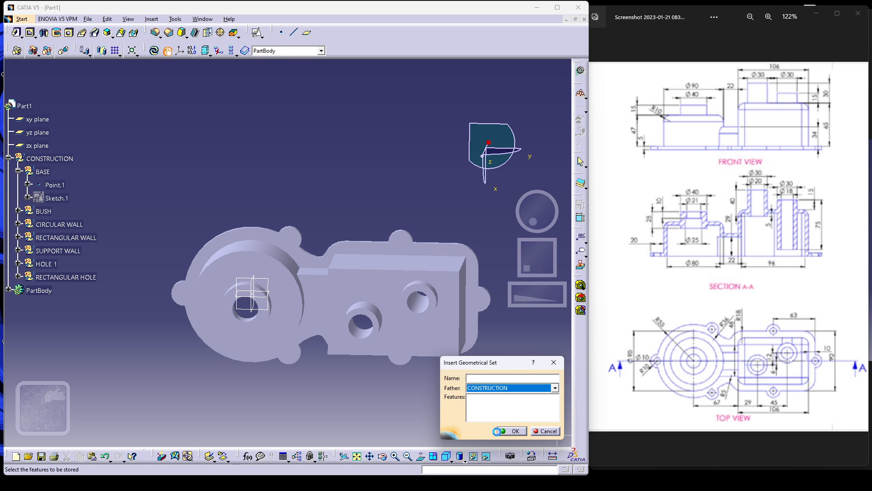
{"action": "left_click", "coordinate": [477, 378]}
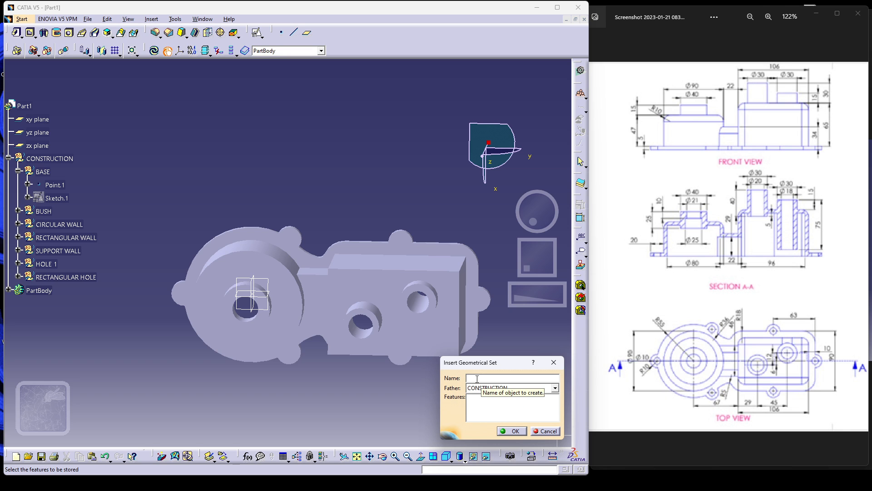
{"action": "type", "text": "BUSH HOLE"}
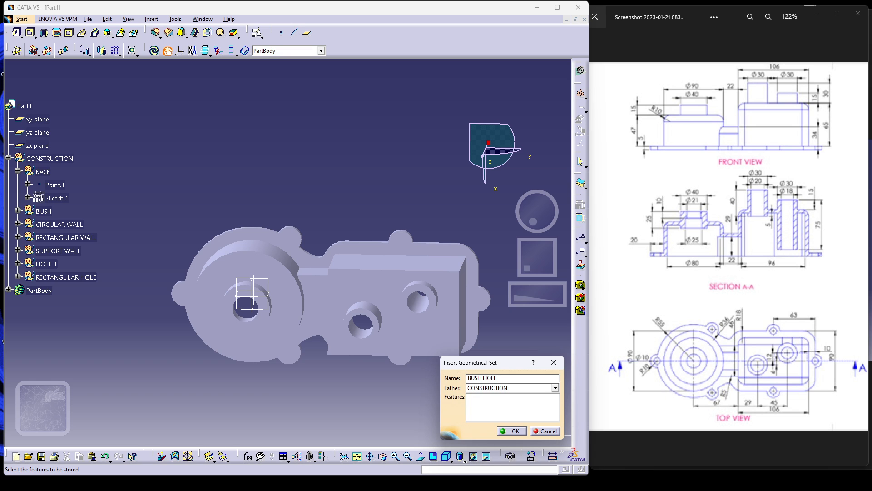
{"action": "left_click", "coordinate": [508, 430]}
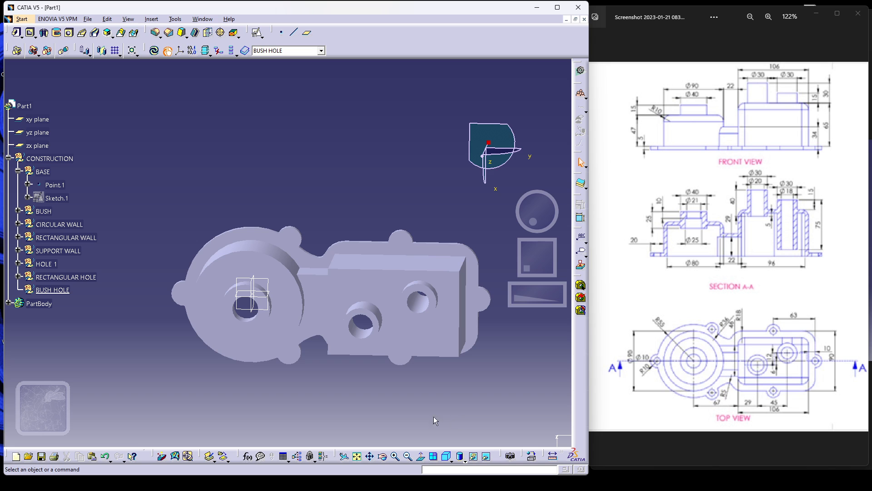
- Create a positioned sketch on the xy plane with its origin projected from Point.1, axes swapped and V reversed
{"action": "left_click", "coordinate": [257, 32]}
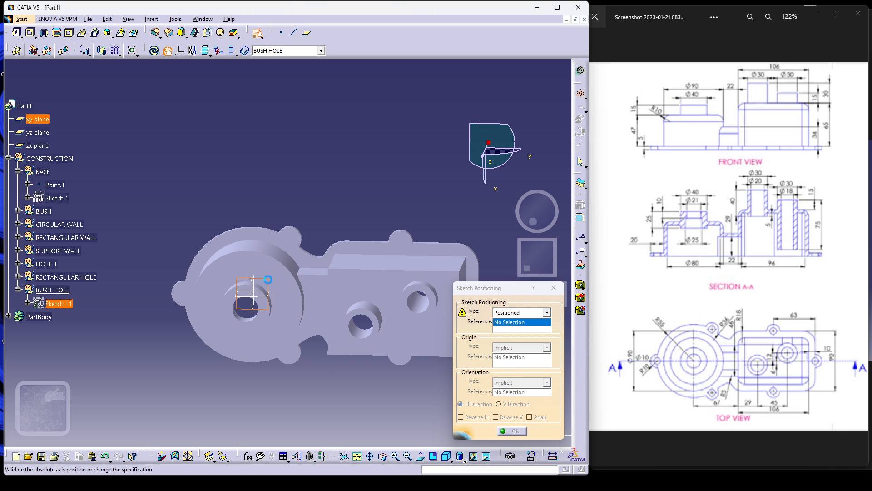
{"action": "left_click", "coordinate": [511, 348]}
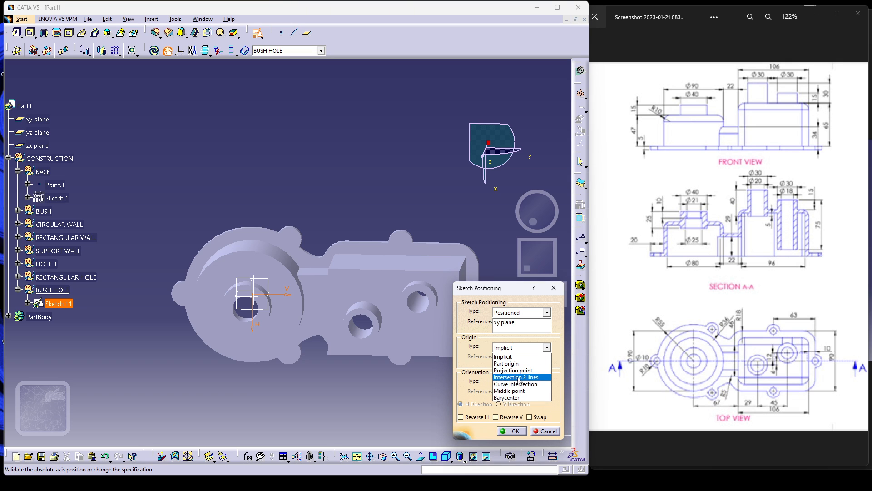
{"action": "left_click", "coordinate": [513, 370]}
{"action": "left_click", "coordinate": [54, 185]}
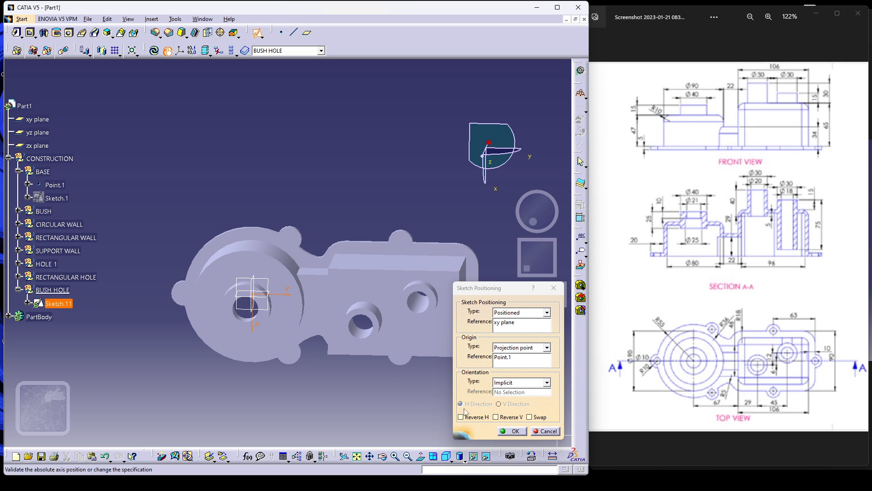
{"action": "left_click", "coordinate": [530, 417]}
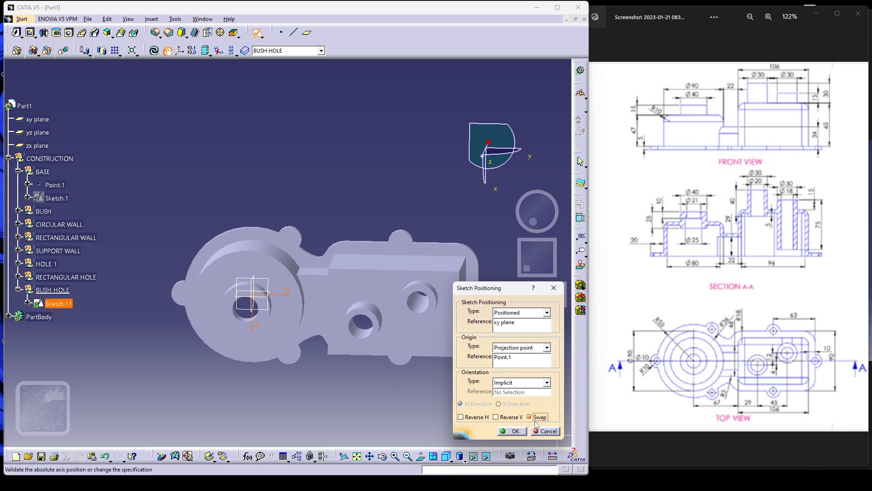
{"action": "left_click", "coordinate": [504, 418]}
{"action": "left_click", "coordinate": [512, 430]}
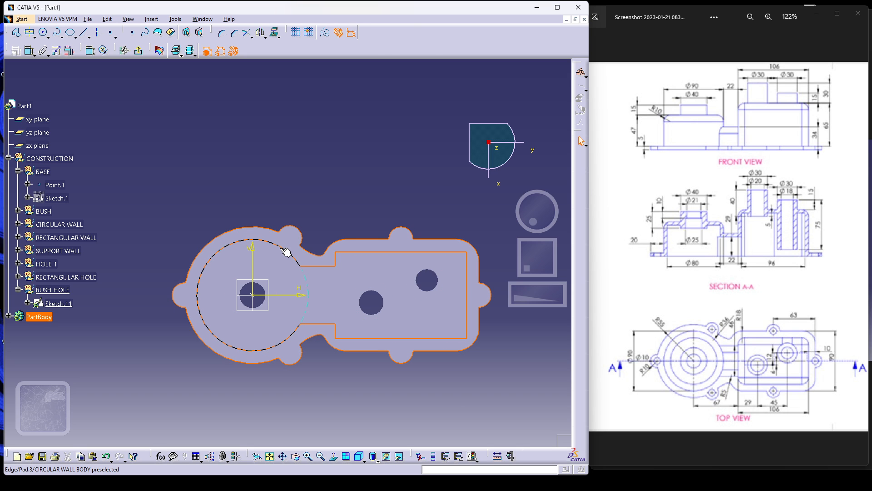
- Project the base body's face edges into the sketch and convert them to construction geometry
{"action": "left_click", "coordinate": [266, 263]}
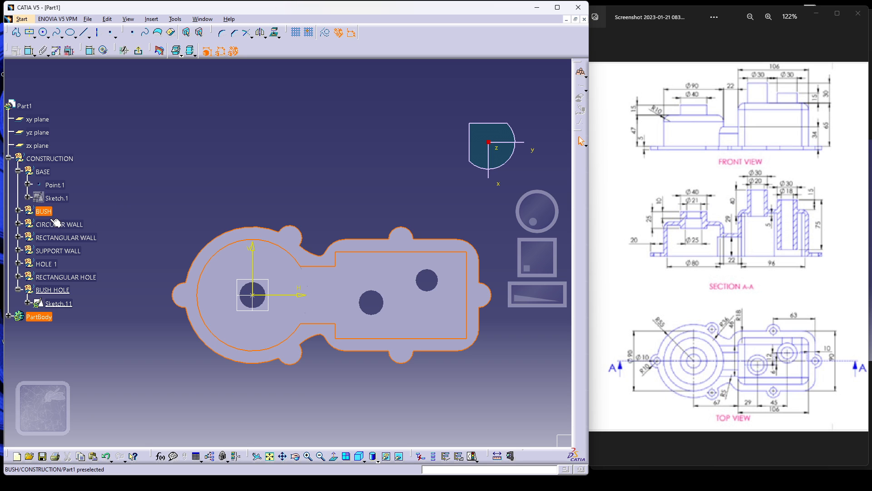
{"action": "left_click", "coordinate": [229, 180]}
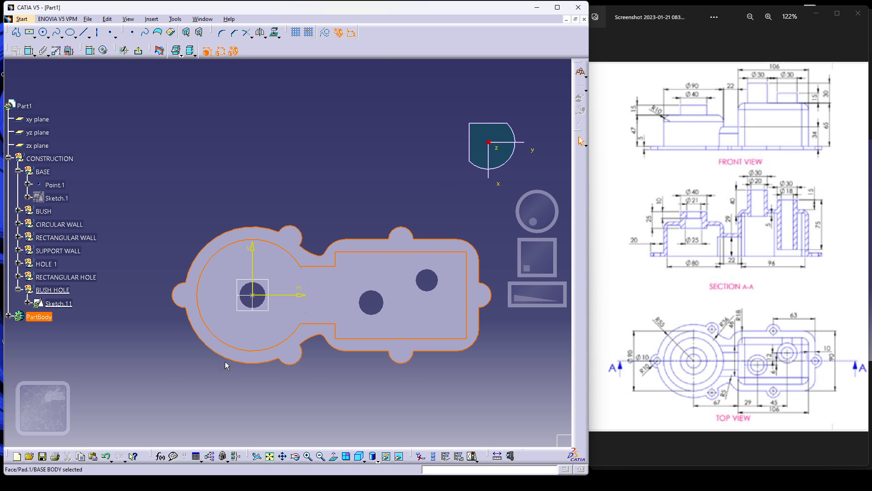
{"action": "left_click", "coordinate": [193, 154]}
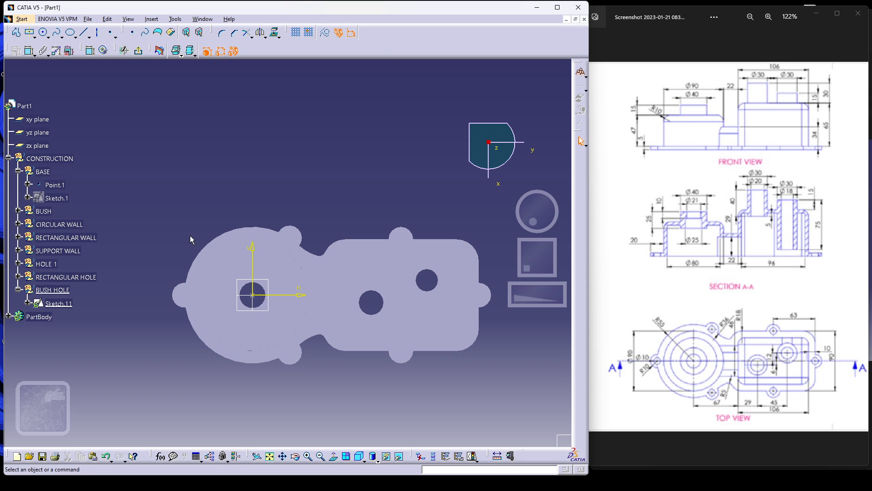
{"action": "left_click", "coordinate": [209, 260]}
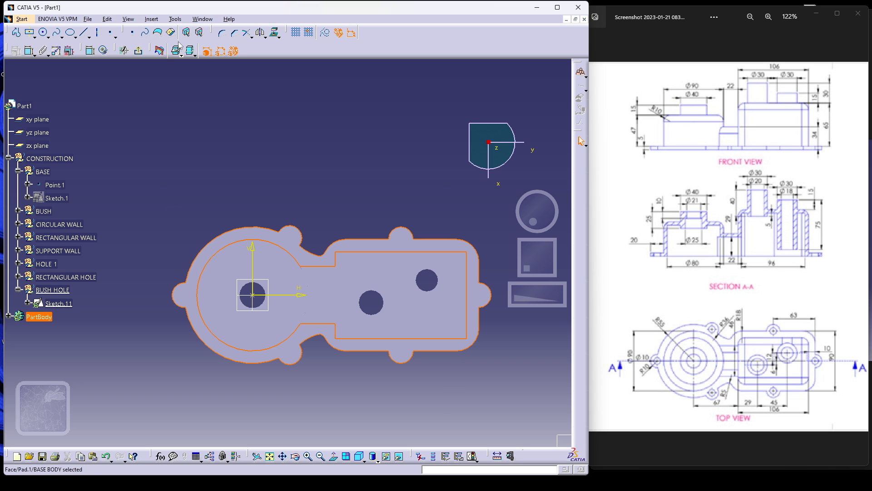
{"action": "left_click", "coordinate": [273, 32]}
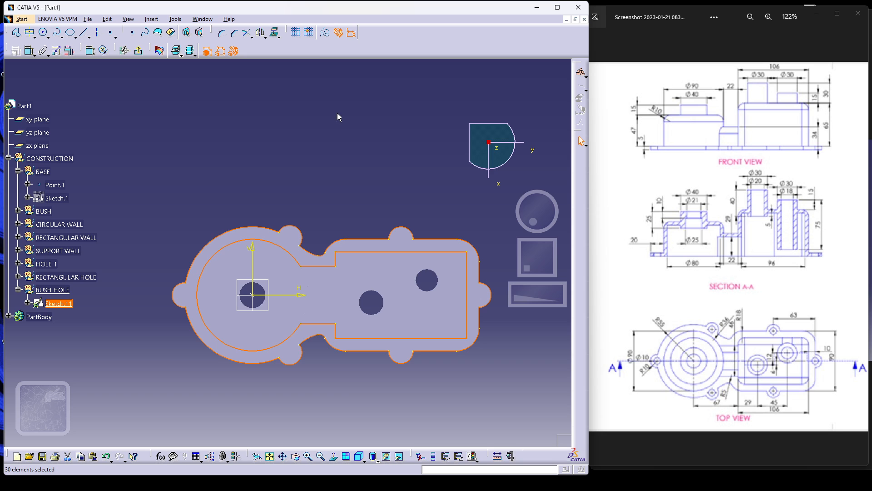
{"action": "left_click", "coordinate": [331, 143]}
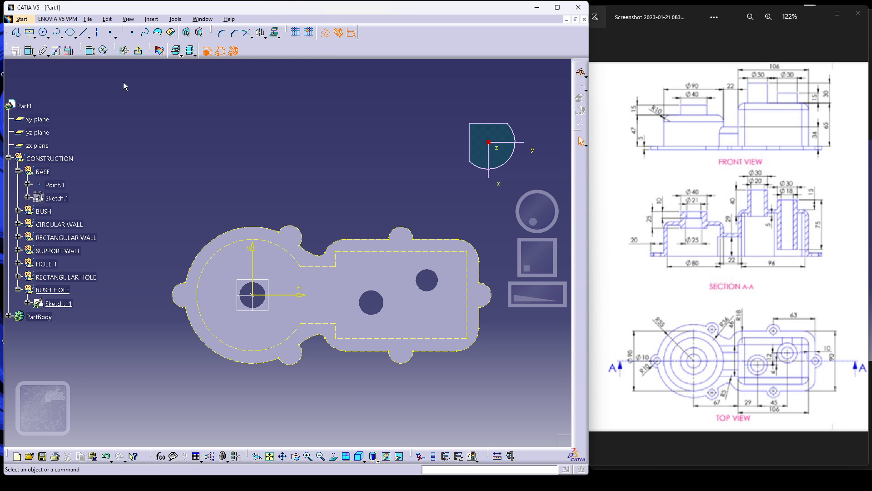
- Draw a circle concentric with the bush lug at the circular end's outer tip and make it a standard element
{"action": "left_click", "coordinate": [41, 32]}
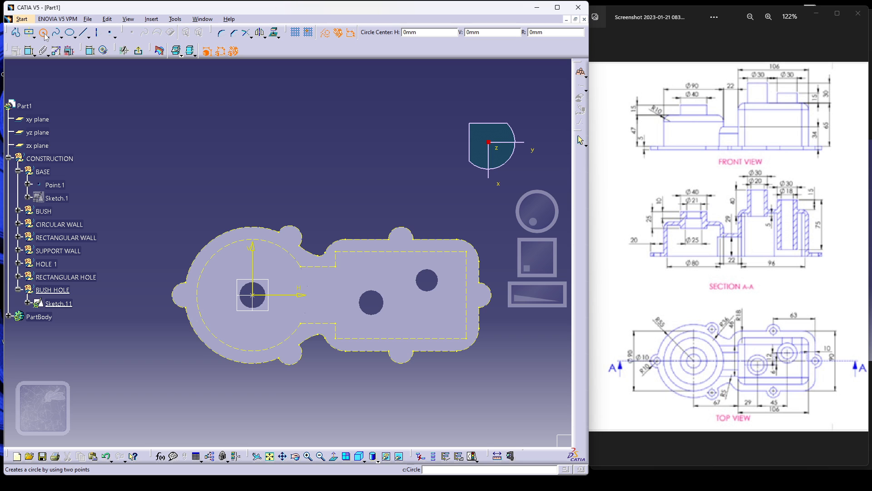
{"action": "left_click", "coordinate": [188, 296]}
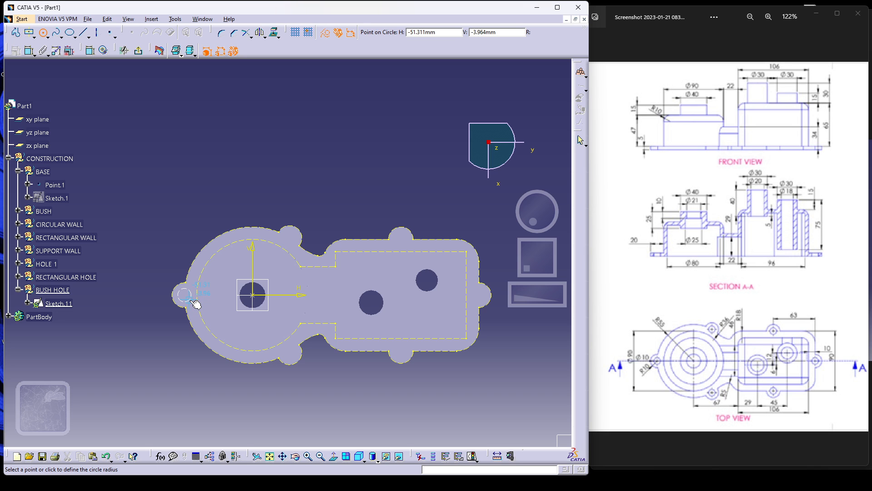
{"action": "left_click", "coordinate": [189, 300]}
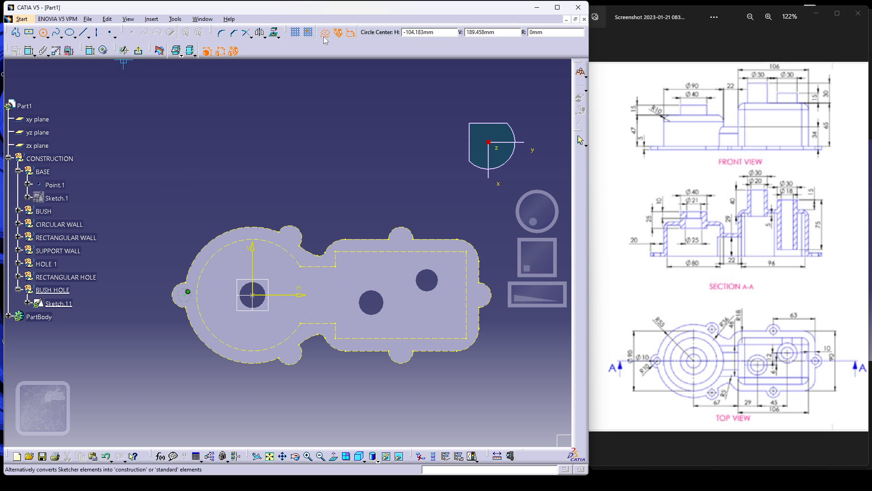
{"action": "left_click", "coordinate": [188, 292]}
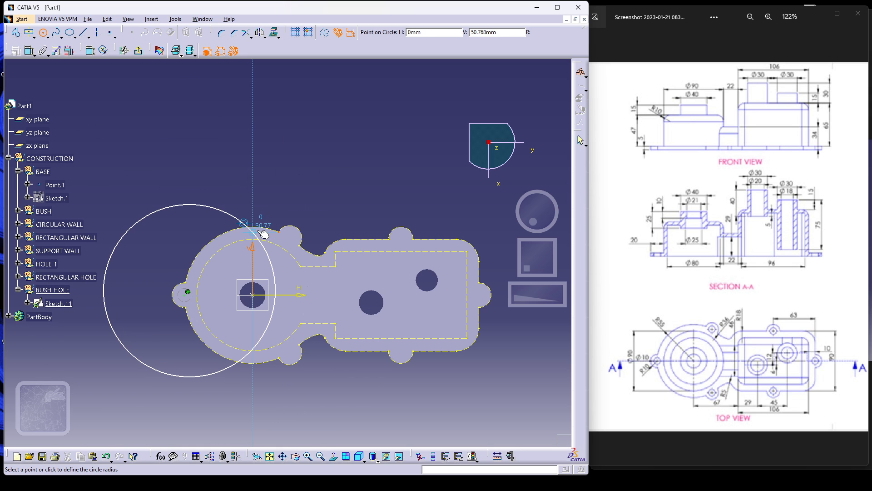
{"action": "key", "text": "Escape"}
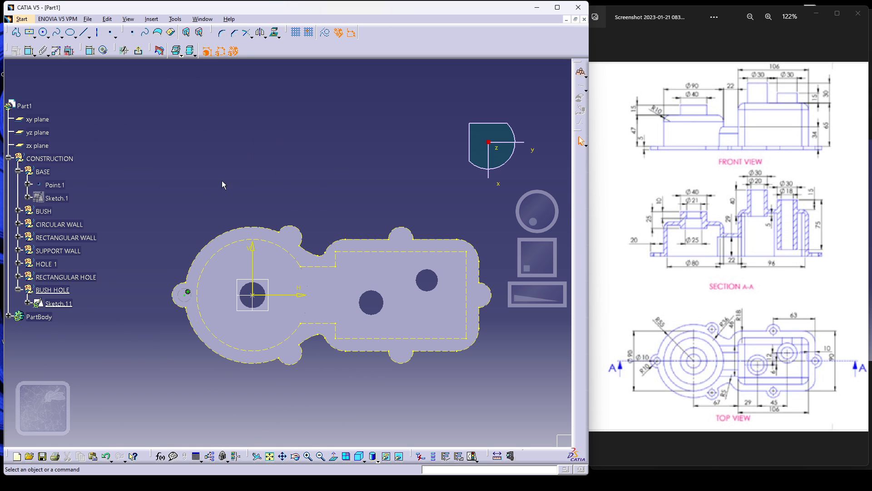
{"action": "left_click", "coordinate": [181, 297]}
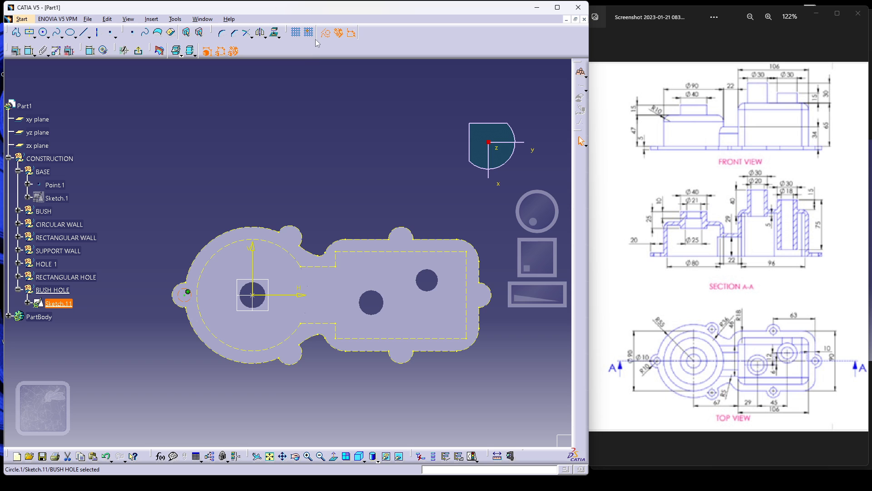
{"action": "left_click", "coordinate": [160, 276]}
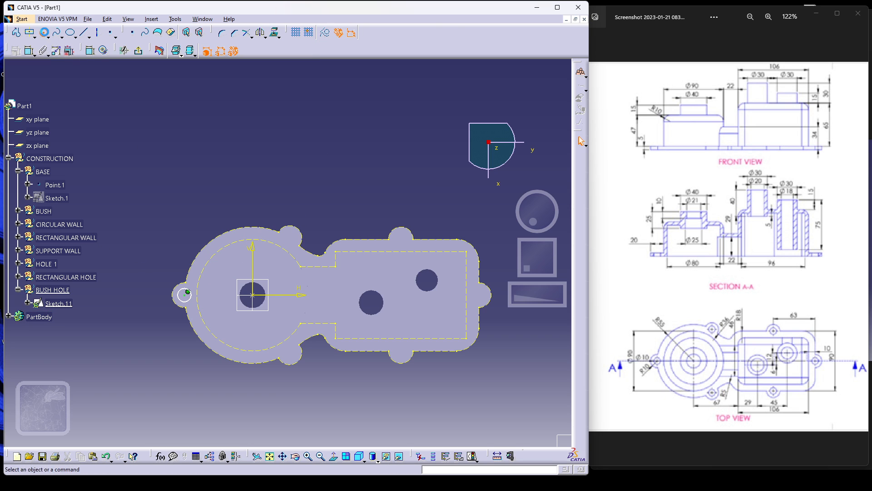
- Draw circles concentric with the upper bush lug of the circular end and the upper bush lug of the rectangular end
{"action": "left_click", "coordinate": [44, 33]}
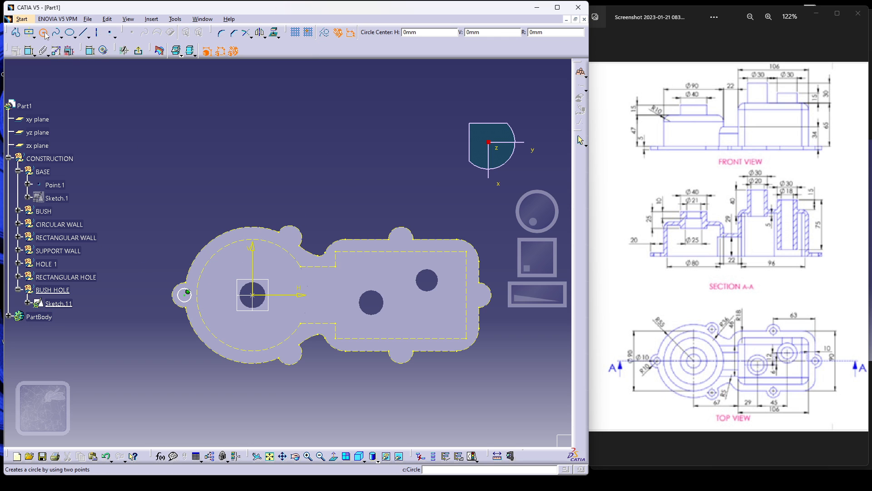
{"action": "left_click", "coordinate": [296, 239]}
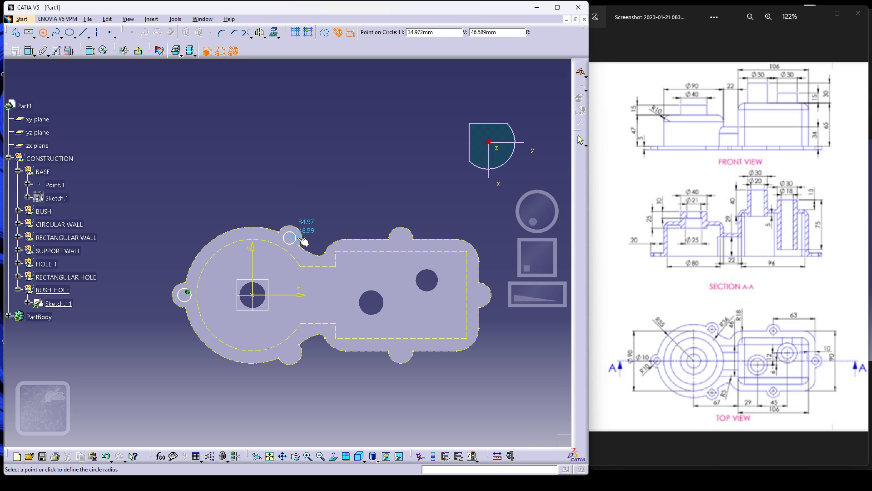
{"action": "left_click", "coordinate": [302, 241]}
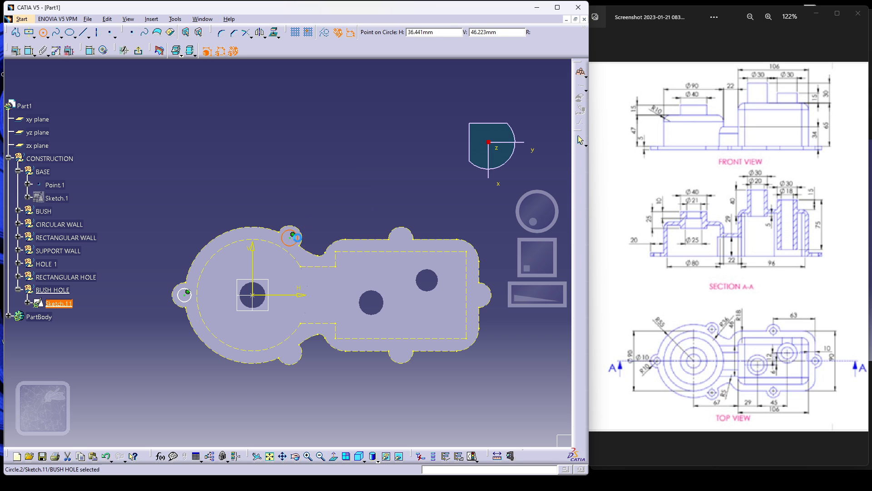
{"action": "left_click", "coordinate": [43, 34]}
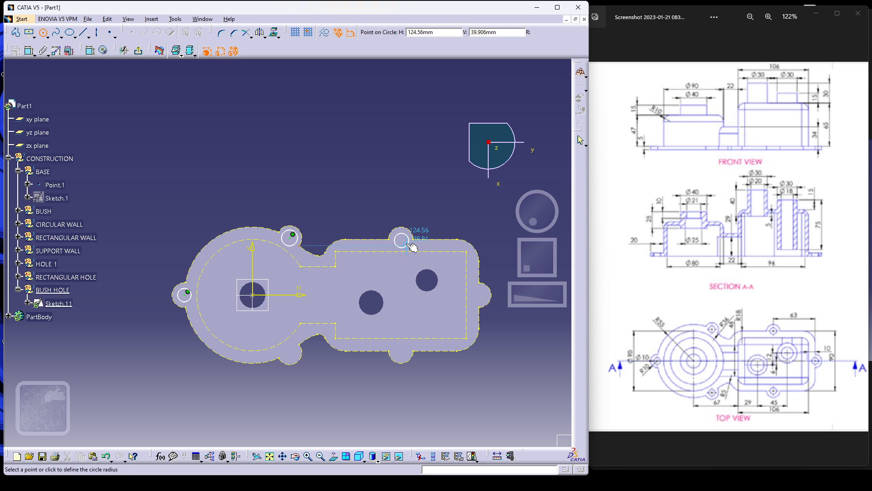
{"action": "key", "text": "Escape"}
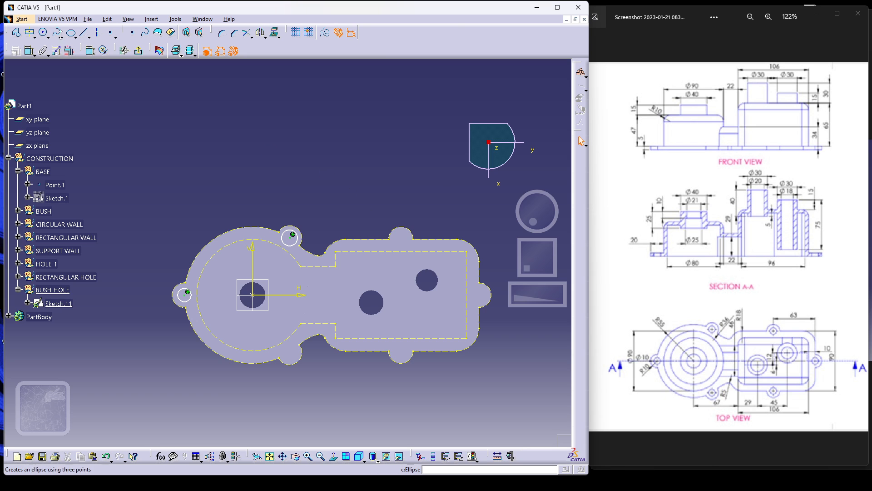
{"action": "left_click", "coordinate": [43, 32]}
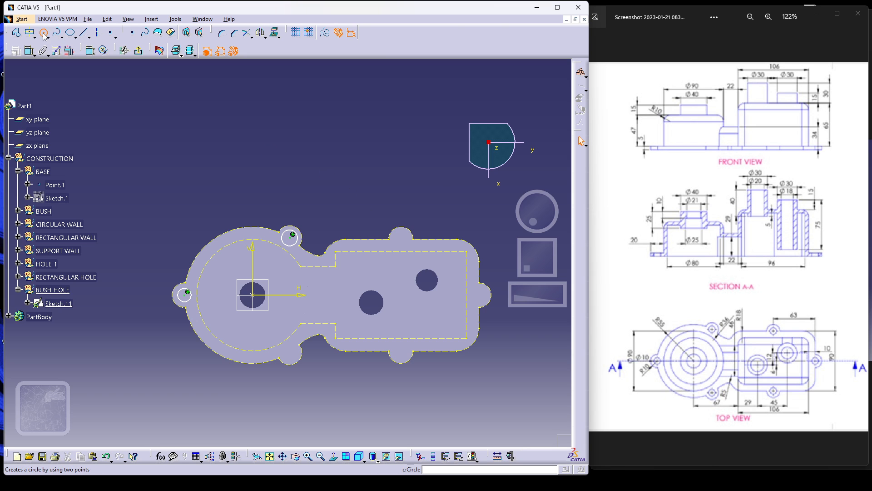
{"action": "left_click", "coordinate": [402, 239]}
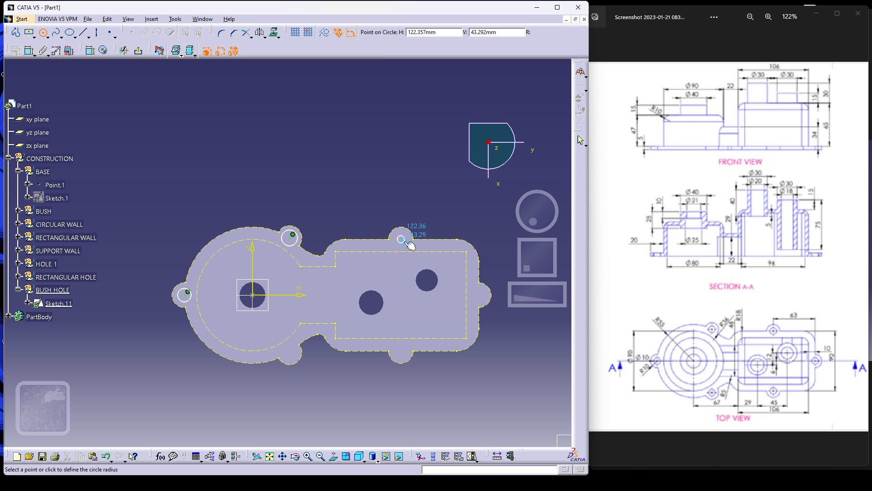
{"action": "left_click", "coordinate": [406, 243]}
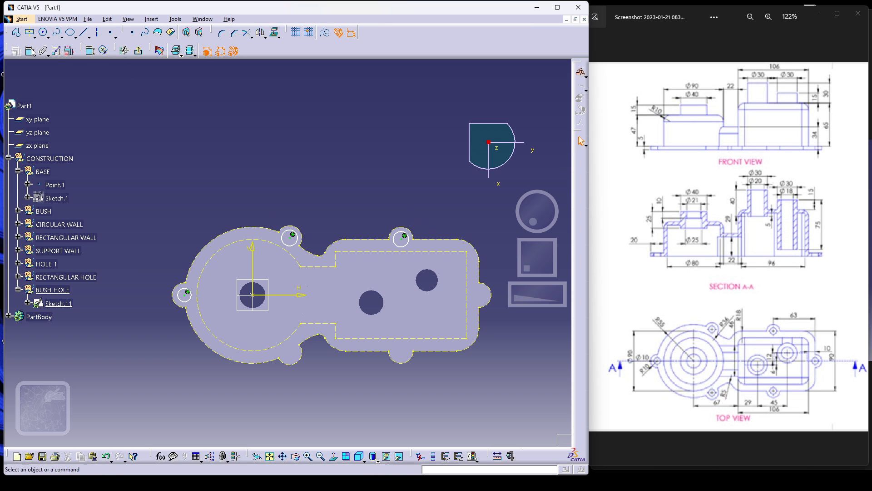
- Dimension the bush hole circle at the circular end's outer tip and set its diameter to 10 mm
{"action": "left_click", "coordinate": [183, 296]}
{"action": "left_click", "coordinate": [167, 268]}
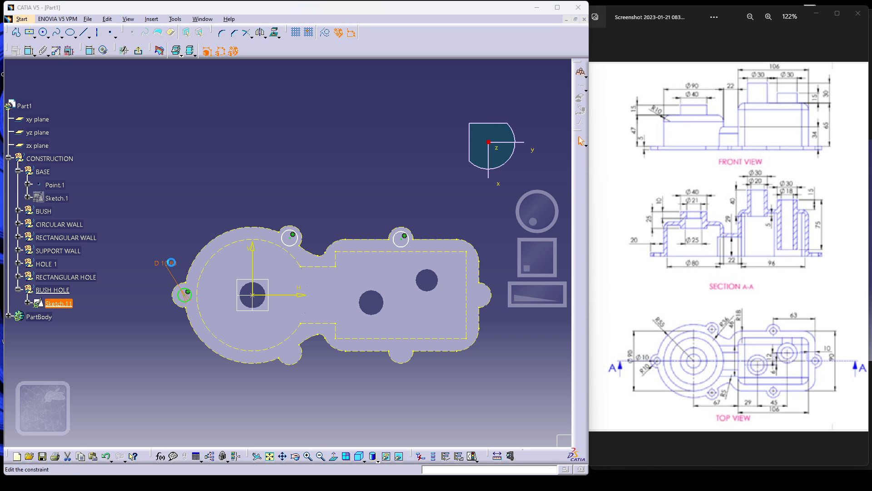
{"action": "double_click", "coordinate": [171, 262]}
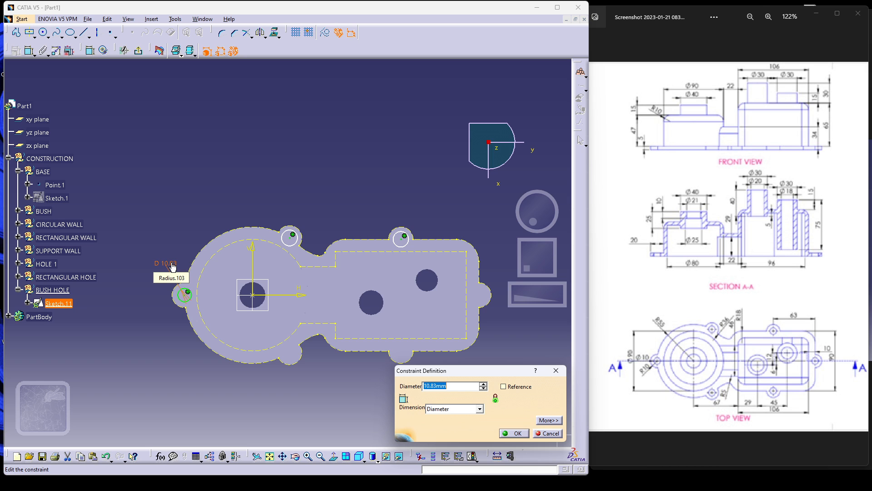
{"action": "key", "text": "Return"}
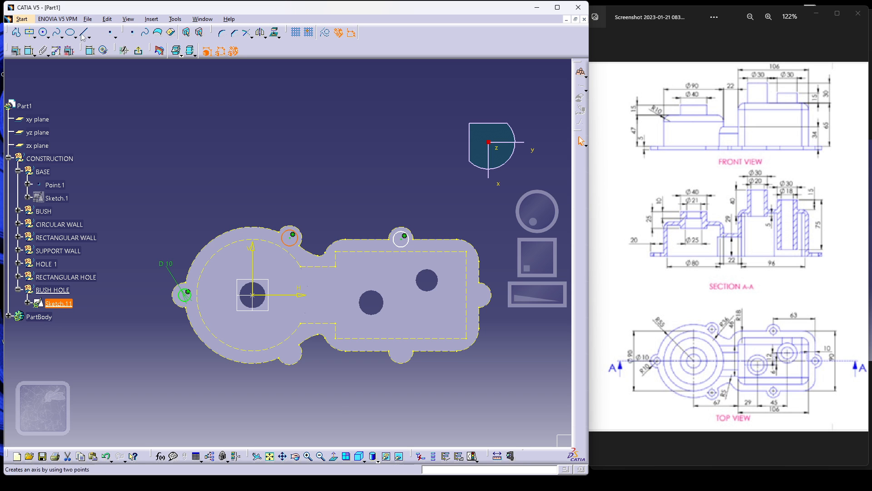
- Add a diameter dimension to the circle on the circular end's upper bush lug and set it to 10 mm
{"action": "left_click", "coordinate": [29, 51]}
{"action": "left_click", "coordinate": [284, 203]}
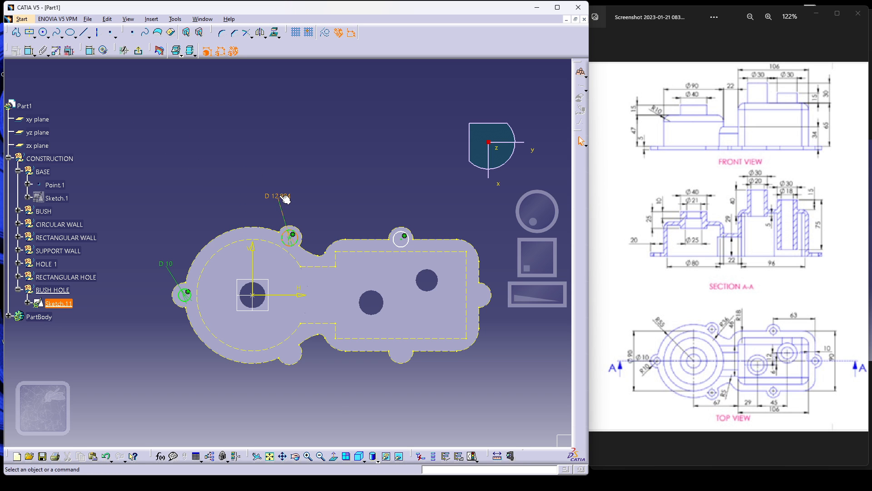
{"action": "double_click", "coordinate": [282, 199]}
{"action": "type", "text": "10"}
{"action": "key", "text": "Return"}
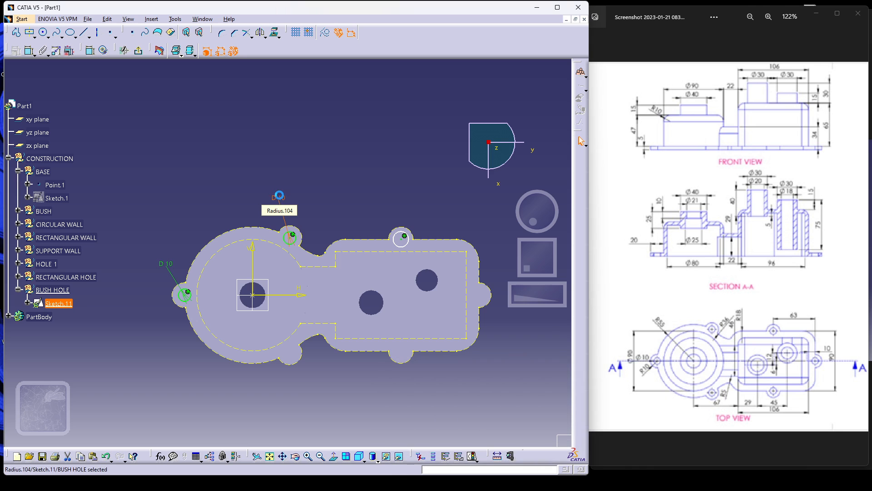
- Add a diameter dimension to the circle on the rectangular end's upper bush lug and set it to 10 mm
{"action": "left_click", "coordinate": [405, 232]}
{"action": "left_click", "coordinate": [403, 207]}
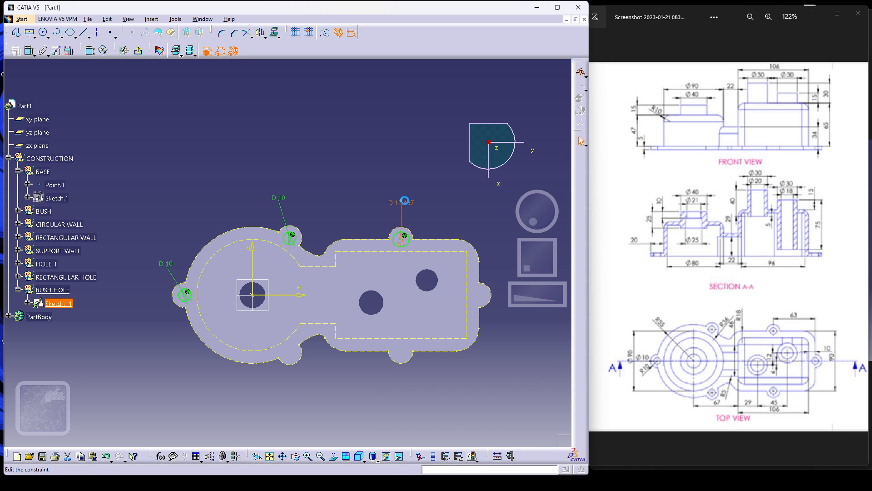
{"action": "double_click", "coordinate": [405, 204]}
{"action": "type", "text": "10"}
{"action": "key", "text": "Return"}
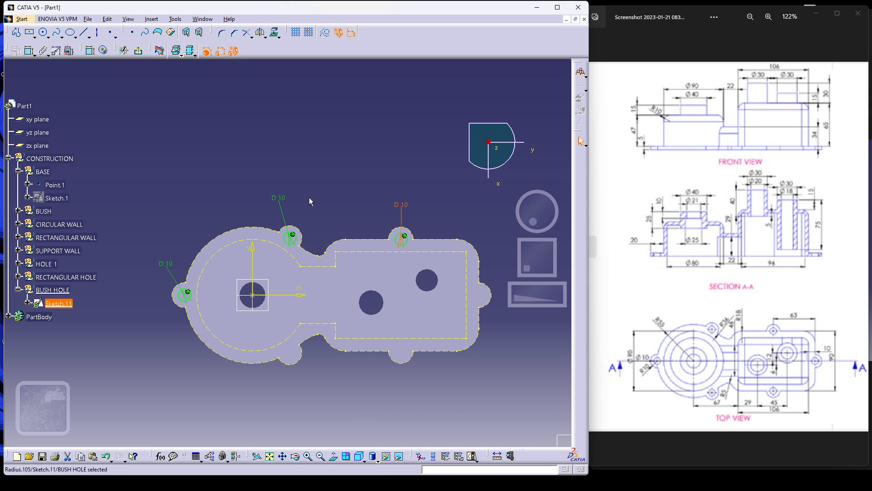
{"action": "left_click", "coordinate": [84, 32]}
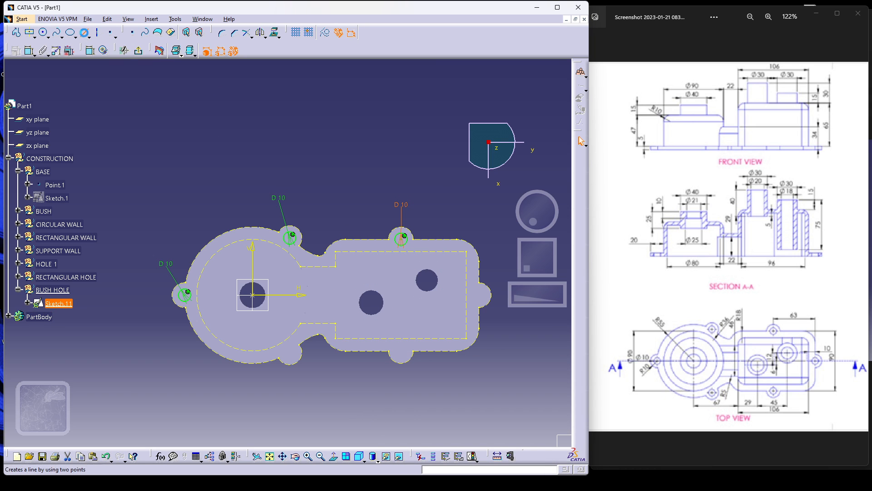
{"action": "left_click", "coordinate": [324, 202]}
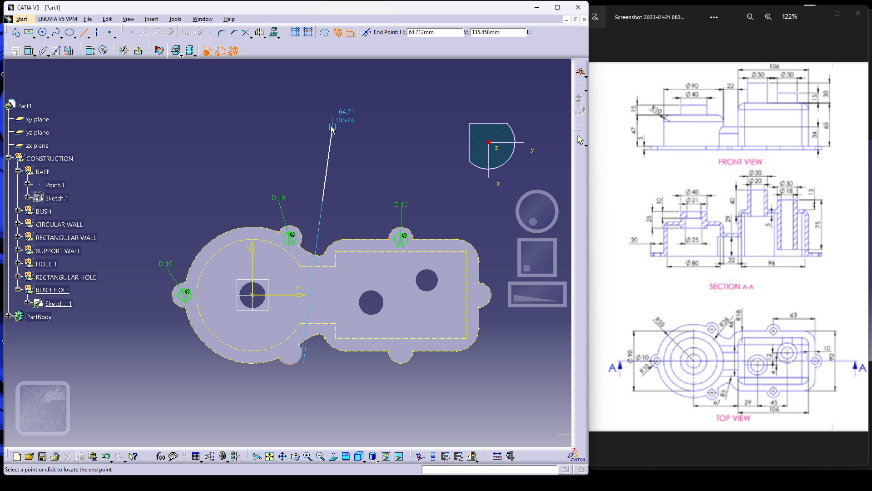
{"action": "key", "text": "Escape"}
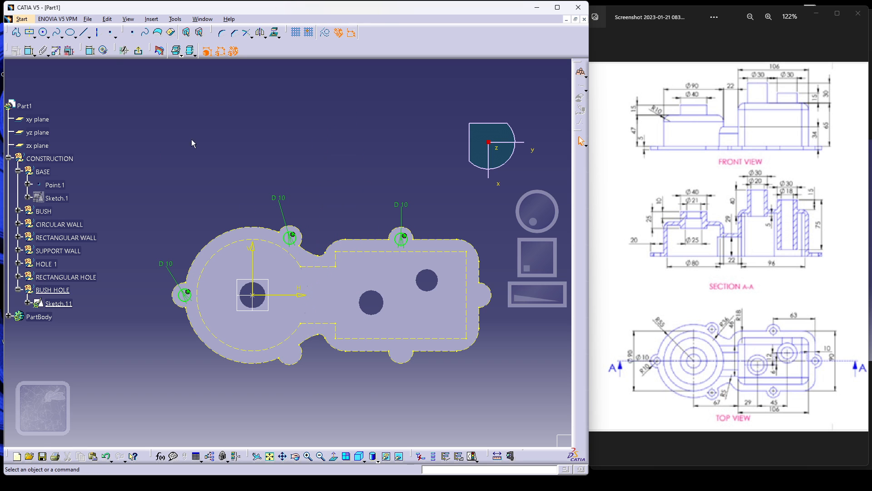
- Draw a vertical line about 123 mm long across the neck between the two ends and convert it to a construction element
{"action": "left_click", "coordinate": [83, 34]}
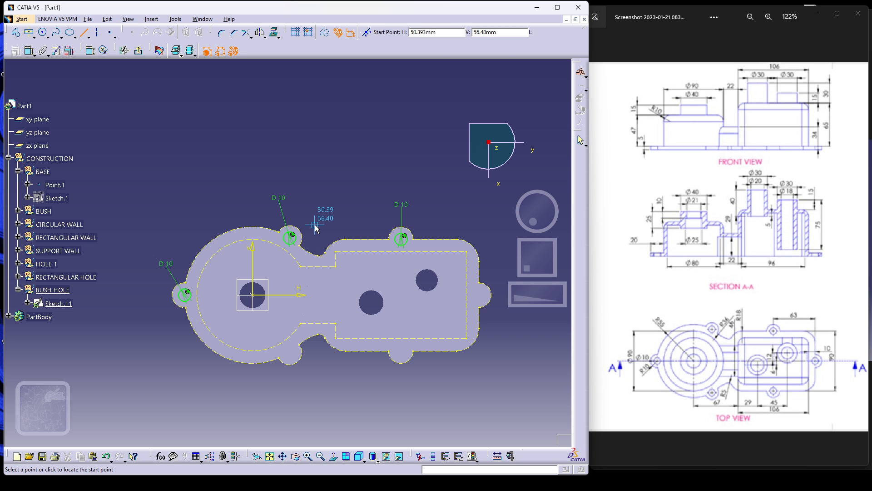
{"action": "left_click", "coordinate": [315, 224]}
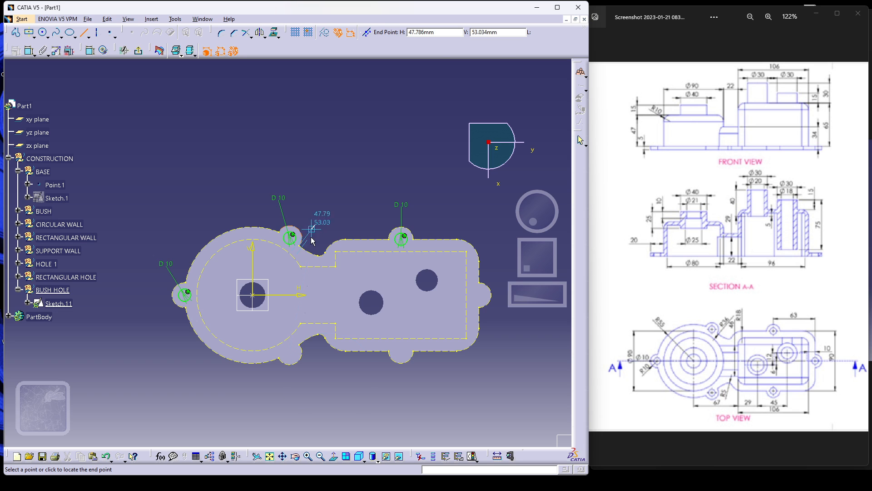
{"action": "left_click", "coordinate": [317, 379]}
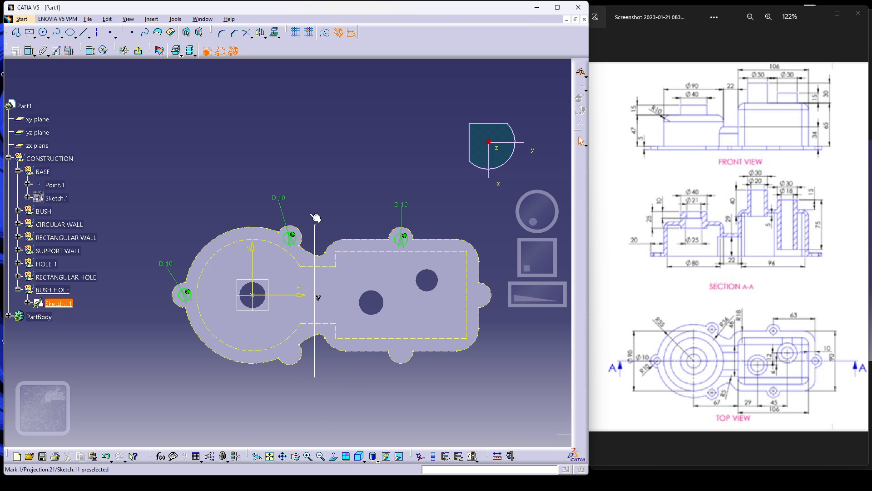
{"action": "left_click", "coordinate": [315, 239]}
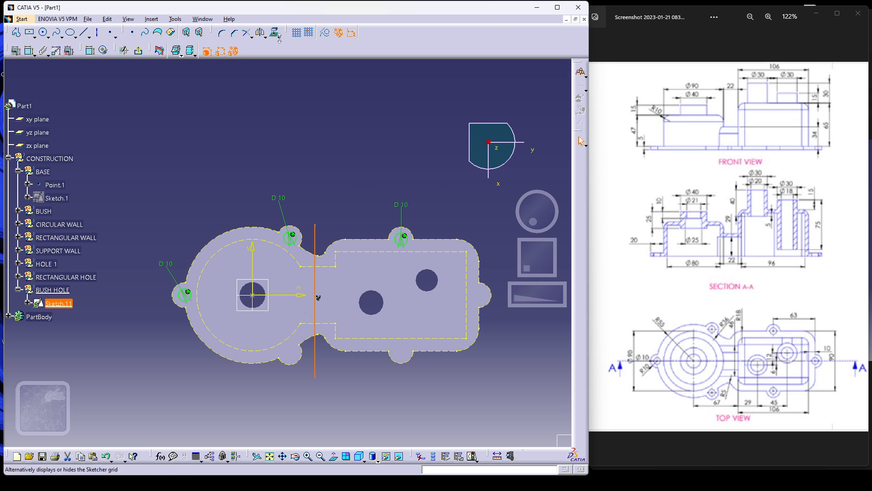
{"action": "left_click", "coordinate": [326, 33]}
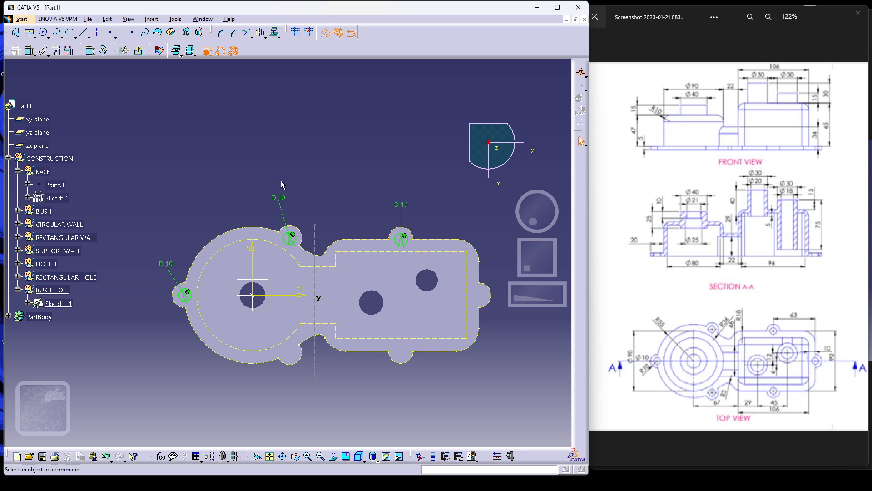
- Dimension the upper and lower endpoints of the vertical construction line from the horizontal axis
{"action": "left_click", "coordinate": [90, 50]}
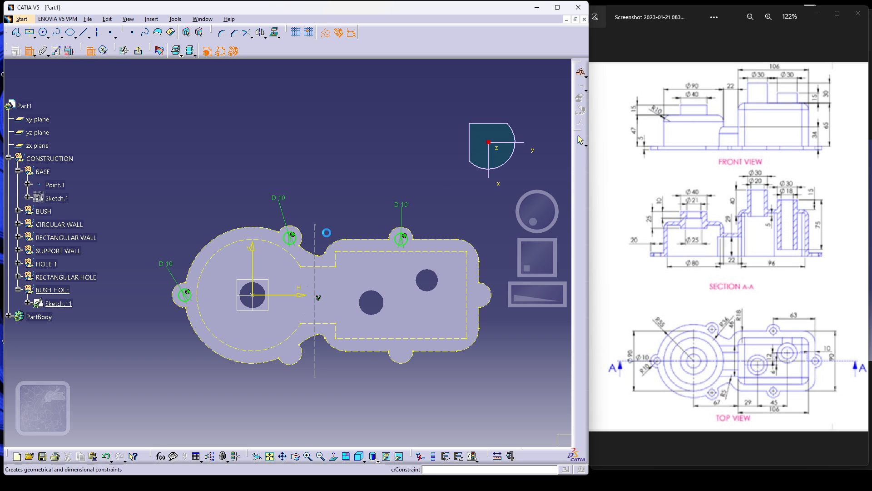
{"action": "left_click", "coordinate": [316, 228]}
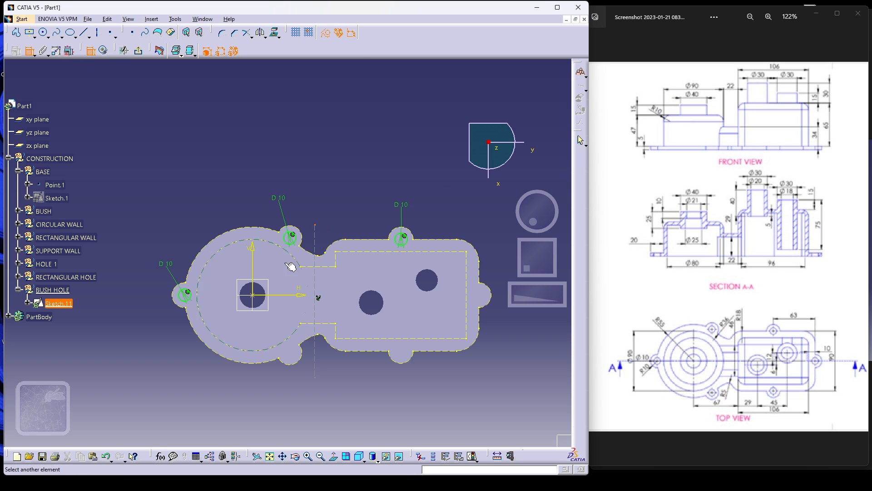
{"action": "left_click", "coordinate": [289, 295]}
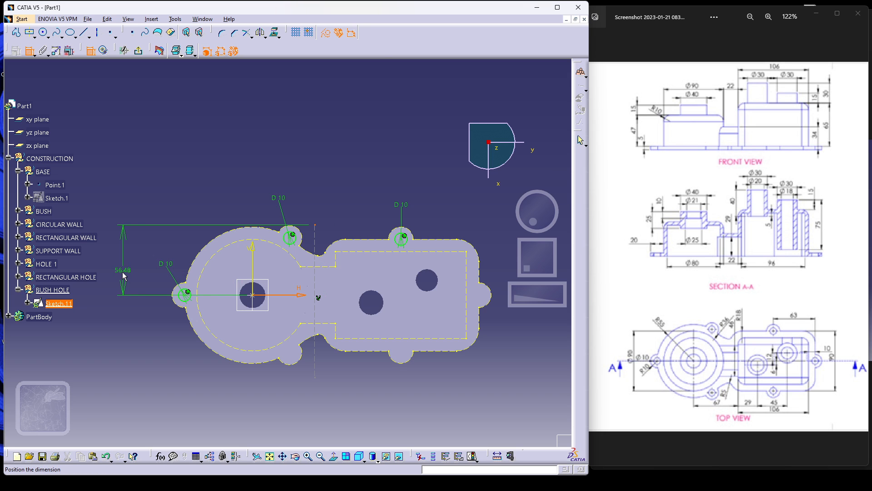
{"action": "left_click", "coordinate": [141, 273]}
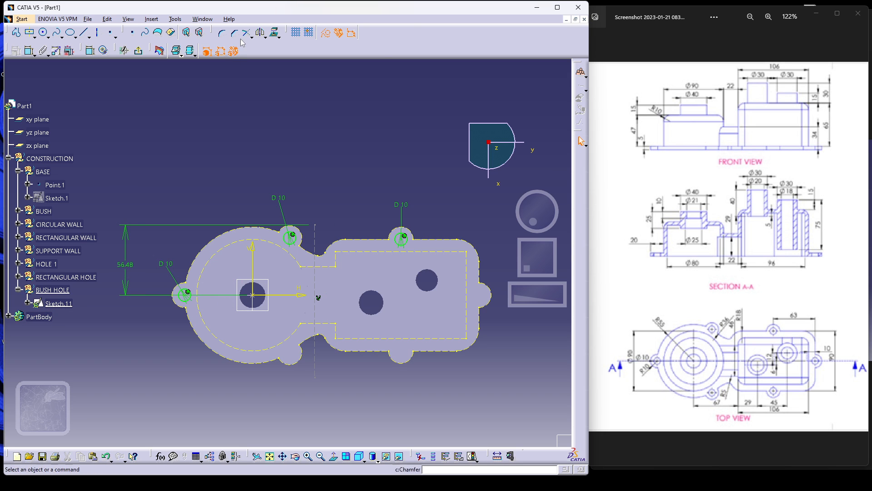
{"action": "left_click", "coordinate": [91, 51]}
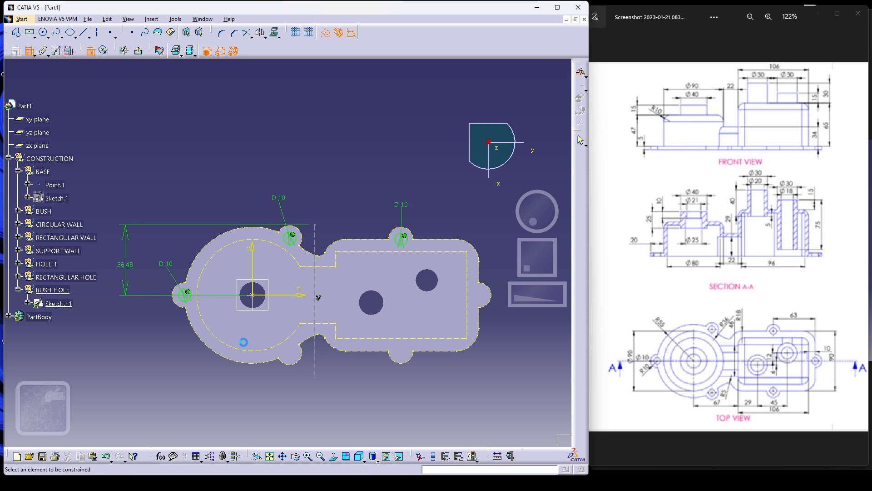
{"action": "left_click", "coordinate": [315, 377]}
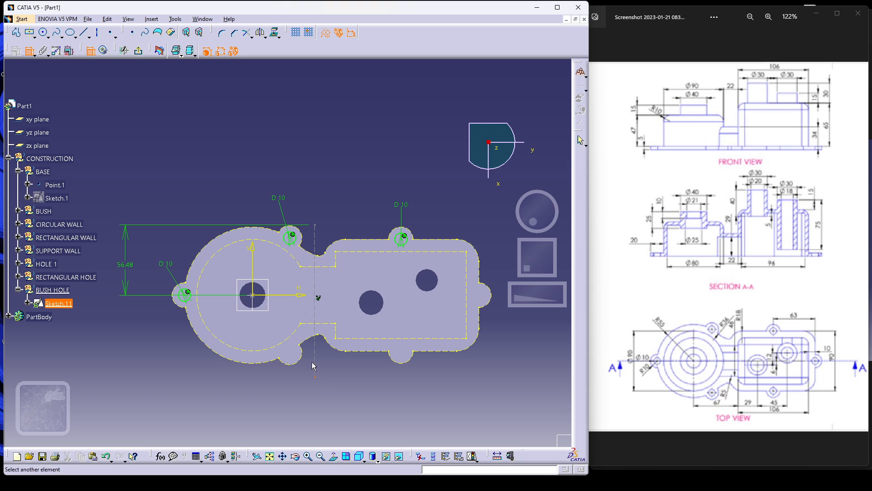
{"action": "left_click", "coordinate": [298, 295]}
{"action": "left_click", "coordinate": [129, 339]}
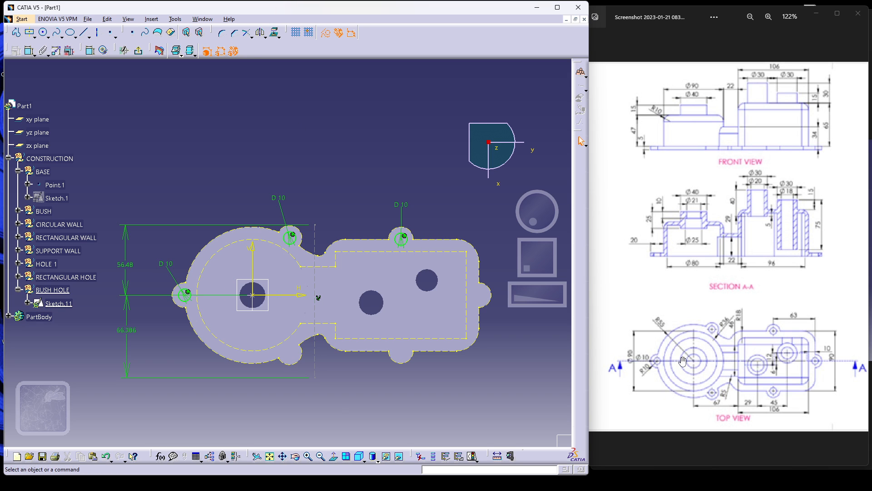
- Dimension the vertical construction line from the vertical sketch axis and set the distance to 64 mm
{"action": "mouse_move", "coordinate": [679, 473]}
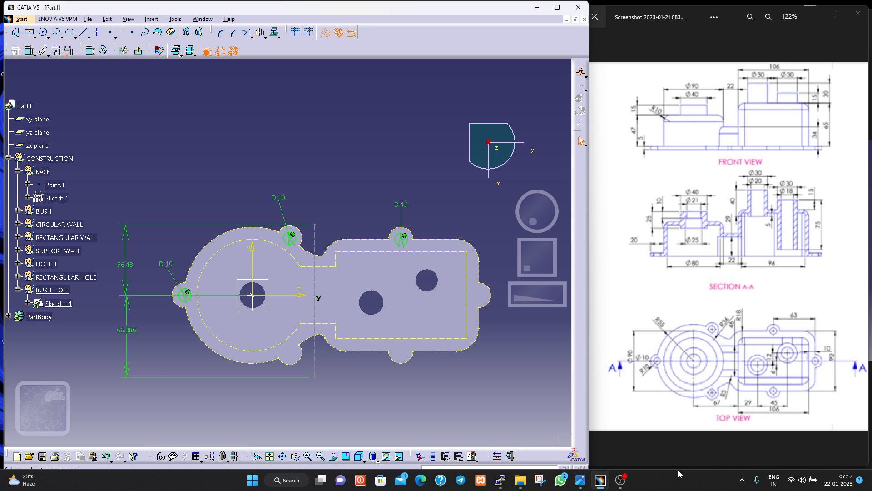
{"action": "mouse_move", "coordinate": [582, 481]}
{"action": "mouse_move", "coordinate": [606, 450]}
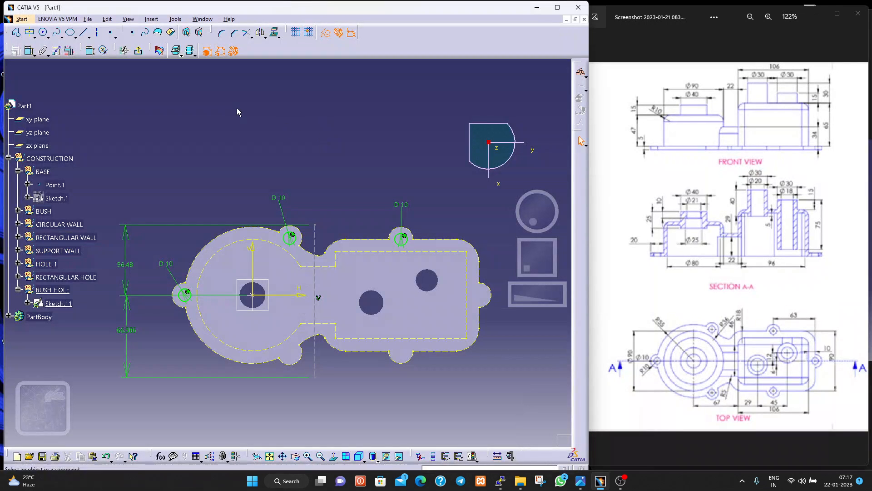
{"action": "left_click", "coordinate": [90, 50]}
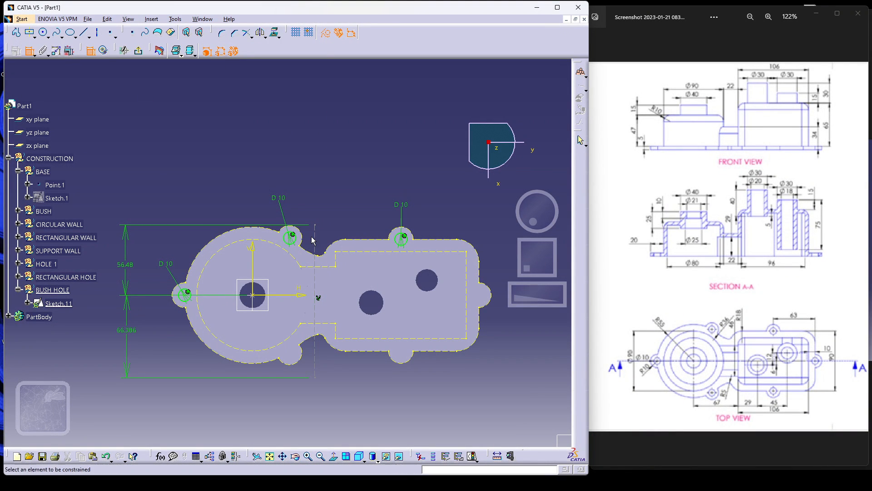
{"action": "left_click", "coordinate": [315, 238]}
{"action": "left_click", "coordinate": [253, 251]}
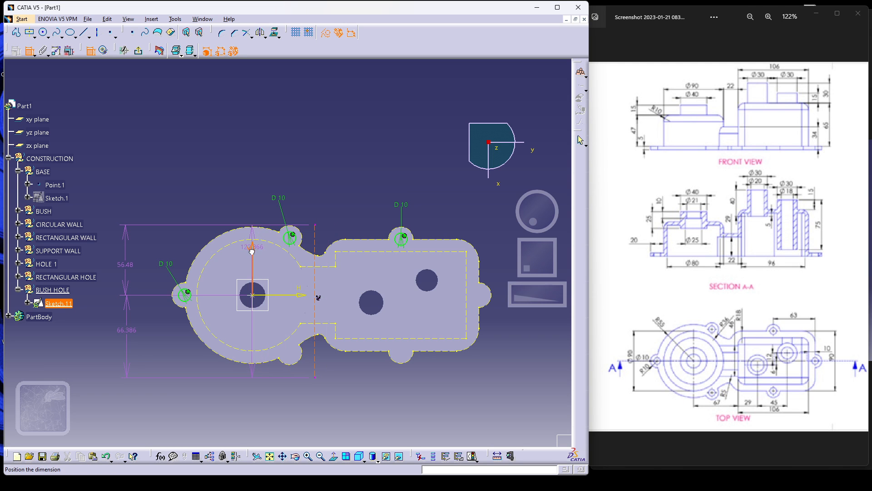
{"action": "left_click", "coordinate": [289, 156]}
{"action": "double_click", "coordinate": [285, 153]}
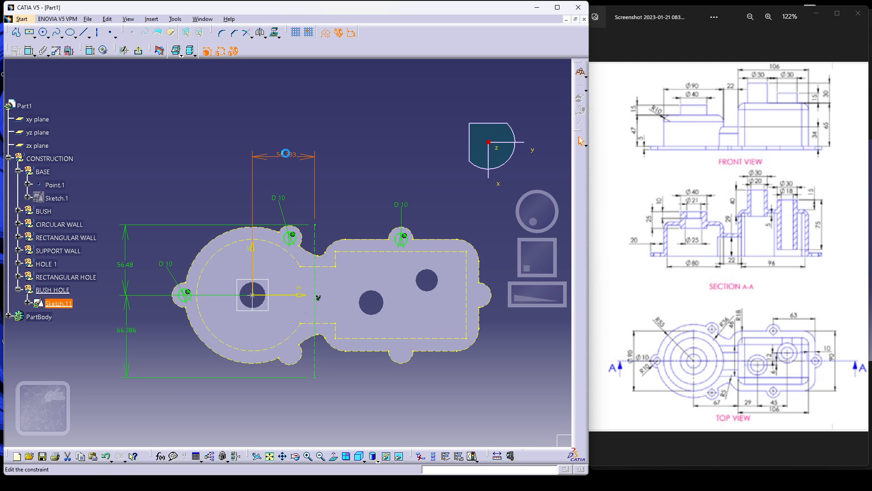
{"action": "type", "text": "64"}
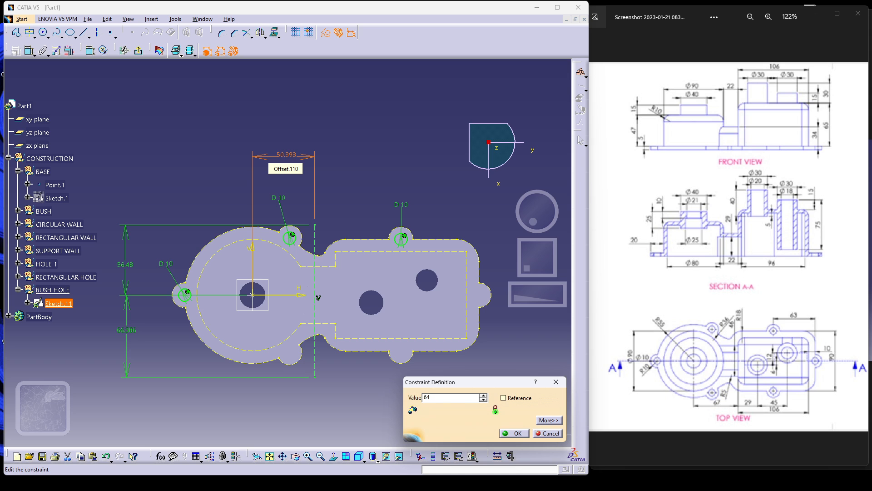
{"action": "key", "text": "Return"}
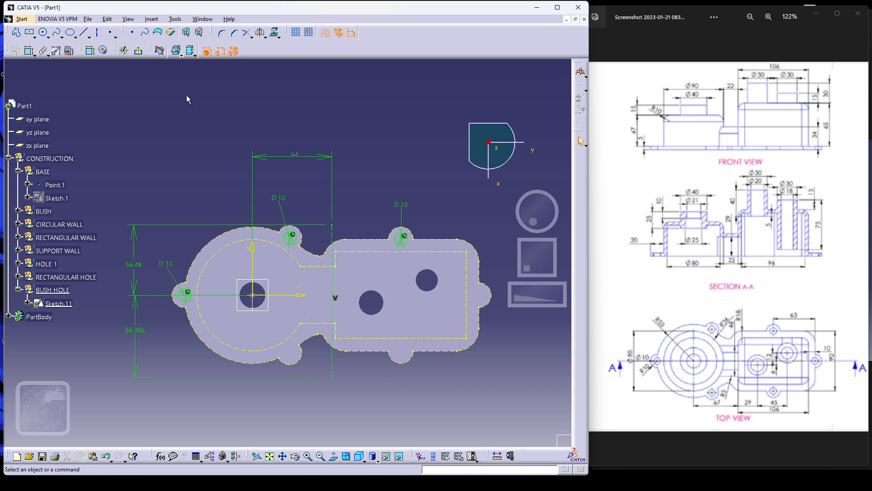
- Mirror the circular end's outer tip bush circle about the vertical construction line onto the rectangular end's outer lug
{"action": "left_click", "coordinate": [259, 38]}
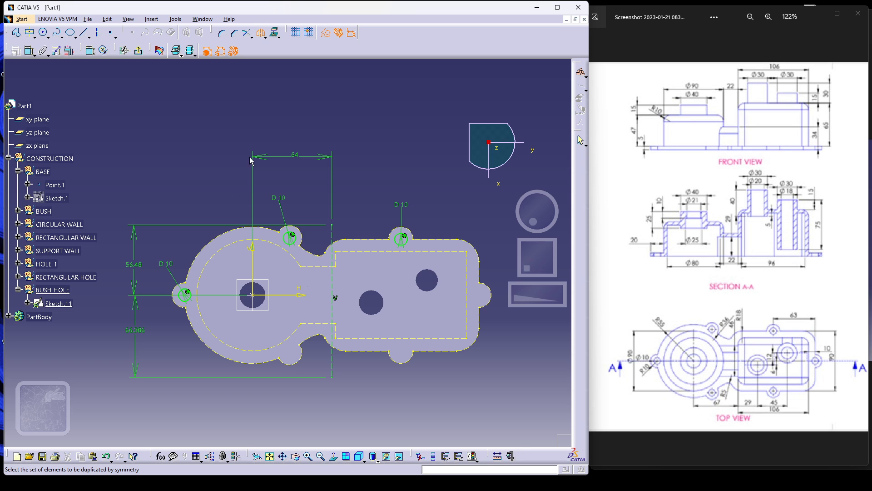
{"action": "left_click", "coordinate": [186, 295]}
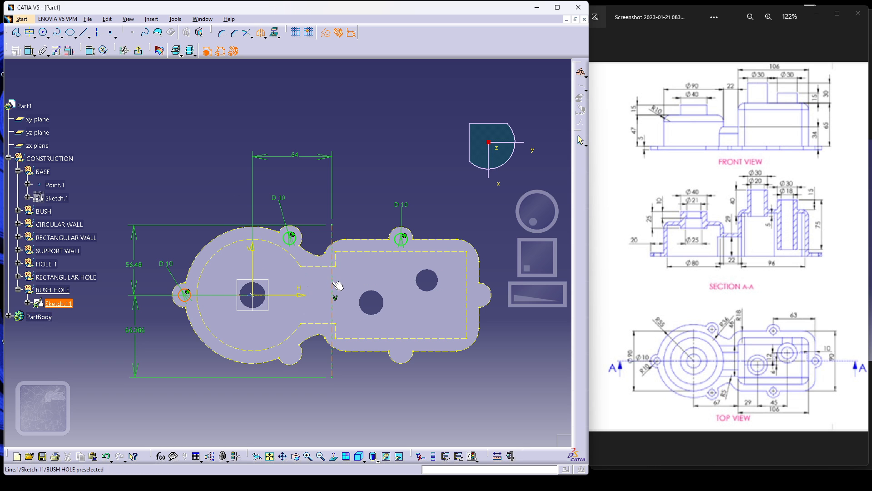
{"action": "left_click", "coordinate": [337, 285]}
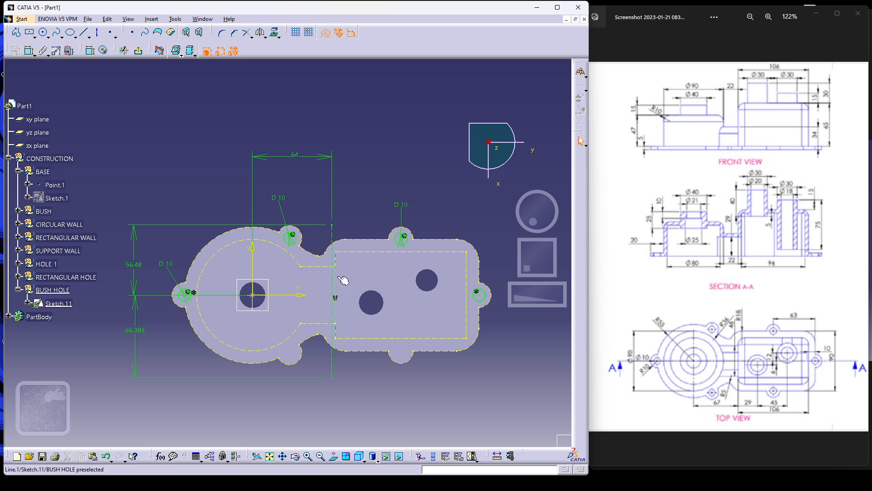
- Mirror the upper bush circles of the circular and rectangular ends about the horizontal sketch axis onto the opposite lugs
{"action": "left_click", "coordinate": [299, 243]}
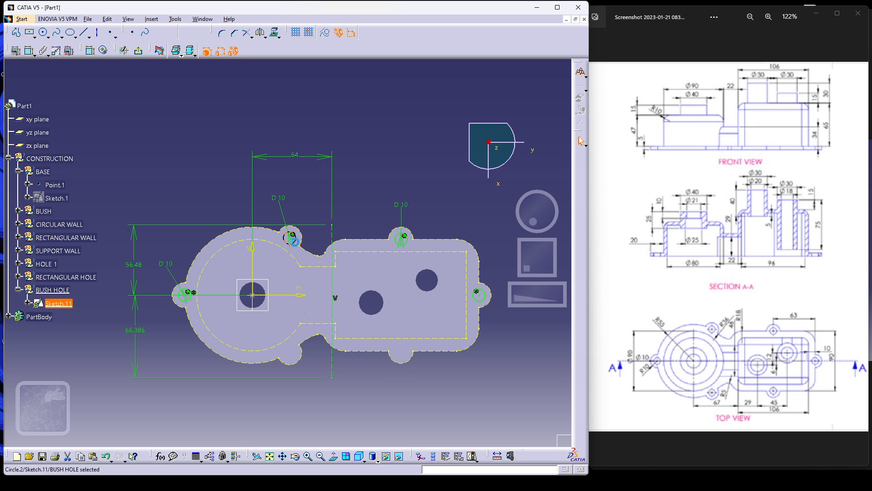
{"action": "left_click", "coordinate": [303, 297]}
{"action": "left_click", "coordinate": [259, 32]}
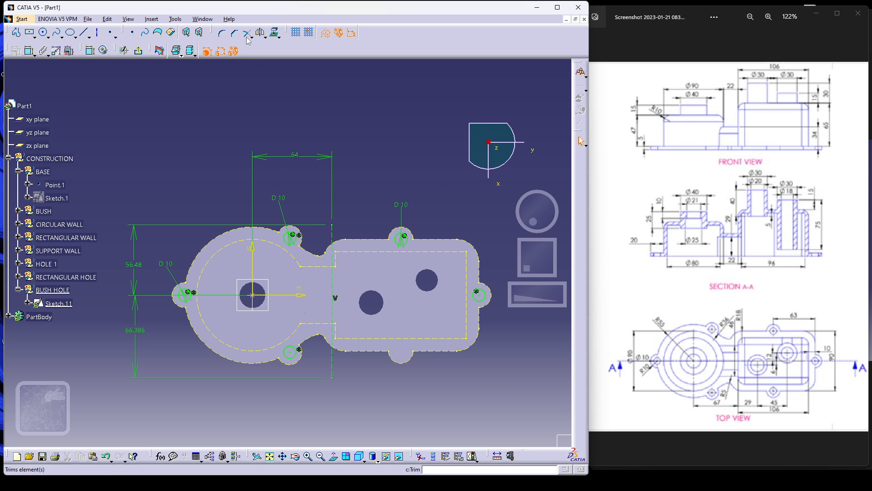
{"action": "left_click", "coordinate": [260, 32]}
{"action": "left_click", "coordinate": [399, 234]}
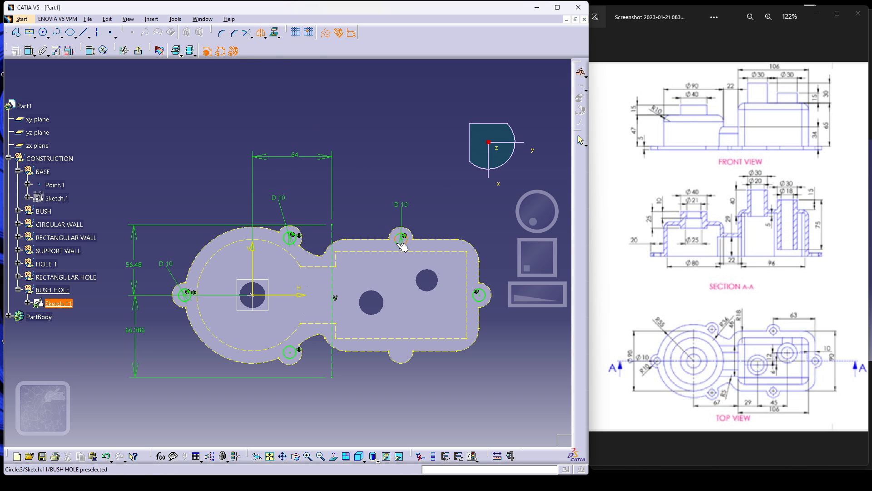
{"action": "left_click", "coordinate": [306, 295]}
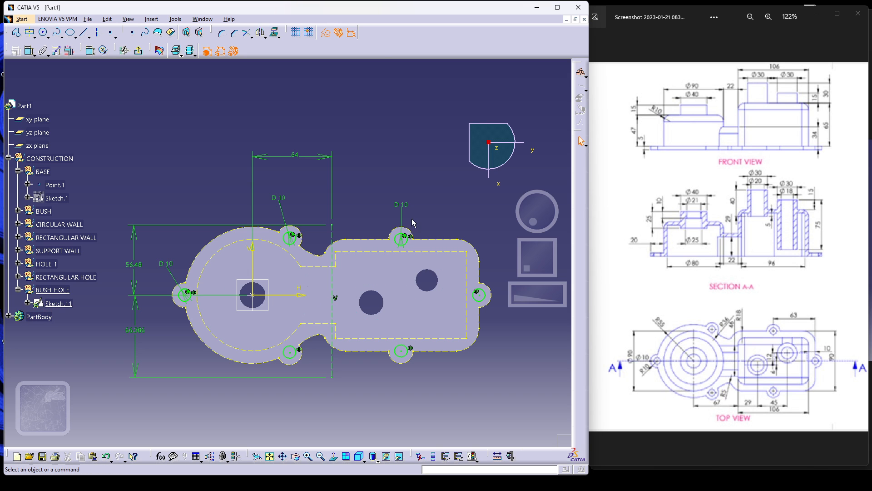
- Check the solving status of the BUSH HOLE sketch and exit the sketch
{"action": "left_click", "coordinate": [498, 454]}
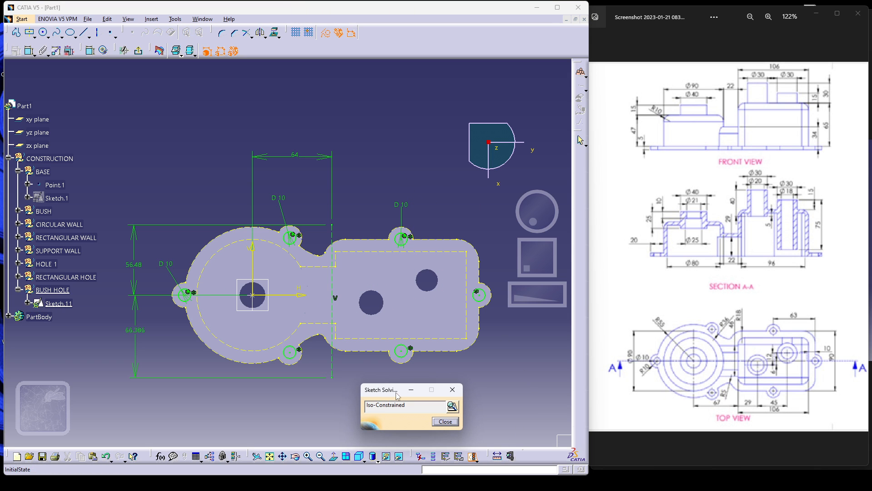
{"action": "left_click", "coordinate": [444, 421]}
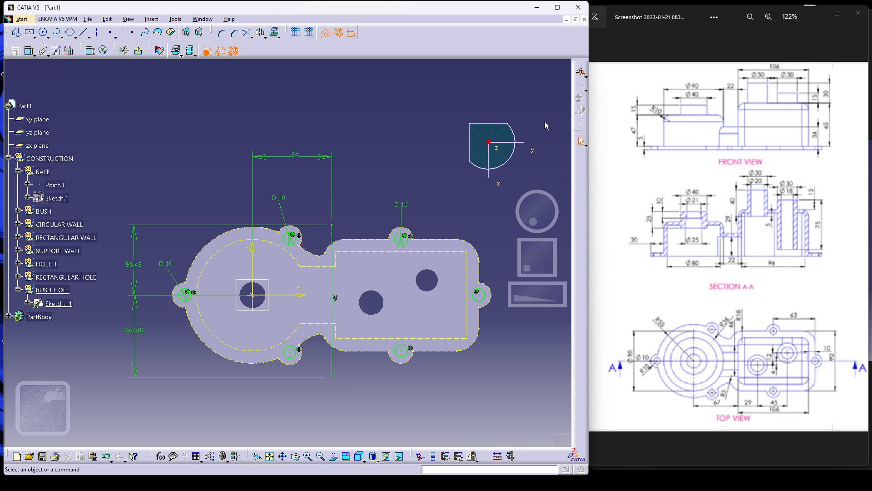
{"action": "left_click", "coordinate": [139, 51]}
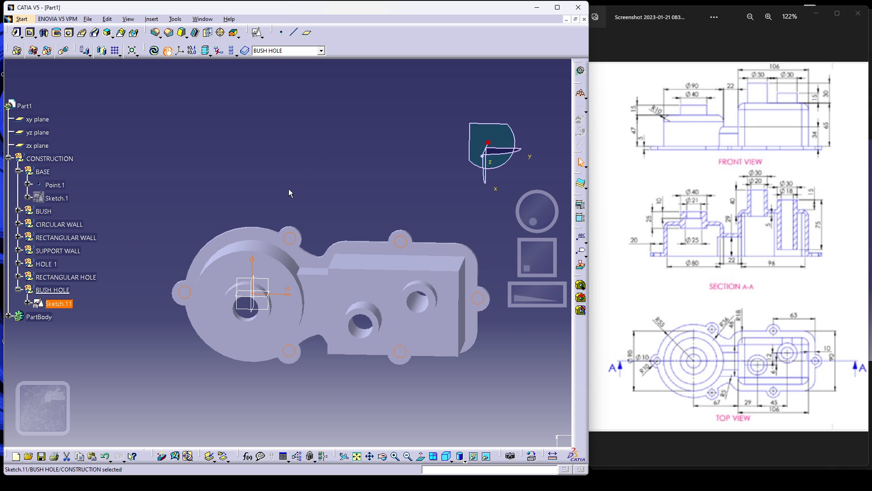
{"action": "left_click", "coordinate": [194, 129]}
- Make PartBody the work object, then insert a new body named BUSH HOLE BODY
{"action": "left_click", "coordinate": [321, 50]}
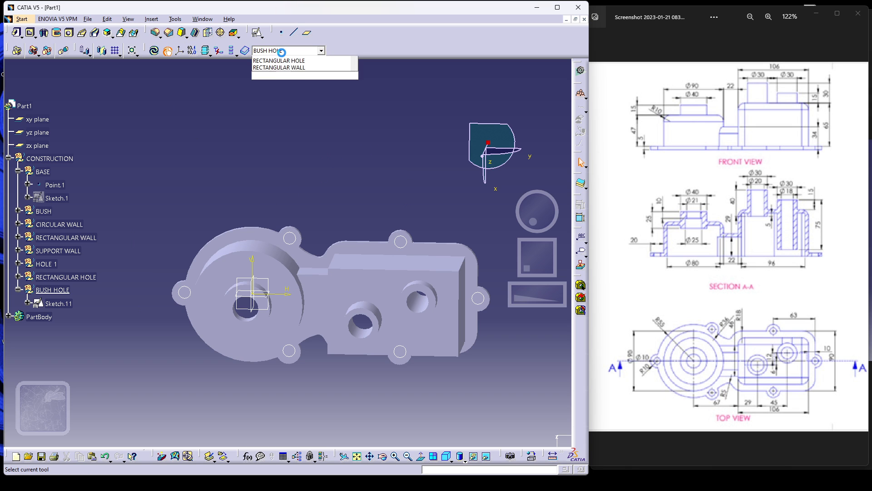
{"action": "scroll", "coordinate": [289, 104], "scroll_direction": "down", "scroll_amount": 1}
{"action": "left_click", "coordinate": [290, 91]}
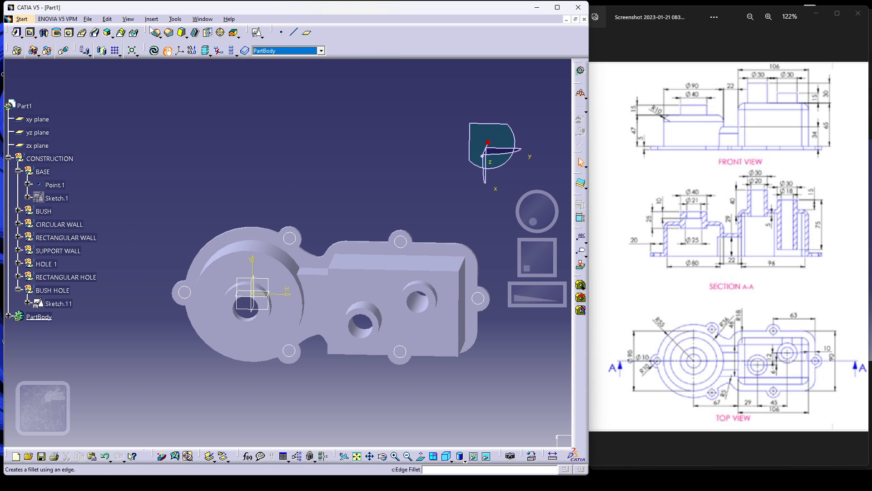
{"action": "left_click", "coordinate": [152, 19]}
{"action": "left_click", "coordinate": [160, 41]}
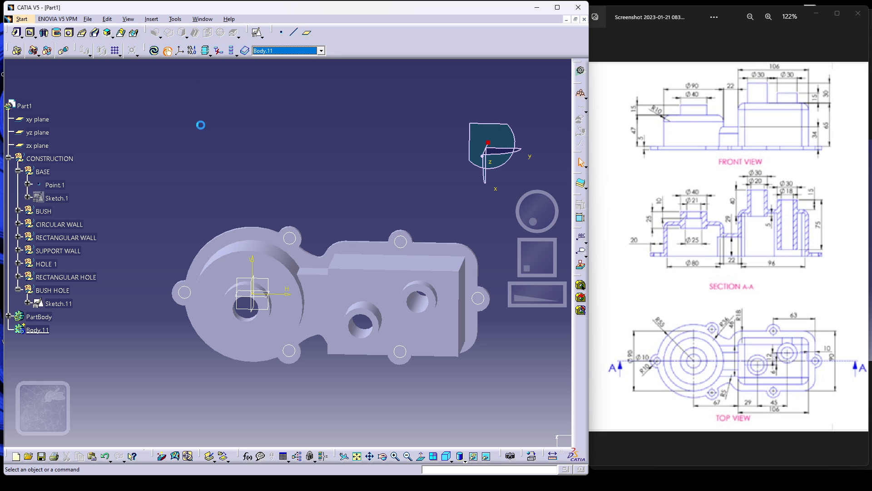
{"action": "right_click", "coordinate": [40, 330]}
{"action": "left_click", "coordinate": [65, 185]}
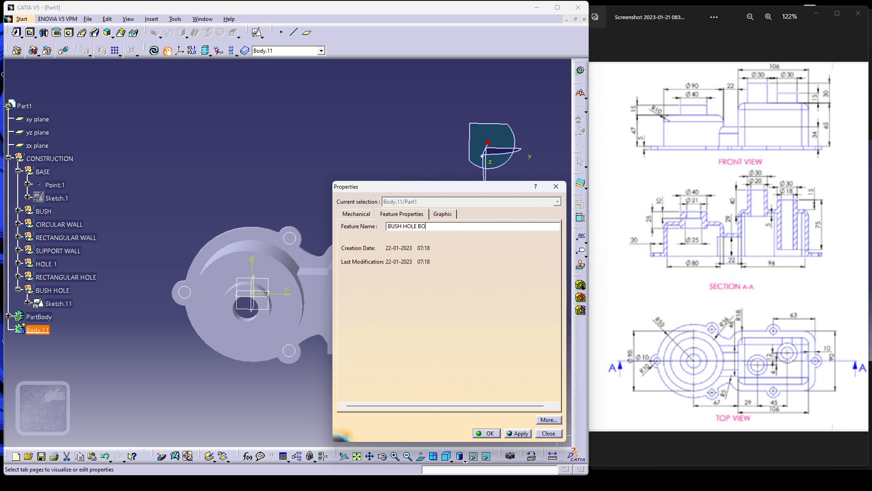
{"action": "key", "text": "Return"}
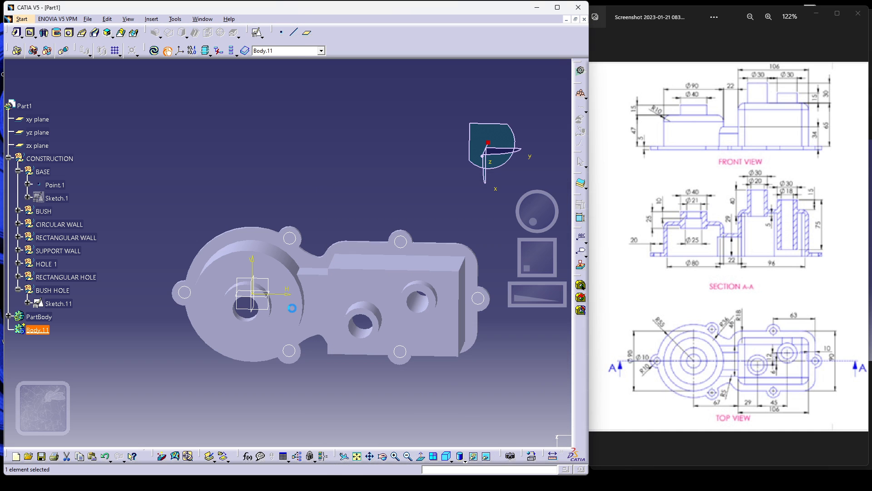
- Pad the bush hole circles with a length of 50 mm and mirrored extent in BUSH HOLE BODY
{"action": "left_click", "coordinate": [16, 32]}
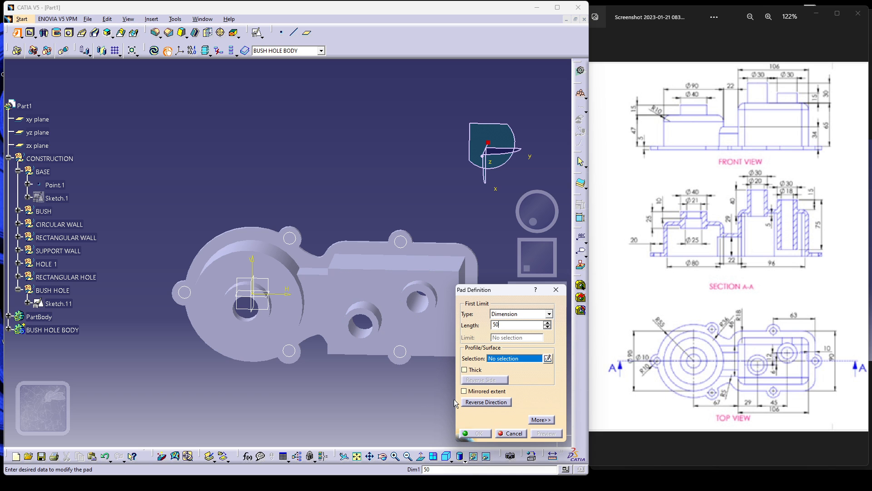
{"action": "left_click", "coordinate": [490, 393]}
{"action": "left_click", "coordinate": [295, 246]}
{"action": "left_click", "coordinate": [483, 434]}
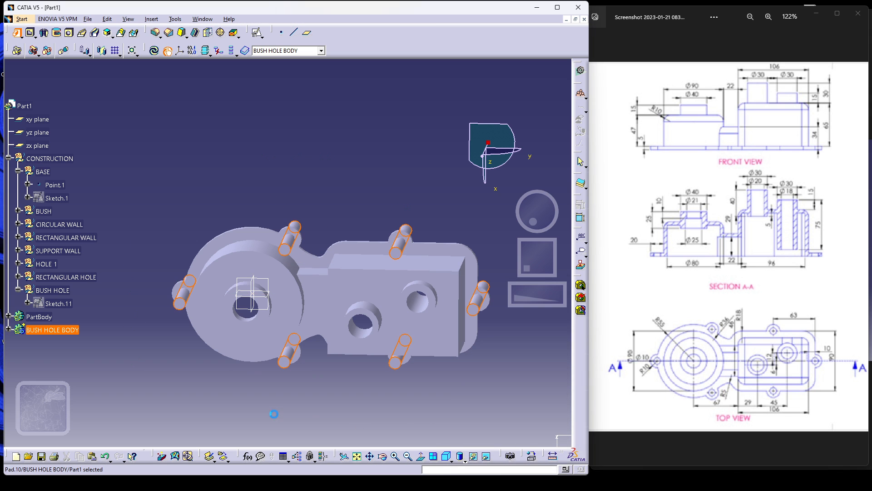
{"action": "middle_click_drag", "start_coordinate": [220, 396], "coordinate": [282, 359]}
{"action": "left_click", "coordinate": [214, 382]}
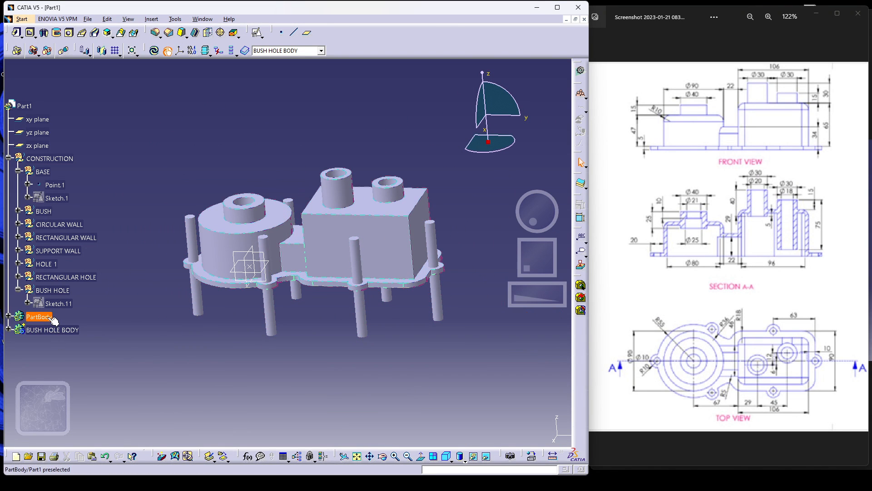
- Make PartBody the work object and remove BUSH HOLE BODY from it to cut the lug holes
{"action": "left_click", "coordinate": [323, 52]}
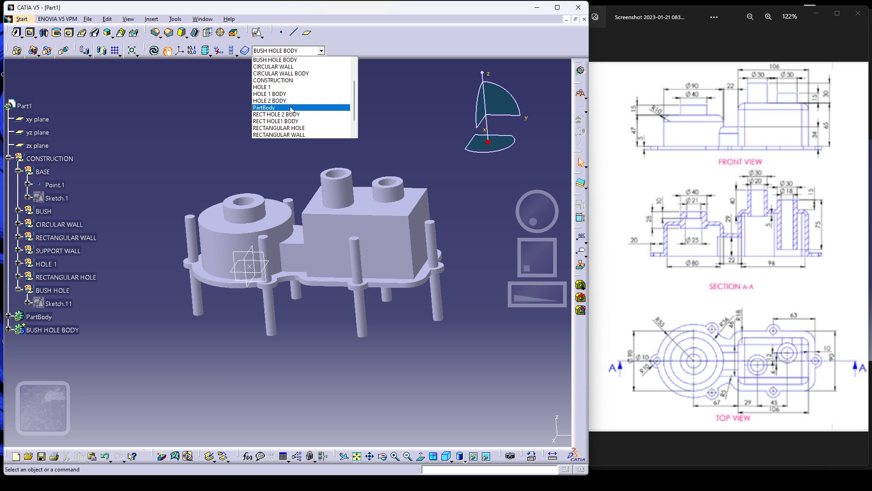
{"action": "left_click", "coordinate": [291, 108]}
{"action": "right_click", "coordinate": [53, 331]}
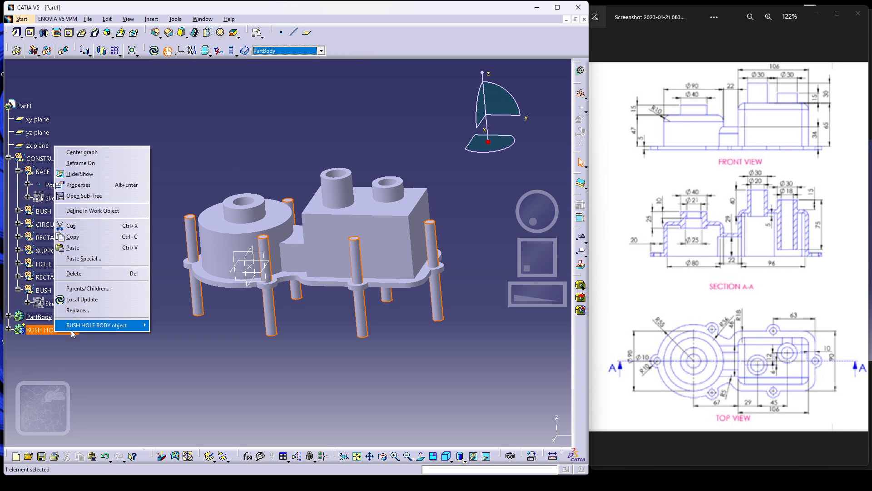
{"action": "mouse_move", "coordinate": [98, 329]}
{"action": "left_click", "coordinate": [172, 361]}
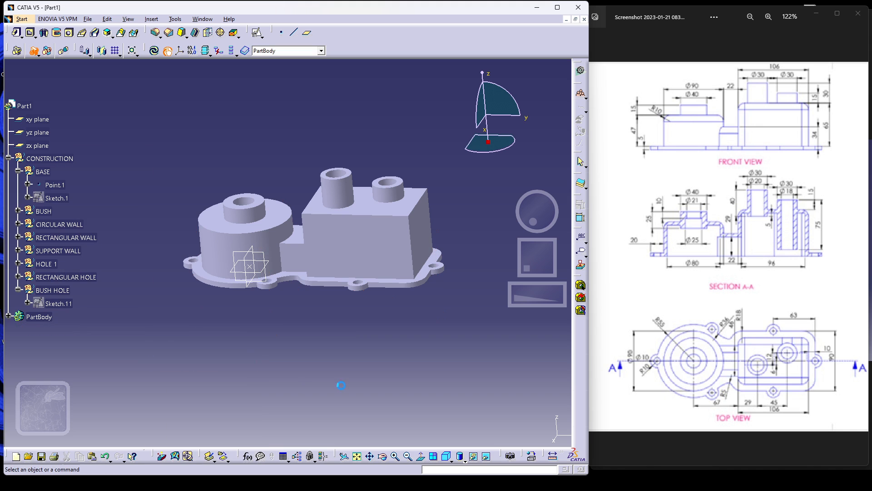
{"action": "middle_click_drag", "start_coordinate": [319, 345], "coordinate": [217, 342]}
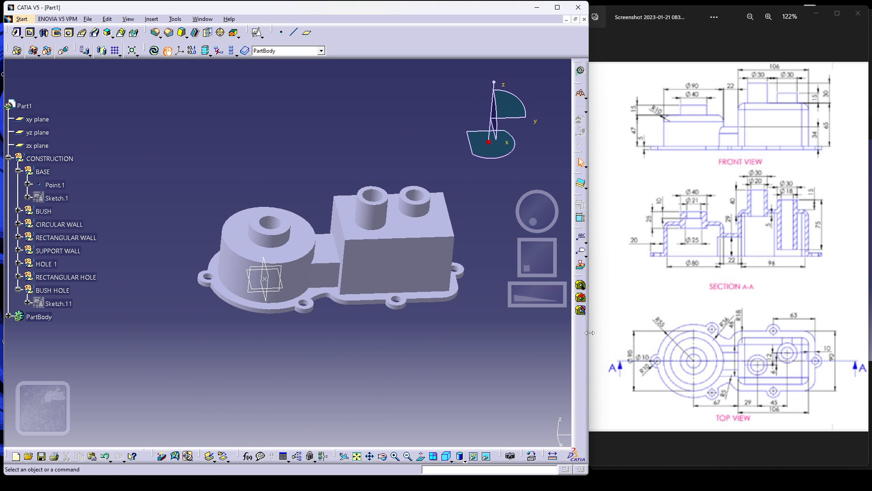
- Collapse the BUSH HOLE and BASE sets and the Add and Trim operations under PartBody in the specification tree
{"action": "left_click", "coordinate": [18, 290]}
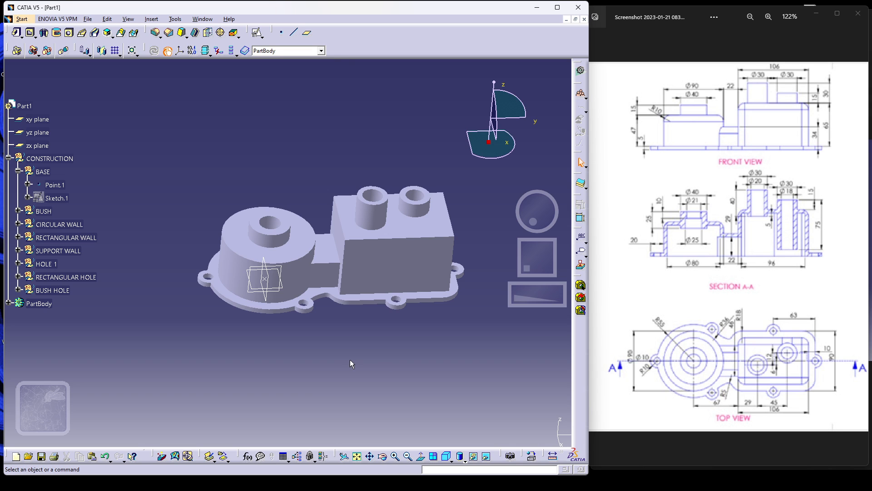
{"action": "left_click", "coordinate": [9, 303]}
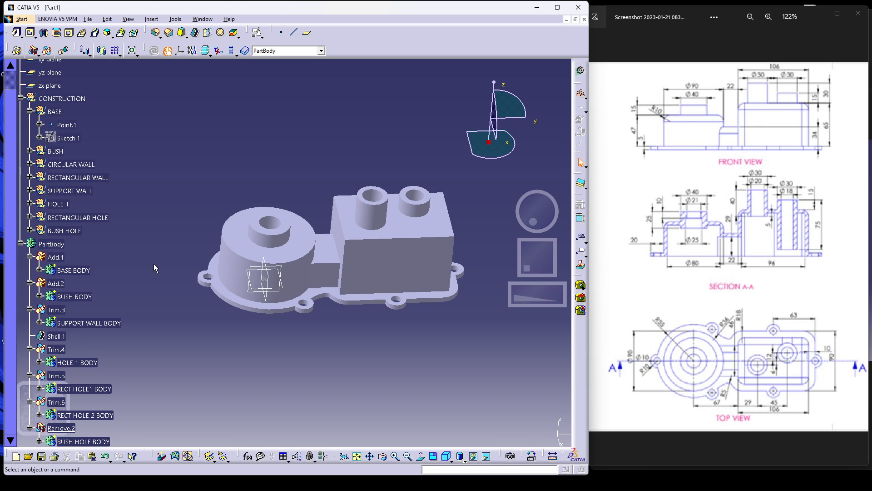
{"action": "scroll", "coordinate": [154, 263], "scroll_direction": "down", "scroll_amount": 3}
{"action": "scroll", "coordinate": [24, 209], "scroll_direction": "up", "scroll_amount": 6}
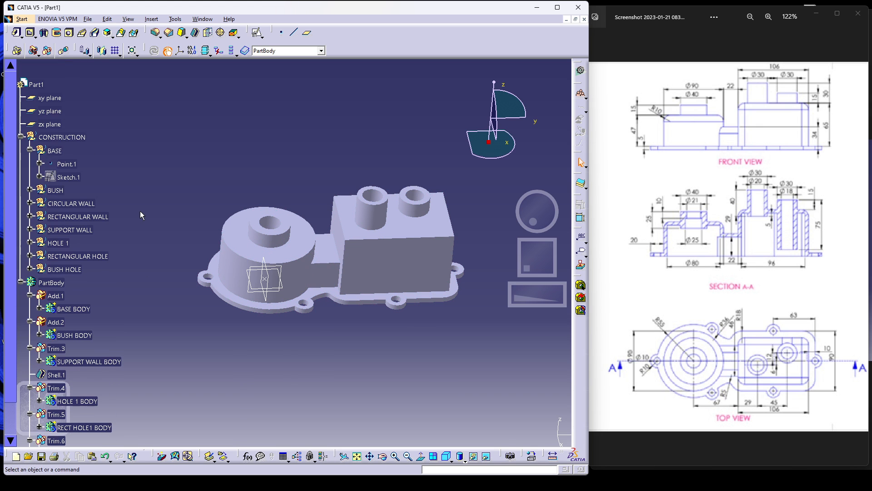
{"action": "left_click", "coordinate": [31, 151]}
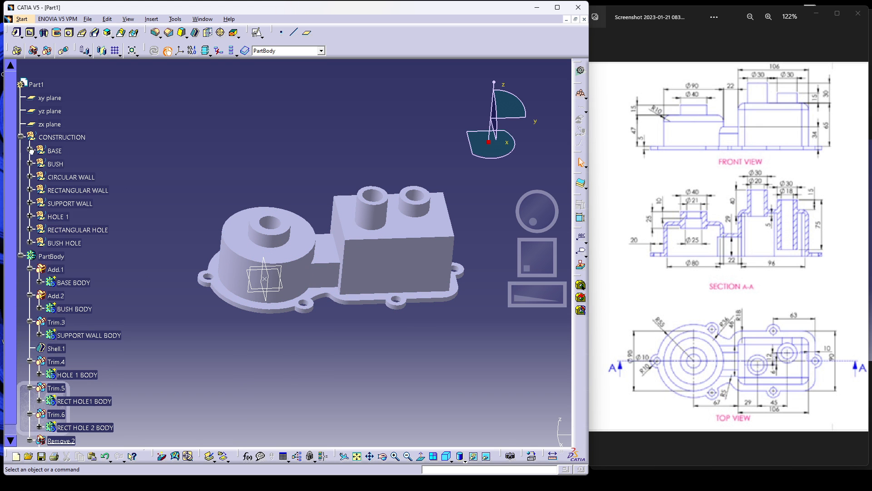
{"action": "left_click", "coordinate": [30, 269]}
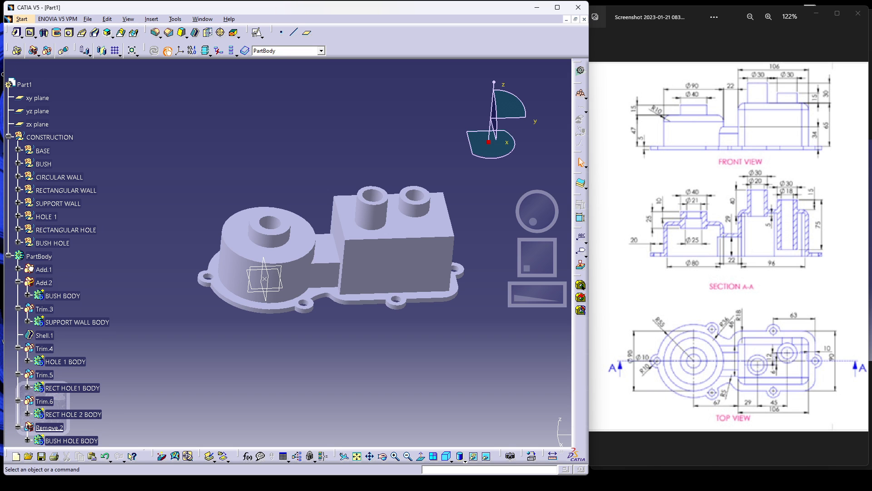
{"action": "left_click", "coordinate": [19, 282]}
{"action": "left_click", "coordinate": [18, 295]}
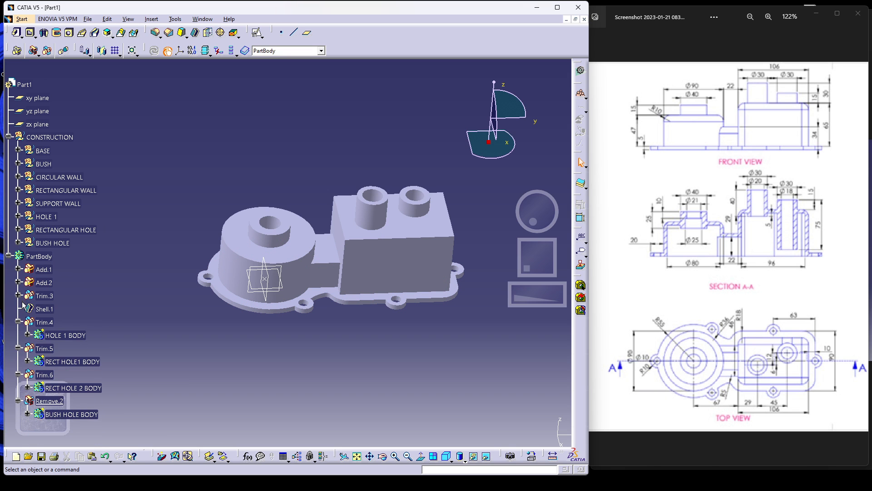
{"action": "left_click", "coordinate": [18, 322]}
{"action": "left_click", "coordinate": [19, 336]}
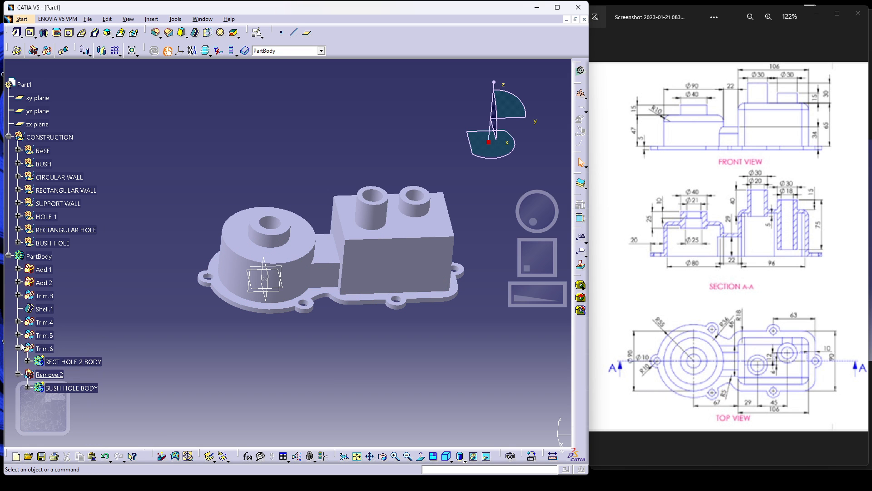
{"action": "left_click", "coordinate": [18, 348]}
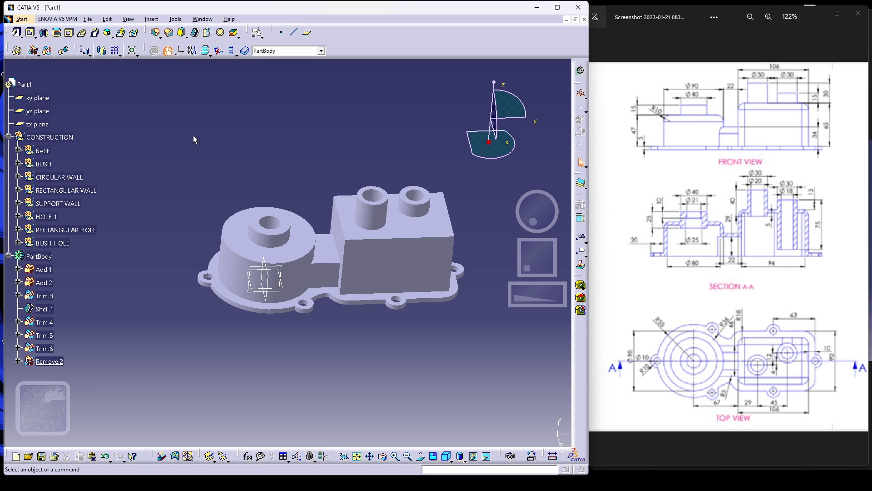
- Fillet the circular housing's top rim and the neck's two upper long edges with a 10 mm radius
{"action": "left_click", "coordinate": [155, 32]}
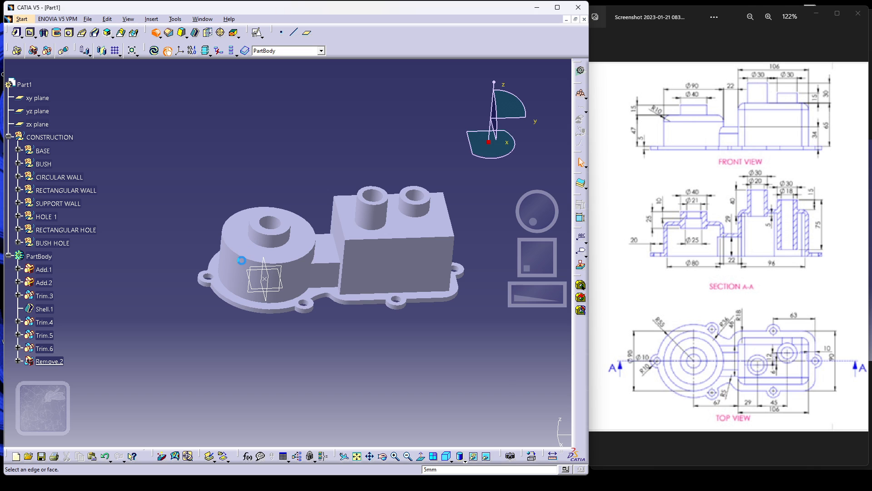
{"action": "left_click", "coordinate": [242, 258]}
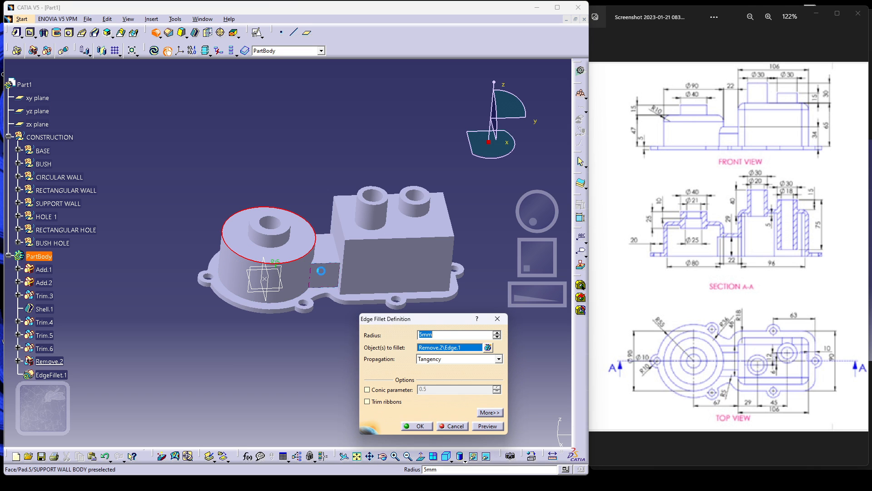
{"action": "left_click", "coordinate": [330, 265]}
{"action": "left_click", "coordinate": [331, 236]}
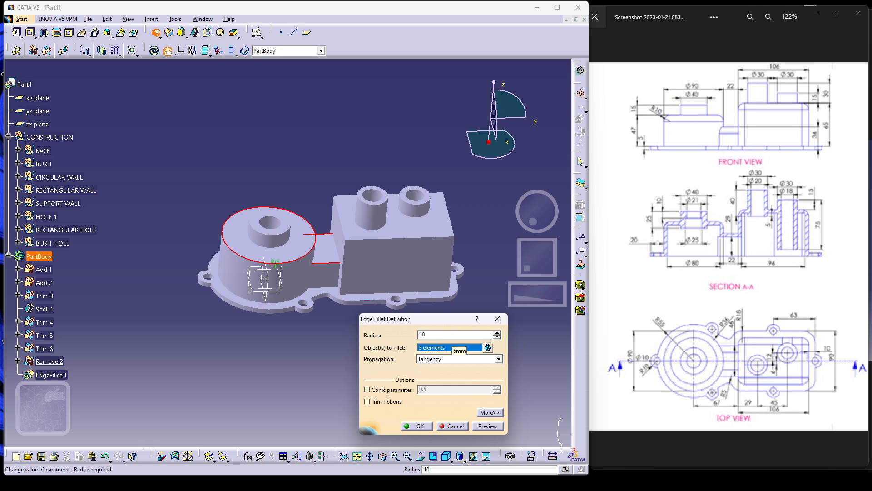
{"action": "left_click", "coordinate": [420, 426]}
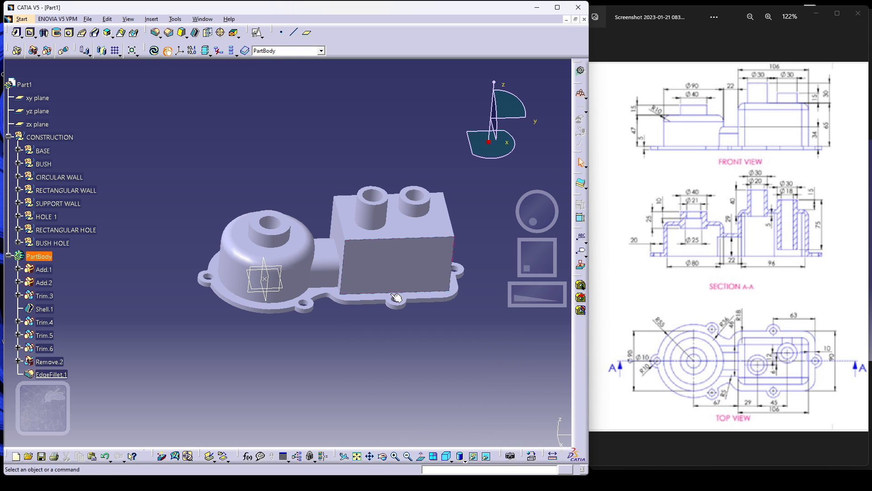
- Create a 10 mm face-face fillet between the rectangular housing's top face and its front long side face
{"action": "left_click", "coordinate": [162, 36]}
{"action": "left_click", "coordinate": [171, 88]}
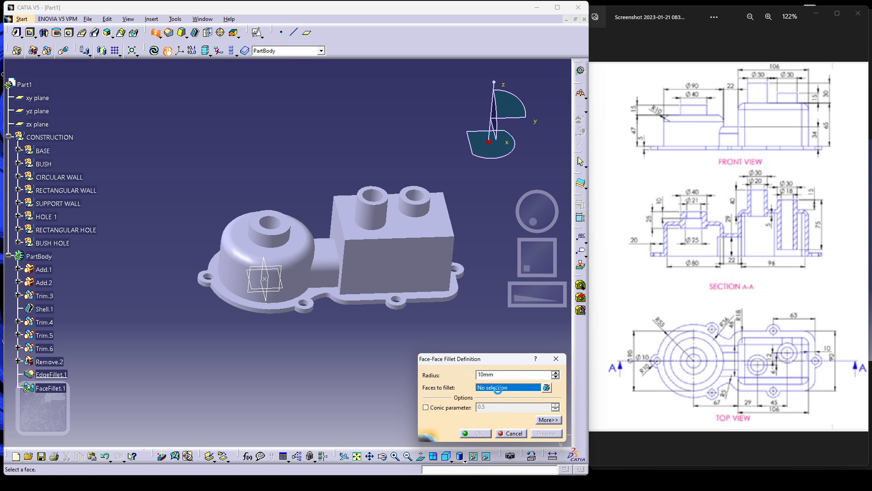
{"action": "left_click", "coordinate": [415, 233]}
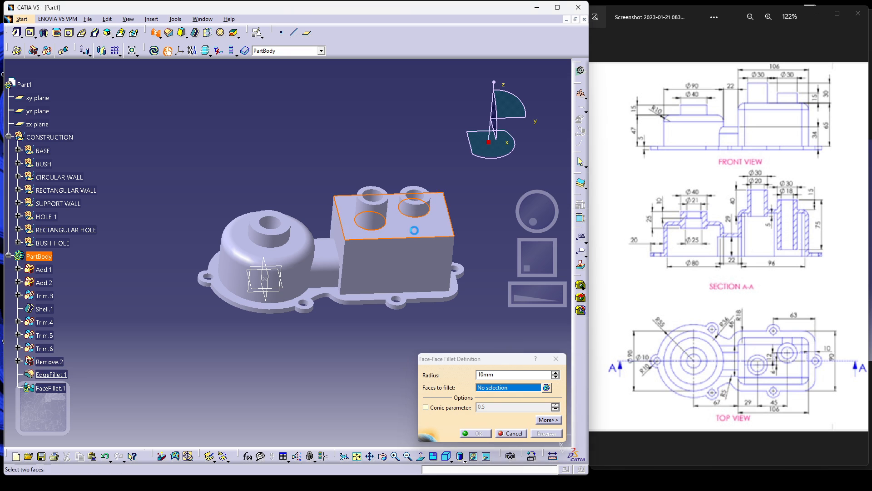
{"action": "left_click", "coordinate": [410, 266]}
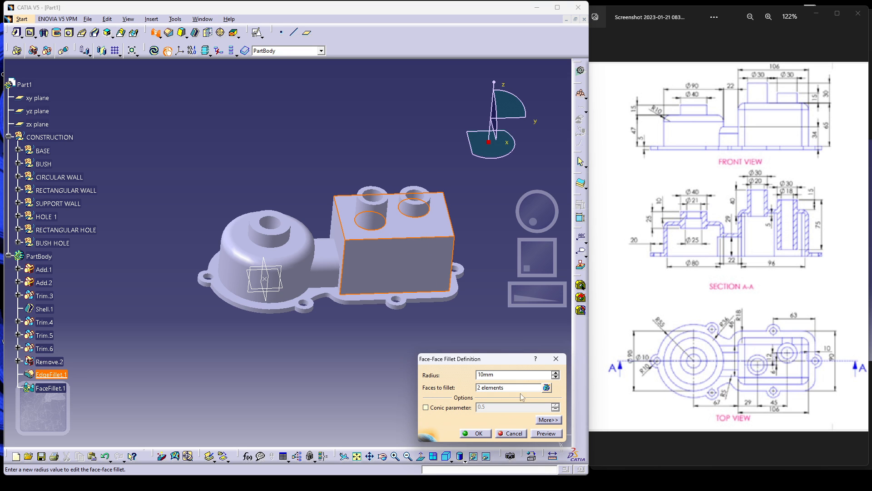
{"action": "left_click", "coordinate": [547, 433]}
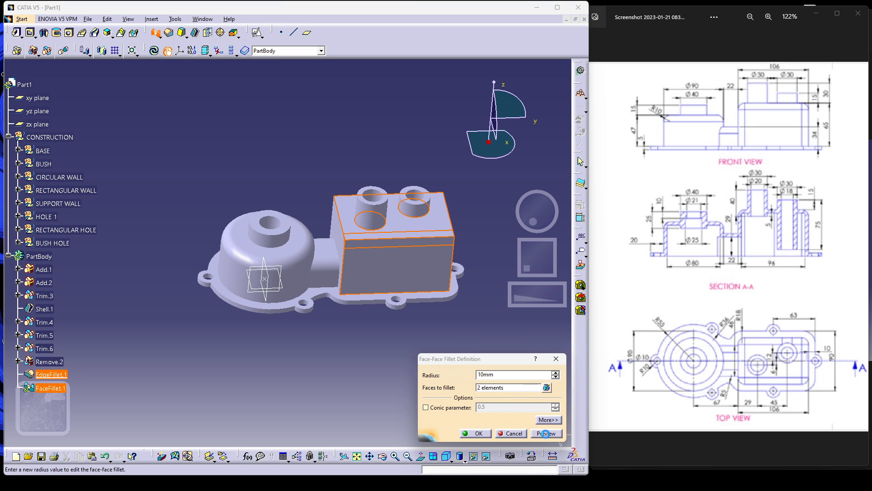
{"action": "left_click", "coordinate": [479, 434]}
- Create a 10 mm face-face fillet between the rectangular housing's top face and its end face away from the circular housing
{"action": "middle_click_drag", "start_coordinate": [480, 314], "coordinate": [286, 306]}
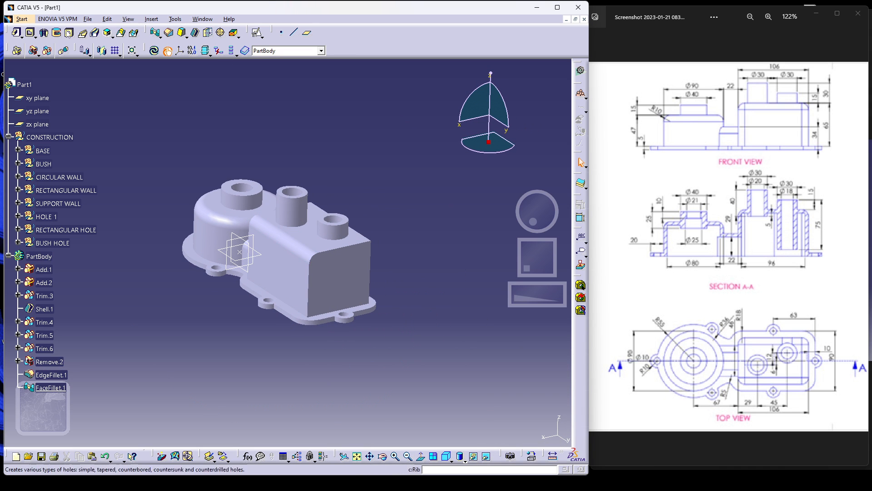
{"action": "left_click", "coordinate": [155, 32]}
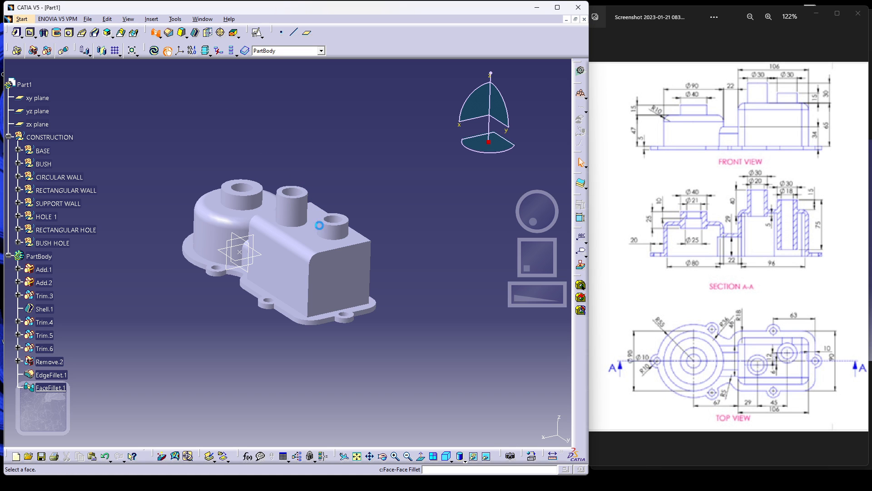
{"action": "left_click", "coordinate": [332, 248]}
{"action": "left_click", "coordinate": [339, 277]}
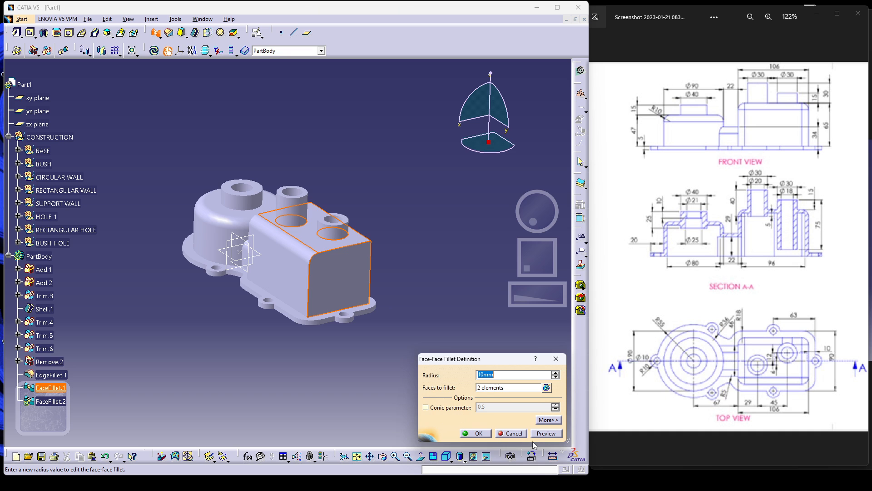
{"action": "left_click", "coordinate": [535, 433]}
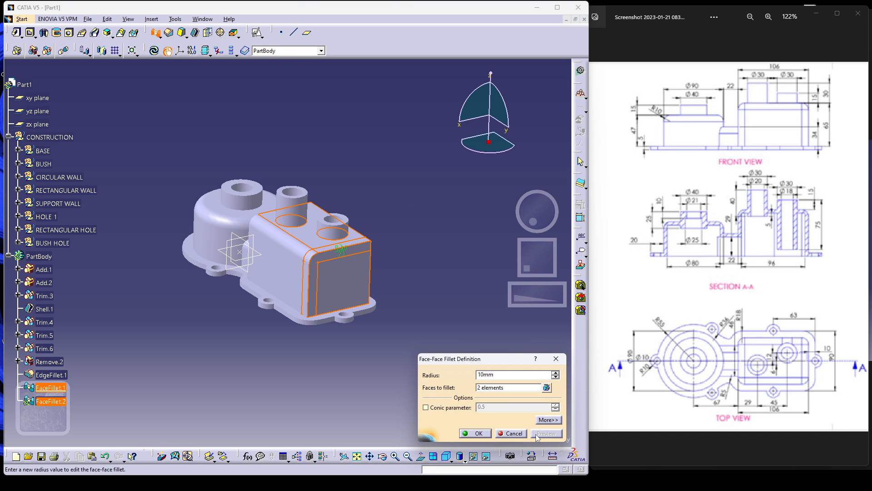
{"action": "left_click", "coordinate": [478, 433]}
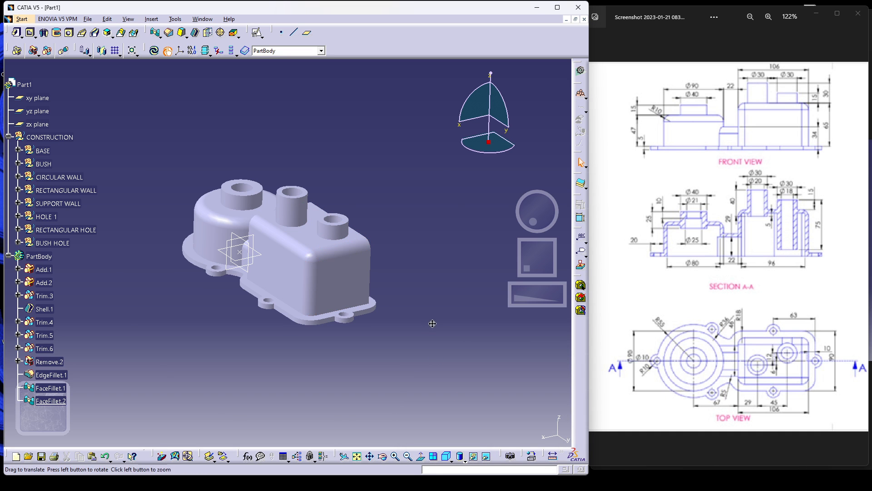
- Create a 10 mm face-face fillet between the rectangular housing's top face and its remaining unrounded long side face
{"action": "middle_click_drag", "start_coordinate": [432, 323], "coordinate": [156, 113]}
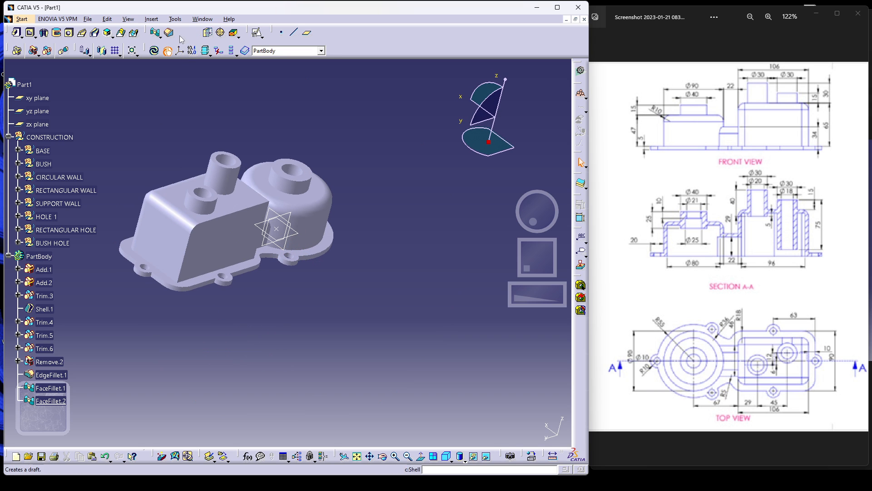
{"action": "left_click", "coordinate": [155, 32]}
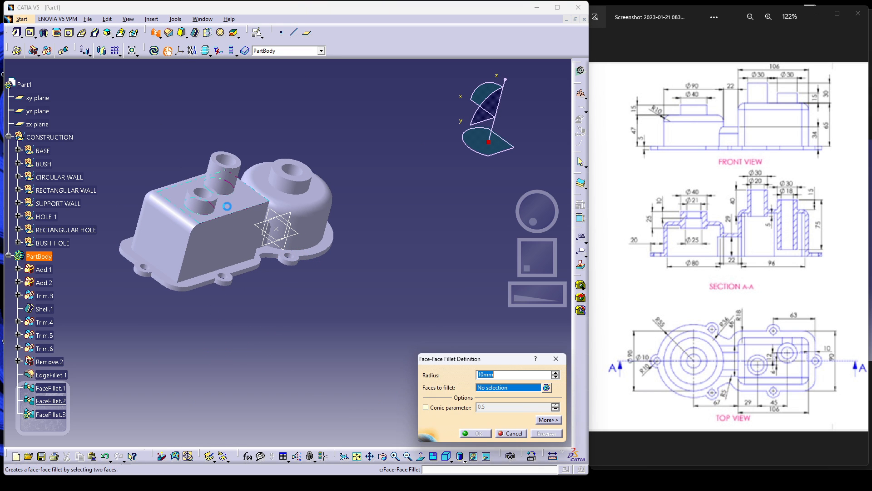
{"action": "left_click", "coordinate": [234, 209]}
{"action": "left_click", "coordinate": [218, 240]}
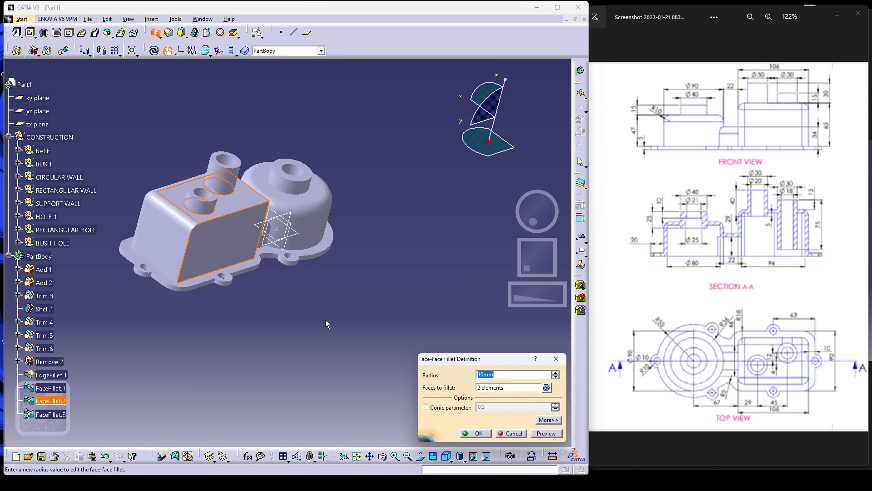
{"action": "left_click", "coordinate": [544, 434]}
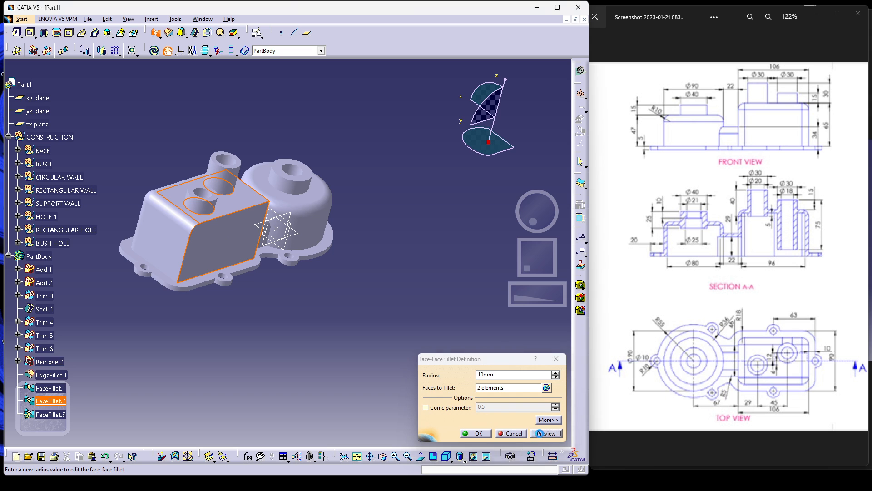
{"action": "left_click", "coordinate": [479, 433]}
- Create a 10 mm face-face fillet between the rectangular housing's top face and the end face towards the circular housing
{"action": "middle_click_drag", "start_coordinate": [292, 321], "coordinate": [566, 362]}
{"action": "middle_click_drag", "start_coordinate": [206, 306], "coordinate": [395, 395]}
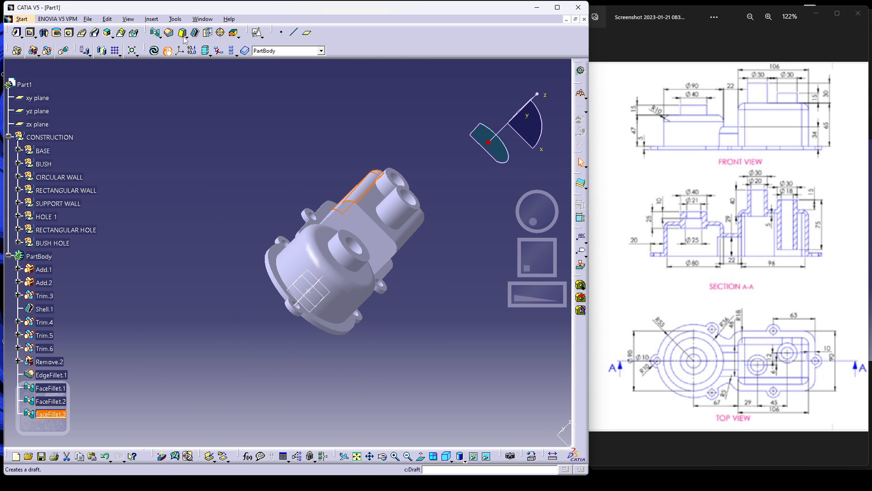
{"action": "left_click", "coordinate": [154, 33]}
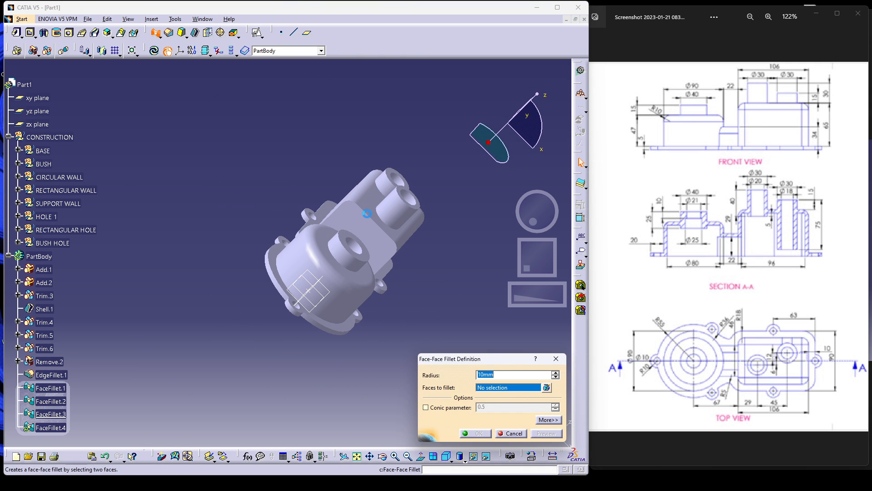
{"action": "left_click", "coordinate": [372, 226]}
{"action": "left_click", "coordinate": [377, 234]}
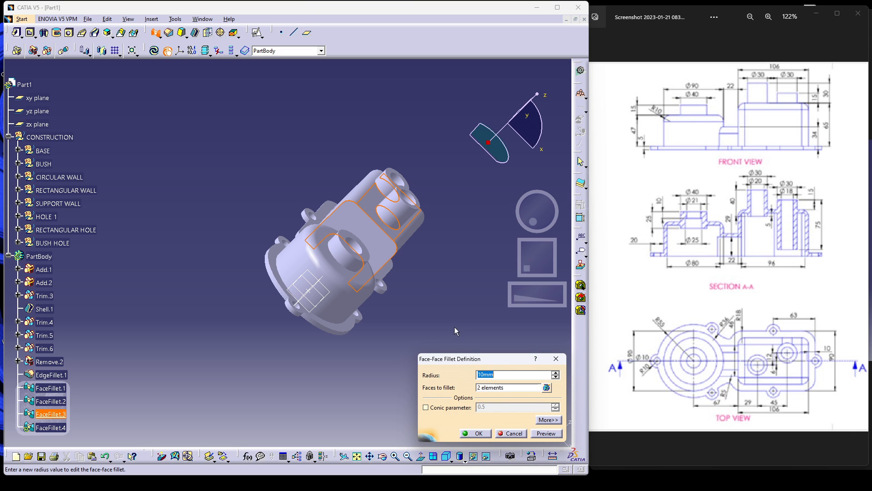
{"action": "left_click", "coordinate": [533, 434]}
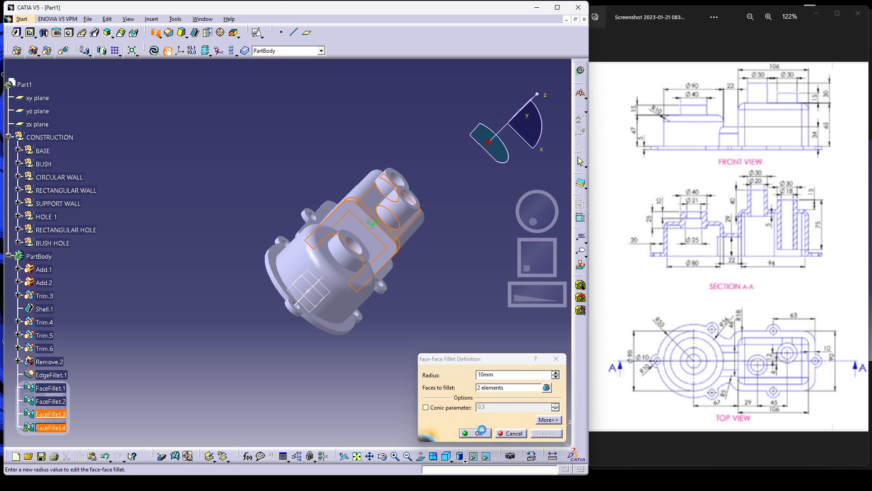
{"action": "left_click", "coordinate": [479, 433]}
- Show the part in isometric view and hide the xy, yz and zx planes
{"action": "left_click", "coordinate": [444, 373]}
{"action": "middle_click_drag", "start_coordinate": [446, 371], "coordinate": [218, 263]}
{"action": "left_click", "coordinate": [447, 456]}
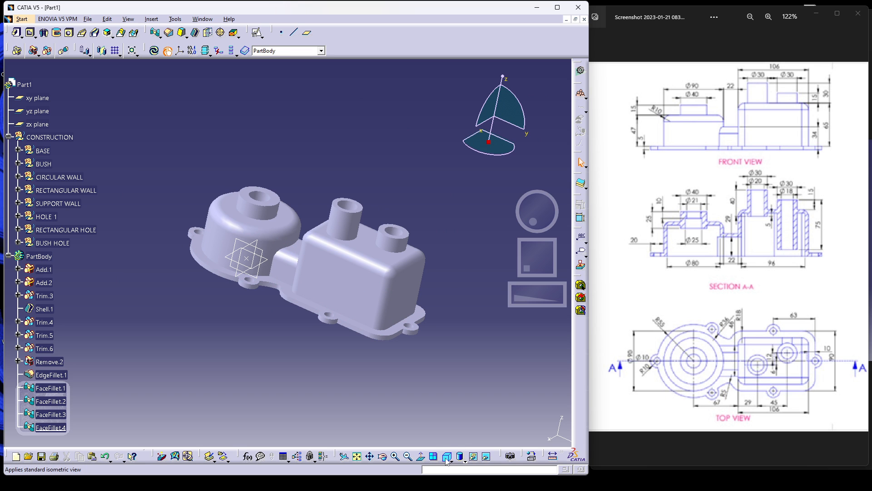
{"action": "left_click", "coordinate": [48, 101]}
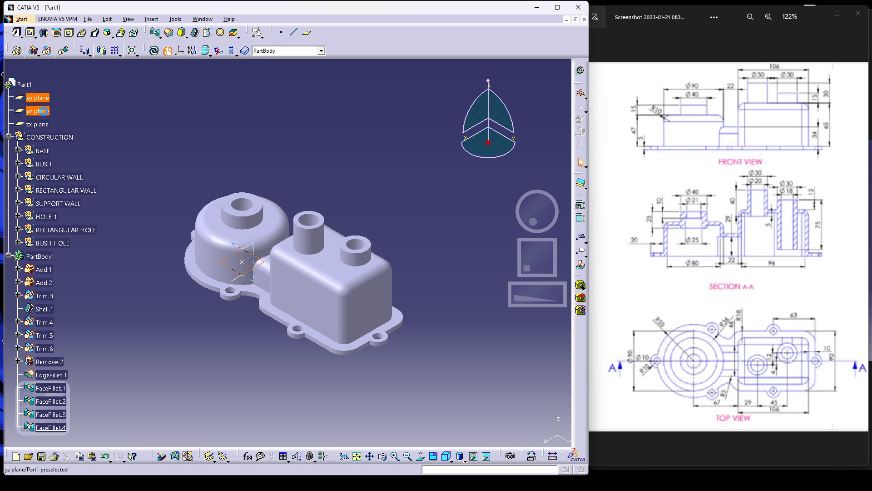
{"action": "left_click", "coordinate": [46, 124], "text": "shift"}
{"action": "right_click", "coordinate": [42, 118]}
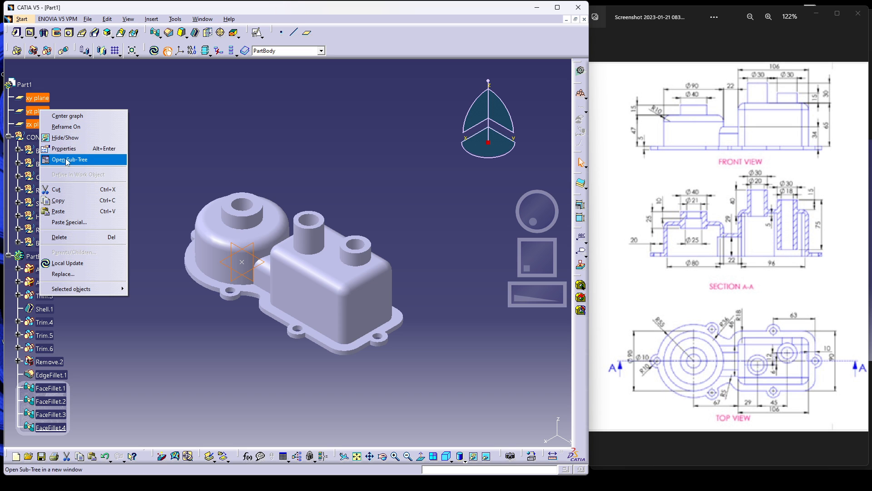
{"action": "left_click", "coordinate": [59, 137]}
- Hide Point.1 in the BASE set and collapse the set again
{"action": "left_click", "coordinate": [19, 149]}
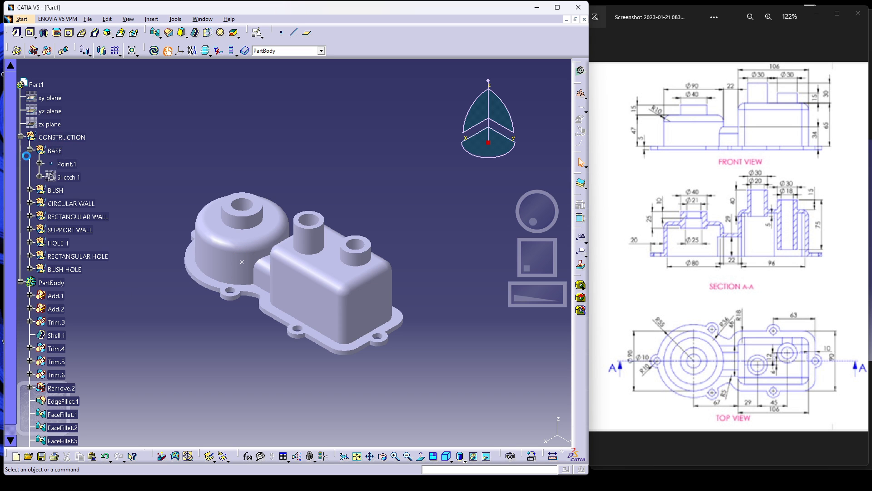
{"action": "right_click", "coordinate": [65, 165]}
{"action": "left_click", "coordinate": [87, 194]}
{"action": "left_click", "coordinate": [31, 150]}
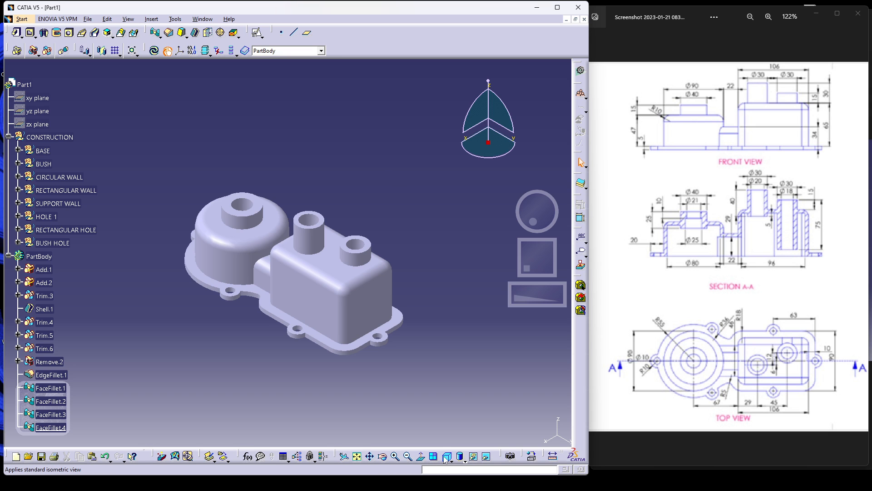
- Enlarge the isometric view in the reference drawing for comparison with the finished model
{"action": "middle_click_drag", "start_coordinate": [309, 392], "coordinate": [304, 346]}
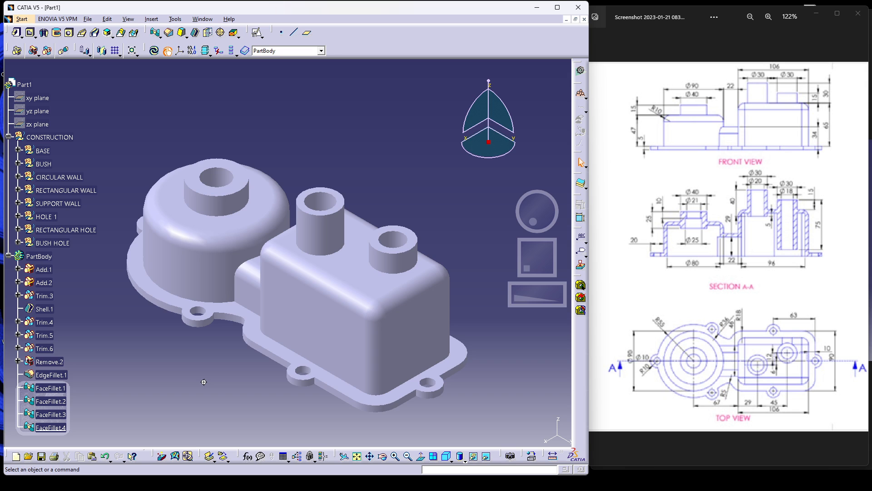
{"action": "middle_click_drag", "start_coordinate": [204, 382], "coordinate": [286, 253]}
{"action": "middle_click_drag", "start_coordinate": [334, 296], "coordinate": [545, 363]}
{"action": "left_click", "coordinate": [744, 325]}
{"action": "scroll", "coordinate": [744, 324], "scroll_direction": "down", "scroll_amount": 4}
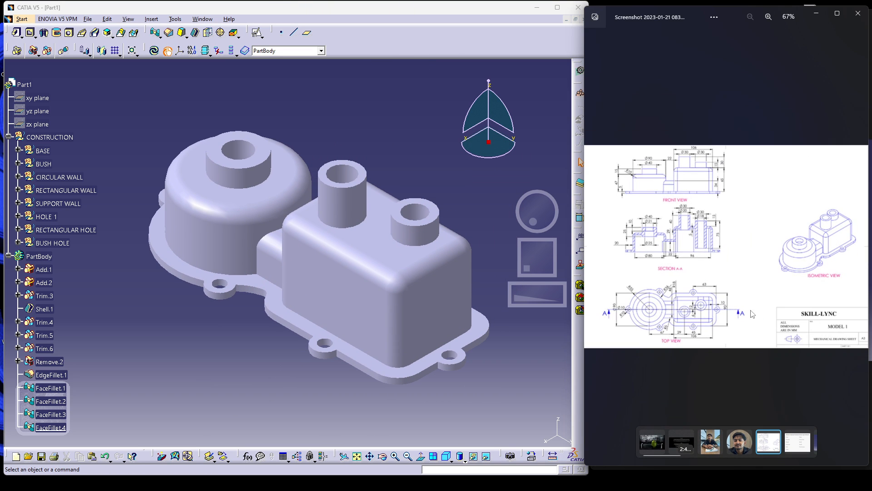
{"action": "key", "text": "Right"}
{"action": "key", "text": "Right"}
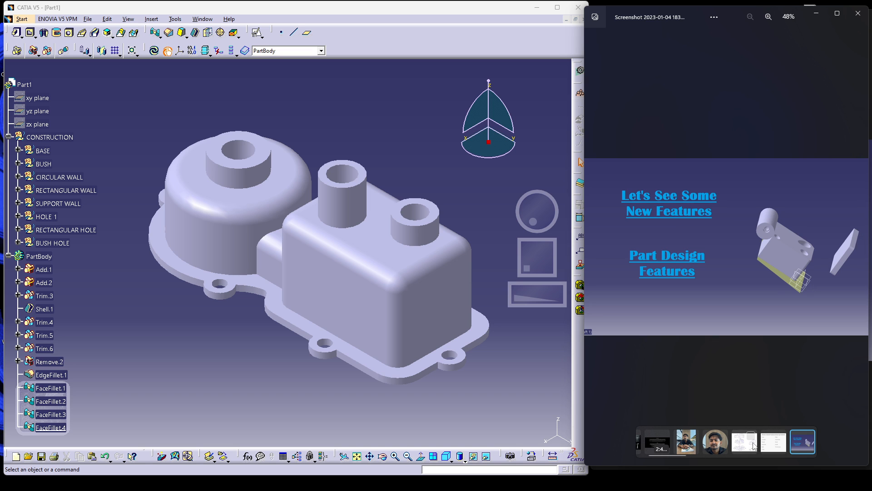
{"action": "left_click", "coordinate": [744, 442]}
{"action": "scroll", "coordinate": [814, 257], "scroll_direction": "up", "scroll_amount": 10}
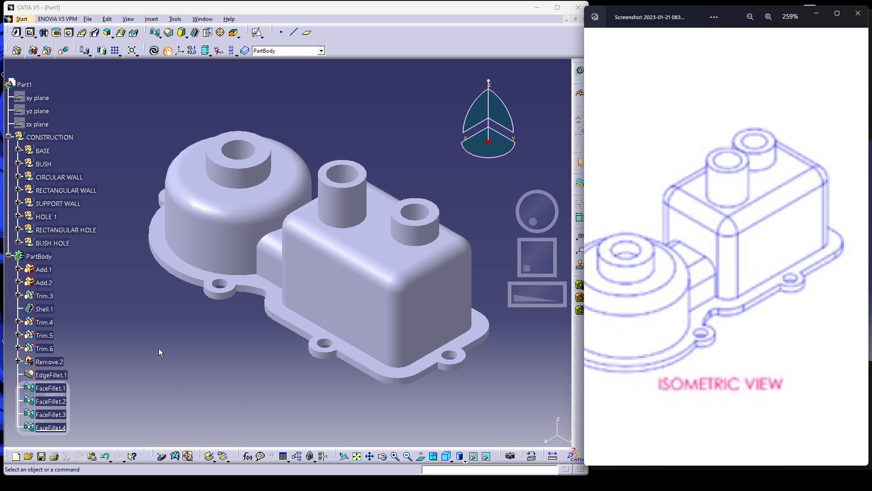
- Orient the model like the reference drawing's isometric view, with the circular housing in front, and compare the two
{"action": "middle_click_drag", "start_coordinate": [137, 322], "coordinate": [307, 343]}
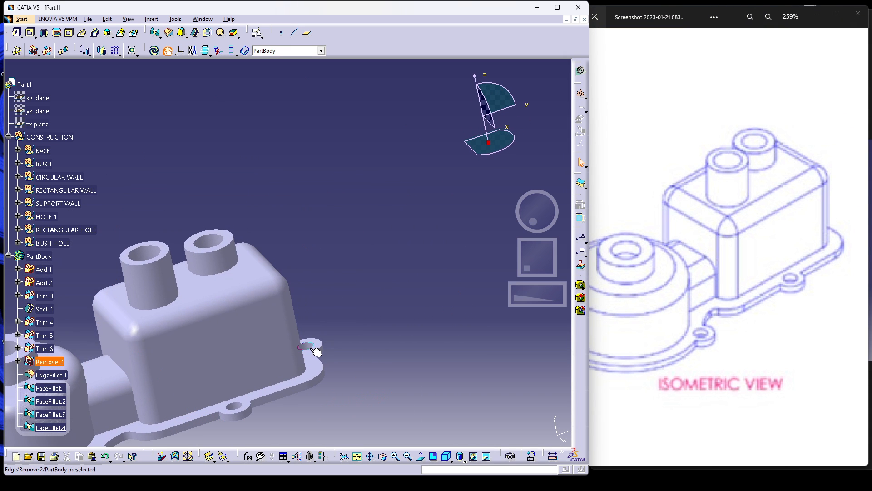
{"action": "middle_click_drag", "start_coordinate": [334, 306], "coordinate": [436, 180]}
{"action": "middle_click_drag", "start_coordinate": [276, 377], "coordinate": [339, 337]}
{"action": "middle_click_drag", "start_coordinate": [229, 356], "coordinate": [279, 283]}
{"action": "middle_click_drag", "start_coordinate": [248, 229], "coordinate": [288, 257]}
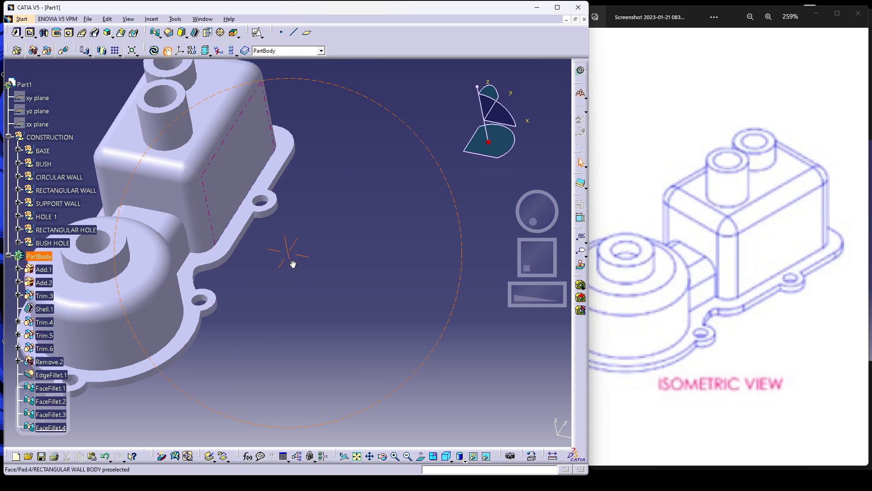
{"action": "middle_click_drag", "start_coordinate": [347, 333], "coordinate": [331, 414]}
{"action": "middle_click_drag", "start_coordinate": [516, 342], "coordinate": [469, 296]}
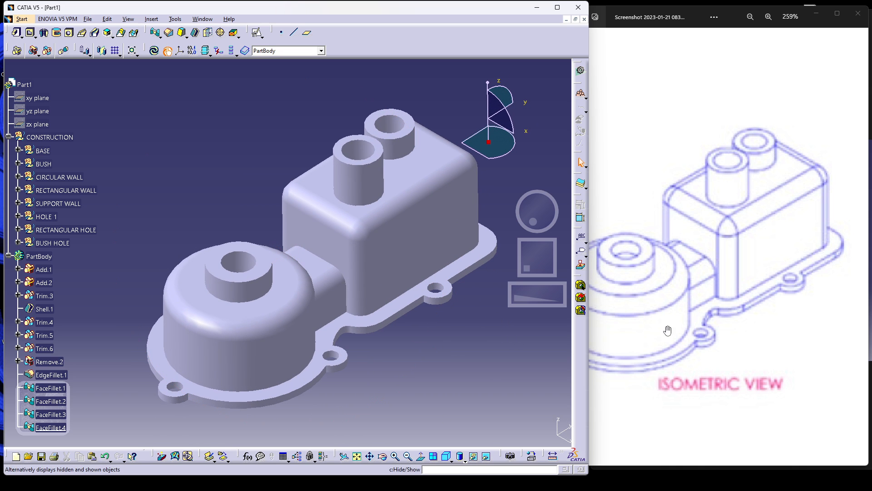
- Display the model in shading with edges and maximize the CATIA window
{"action": "left_click", "coordinate": [464, 461]}
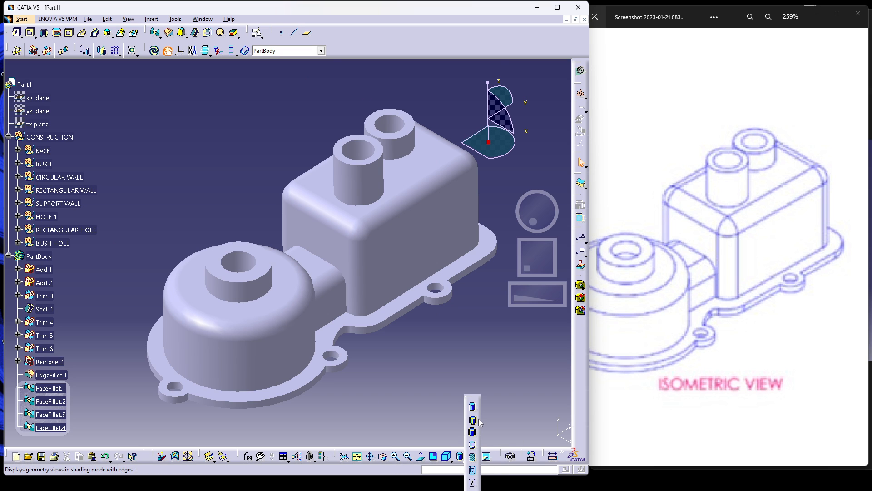
{"action": "left_click", "coordinate": [473, 420]}
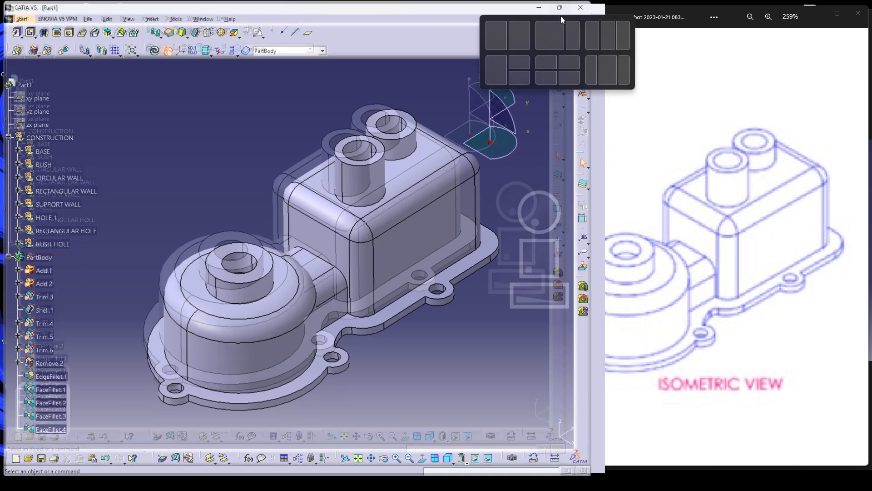
{"action": "left_click", "coordinate": [557, 8]}
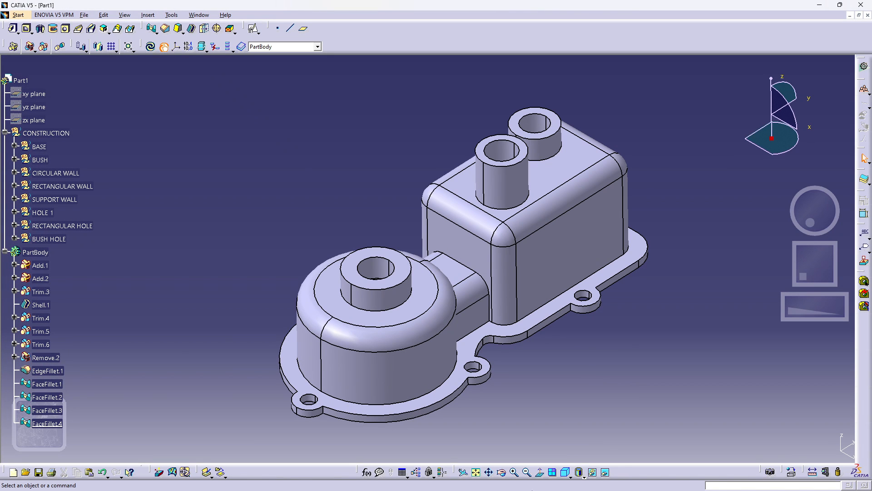
{"action": "mouse_move", "coordinate": [585, 488]}
{"action": "mouse_move", "coordinate": [619, 483]}
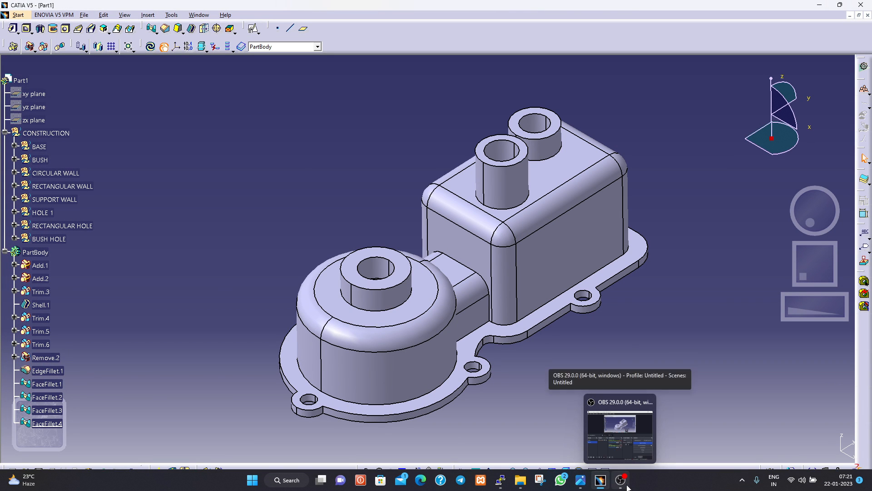